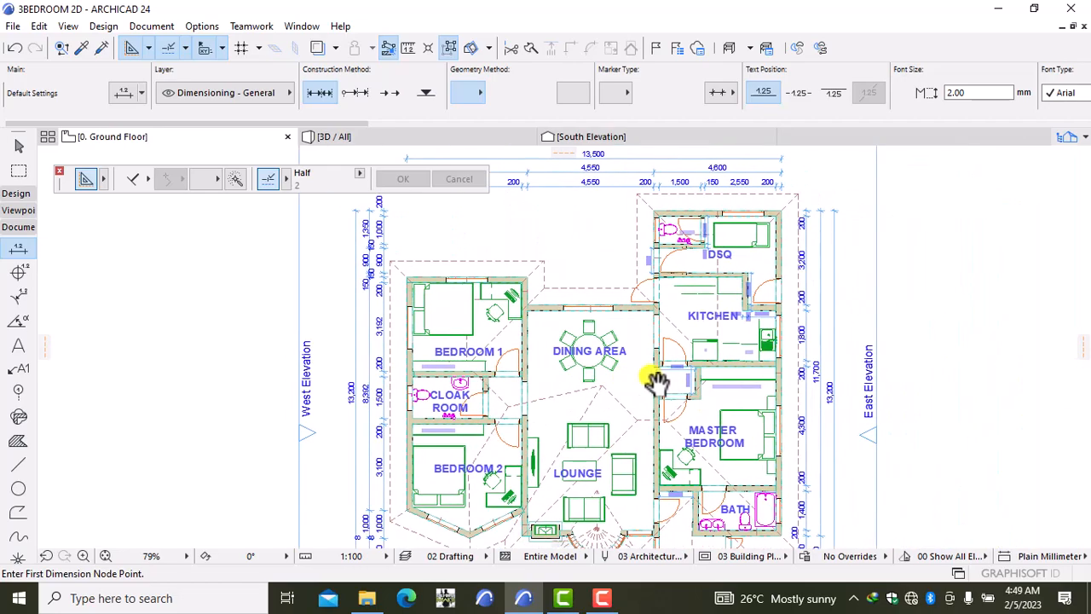
Step: Pan to the plan's south side, then switch the Toolbox through Design to the Viewpoint group
{"action": "scroll", "coordinate": [844, 360], "scroll_direction": "up", "scroll_amount": 2}
{"action": "scroll", "coordinate": [844, 360], "scroll_direction": "up", "scroll_amount": 2}
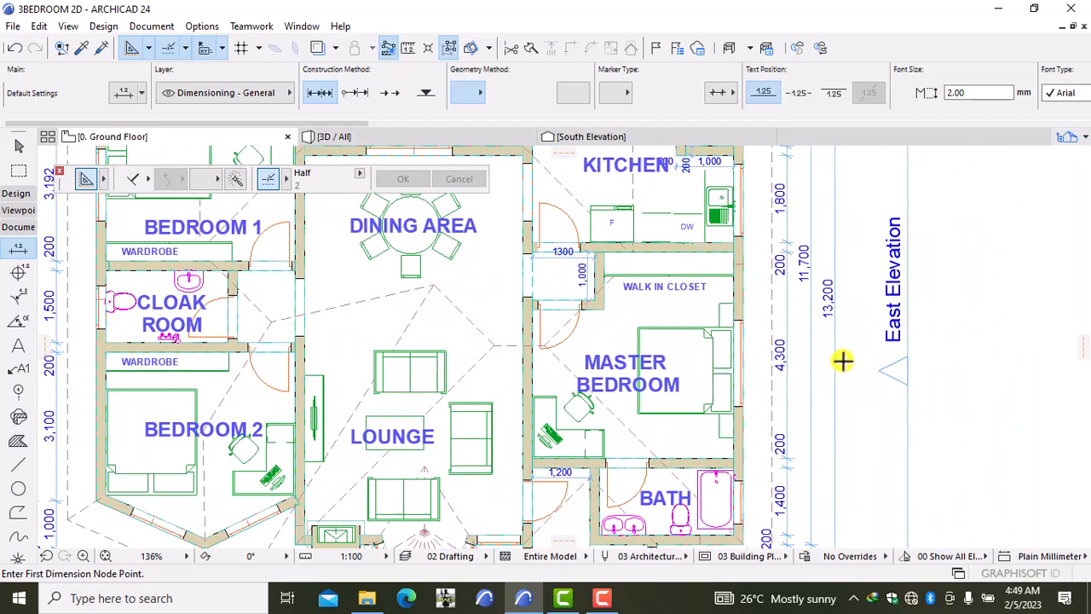
{"action": "scroll", "coordinate": [926, 361], "scroll_direction": "down", "scroll_amount": 4}
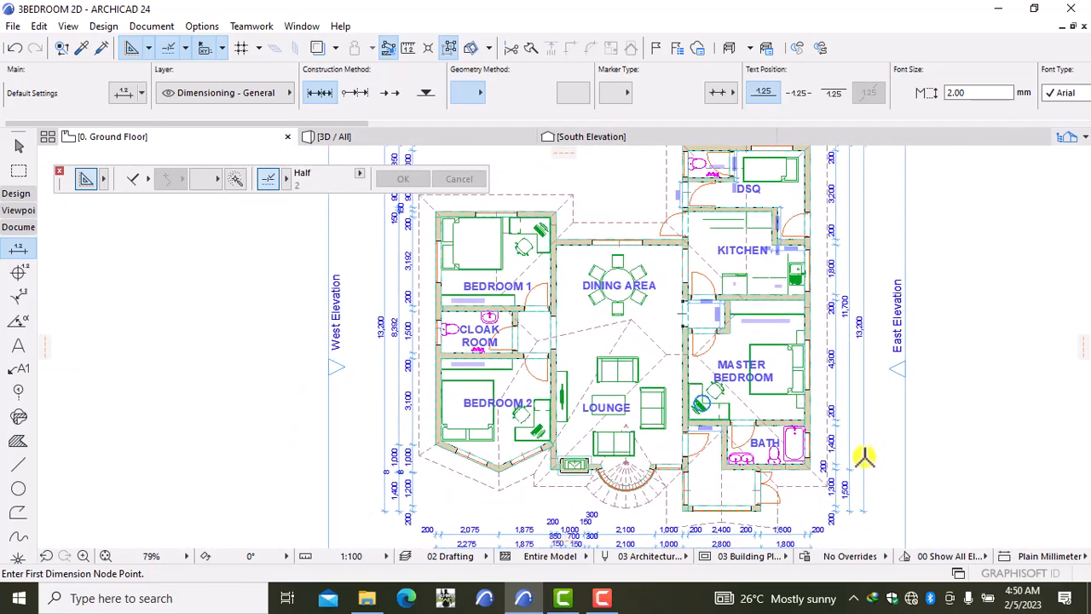
{"action": "middle_click_drag", "start_coordinate": [865, 452], "coordinate": [903, 346]}
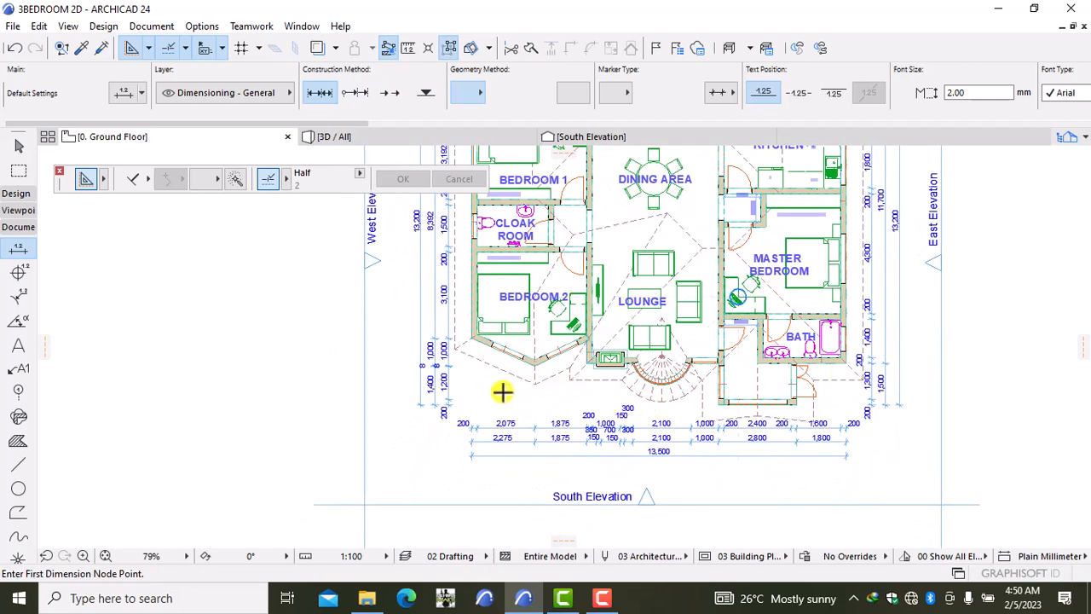
{"action": "left_click", "coordinate": [6, 195]}
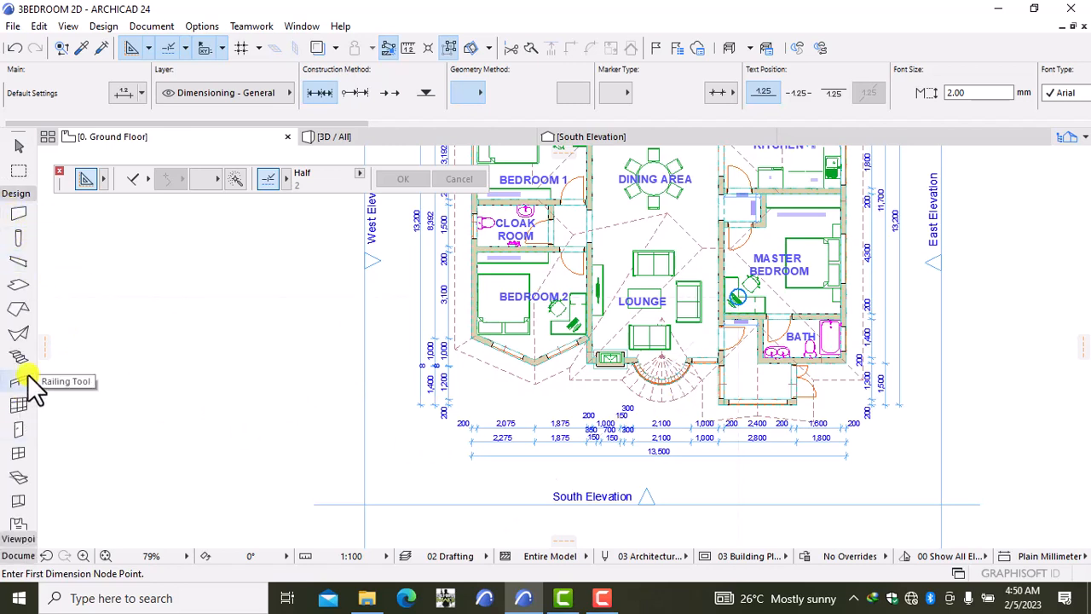
{"action": "left_click", "coordinate": [17, 538]}
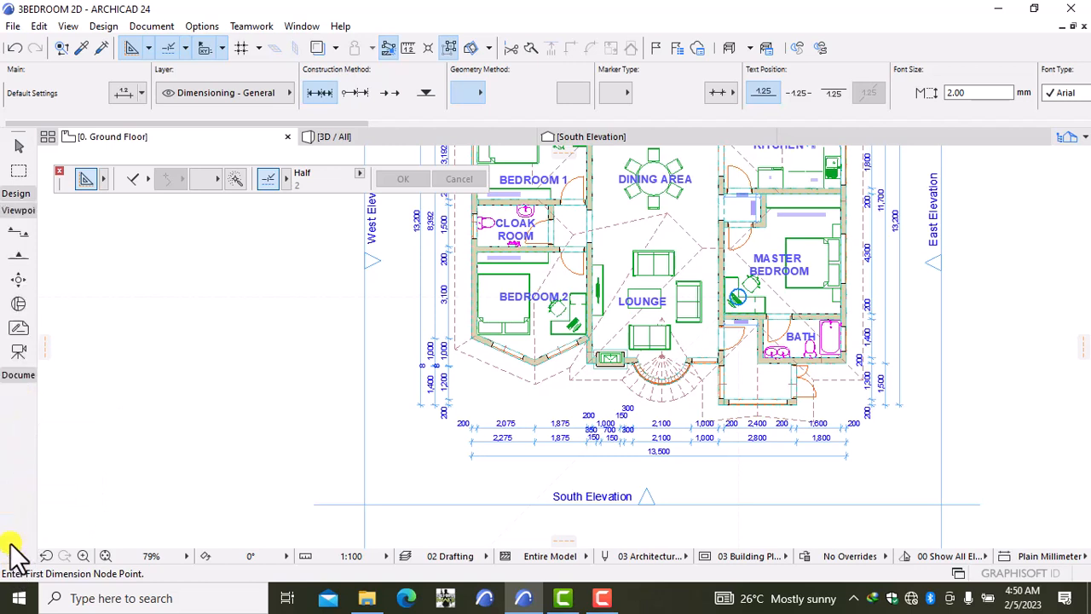
Step: Change the Section tool's default Reference ID from S-01 to X
{"action": "left_click", "coordinate": [12, 234]}
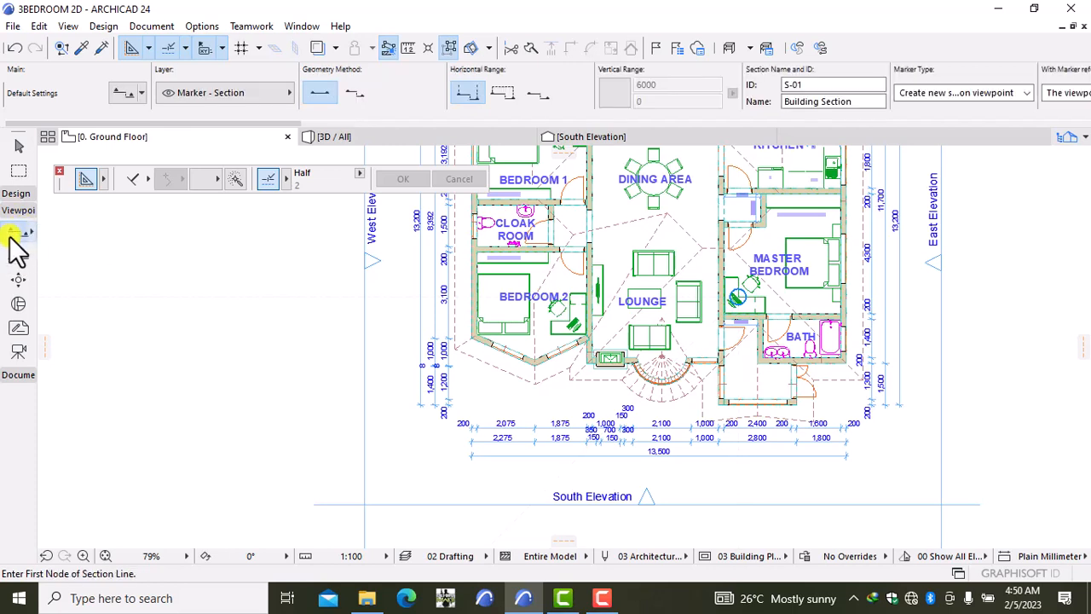
{"action": "double_click", "coordinate": [12, 235]}
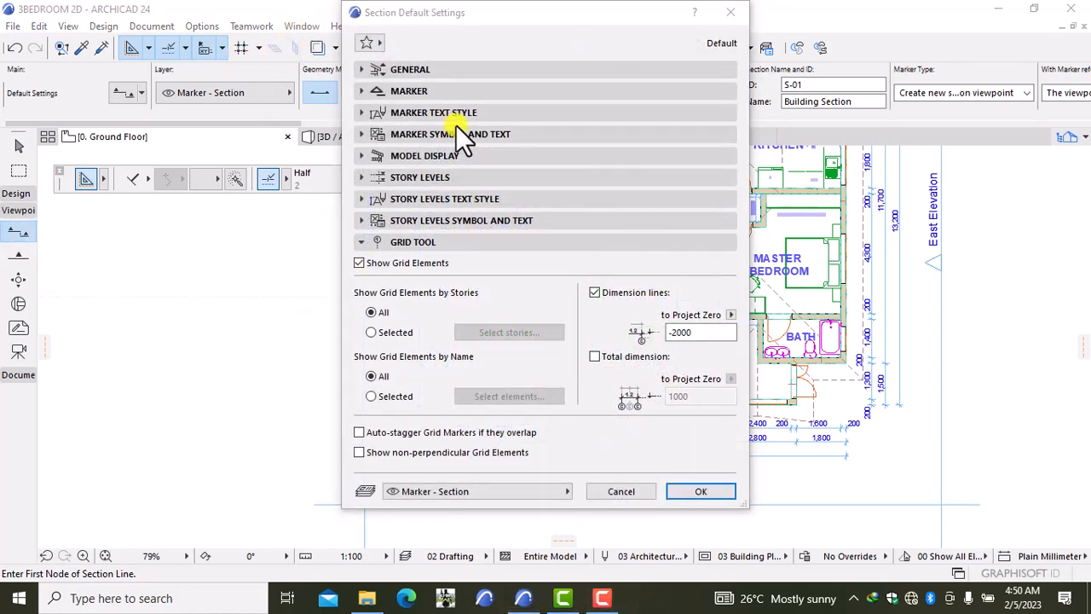
{"action": "left_click", "coordinate": [467, 73]}
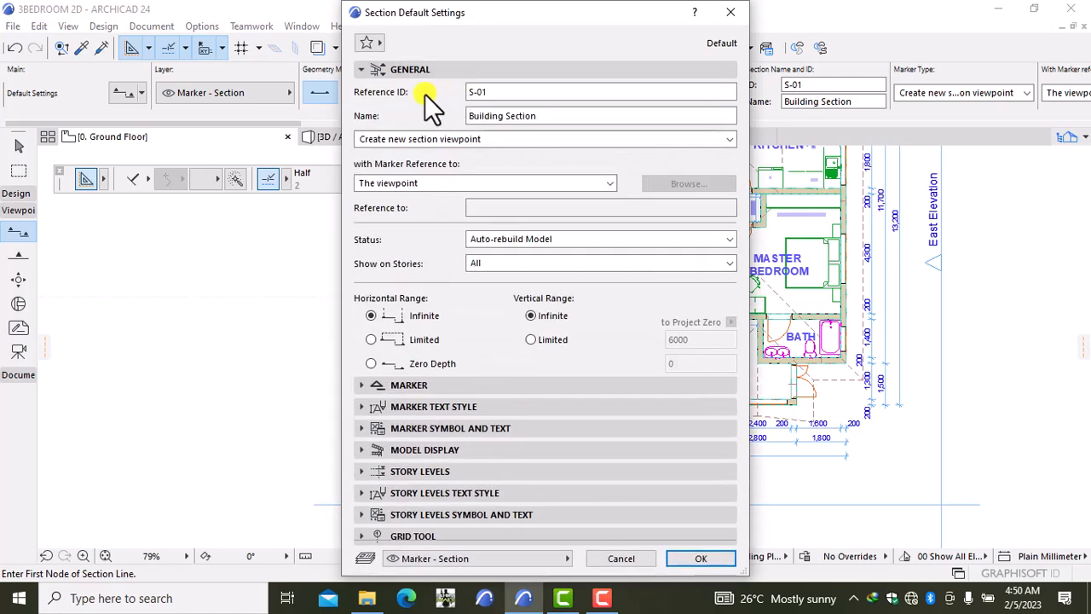
{"action": "left_click", "coordinate": [522, 88]}
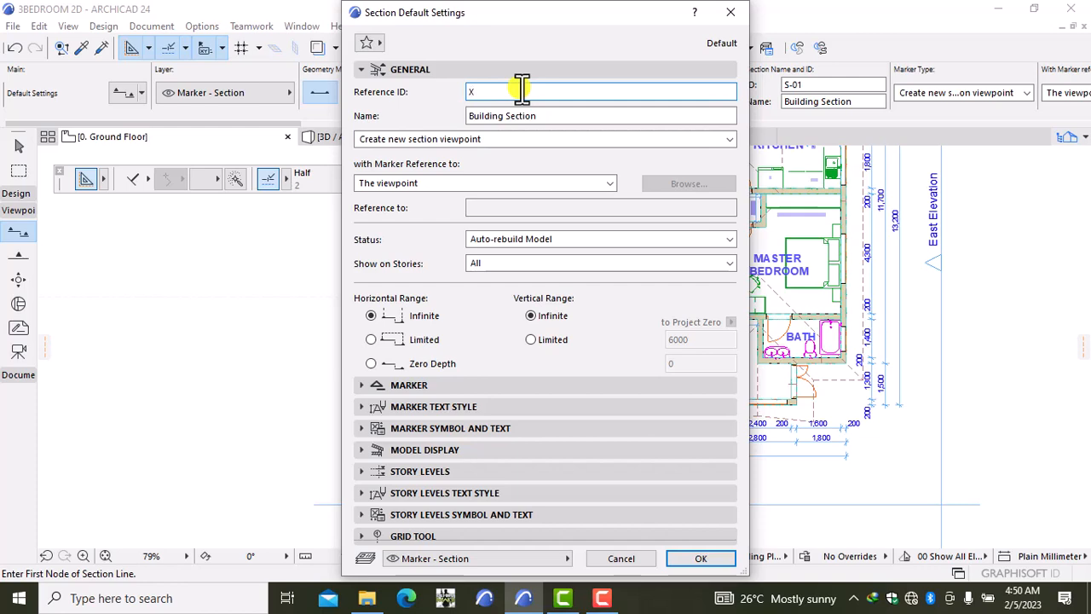
{"action": "left_click", "coordinate": [691, 556]}
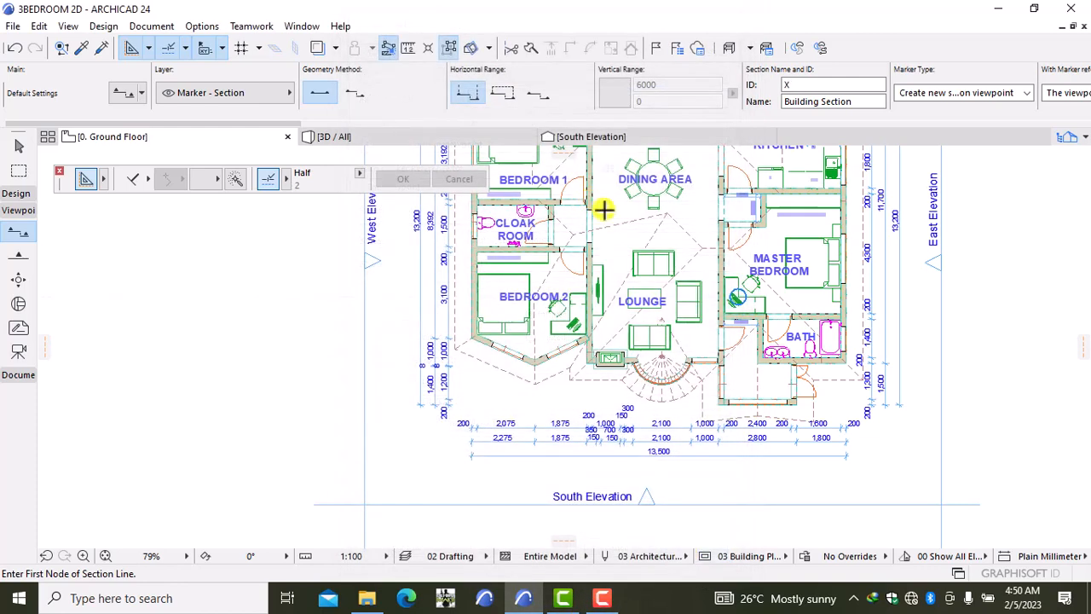
Step: Draw section line X from below the south dimensions to above the house, looking east, and select it
{"action": "middle_click_drag", "start_coordinate": [611, 209], "coordinate": [568, 296]}
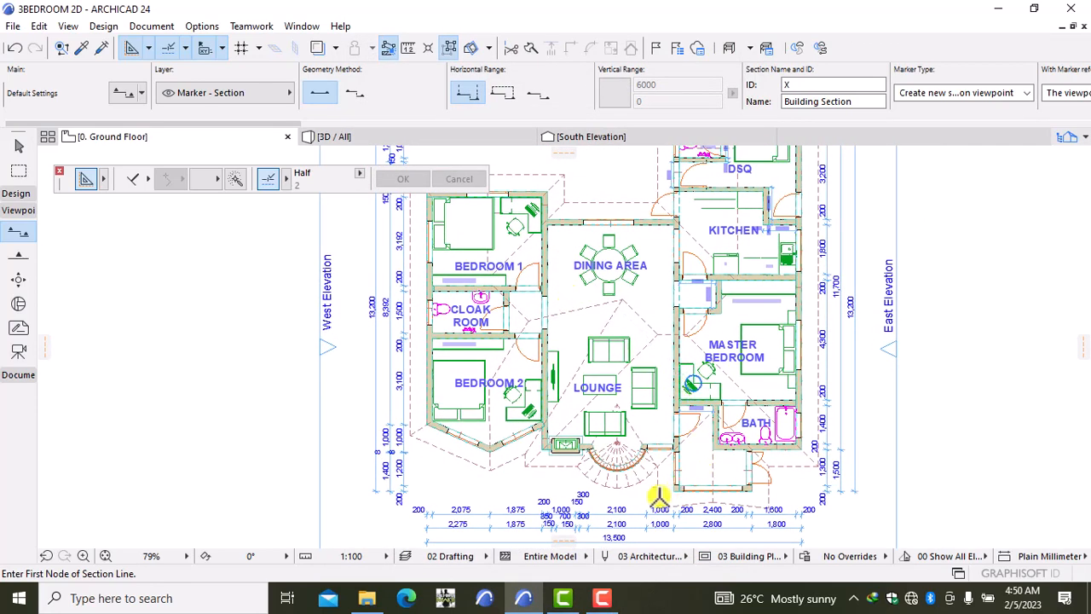
{"action": "middle_click_drag", "start_coordinate": [658, 484], "coordinate": [662, 414]}
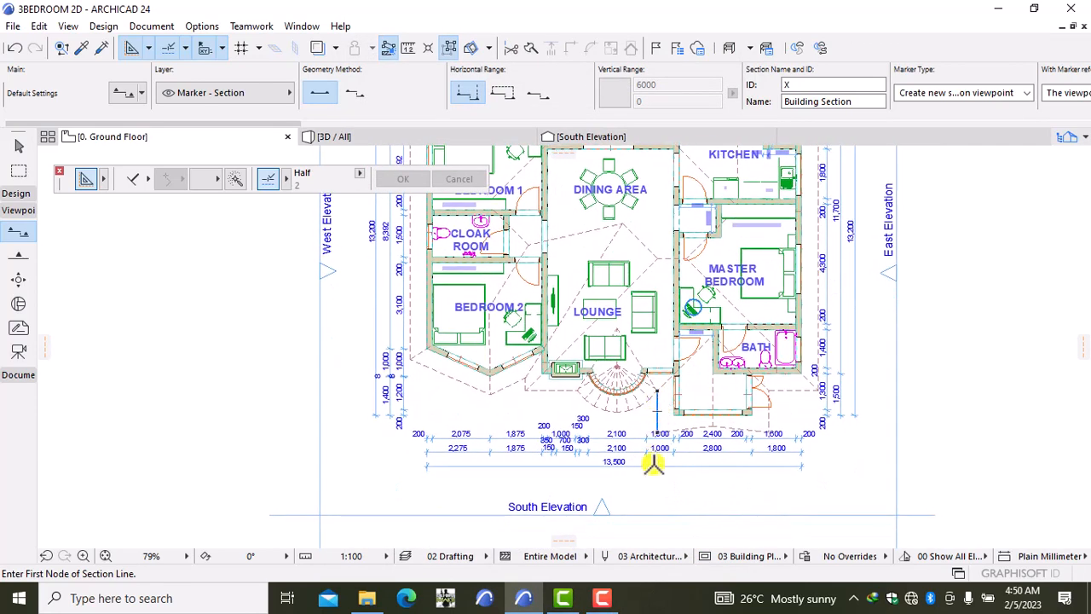
{"action": "middle_click_drag", "start_coordinate": [638, 312], "coordinate": [616, 499]}
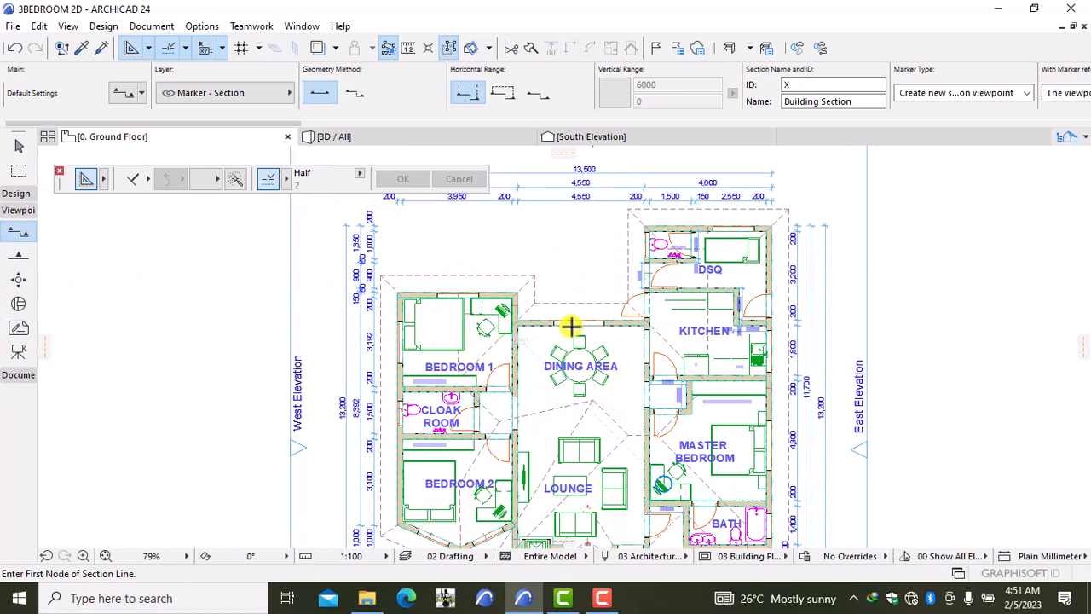
{"action": "middle_click_drag", "start_coordinate": [597, 356], "coordinate": [570, 111]}
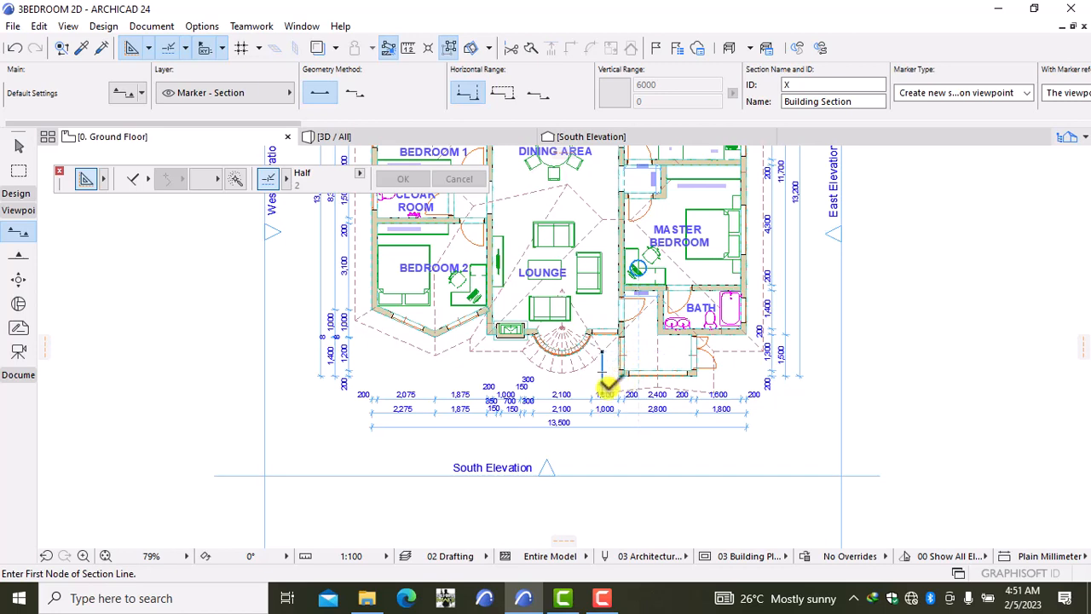
{"action": "left_click", "coordinate": [601, 443]}
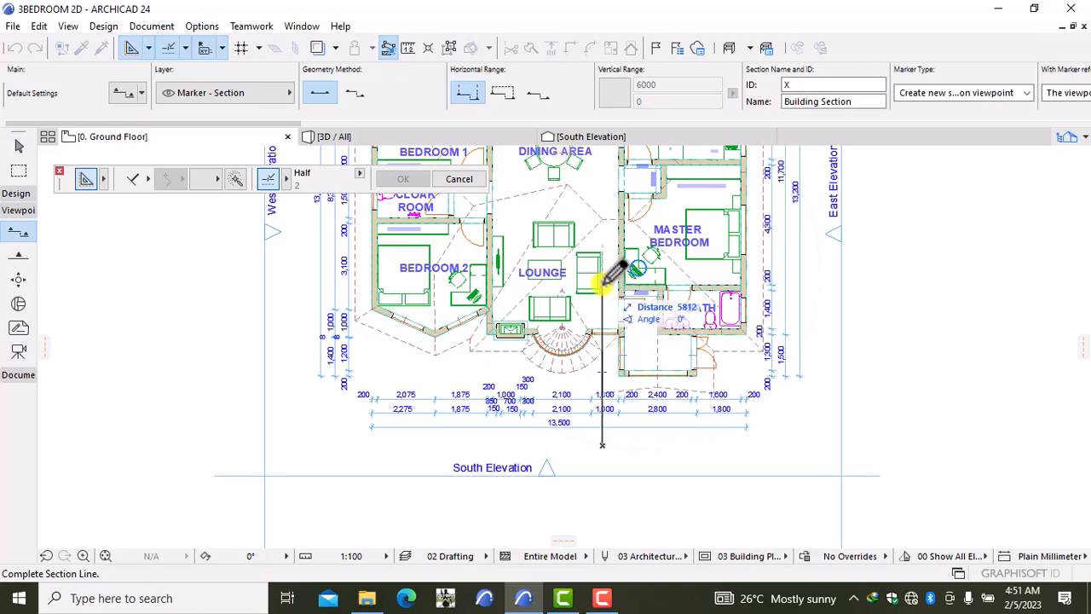
{"action": "mouse_move", "coordinate": [607, 271]}
{"action": "middle_mouse_down"}
{"action": "mouse_move", "coordinate": [584, 361]}
{"action": "mouse_move", "coordinate": [587, 429]}
{"action": "mouse_move", "coordinate": [661, 513]}
{"action": "middle_mouse_up"}
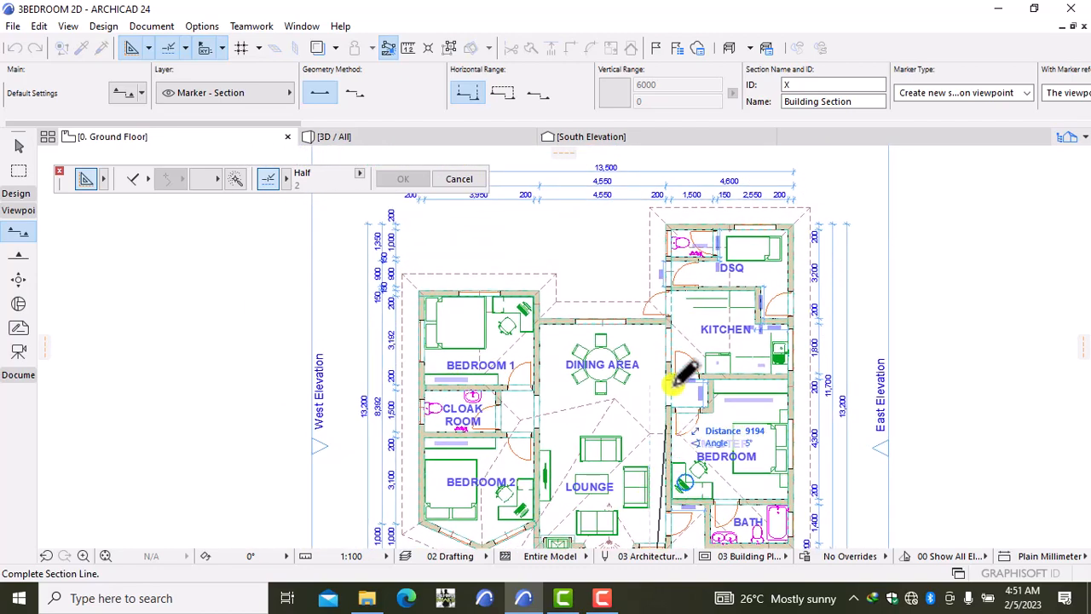
{"action": "left_click", "coordinate": [649, 171]}
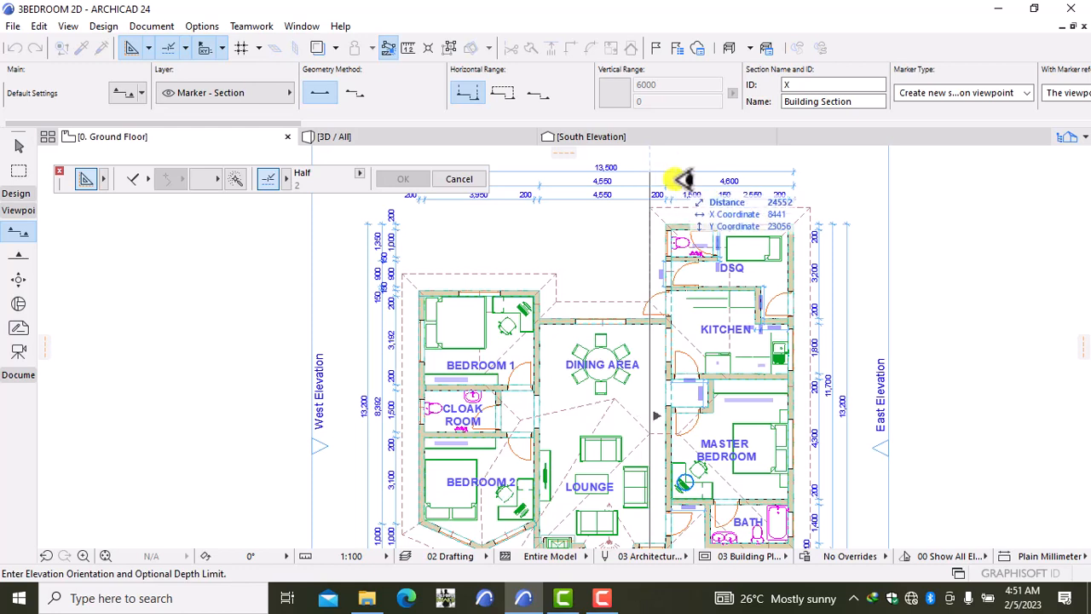
{"action": "left_click", "coordinate": [834, 175]}
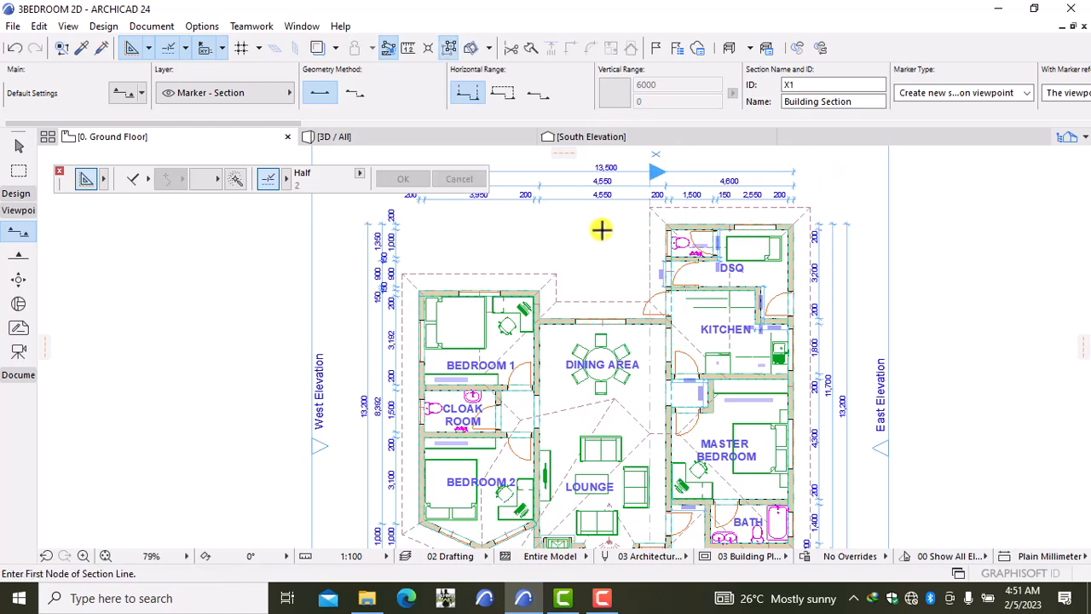
{"action": "left_click", "coordinate": [651, 230]}
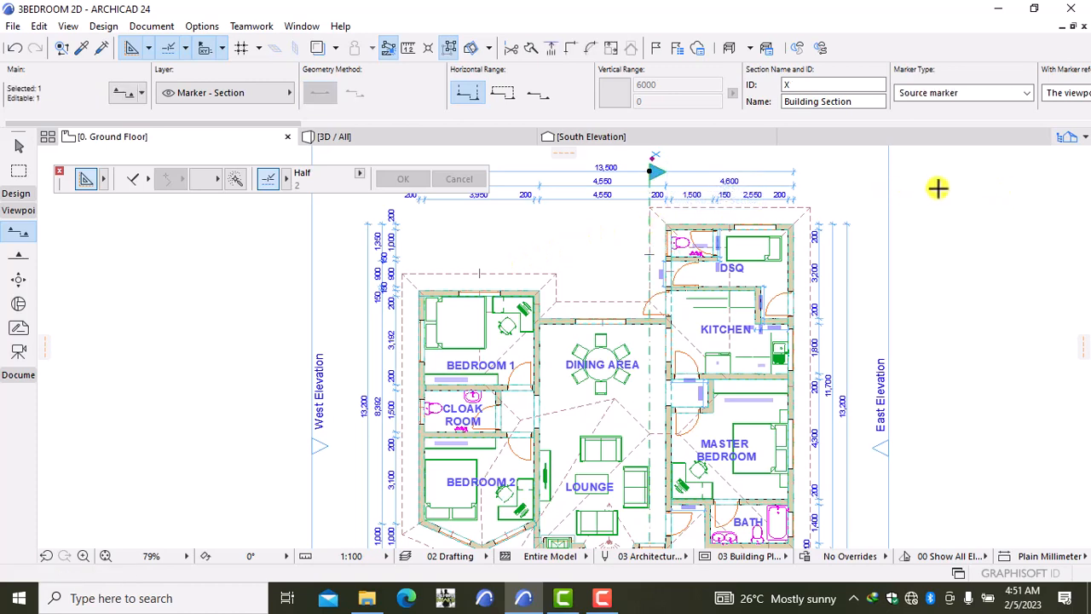
Step: Open section X with current view settings and zoom around the cut house and story levels
{"action": "right_click", "coordinate": [938, 188]}
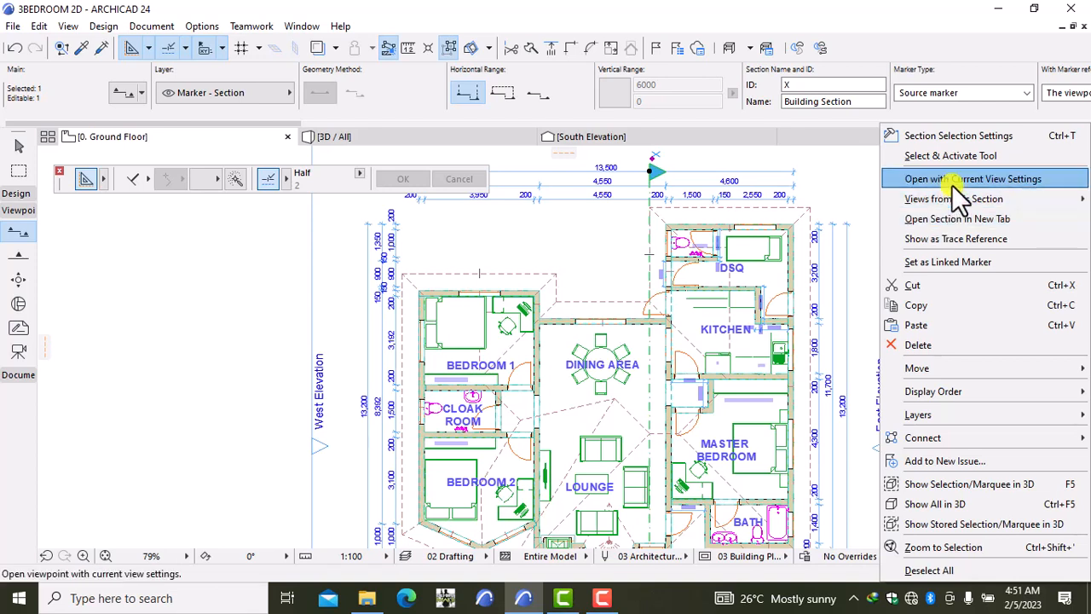
{"action": "left_click", "coordinate": [953, 183]}
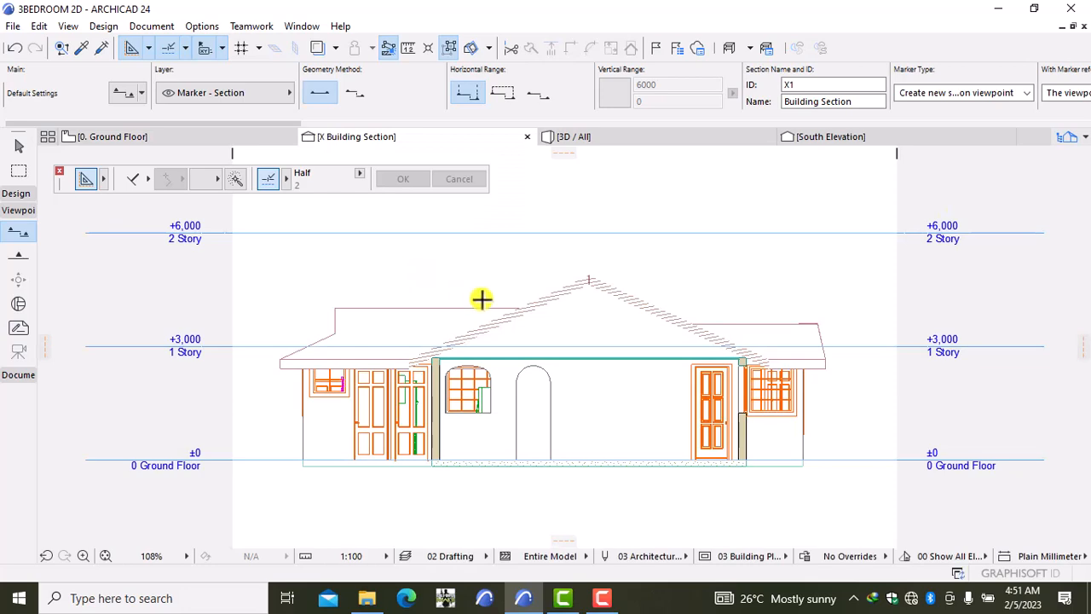
{"action": "scroll", "coordinate": [489, 410], "scroll_direction": "up", "scroll_amount": 2}
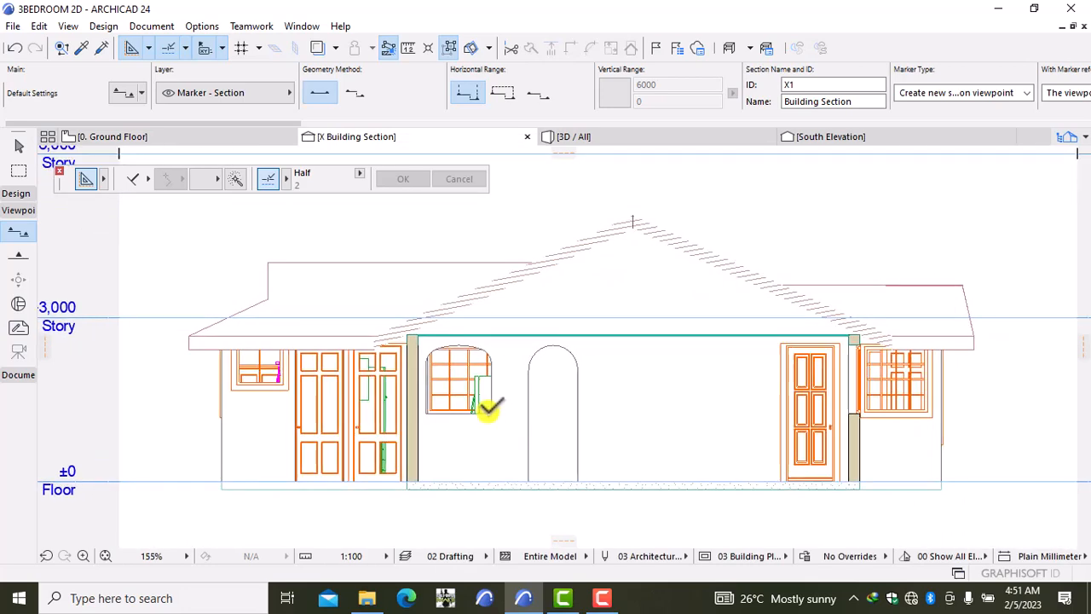
{"action": "scroll", "coordinate": [488, 410], "scroll_direction": "up", "scroll_amount": 2}
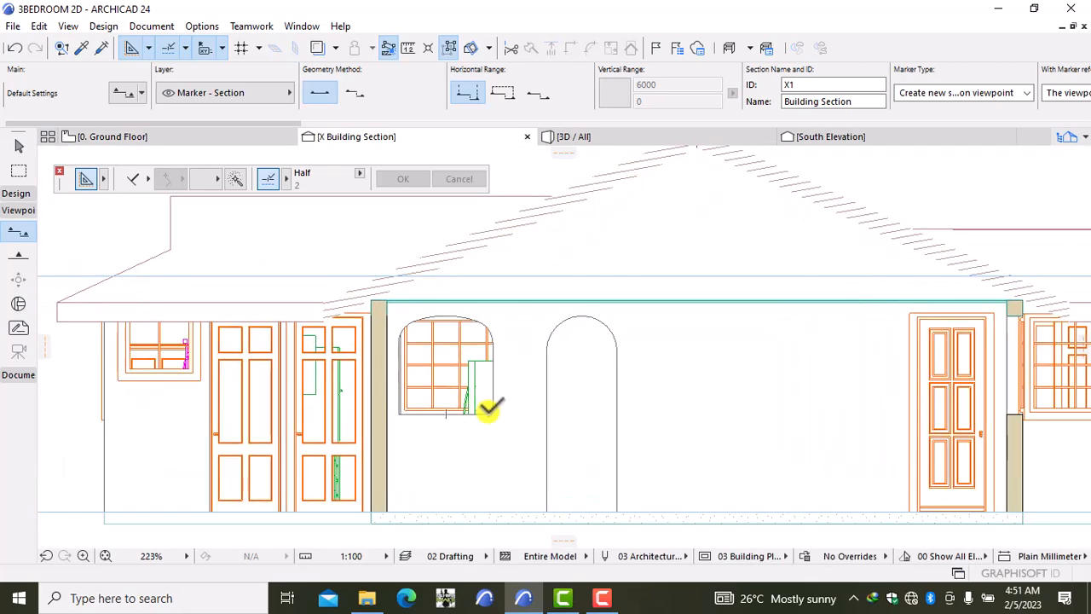
{"action": "scroll", "coordinate": [487, 415], "scroll_direction": "down", "scroll_amount": 3}
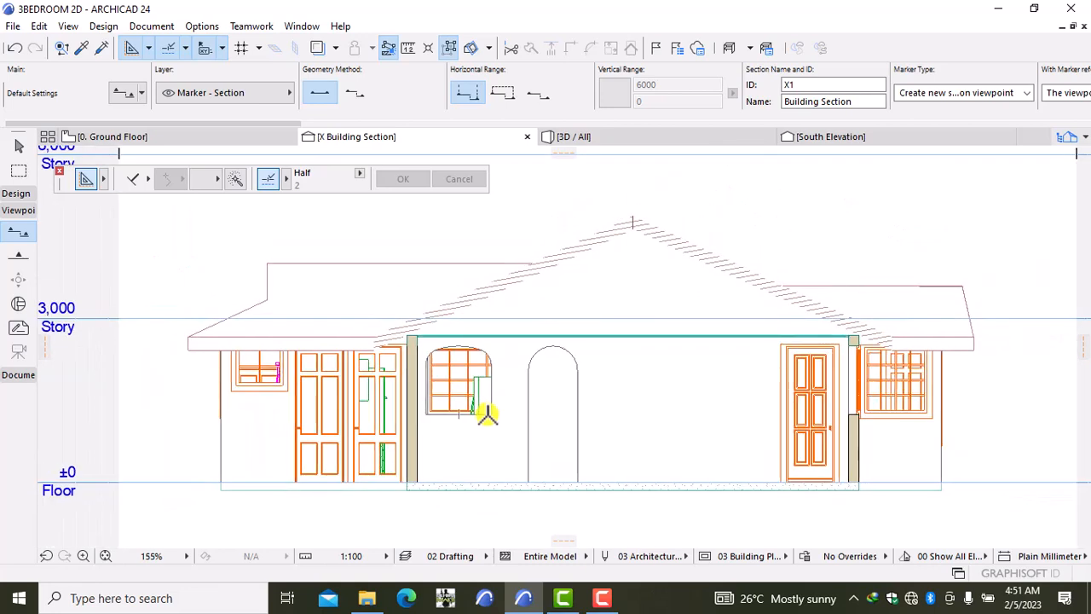
{"action": "scroll", "coordinate": [438, 271], "scroll_direction": "up", "scroll_amount": 3}
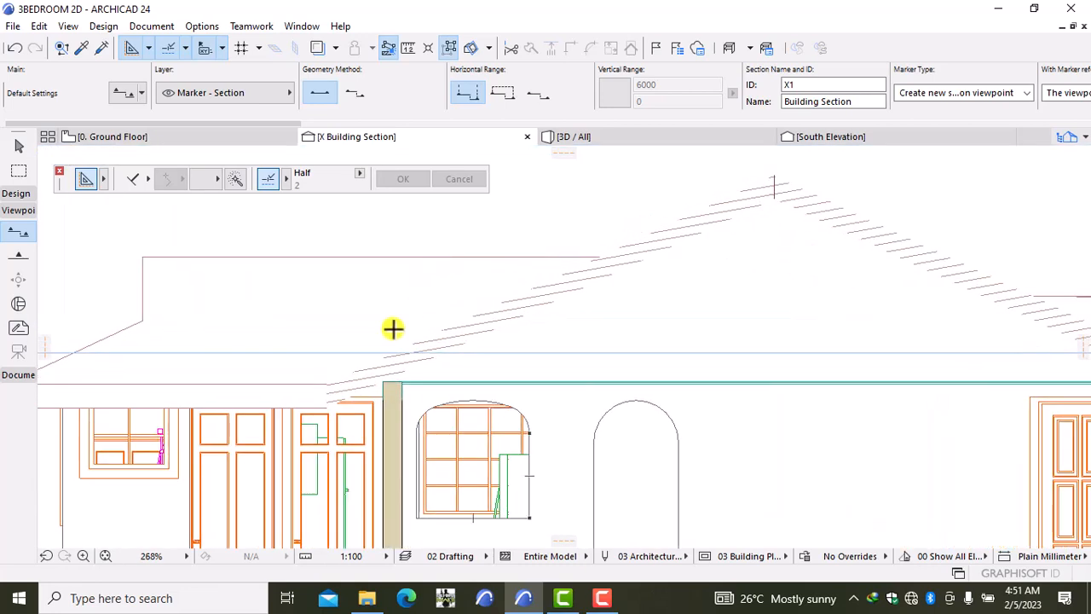
{"action": "scroll", "coordinate": [571, 326], "scroll_direction": "down", "scroll_amount": 5}
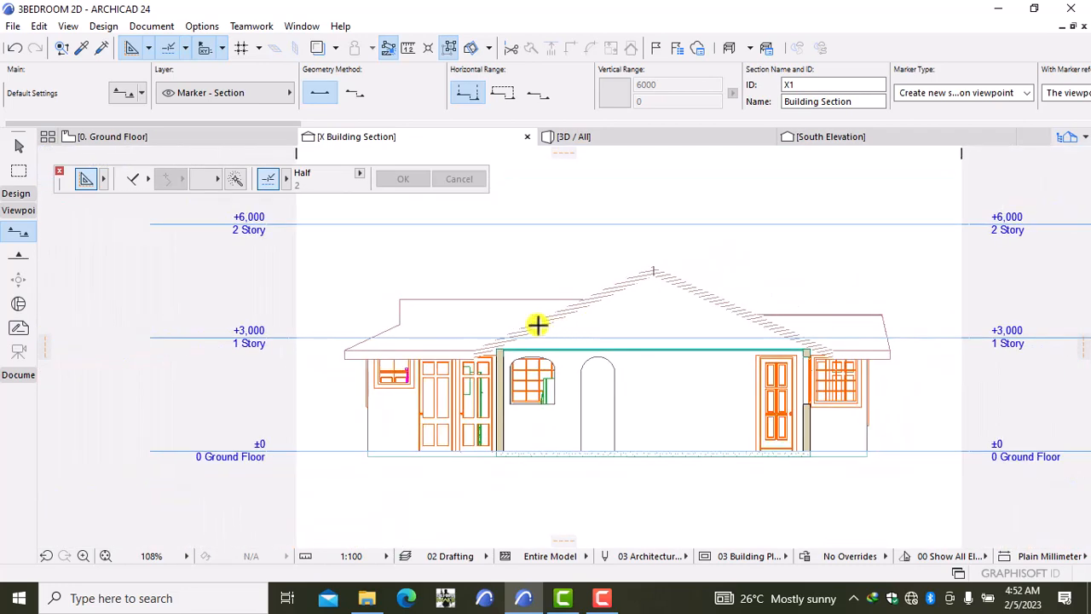
Step: On the ground floor plan, undo the section and trim the default Reference ID from X1 to X
{"action": "left_click", "coordinate": [137, 136]}
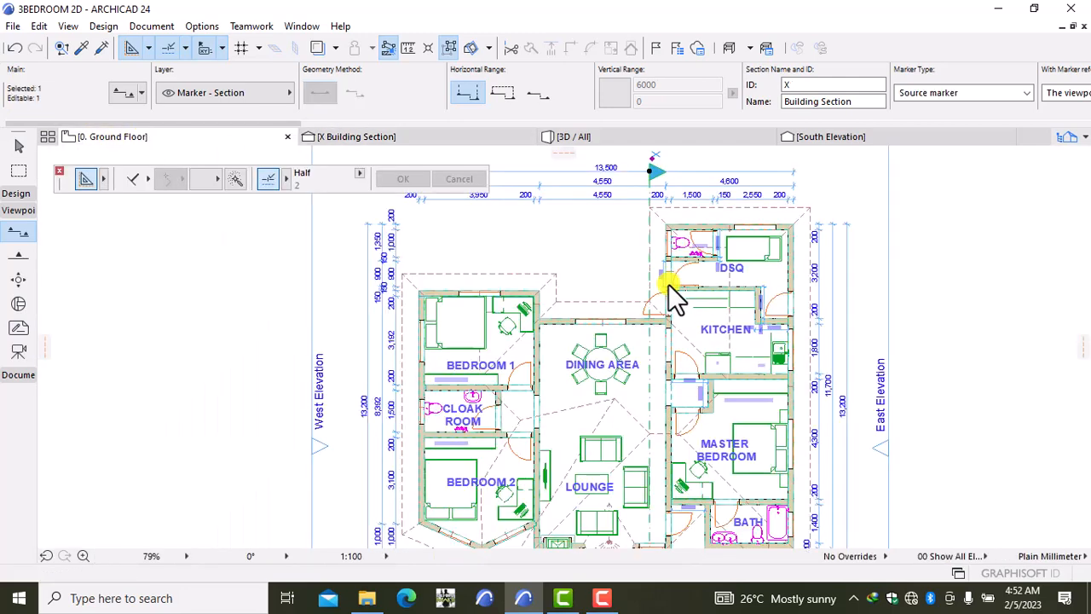
{"action": "left_click", "coordinate": [15, 48]}
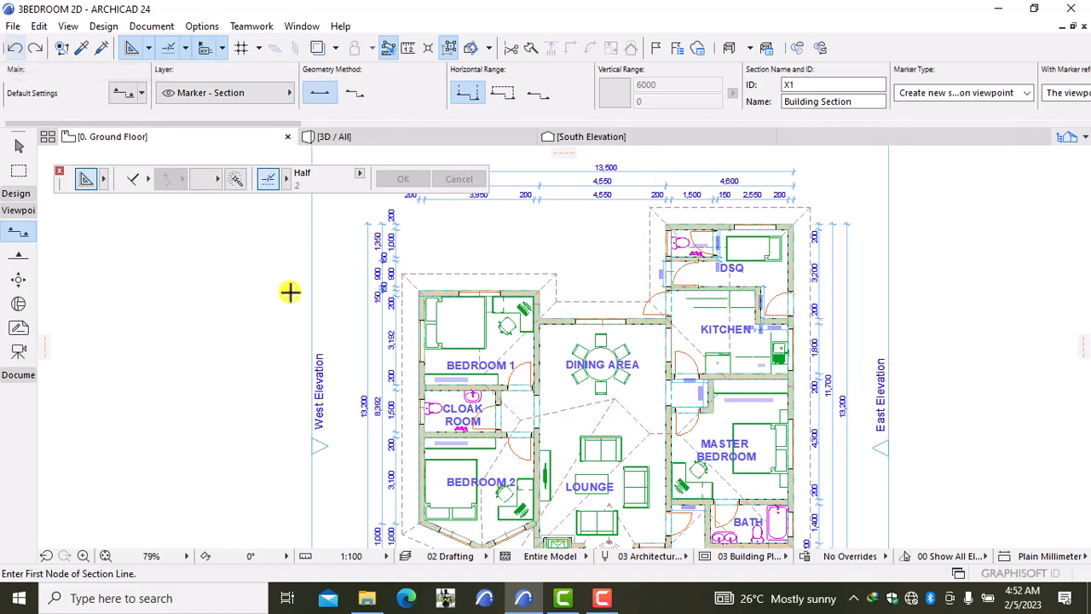
{"action": "double_click", "coordinate": [21, 235]}
{"action": "left_click", "coordinate": [587, 67]}
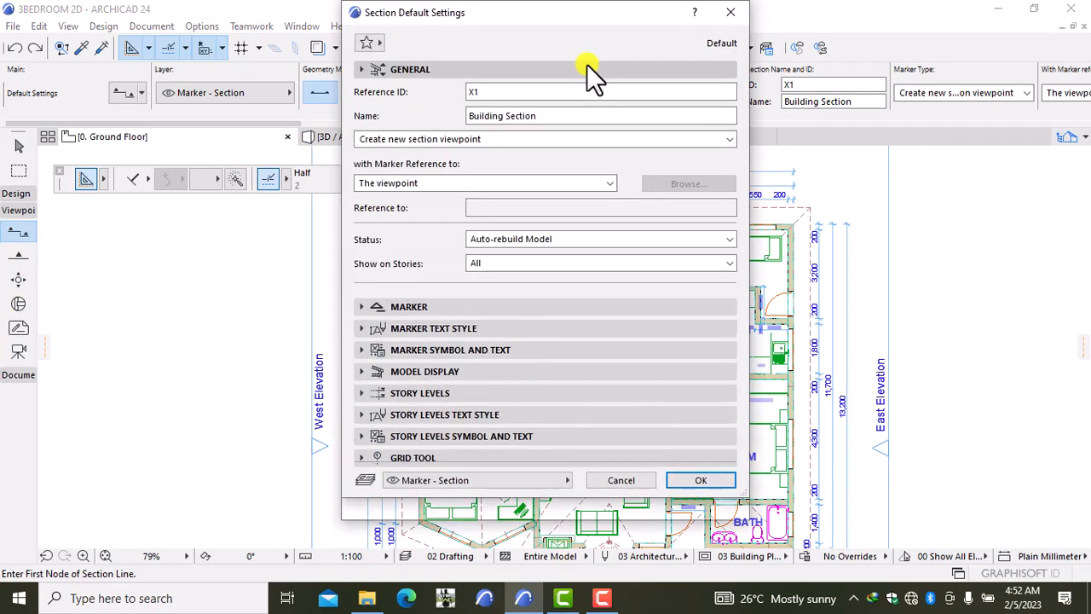
{"action": "left_click", "coordinate": [541, 92]}
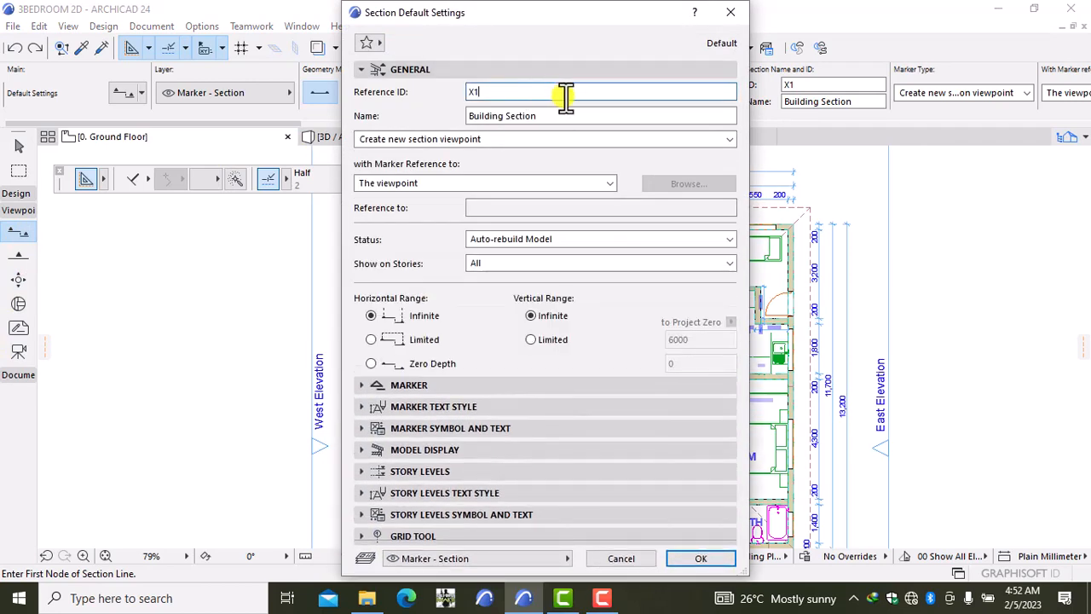
{"action": "key", "text": "BackSpace"}
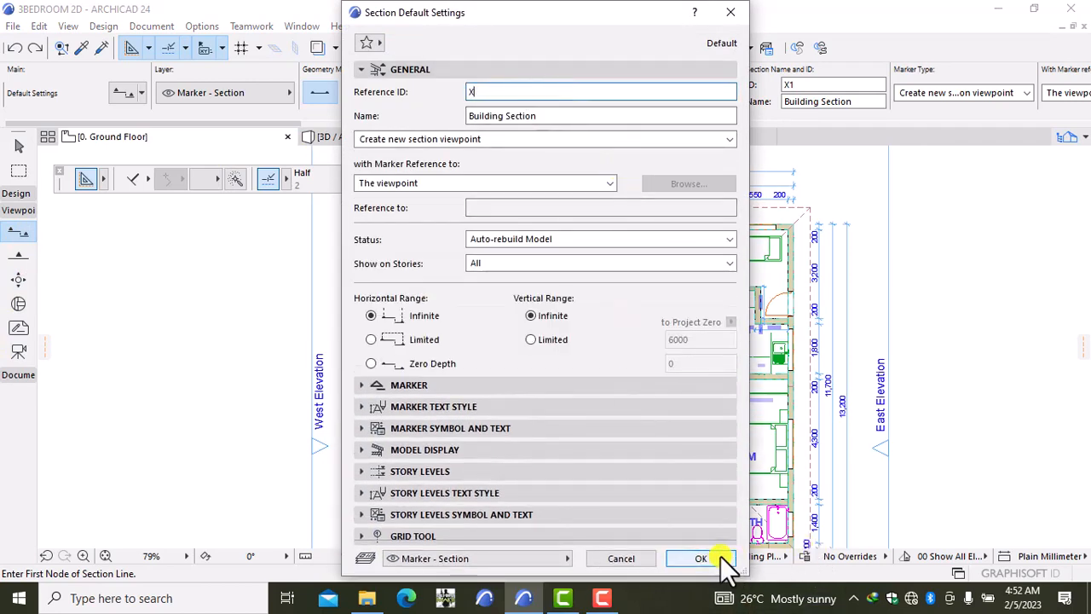
{"action": "left_click", "coordinate": [720, 556]}
{"action": "scroll", "coordinate": [716, 472], "scroll_direction": "down", "scroll_amount": 5}
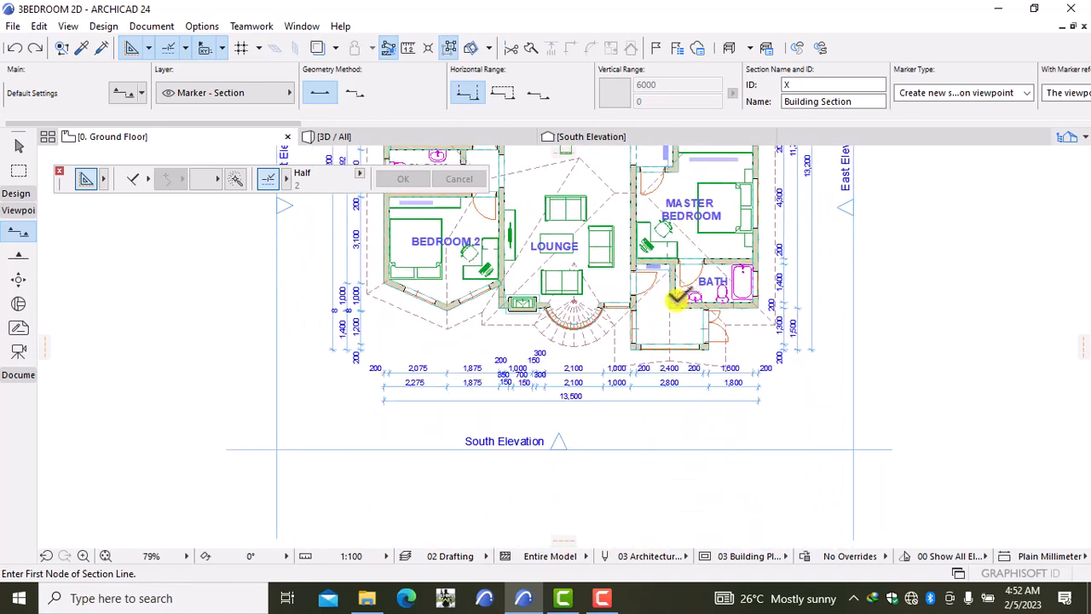
Step: Redraw the section south to north through the lounge, looking west, and open it in a new tab
{"action": "left_click", "coordinate": [619, 409]}
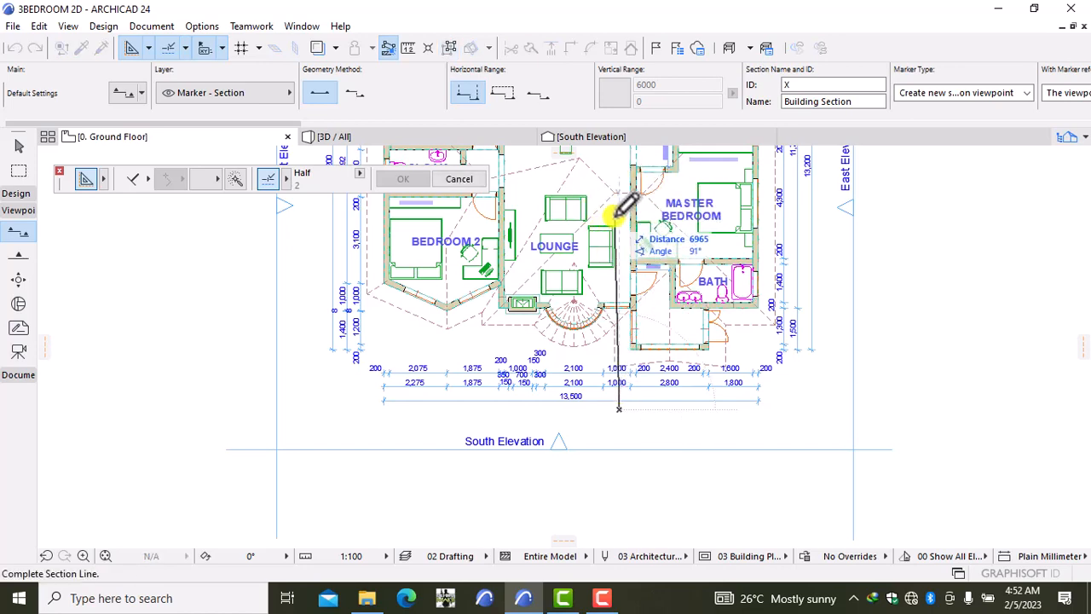
{"action": "scroll", "coordinate": [628, 222], "scroll_direction": "up", "scroll_amount": 5}
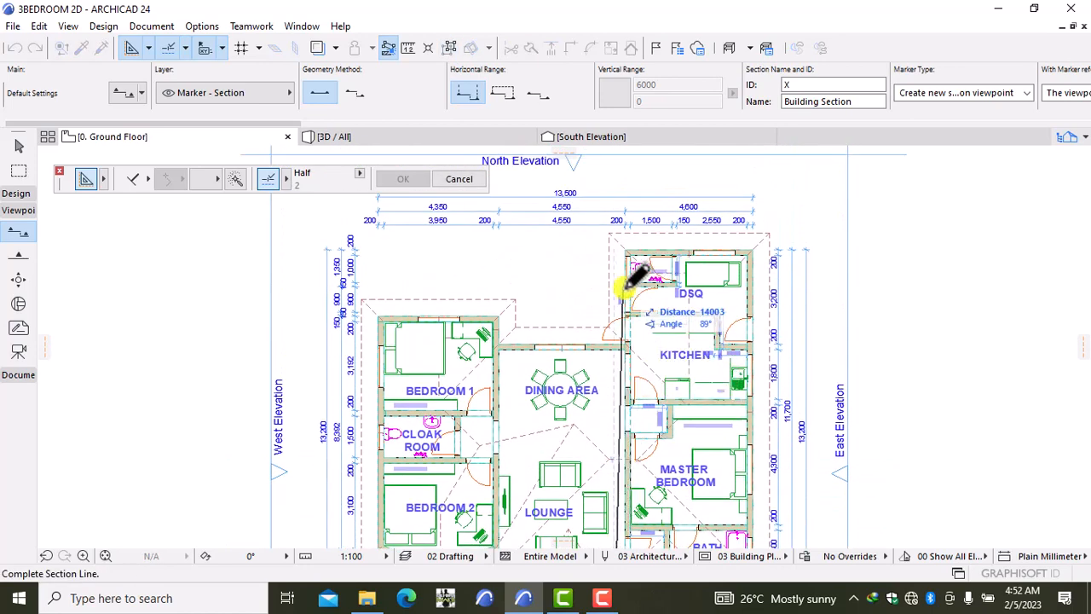
{"action": "left_click", "coordinate": [615, 198]}
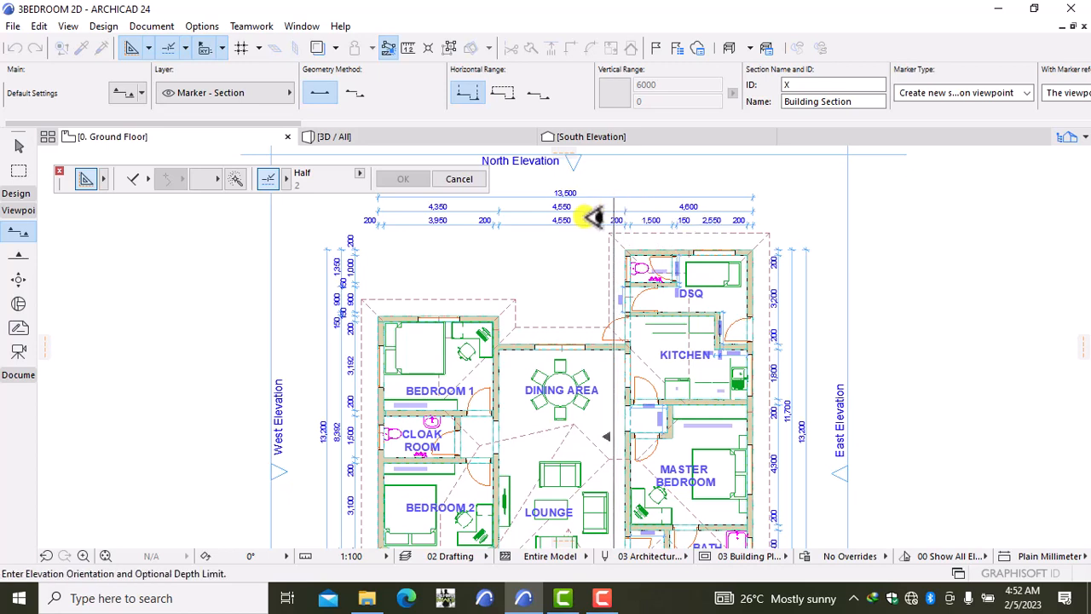
{"action": "left_click", "coordinate": [570, 249]}
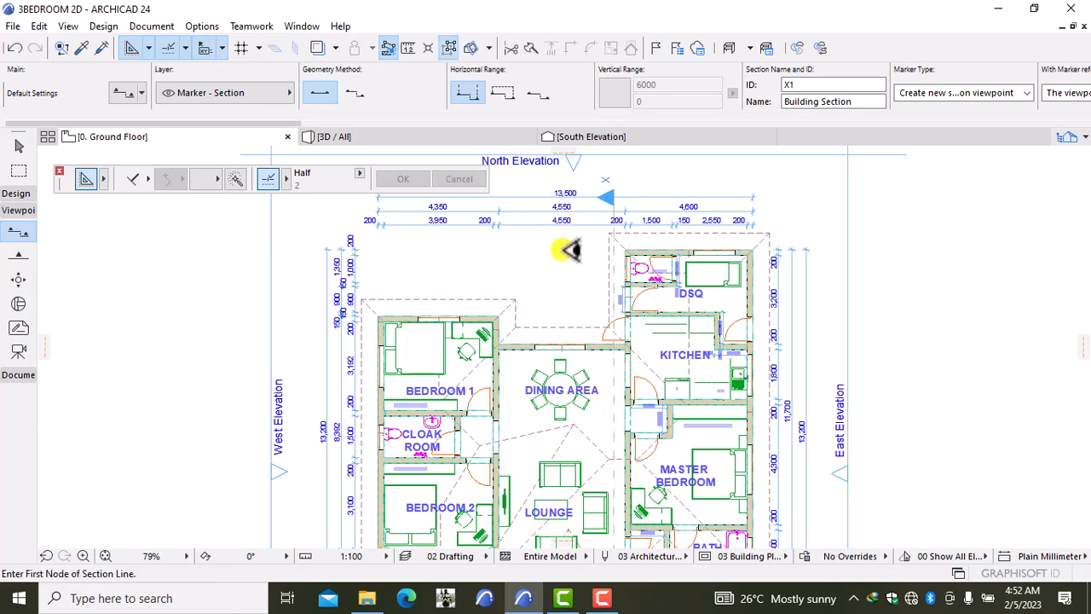
{"action": "left_click", "coordinate": [616, 205]}
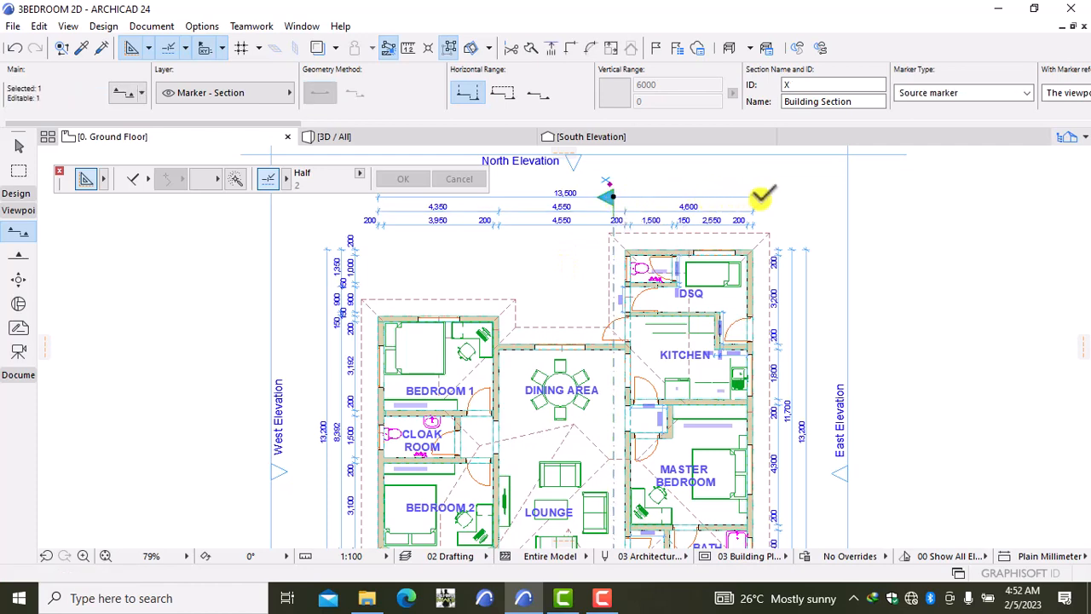
{"action": "right_click", "coordinate": [800, 187]}
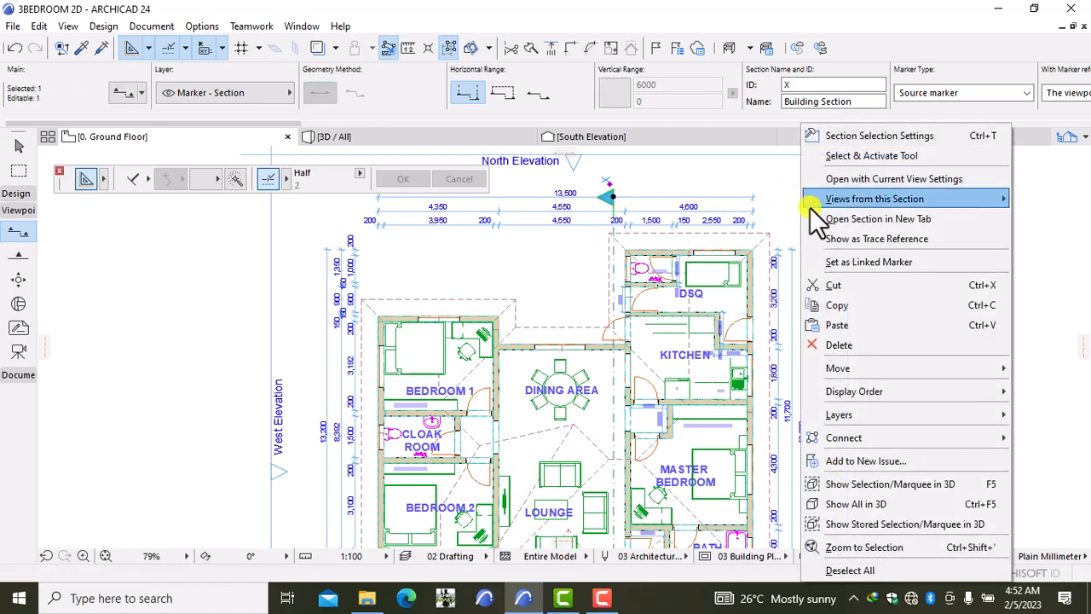
{"action": "left_click", "coordinate": [825, 219]}
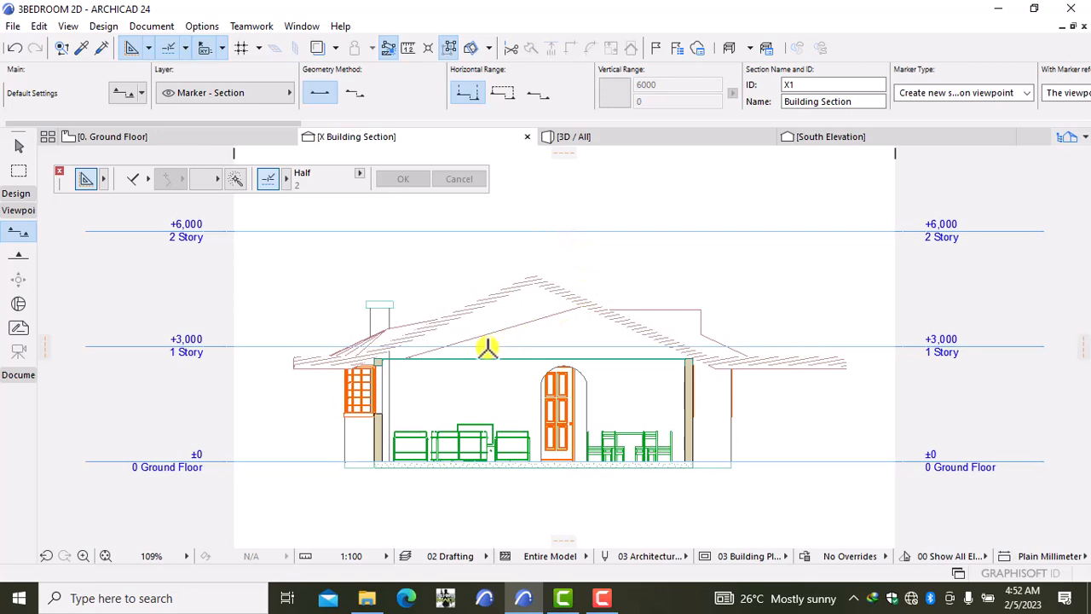
Step: Zoom in on the hipped roof in section X, then back out to see all stories
{"action": "scroll", "coordinate": [487, 347], "scroll_direction": "up", "scroll_amount": 3}
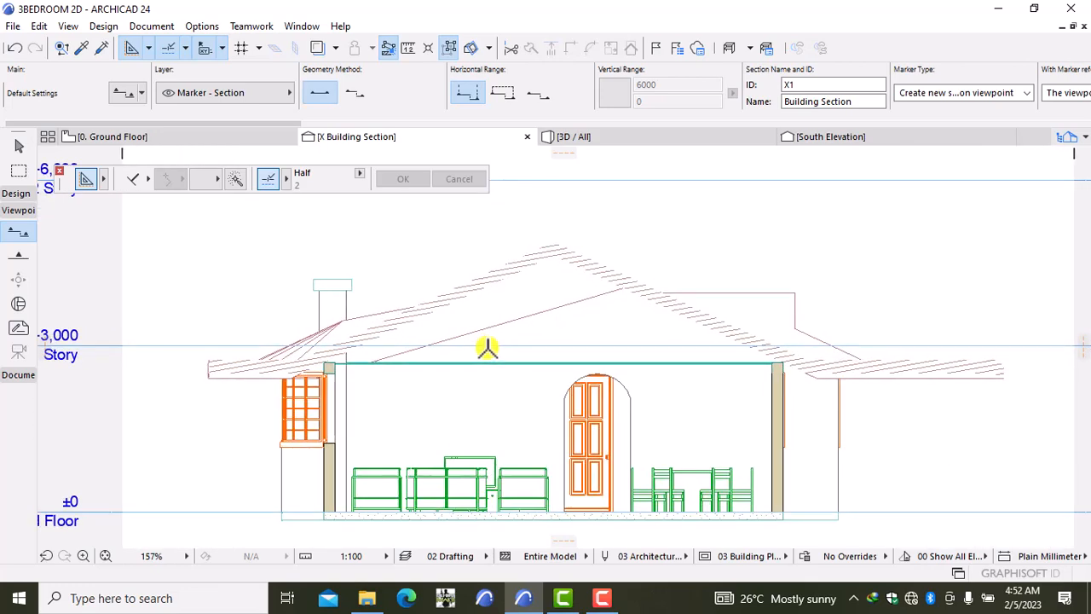
{"action": "scroll", "coordinate": [487, 347], "scroll_direction": "down", "scroll_amount": 3}
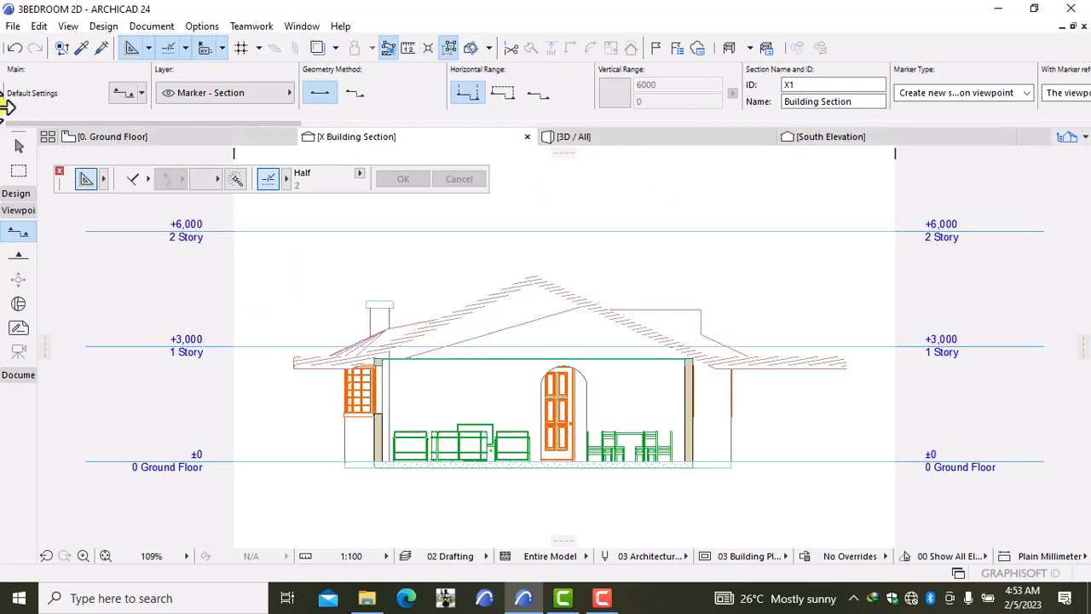
Step: Undo the section from the Ground Floor plan and start editing the default Reference ID X1
{"action": "left_click", "coordinate": [107, 134]}
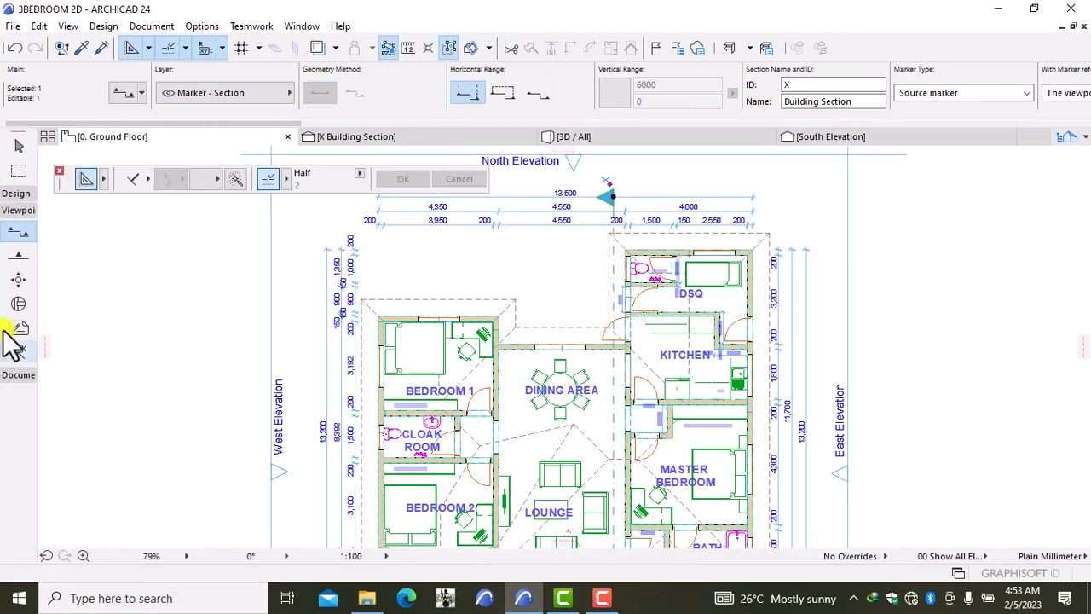
{"action": "left_click", "coordinate": [14, 49]}
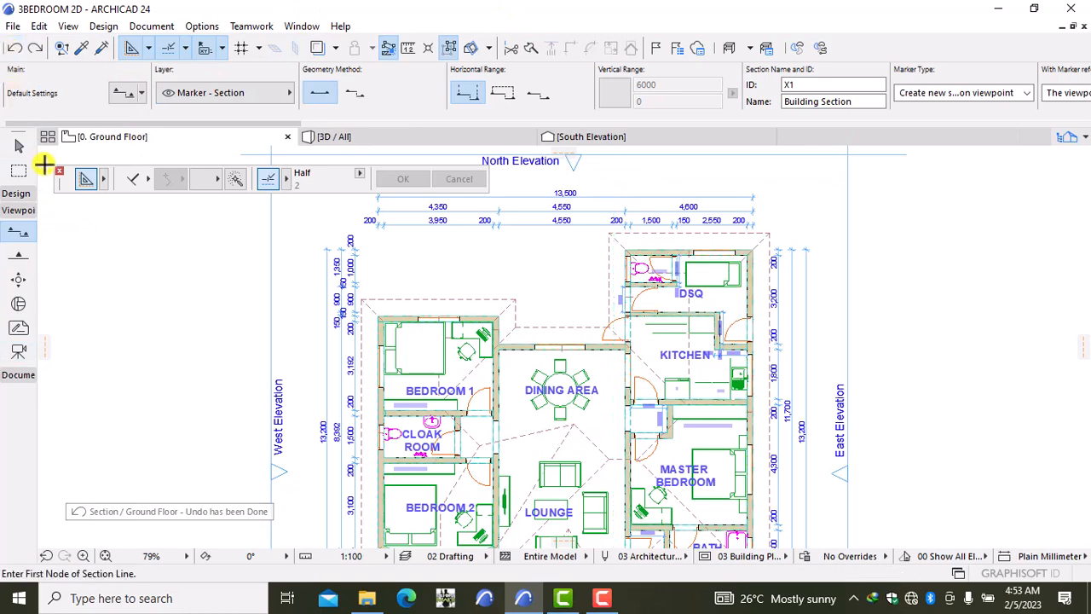
{"action": "double_click", "coordinate": [15, 232]}
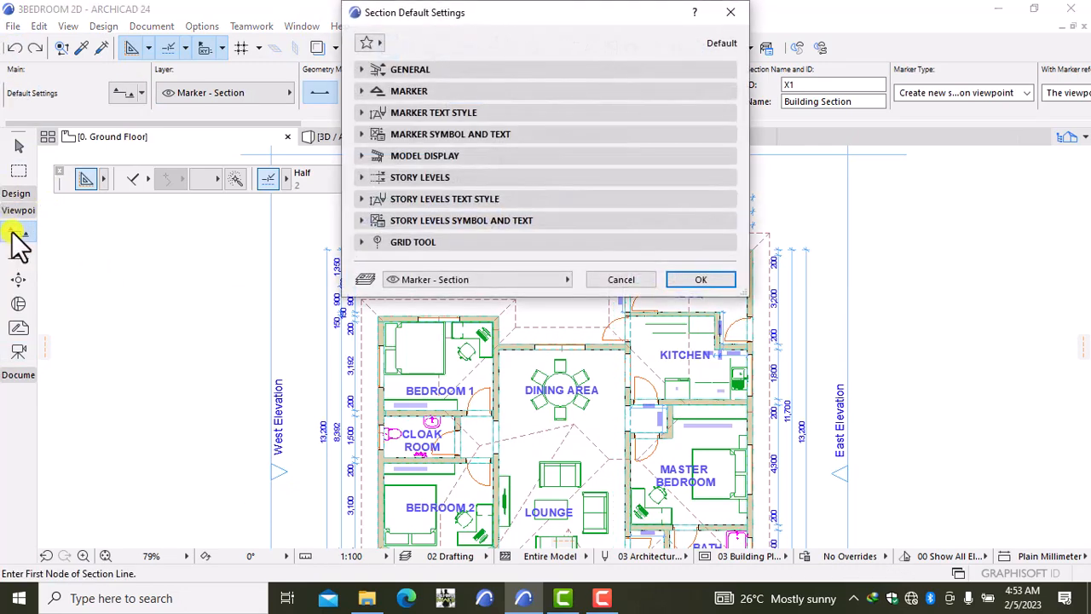
{"action": "left_click", "coordinate": [457, 68]}
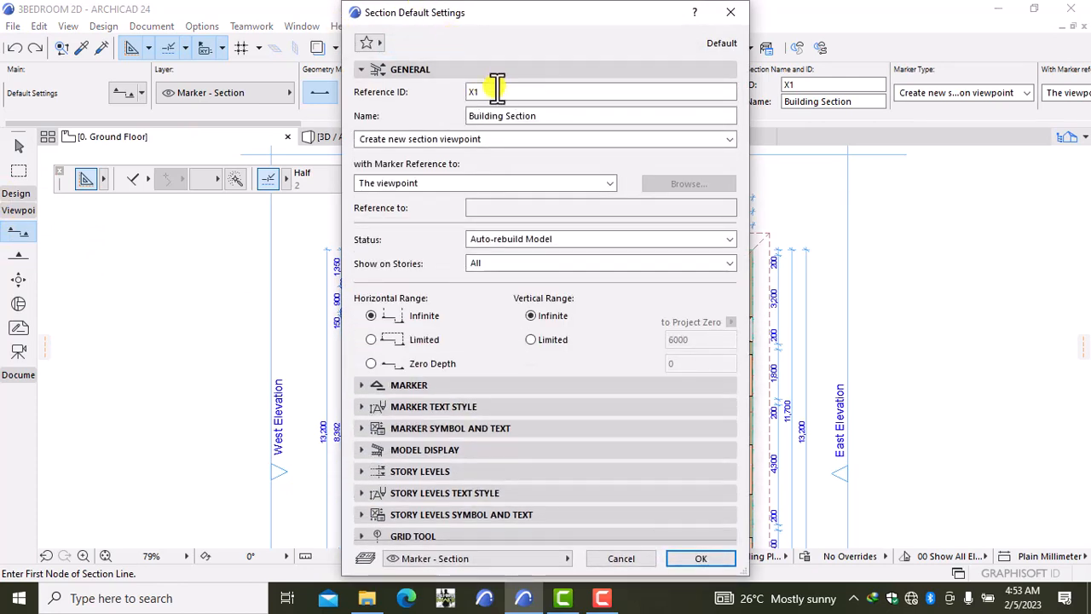
{"action": "left_click", "coordinate": [492, 92]}
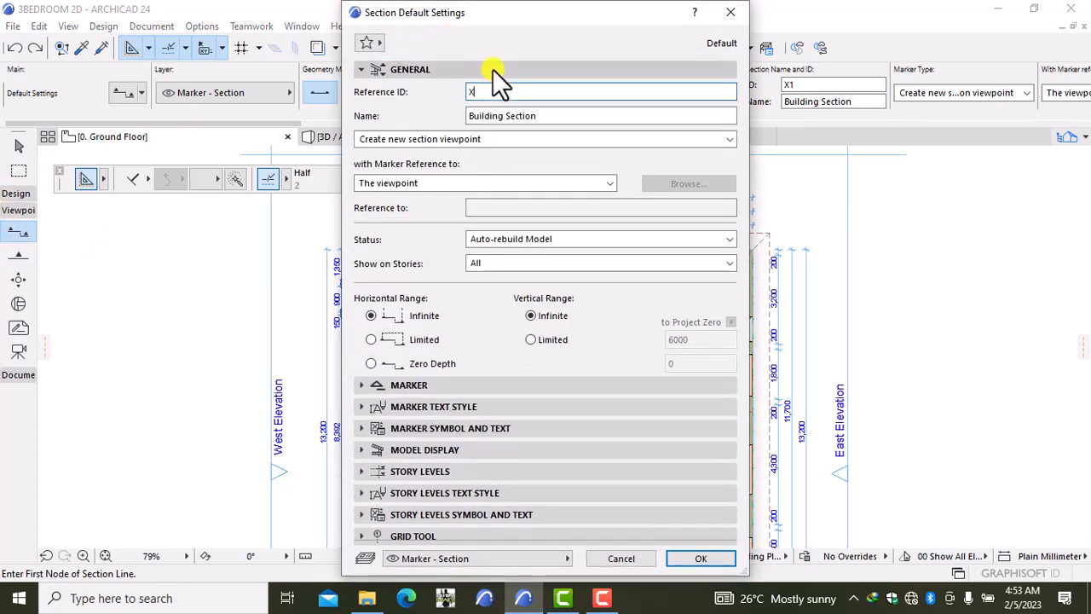
Step: Draw a new section line between the dining area and kitchen, looking east, and select its marker
{"action": "left_click", "coordinate": [701, 558]}
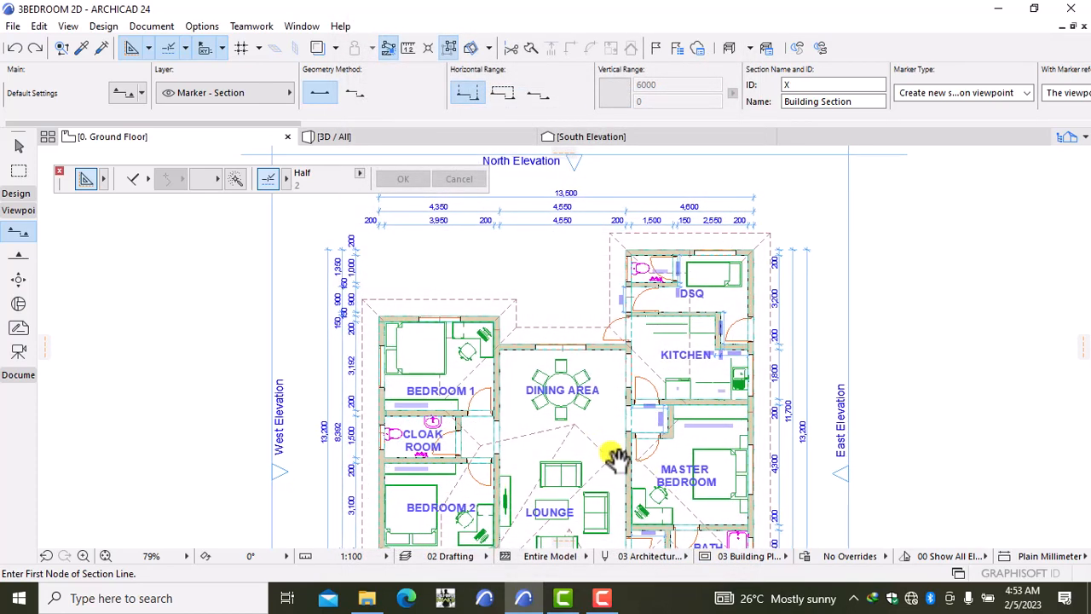
{"action": "middle_click_drag", "start_coordinate": [616, 456], "coordinate": [583, 280]}
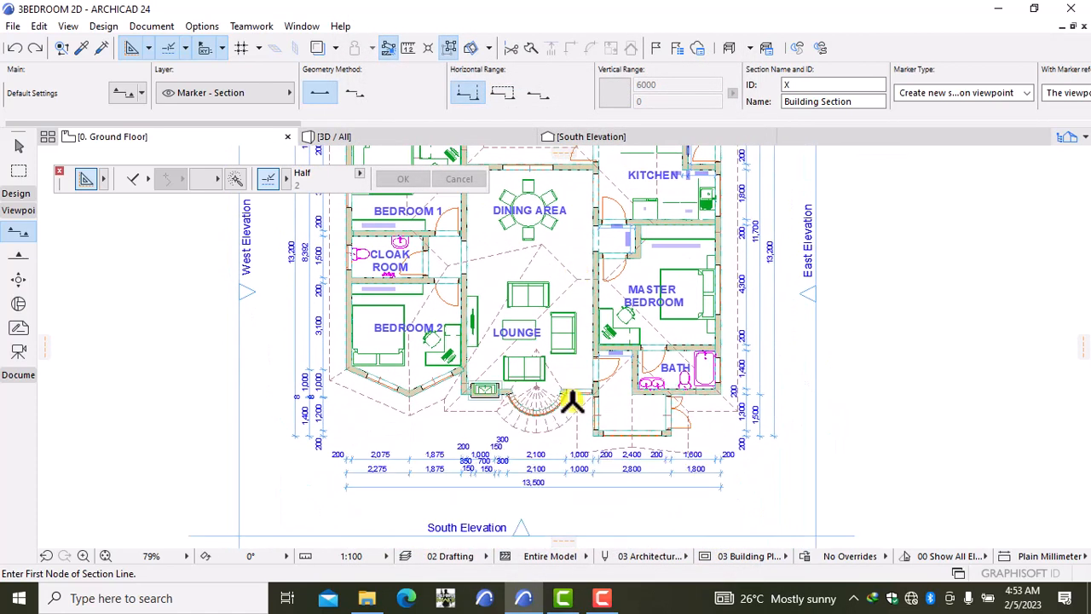
{"action": "left_click", "coordinate": [579, 482]}
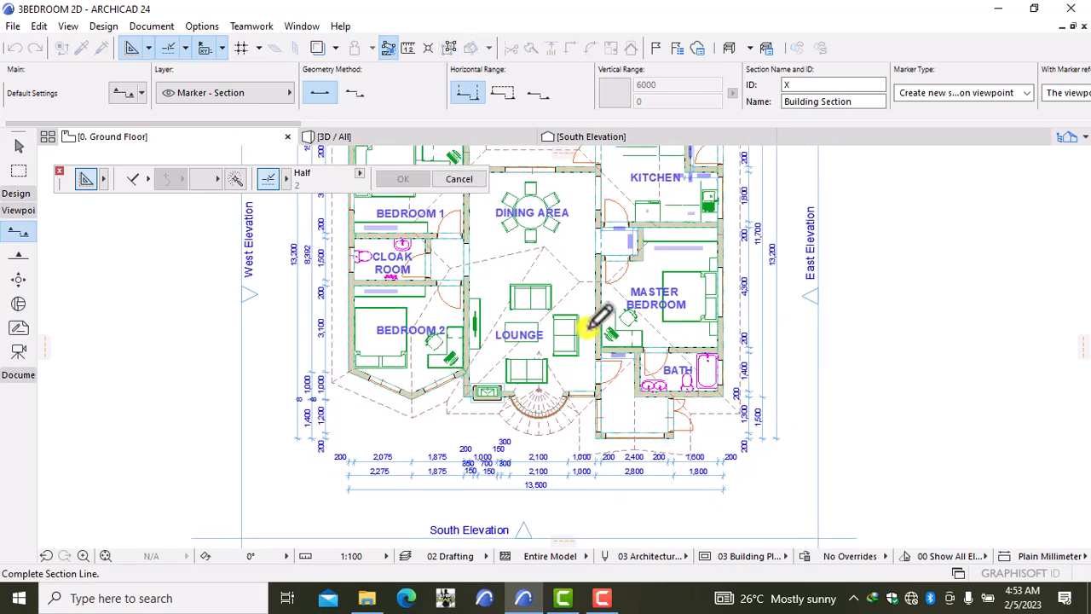
{"action": "middle_click_drag", "start_coordinate": [598, 317], "coordinate": [562, 530]}
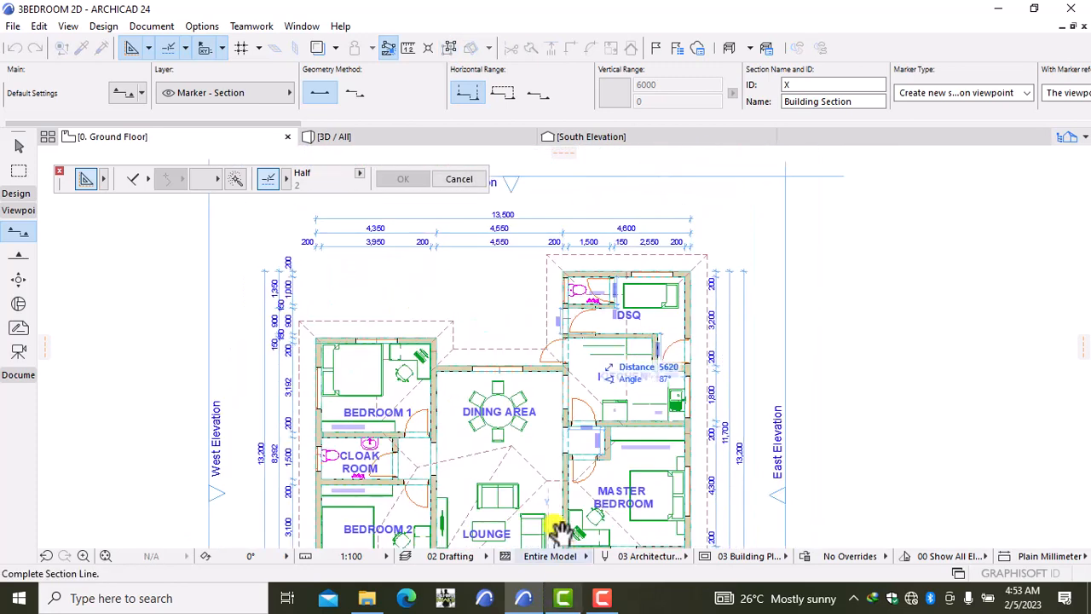
{"action": "left_click", "coordinate": [550, 227]}
{"action": "left_click", "coordinate": [757, 246]}
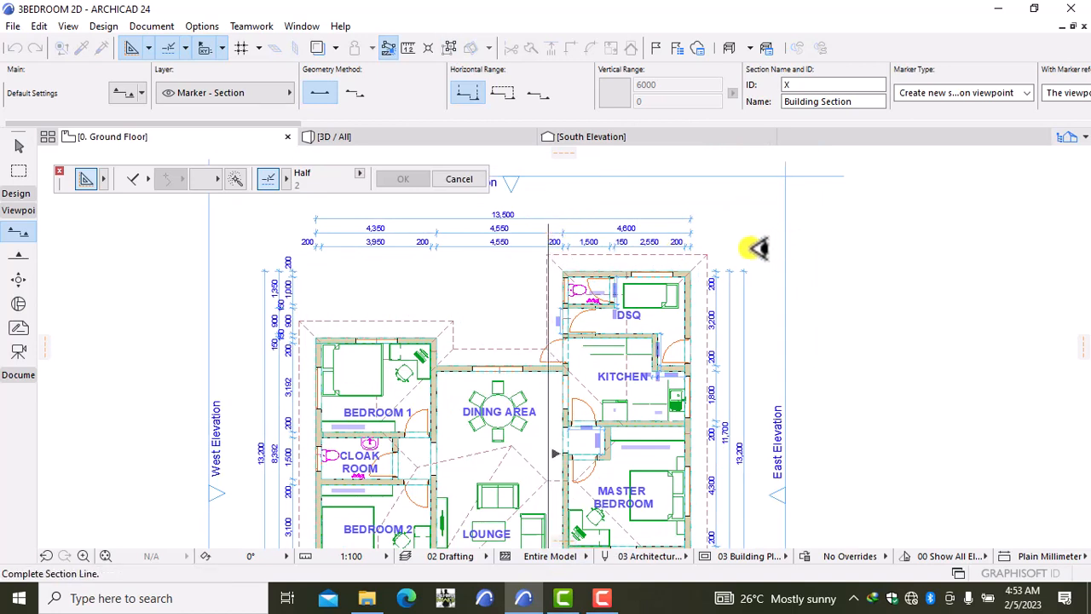
{"action": "key", "text": "Escape"}
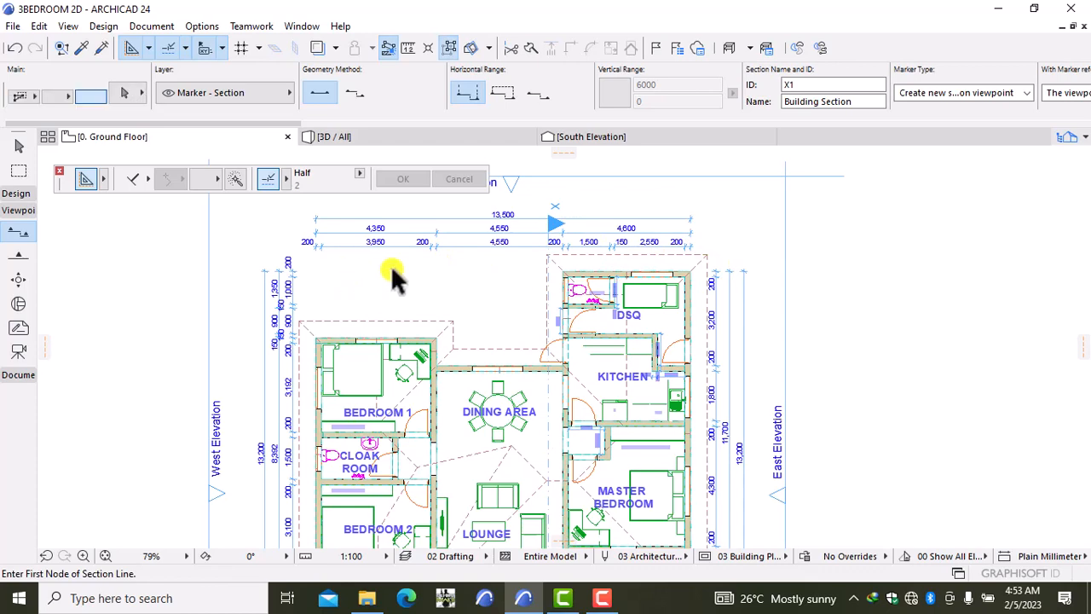
{"action": "left_click", "coordinate": [547, 273]}
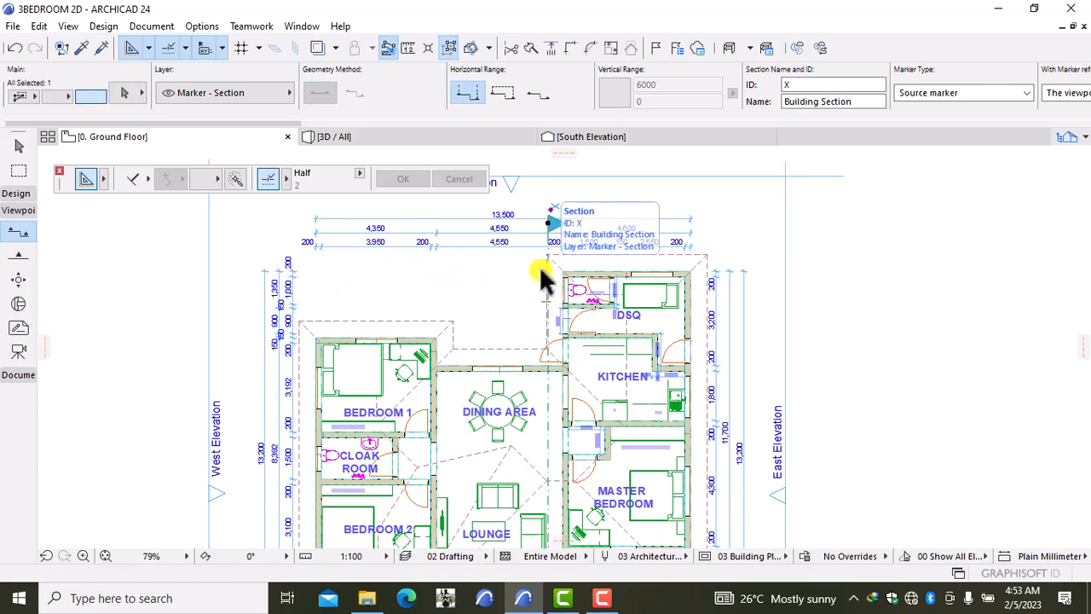
{"action": "right_click", "coordinate": [757, 209]}
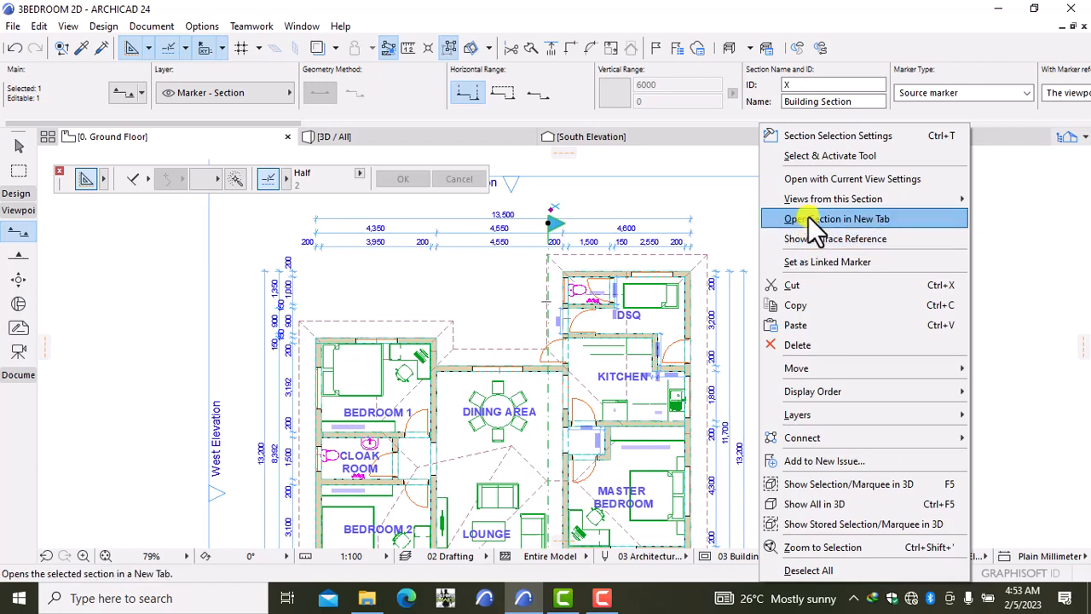
{"action": "left_click", "coordinate": [808, 218]}
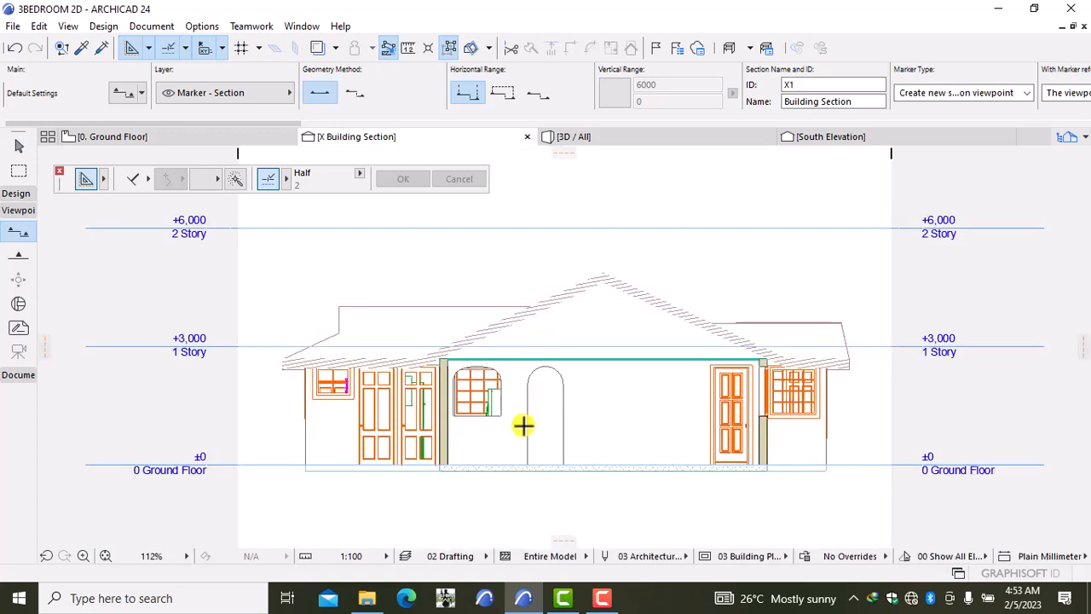
{"action": "scroll", "coordinate": [523, 427], "scroll_direction": "up", "scroll_amount": 1}
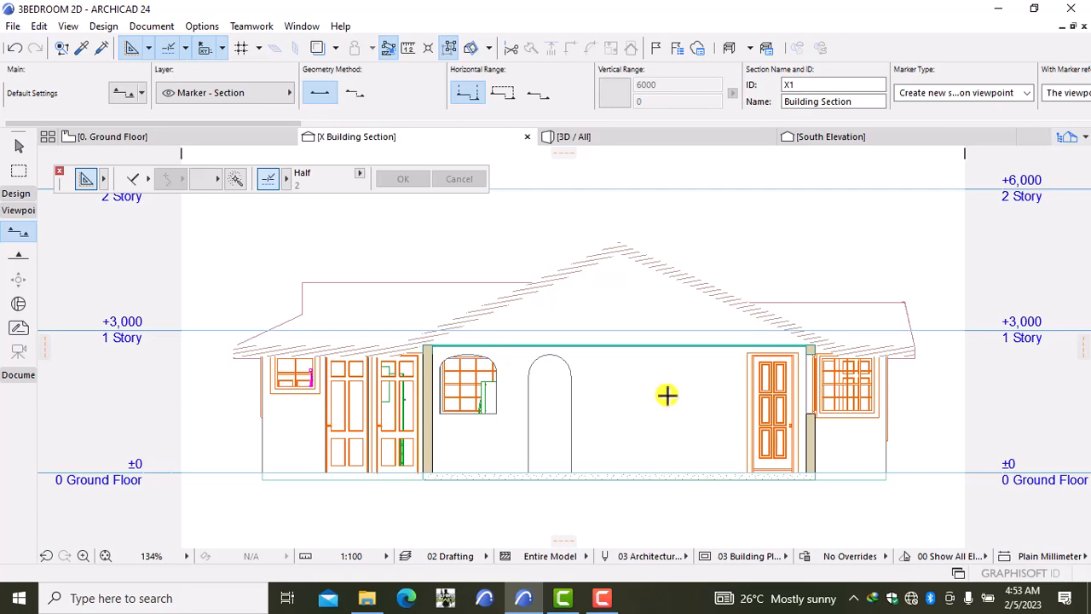
{"action": "mouse_move", "coordinate": [672, 400]}
{"action": "middle_mouse_down"}
{"action": "mouse_move", "coordinate": [640, 406]}
{"action": "mouse_move", "coordinate": [623, 441]}
{"action": "mouse_move", "coordinate": [615, 390]}
{"action": "middle_mouse_up"}
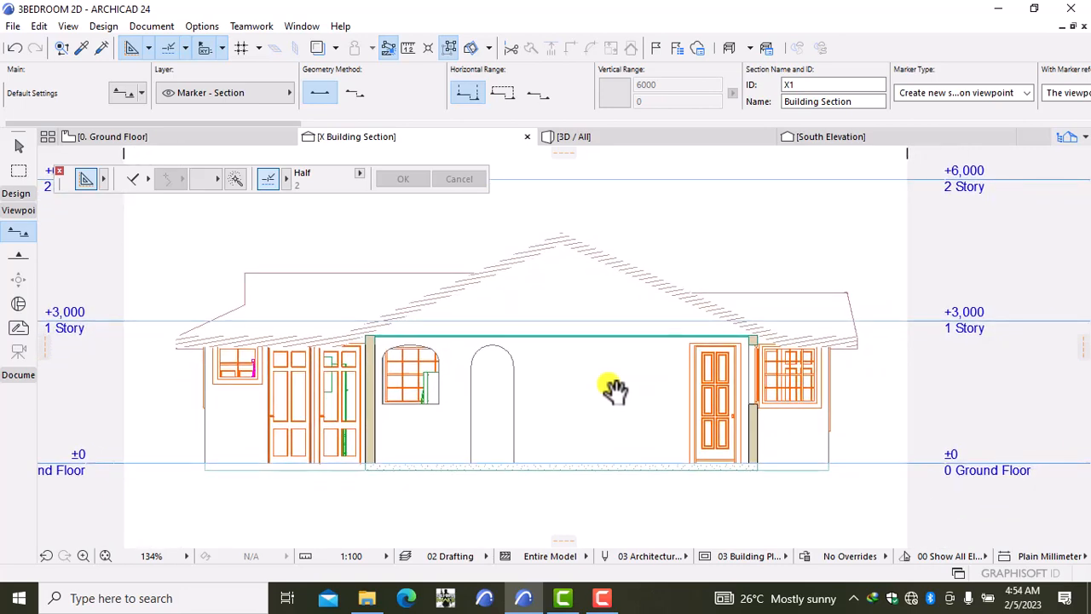
{"action": "scroll", "coordinate": [439, 349], "scroll_direction": "up", "scroll_amount": 2}
{"action": "scroll", "coordinate": [599, 295], "scroll_direction": "up", "scroll_amount": 1}
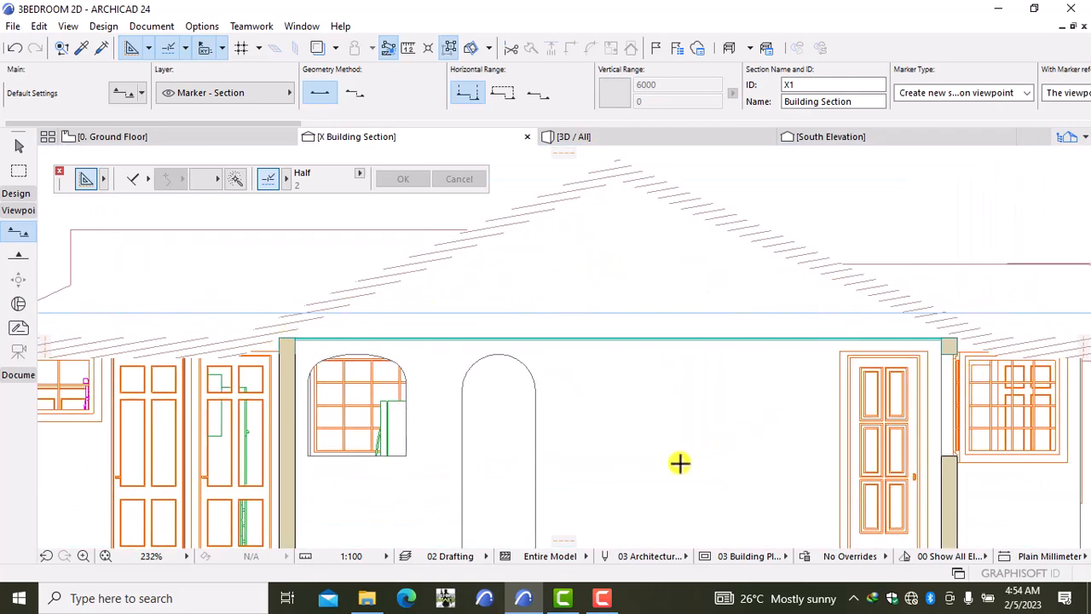
{"action": "mouse_move", "coordinate": [634, 487]}
{"action": "middle_mouse_down"}
{"action": "mouse_move", "coordinate": [629, 463]}
{"action": "mouse_move", "coordinate": [674, 322]}
{"action": "middle_mouse_up"}
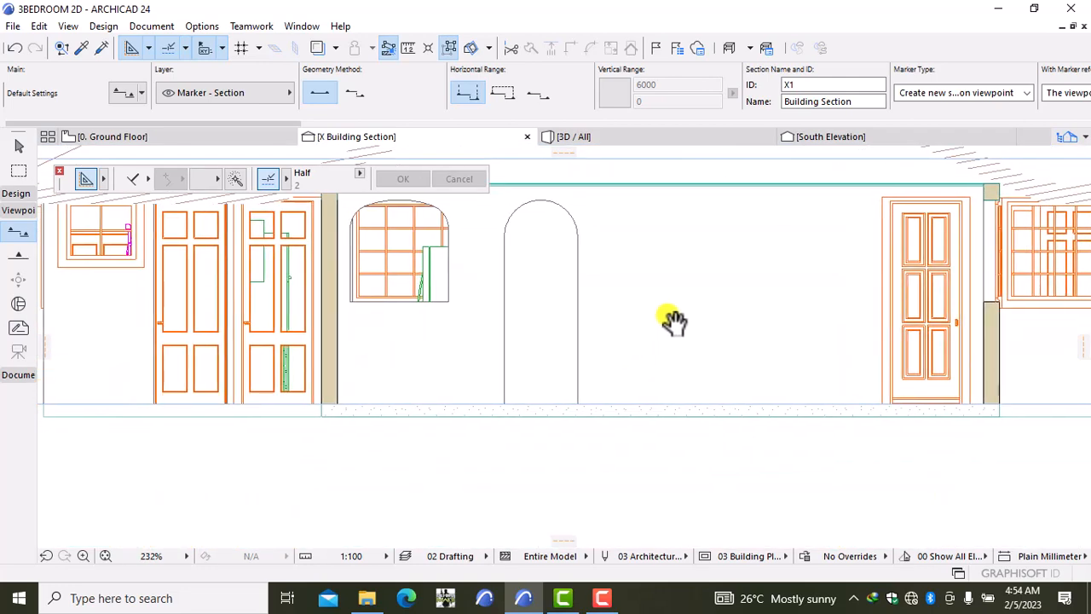
{"action": "scroll", "coordinate": [517, 448], "scroll_direction": "down", "scroll_amount": 2}
{"action": "scroll", "coordinate": [387, 435], "scroll_direction": "up", "scroll_amount": 2}
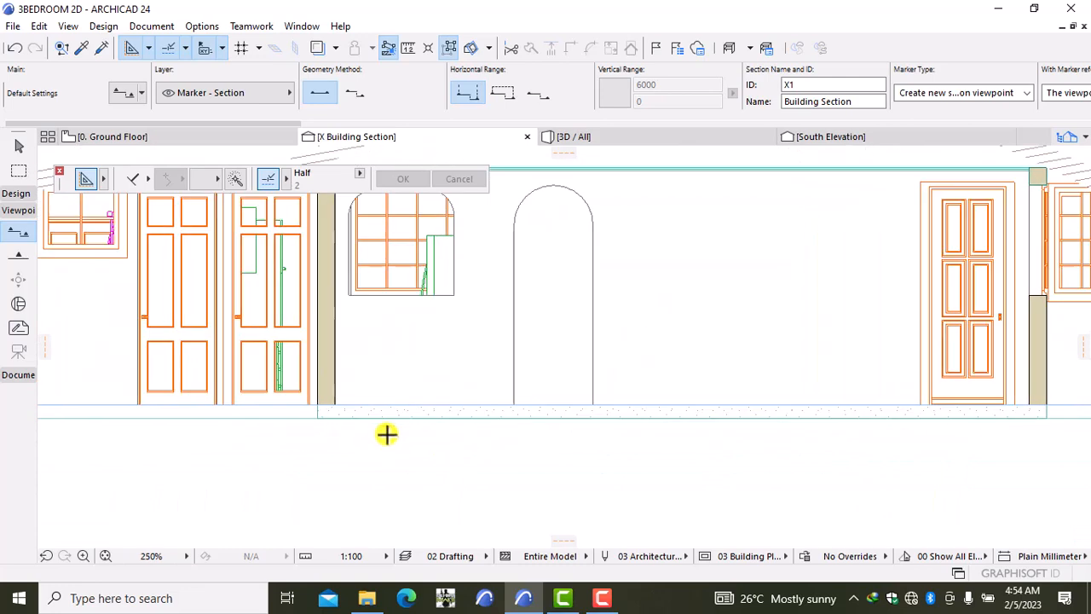
{"action": "scroll", "coordinate": [387, 435], "scroll_direction": "up", "scroll_amount": 3}
{"action": "scroll", "coordinate": [946, 522], "scroll_direction": "down", "scroll_amount": 2}
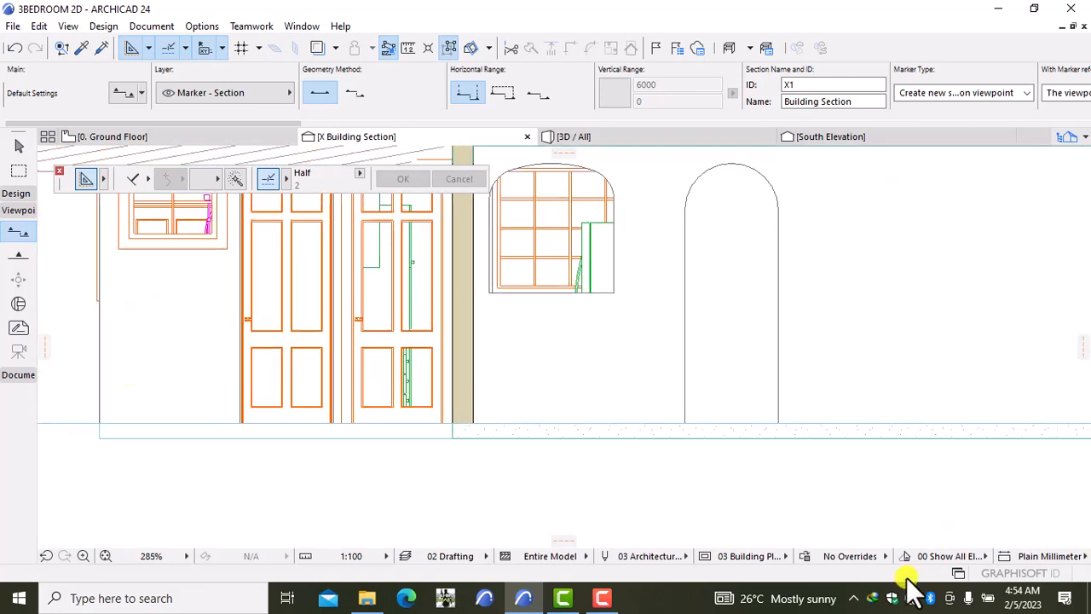
{"action": "middle_click_drag", "start_coordinate": [914, 477], "coordinate": [759, 396]}
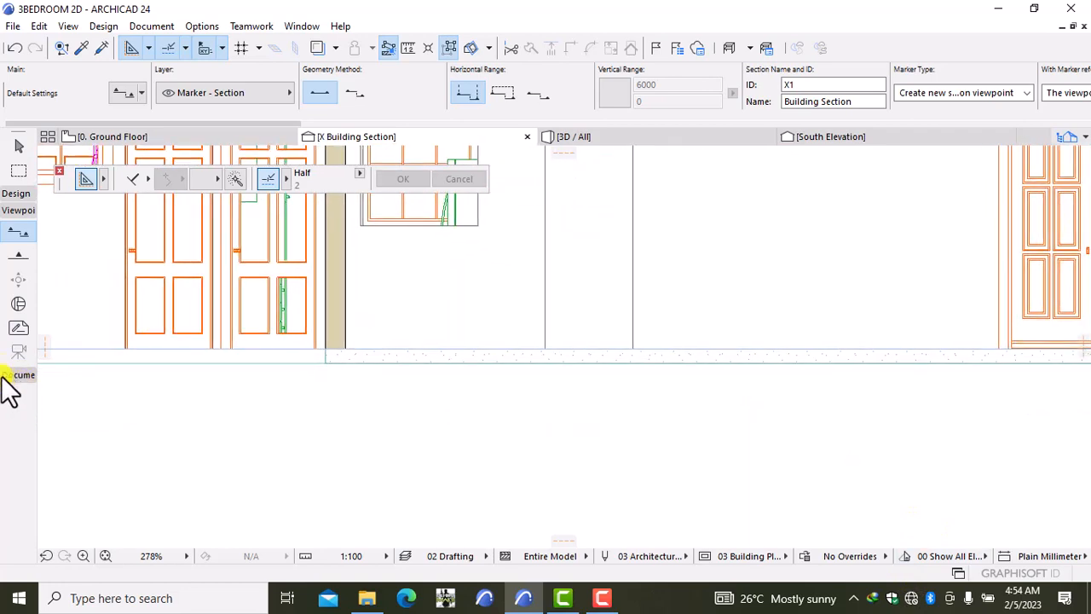
Step: Switch to the Line tool with black pen 1 and pan the section to the wall's foot
{"action": "left_click", "coordinate": [5, 376]}
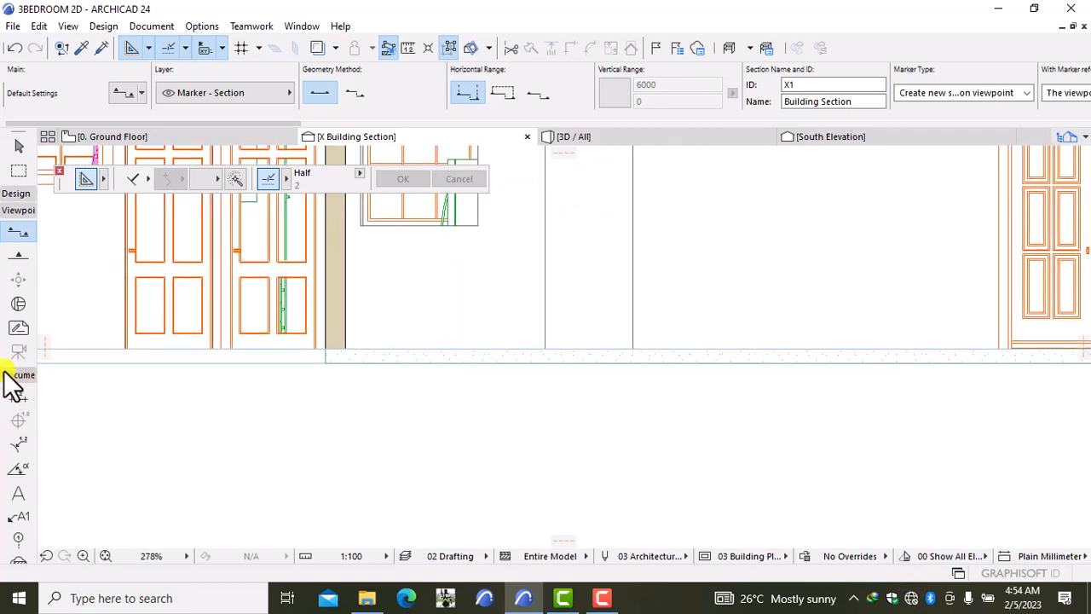
{"action": "left_click", "coordinate": [12, 211]}
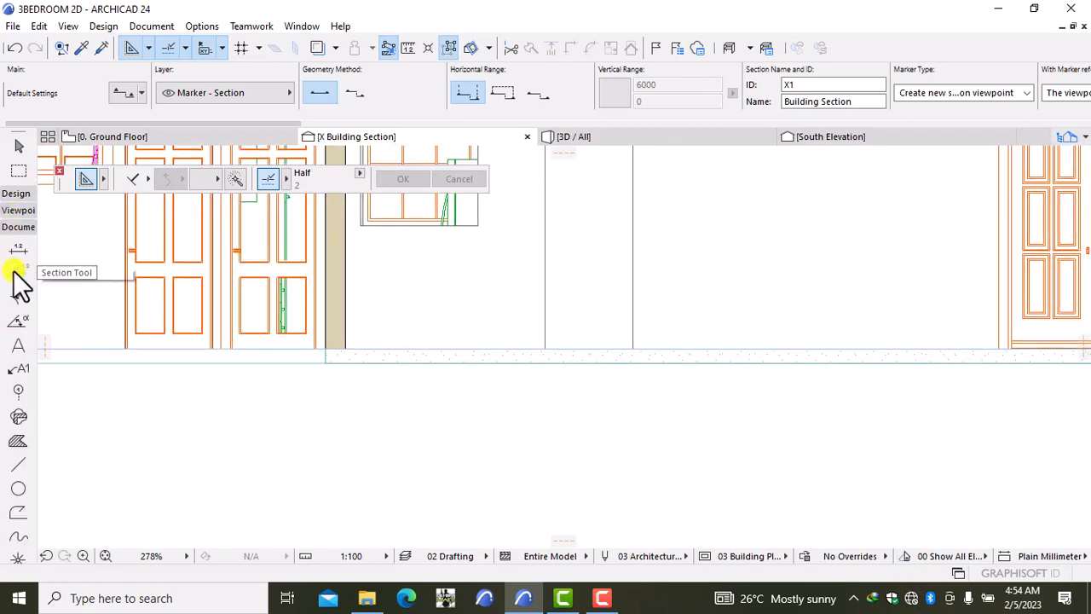
{"action": "left_click", "coordinate": [17, 465]}
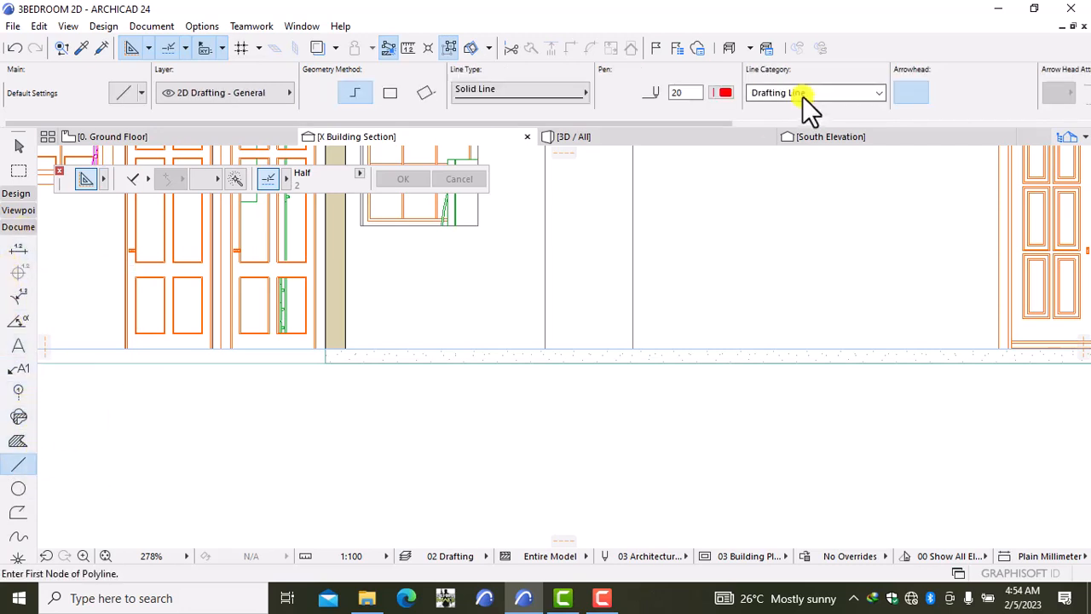
{"action": "left_click", "coordinate": [716, 92]}
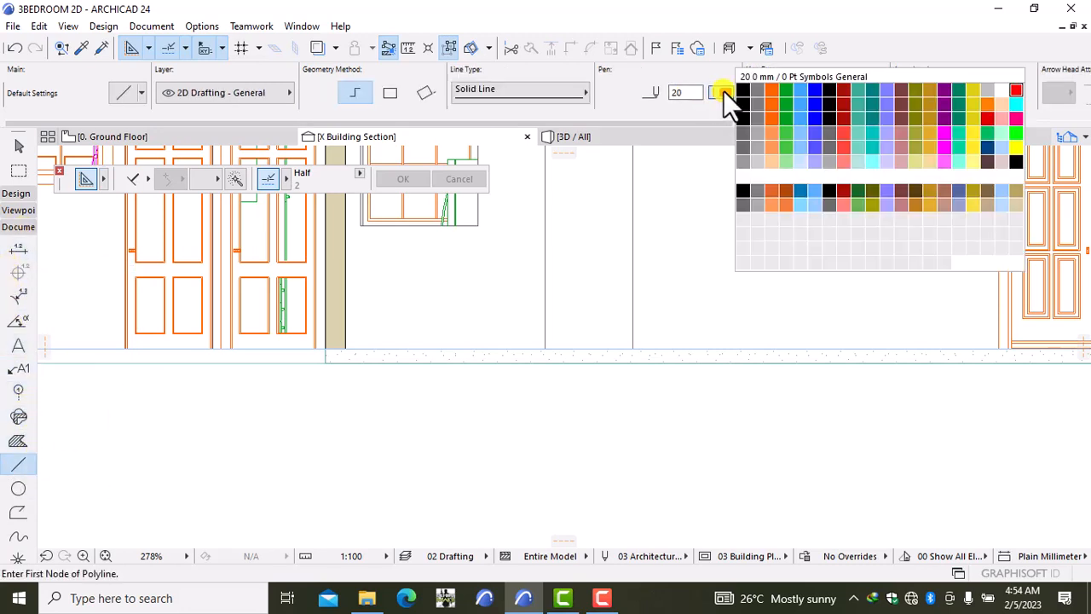
{"action": "left_click", "coordinate": [742, 90]}
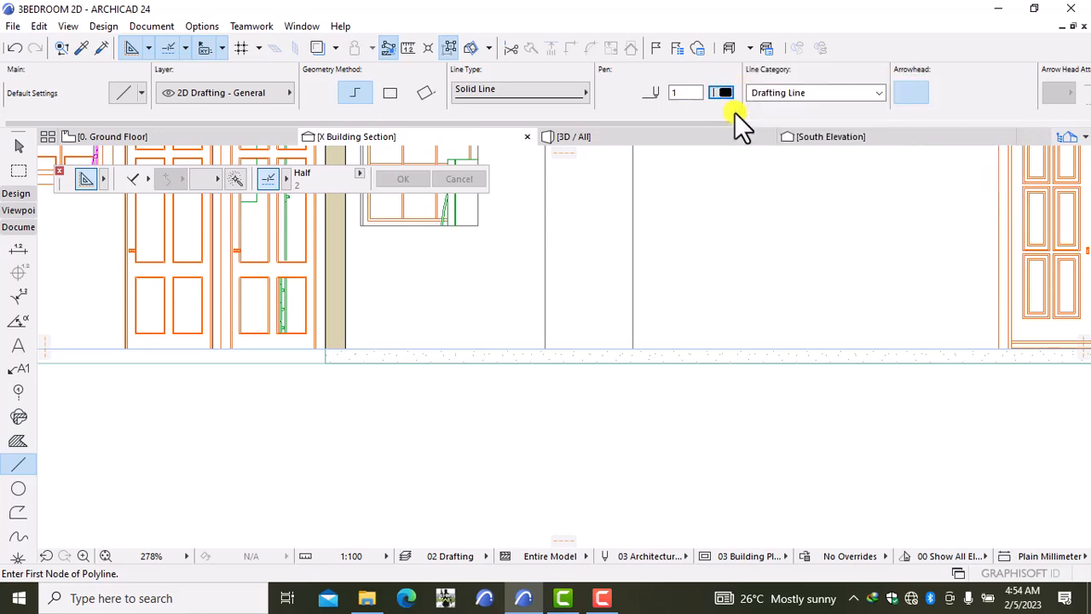
{"action": "scroll", "coordinate": [332, 372], "scroll_direction": "down", "scroll_amount": 1}
{"action": "middle_click_drag", "start_coordinate": [320, 372], "coordinate": [557, 370]}
{"action": "scroll", "coordinate": [558, 370], "scroll_direction": "up", "scroll_amount": 2}
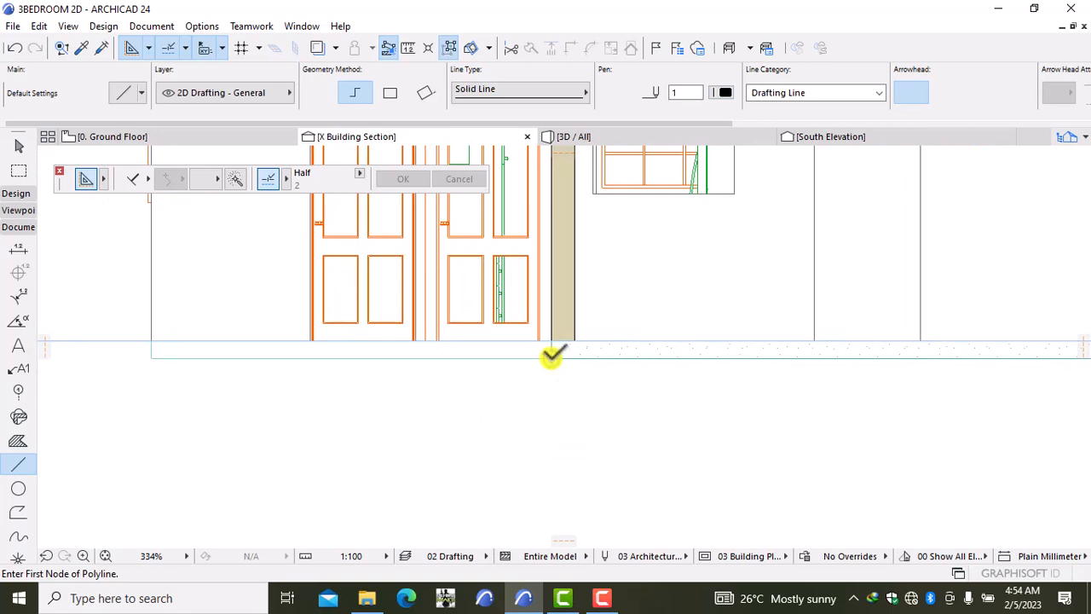
Step: Start the footing outline at the wall corner: 1000 mm stem down, 200 mm left, 200 mm down
{"action": "left_click", "coordinate": [553, 356]}
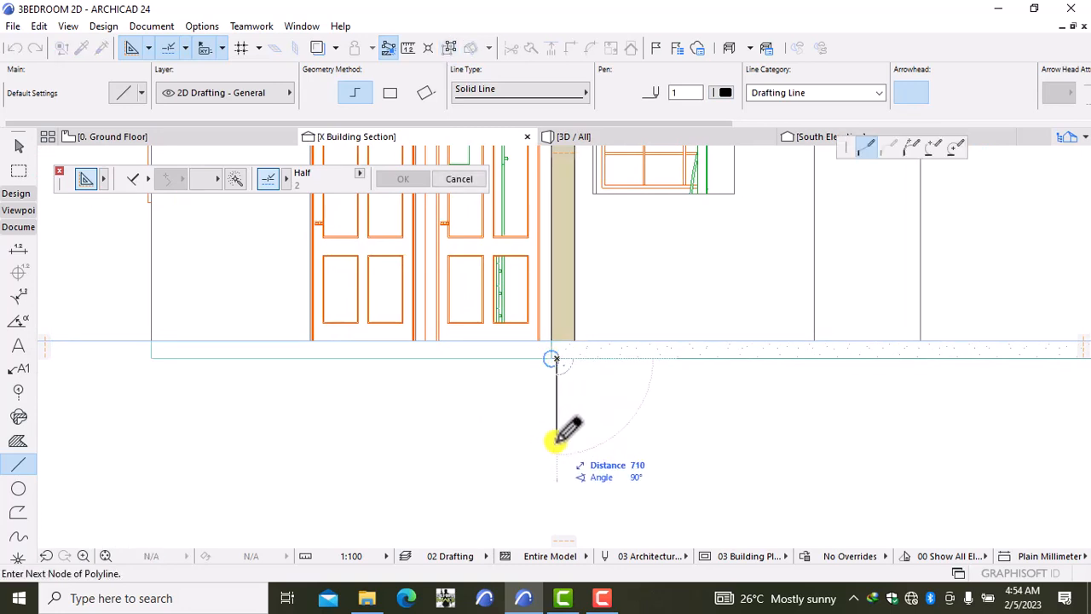
{"action": "key", "text": "Escape"}
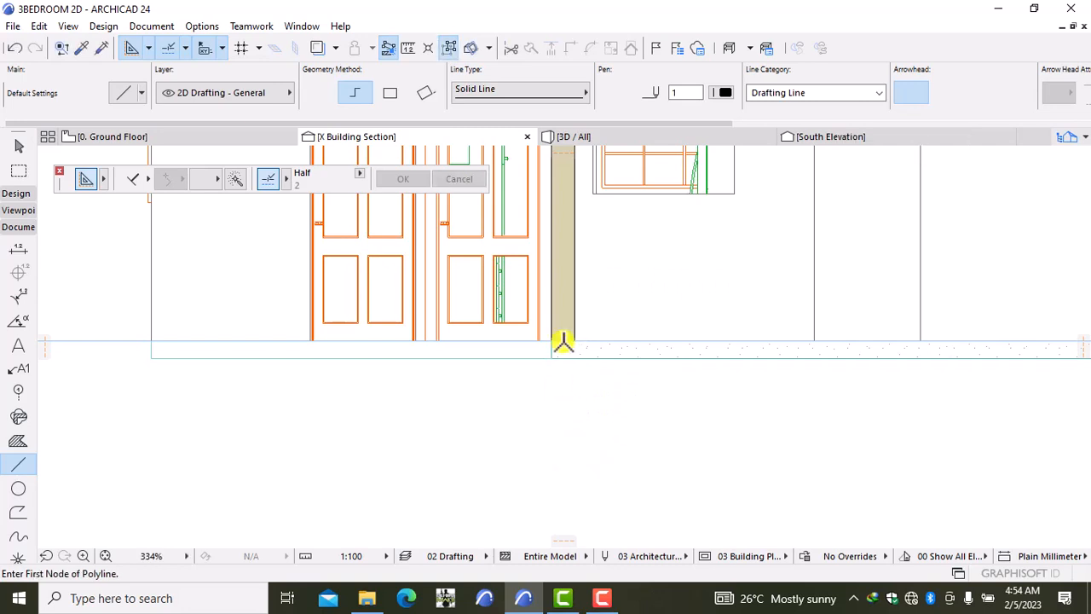
{"action": "scroll", "coordinate": [557, 349], "scroll_direction": "up", "scroll_amount": 4}
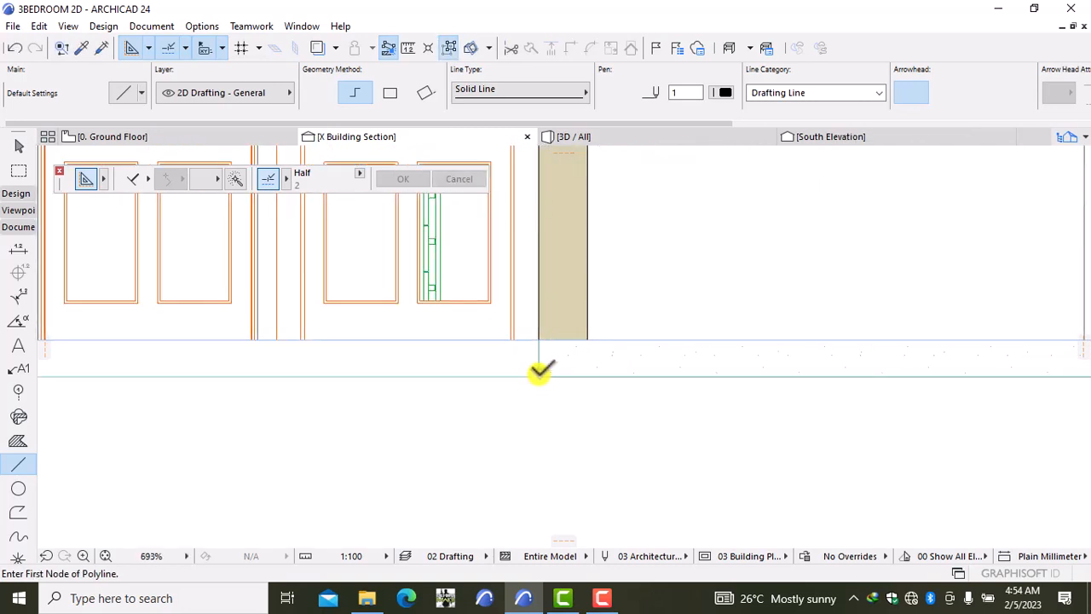
{"action": "left_click", "coordinate": [540, 372]}
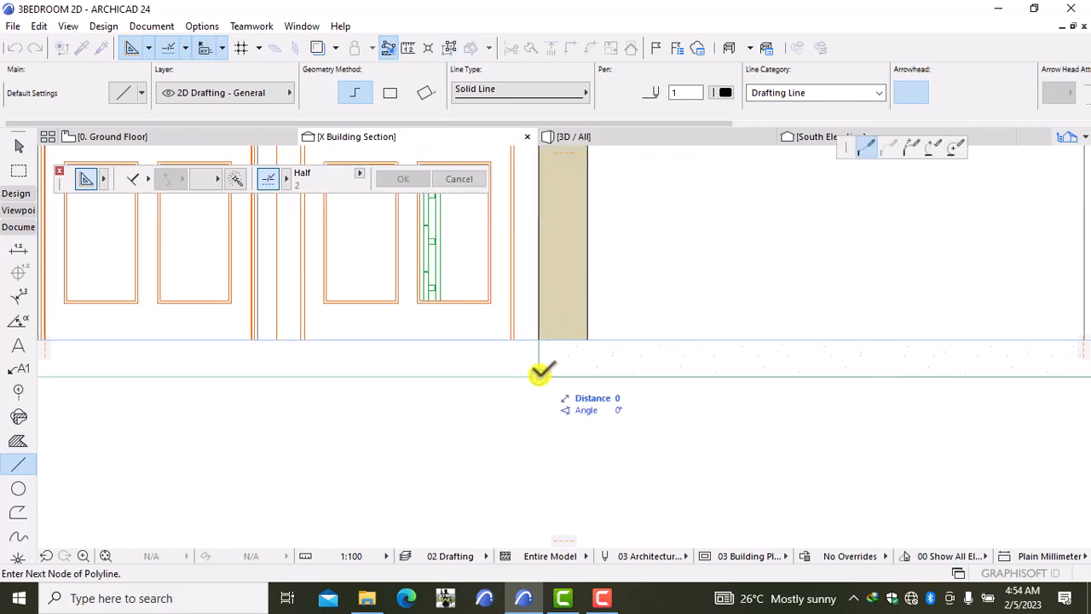
{"action": "middle_click_drag", "start_coordinate": [545, 464], "coordinate": [565, 345]}
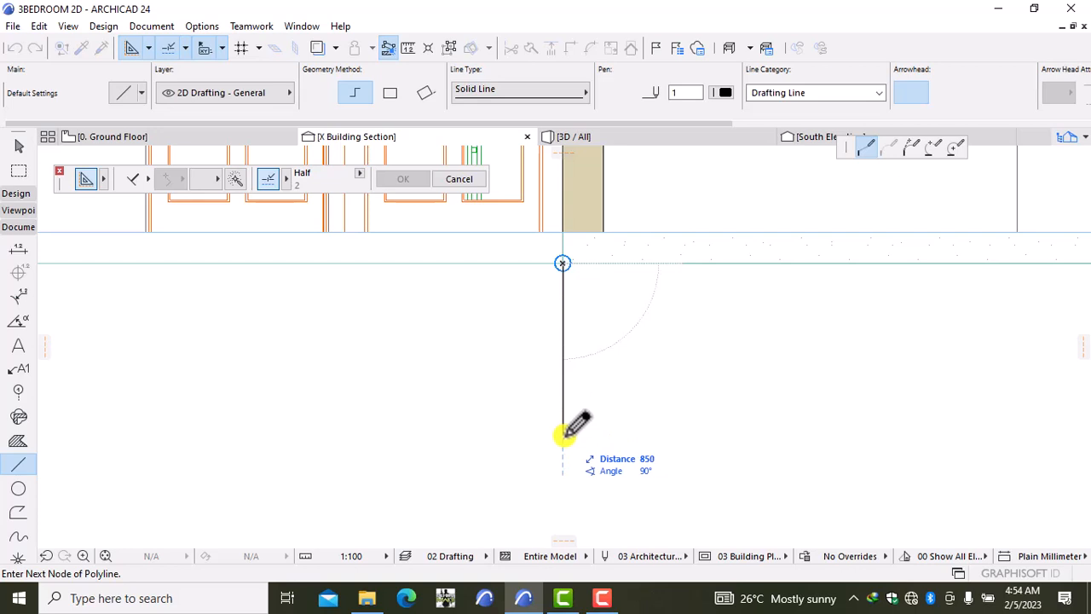
{"action": "type", "text": "1000"}
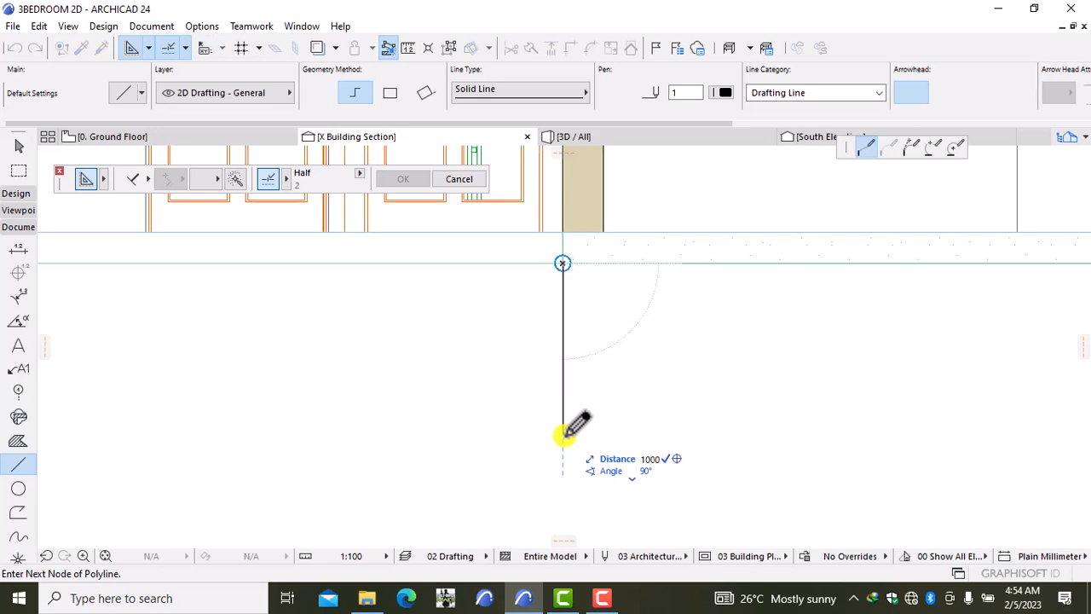
{"action": "key", "text": "Return"}
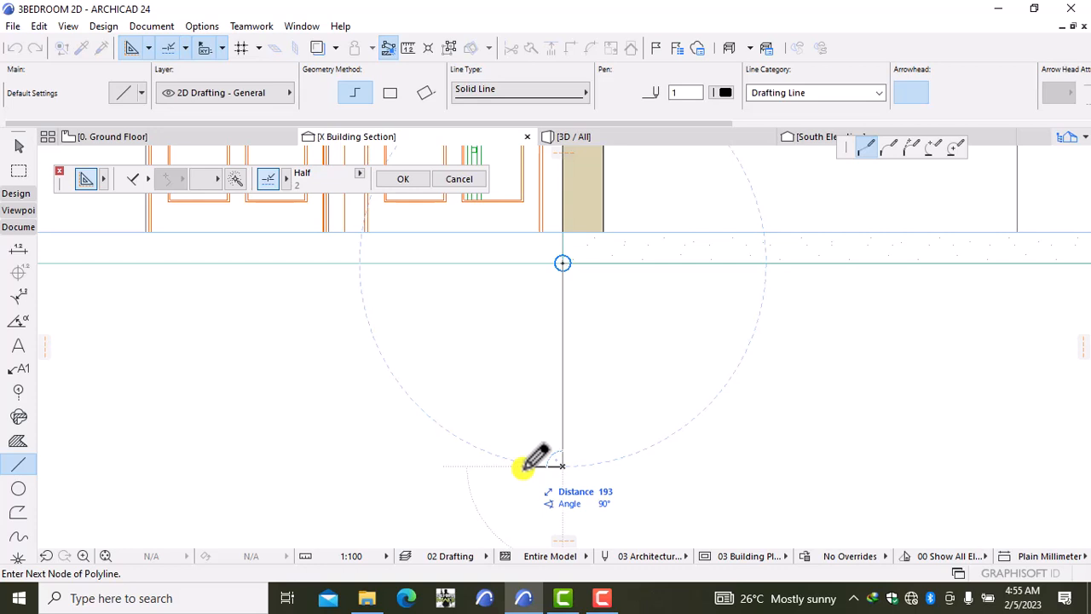
{"action": "type", "text": "200"}
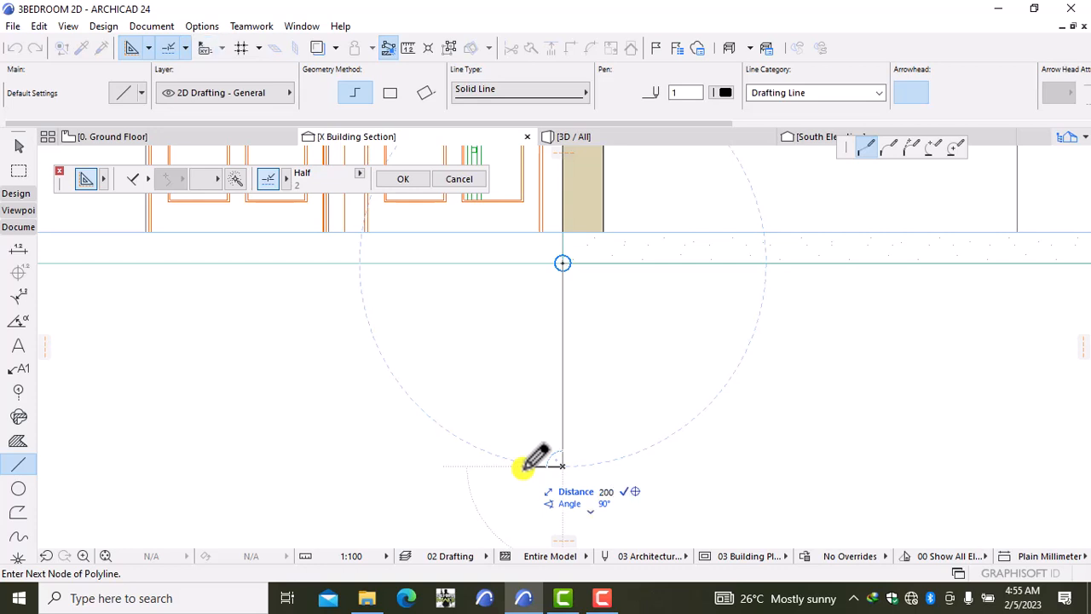
{"action": "key", "text": "Return"}
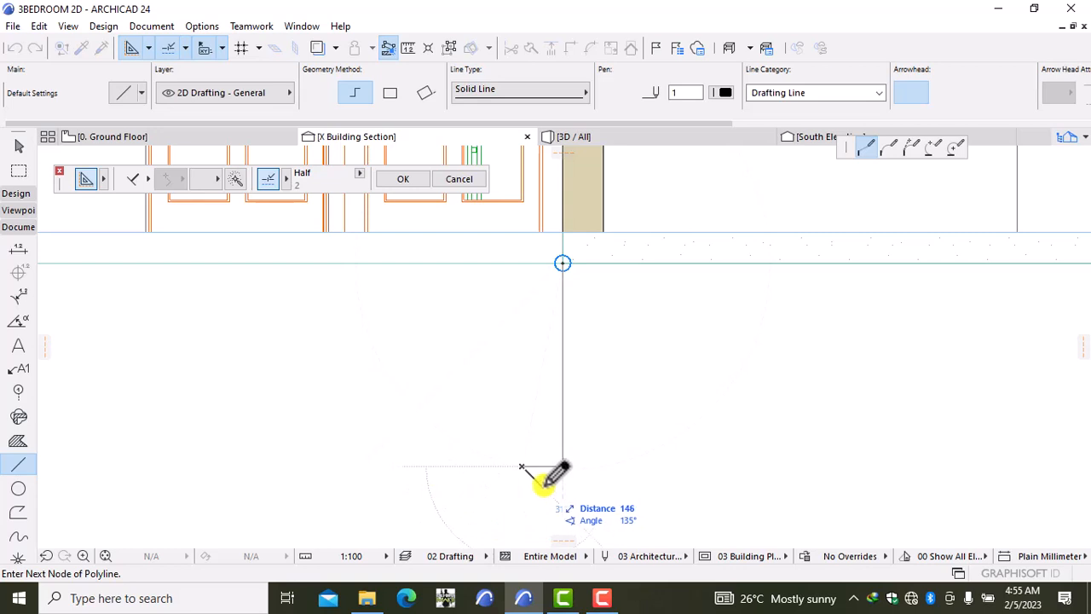
{"action": "left_click", "coordinate": [523, 470]}
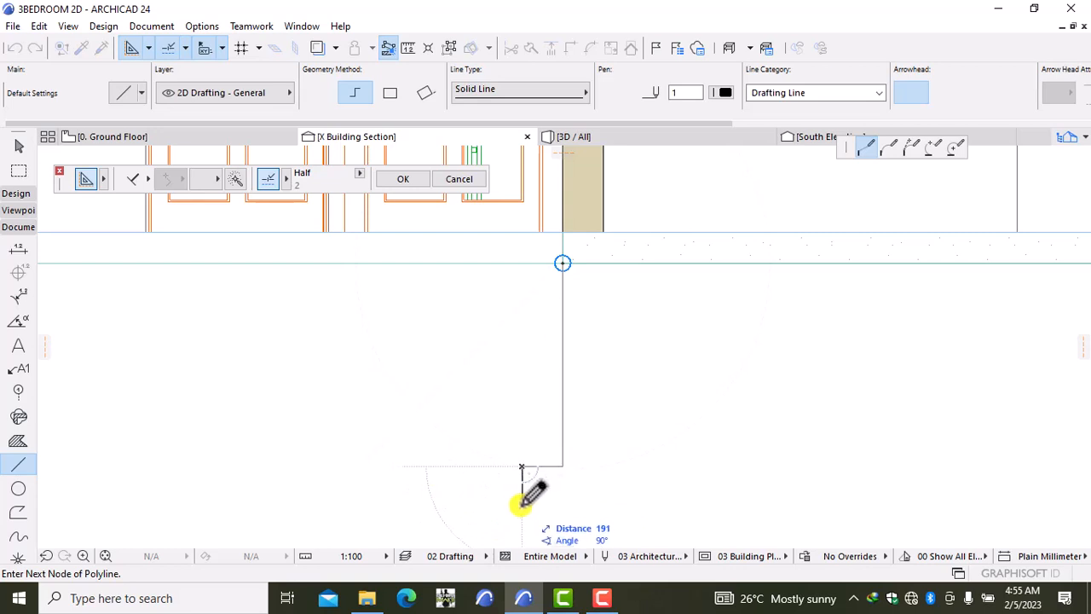
{"action": "type", "text": "200"}
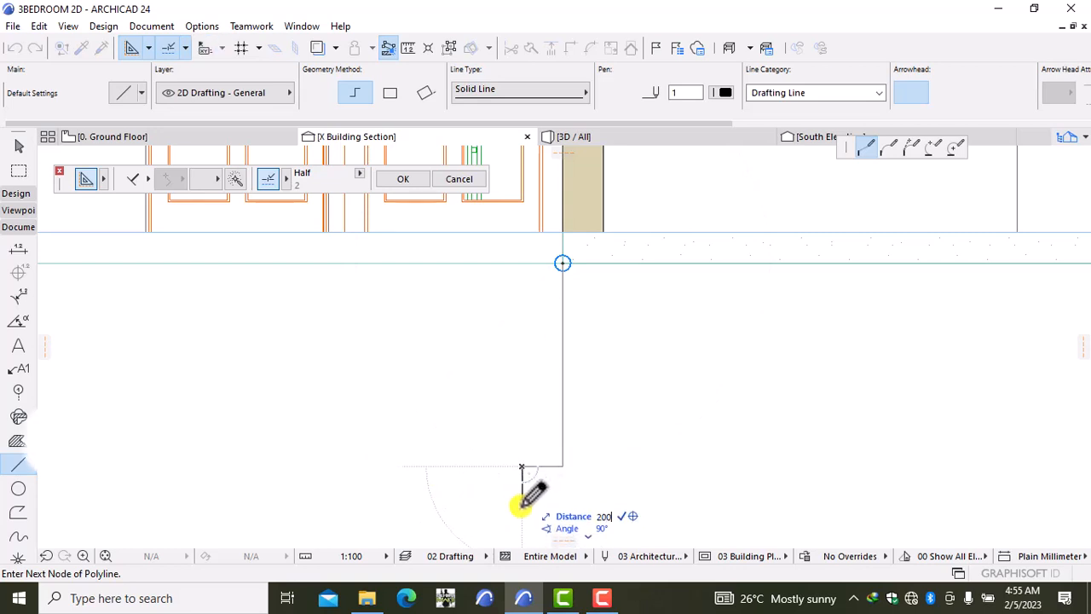
{"action": "key", "text": "Return"}
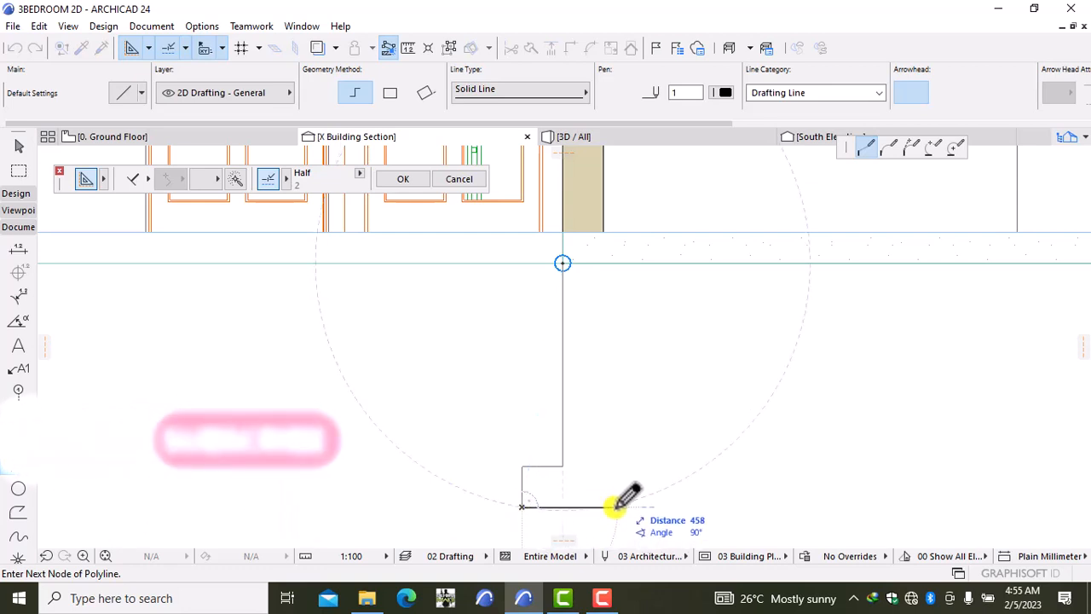
Step: Draw the base bottom, right side, shoulder and stem face, closing the outline at its start
{"action": "type", "text": "60"}
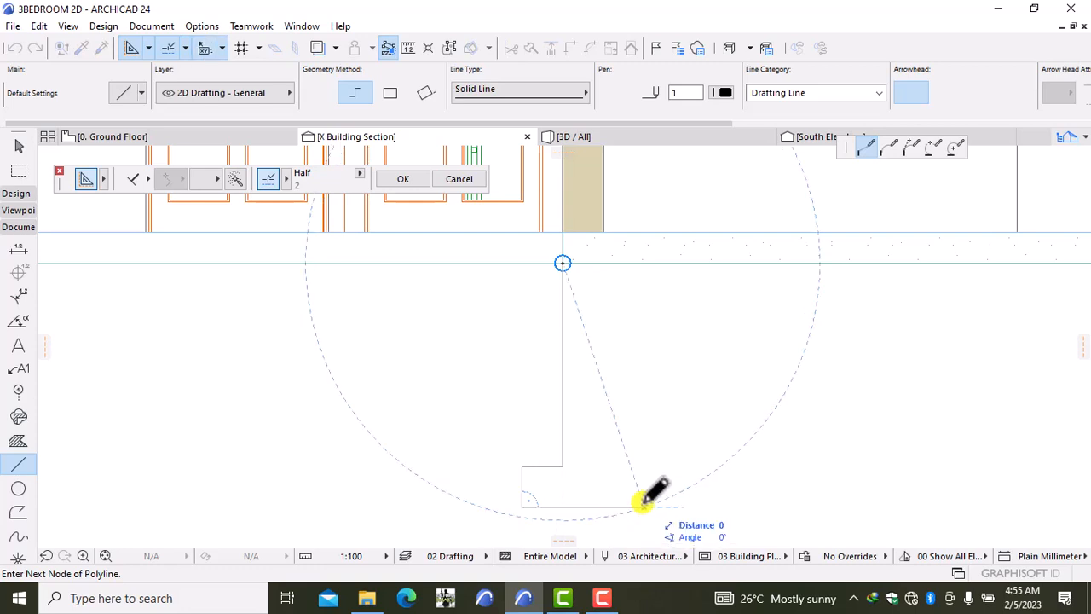
{"action": "left_click", "coordinate": [643, 507]}
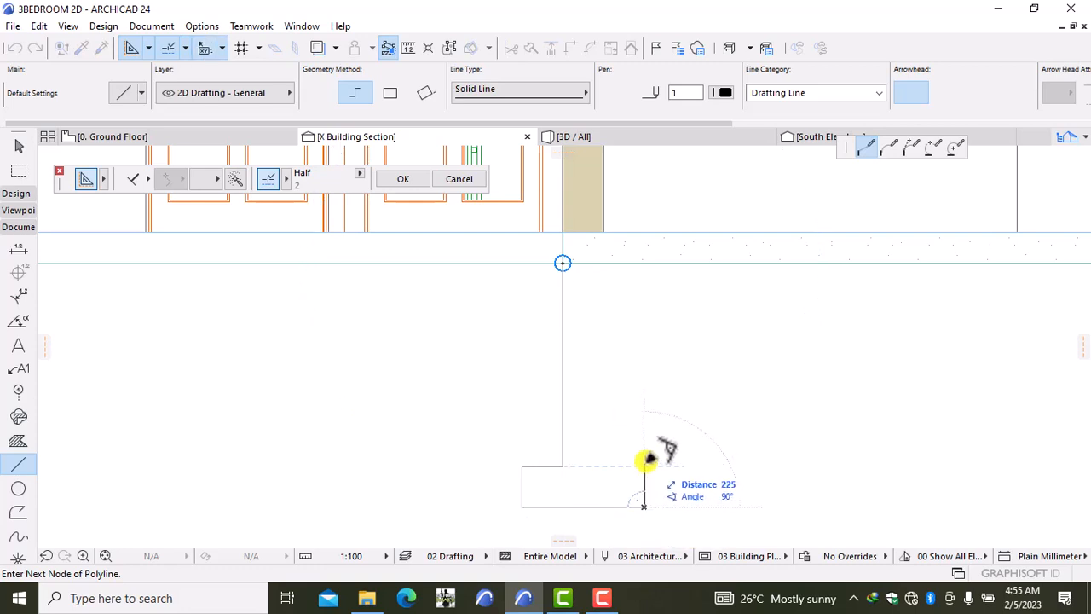
{"action": "left_click", "coordinate": [645, 465]}
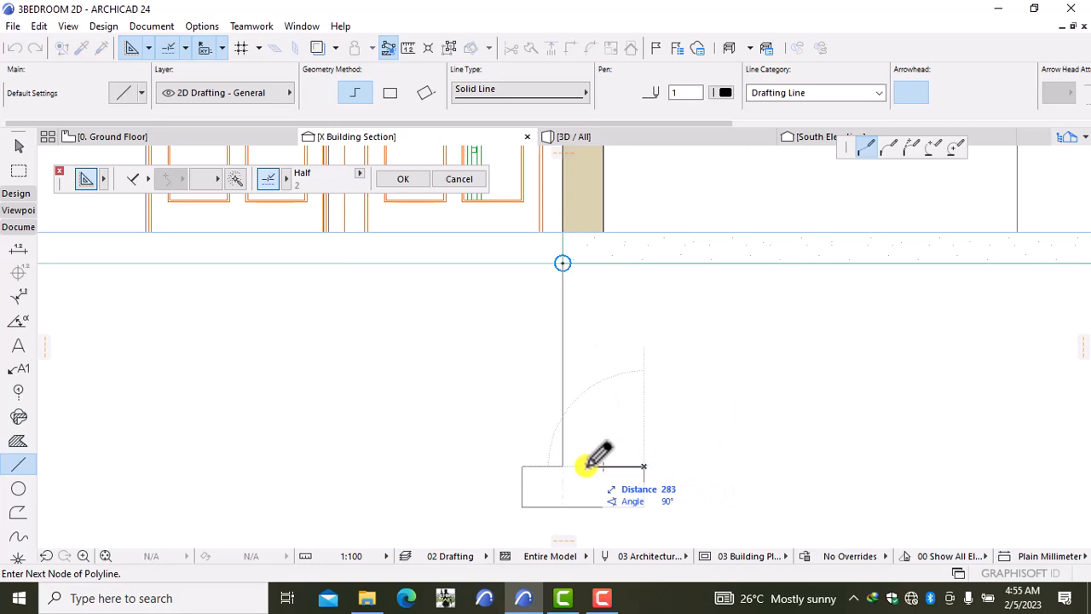
{"action": "left_click", "coordinate": [604, 467]}
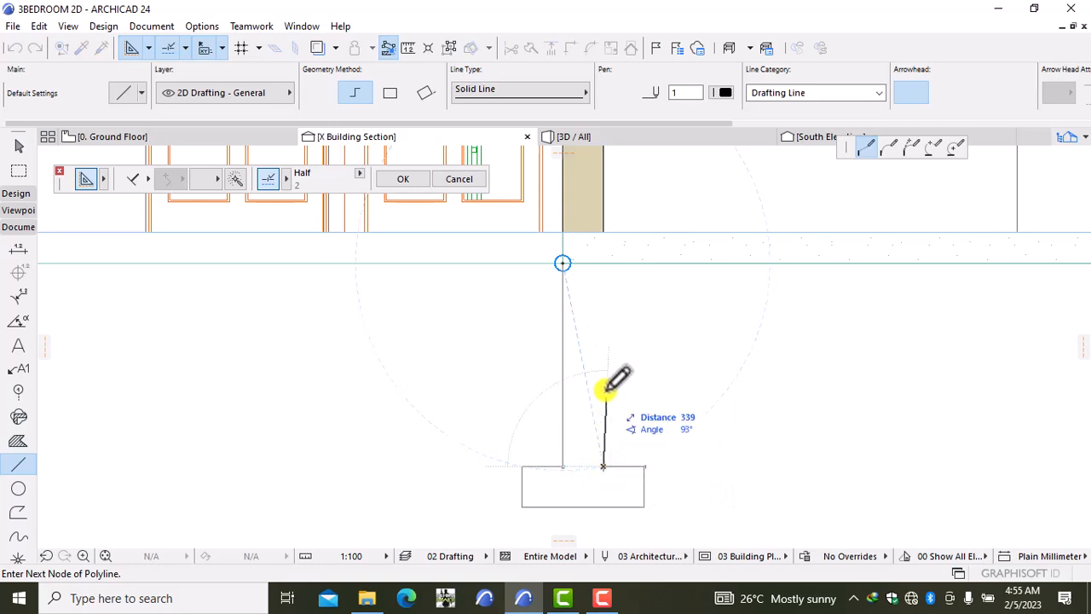
{"action": "left_click", "coordinate": [604, 261]}
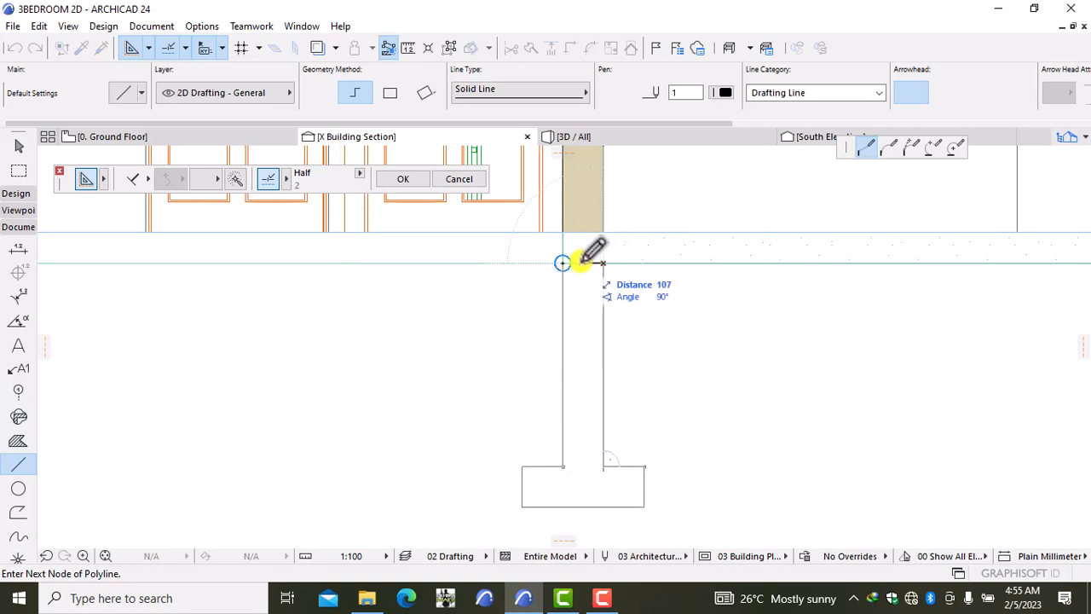
{"action": "left_click", "coordinate": [563, 262]}
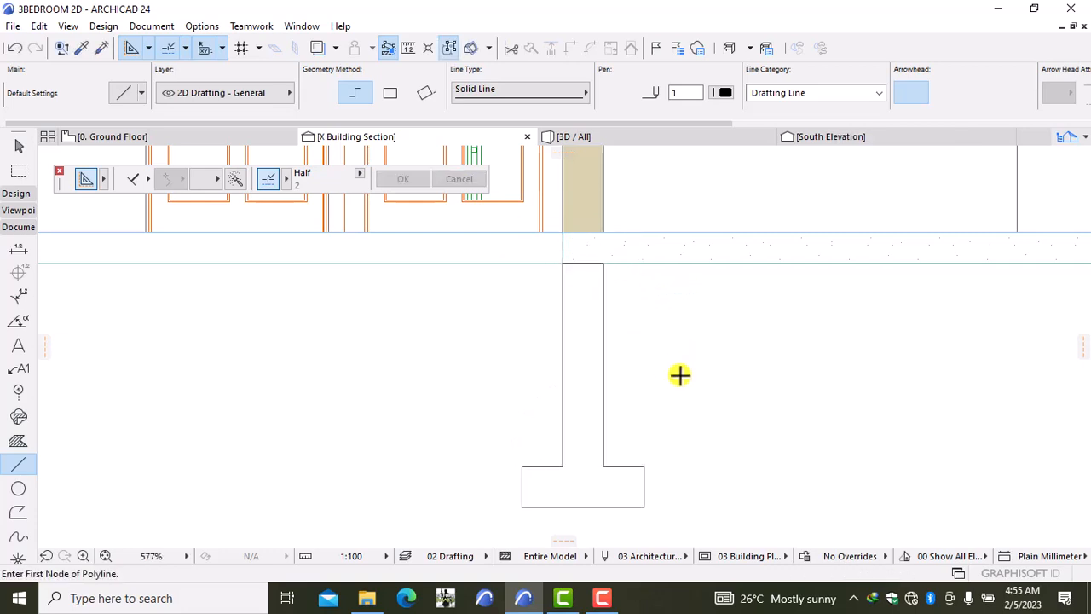
{"action": "scroll", "coordinate": [679, 372], "scroll_direction": "up", "scroll_amount": 3}
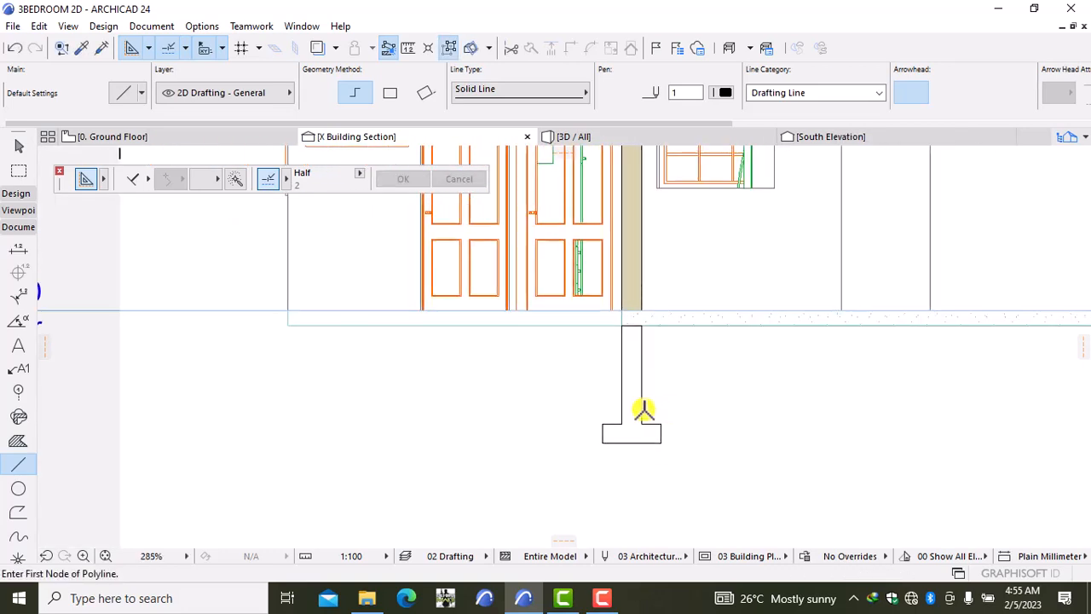
{"action": "scroll", "coordinate": [588, 345], "scroll_direction": "up", "scroll_amount": 4}
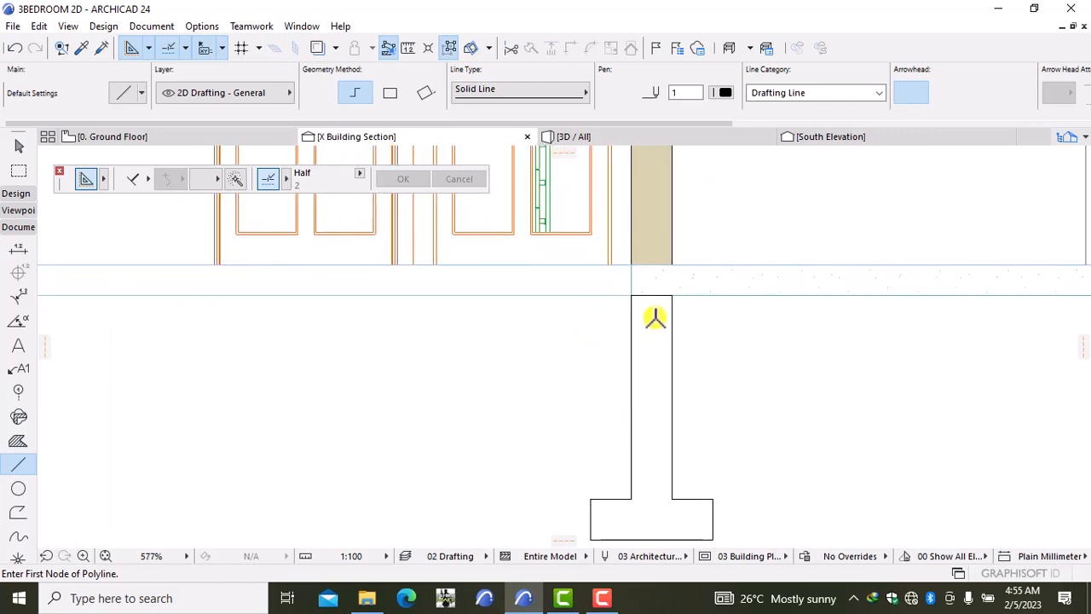
{"action": "scroll", "coordinate": [653, 331], "scroll_direction": "down", "scroll_amount": 2}
{"action": "scroll", "coordinate": [652, 331], "scroll_direction": "up", "scroll_amount": 2}
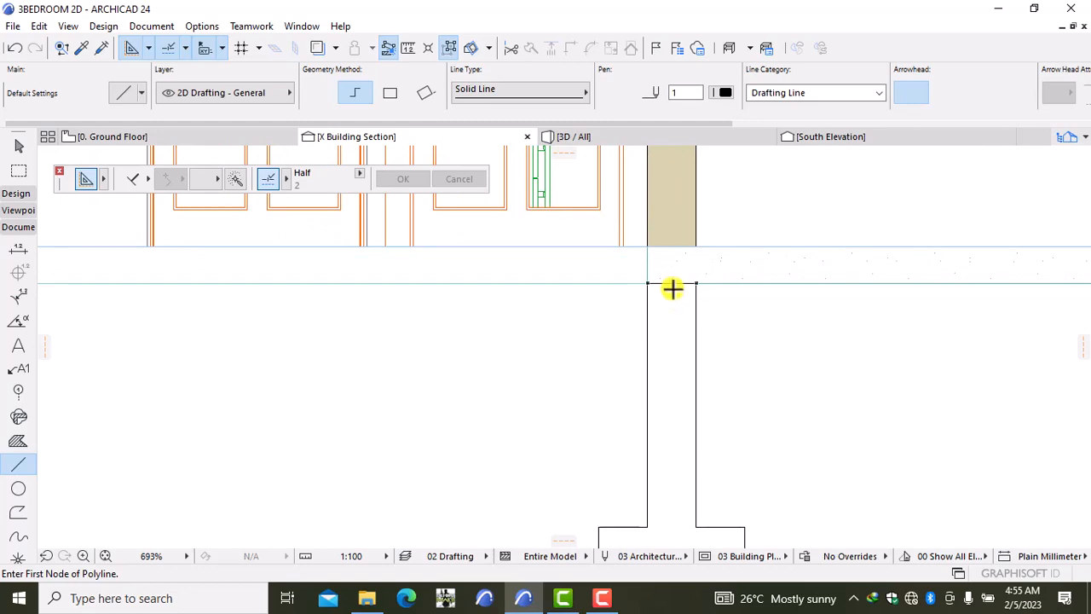
{"action": "scroll", "coordinate": [673, 289], "scroll_direction": "down", "scroll_amount": 10}
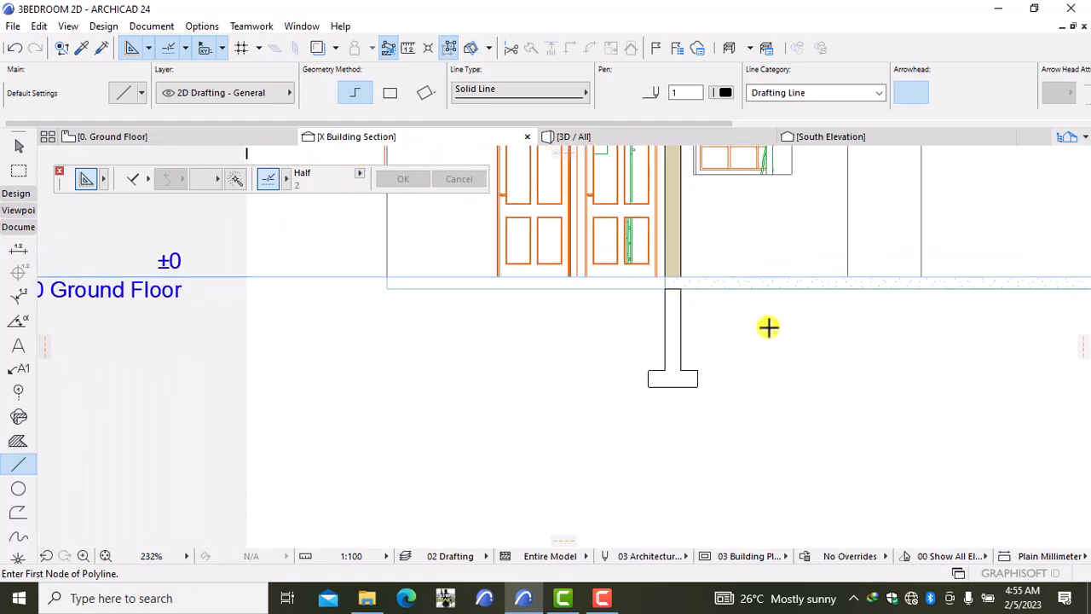
{"action": "middle_click_drag", "start_coordinate": [850, 342], "coordinate": [709, 370]}
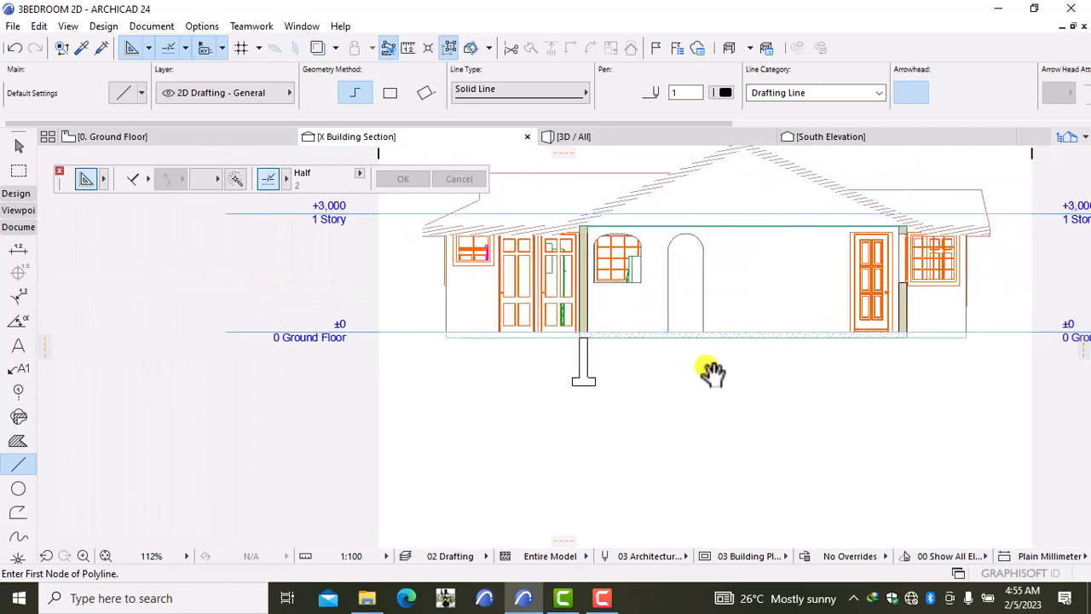
{"action": "scroll", "coordinate": [926, 349], "scroll_direction": "up", "scroll_amount": 3}
{"action": "scroll", "coordinate": [923, 349], "scroll_direction": "up", "scroll_amount": 1}
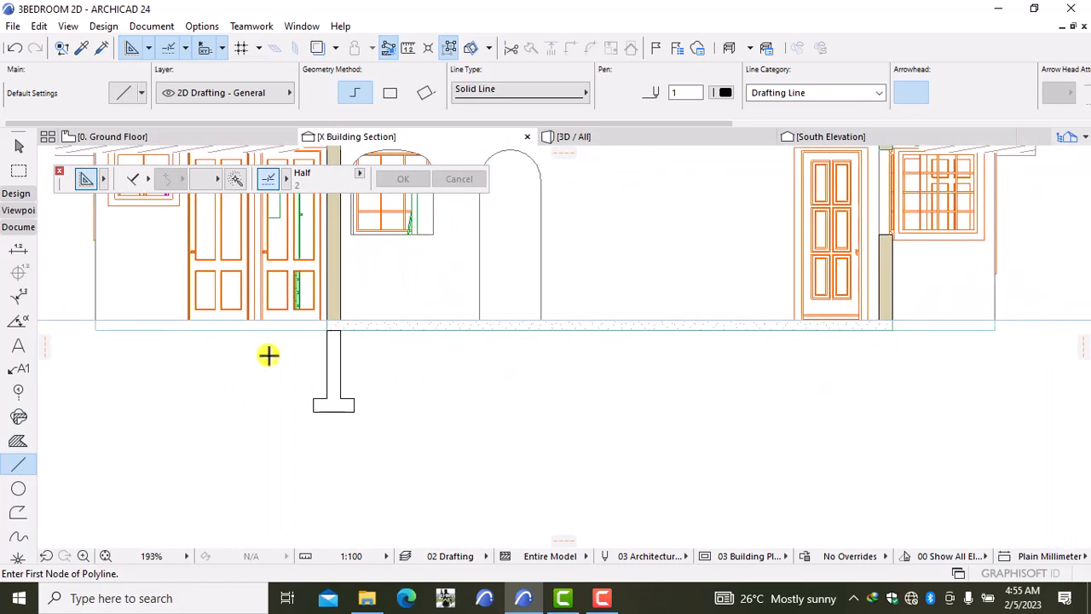
{"action": "middle_click_drag", "start_coordinate": [287, 360], "coordinate": [384, 353]}
{"action": "scroll", "coordinate": [385, 353], "scroll_direction": "up", "scroll_amount": 6}
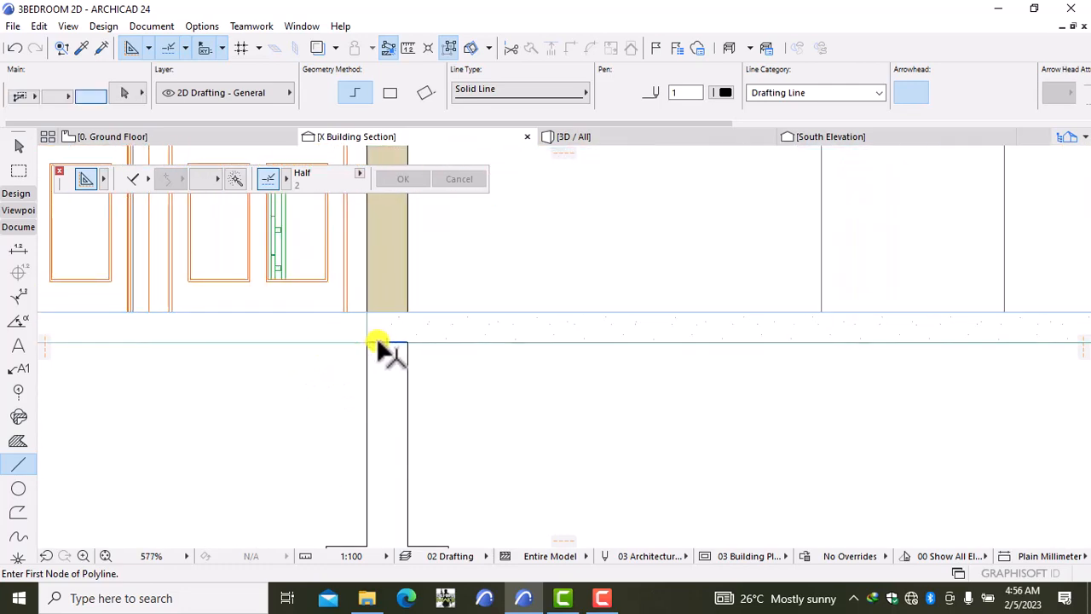
{"action": "left_click", "coordinate": [379, 339], "text": "shift"}
{"action": "key", "text": "Escape"}
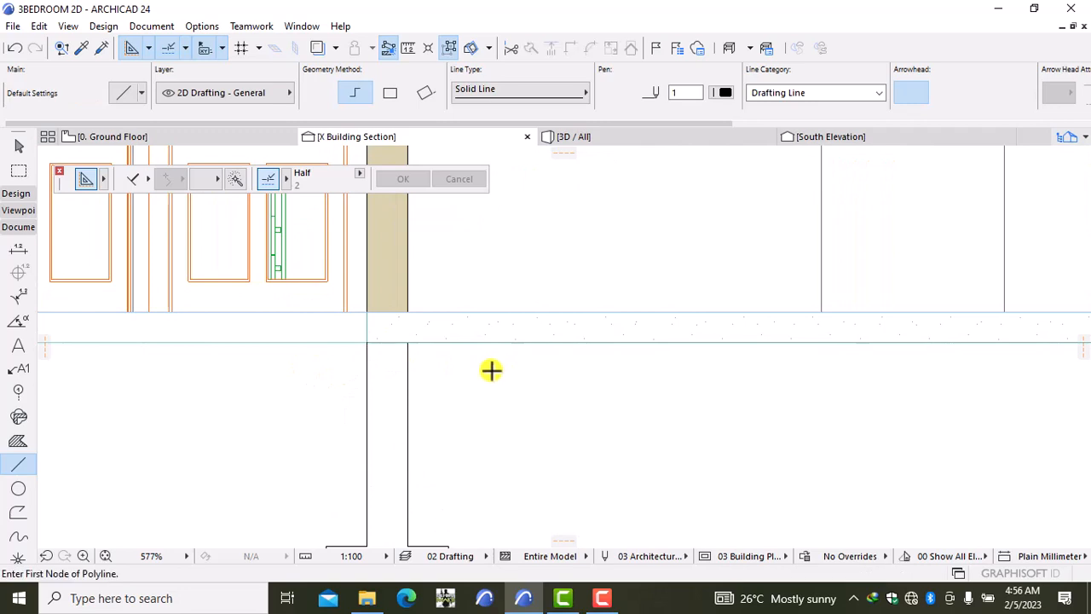
{"action": "scroll", "coordinate": [491, 370], "scroll_direction": "down", "scroll_amount": 6}
{"action": "scroll", "coordinate": [492, 387], "scroll_direction": "down", "scroll_amount": 2}
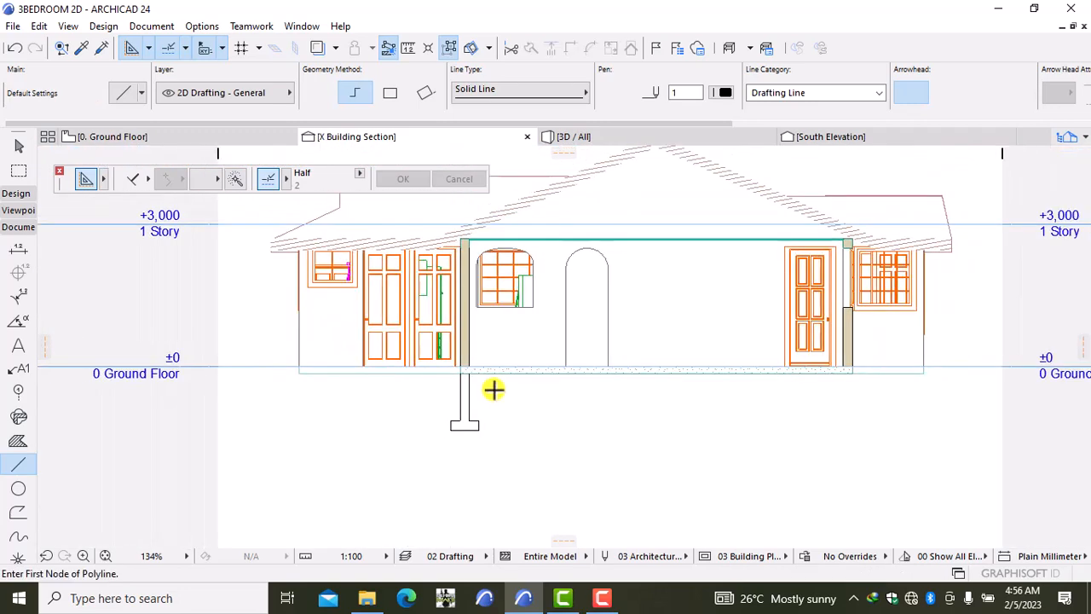
{"action": "middle_click_drag", "start_coordinate": [673, 406], "coordinate": [455, 372]}
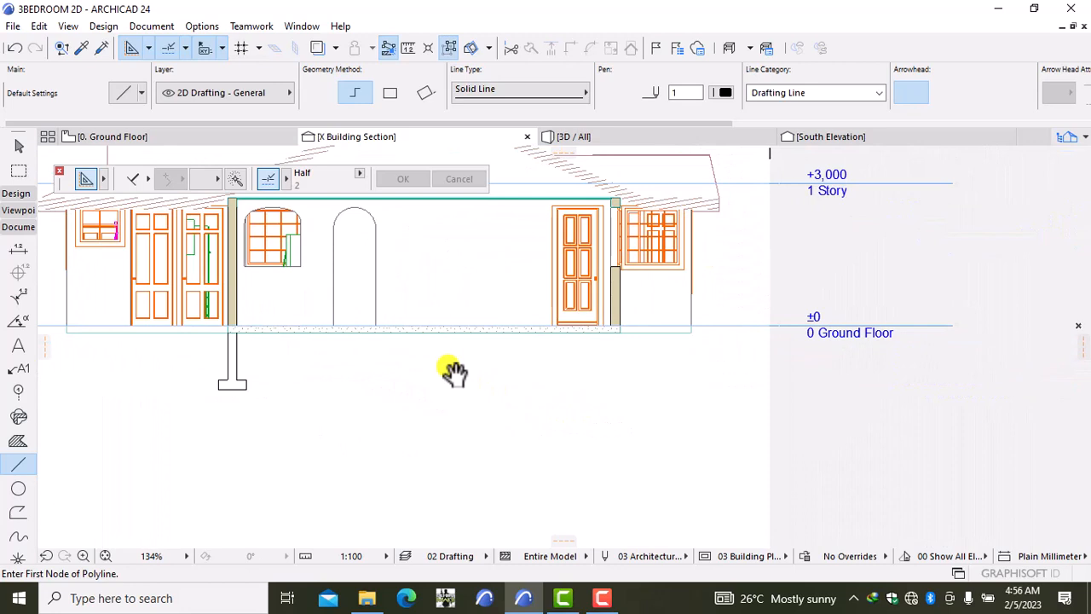
{"action": "left_click", "coordinate": [234, 388], "text": "shift"}
{"action": "key", "text": "Escape"}
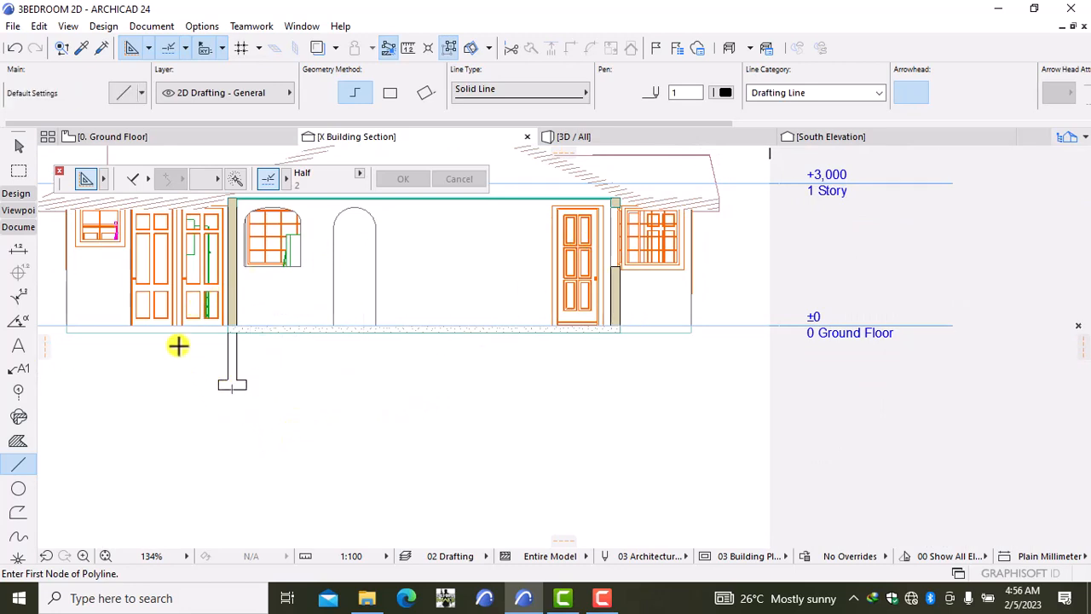
{"action": "left_click", "coordinate": [444, 49]}
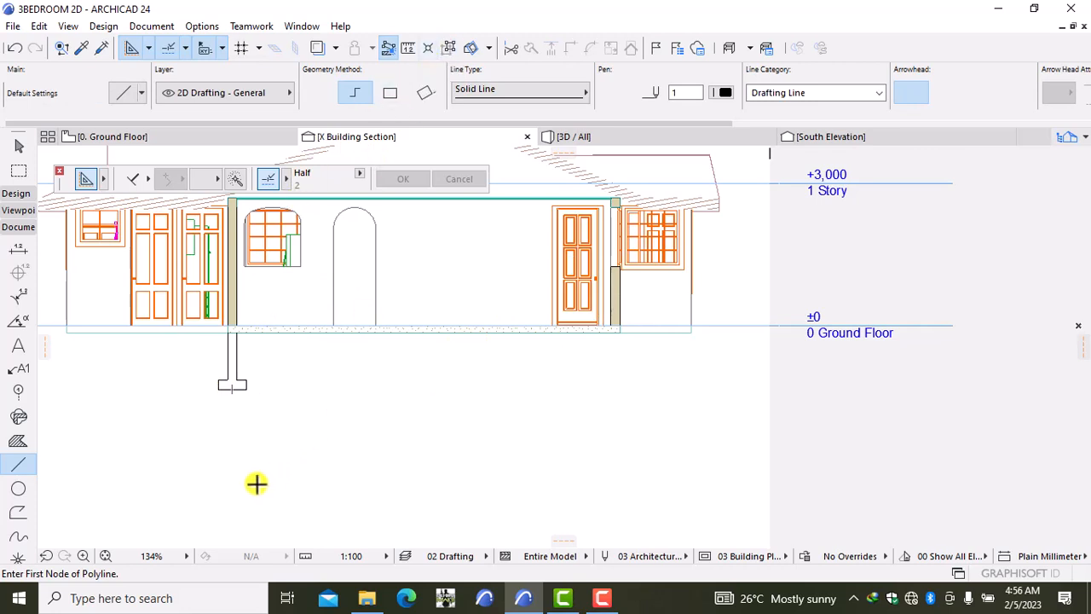
Step: Copy the left footing's seven lines over to the right-hand wall
{"action": "left_click", "coordinate": [237, 388], "text": "shift"}
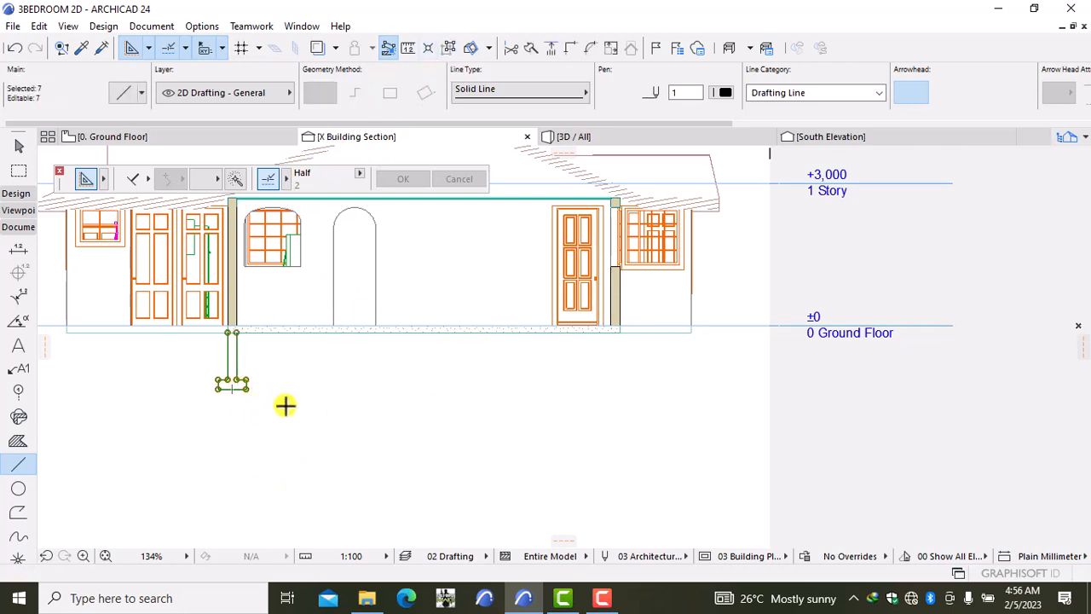
{"action": "key", "text": "ctrl+d"}
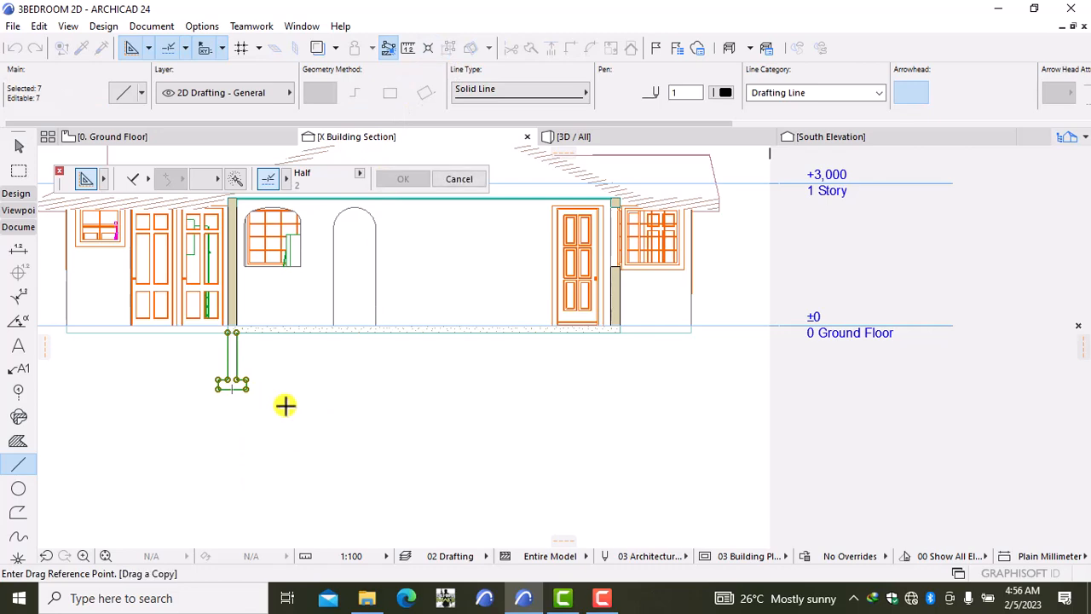
{"action": "left_click", "coordinate": [280, 404]}
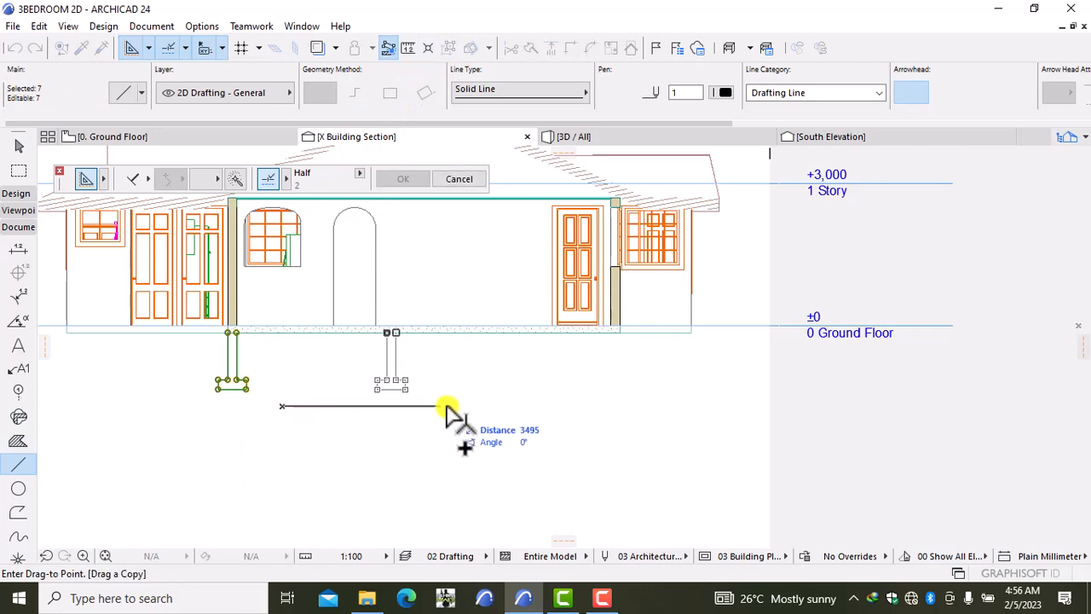
{"action": "scroll", "coordinate": [665, 414], "scroll_direction": "up", "scroll_amount": 3}
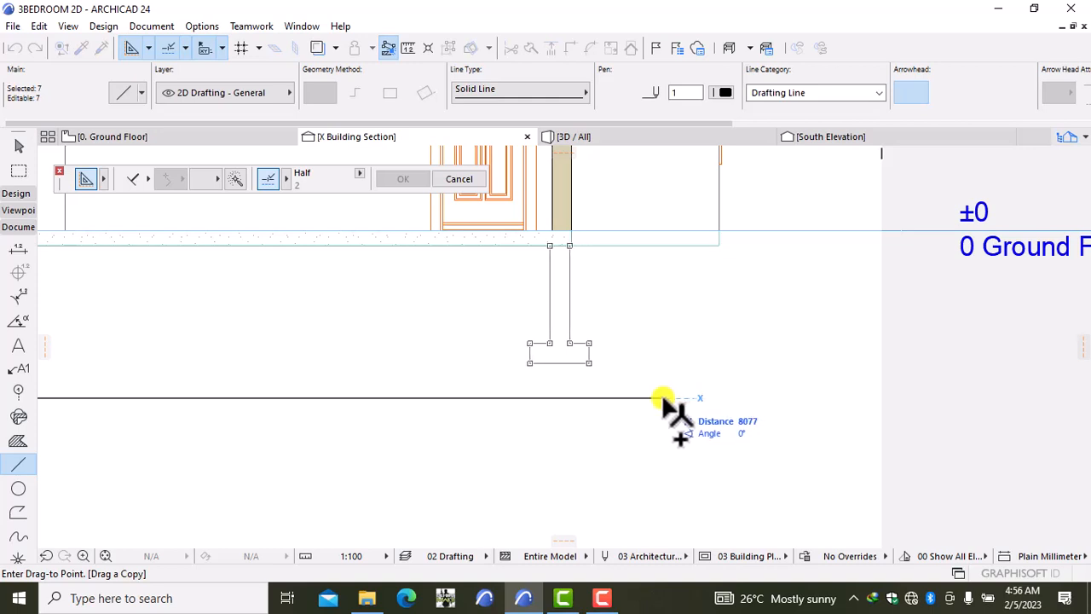
{"action": "key", "text": "Escape"}
{"action": "key", "text": "Escape"}
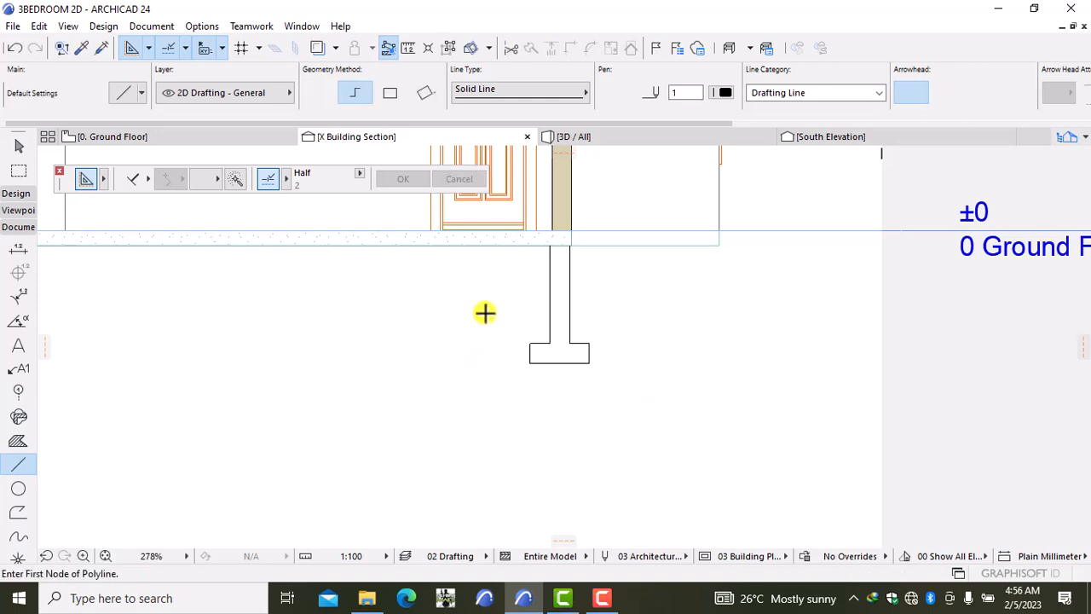
{"action": "scroll", "coordinate": [512, 275], "scroll_direction": "up", "scroll_amount": 2}
{"action": "scroll", "coordinate": [511, 275], "scroll_direction": "up", "scroll_amount": 2}
{"action": "left_click", "coordinate": [622, 243]}
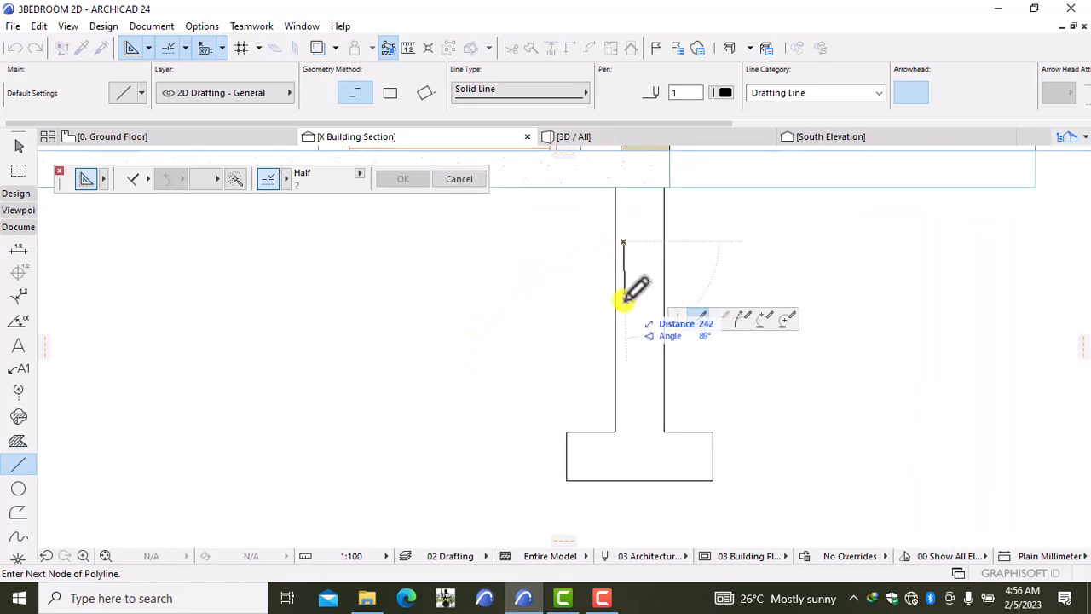
{"action": "key", "text": "Escape"}
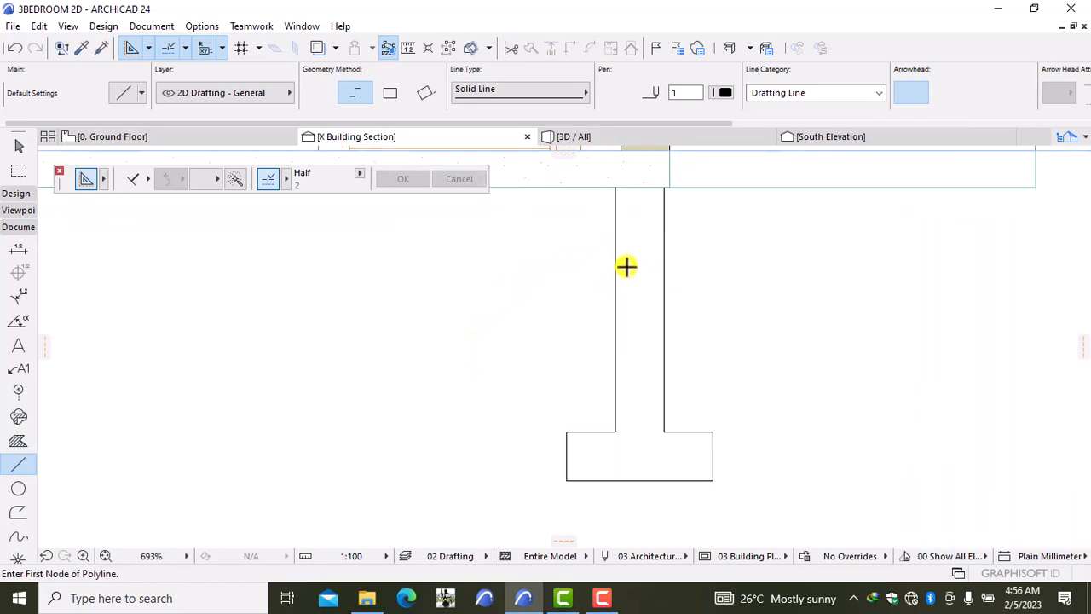
{"action": "middle_click_drag", "start_coordinate": [626, 267], "coordinate": [628, 317]}
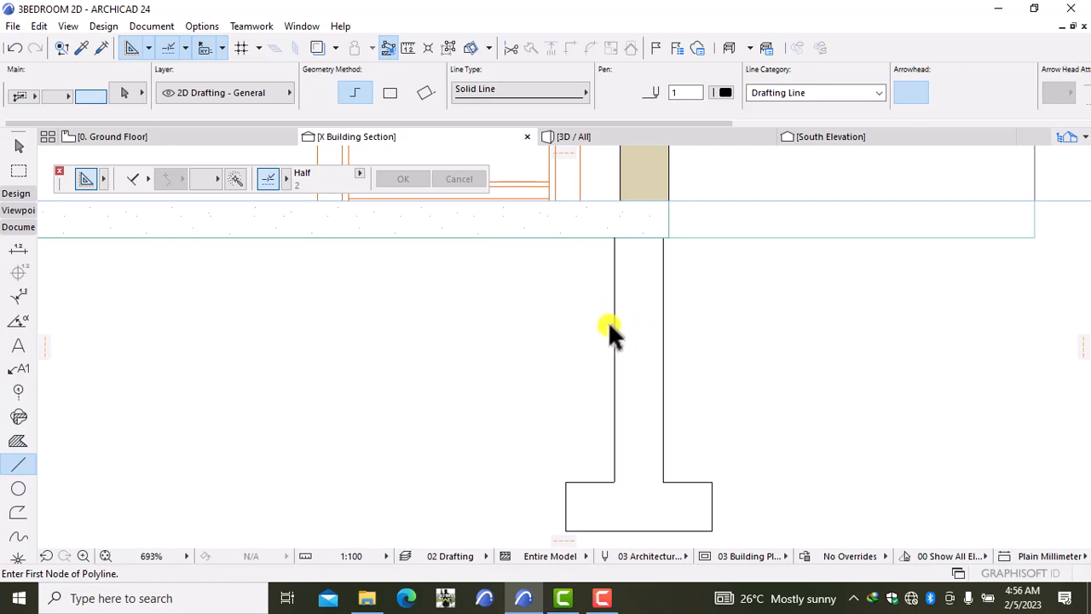
Step: Shift the copied footing so its stem lines up with the right wall
{"action": "left_click", "coordinate": [614, 329], "text": "shift"}
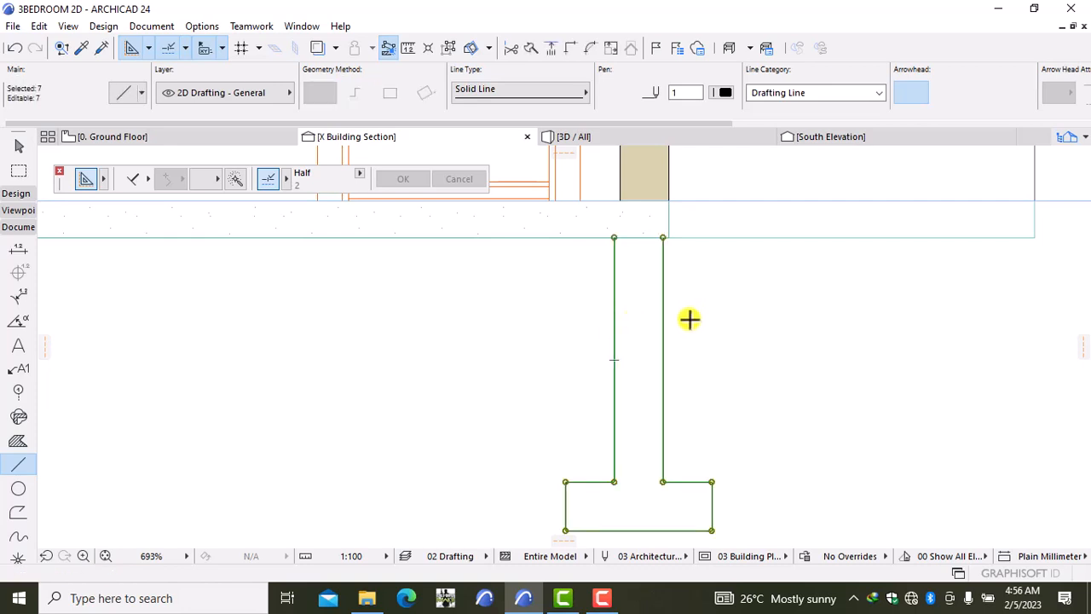
{"action": "key", "text": "ctrl+d"}
{"action": "scroll", "coordinate": [665, 239], "scroll_direction": "up", "scroll_amount": 3}
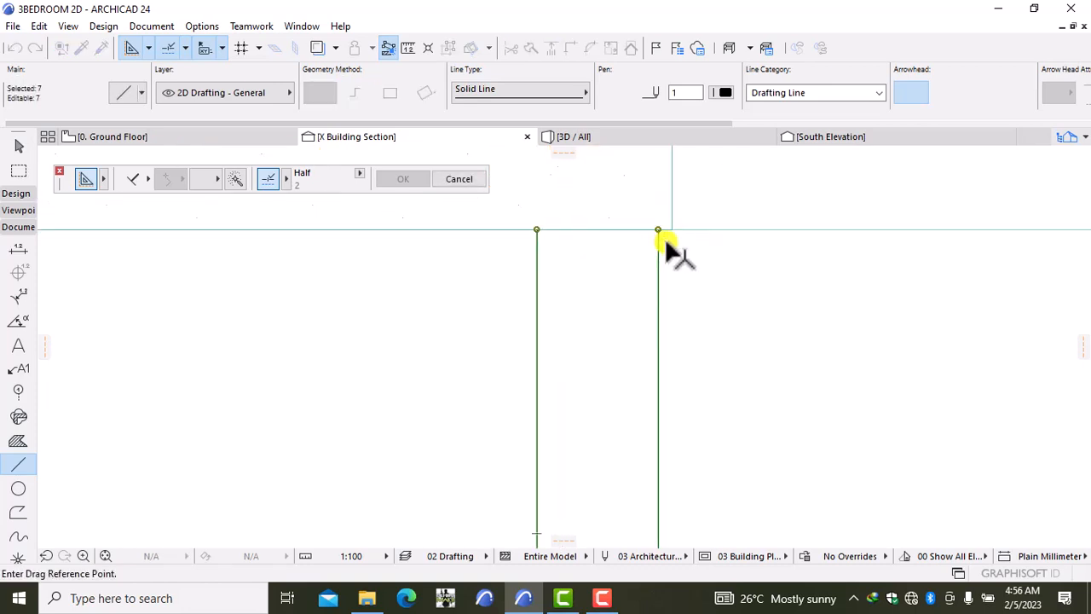
{"action": "middle_click_drag", "start_coordinate": [664, 237], "coordinate": [682, 313]}
{"action": "scroll", "coordinate": [674, 307], "scroll_direction": "up", "scroll_amount": 2}
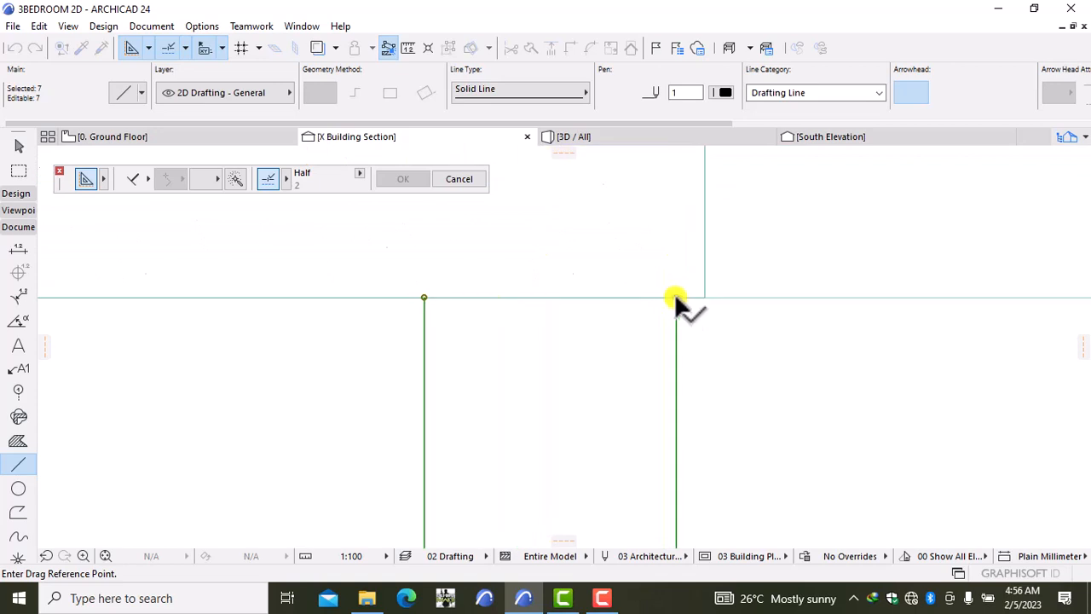
{"action": "left_click", "coordinate": [676, 297]}
{"action": "left_click", "coordinate": [704, 300]}
{"action": "key", "text": "Escape"}
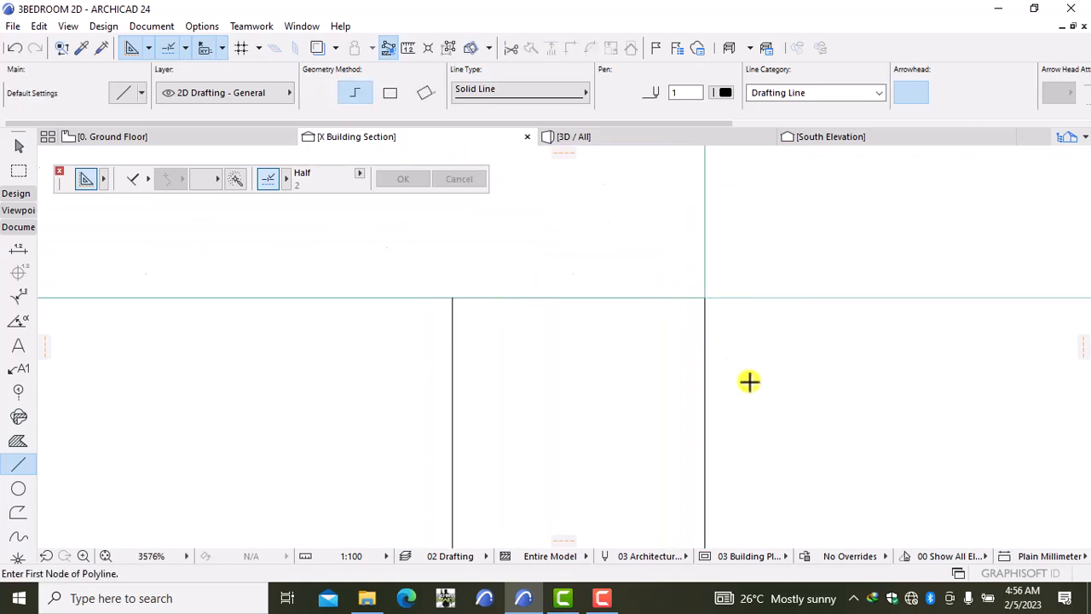
{"action": "scroll", "coordinate": [738, 385], "scroll_direction": "down", "scroll_amount": 5}
{"action": "middle_click_drag", "start_coordinate": [653, 438], "coordinate": [714, 275]}
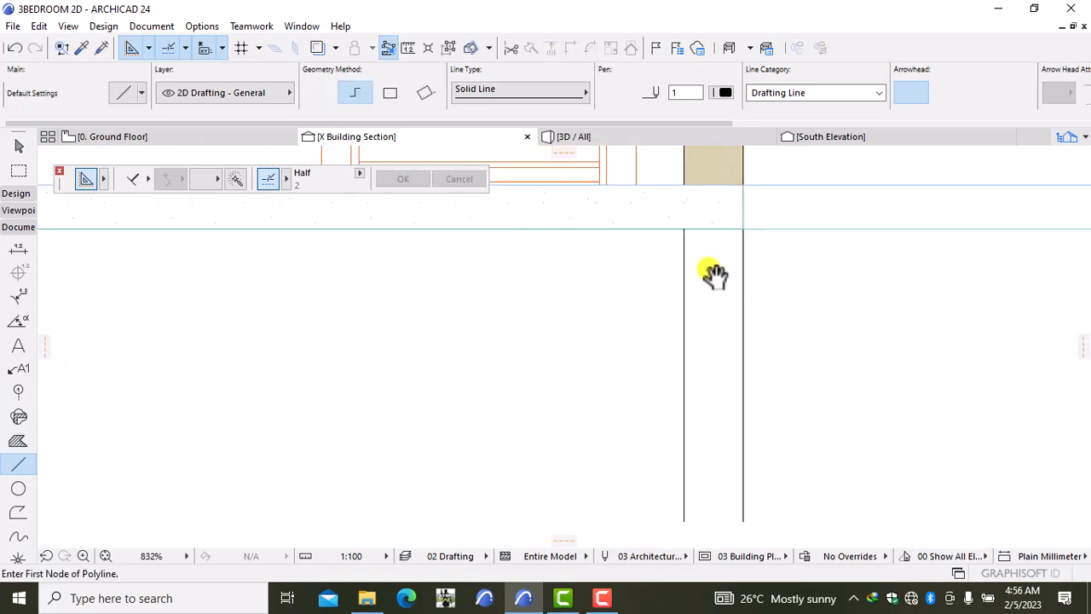
{"action": "scroll", "coordinate": [647, 324], "scroll_direction": "down", "scroll_amount": 1}
{"action": "scroll", "coordinate": [580, 375], "scroll_direction": "down", "scroll_amount": 1}
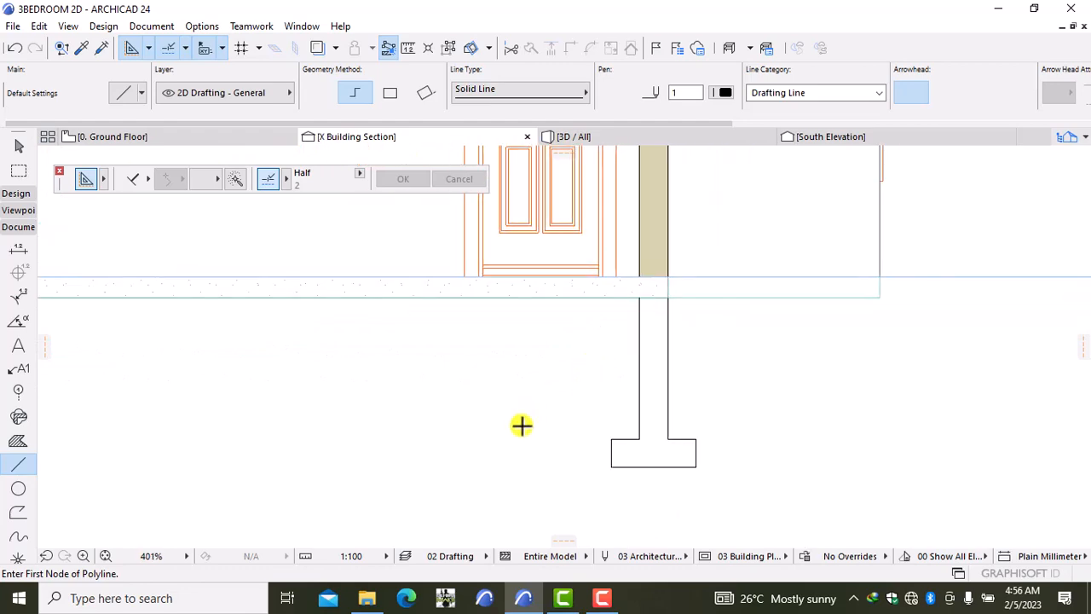
{"action": "scroll", "coordinate": [461, 417], "scroll_direction": "down", "scroll_amount": 3}
{"action": "middle_click_drag", "start_coordinate": [101, 463], "coordinate": [429, 428]}
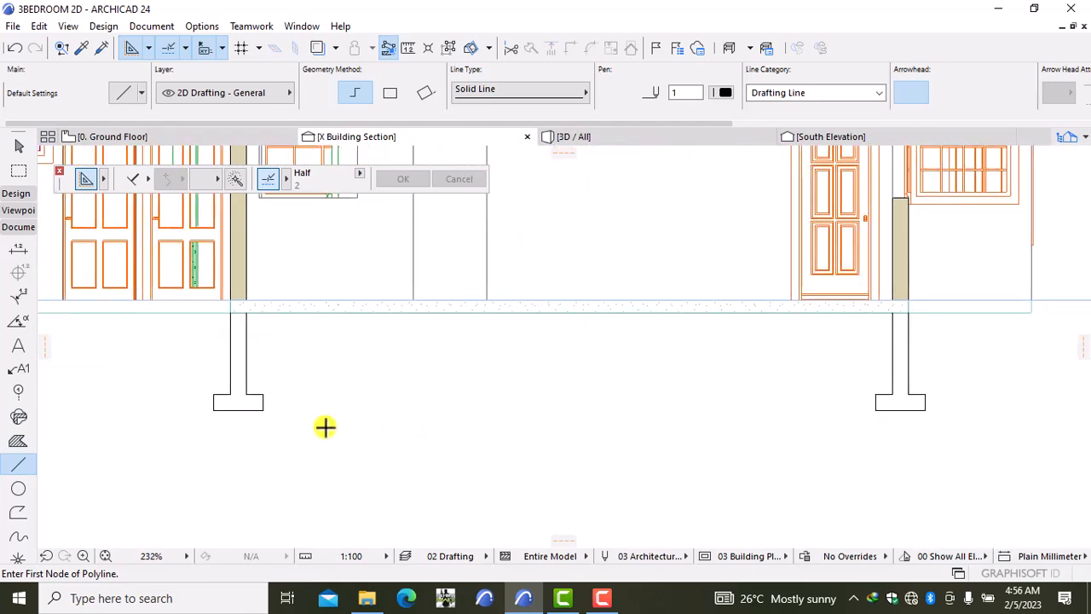
{"action": "middle_click_drag", "start_coordinate": [208, 362], "coordinate": [275, 402]}
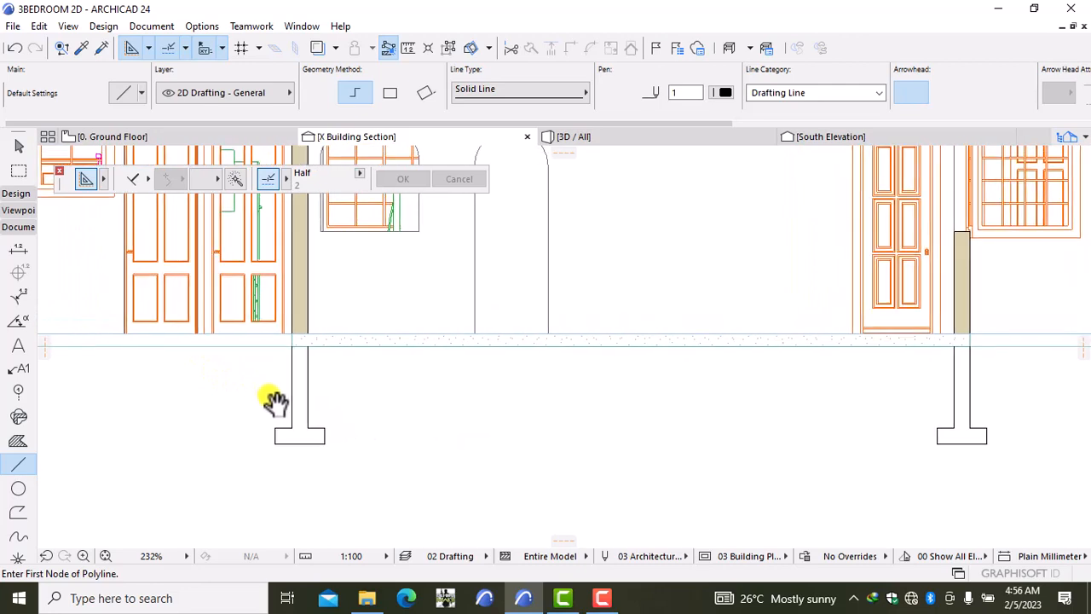
{"action": "scroll", "coordinate": [154, 383], "scroll_direction": "up", "scroll_amount": 1}
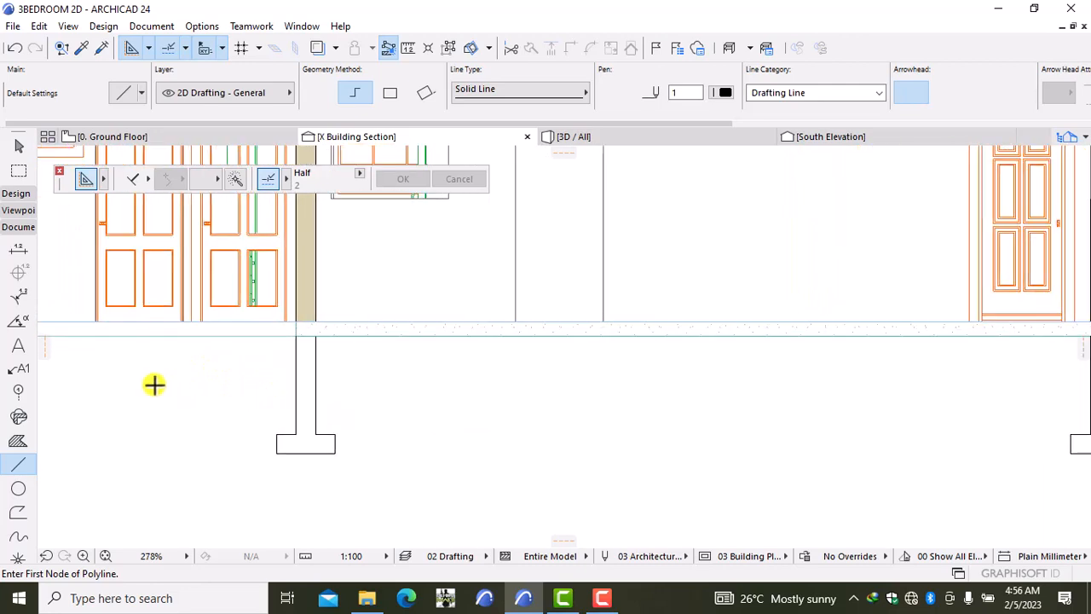
Step: Set the default fill pattern to Lightweight Concrete
{"action": "double_click", "coordinate": [19, 443]}
{"action": "left_click", "coordinate": [456, 145]}
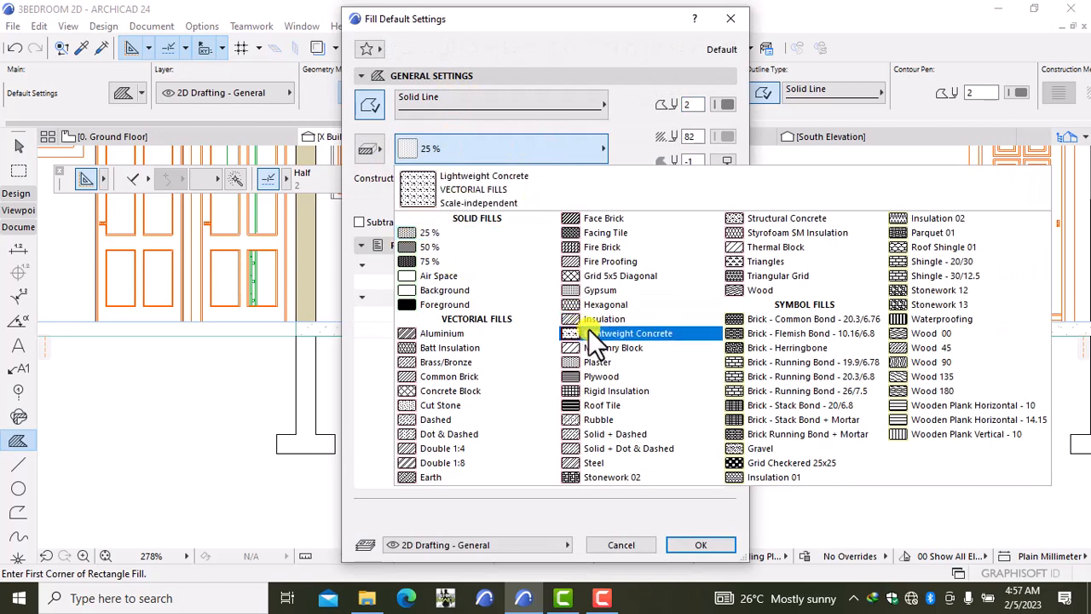
{"action": "left_click", "coordinate": [602, 336]}
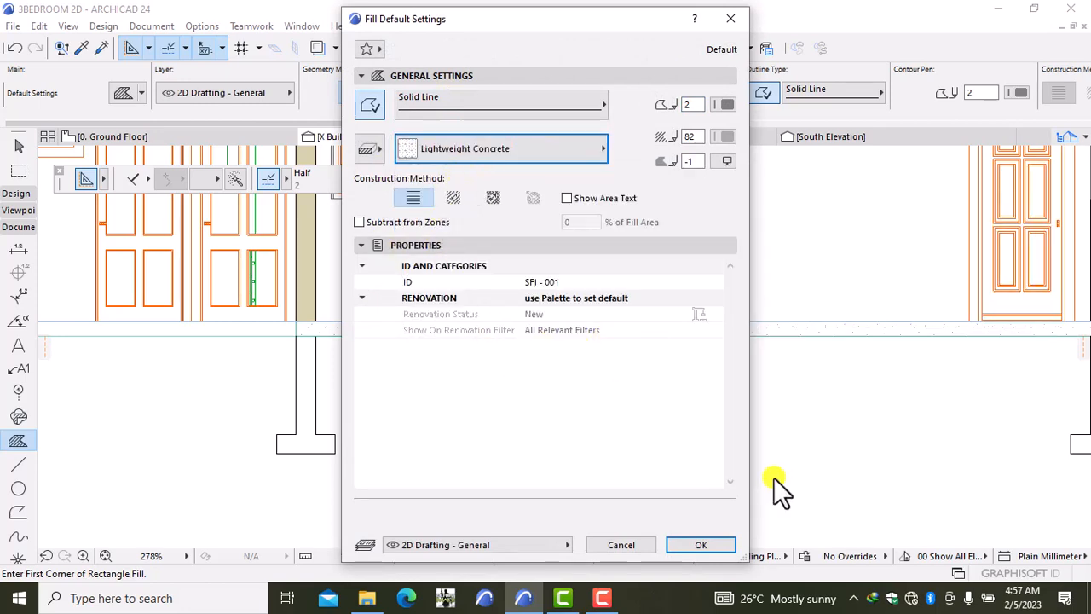
{"action": "left_click", "coordinate": [701, 544]}
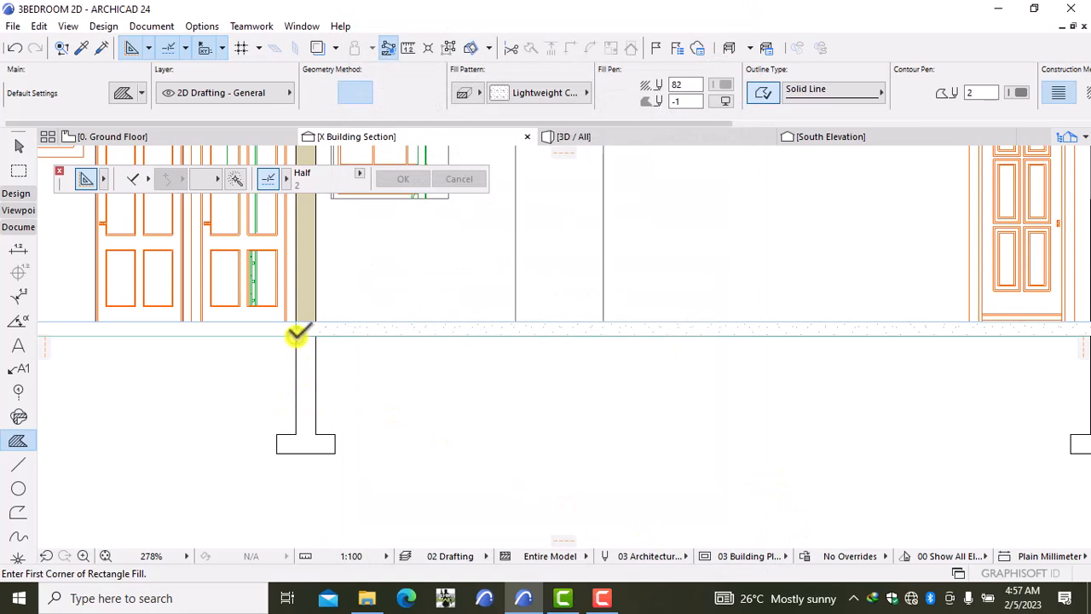
Step: Magic-wand fill the left wall/footing outline and the right footing outline with the concrete fill
{"action": "left_click", "coordinate": [232, 178]}
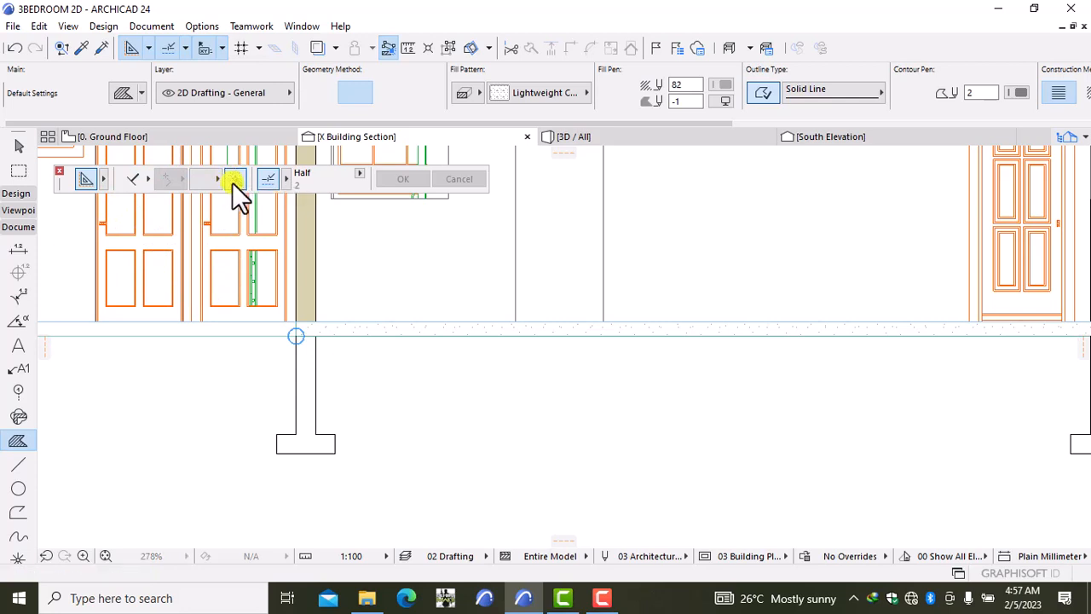
{"action": "left_click", "coordinate": [299, 367]}
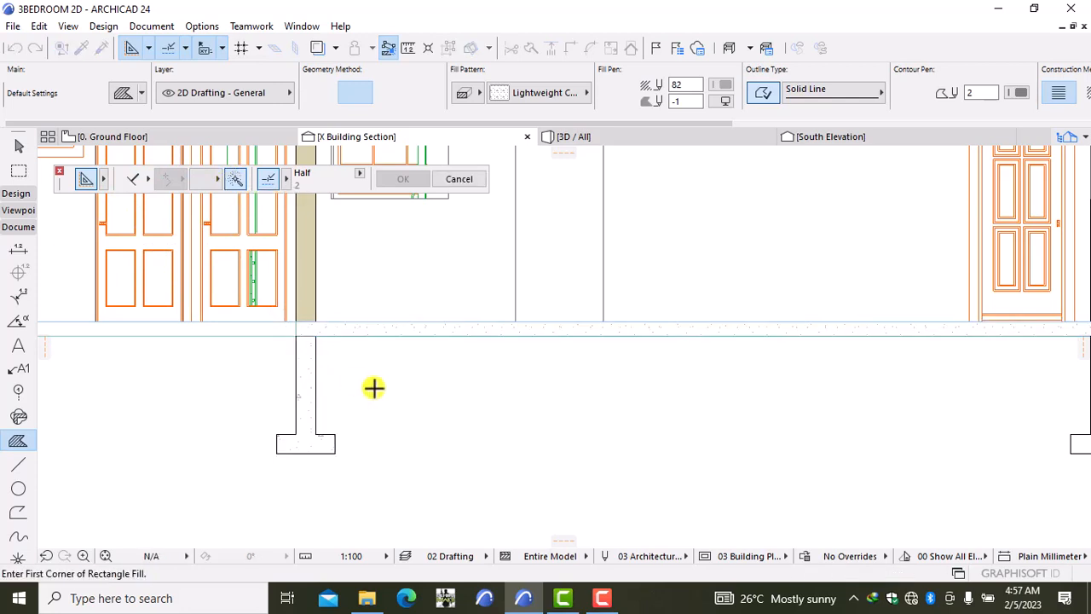
{"action": "left_click", "coordinate": [235, 179]}
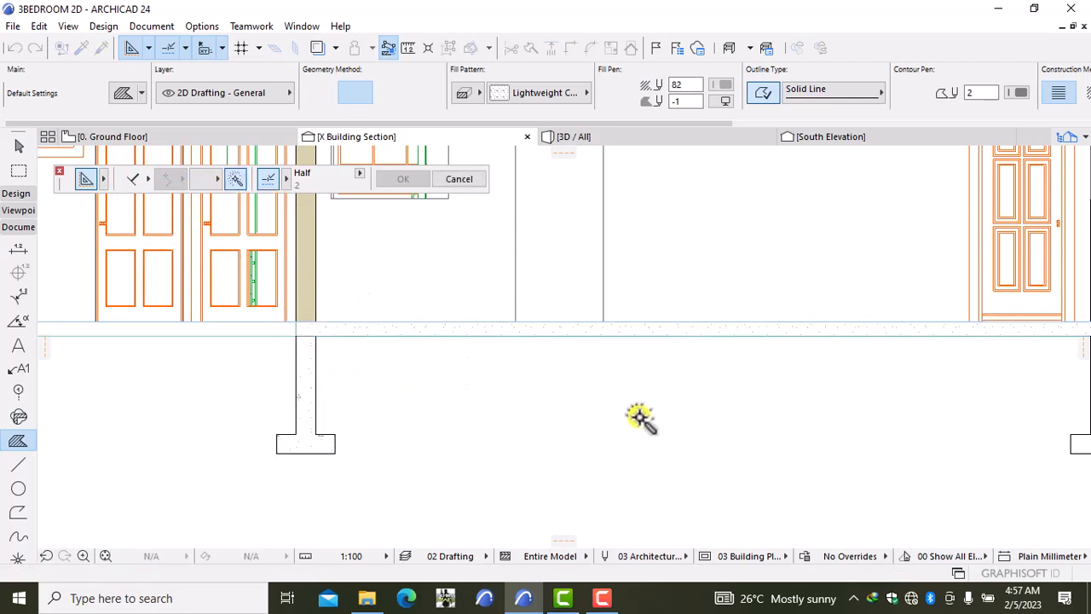
{"action": "middle_click_drag", "start_coordinate": [639, 419], "coordinate": [337, 399]}
{"action": "left_click", "coordinate": [798, 369]}
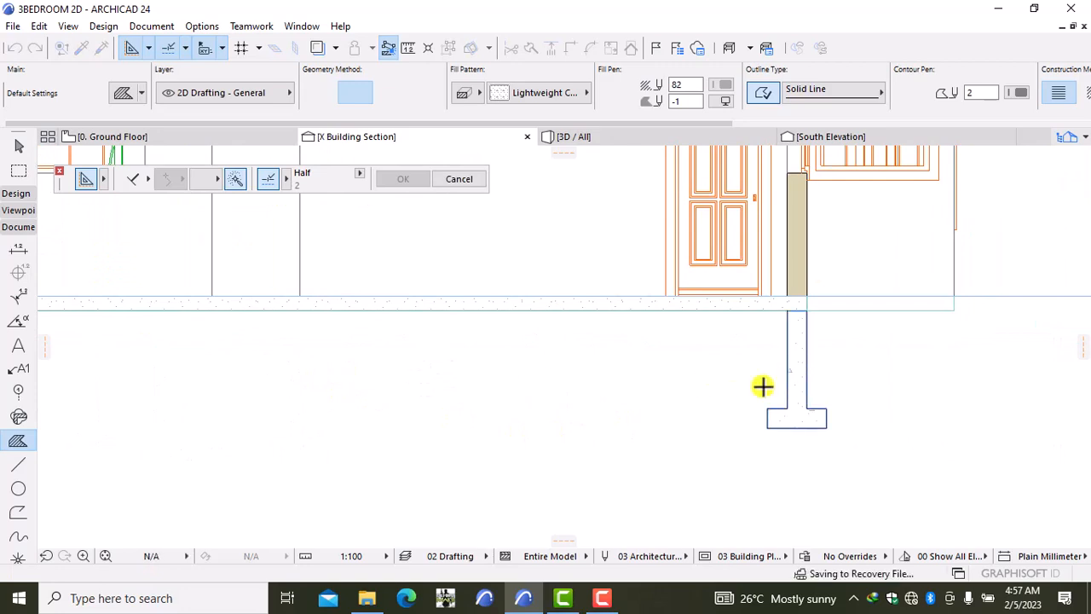
{"action": "scroll", "coordinate": [551, 416], "scroll_direction": "down", "scroll_amount": 2}
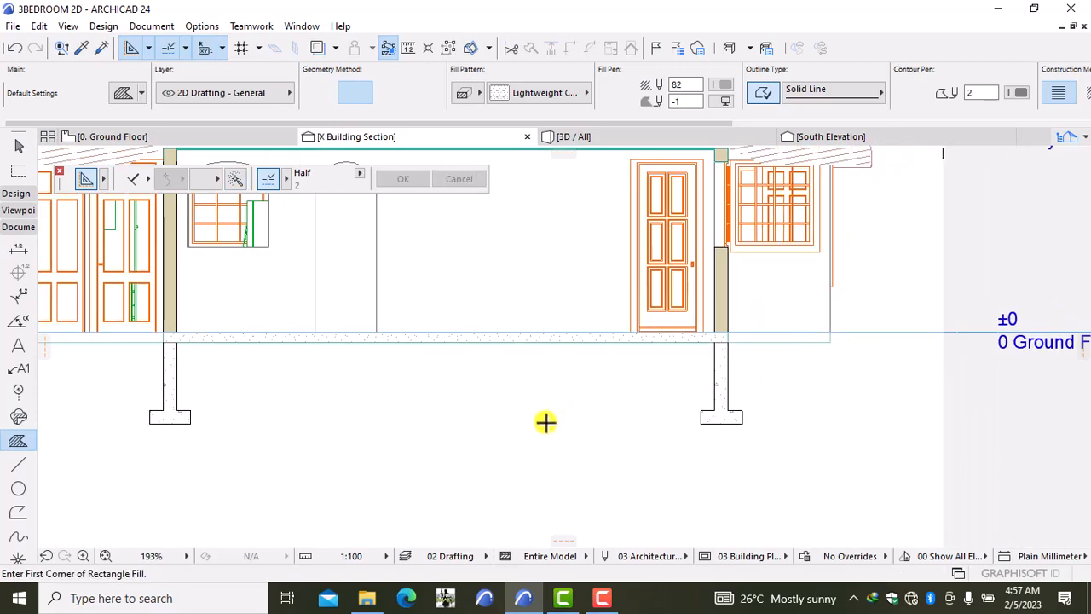
{"action": "middle_click_drag", "start_coordinate": [554, 424], "coordinate": [655, 431]}
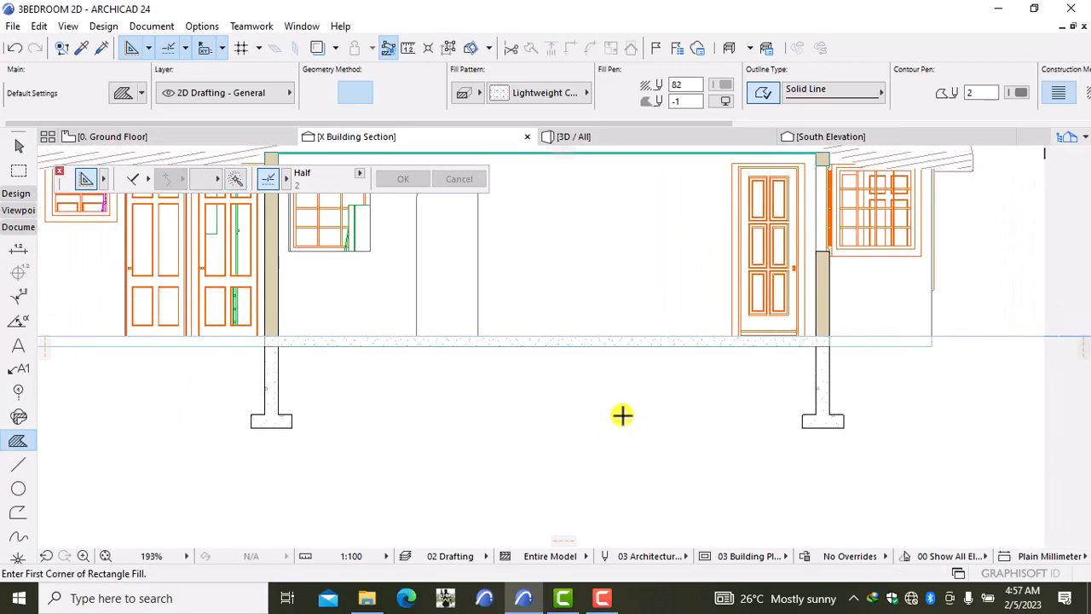
{"action": "key", "text": "Escape"}
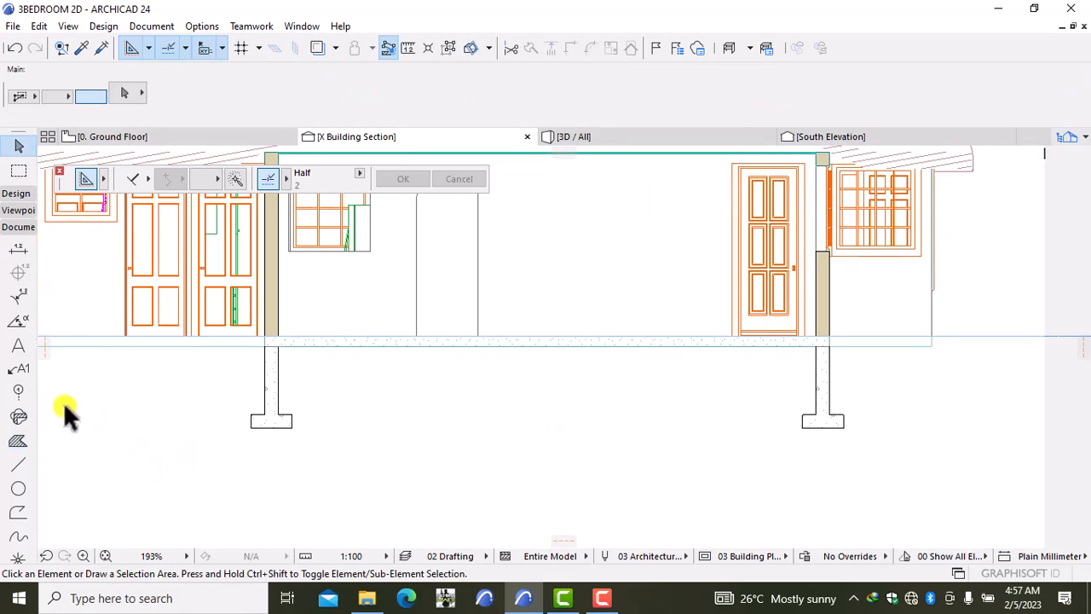
Step: Set the default fill pattern to Stonework 12
{"action": "double_click", "coordinate": [14, 442]}
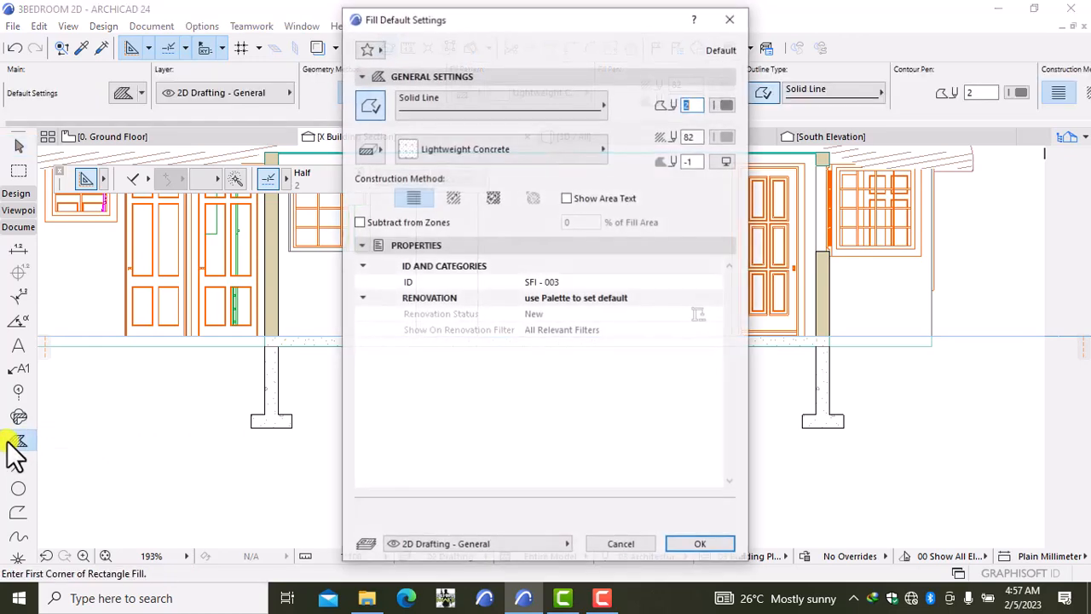
{"action": "left_click", "coordinate": [444, 162]}
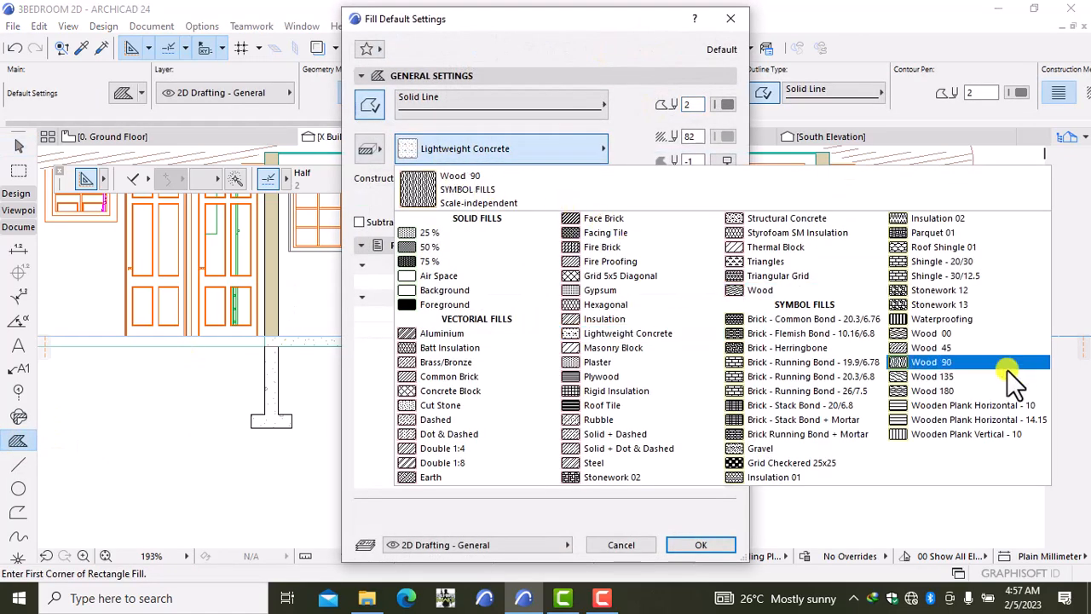
{"action": "left_click", "coordinate": [972, 303]}
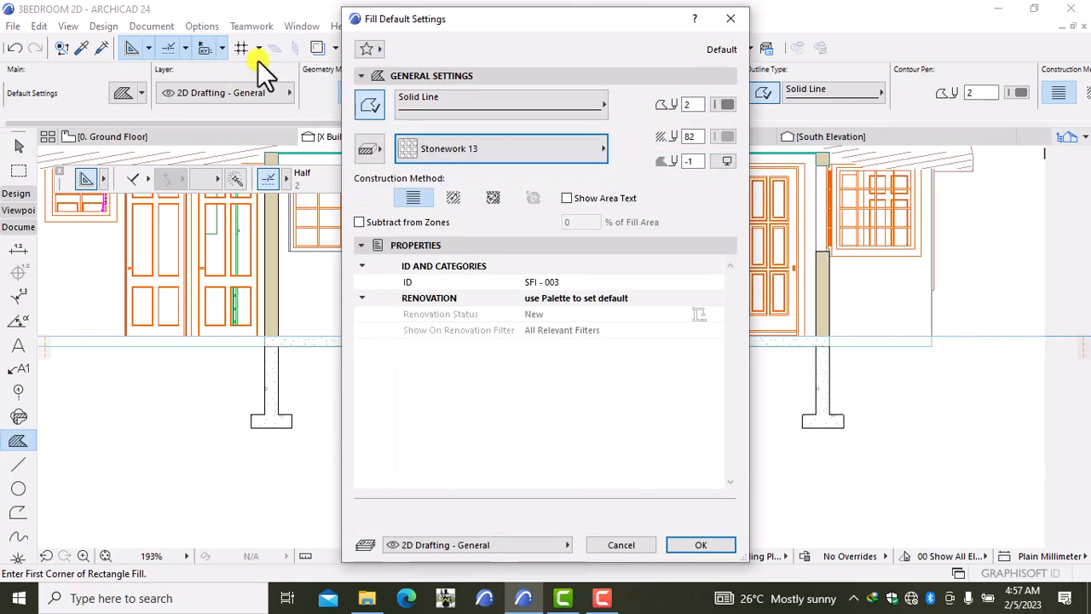
{"action": "left_click", "coordinate": [511, 156]}
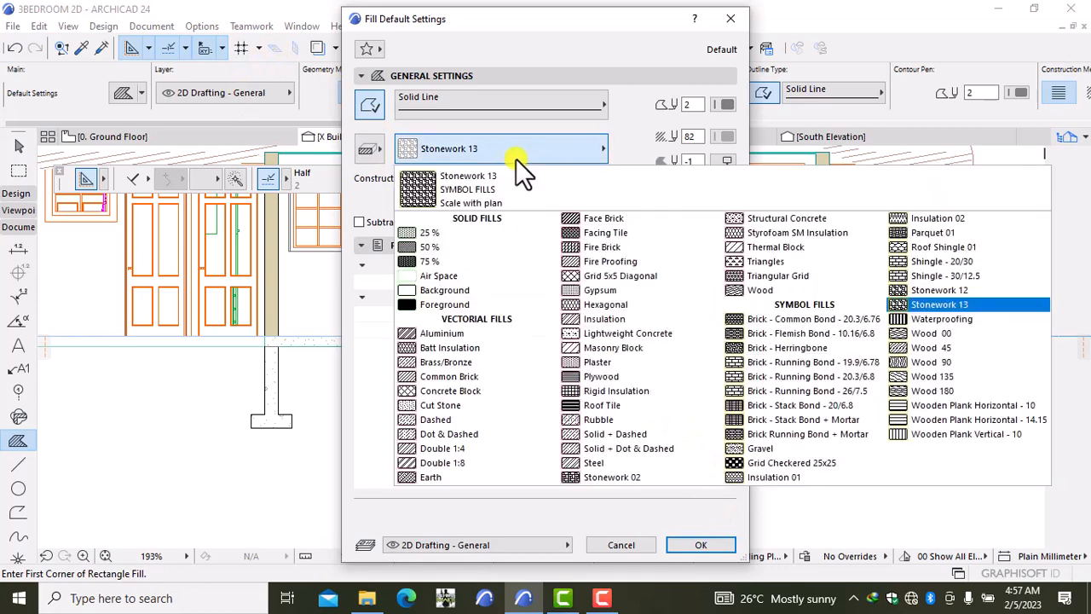
{"action": "left_click", "coordinate": [953, 295]}
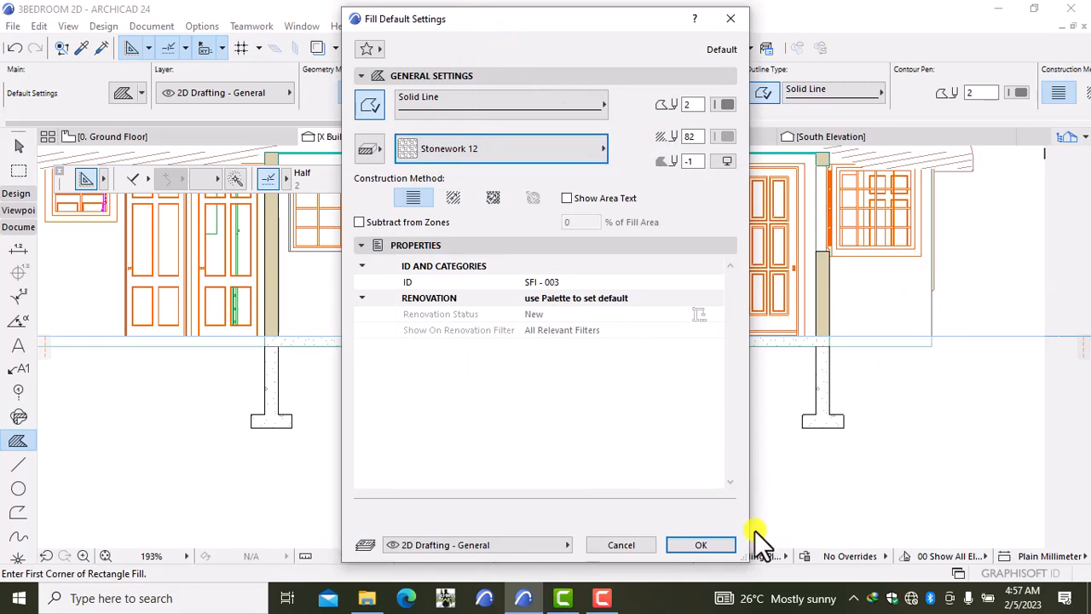
{"action": "left_click", "coordinate": [722, 544]}
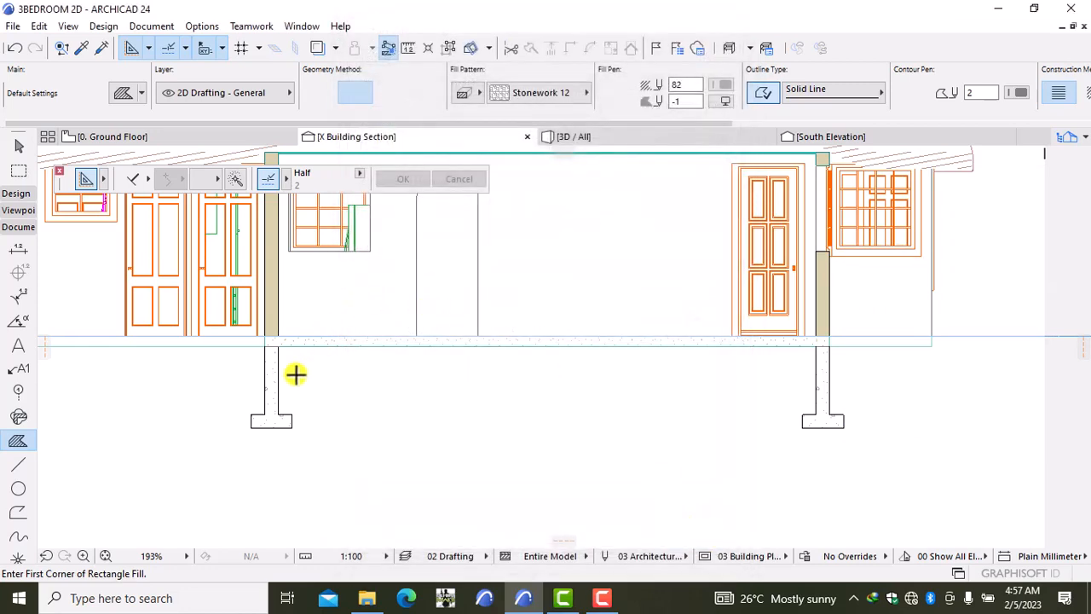
Step: Draw the hardcore fill rectangle from the left wall corner to the right footing
{"action": "left_click", "coordinate": [279, 346]}
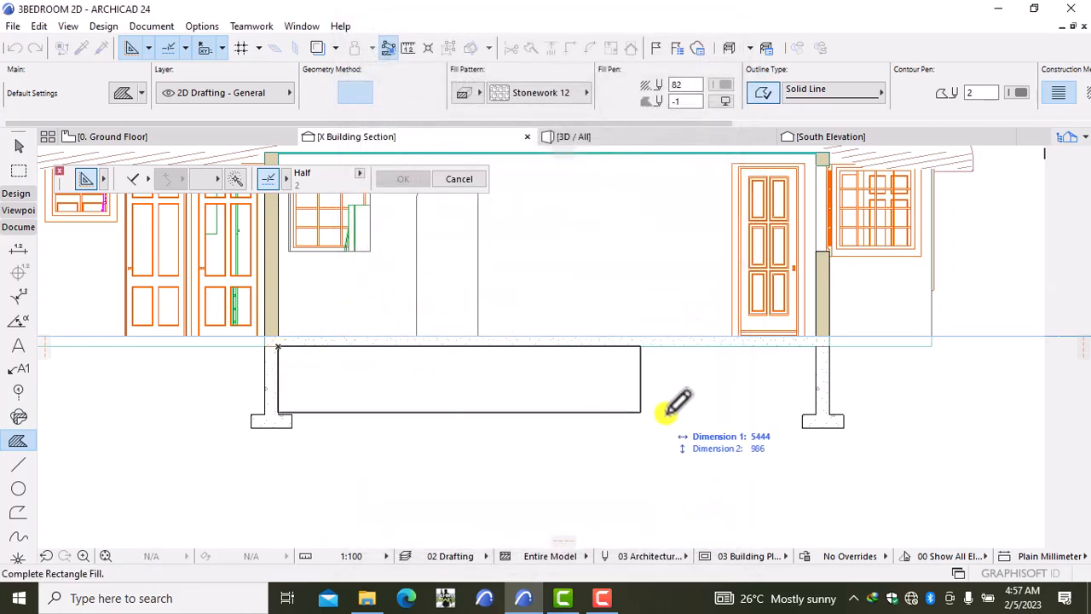
{"action": "left_click", "coordinate": [818, 386]}
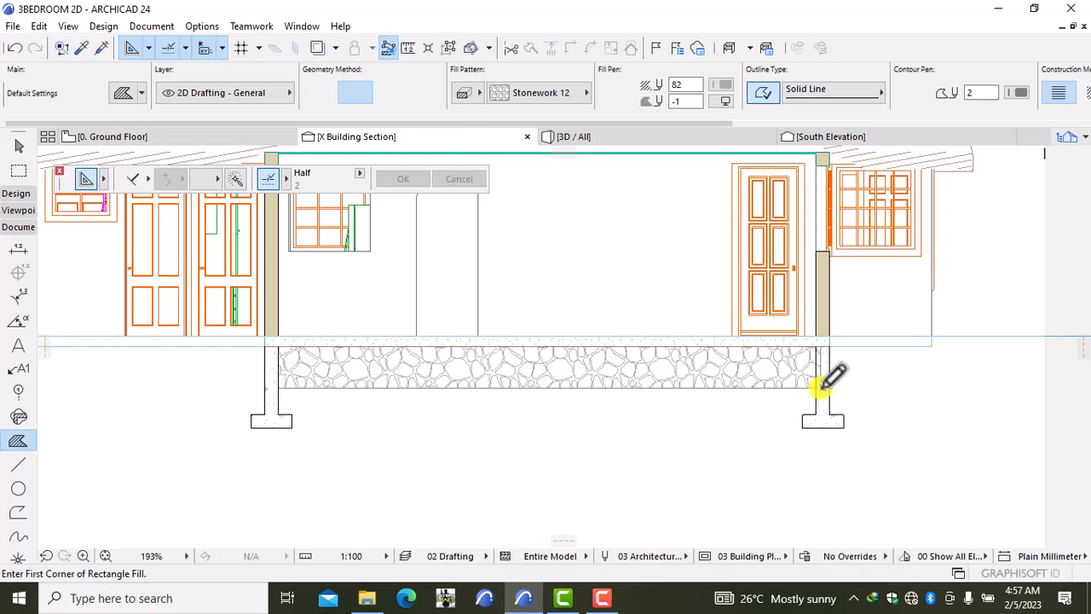
{"action": "scroll", "coordinate": [445, 398], "scroll_direction": "down", "scroll_amount": 2}
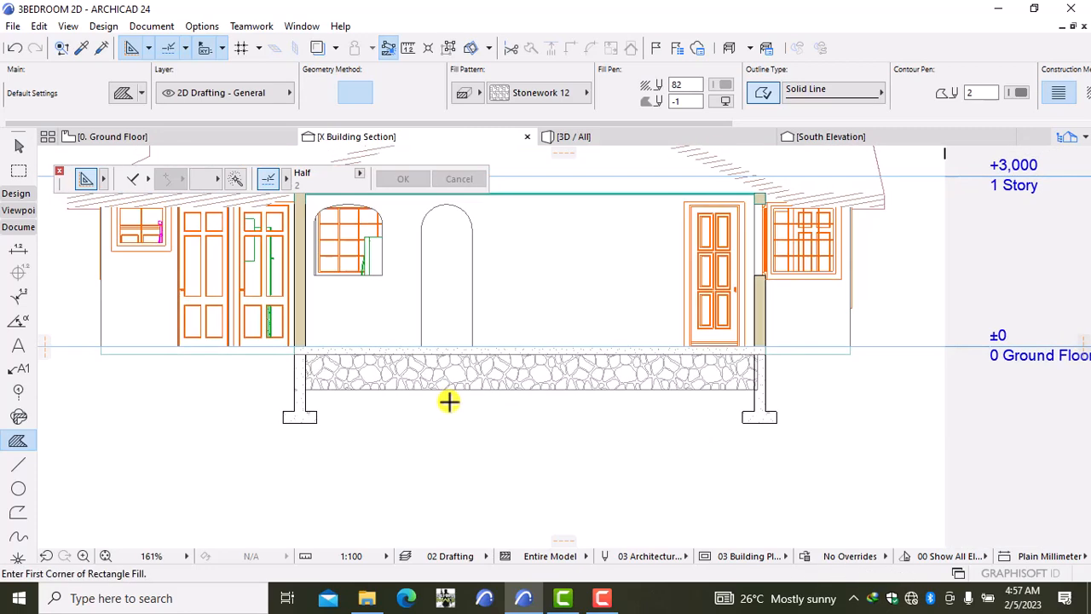
{"action": "scroll", "coordinate": [669, 355], "scroll_direction": "up", "scroll_amount": 4}
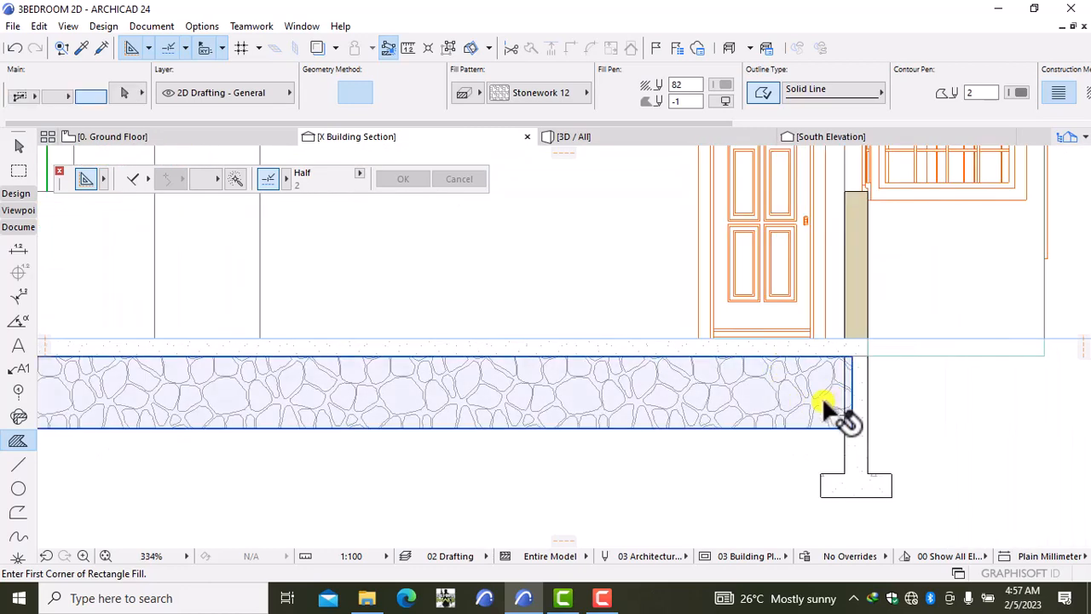
Step: Adjust the stonework fill's right corner and bottom-left corner nodes
{"action": "left_click", "coordinate": [835, 414], "text": "shift"}
{"action": "left_click", "coordinate": [851, 426]}
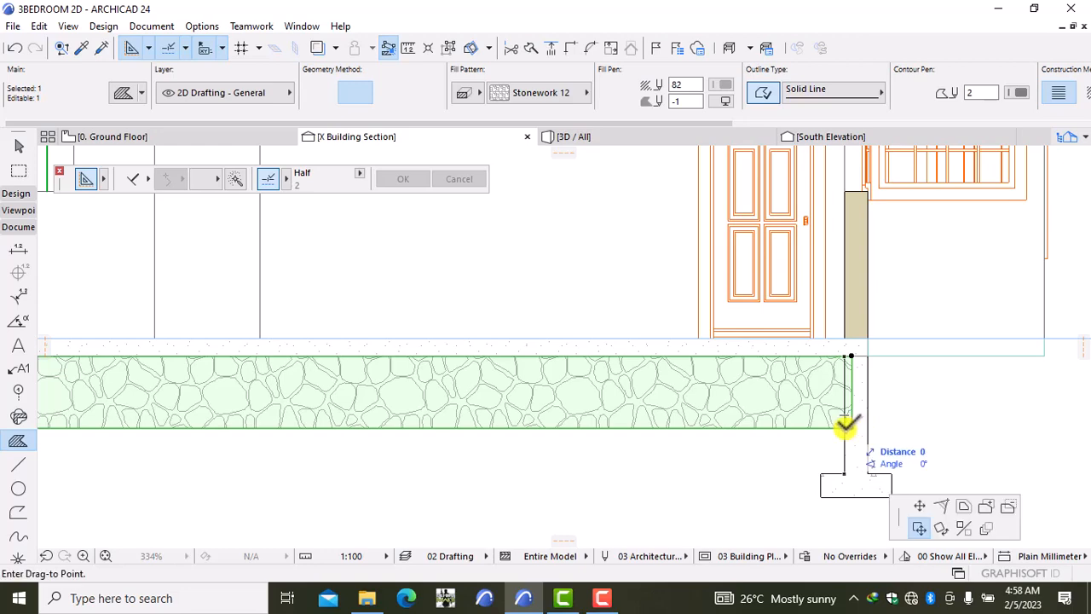
{"action": "left_click", "coordinate": [845, 431]}
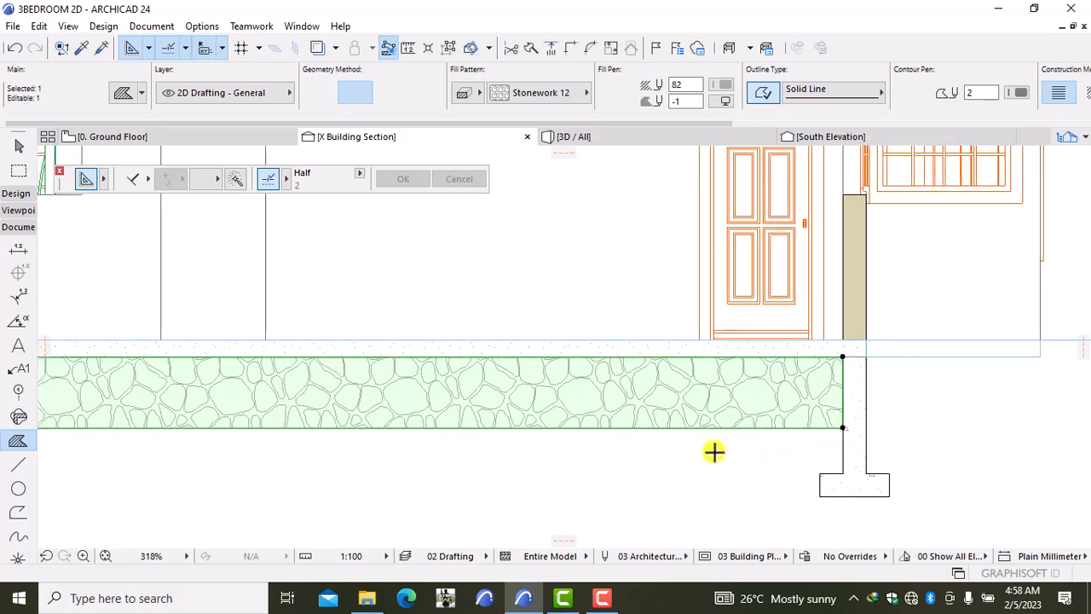
{"action": "scroll", "coordinate": [714, 450], "scroll_direction": "down", "scroll_amount": 3}
{"action": "scroll", "coordinate": [329, 426], "scroll_direction": "up", "scroll_amount": 3}
{"action": "scroll", "coordinate": [468, 481], "scroll_direction": "up", "scroll_amount": 1}
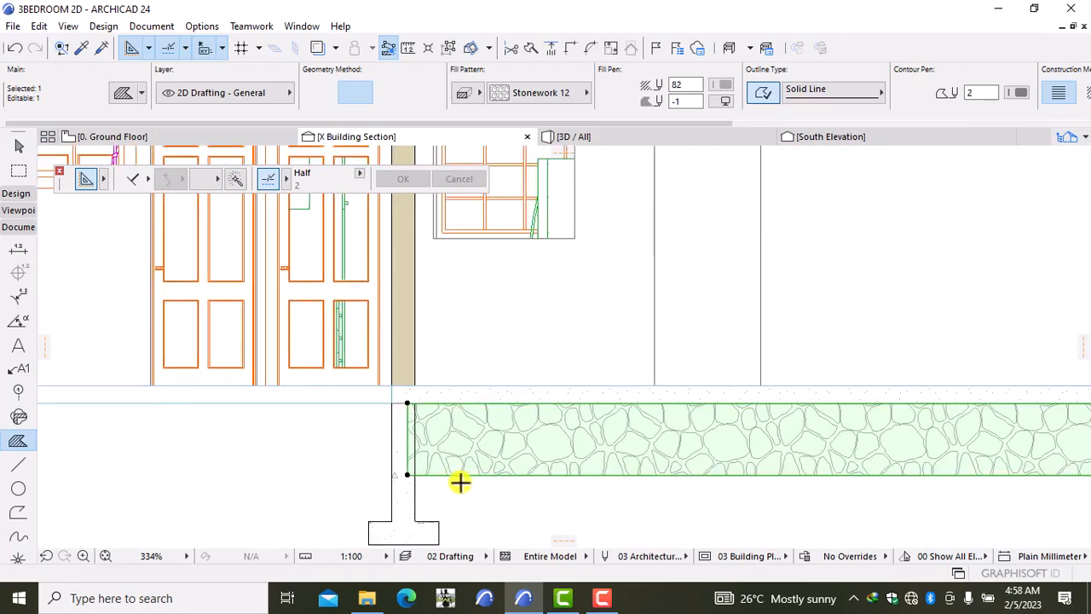
{"action": "left_click", "coordinate": [407, 474]}
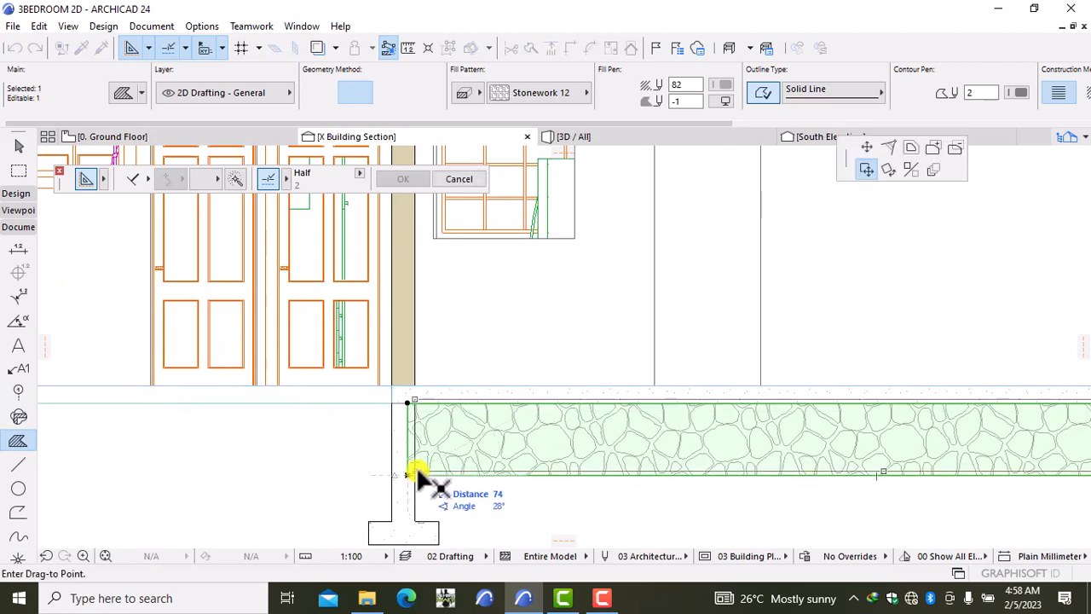
{"action": "left_click", "coordinate": [417, 474]}
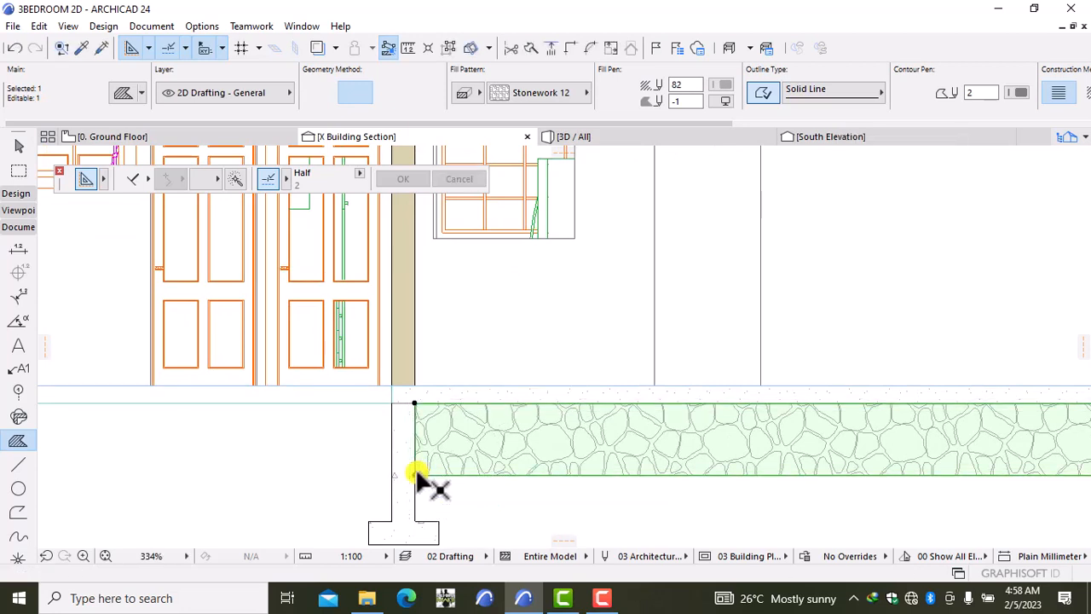
{"action": "key", "text": "Escape"}
{"action": "scroll", "coordinate": [536, 492], "scroll_direction": "down", "scroll_amount": 2}
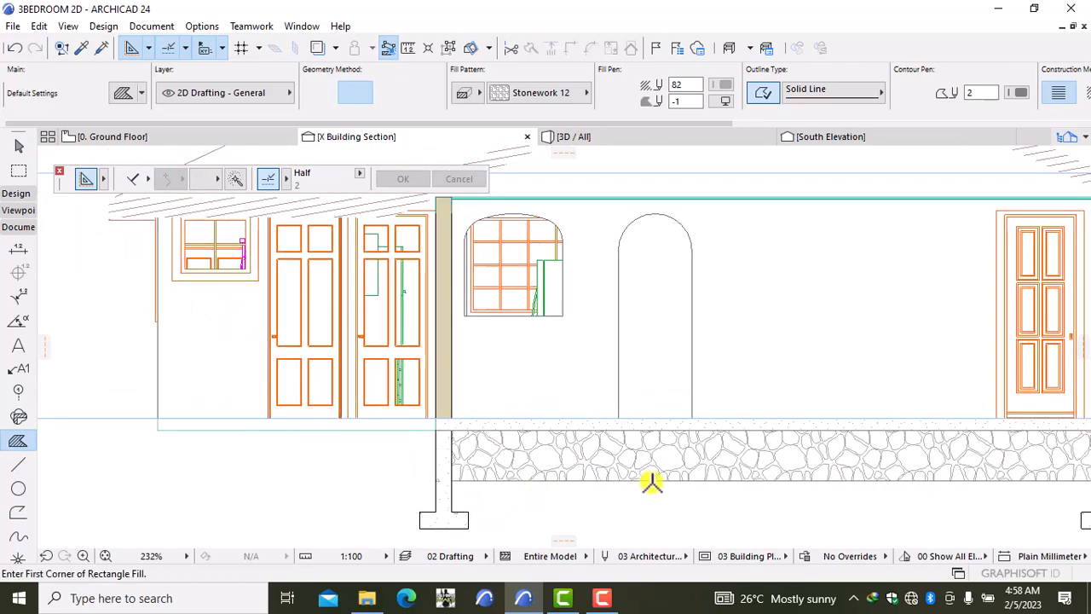
{"action": "middle_click_drag", "start_coordinate": [653, 480], "coordinate": [452, 446]}
{"action": "scroll", "coordinate": [455, 439], "scroll_direction": "down", "scroll_amount": 1}
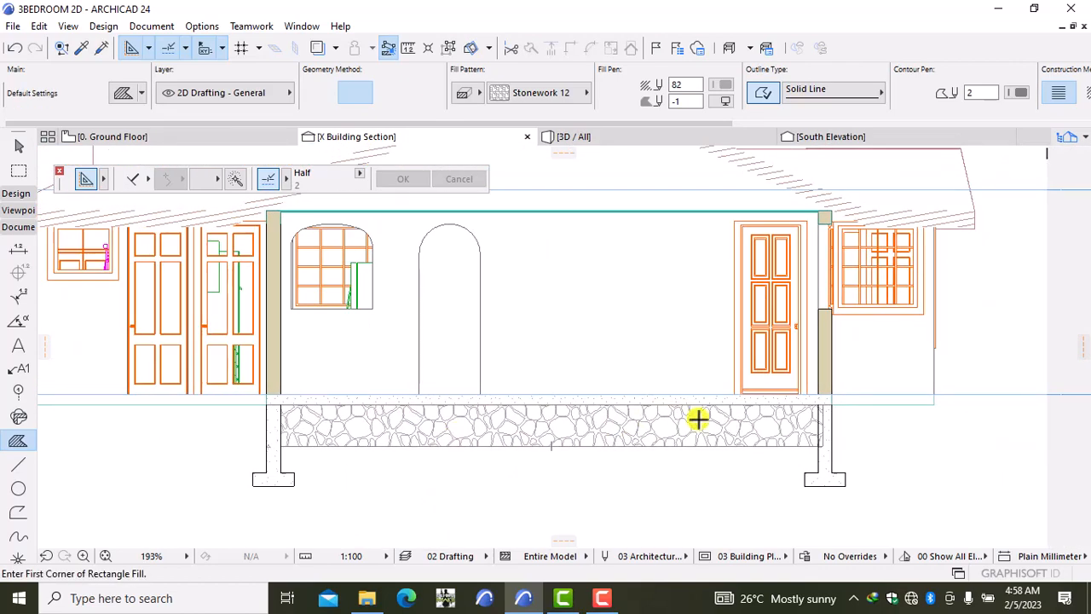
{"action": "scroll", "coordinate": [703, 421], "scroll_direction": "up", "scroll_amount": 1}
{"action": "scroll", "coordinate": [808, 443], "scroll_direction": "up", "scroll_amount": 2}
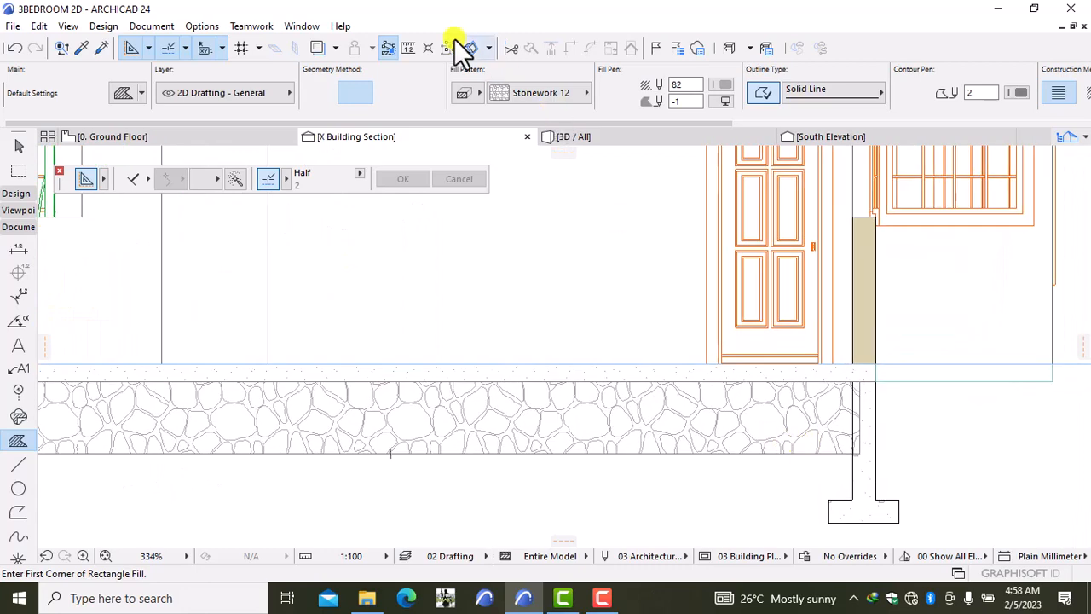
Step: Move the fill's top-right and bottom-right nodes so its right edge meets the wall
{"action": "left_click", "coordinate": [747, 435], "text": "shift"}
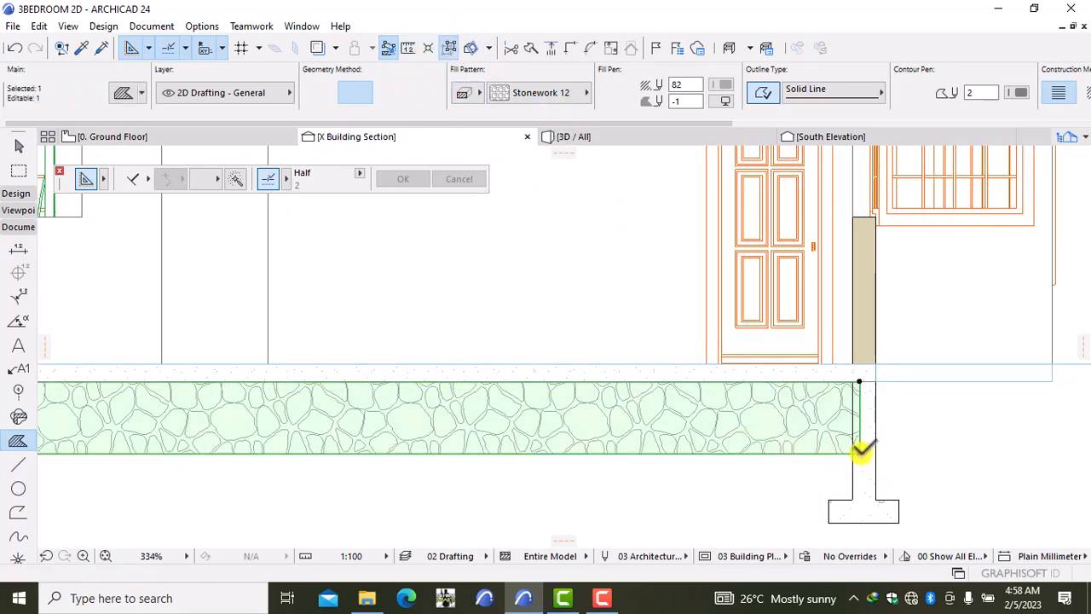
{"action": "left_click", "coordinate": [859, 450]}
{"action": "scroll", "coordinate": [846, 448], "scroll_direction": "down", "scroll_amount": 2}
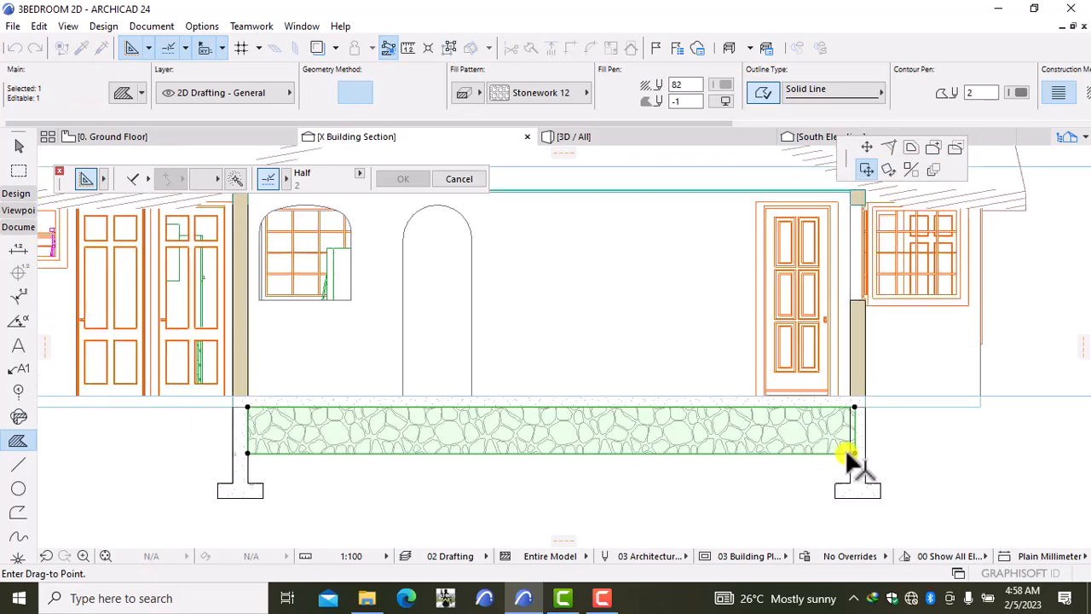
{"action": "scroll", "coordinate": [847, 452], "scroll_direction": "down", "scroll_amount": 1}
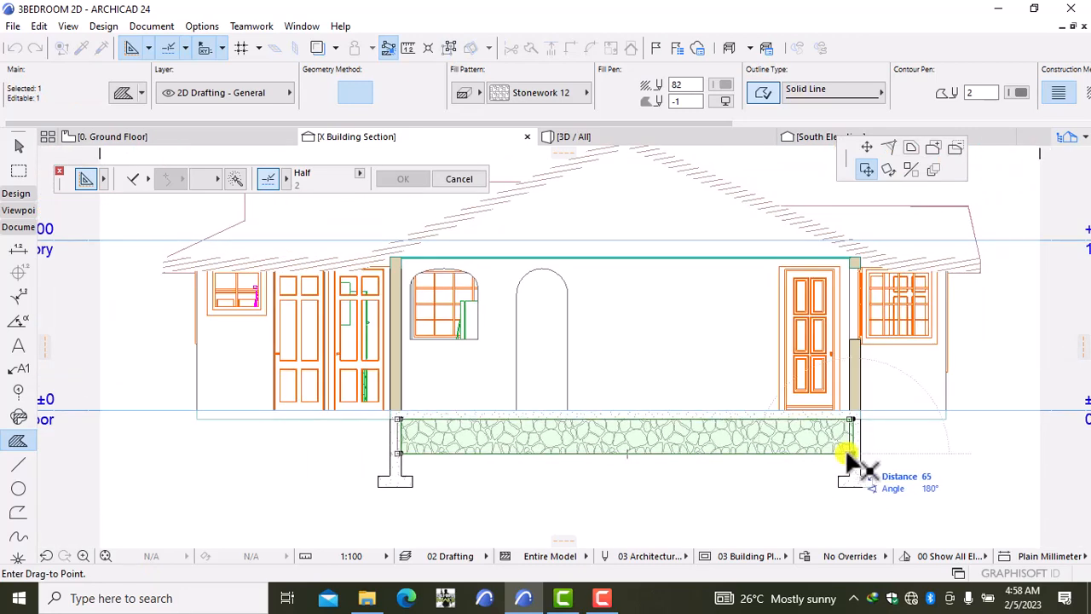
{"action": "key", "text": "Escape"}
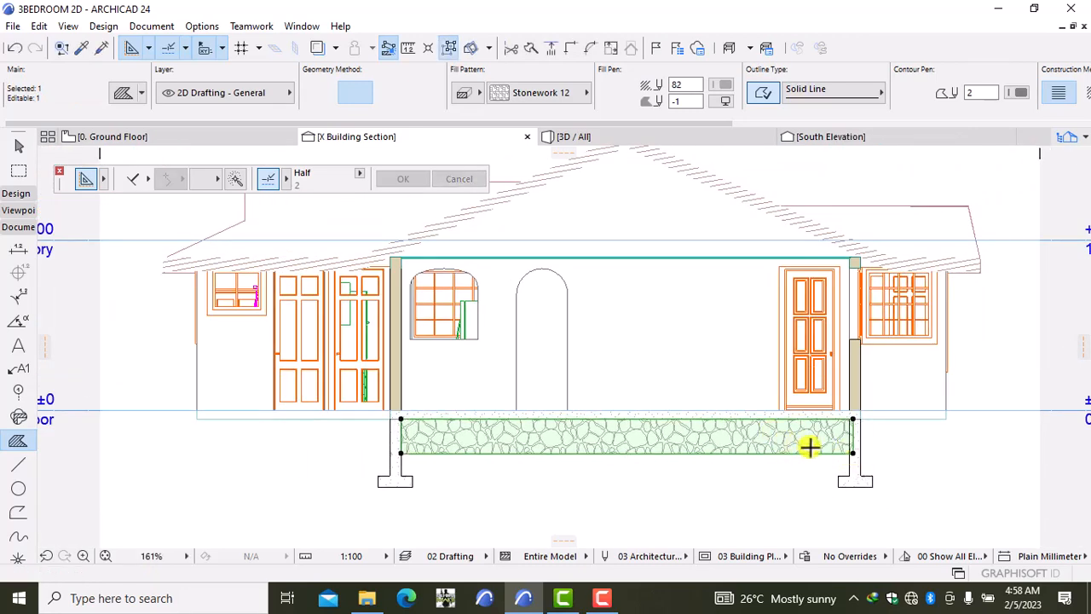
{"action": "scroll", "coordinate": [857, 443], "scroll_direction": "up", "scroll_amount": 3}
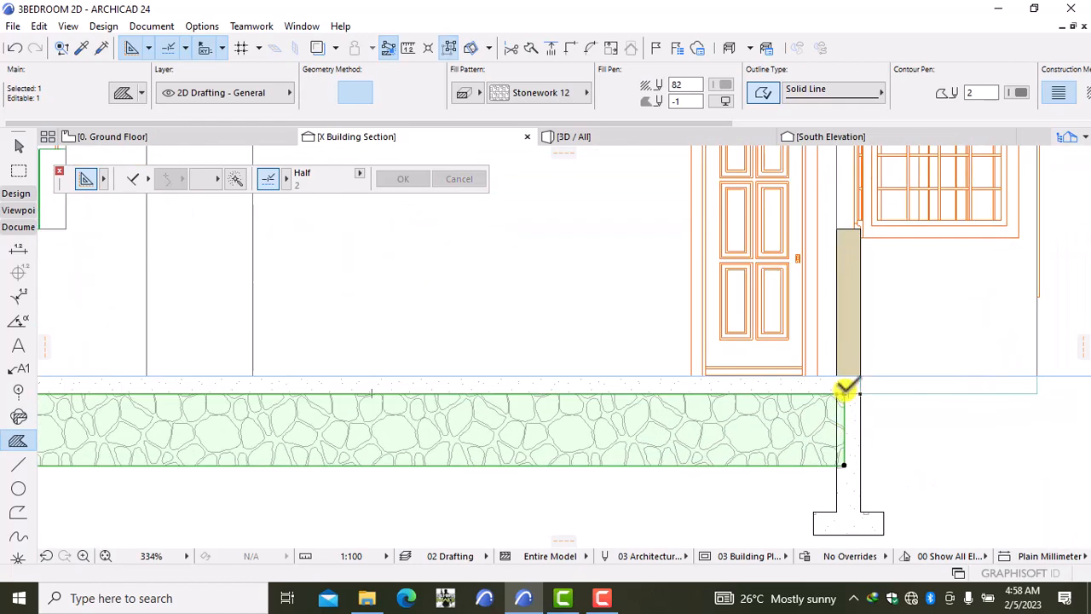
{"action": "left_click", "coordinate": [844, 392]}
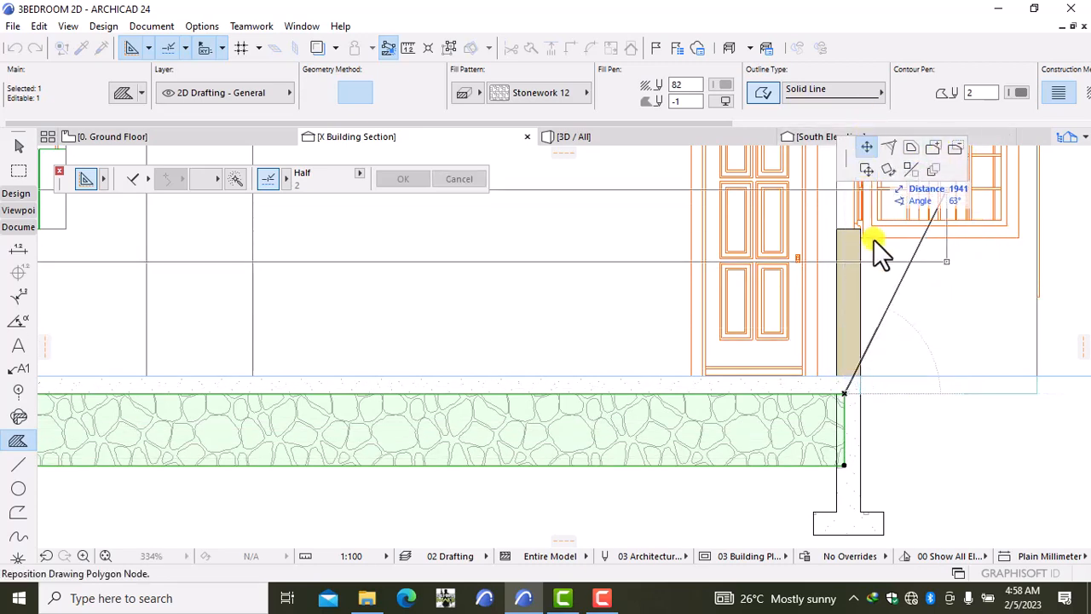
{"action": "left_click", "coordinate": [837, 393]}
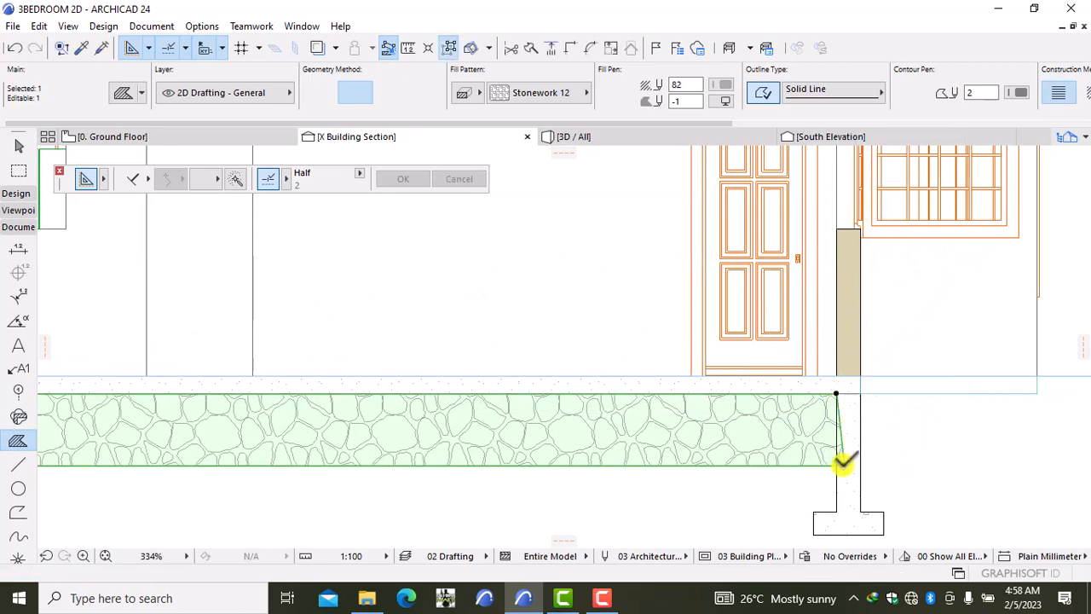
{"action": "left_click", "coordinate": [842, 463]}
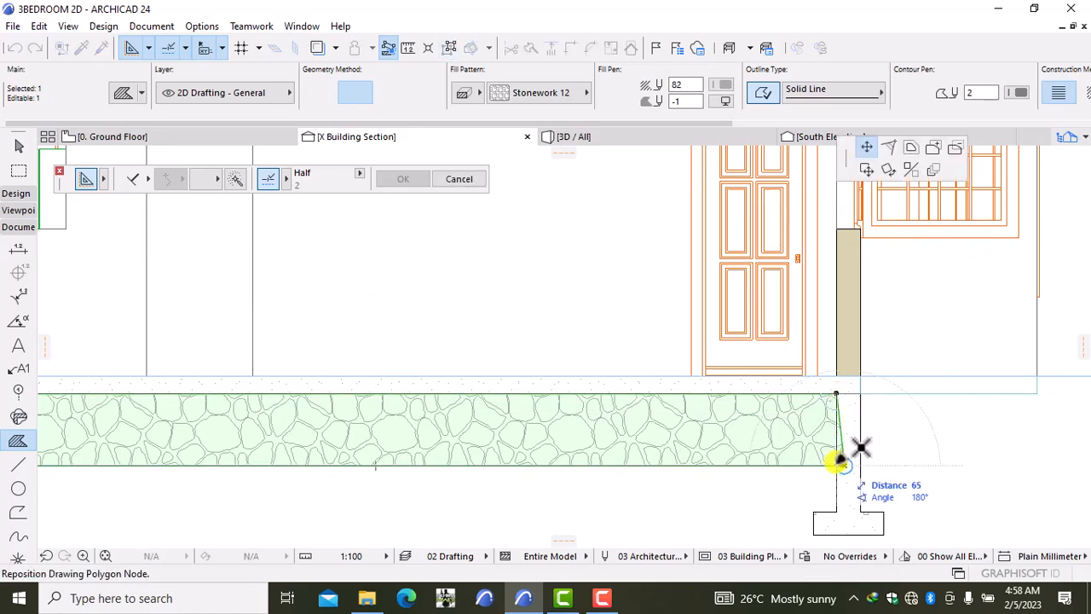
{"action": "left_click", "coordinate": [840, 462]}
{"action": "key", "text": "Escape"}
{"action": "scroll", "coordinate": [747, 462], "scroll_direction": "down", "scroll_amount": 4}
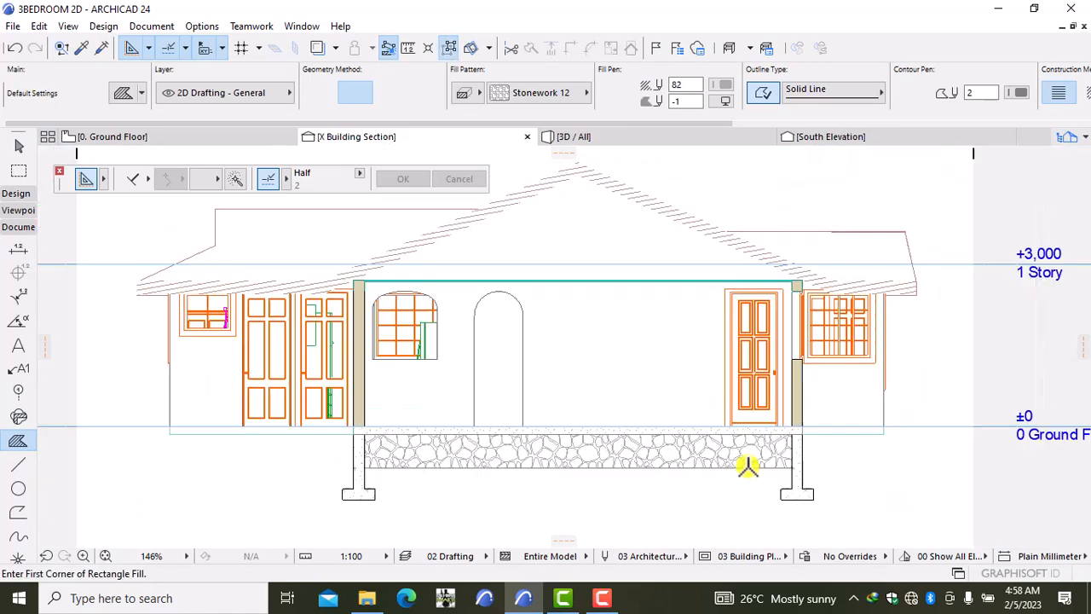
{"action": "middle_click_drag", "start_coordinate": [575, 491], "coordinate": [580, 453]}
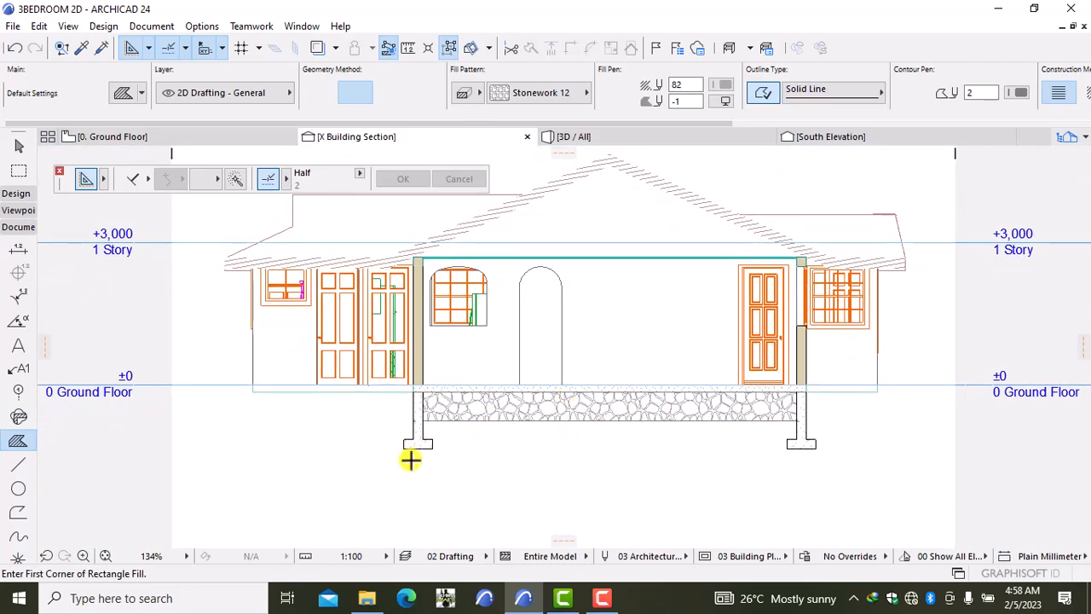
{"action": "middle_click_drag", "start_coordinate": [552, 272], "coordinate": [551, 386]}
Step: Draw the tie beam line from the left wall corner to the right wall corner
{"action": "left_click", "coordinate": [18, 466]}
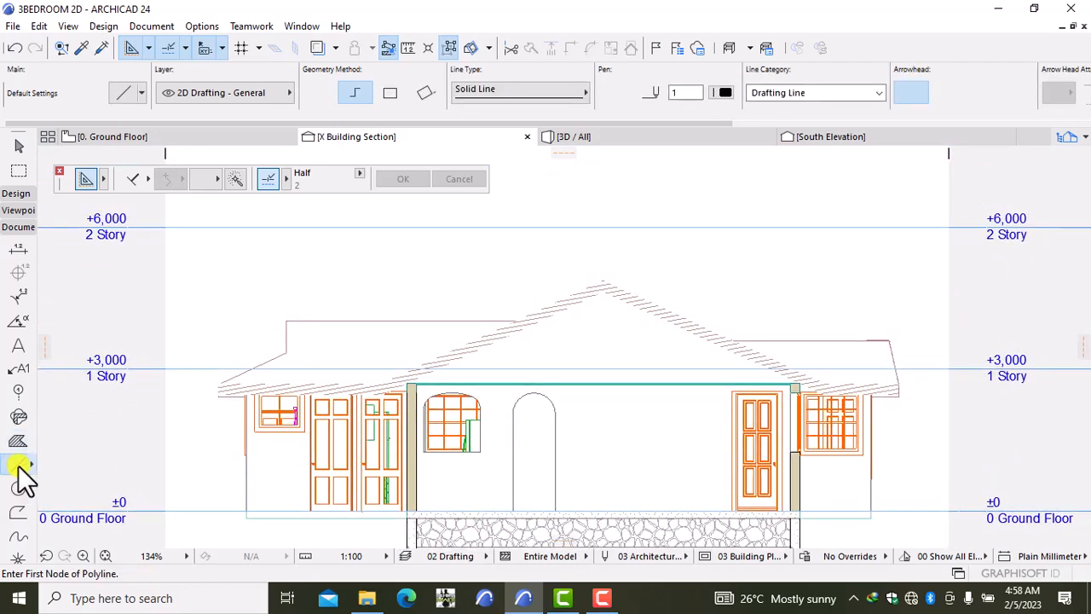
{"action": "scroll", "coordinate": [434, 346], "scroll_direction": "up", "scroll_amount": 5}
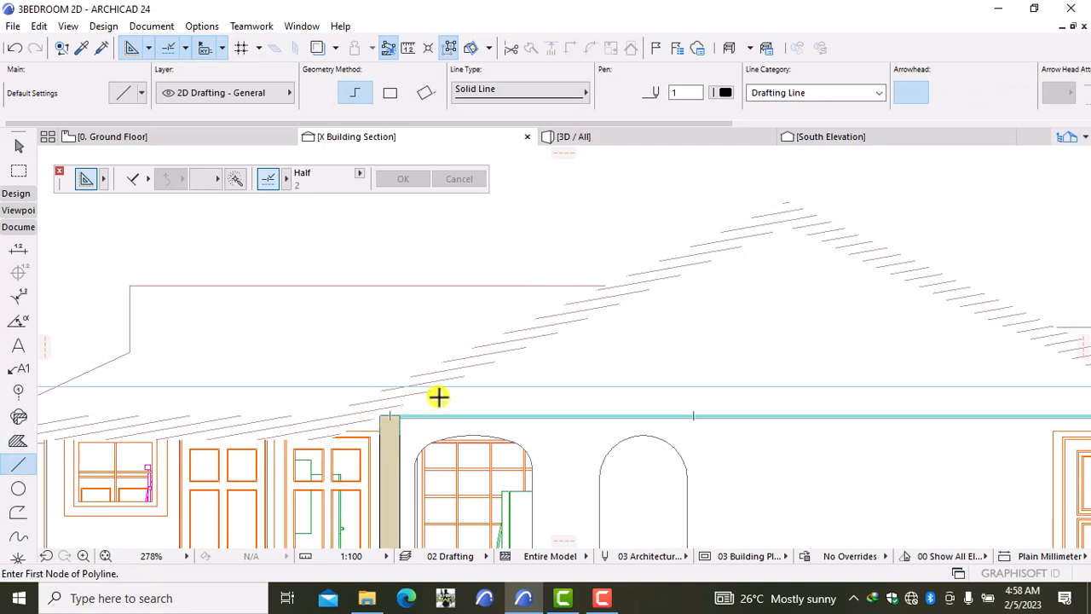
{"action": "scroll", "coordinate": [469, 403], "scroll_direction": "down", "scroll_amount": 3}
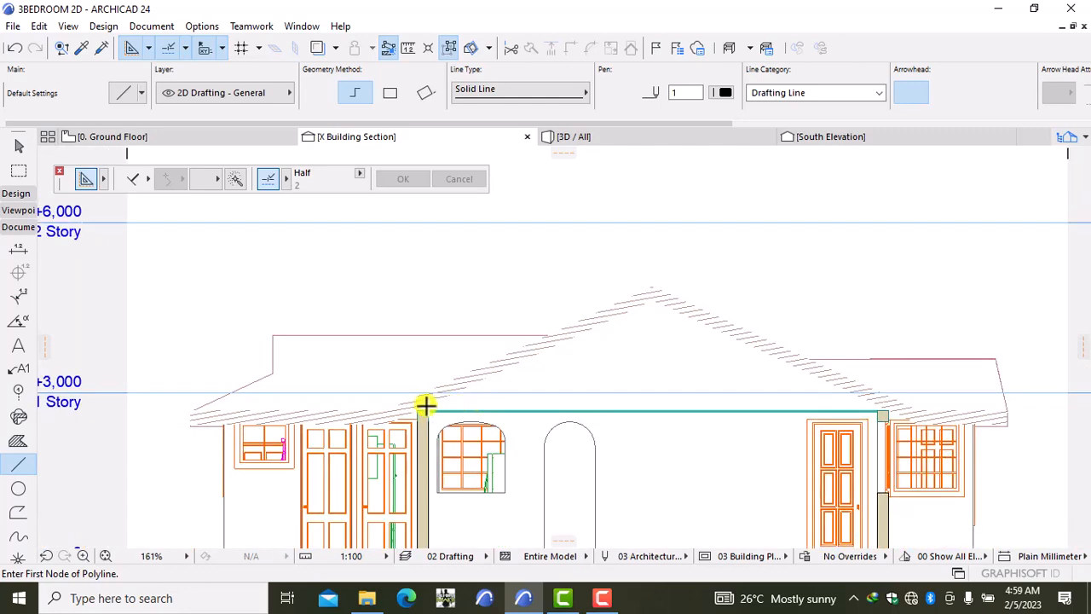
{"action": "scroll", "coordinate": [423, 404], "scroll_direction": "up", "scroll_amount": 2}
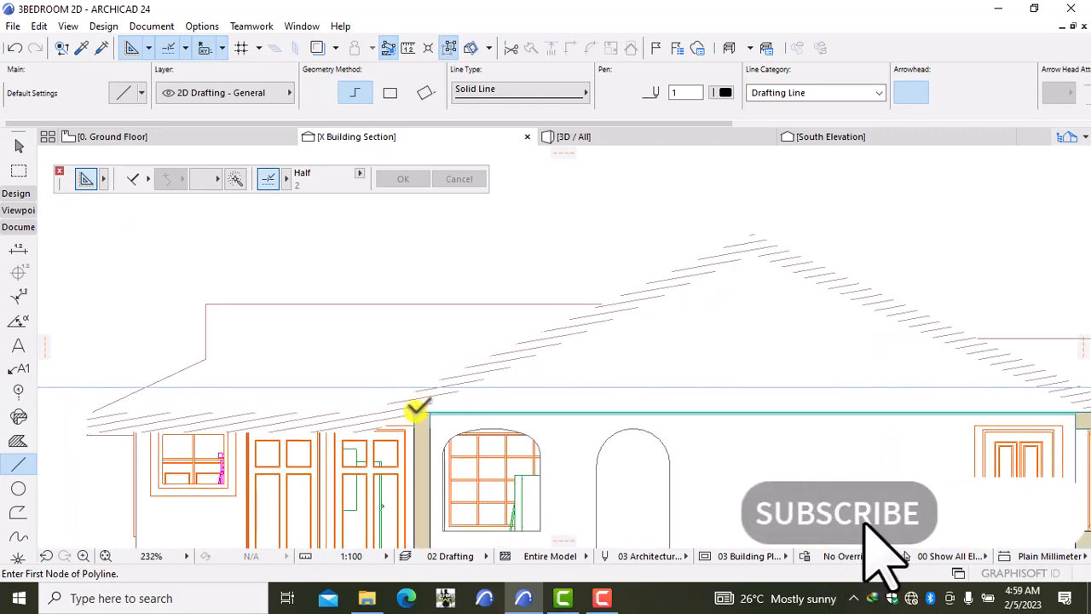
{"action": "left_click", "coordinate": [415, 411]}
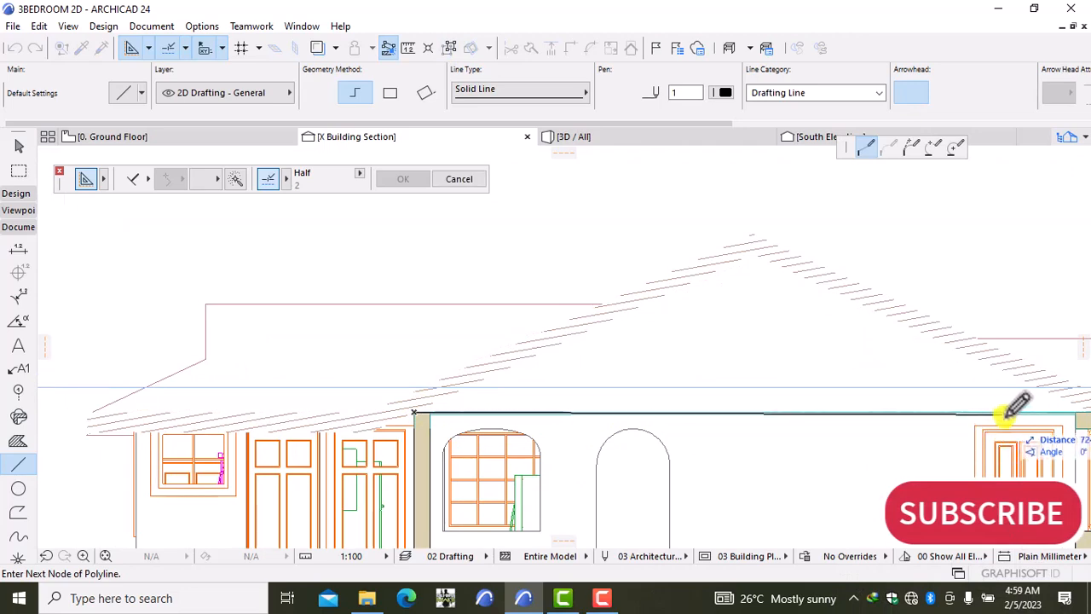
{"action": "middle_click_drag", "start_coordinate": [1029, 414], "coordinate": [911, 408]}
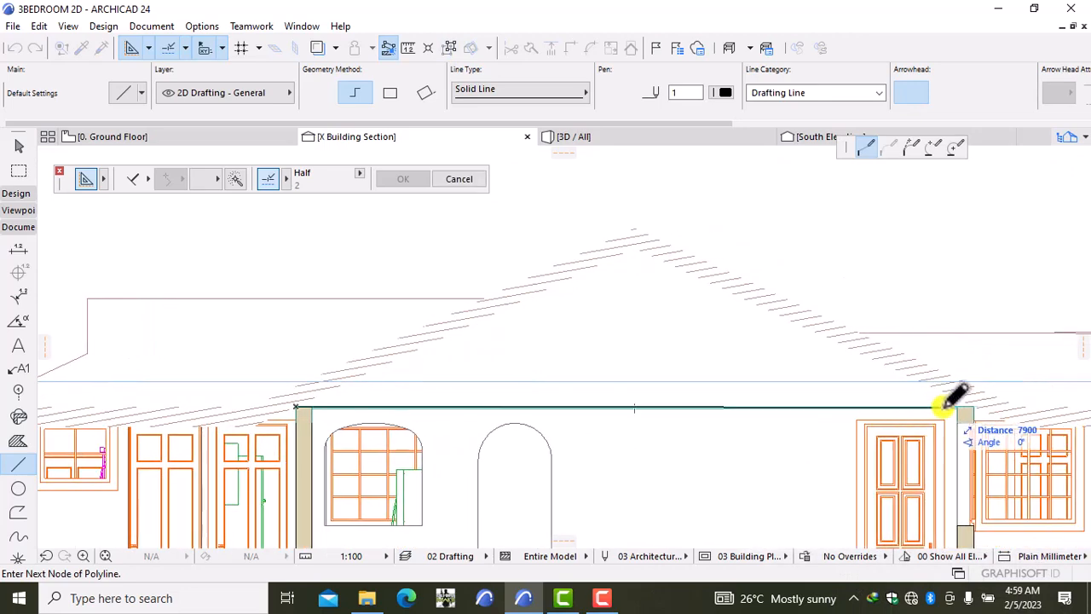
{"action": "left_click", "coordinate": [968, 410]}
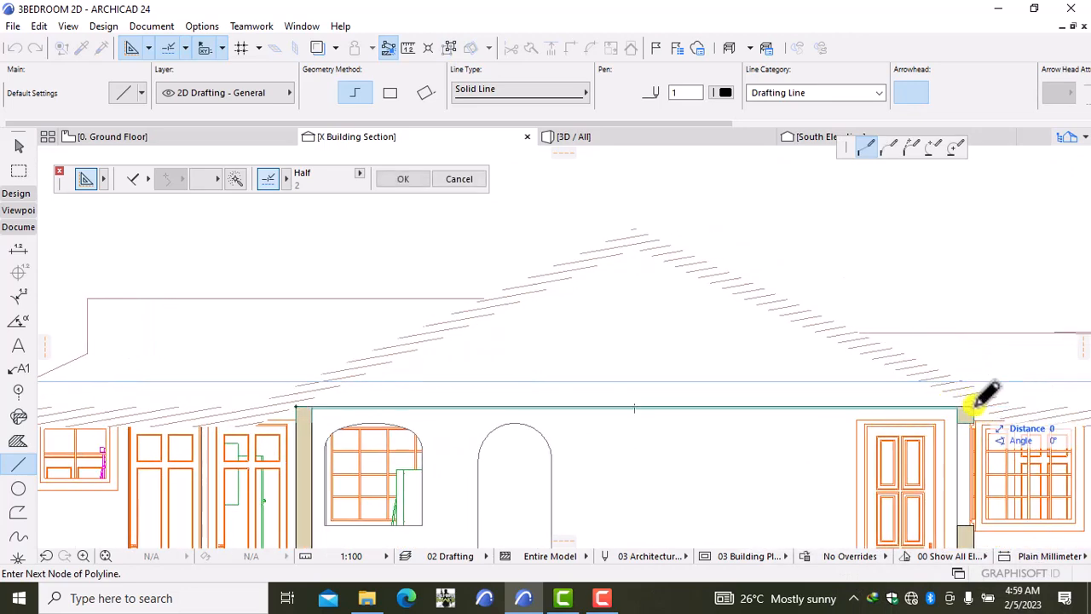
{"action": "left_click", "coordinate": [972, 409]}
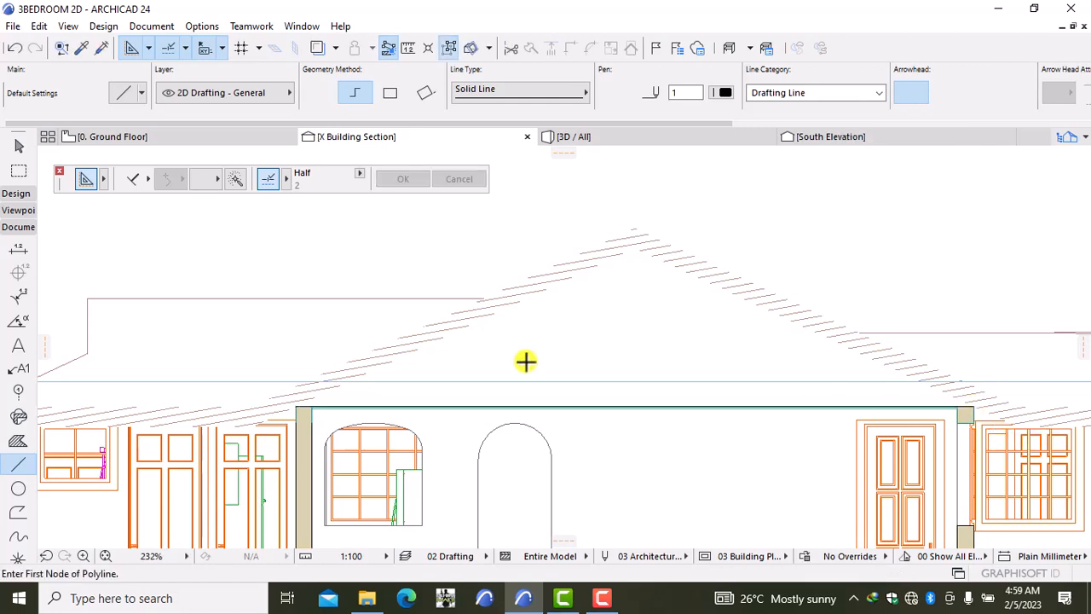
Step: Draw the rafter polyline from the left eave corner up to the peak and down to the right wall corner
{"action": "left_click", "coordinate": [296, 406]}
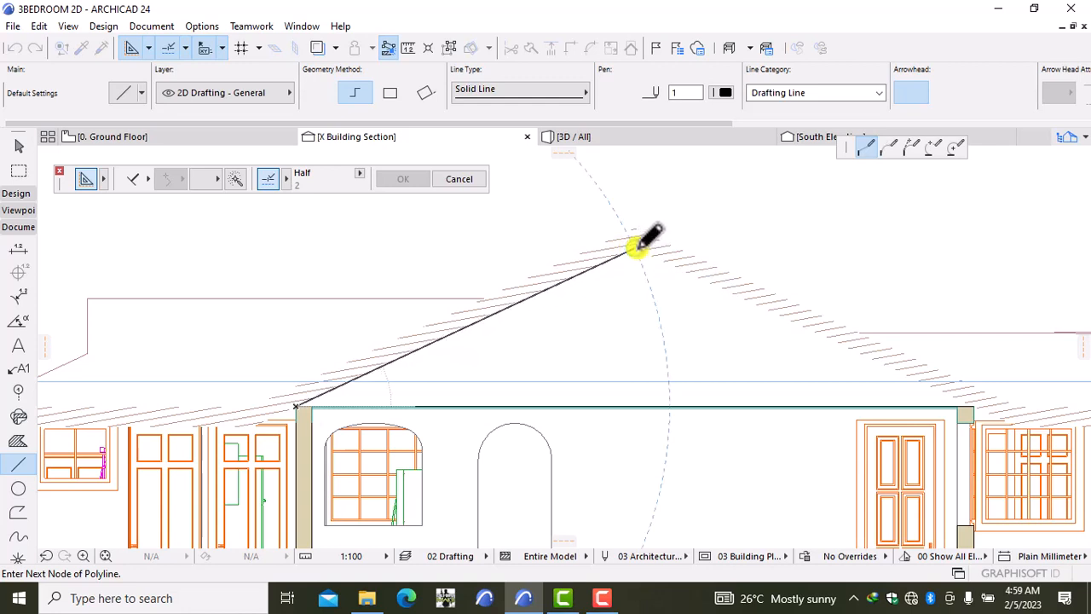
{"action": "left_click", "coordinate": [634, 248]}
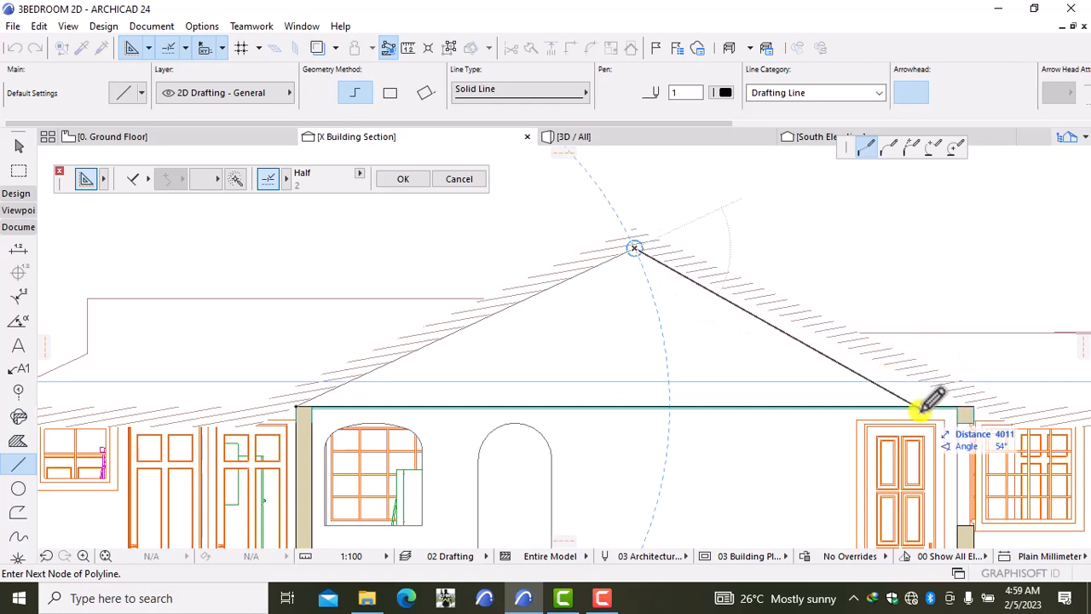
{"action": "double_click", "coordinate": [969, 406]}
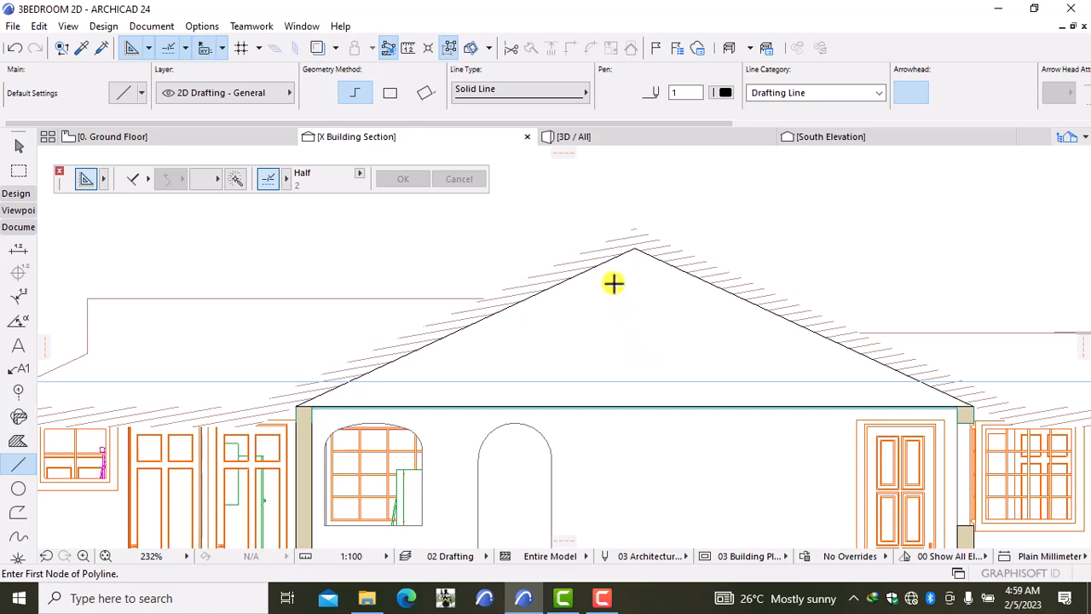
{"action": "left_click", "coordinate": [635, 248]}
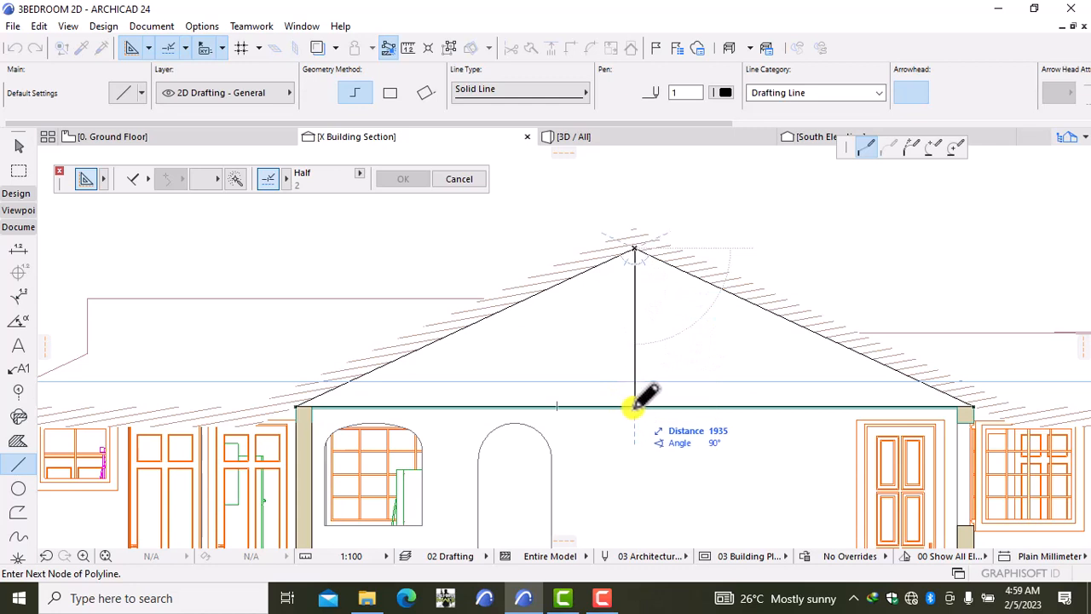
Step: End the king post line on the tie beam directly below the peak, then inspect its base
{"action": "left_click", "coordinate": [635, 407]}
{"action": "left_click", "coordinate": [634, 407]}
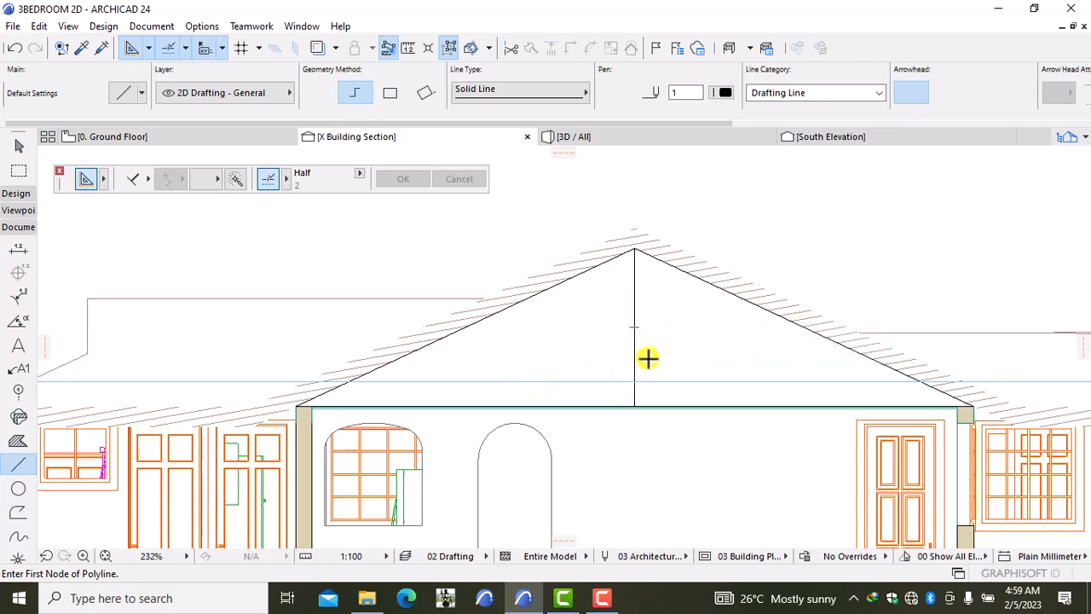
{"action": "scroll", "coordinate": [622, 359], "scroll_direction": "down", "scroll_amount": 3}
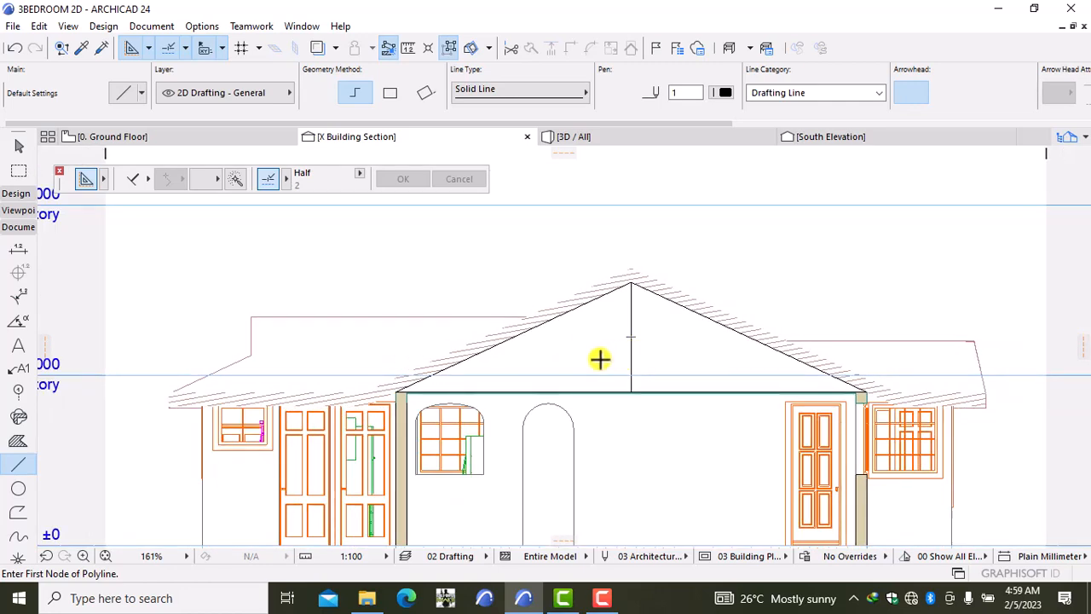
{"action": "middle_click_drag", "start_coordinate": [600, 359], "coordinate": [579, 415]}
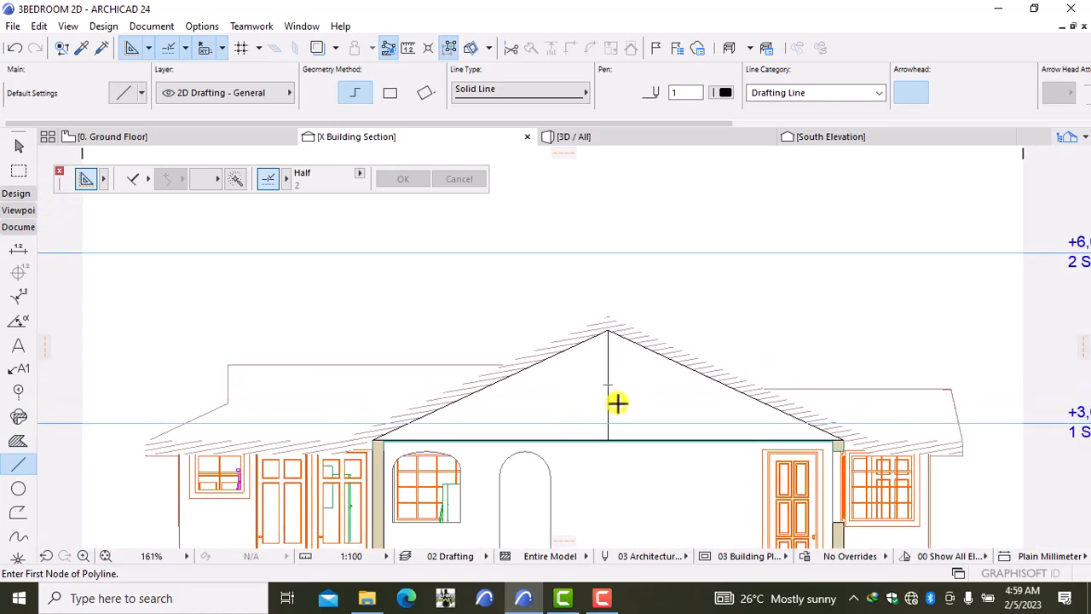
{"action": "scroll", "coordinate": [619, 405], "scroll_direction": "up", "scroll_amount": 2}
{"action": "scroll", "coordinate": [617, 403], "scroll_direction": "up", "scroll_amount": 1}
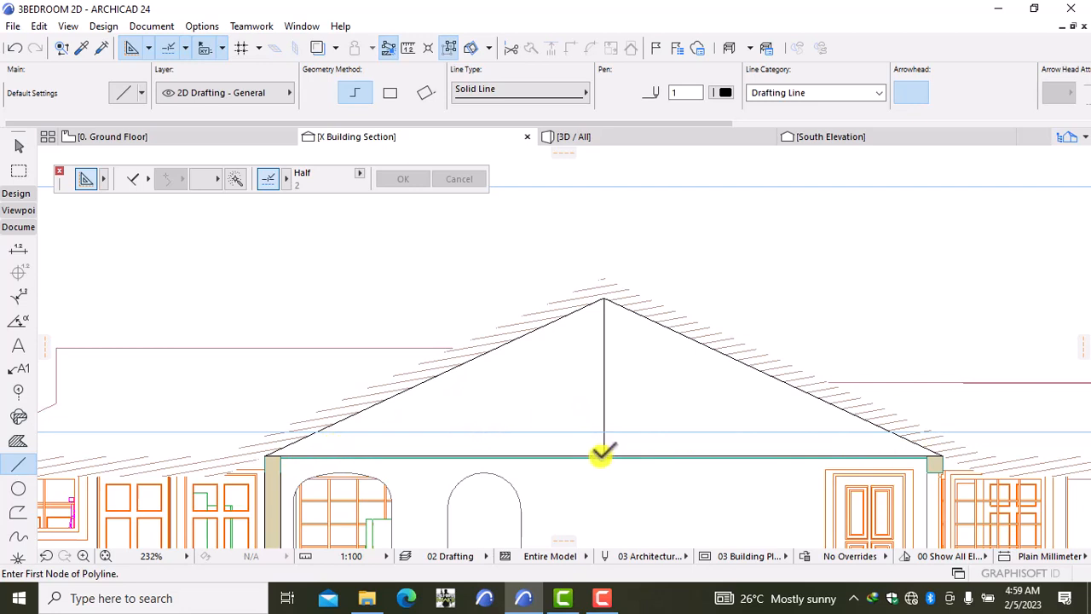
{"action": "scroll", "coordinate": [601, 454], "scroll_direction": "up", "scroll_amount": 3}
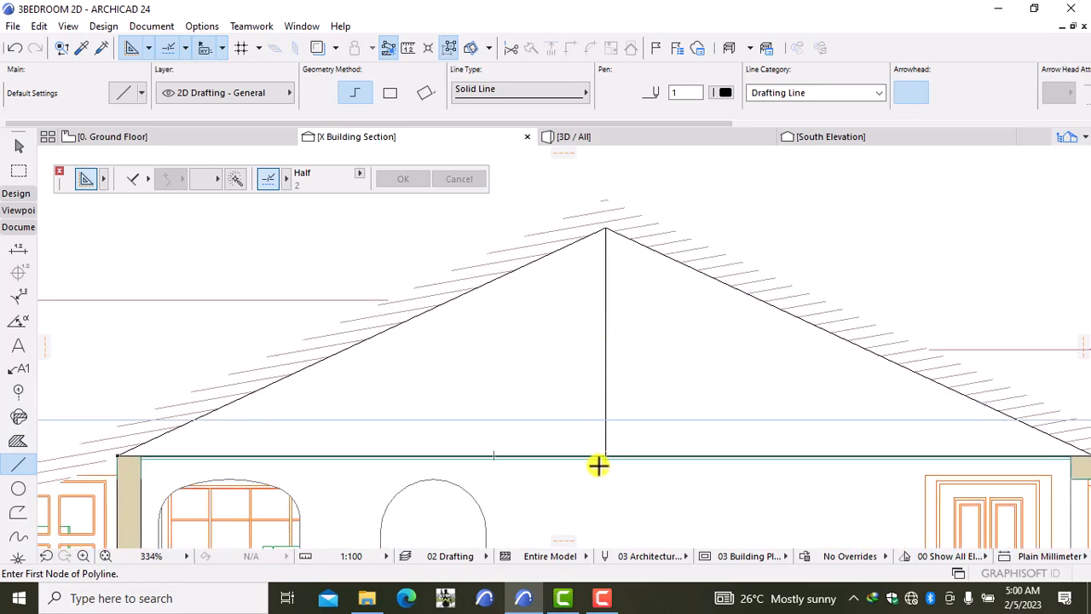
{"action": "scroll", "coordinate": [600, 469], "scroll_direction": "up", "scroll_amount": 2}
{"action": "scroll", "coordinate": [584, 402], "scroll_direction": "down", "scroll_amount": 7}
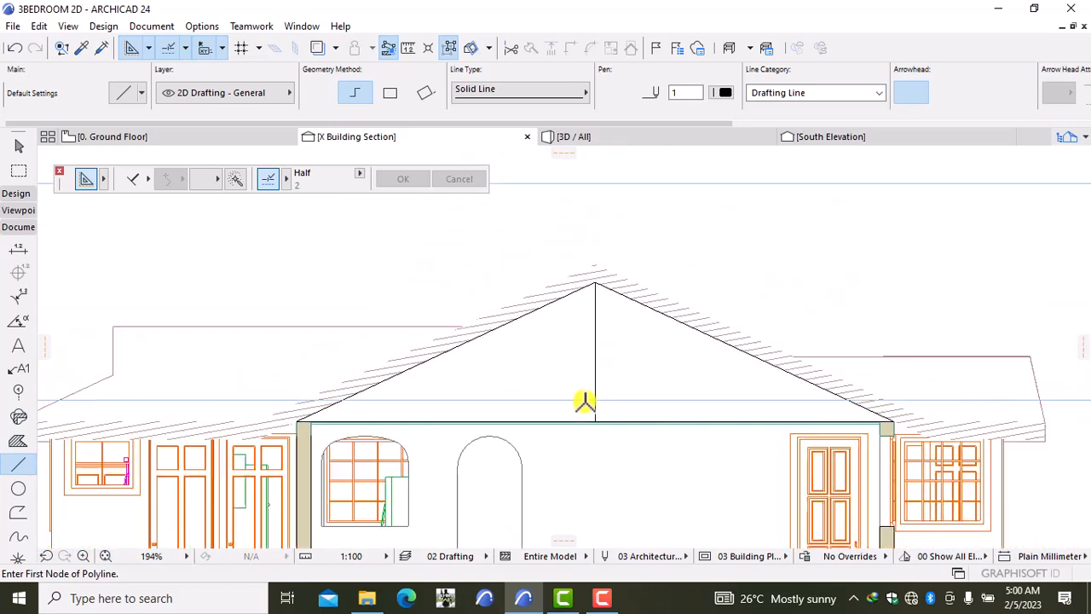
{"action": "scroll", "coordinate": [506, 409], "scroll_direction": "up", "scroll_amount": 6}
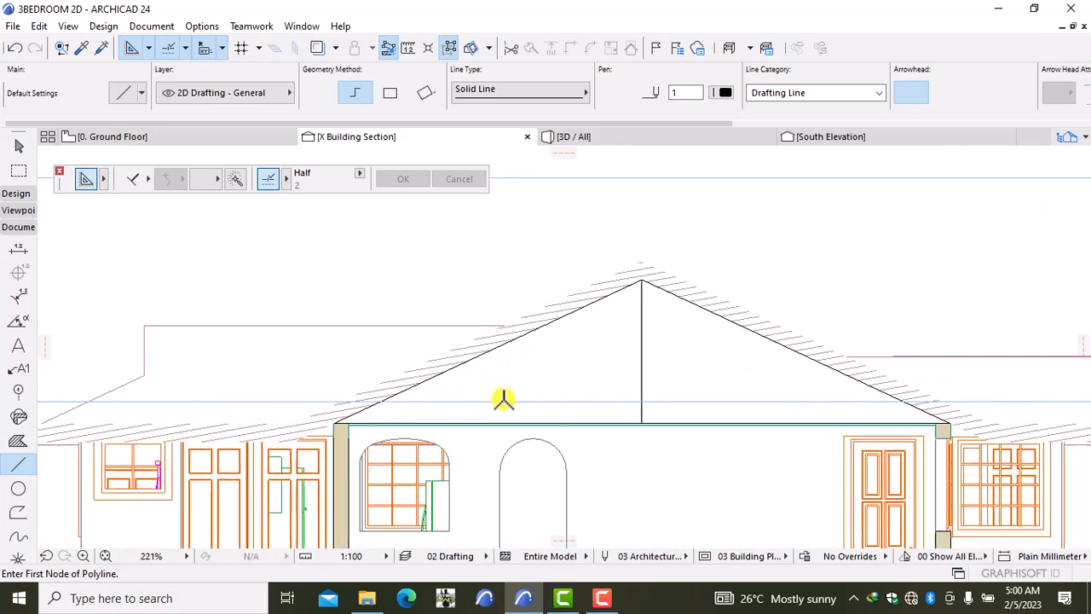
{"action": "middle_click_drag", "start_coordinate": [724, 376], "coordinate": [594, 377]}
{"action": "scroll", "coordinate": [594, 378], "scroll_direction": "up", "scroll_amount": 1}
{"action": "scroll", "coordinate": [655, 407], "scroll_direction": "down", "scroll_amount": 2}
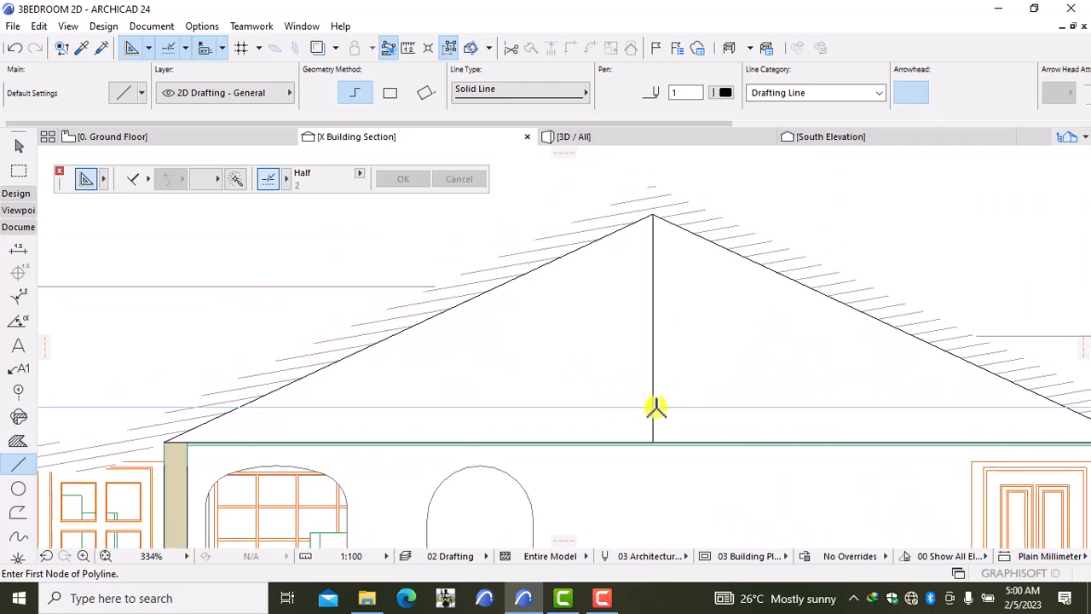
Step: Shift the vertical king post line by 50
{"action": "left_click", "coordinate": [654, 351], "text": "shift"}
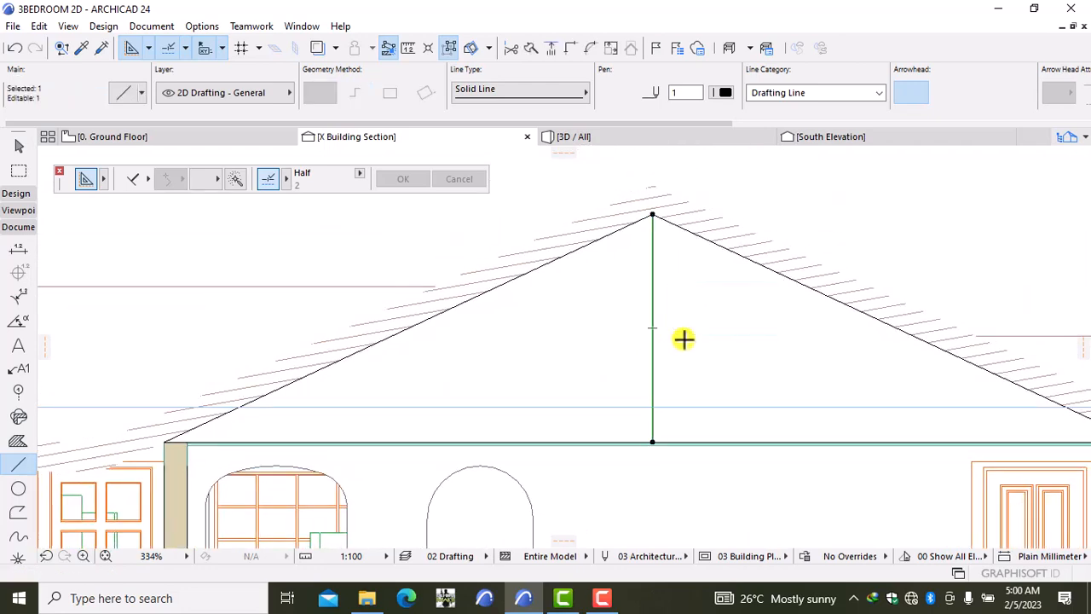
{"action": "key", "text": "ctrl+d"}
{"action": "left_click", "coordinate": [684, 339]}
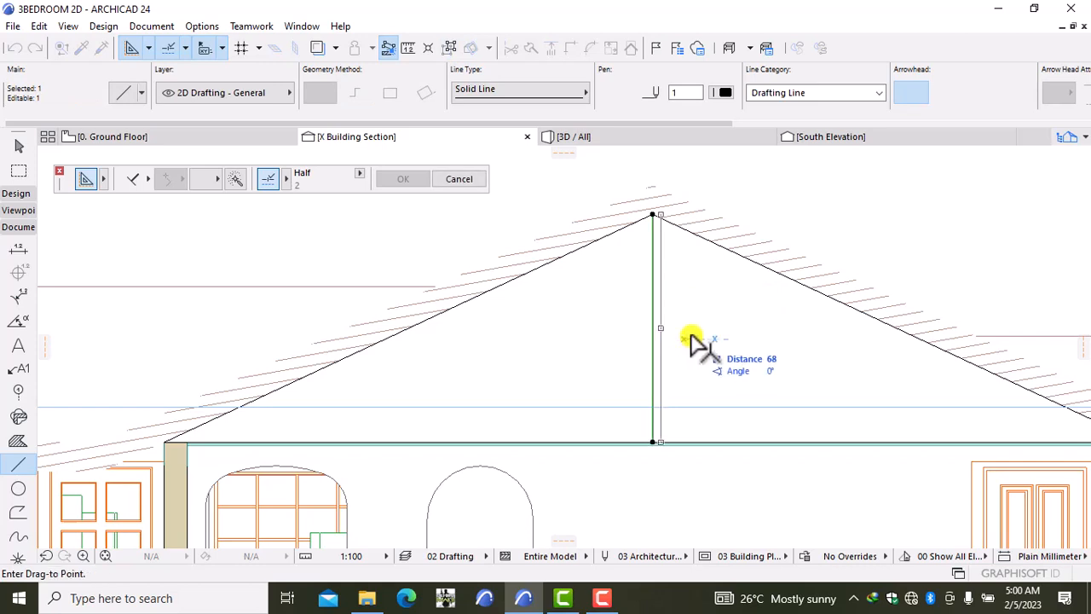
{"action": "type", "text": "50"}
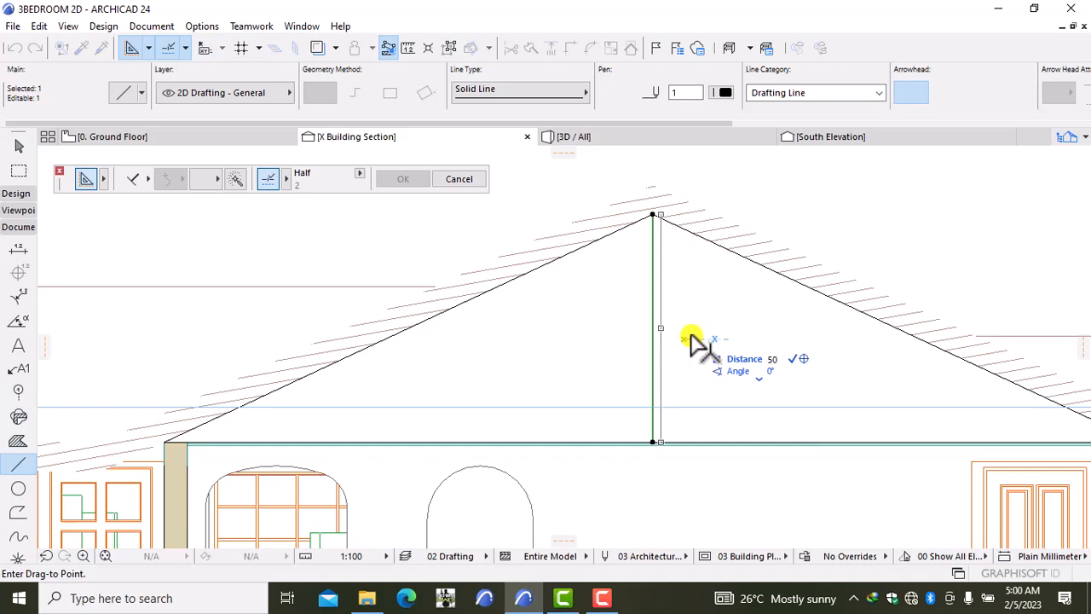
{"action": "key", "text": "Return"}
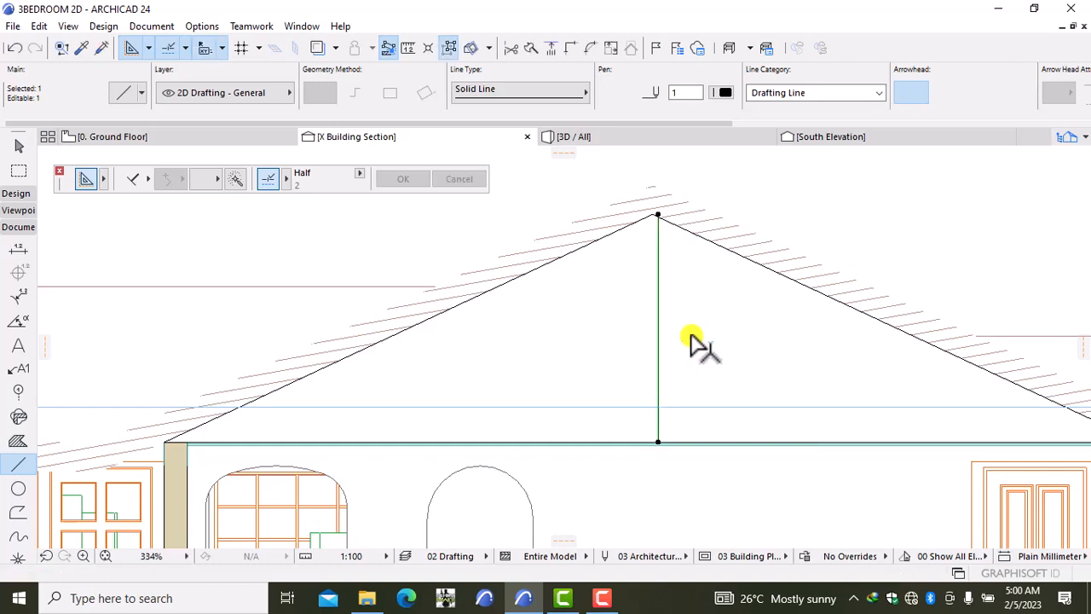
Step: Place a parallel copy of the king post line 100 away from it
{"action": "key", "text": "ctrl+d"}
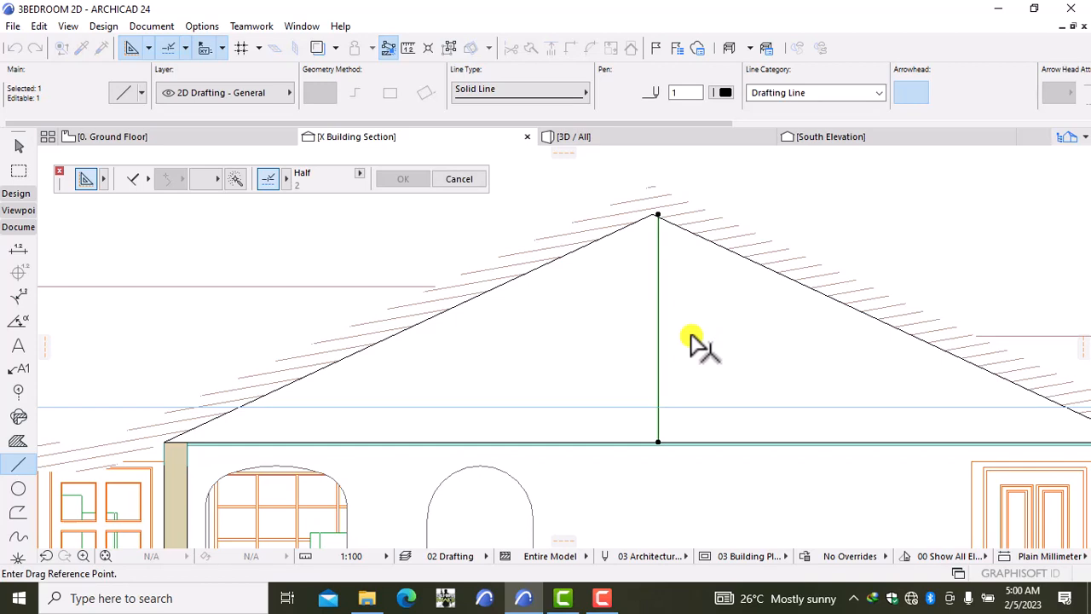
{"action": "left_click", "coordinate": [691, 339]}
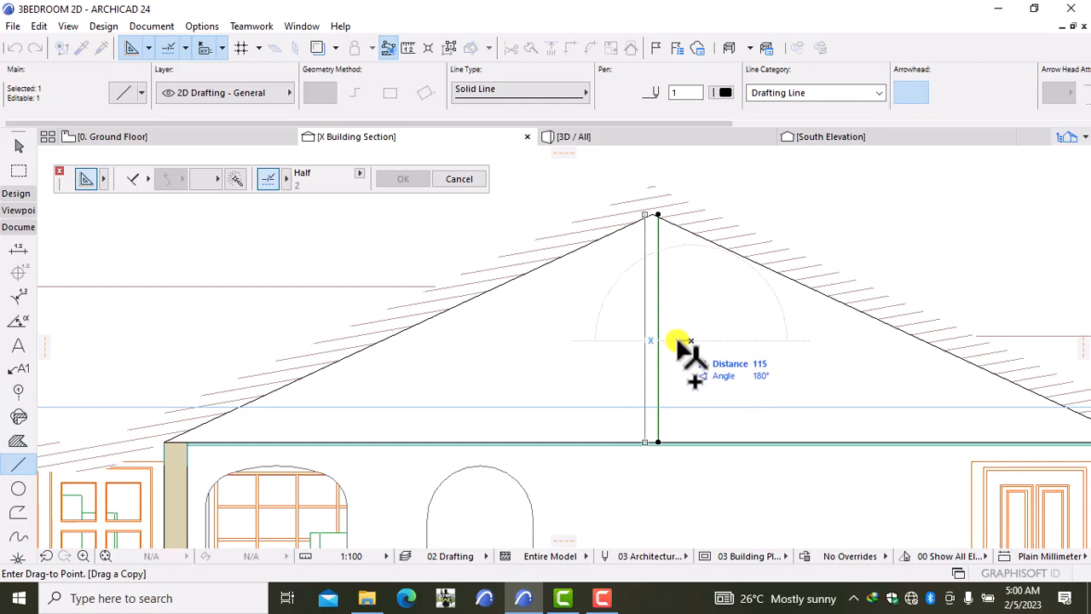
{"action": "type", "text": "100"}
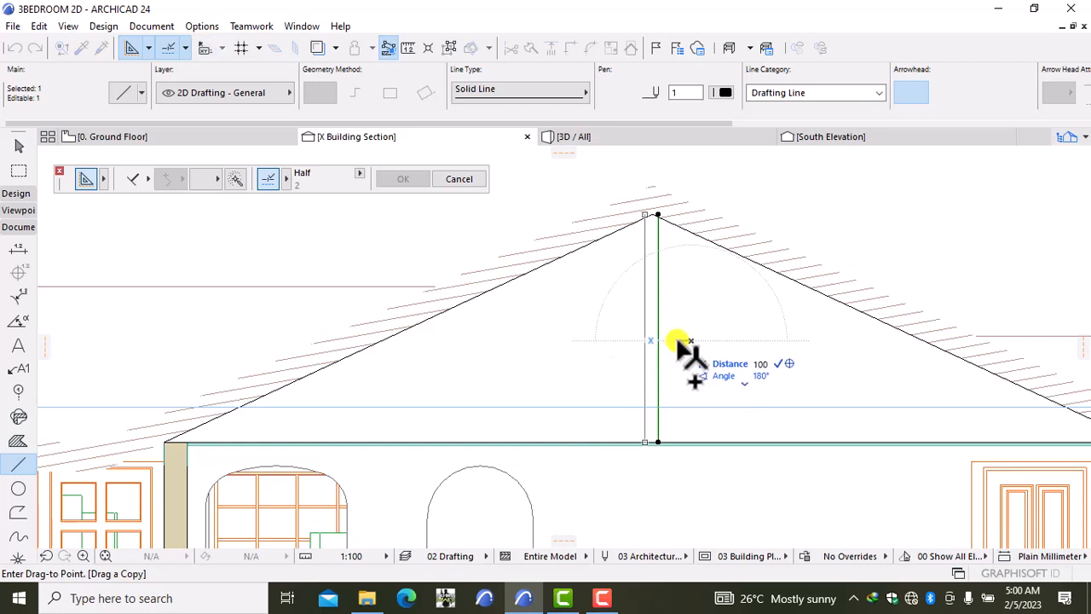
{"action": "key", "text": "Return"}
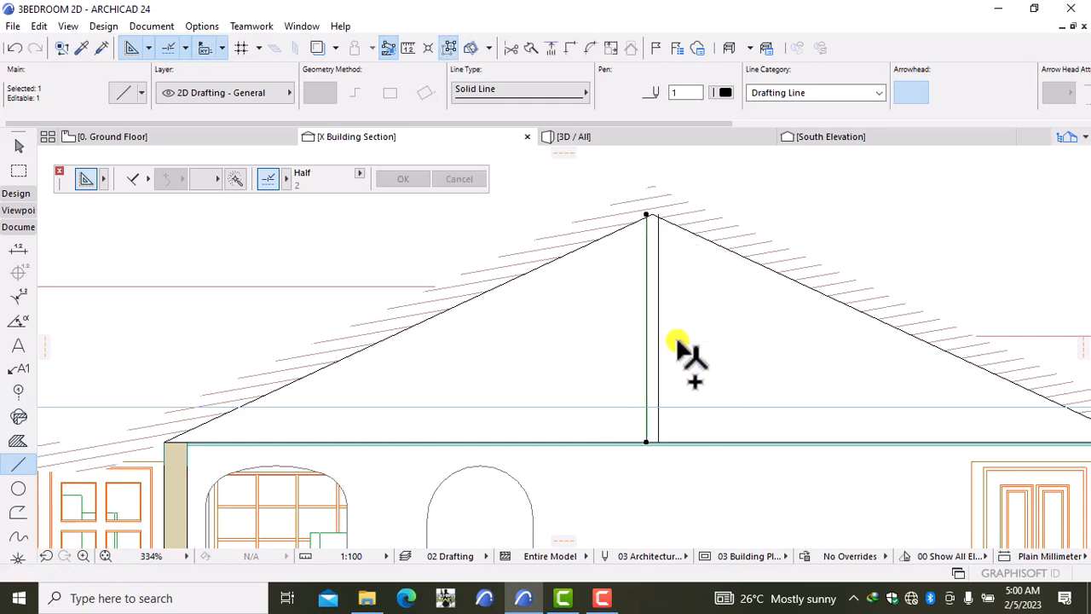
{"action": "key", "text": "Escape"}
Step: Trim the tops of both king post lines so they end on the roof slope lines
{"action": "scroll", "coordinate": [640, 223], "scroll_direction": "up", "scroll_amount": 6}
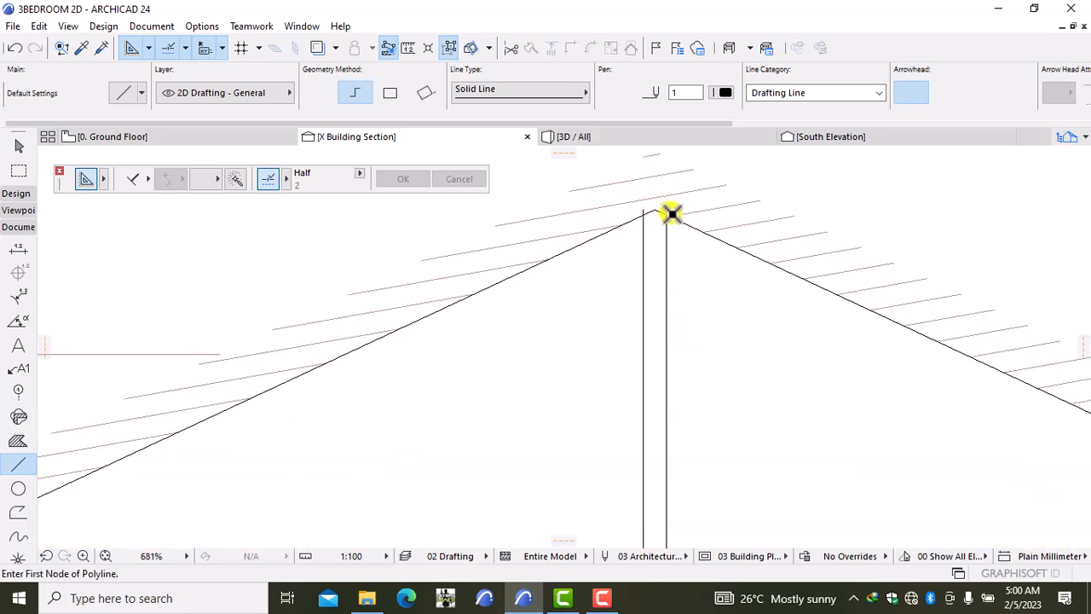
{"action": "scroll", "coordinate": [646, 320], "scroll_direction": "up", "scroll_amount": 4}
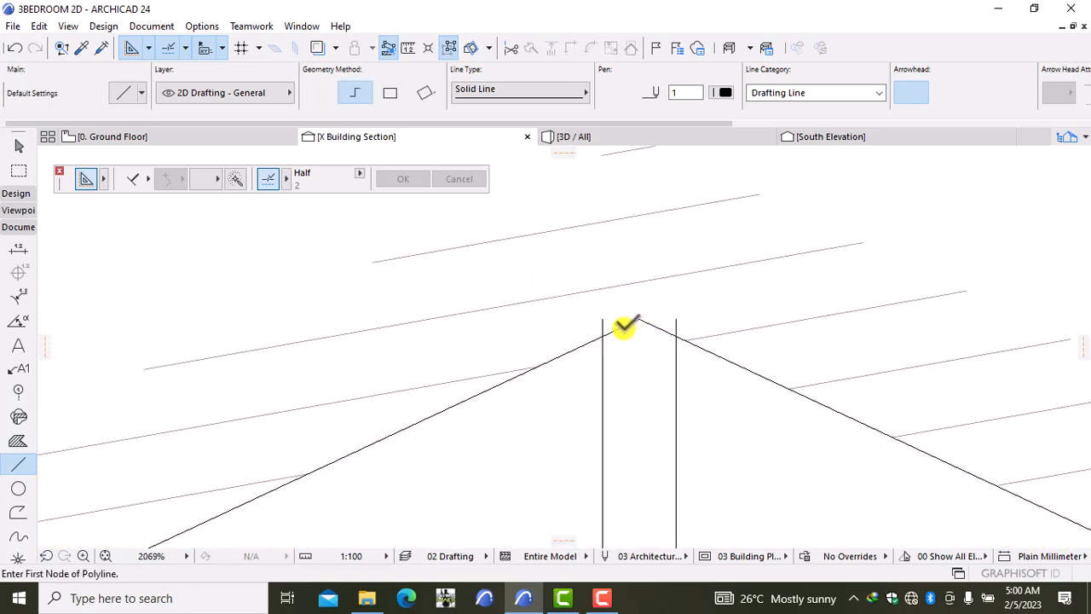
{"action": "key", "text": "space"}
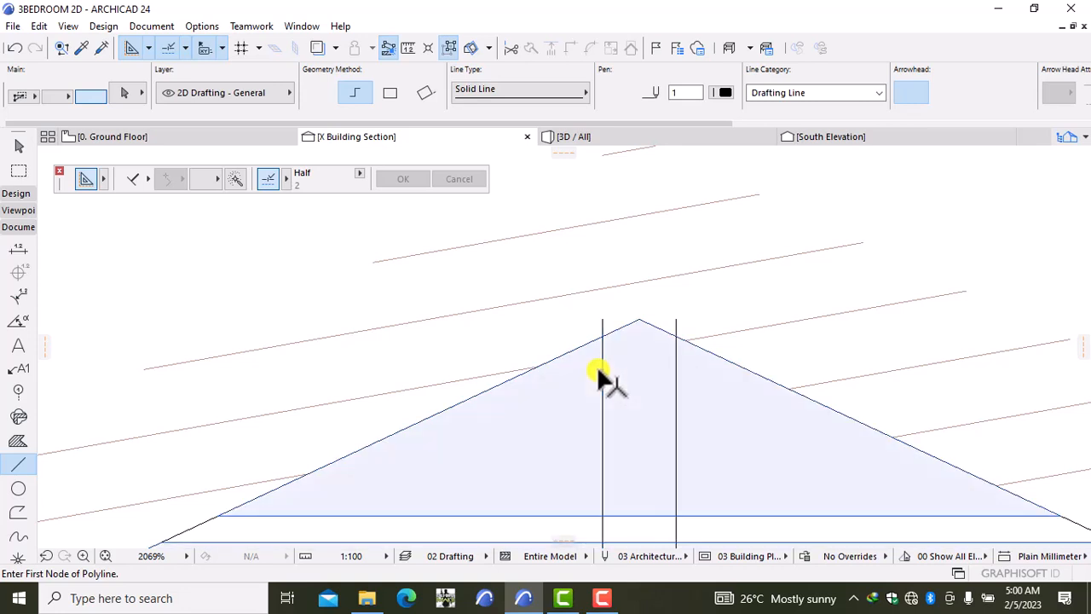
{"action": "left_click", "coordinate": [600, 362], "text": "shift"}
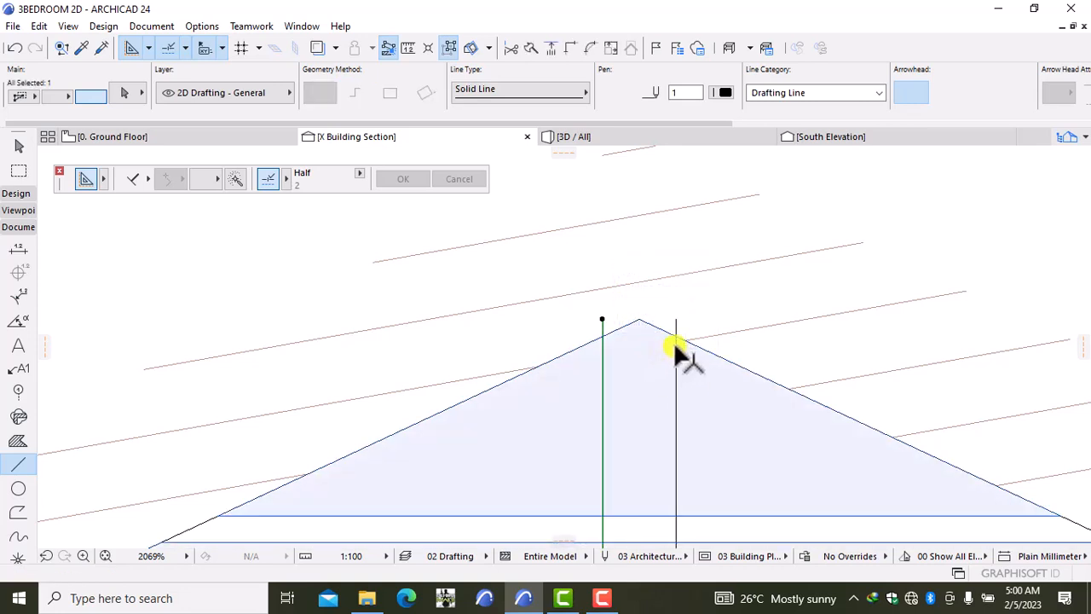
{"action": "left_click", "coordinate": [678, 337], "text": "shift"}
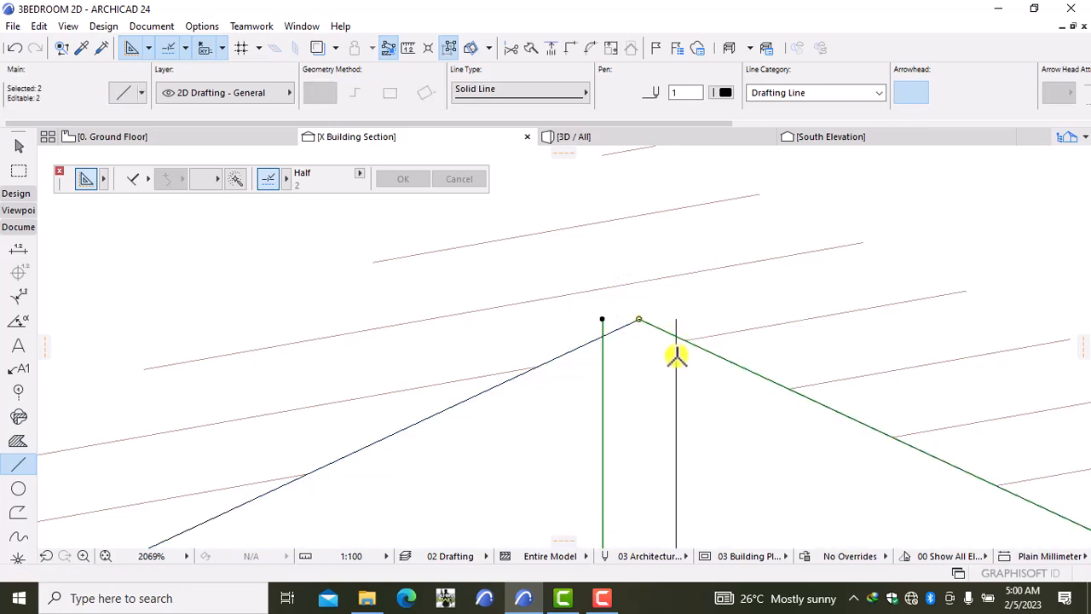
{"action": "key", "text": "Escape"}
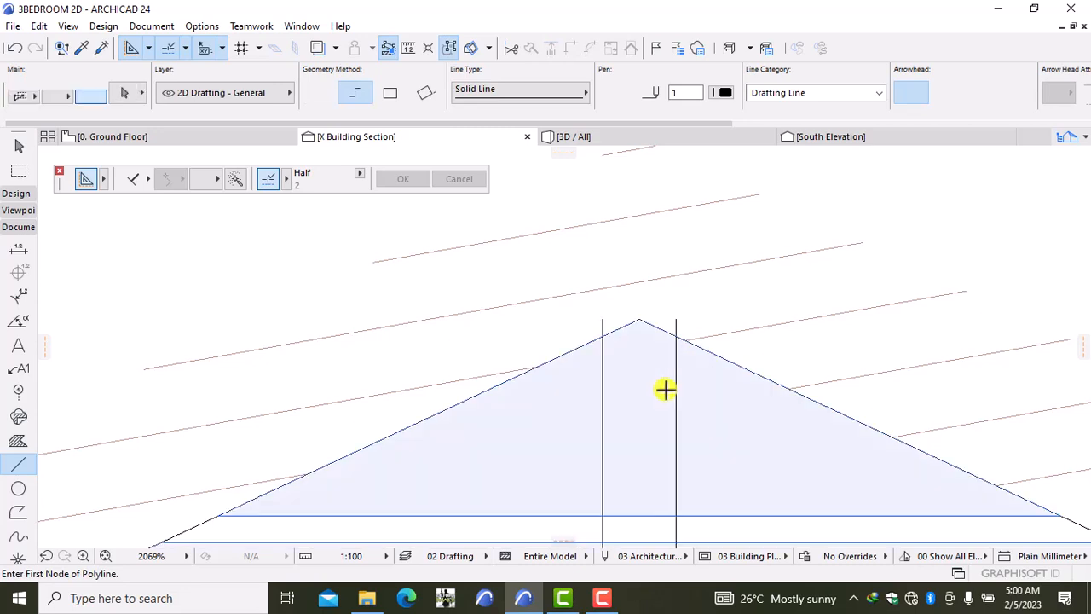
{"action": "left_click", "coordinate": [676, 385]}
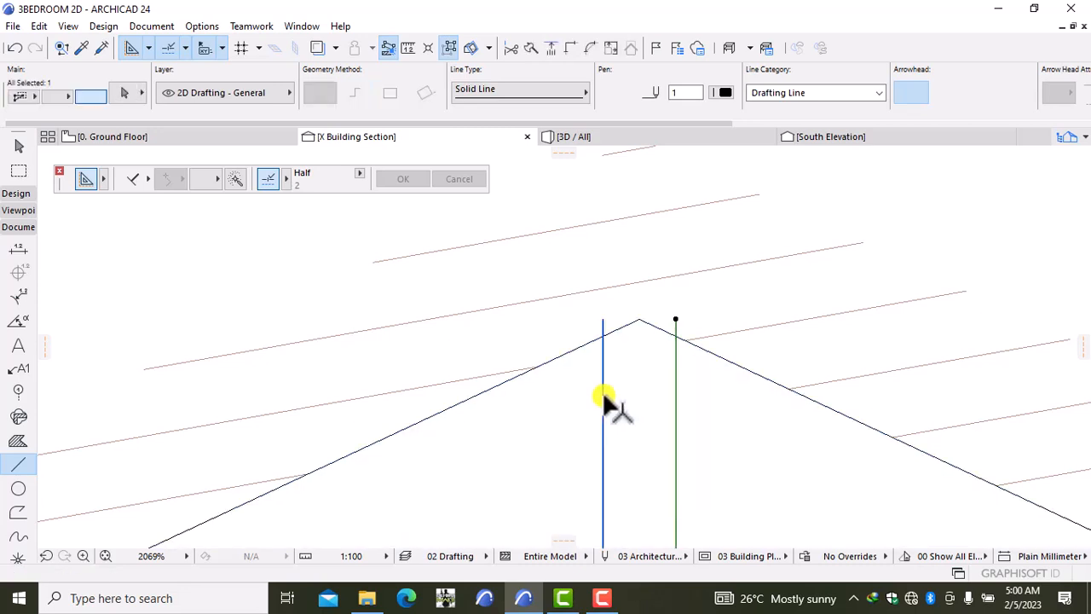
{"action": "left_click", "coordinate": [602, 396], "text": "shift"}
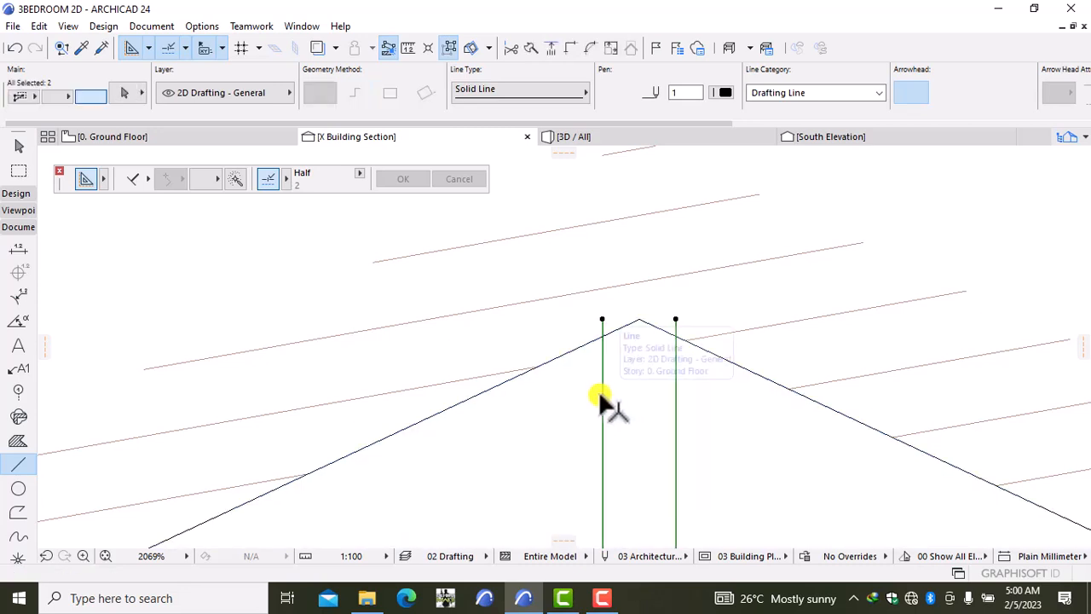
{"action": "left_click", "coordinate": [603, 319]}
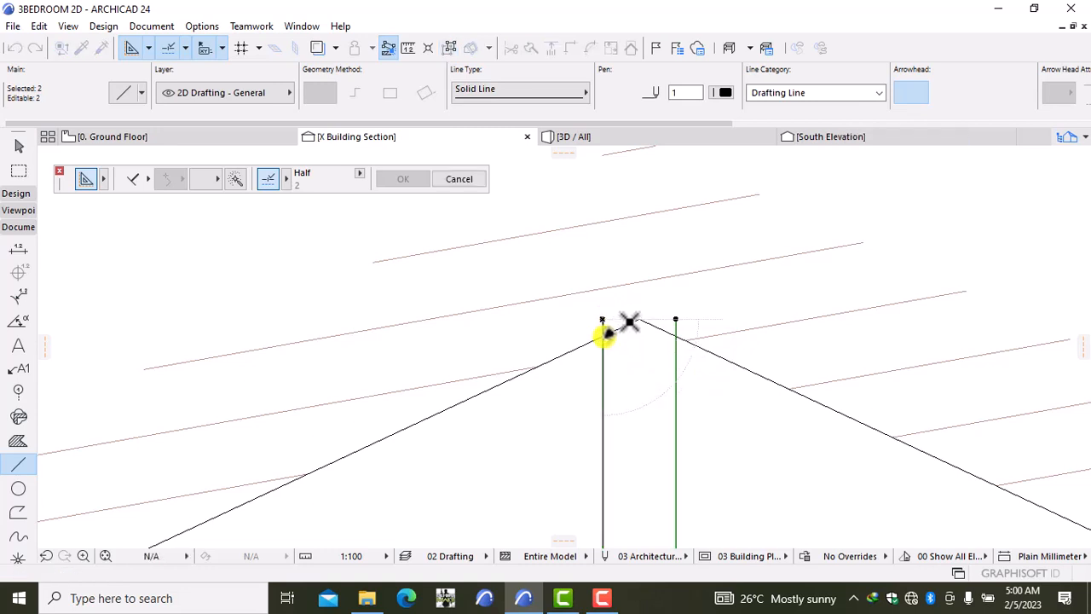
{"action": "left_click", "coordinate": [679, 320]}
{"action": "left_click", "coordinate": [679, 319]}
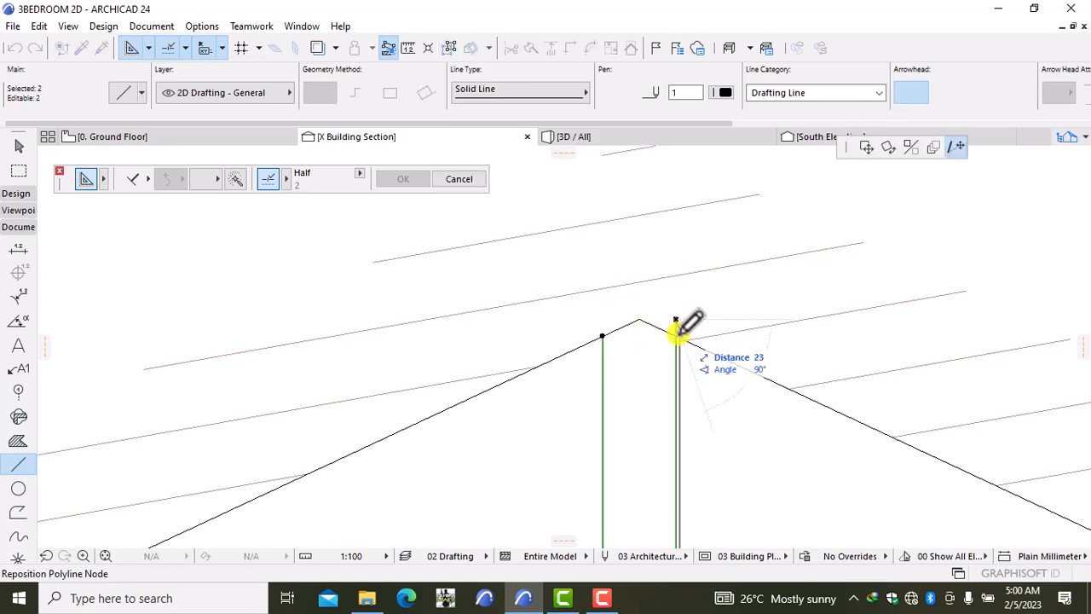
{"action": "key", "text": "Escape"}
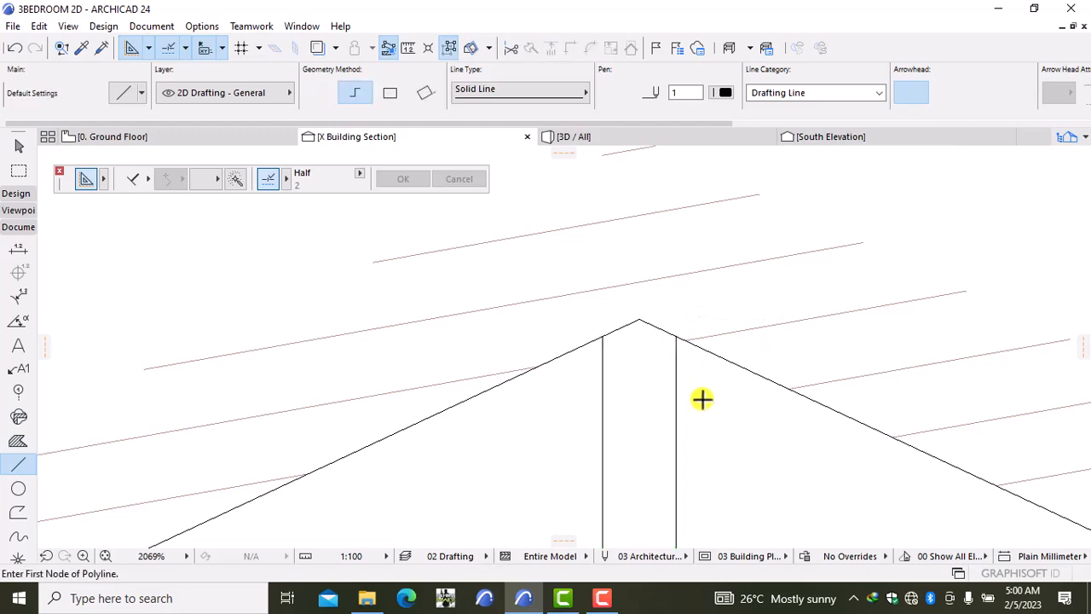
Step: Draw a 45° strut from the king post base up to the right roof slope
{"action": "scroll", "coordinate": [702, 398], "scroll_direction": "up", "scroll_amount": 5}
{"action": "middle_click_drag", "start_coordinate": [682, 384], "coordinate": [646, 188]}
{"action": "scroll", "coordinate": [664, 290], "scroll_direction": "down", "scroll_amount": 6}
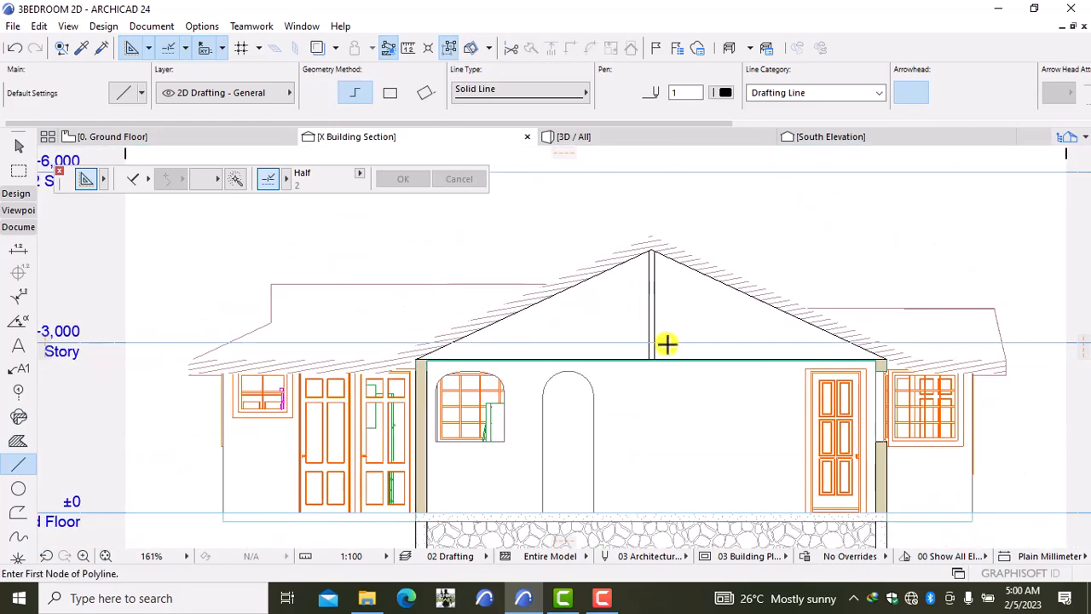
{"action": "scroll", "coordinate": [667, 345], "scroll_direction": "up", "scroll_amount": 3}
{"action": "scroll", "coordinate": [662, 348], "scroll_direction": "up", "scroll_amount": 3}
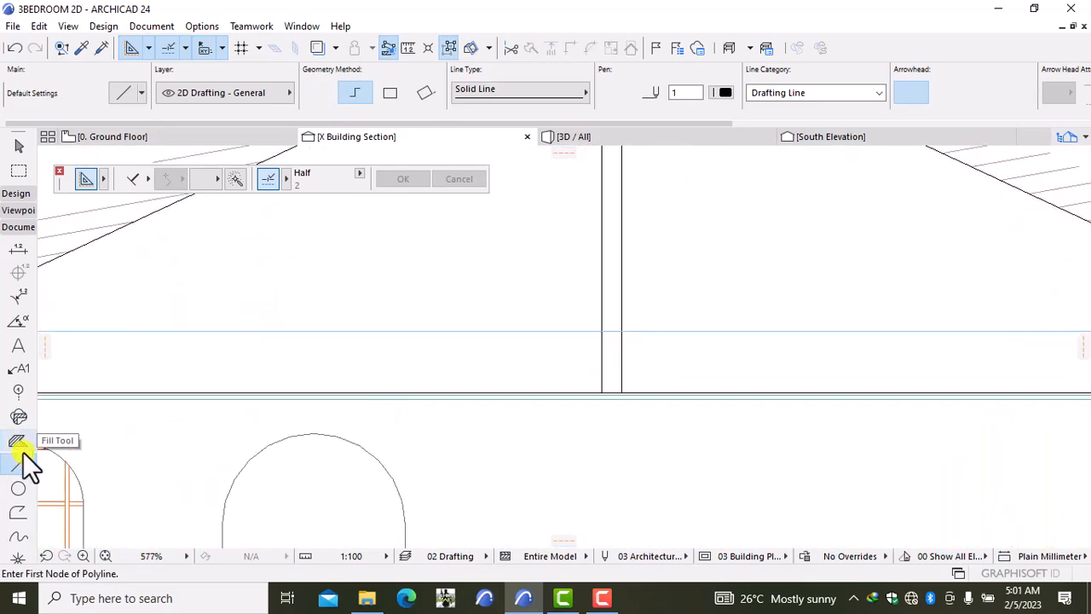
{"action": "scroll", "coordinate": [606, 299], "scroll_direction": "down", "scroll_amount": 3}
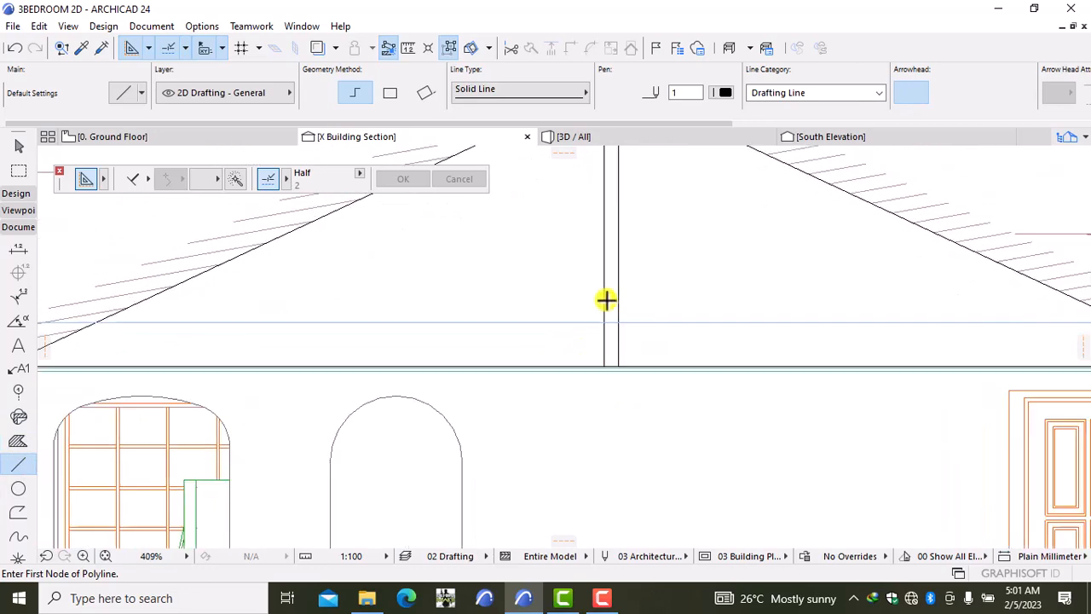
{"action": "middle_click_drag", "start_coordinate": [606, 303], "coordinate": [592, 316]}
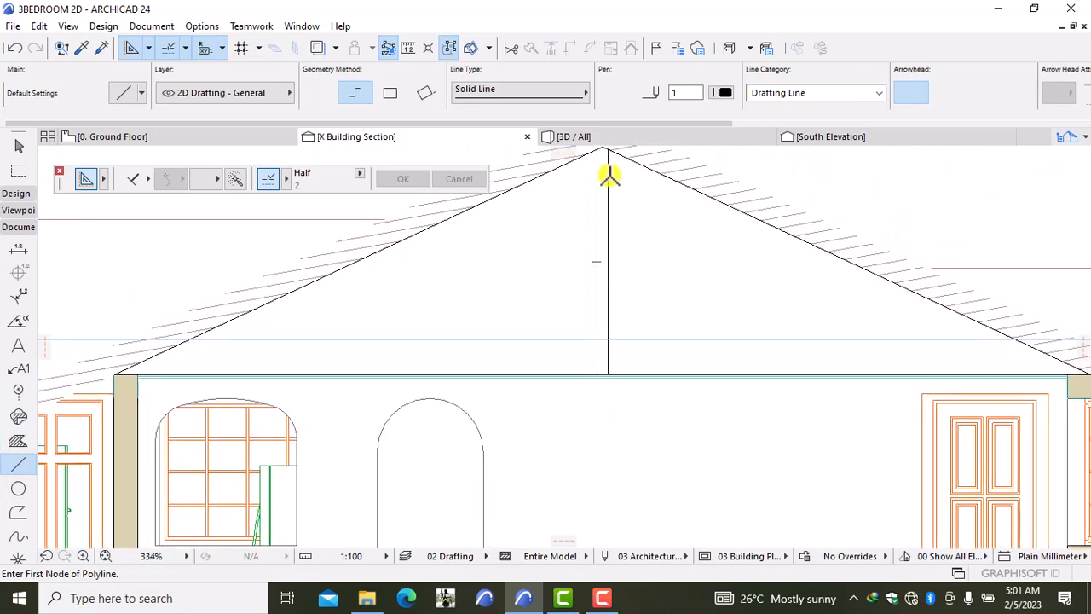
{"action": "scroll", "coordinate": [602, 353], "scroll_direction": "up", "scroll_amount": 3}
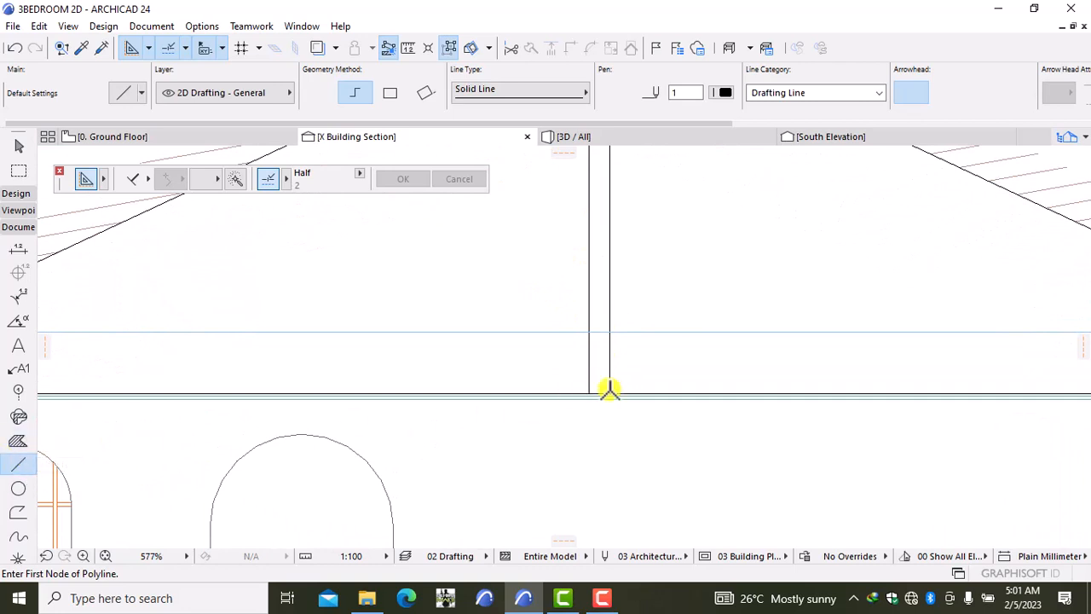
{"action": "left_click", "coordinate": [609, 393]}
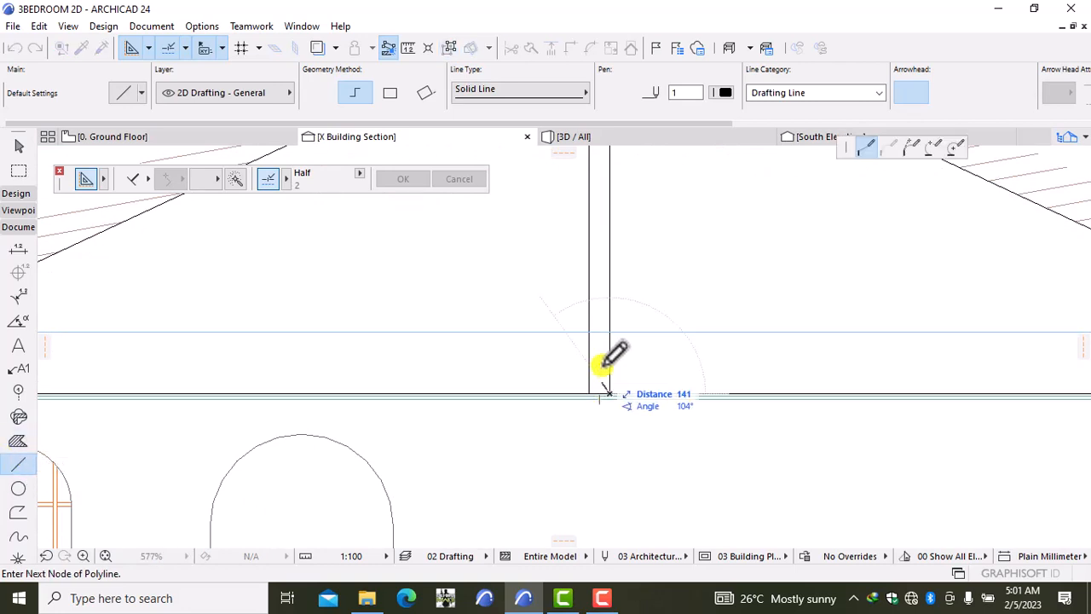
{"action": "scroll", "coordinate": [665, 285], "scroll_direction": "down", "scroll_amount": 1}
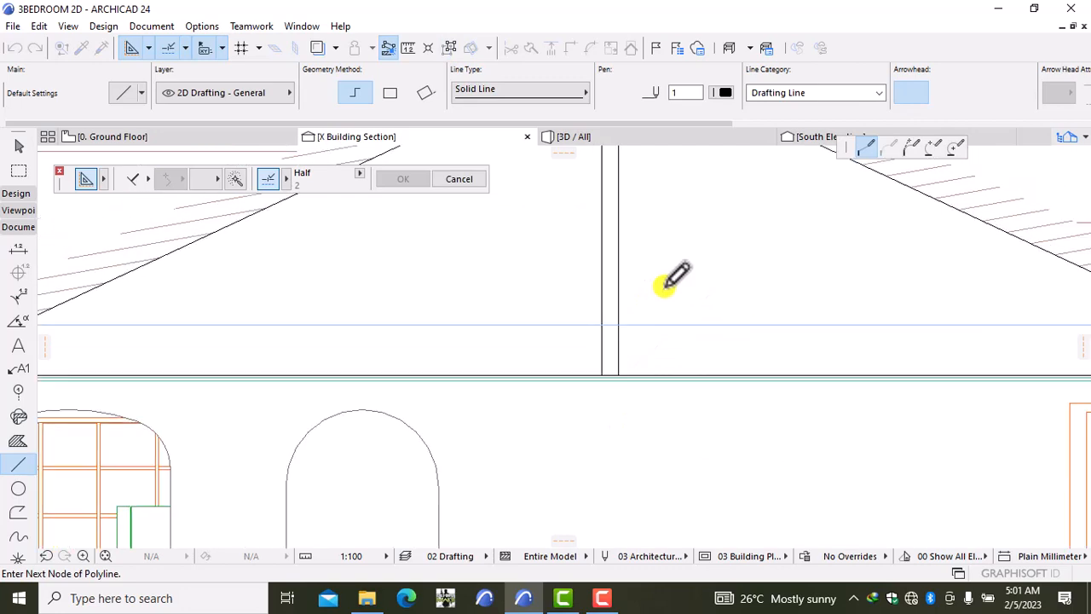
{"action": "middle_click_drag", "start_coordinate": [672, 281], "coordinate": [607, 341]}
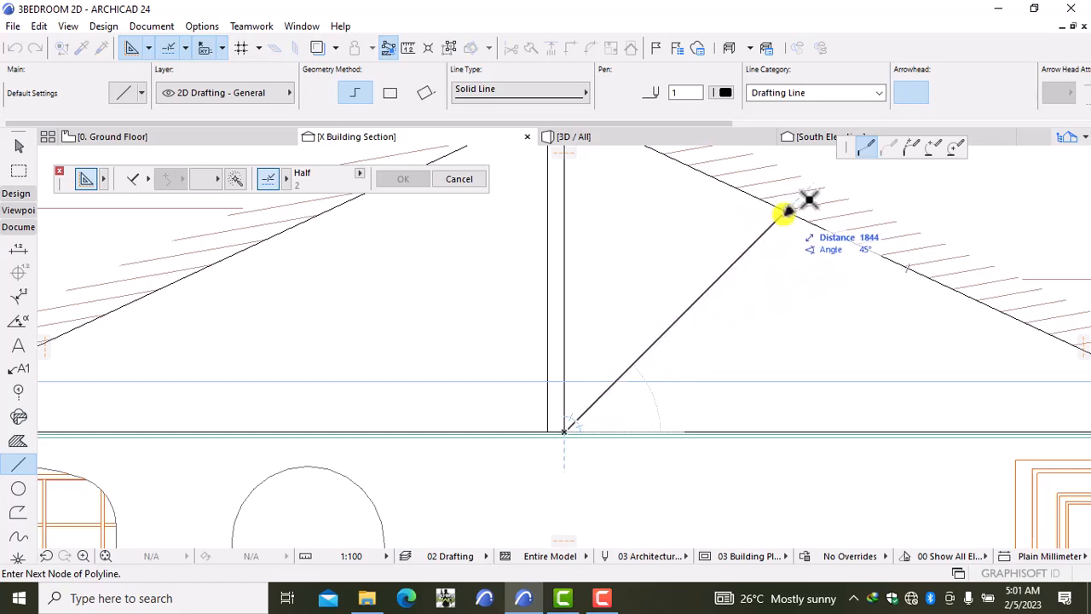
{"action": "left_click", "coordinate": [784, 211]}
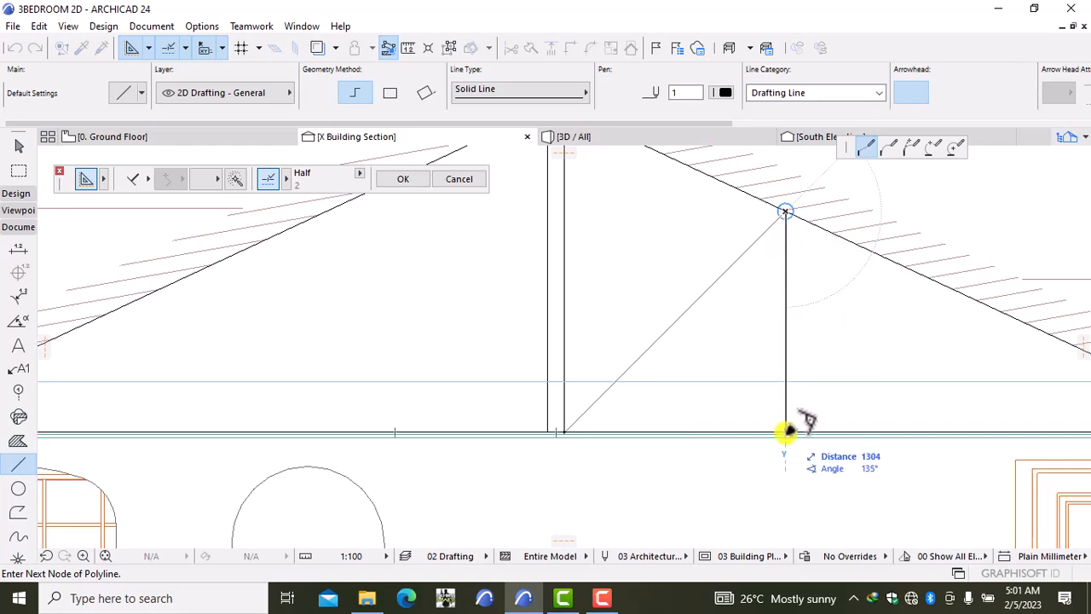
Step: Drop a vertical web from the rafter straight down to the ceiling line
{"action": "scroll", "coordinate": [786, 431], "scroll_direction": "up", "scroll_amount": 2}
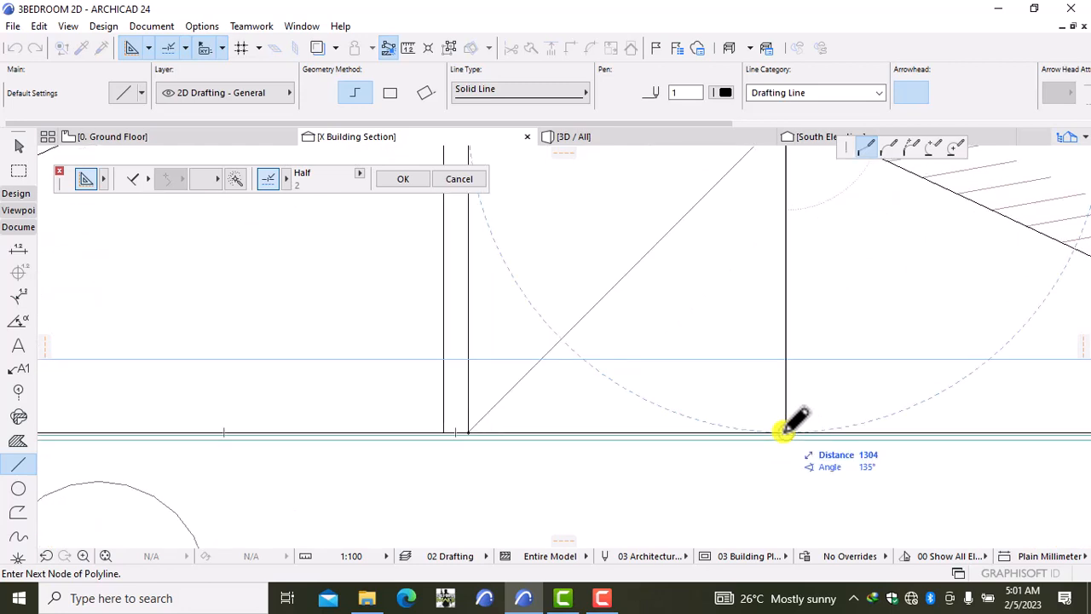
{"action": "scroll", "coordinate": [785, 431], "scroll_direction": "up", "scroll_amount": 2}
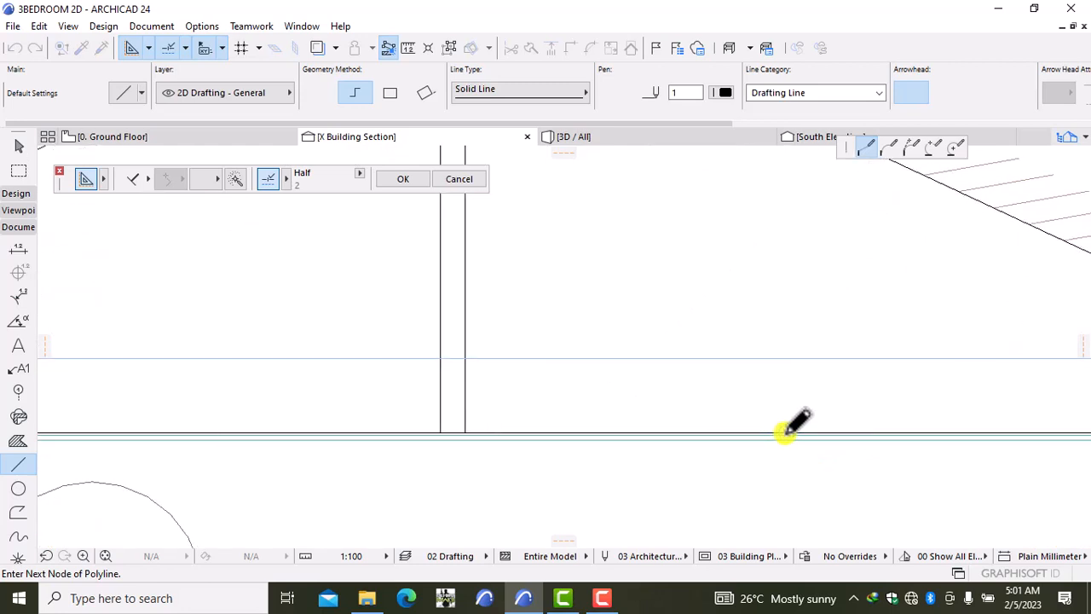
{"action": "left_click", "coordinate": [789, 430]}
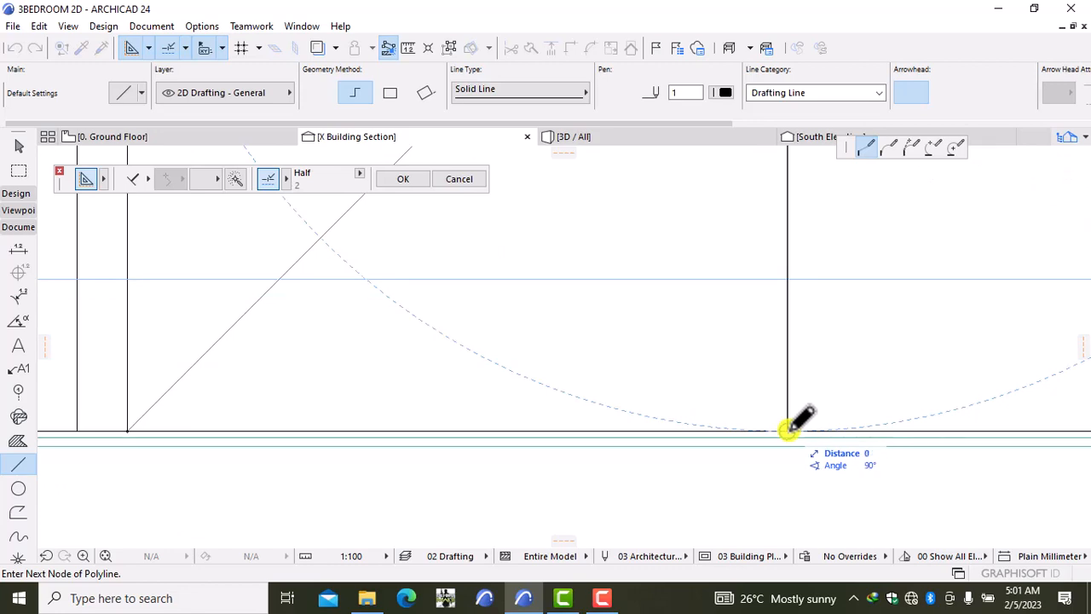
{"action": "left_click", "coordinate": [790, 431]}
Step: Draw the parallel strut and web line offset 100, ending on the floor line
{"action": "scroll", "coordinate": [789, 426], "scroll_direction": "down", "scroll_amount": 2}
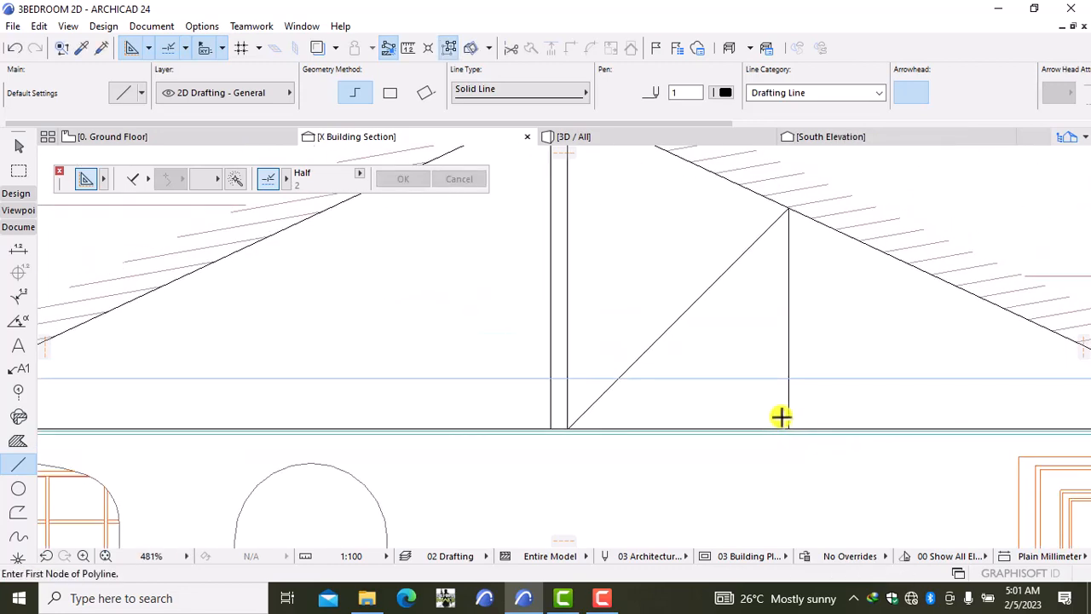
{"action": "scroll", "coordinate": [624, 439], "scroll_direction": "up", "scroll_amount": 2}
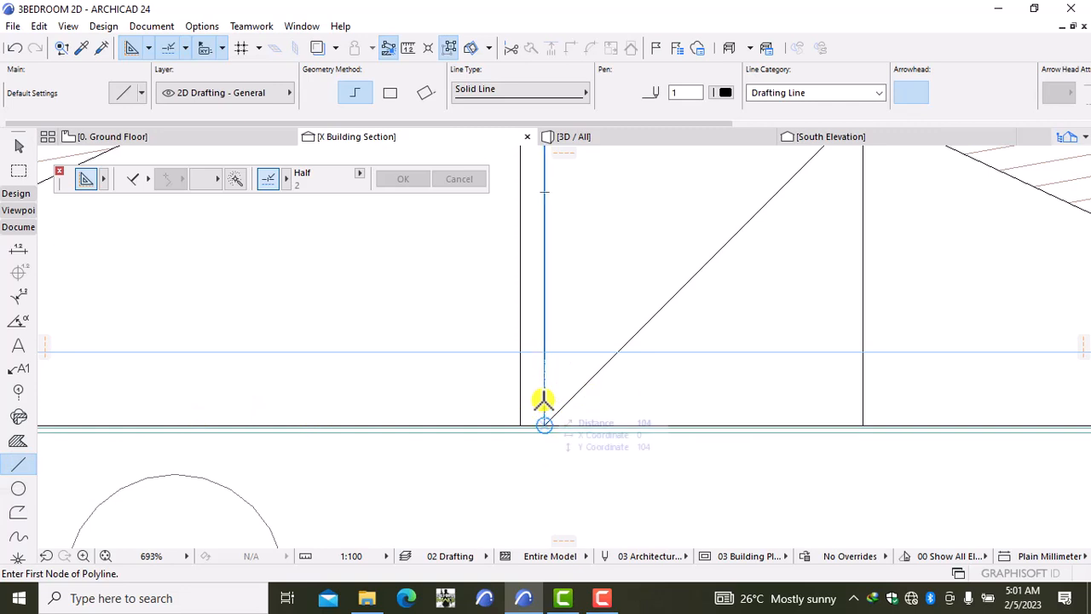
{"action": "type", "text": "100"}
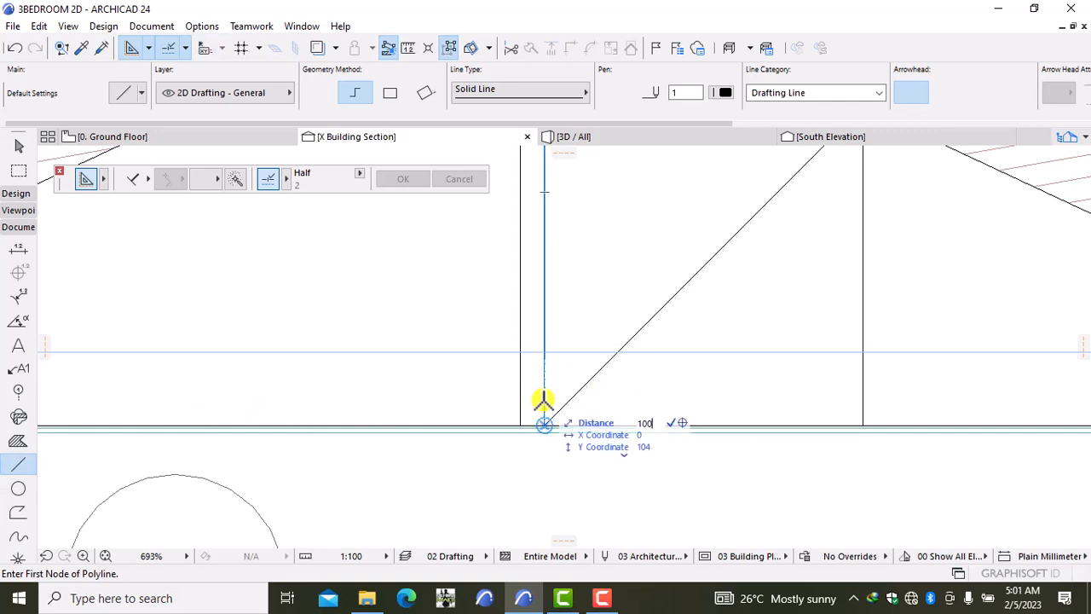
{"action": "key", "text": "Return"}
{"action": "scroll", "coordinate": [691, 226], "scroll_direction": "down", "scroll_amount": 2}
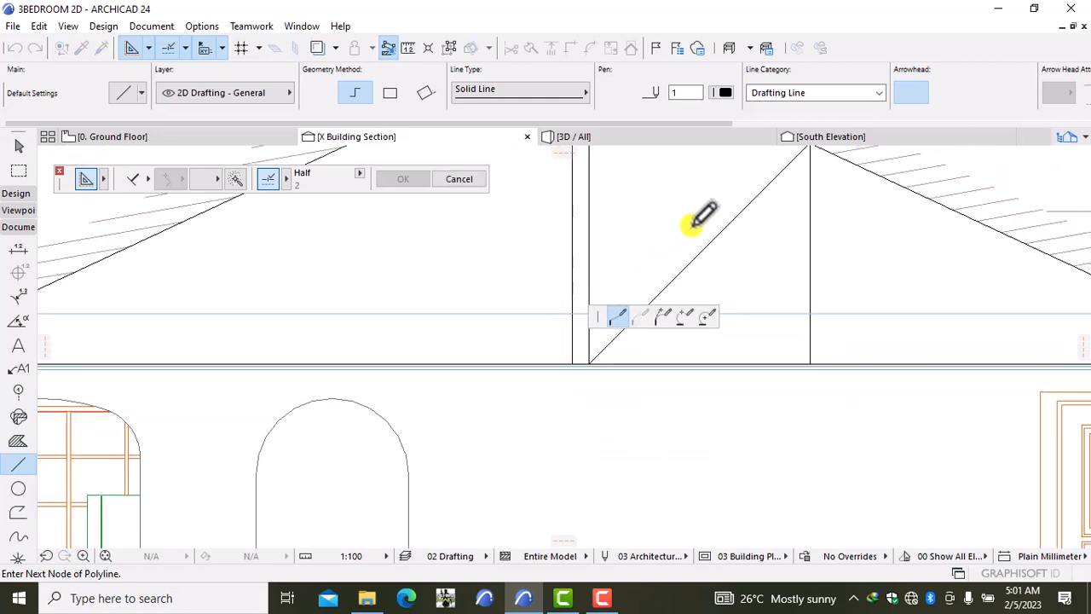
{"action": "middle_click_drag", "start_coordinate": [691, 227], "coordinate": [594, 423]}
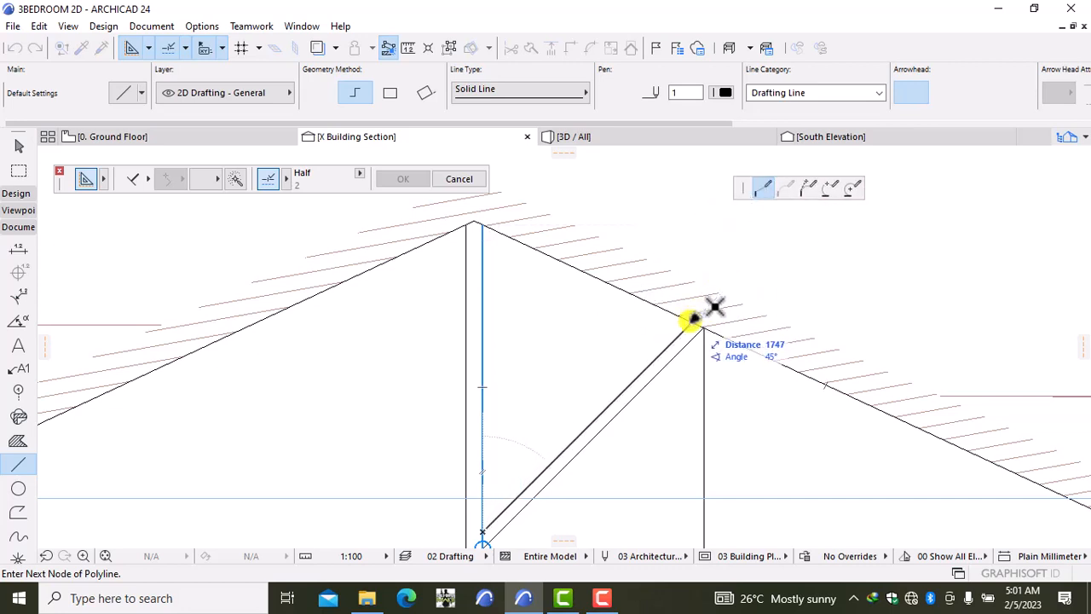
{"action": "left_click", "coordinate": [694, 321]}
{"action": "middle_click_drag", "start_coordinate": [694, 450], "coordinate": [697, 273]}
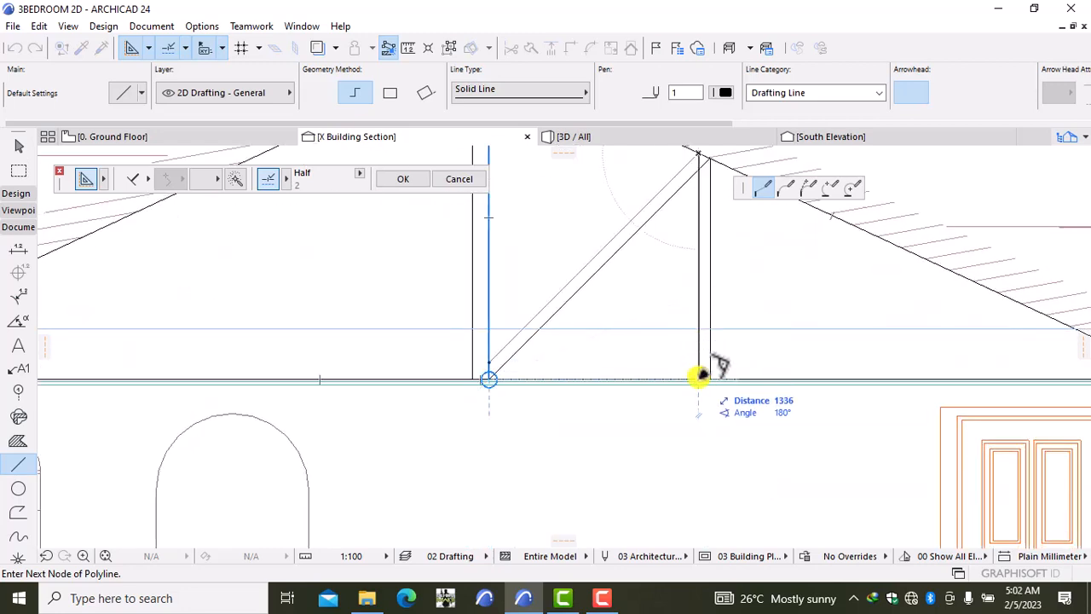
{"action": "left_click", "coordinate": [699, 374]}
{"action": "left_click", "coordinate": [699, 374]}
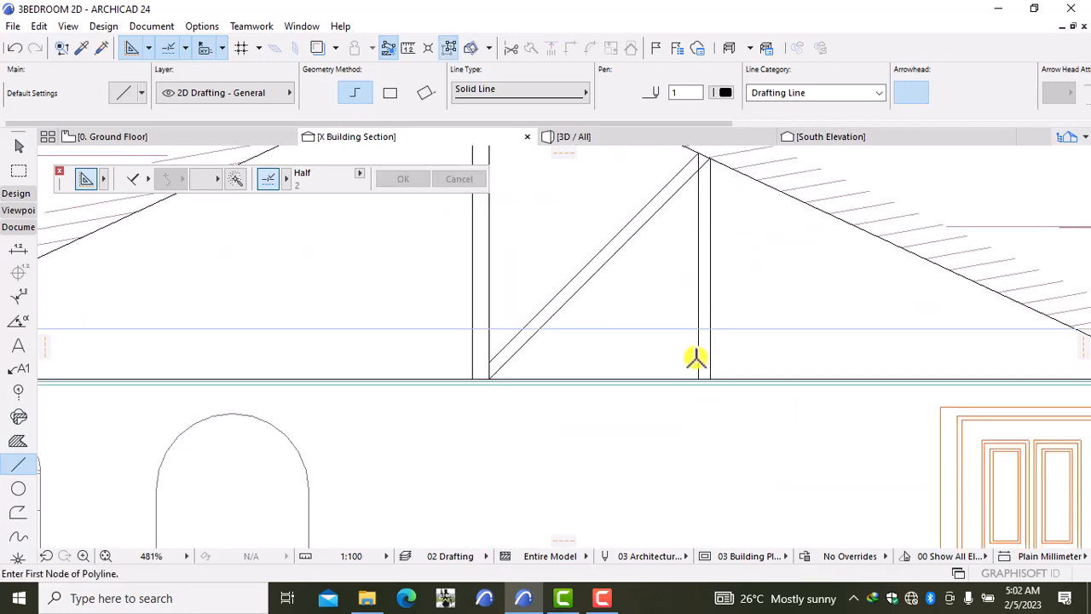
Step: Stretch the top end of the vertical web line up to the rafter
{"action": "scroll", "coordinate": [679, 227], "scroll_direction": "up", "scroll_amount": 2}
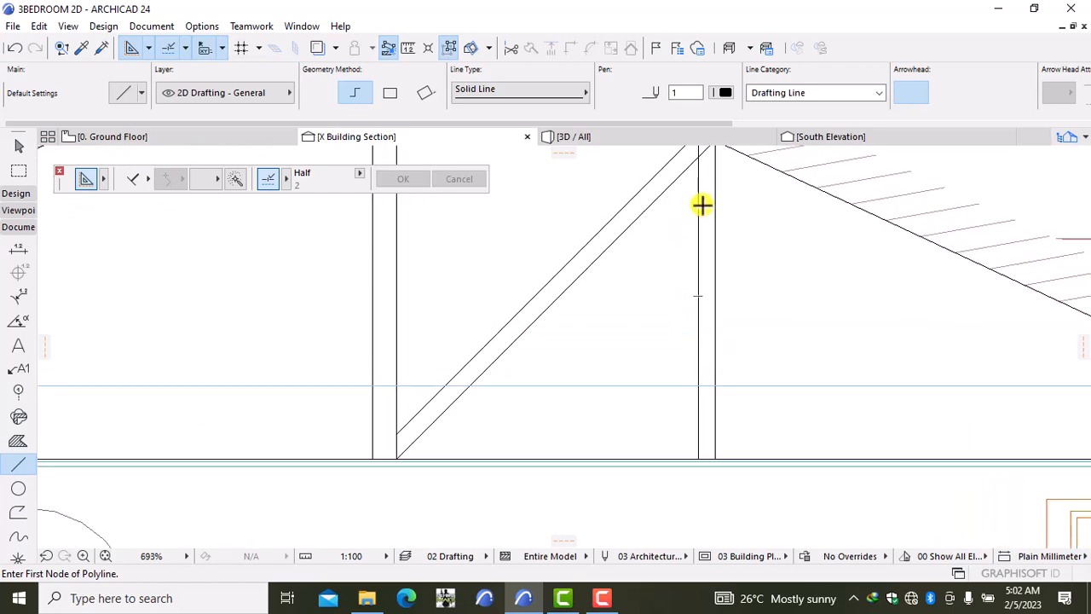
{"action": "key", "text": "shift"}
{"action": "left_click", "coordinate": [698, 217]}
{"action": "middle_click_drag", "start_coordinate": [697, 217], "coordinate": [699, 293]}
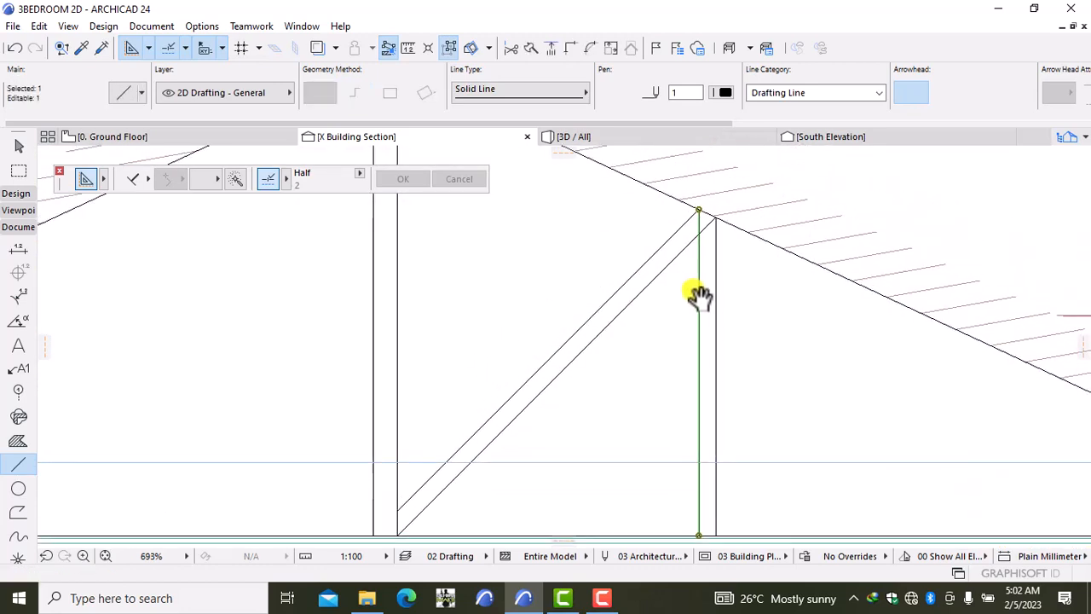
{"action": "left_click", "coordinate": [699, 207]}
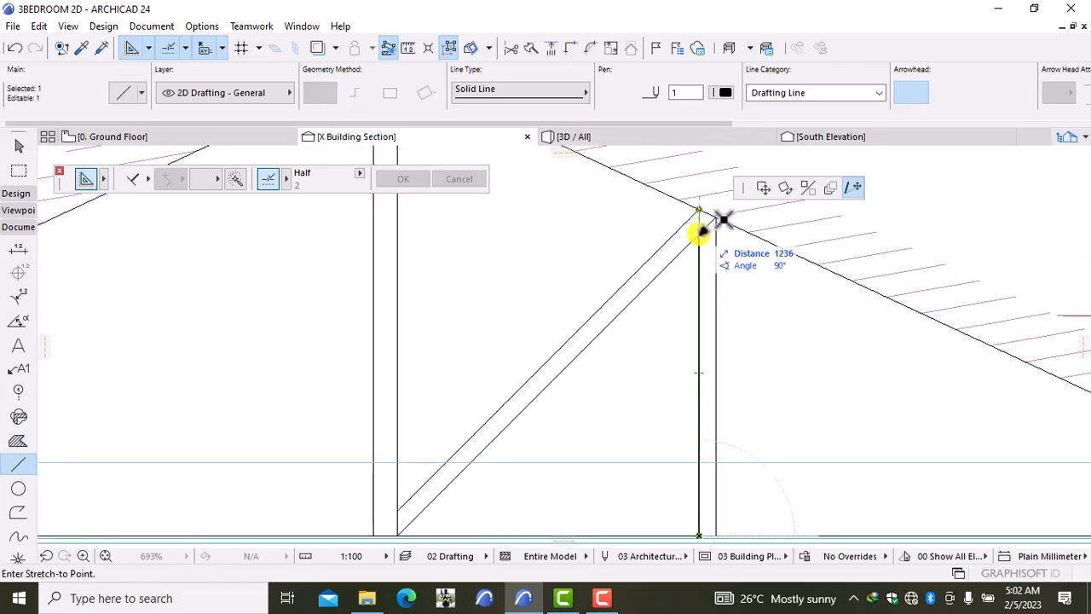
{"action": "left_click", "coordinate": [699, 231]}
{"action": "key", "text": "Escape"}
{"action": "scroll", "coordinate": [781, 278], "scroll_direction": "down", "scroll_amount": 4}
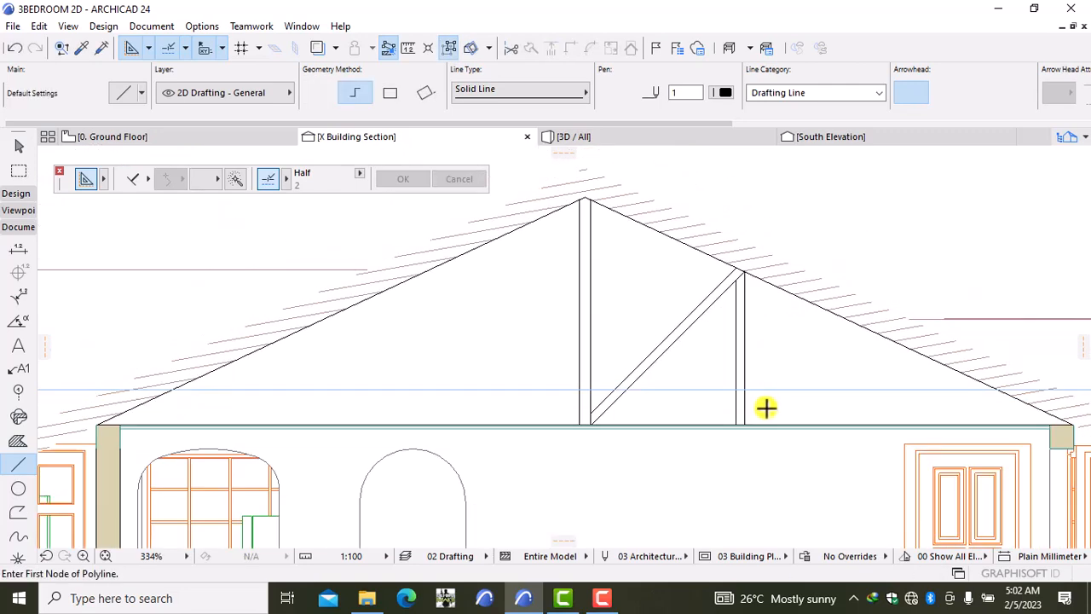
Step: Draw a 45° strut from the web base to the rafter, dropping to the ceiling line
{"action": "scroll", "coordinate": [765, 408], "scroll_direction": "up", "scroll_amount": 2}
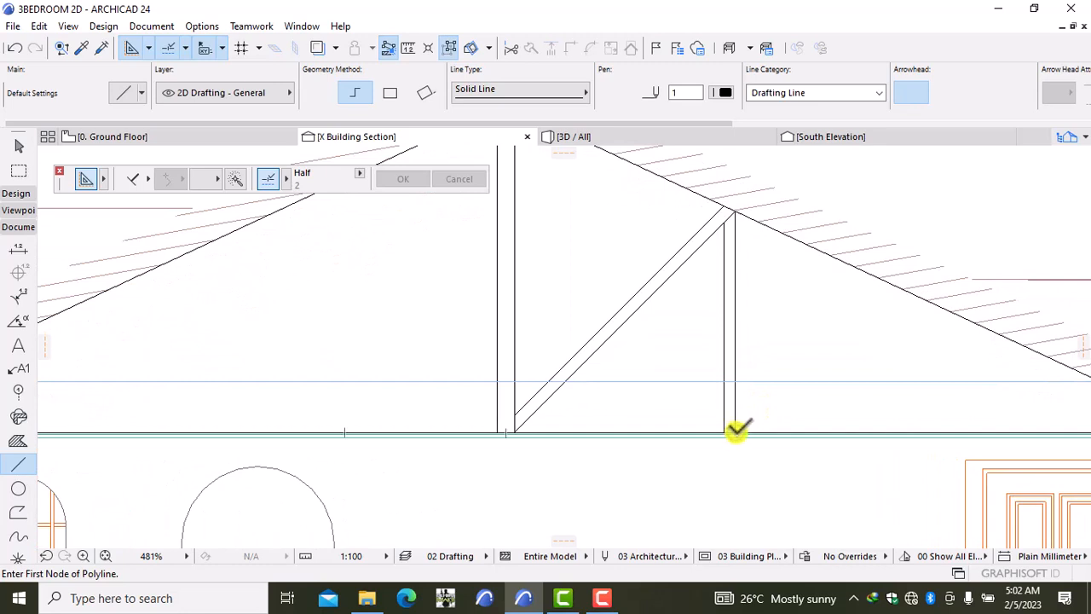
{"action": "left_click", "coordinate": [734, 431]}
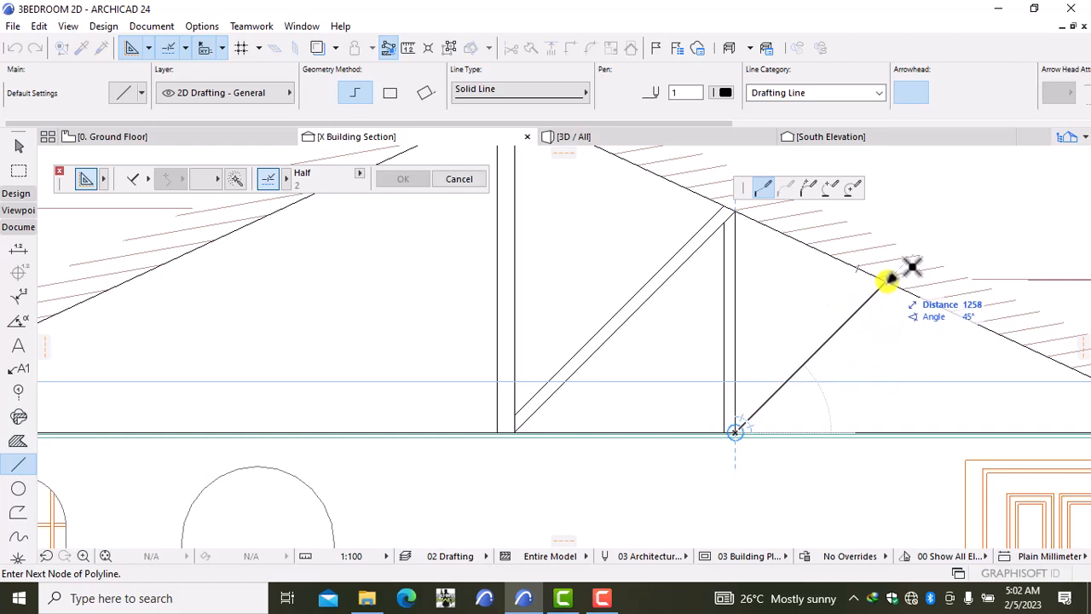
{"action": "left_click", "coordinate": [886, 281]}
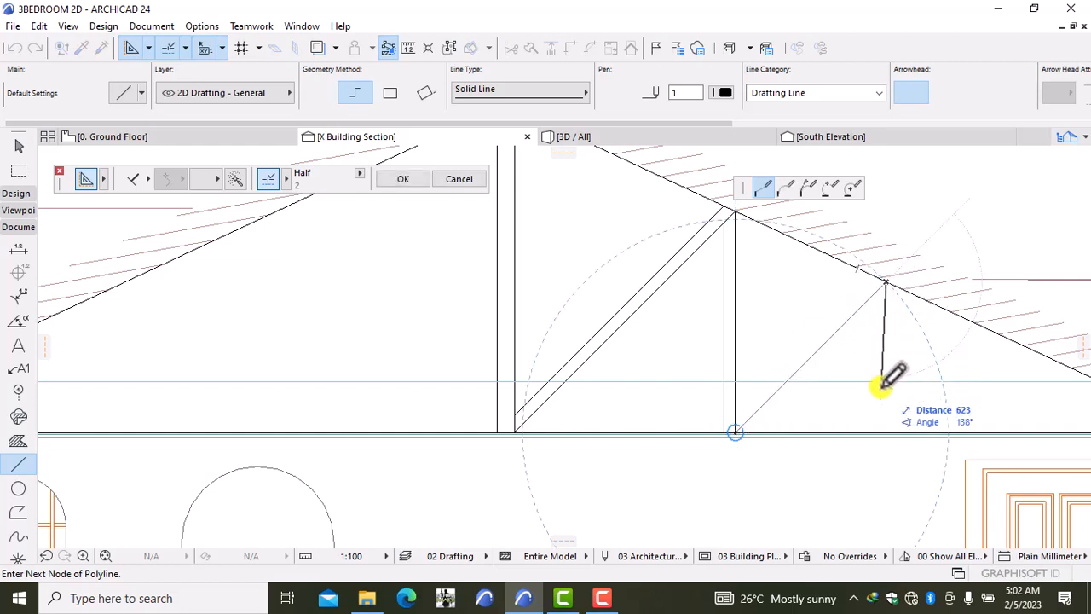
{"action": "double_click", "coordinate": [886, 431]}
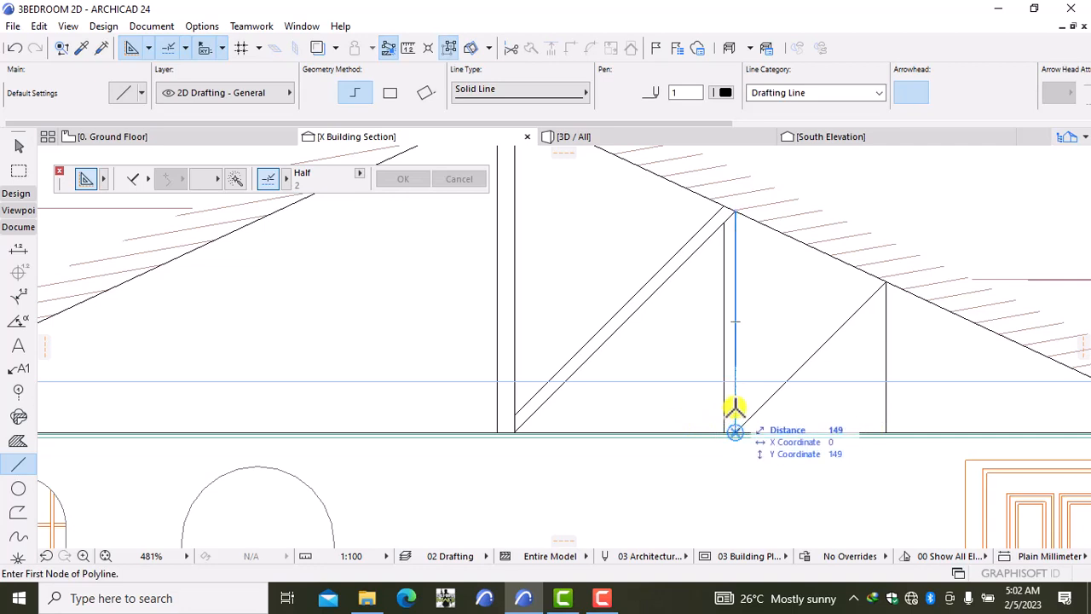
Step: Draw the parallel inner polyline offset 100, up to the rafter and down to the ceiling
{"action": "type", "text": "1"}
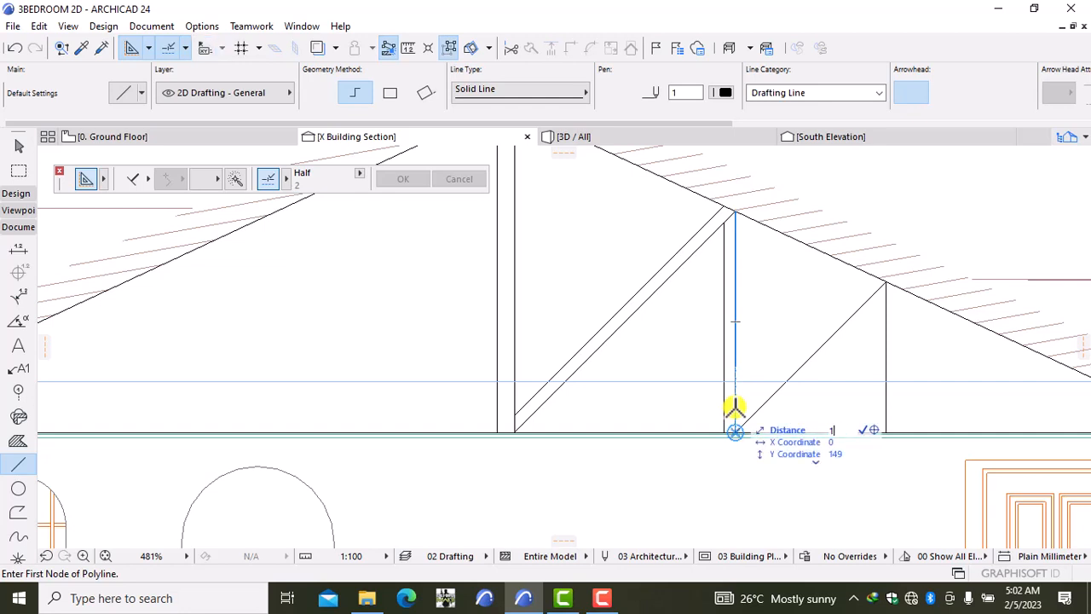
{"action": "type", "text": "00"}
{"action": "key", "text": "Return"}
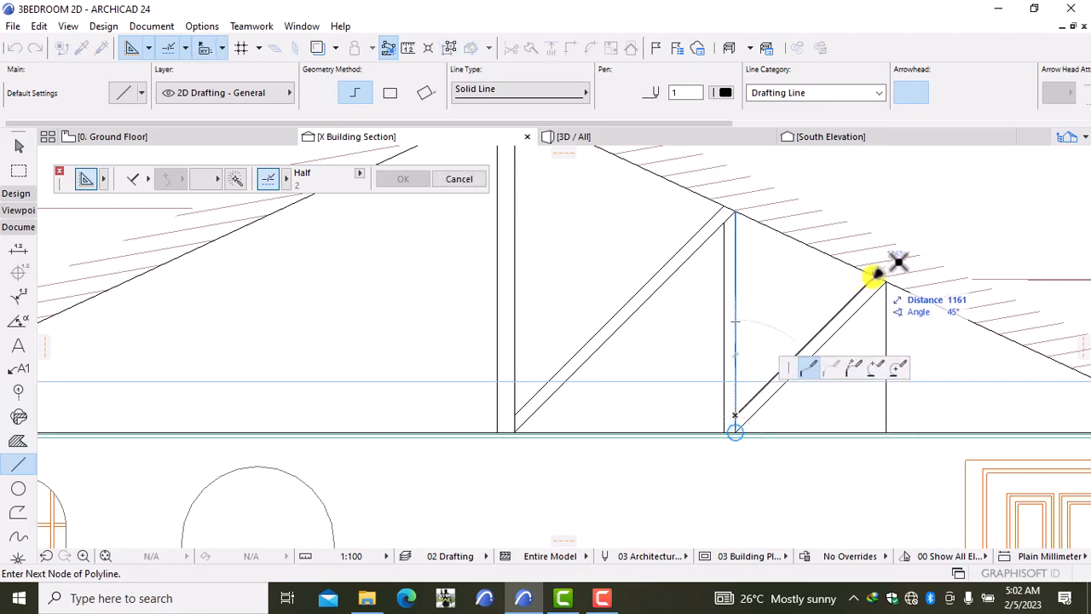
{"action": "left_click", "coordinate": [874, 277]}
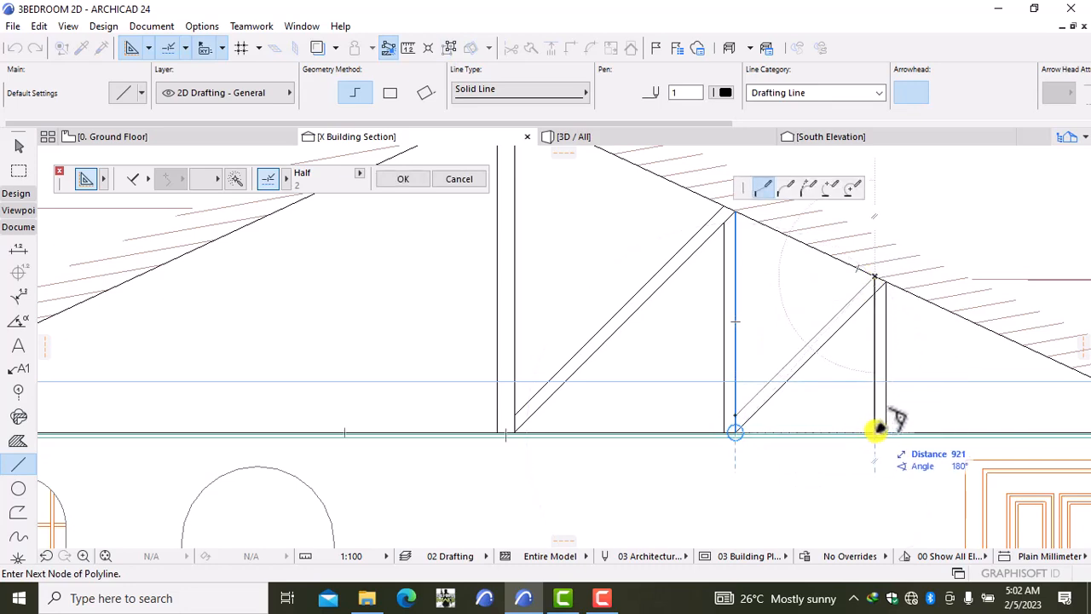
{"action": "scroll", "coordinate": [877, 428], "scroll_direction": "up", "scroll_amount": 2}
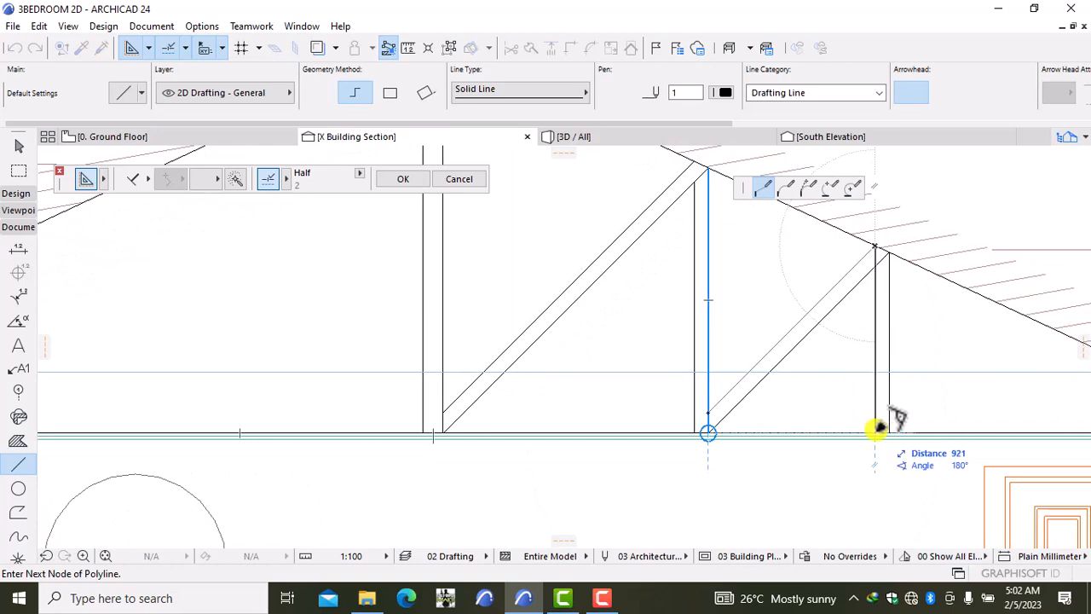
{"action": "left_click", "coordinate": [876, 429]}
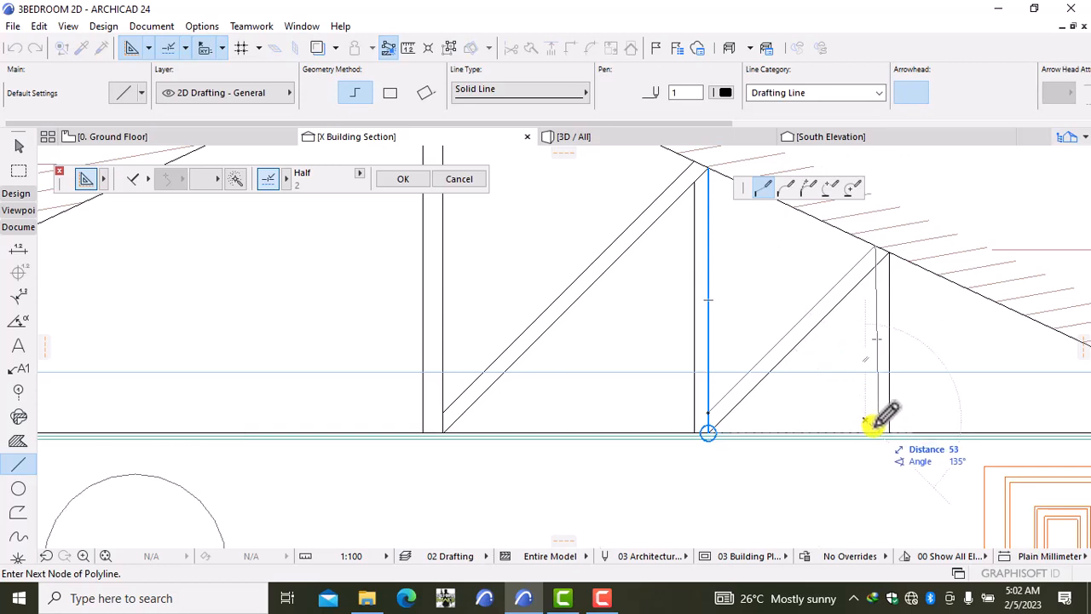
{"action": "left_click", "coordinate": [877, 429]}
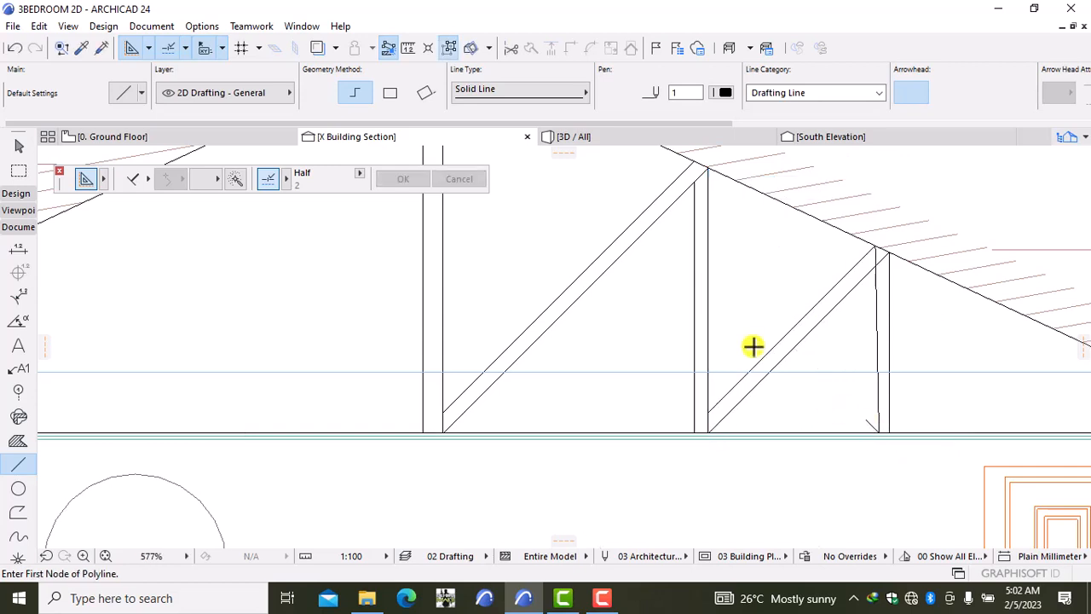
Step: Redraw the inner outline at a 100 offset and extend its web line to the rafter
{"action": "left_click", "coordinate": [15, 48]}
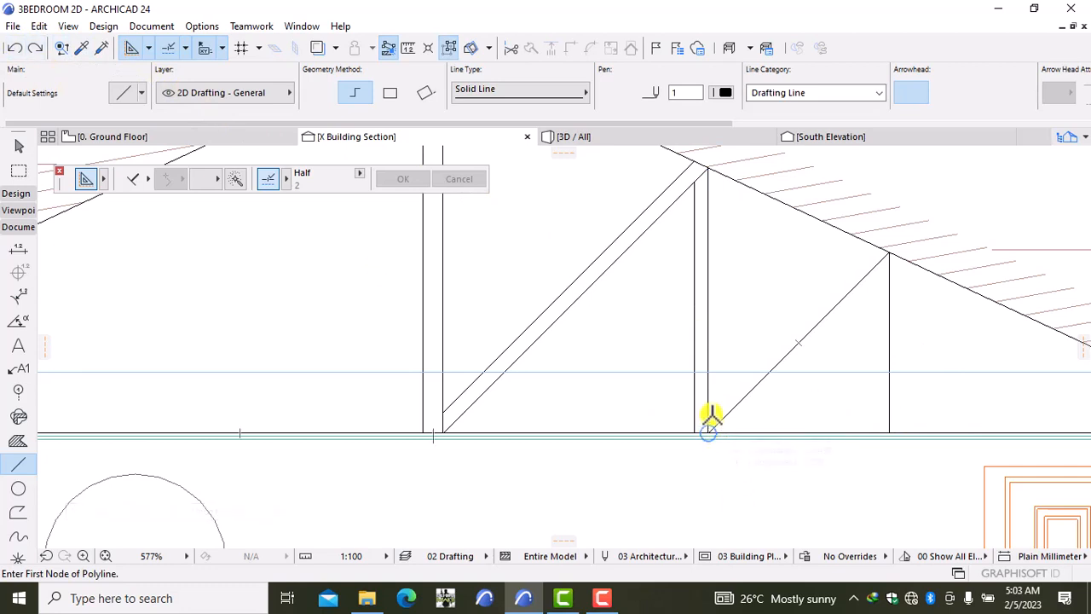
{"action": "type", "text": "1"}
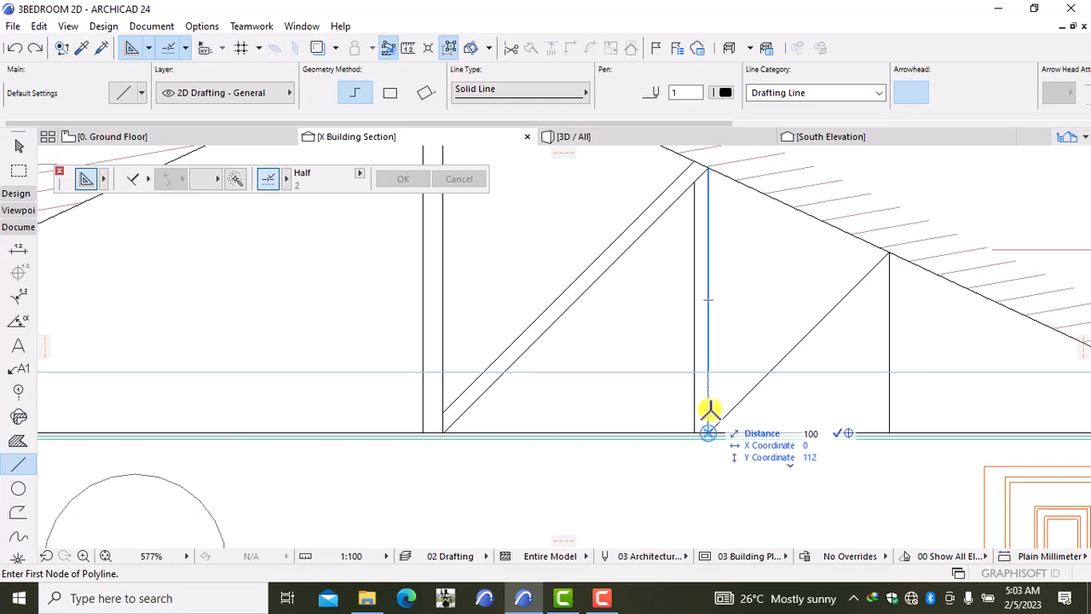
{"action": "type", "text": "00"}
{"action": "key", "text": "Return"}
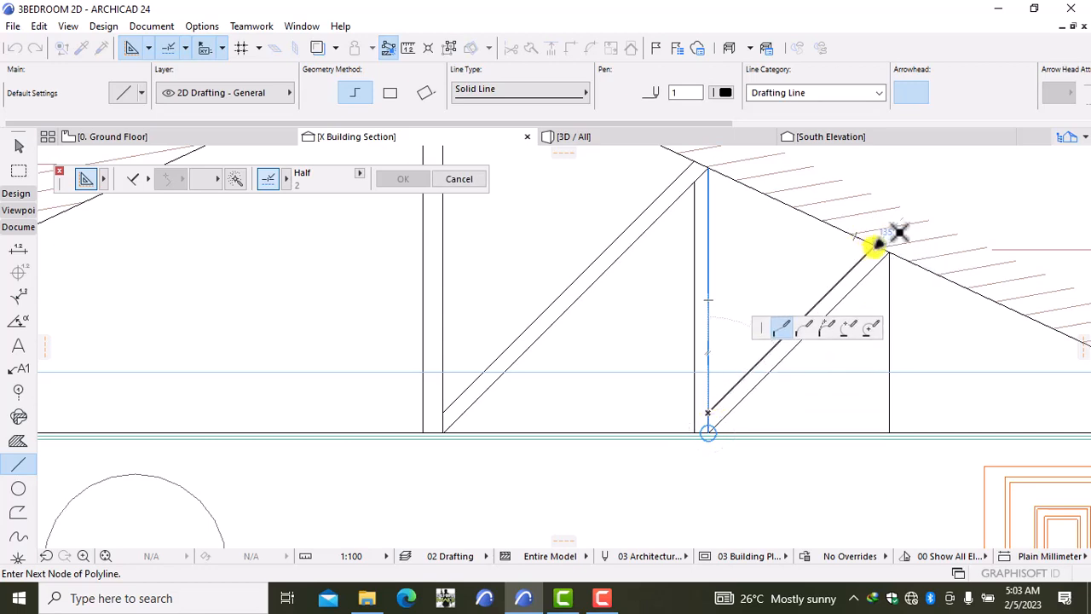
{"action": "left_click", "coordinate": [877, 246]}
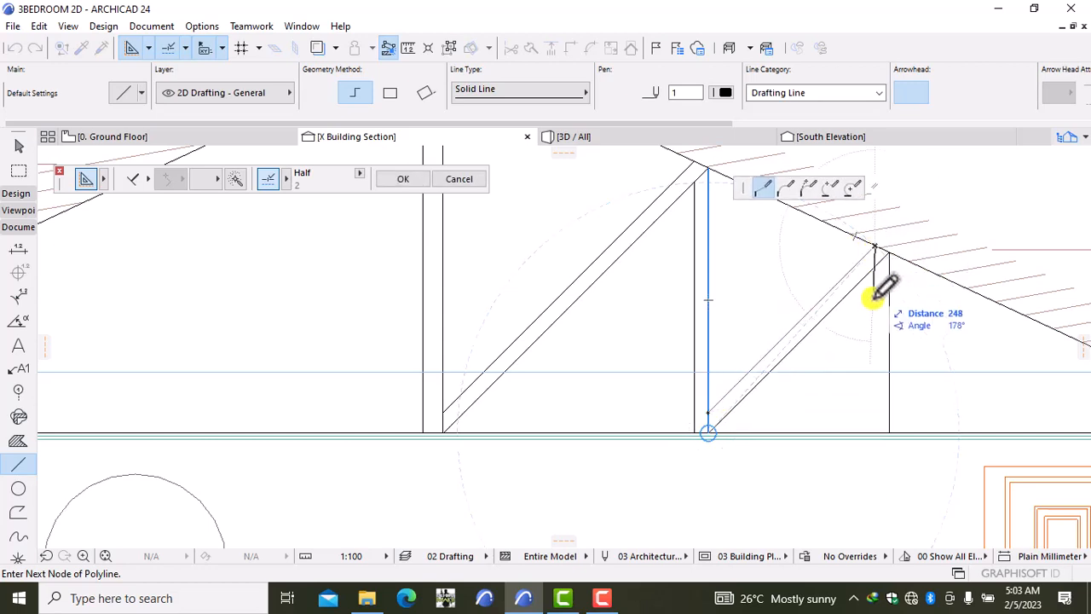
{"action": "double_click", "coordinate": [874, 431]}
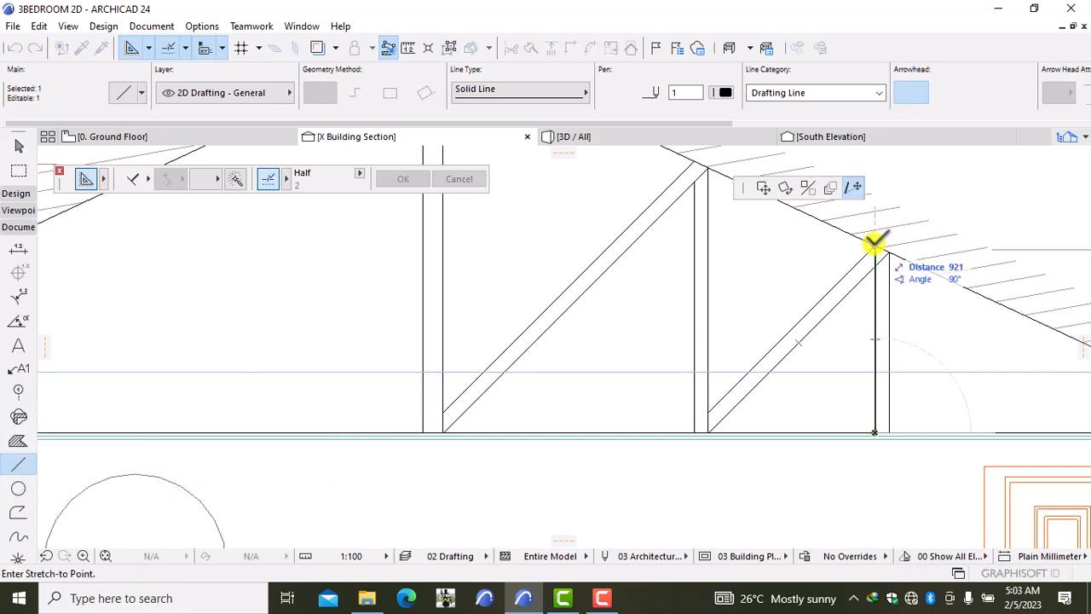
{"action": "left_click", "coordinate": [874, 266]}
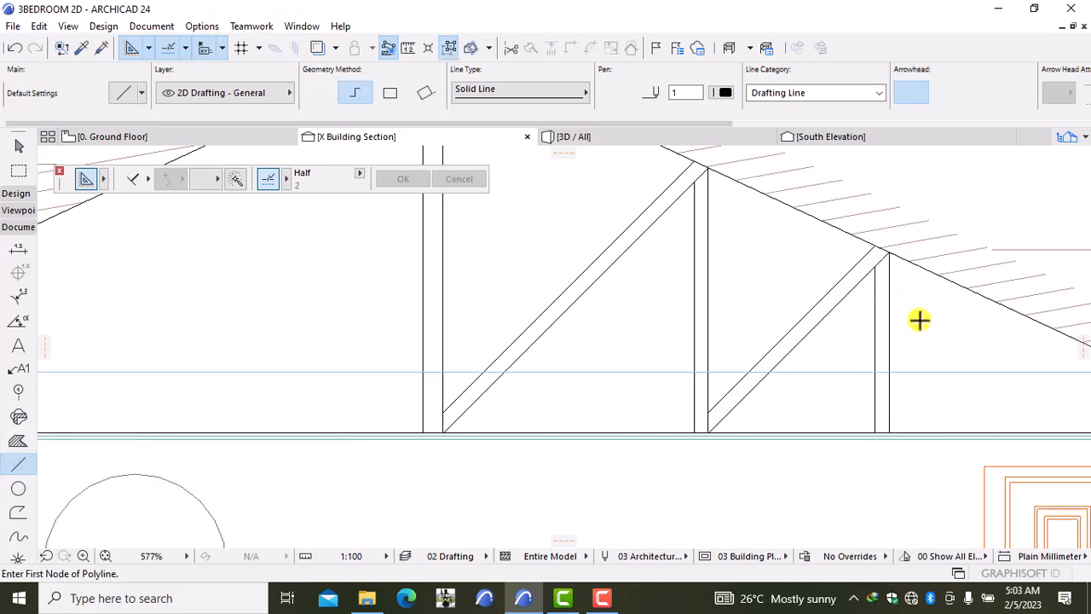
{"action": "scroll", "coordinate": [921, 319], "scroll_direction": "down", "scroll_amount": 5}
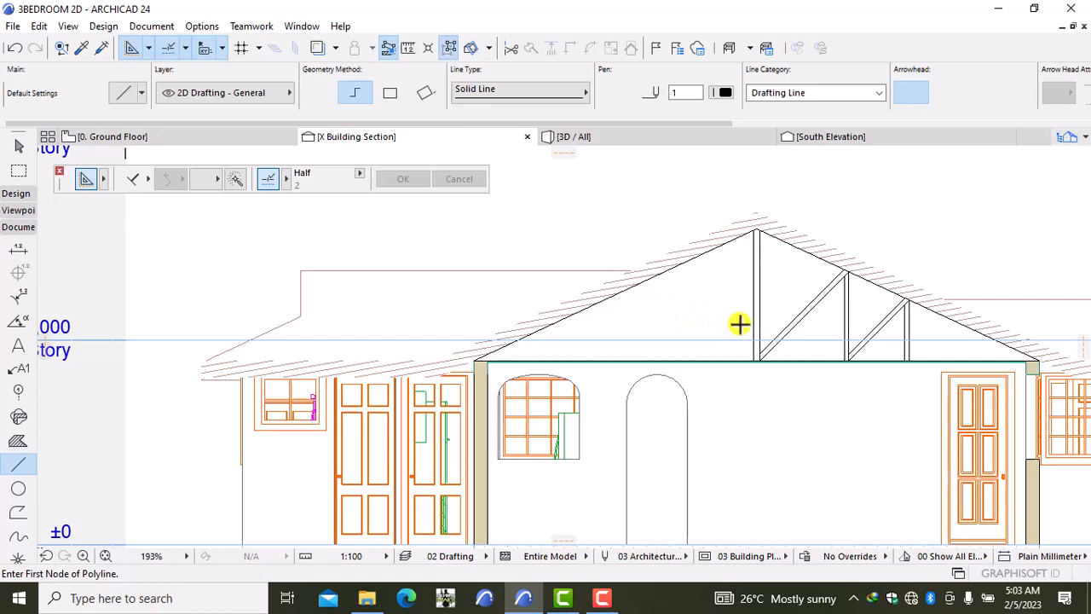
{"action": "scroll", "coordinate": [740, 324], "scroll_direction": "down", "scroll_amount": 8}
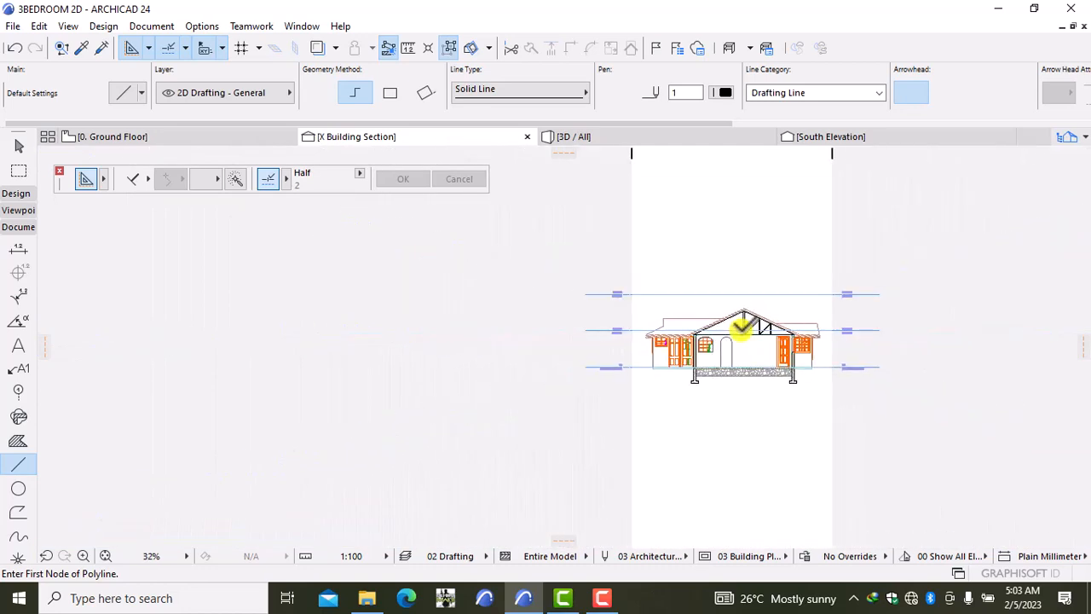
{"action": "scroll", "coordinate": [741, 325], "scroll_direction": "down", "scroll_amount": 2}
{"action": "scroll", "coordinate": [741, 327], "scroll_direction": "up", "scroll_amount": 10}
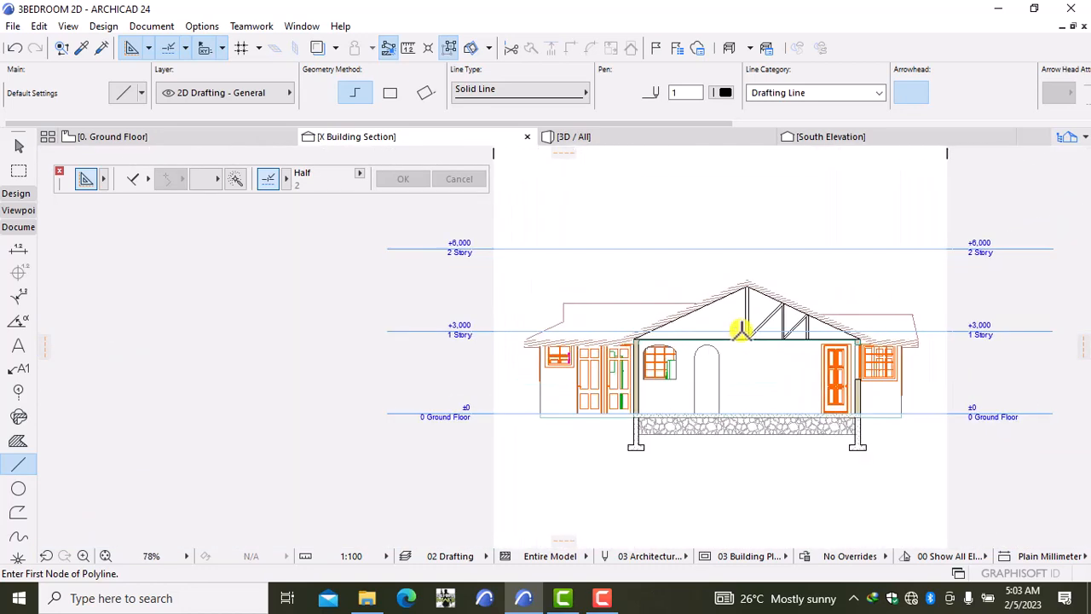
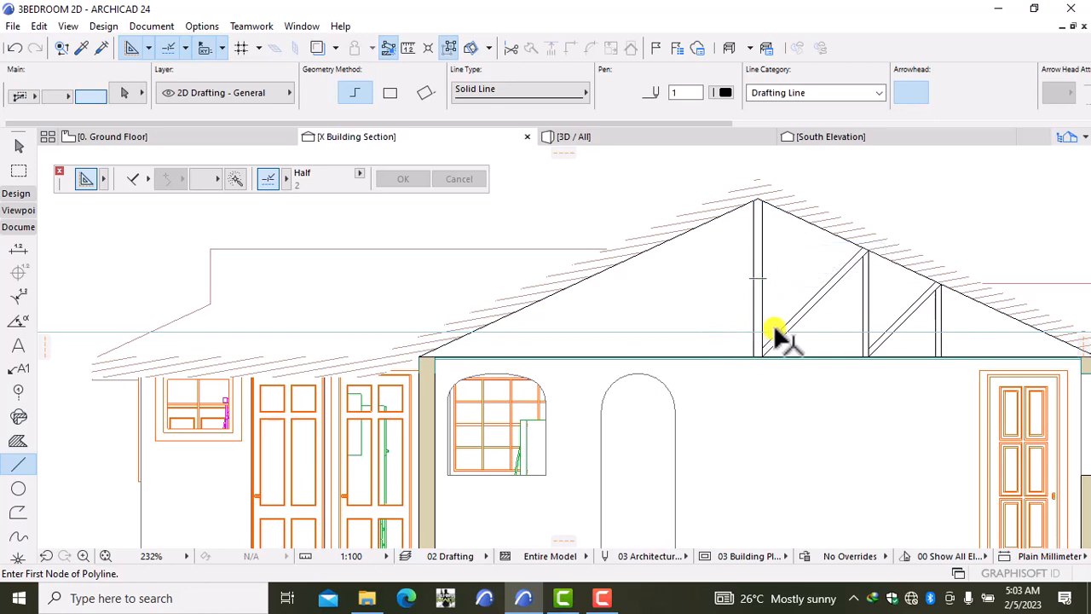
Step: Shift-select the diagonal and vertical web lines right of the ridge until eight are selected
{"action": "scroll", "coordinate": [775, 325], "scroll_direction": "up", "scroll_amount": 2}
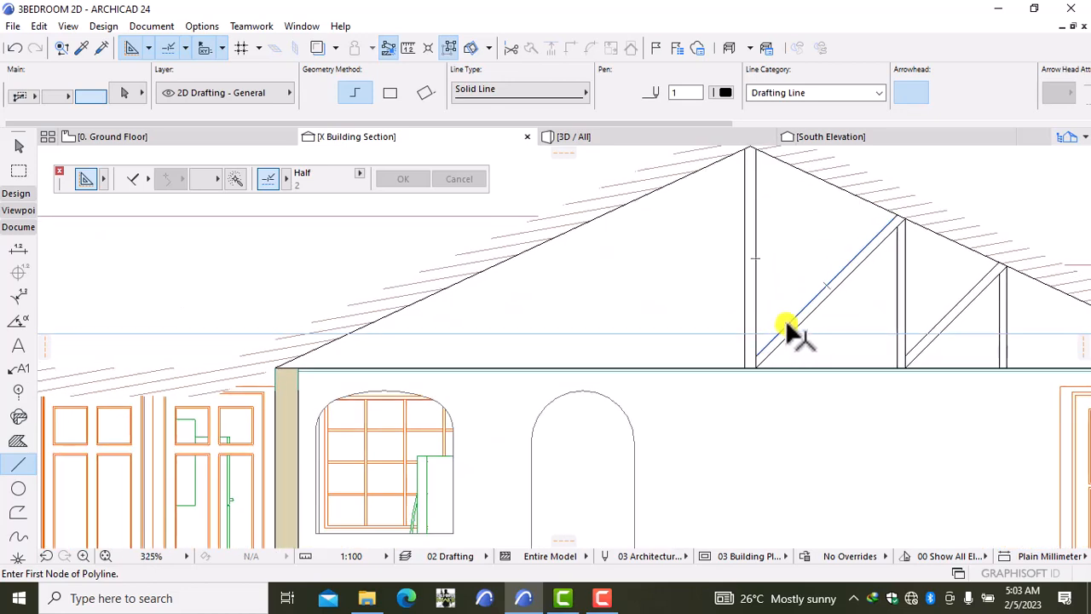
{"action": "left_click", "coordinate": [785, 321], "text": "shift"}
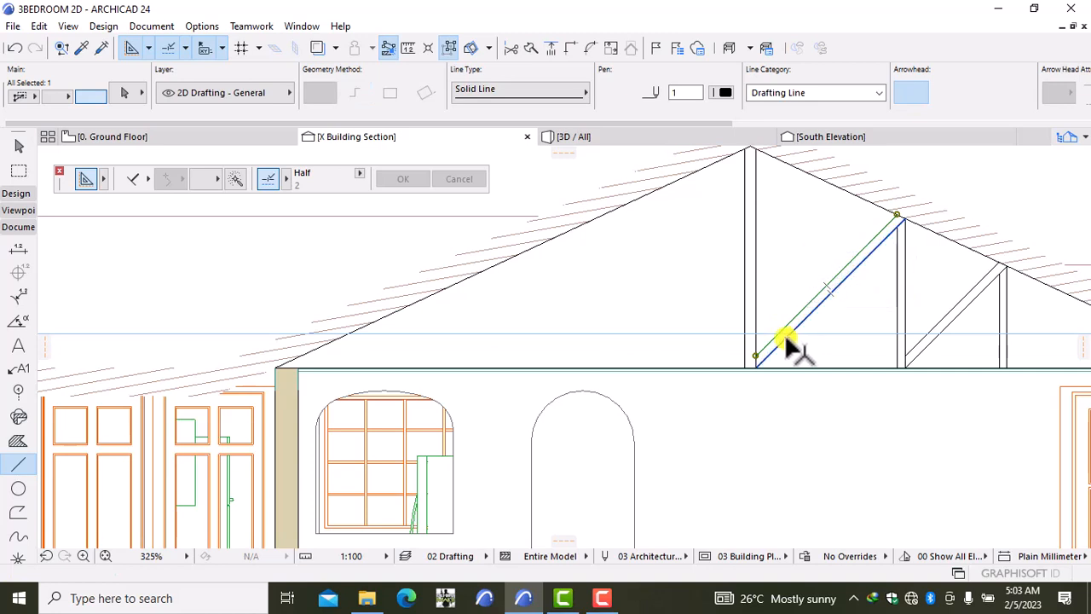
{"action": "left_click", "coordinate": [786, 336], "text": "shift"}
{"action": "left_click", "coordinate": [898, 298], "text": "shift"}
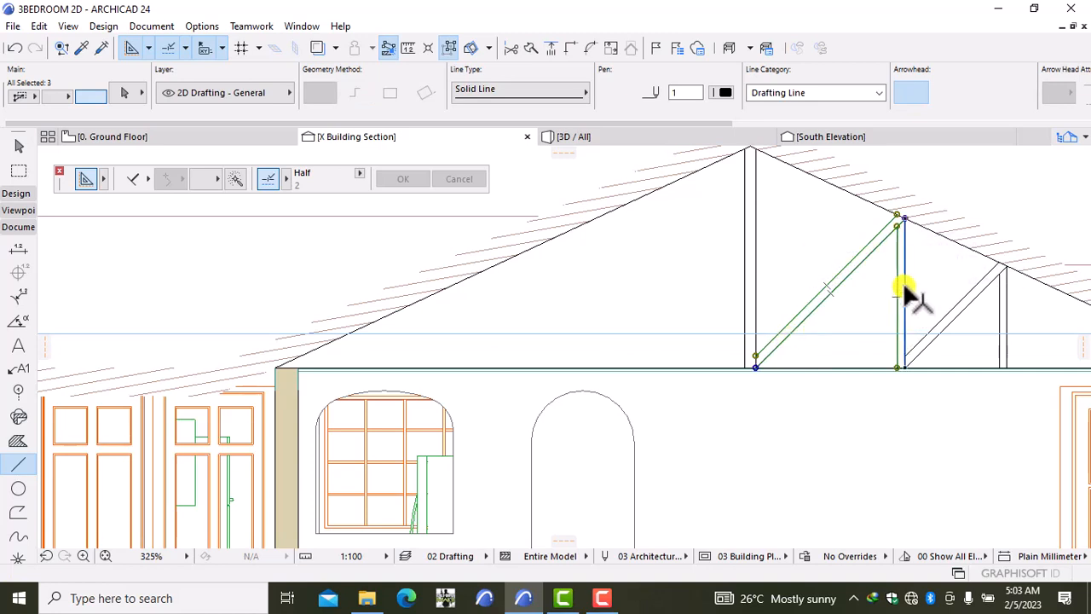
{"action": "left_click", "coordinate": [946, 331], "text": "shift"}
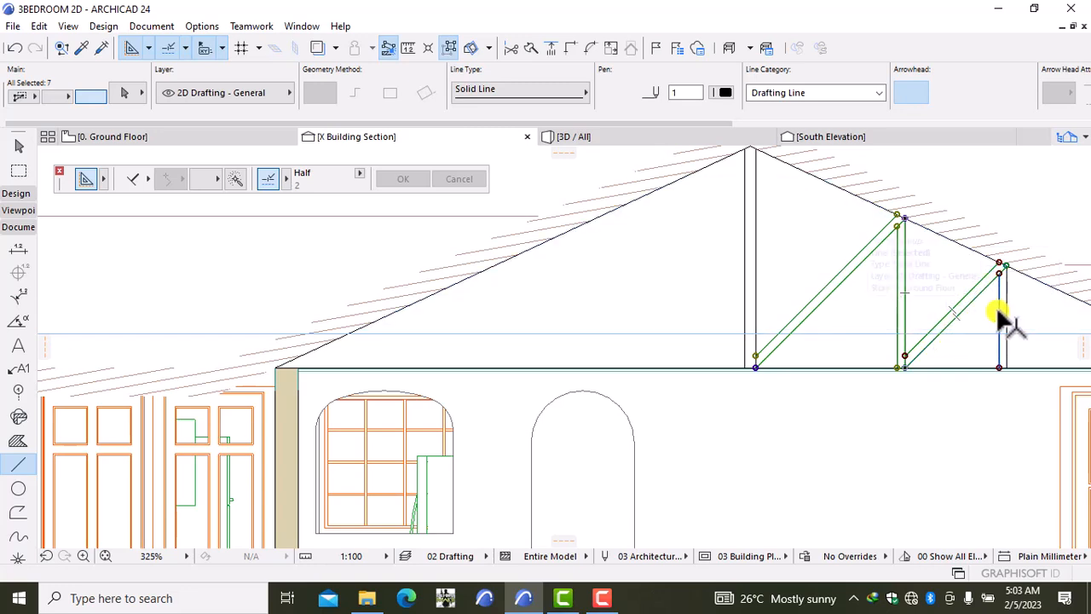
{"action": "left_click", "coordinate": [1006, 309], "text": "shift"}
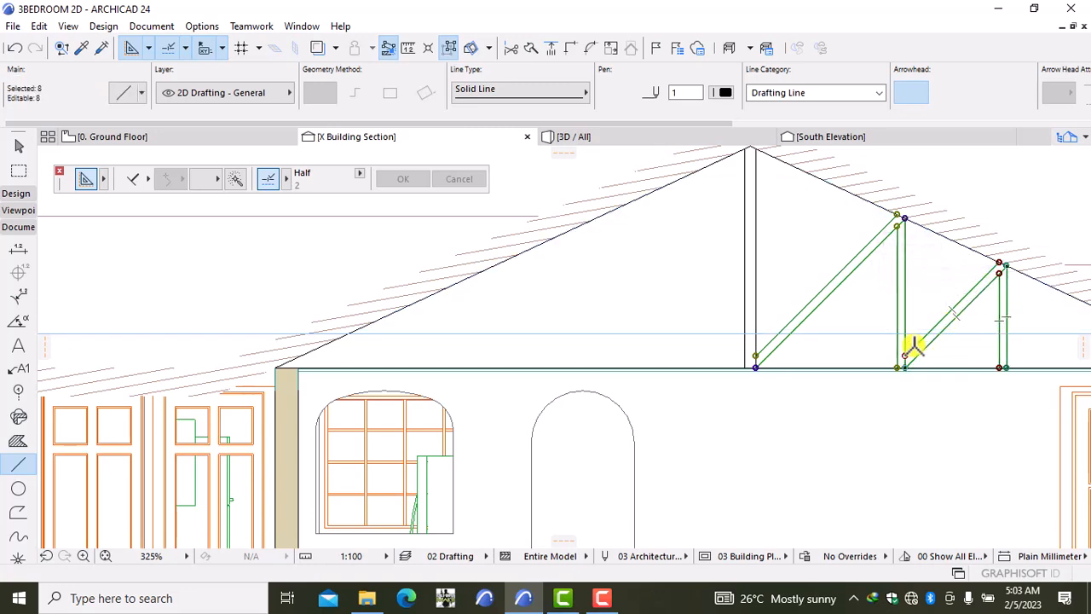
Step: Mirror a copy of the selected webs across a vertical axis along the ridge post
{"action": "right_click", "coordinate": [843, 316]}
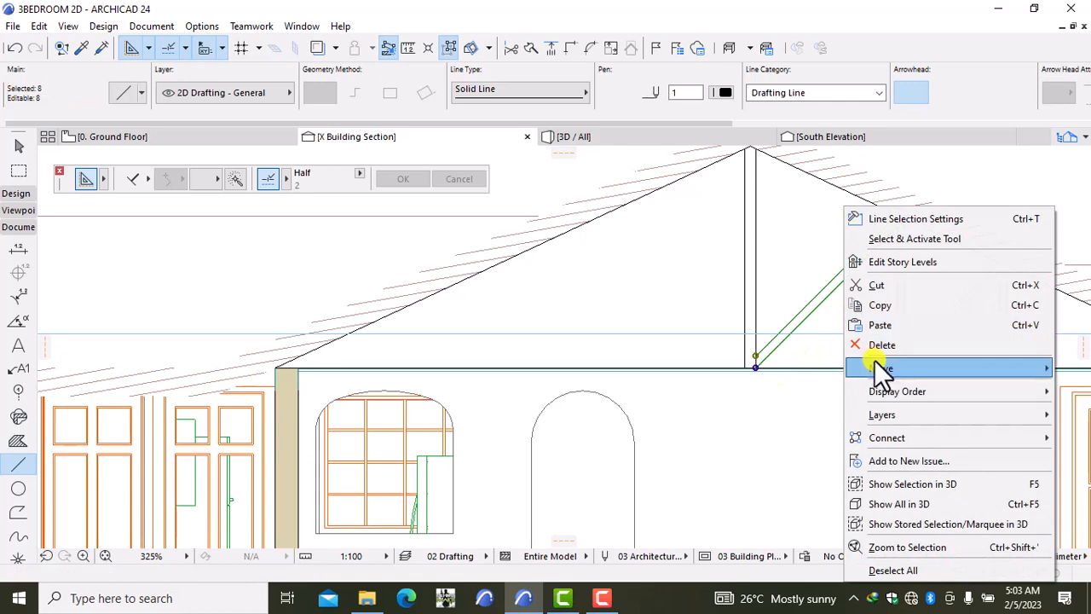
{"action": "mouse_move", "coordinate": [875, 367]}
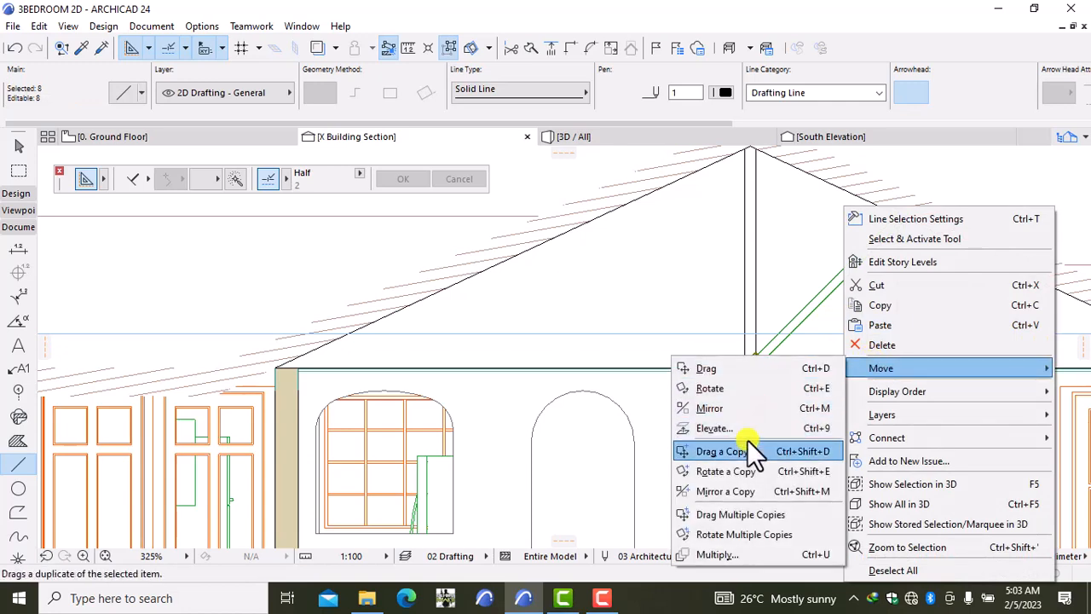
{"action": "left_click", "coordinate": [721, 485]}
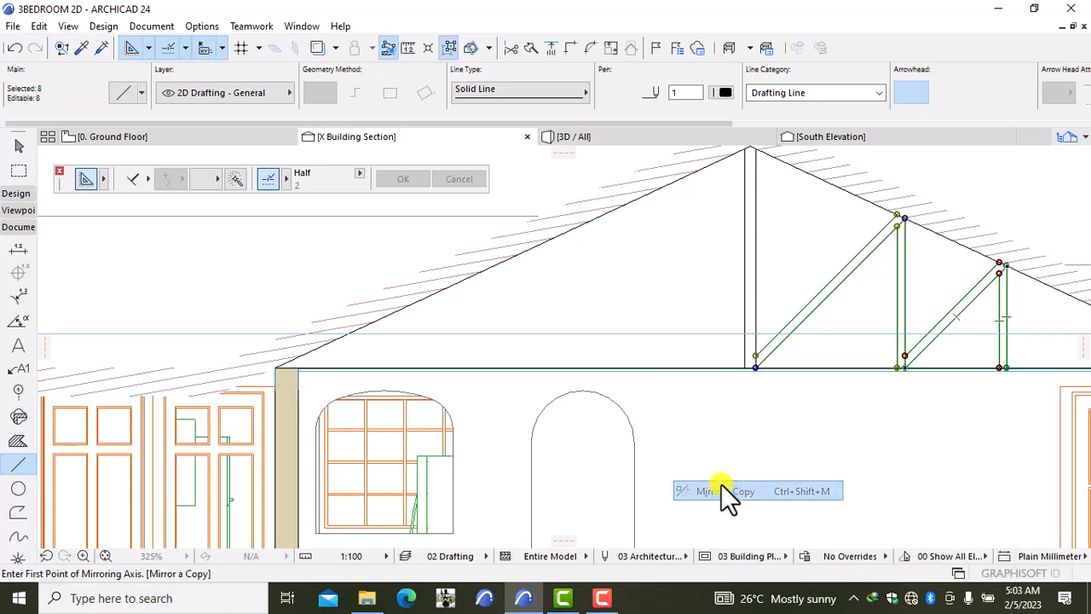
{"action": "scroll", "coordinate": [759, 392], "scroll_direction": "up", "scroll_amount": 3}
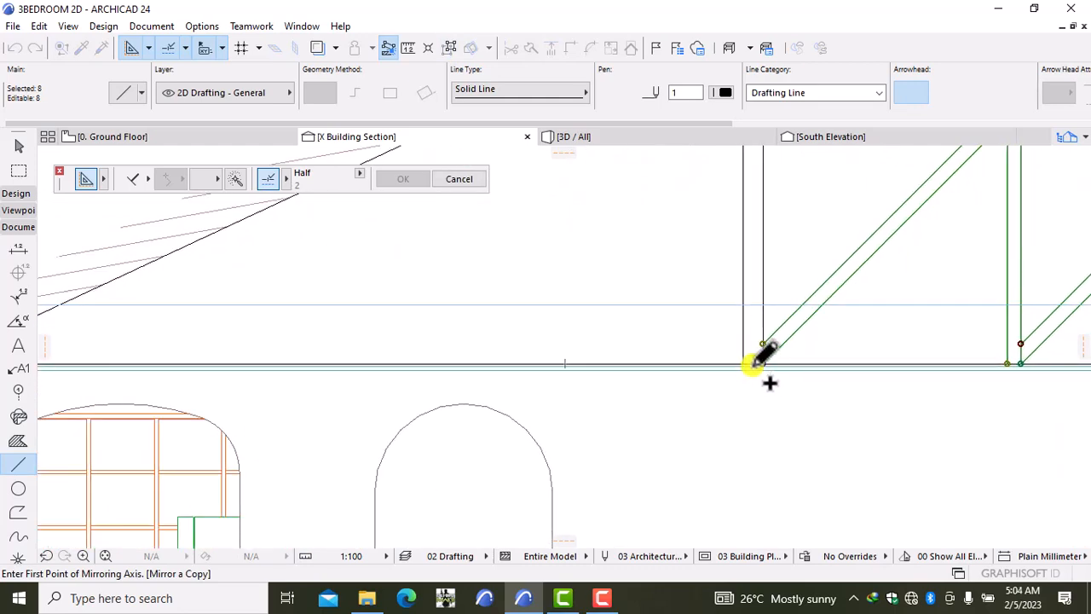
{"action": "left_click", "coordinate": [753, 364]}
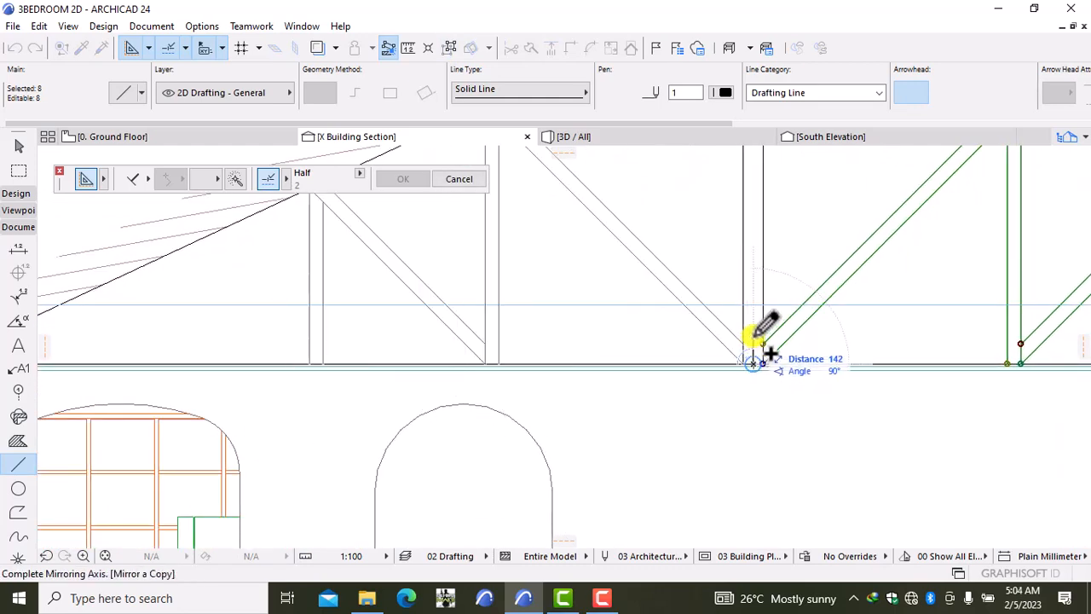
{"action": "left_click", "coordinate": [754, 337]}
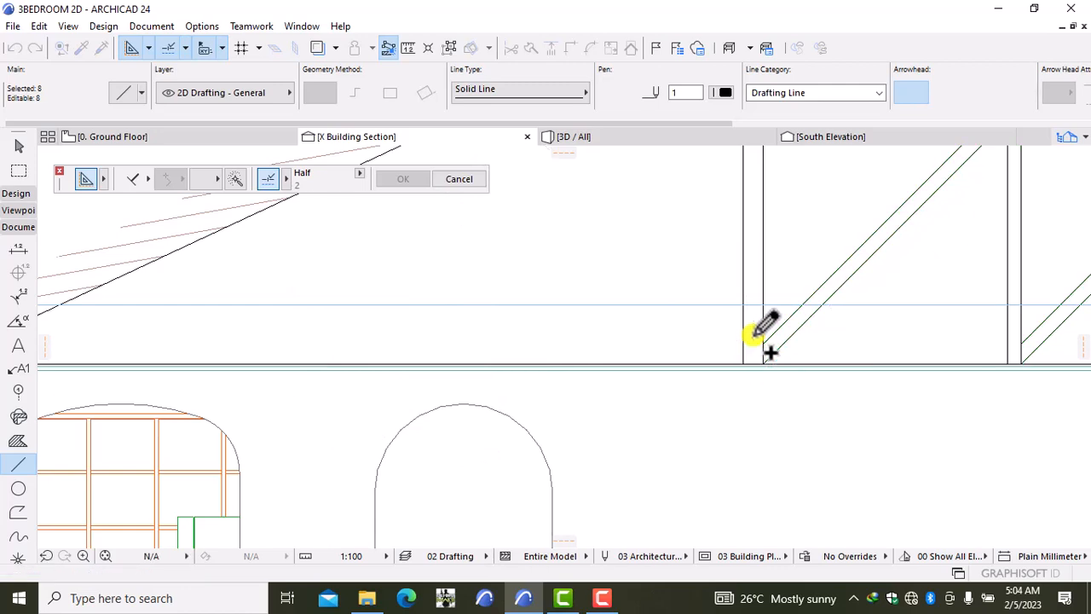
{"action": "scroll", "coordinate": [771, 437], "scroll_direction": "down", "scroll_amount": 3}
{"action": "scroll", "coordinate": [771, 437], "scroll_direction": "down", "scroll_amount": 1}
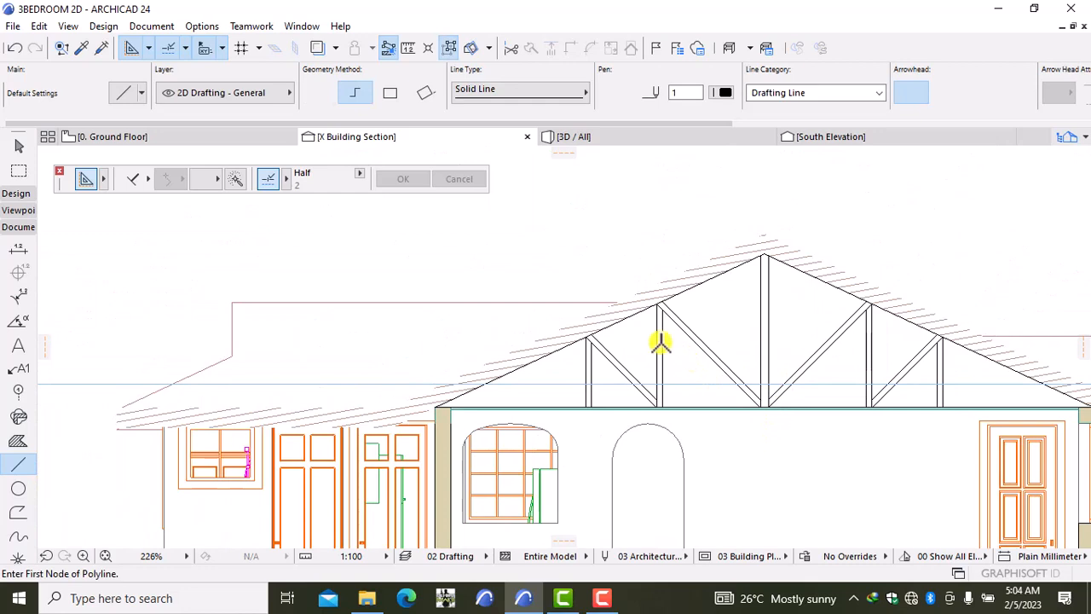
{"action": "scroll", "coordinate": [660, 342], "scroll_direction": "up", "scroll_amount": 1}
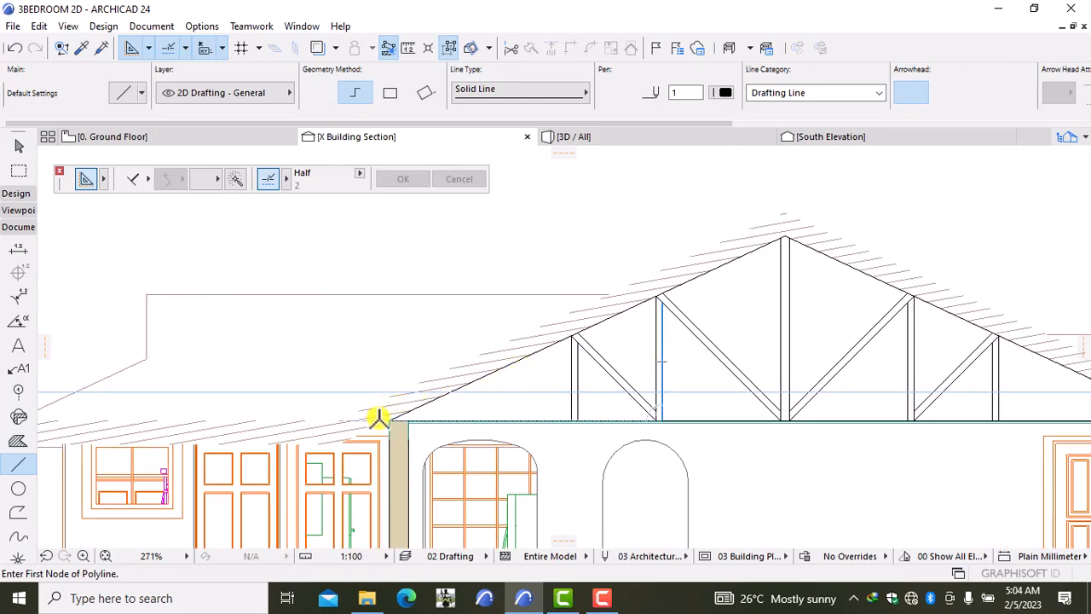
{"action": "scroll", "coordinate": [872, 426], "scroll_direction": "down", "scroll_amount": 5}
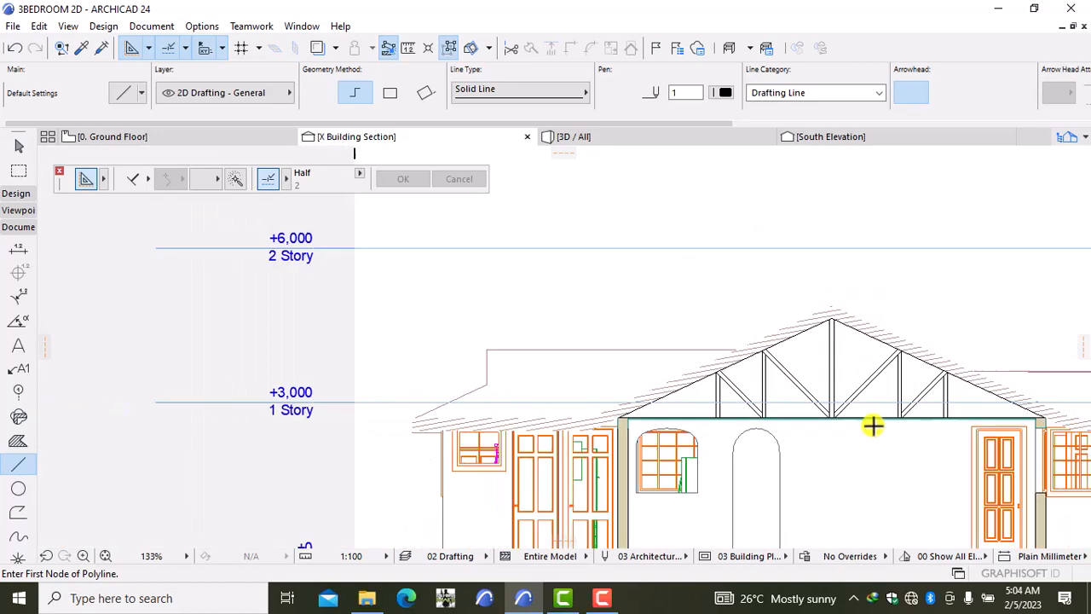
{"action": "scroll", "coordinate": [873, 435], "scroll_direction": "up", "scroll_amount": 3}
{"action": "scroll", "coordinate": [873, 442], "scroll_direction": "up", "scroll_amount": 1}
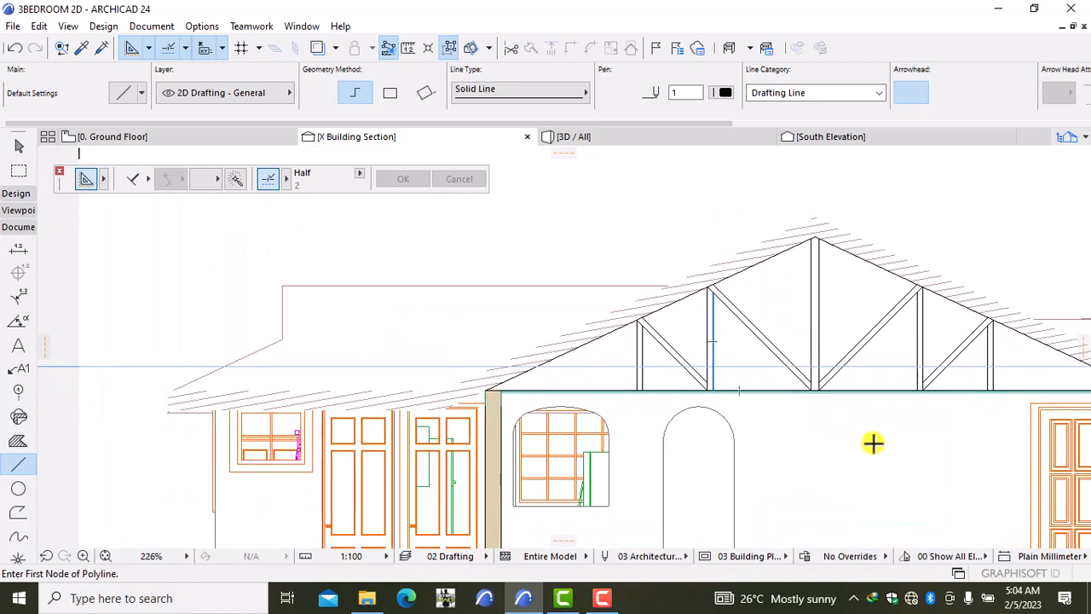
{"action": "scroll", "coordinate": [856, 443], "scroll_direction": "down", "scroll_amount": 5}
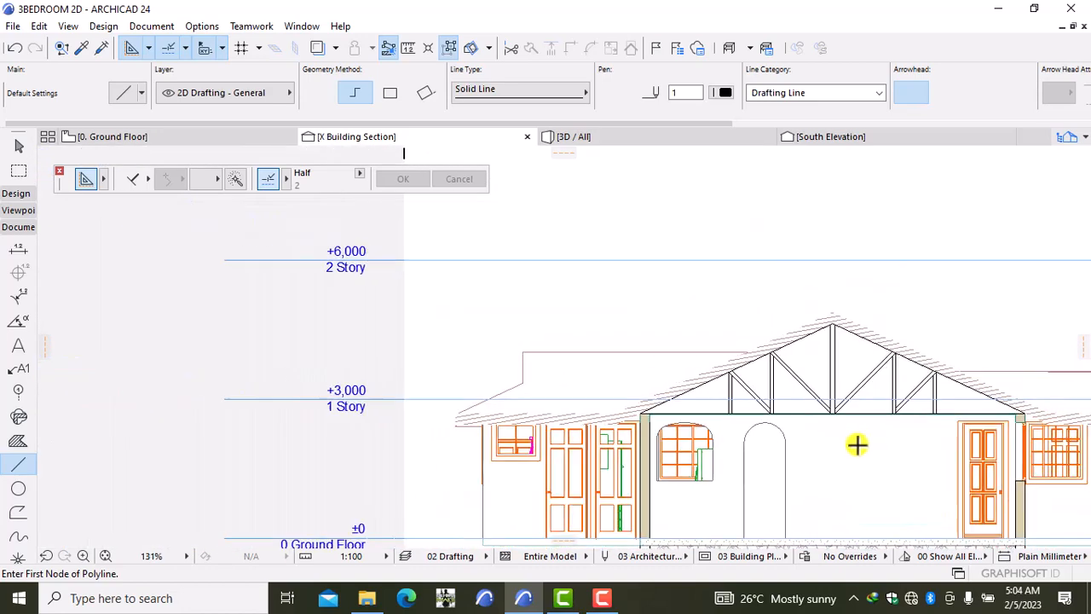
{"action": "scroll", "coordinate": [860, 431], "scroll_direction": "down", "scroll_amount": 3}
{"action": "scroll", "coordinate": [862, 433], "scroll_direction": "up", "scroll_amount": 7}
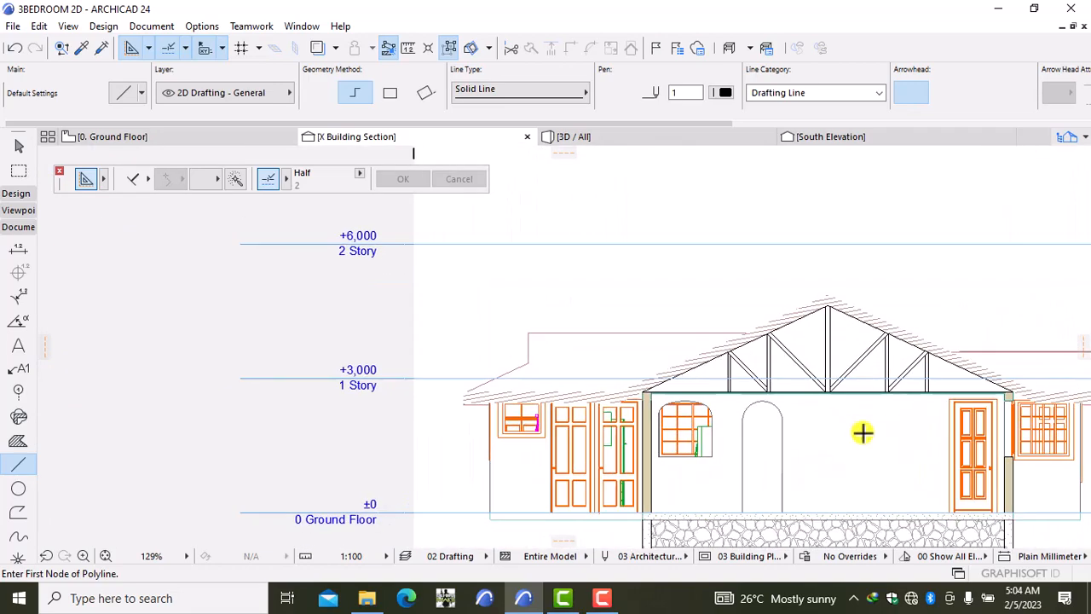
{"action": "middle_click_drag", "start_coordinate": [862, 432], "coordinate": [818, 459]}
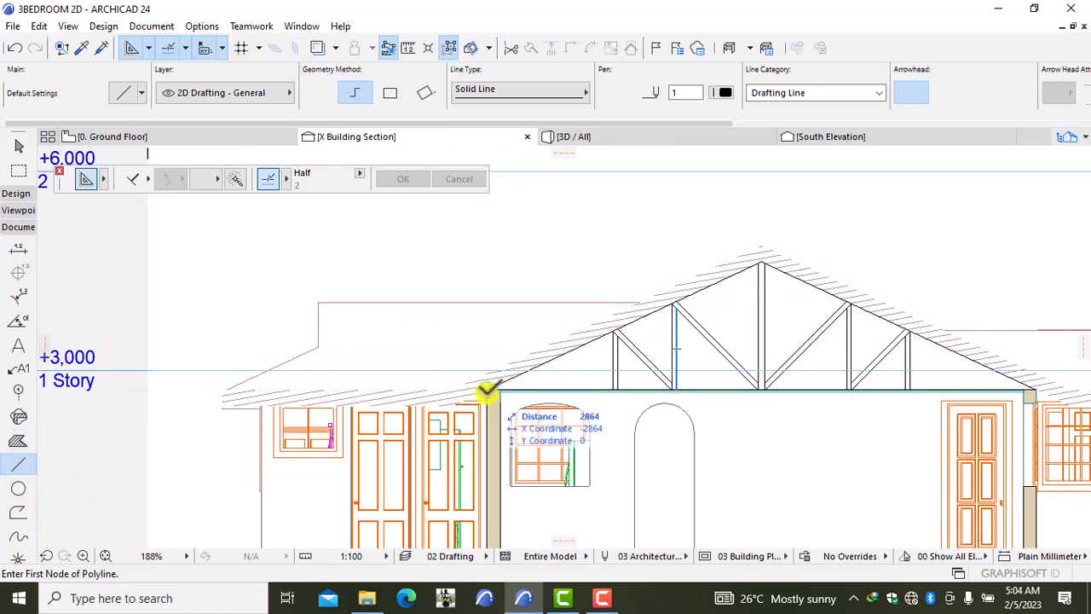
{"action": "scroll", "coordinate": [486, 388], "scroll_direction": "up", "scroll_amount": 4}
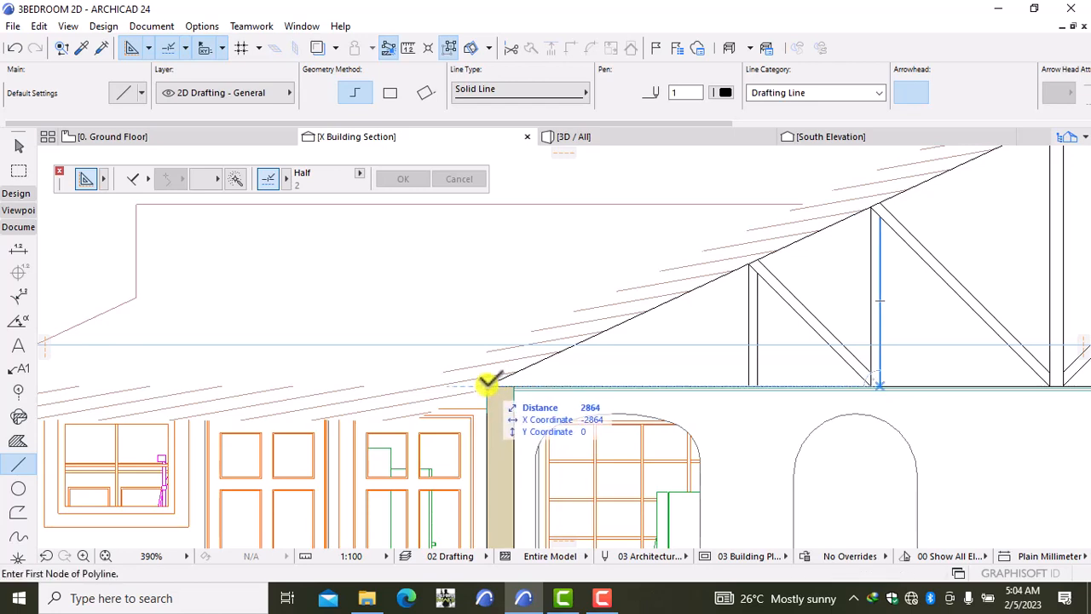
{"action": "left_click", "coordinate": [488, 383]}
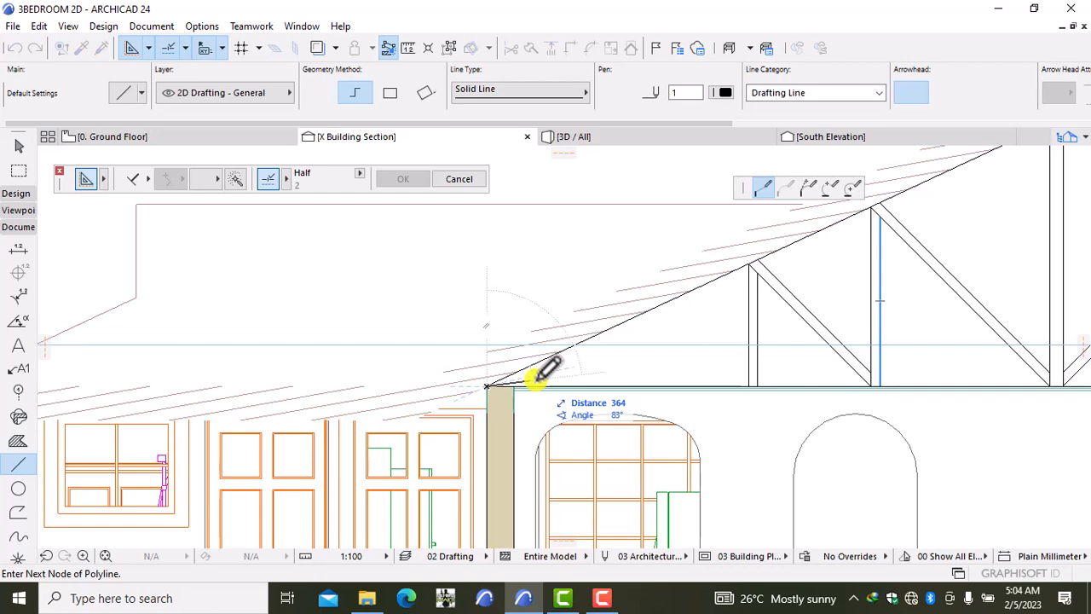
{"action": "key", "text": "Escape"}
{"action": "scroll", "coordinate": [670, 375], "scroll_direction": "down", "scroll_amount": 5}
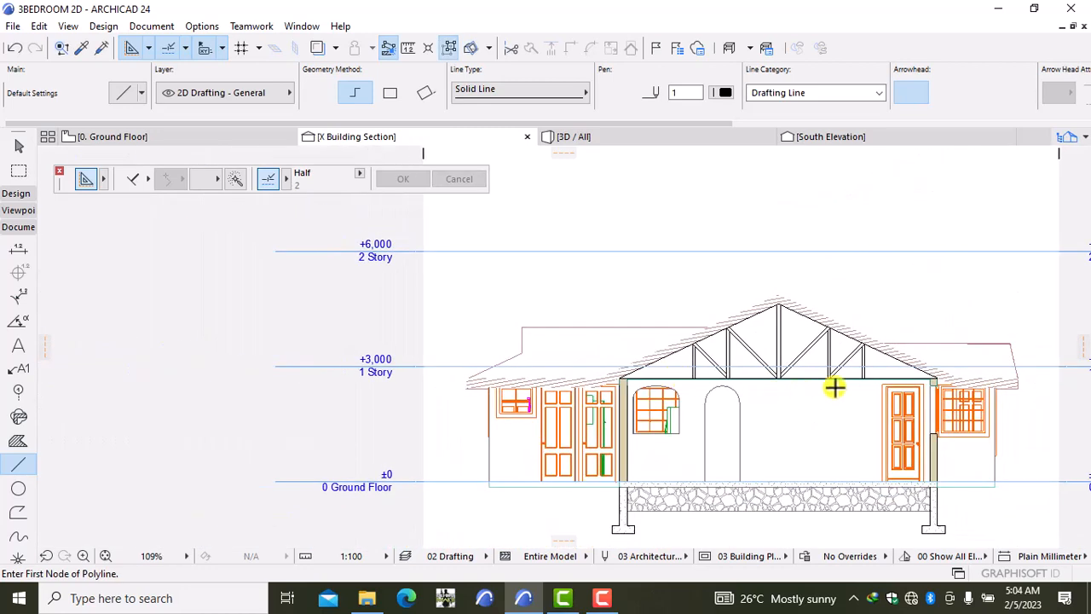
{"action": "mouse_move", "coordinate": [836, 388]}
{"action": "middle_mouse_down"}
{"action": "mouse_move", "coordinate": [784, 399]}
{"action": "mouse_move", "coordinate": [657, 372]}
{"action": "mouse_move", "coordinate": [650, 361]}
{"action": "middle_mouse_up"}
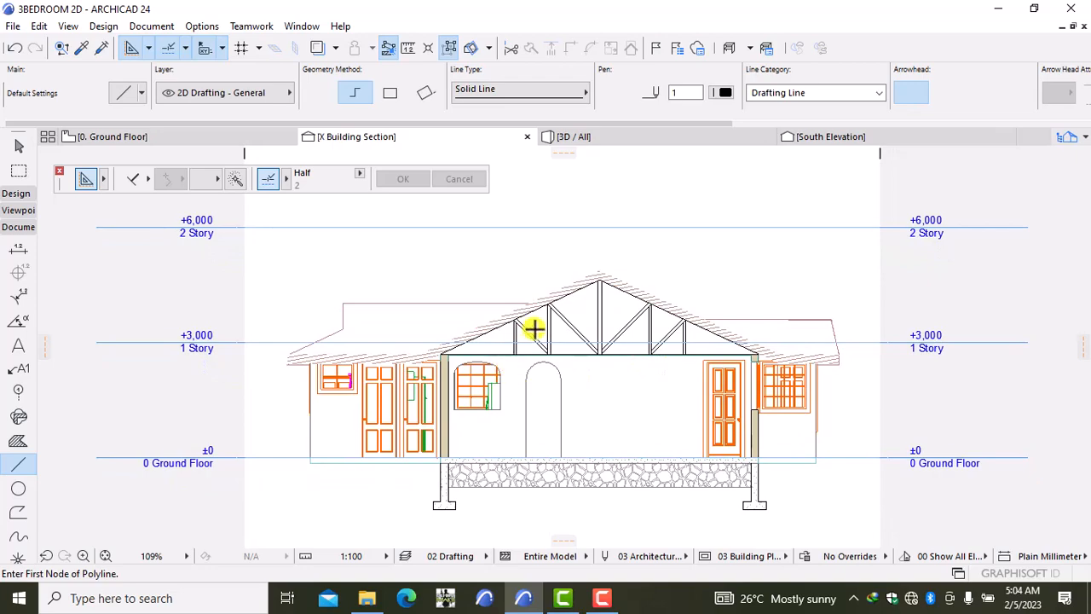
{"action": "scroll", "coordinate": [533, 328], "scroll_direction": "up", "scroll_amount": 8}
{"action": "middle_click_drag", "start_coordinate": [531, 326], "coordinate": [520, 418]}
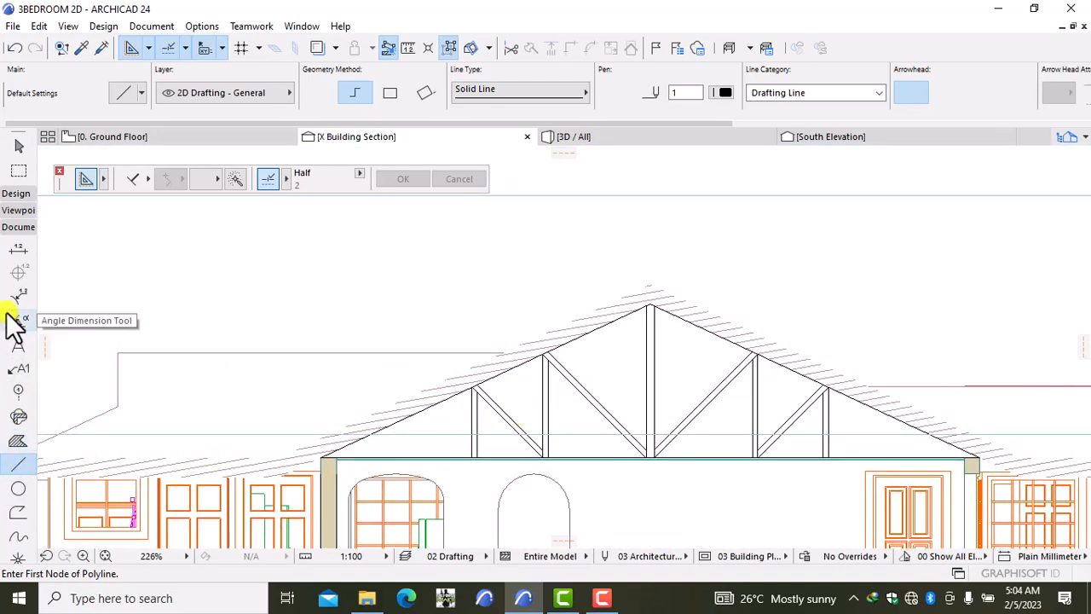
Step: Set the Fill tool's default pattern to Wood 00 instead of Stonework 12
{"action": "left_click", "coordinate": [18, 441]}
{"action": "double_click", "coordinate": [14, 442]}
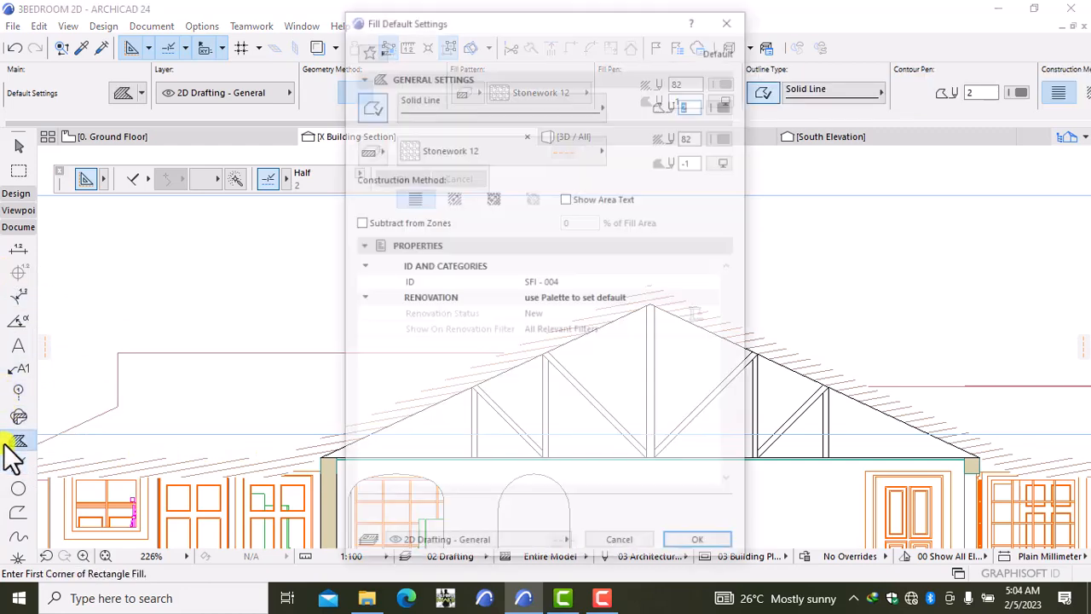
{"action": "left_click", "coordinate": [560, 155]}
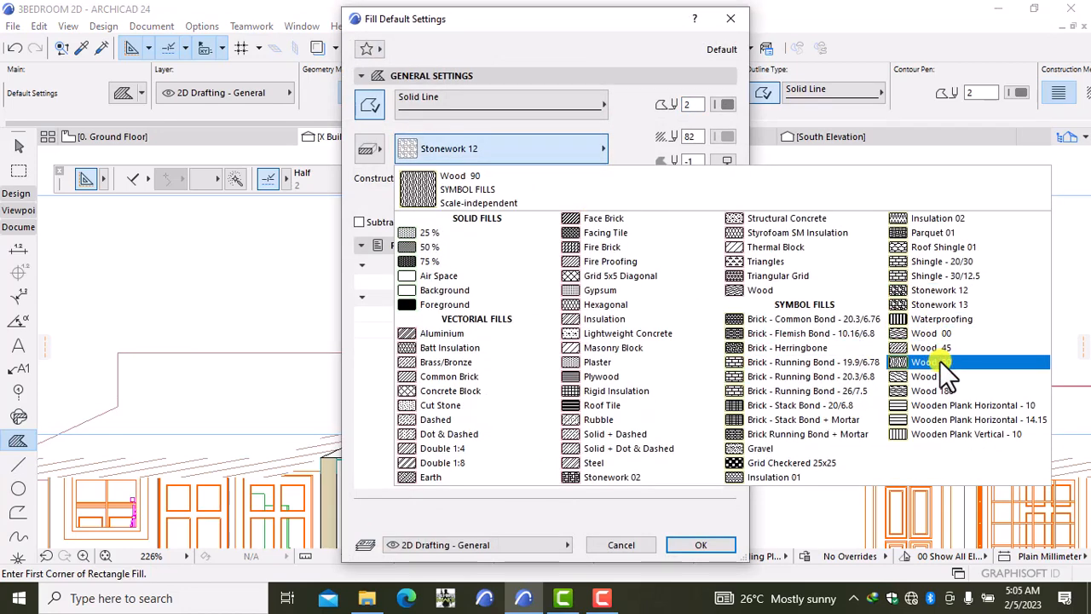
{"action": "left_click", "coordinate": [935, 334]}
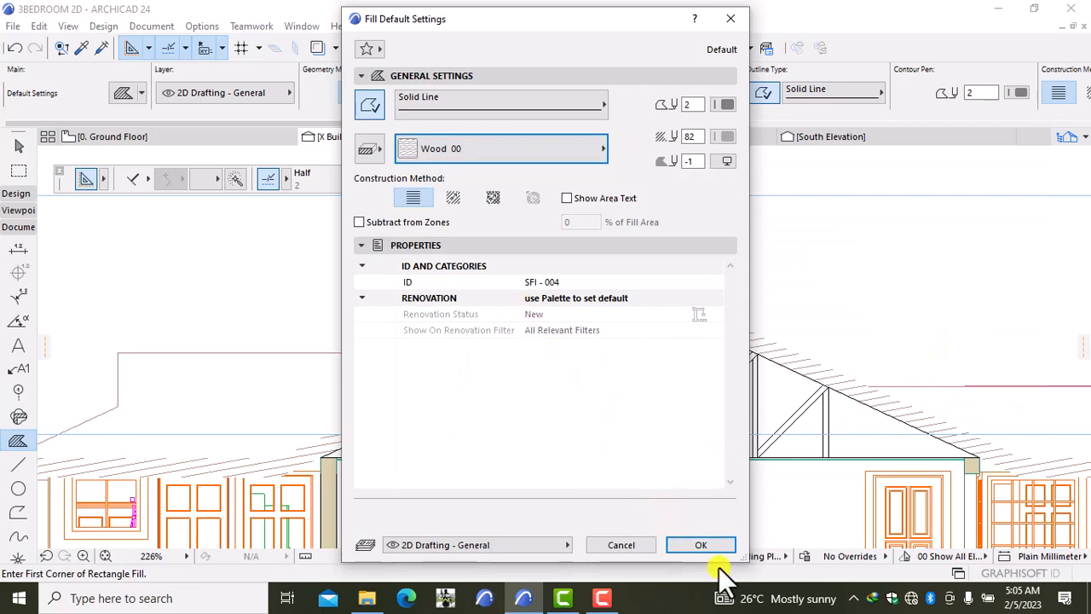
{"action": "left_click", "coordinate": [704, 543]}
{"action": "scroll", "coordinate": [429, 485], "scroll_direction": "up", "scroll_amount": 3}
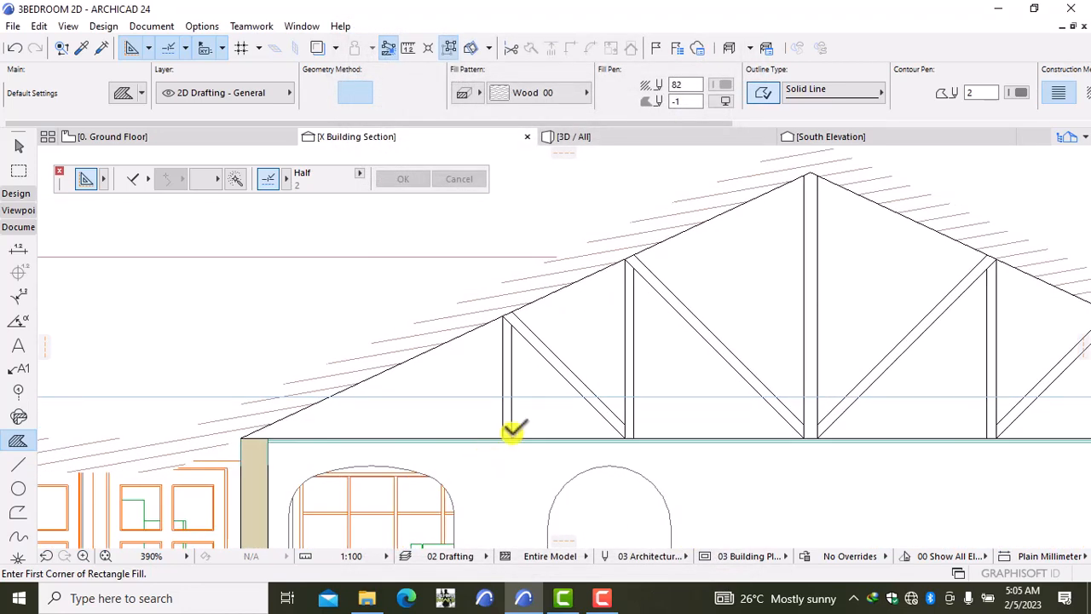
Step: Using the polygon method, hatch the left truss post and first diagonal brace with Wood 00
{"action": "left_click", "coordinate": [503, 437]}
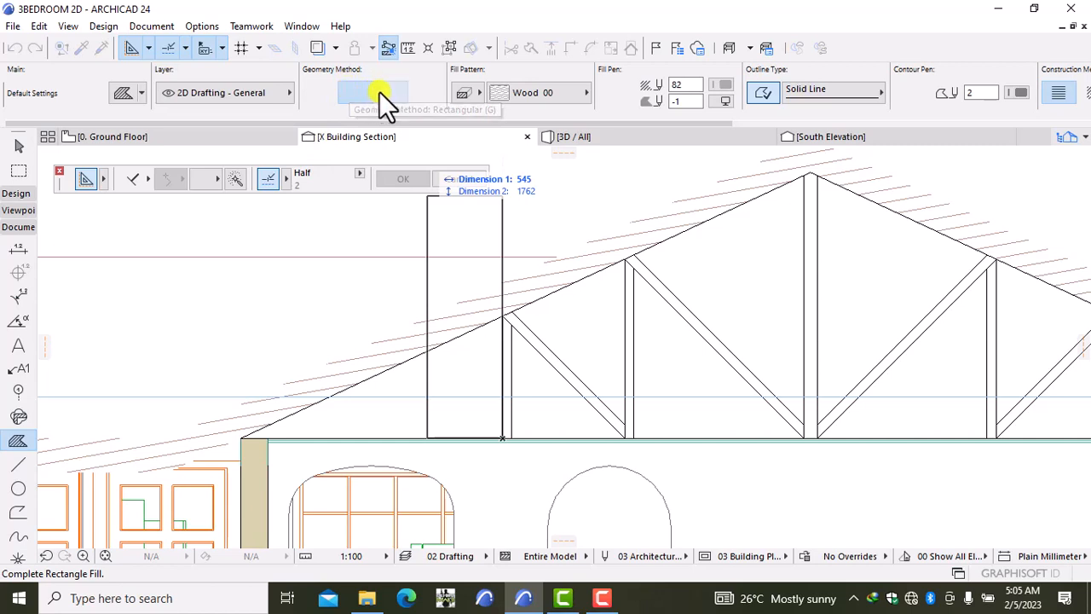
{"action": "left_click", "coordinate": [329, 89]}
{"action": "left_click", "coordinate": [503, 438]}
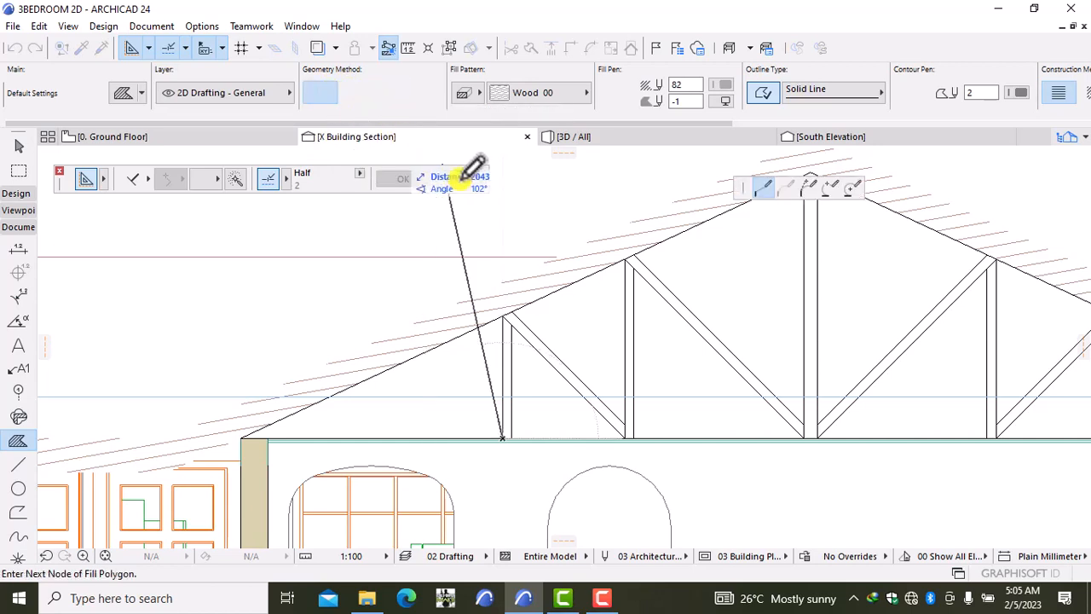
{"action": "left_click", "coordinate": [503, 314]}
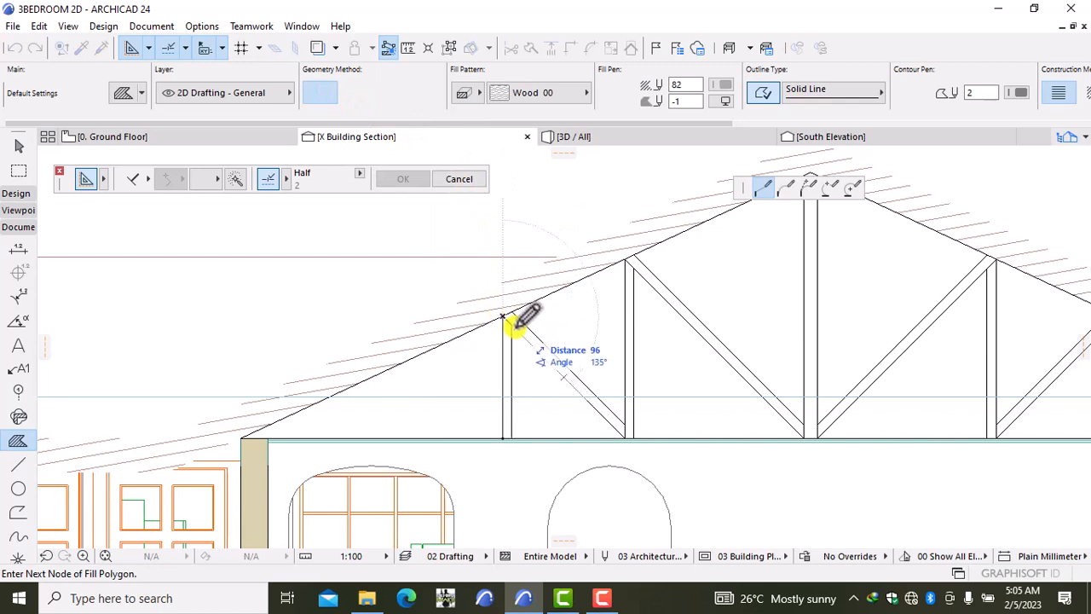
{"action": "left_click", "coordinate": [511, 324]}
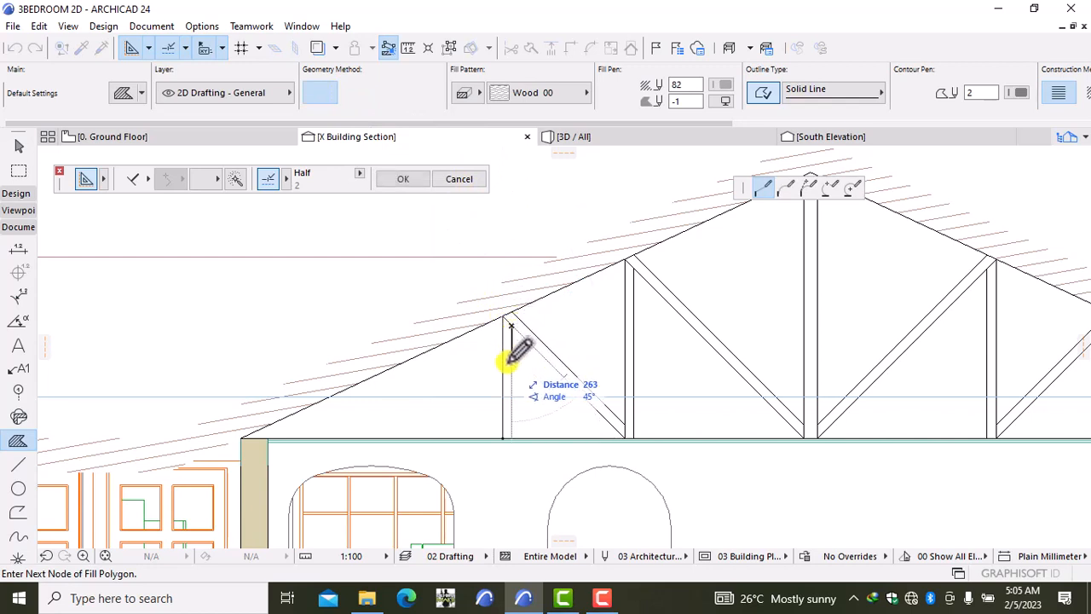
{"action": "left_click", "coordinate": [505, 437]}
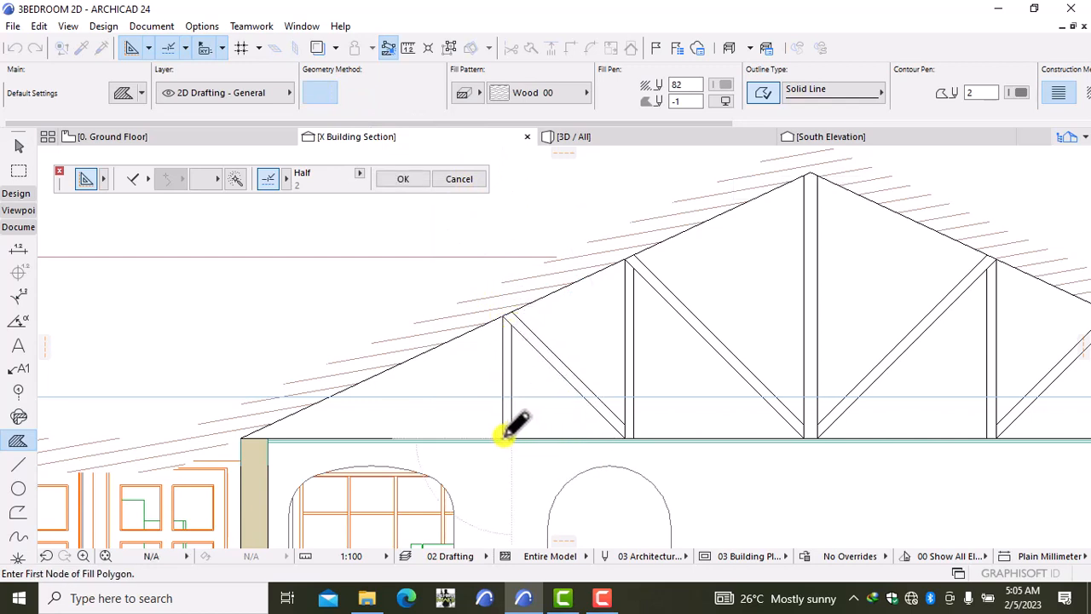
{"action": "left_click", "coordinate": [503, 314]}
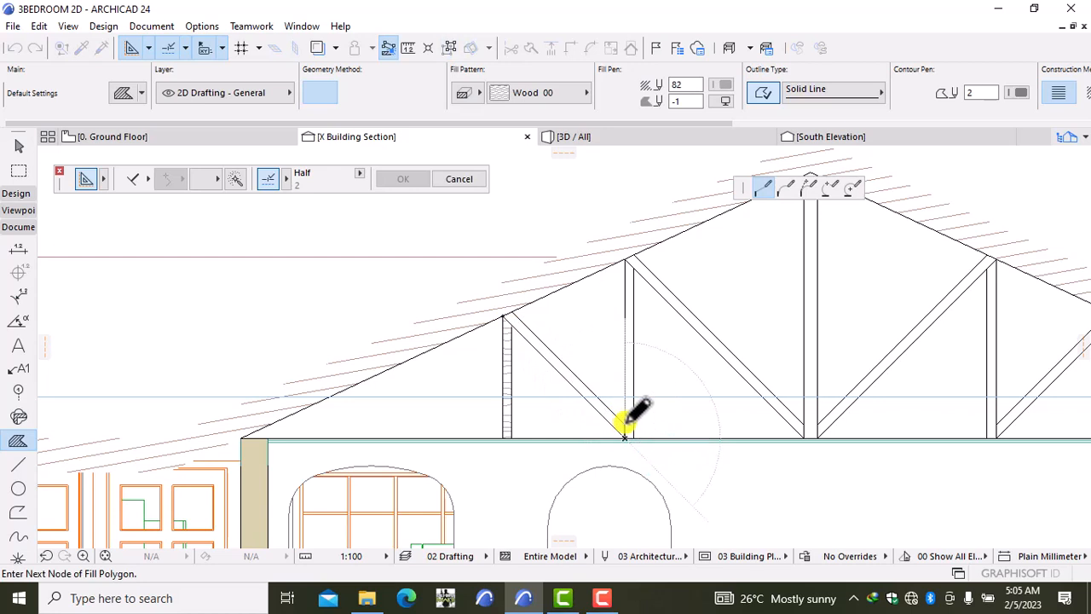
{"action": "left_click", "coordinate": [625, 424]}
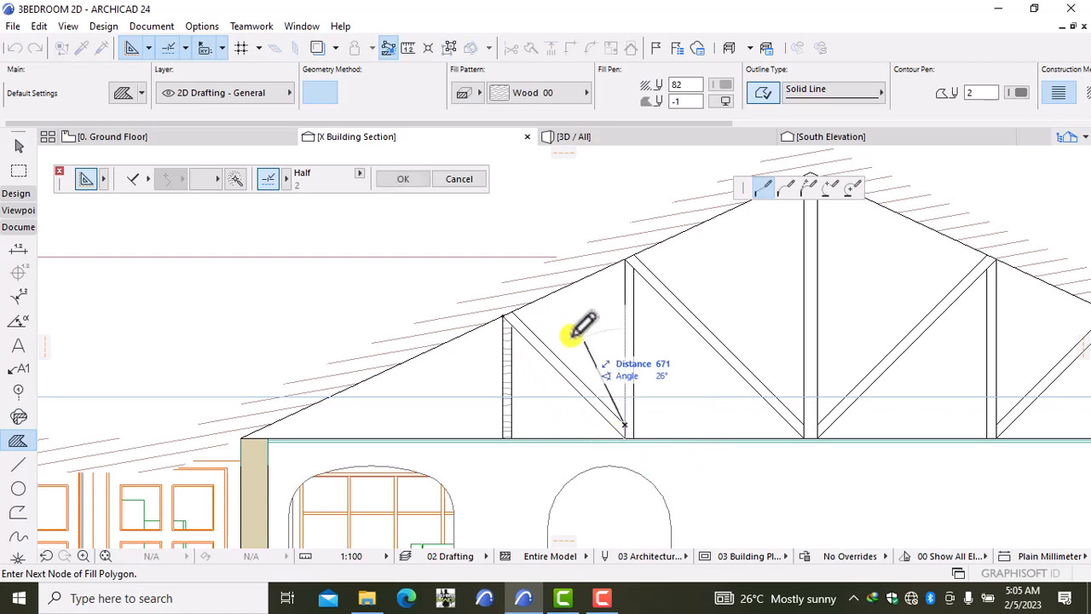
{"action": "left_click", "coordinate": [512, 309]}
{"action": "left_click", "coordinate": [504, 314]}
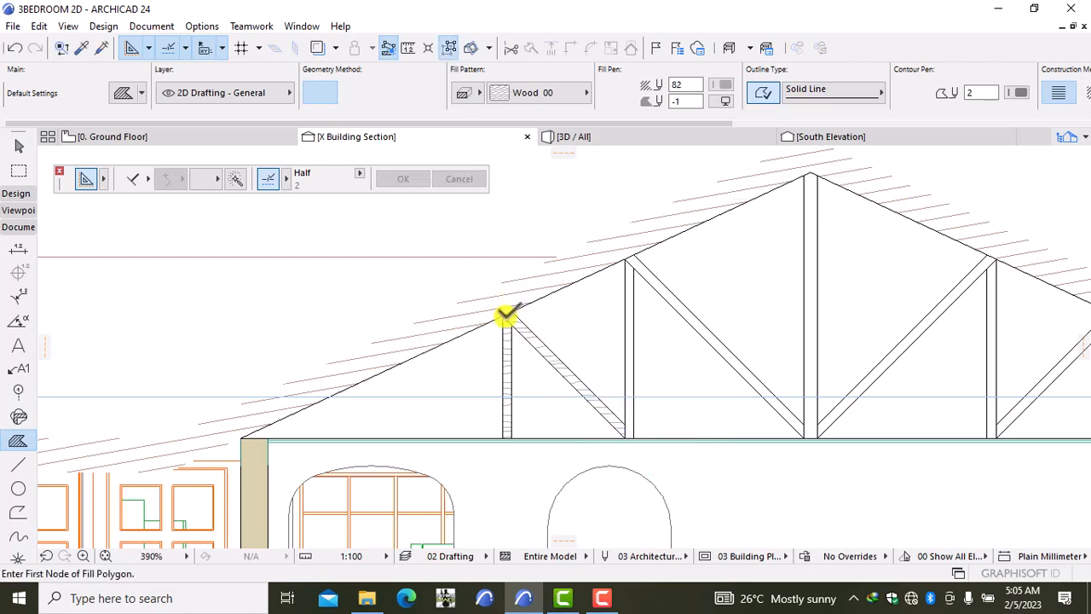
Step: Fill the next vertical post and the second diagonal brace with Wood 00
{"action": "left_click", "coordinate": [625, 436]}
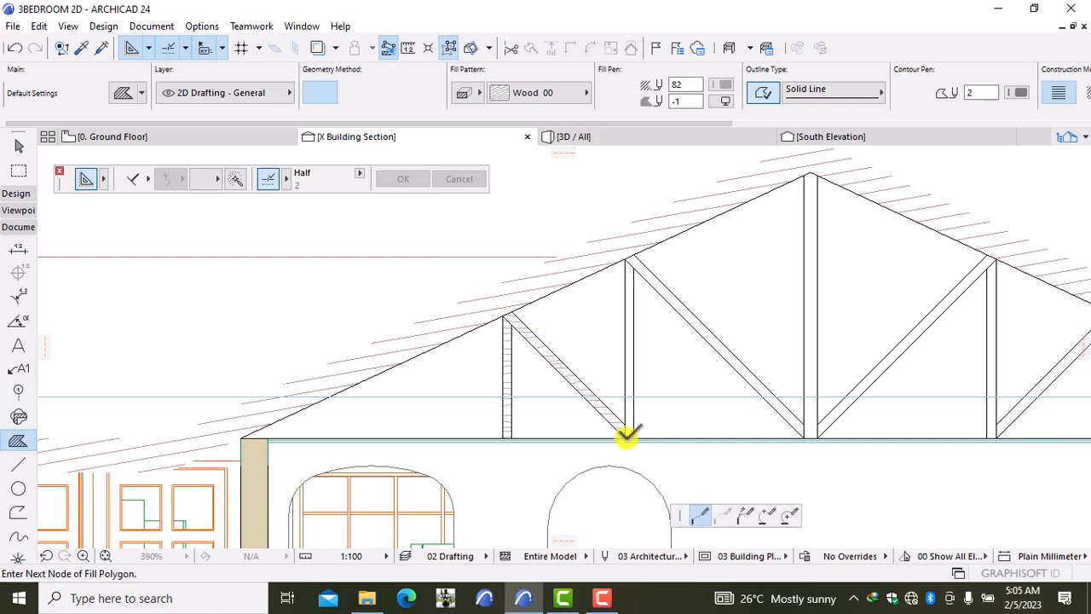
{"action": "left_click", "coordinate": [625, 260]}
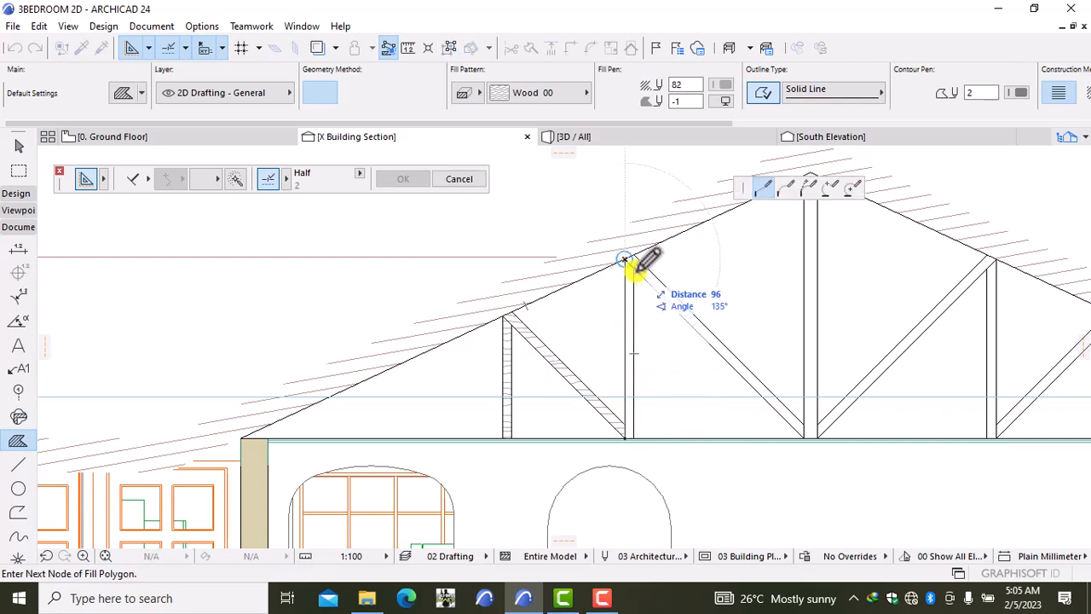
{"action": "left_click", "coordinate": [627, 435]}
{"action": "left_click", "coordinate": [628, 435]}
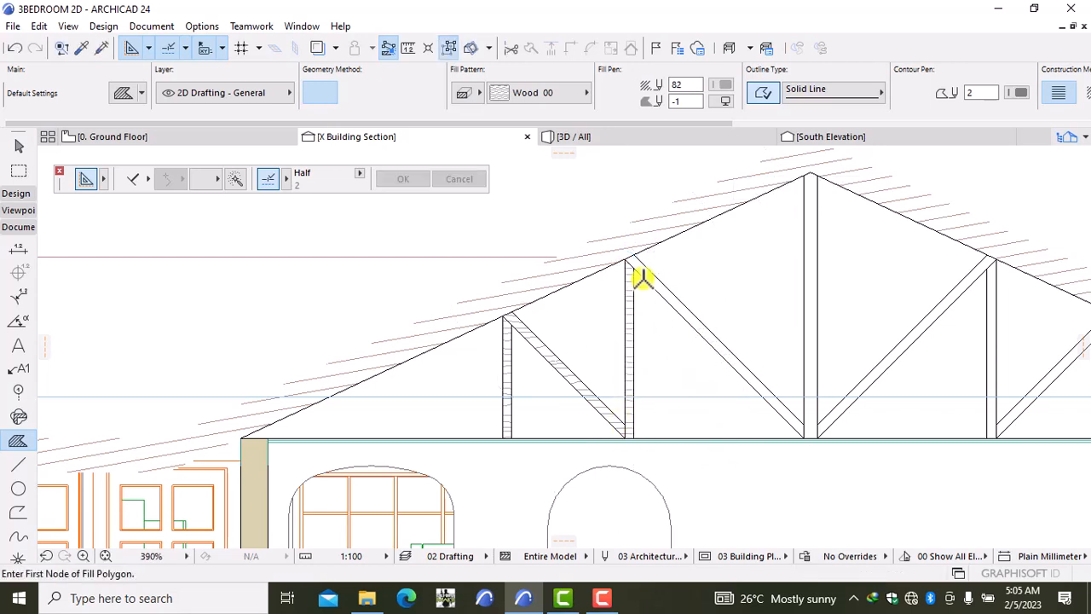
{"action": "left_click", "coordinate": [624, 259]}
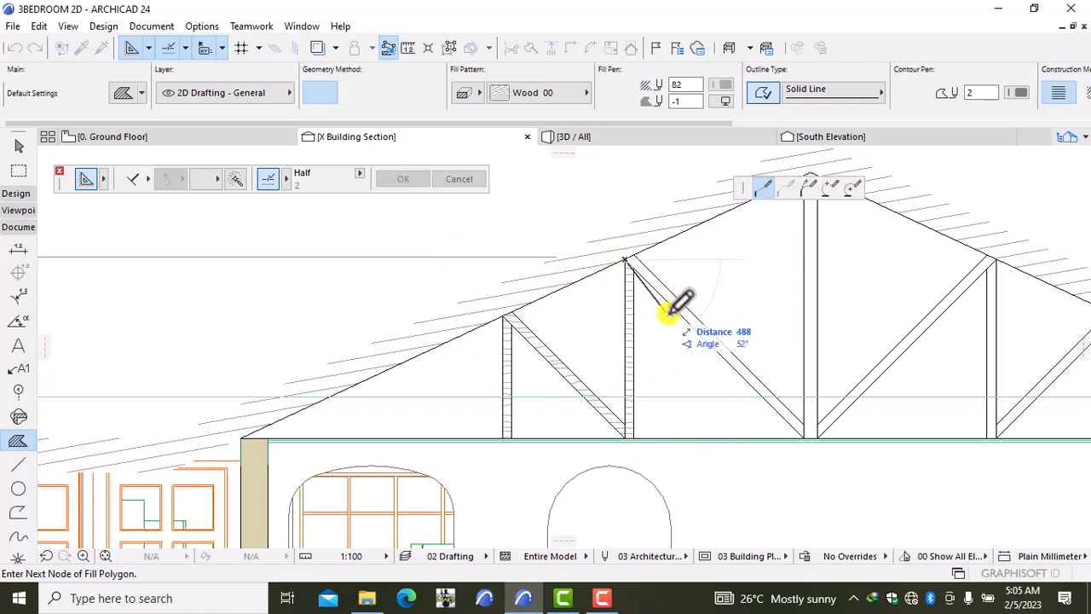
{"action": "left_click", "coordinate": [803, 425]}
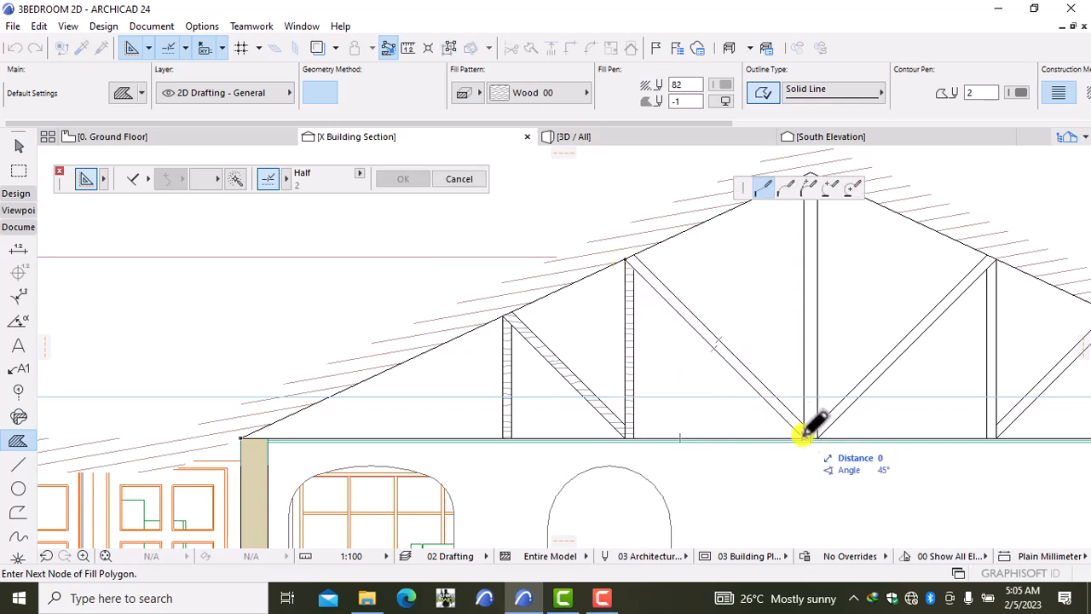
{"action": "left_click", "coordinate": [631, 254]}
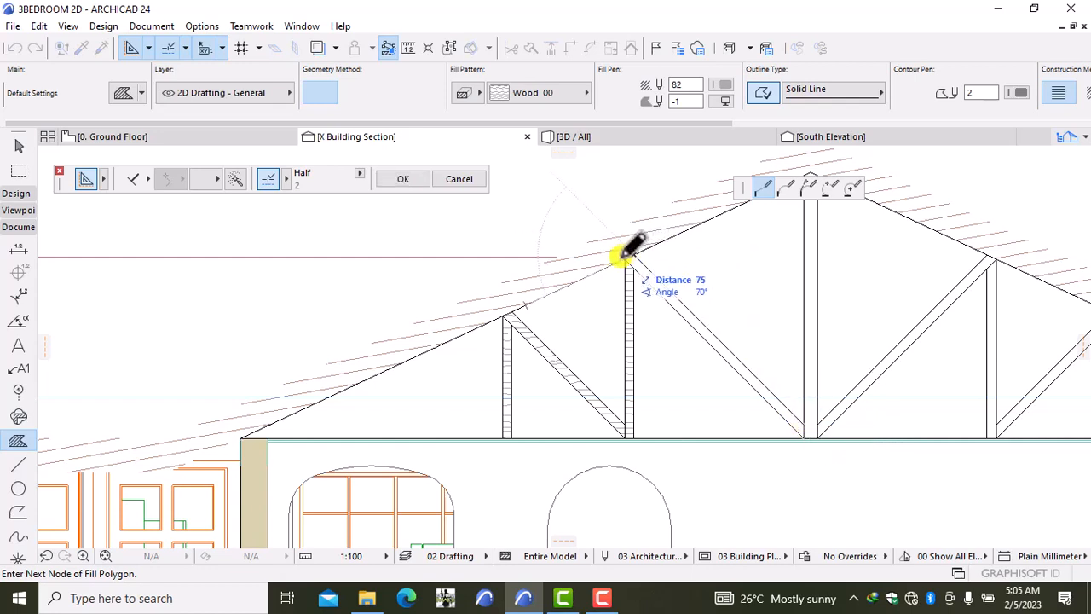
{"action": "left_click", "coordinate": [631, 255]}
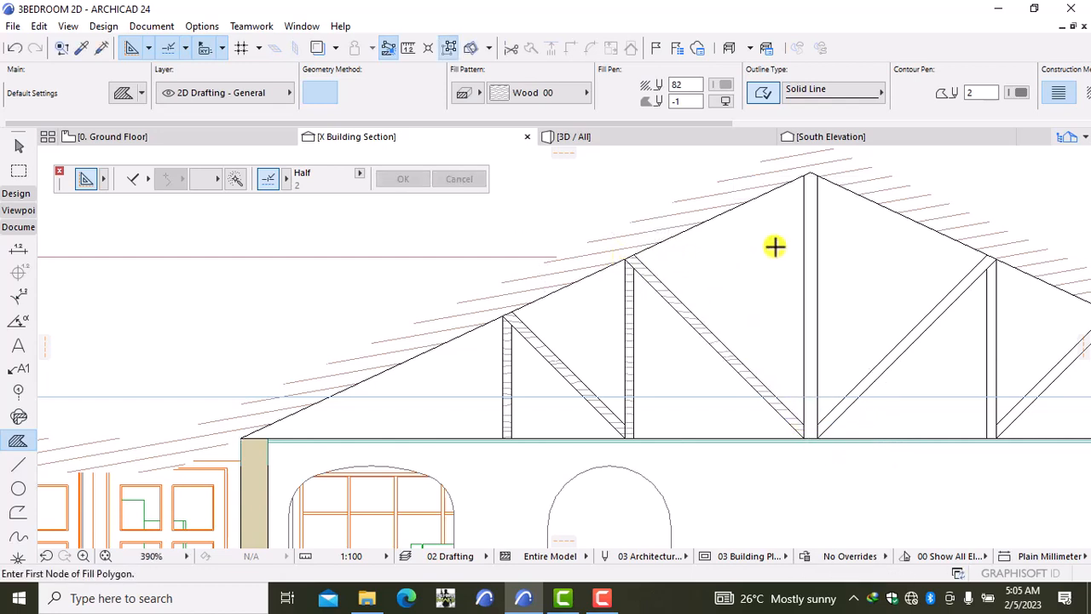
Step: Fill the central ridge post with Wood 00, then try Magic Wand and cancel it
{"action": "left_click", "coordinate": [804, 175]}
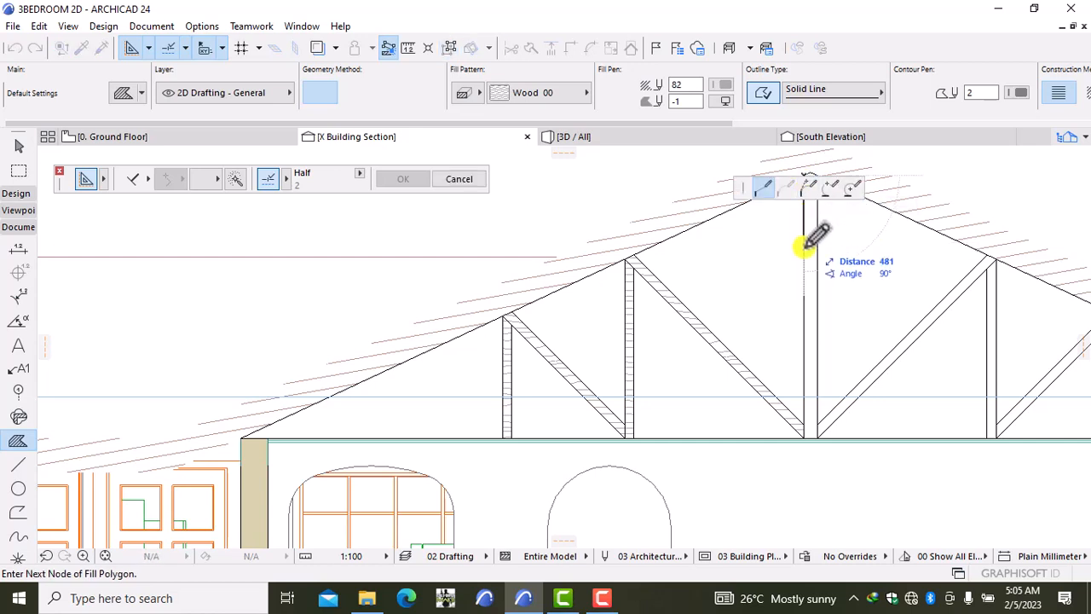
{"action": "left_click", "coordinate": [805, 437]}
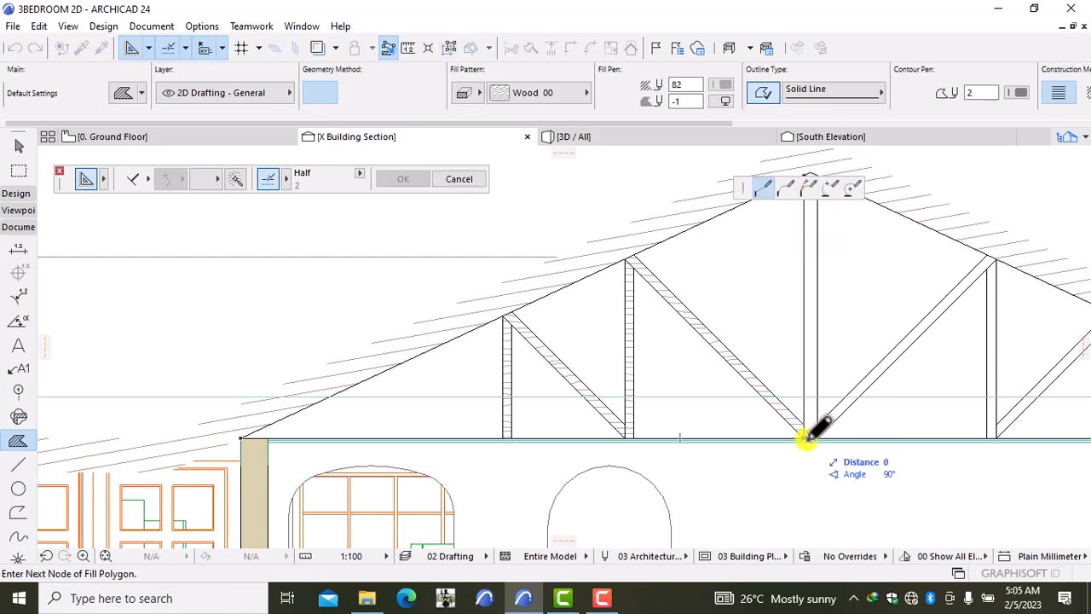
{"action": "left_click", "coordinate": [817, 438]}
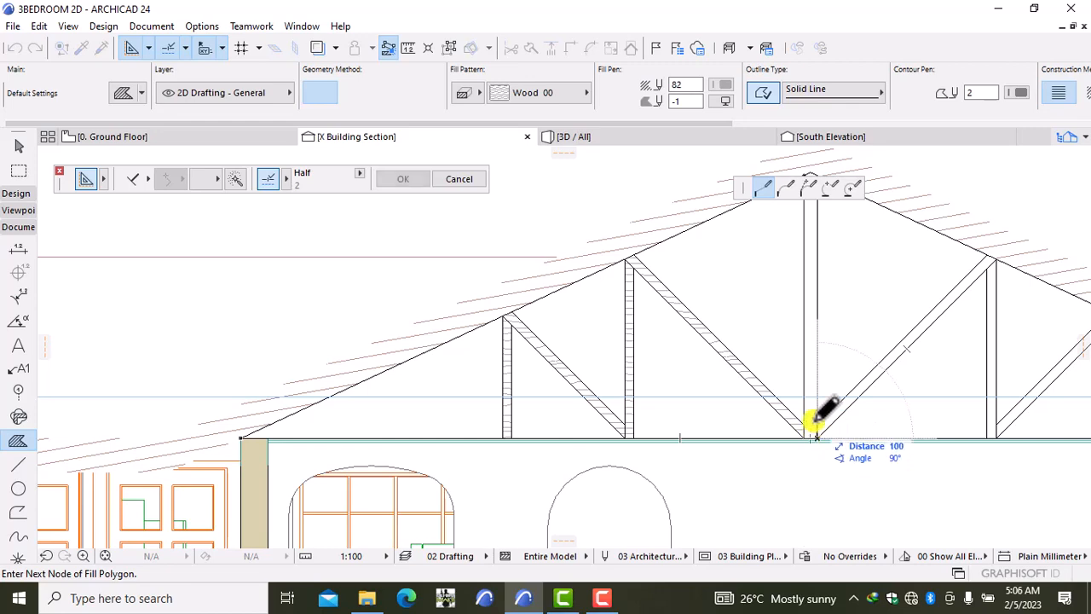
{"action": "middle_click_drag", "start_coordinate": [830, 328], "coordinate": [831, 477]}
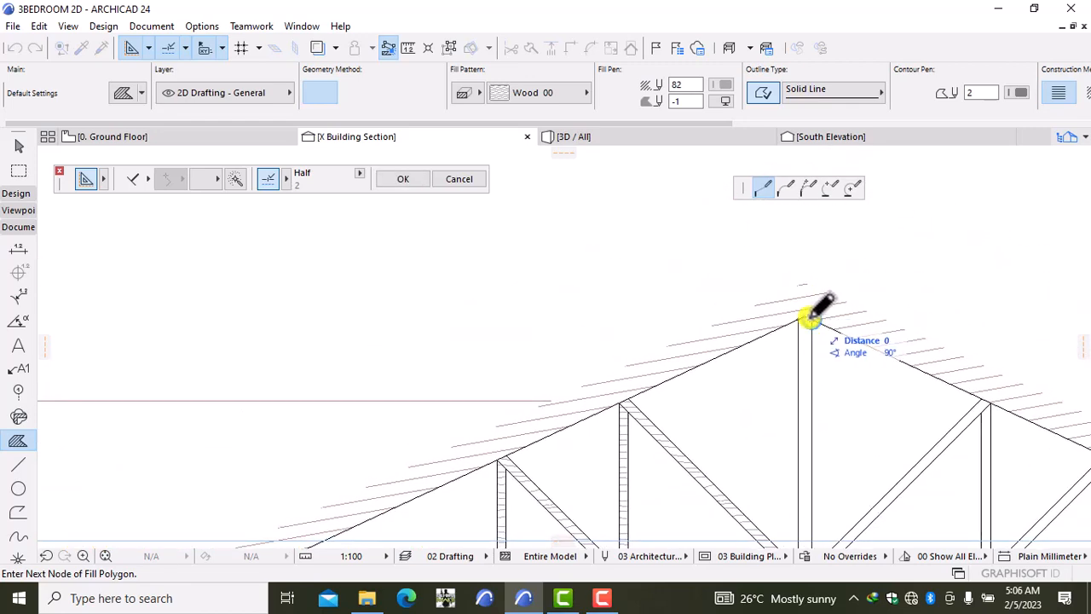
{"action": "scroll", "coordinate": [803, 317], "scroll_direction": "up", "scroll_amount": 5}
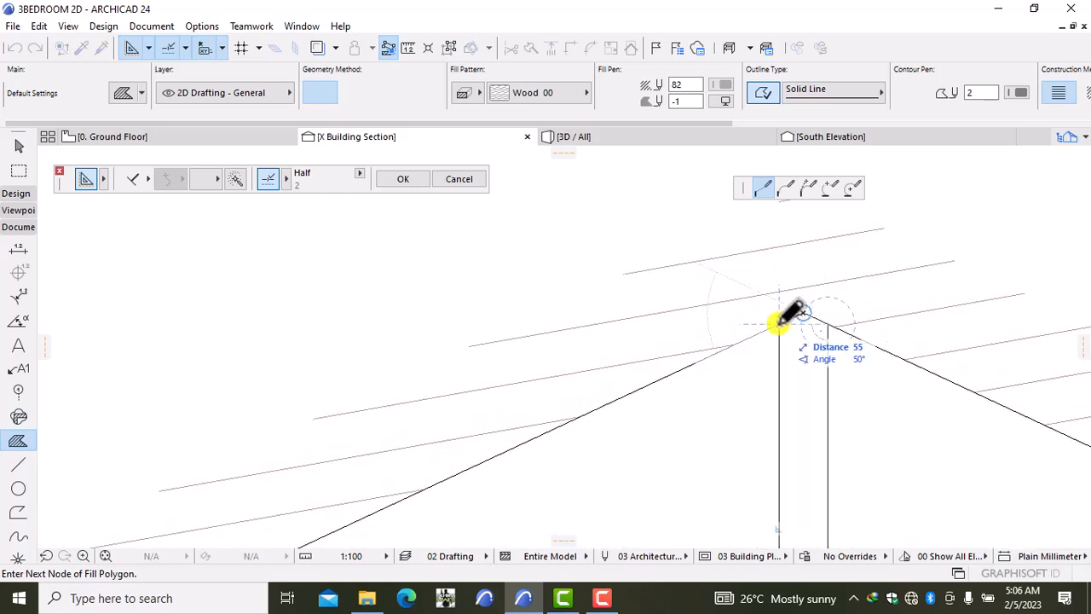
{"action": "left_click", "coordinate": [781, 322]}
{"action": "scroll", "coordinate": [884, 451], "scroll_direction": "down", "scroll_amount": 3}
{"action": "scroll", "coordinate": [884, 451], "scroll_direction": "down", "scroll_amount": 3}
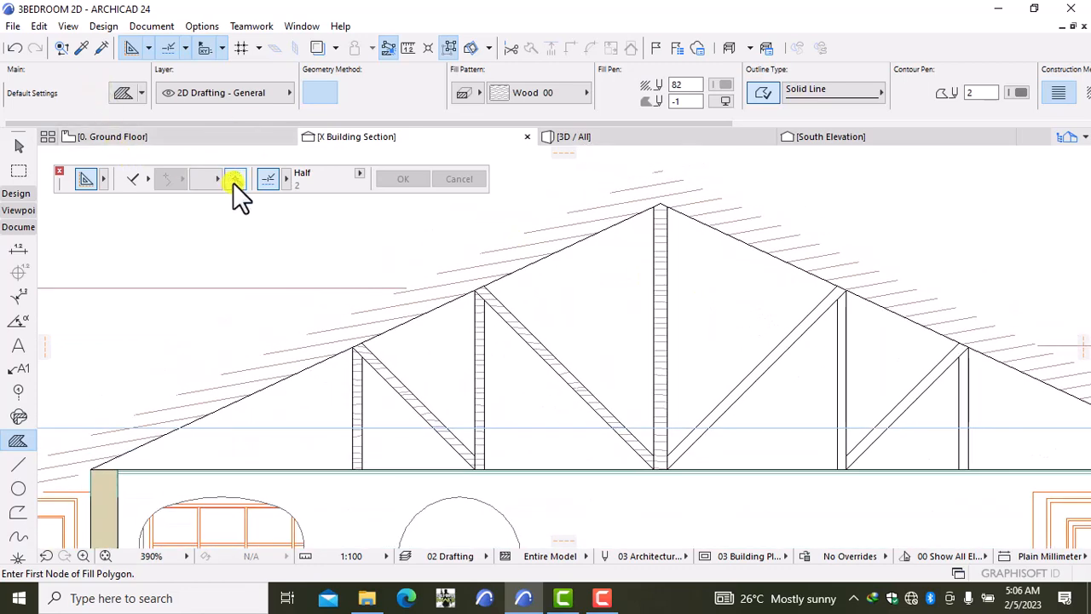
{"action": "left_click", "coordinate": [235, 180]}
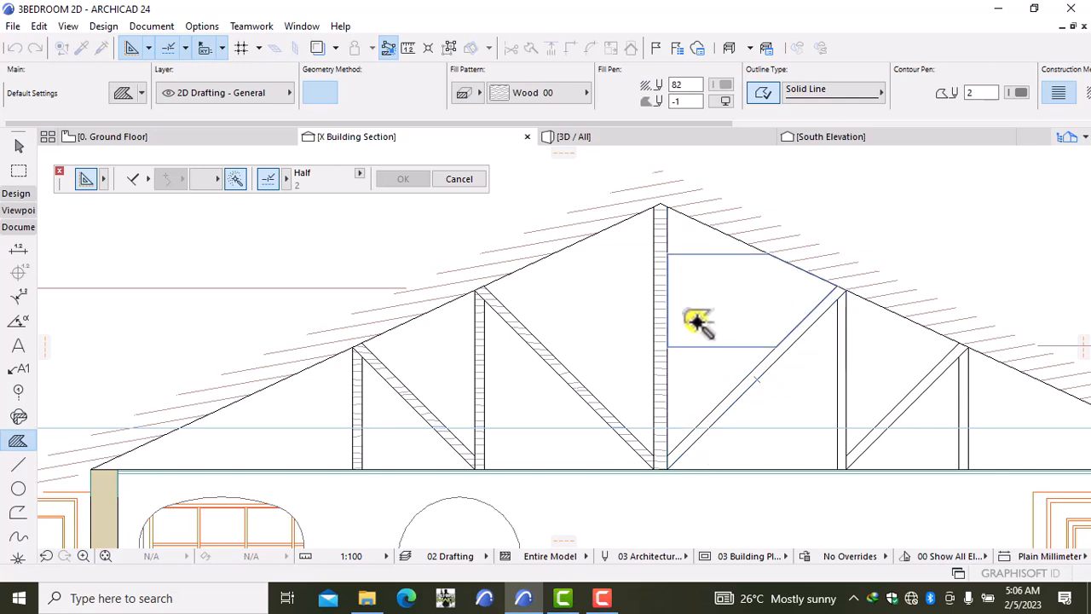
{"action": "key", "text": "Escape"}
{"action": "key", "text": "Escape"}
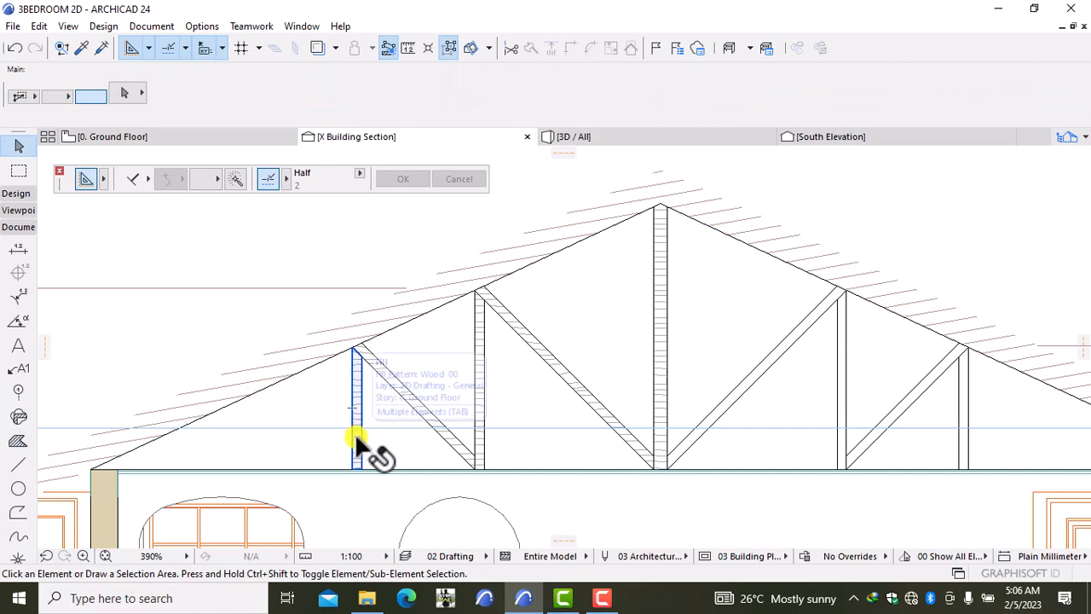
{"action": "left_click", "coordinate": [355, 433]}
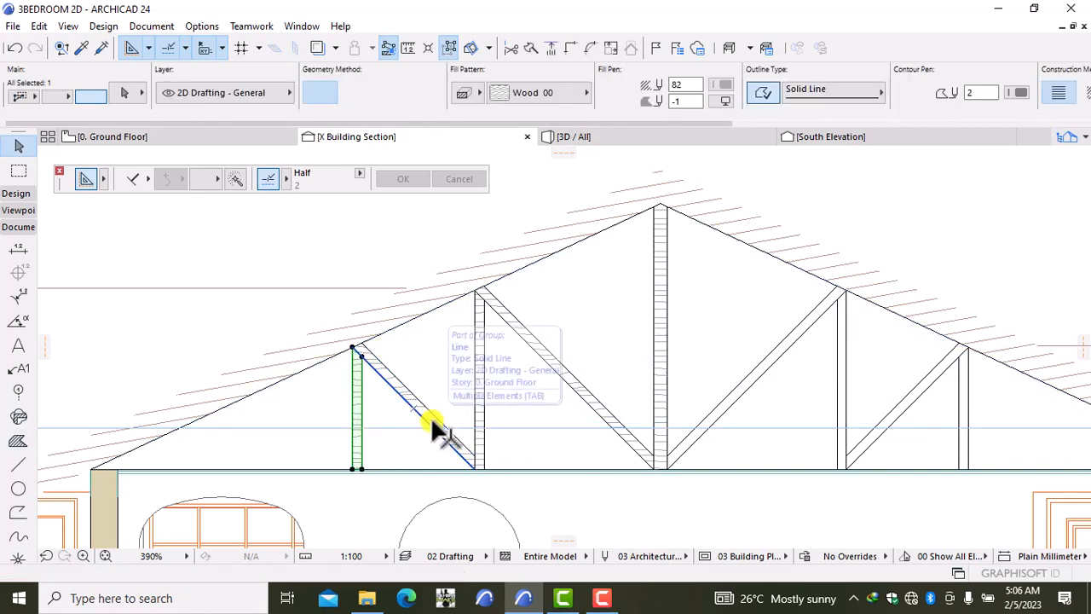
{"action": "scroll", "coordinate": [443, 430], "scroll_direction": "up", "scroll_amount": 5}
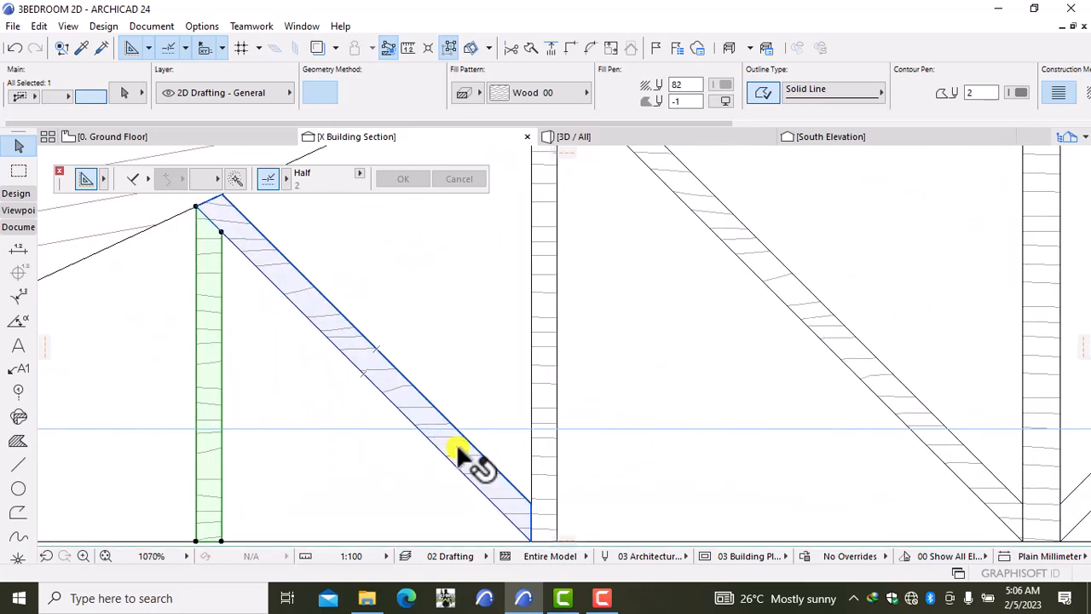
{"action": "left_click", "coordinate": [459, 445], "text": "shift"}
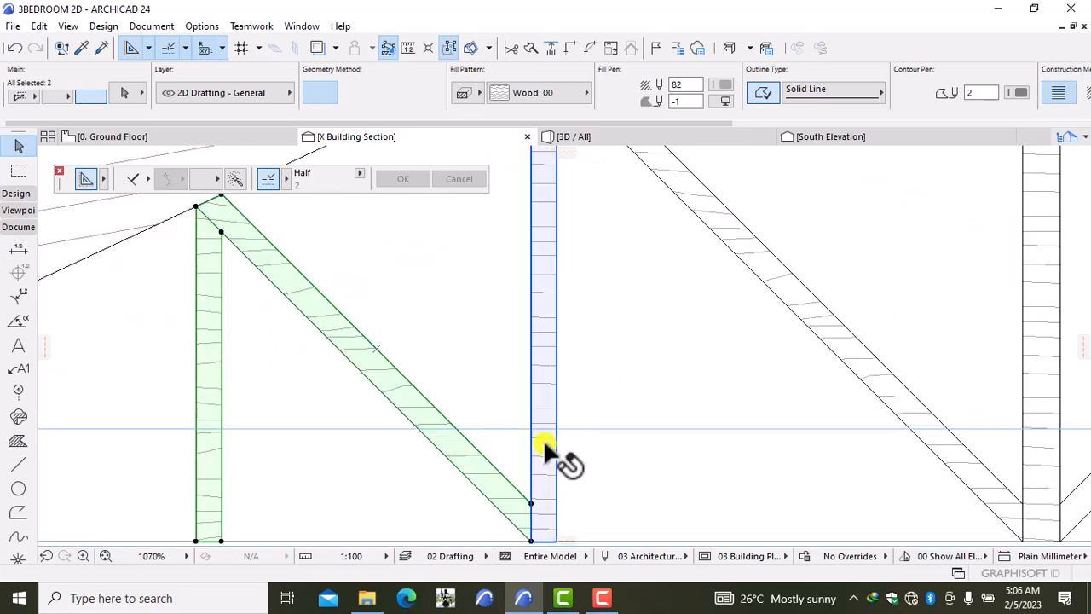
{"action": "left_click", "coordinate": [546, 443], "text": "shift"}
{"action": "left_click", "coordinate": [885, 392], "text": "shift"}
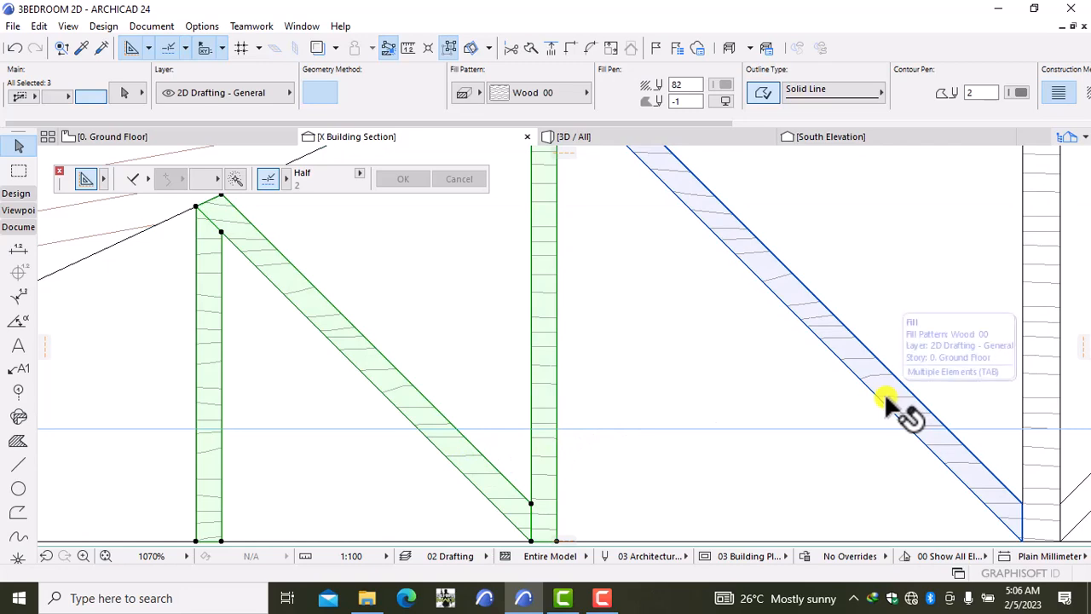
{"action": "scroll", "coordinate": [910, 412], "scroll_direction": "down", "scroll_amount": 8}
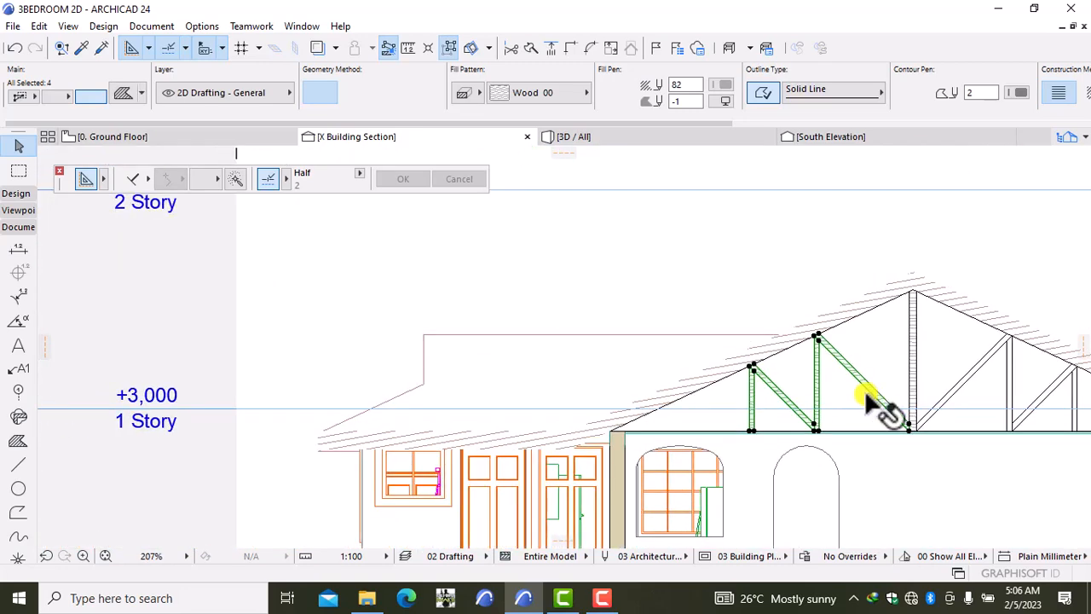
{"action": "right_click", "coordinate": [842, 394]}
{"action": "mouse_move", "coordinate": [948, 175]}
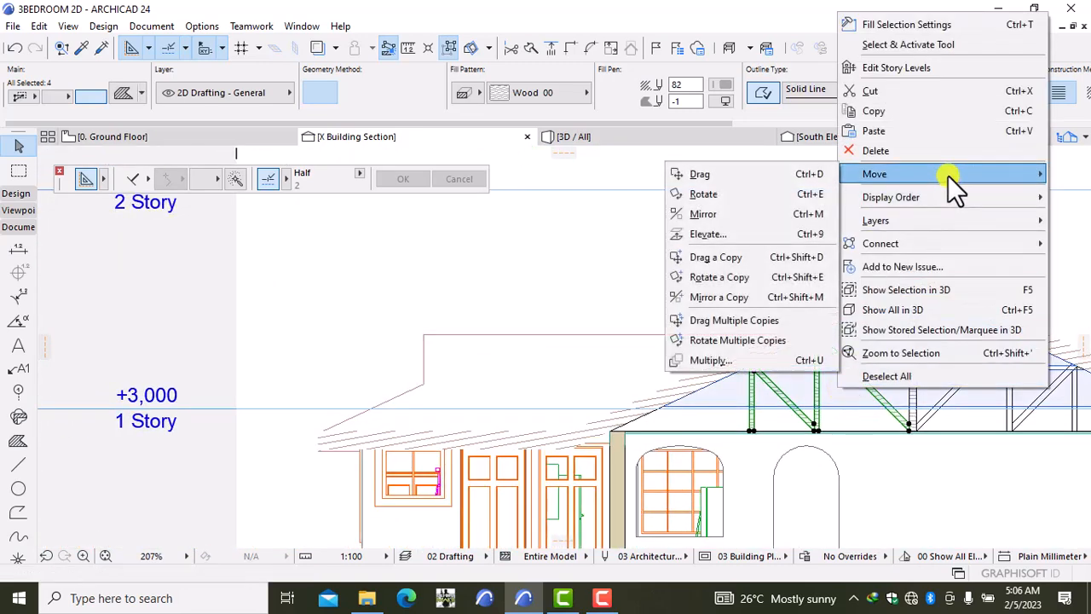
{"action": "left_click", "coordinate": [764, 297]}
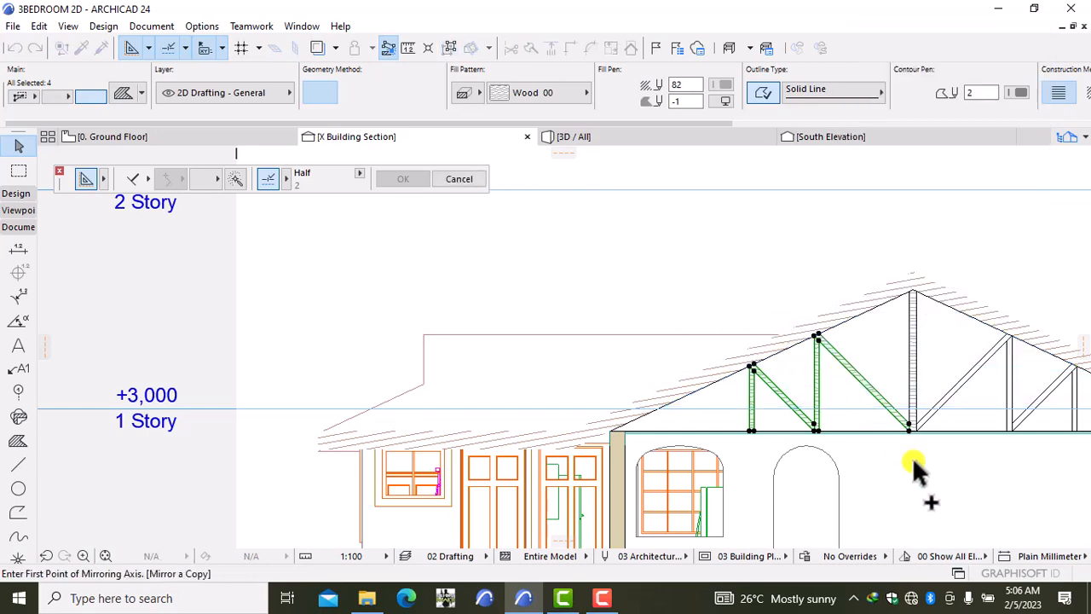
{"action": "scroll", "coordinate": [914, 457], "scroll_direction": "up", "scroll_amount": 3}
{"action": "scroll", "coordinate": [919, 450], "scroll_direction": "up", "scroll_amount": 2}
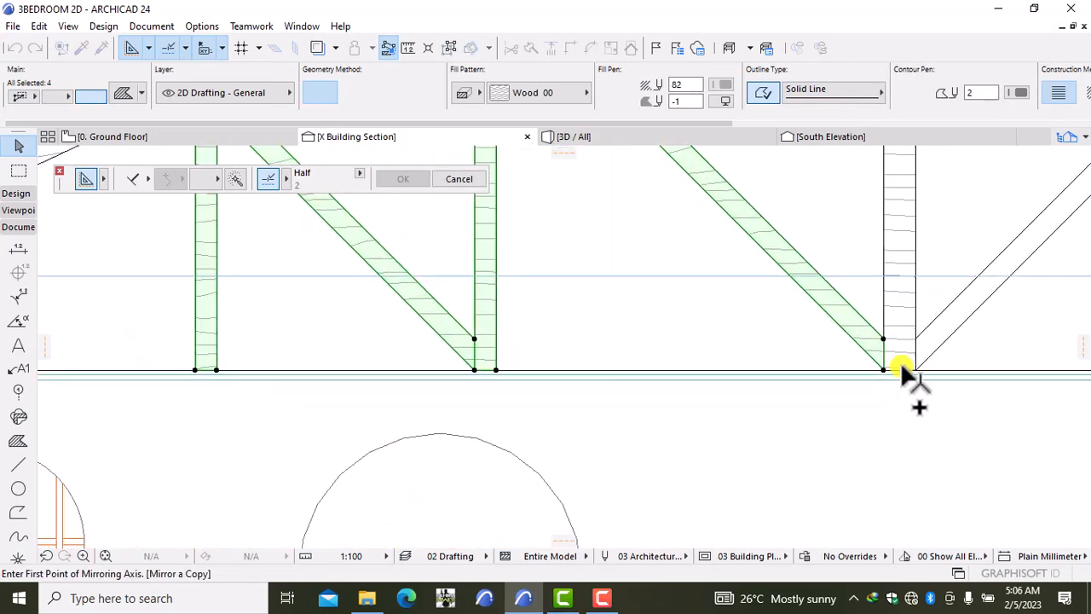
{"action": "left_click", "coordinate": [897, 370]}
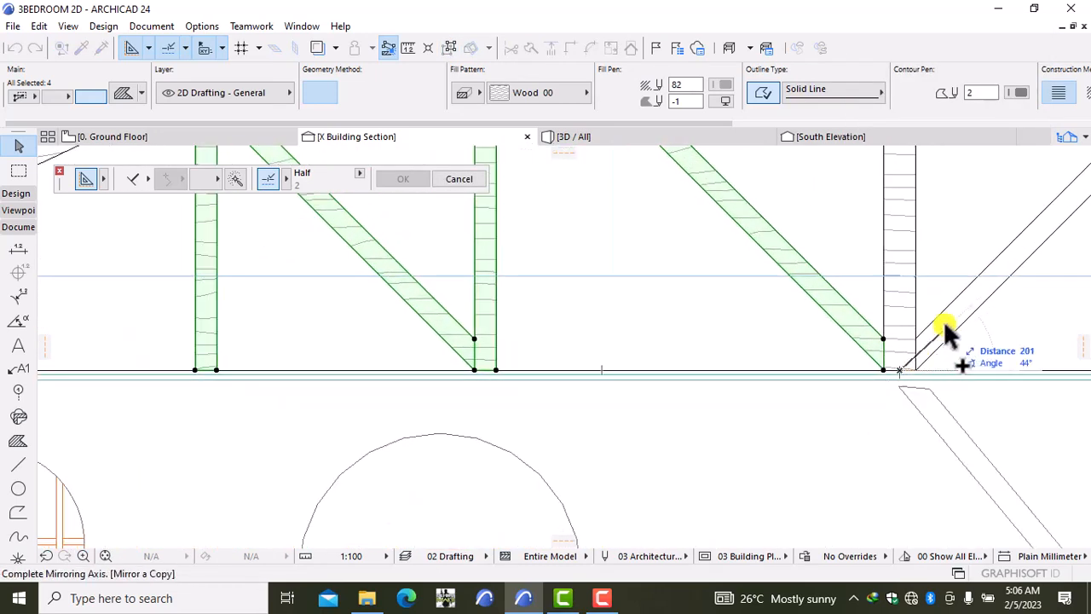
{"action": "left_click", "coordinate": [899, 281]}
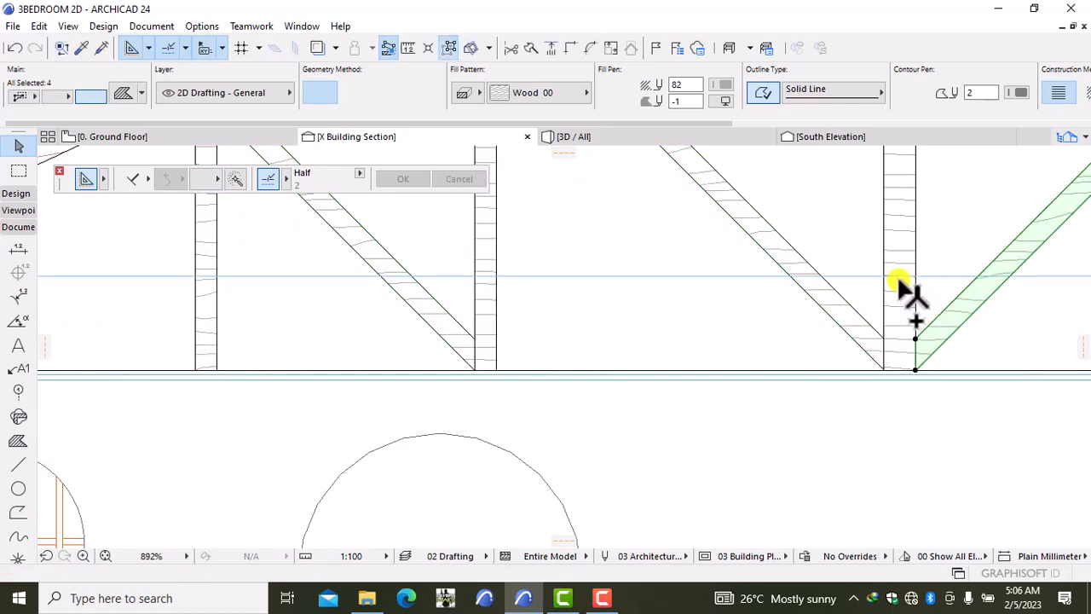
{"action": "left_click", "coordinate": [1002, 325]}
{"action": "scroll", "coordinate": [1002, 333], "scroll_direction": "down", "scroll_amount": 12}
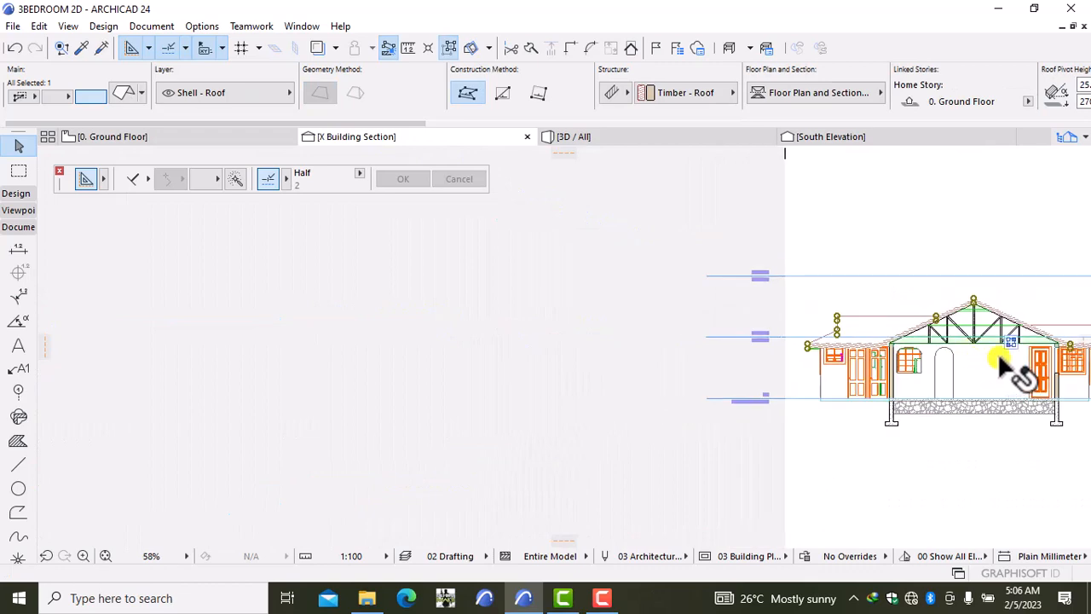
{"action": "key", "text": "Escape"}
{"action": "middle_click_drag", "start_coordinate": [1011, 345], "coordinate": [804, 390]}
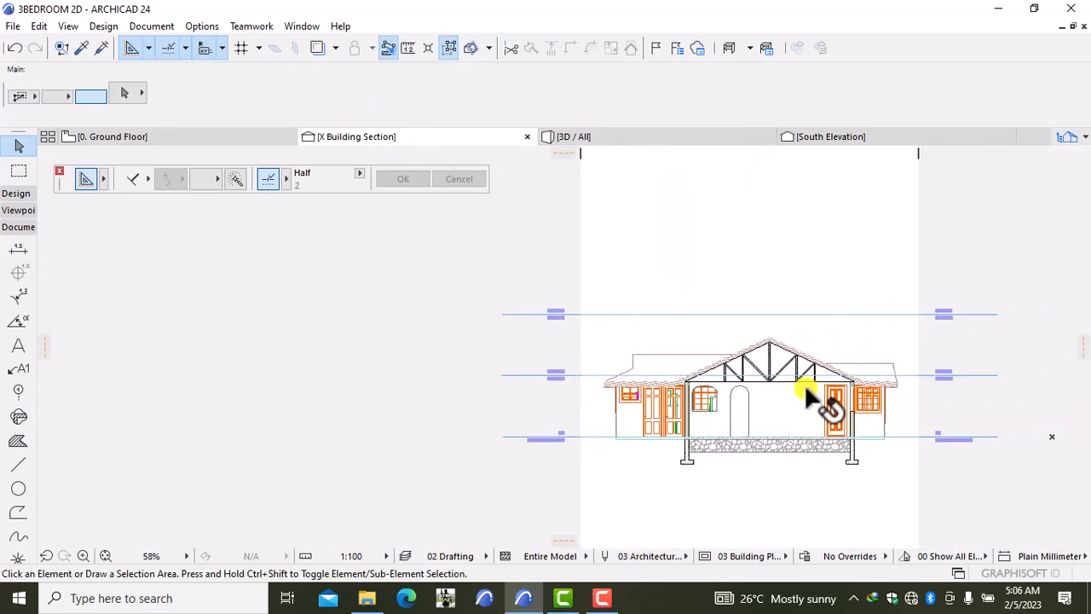
{"action": "scroll", "coordinate": [796, 376], "scroll_direction": "up", "scroll_amount": 5}
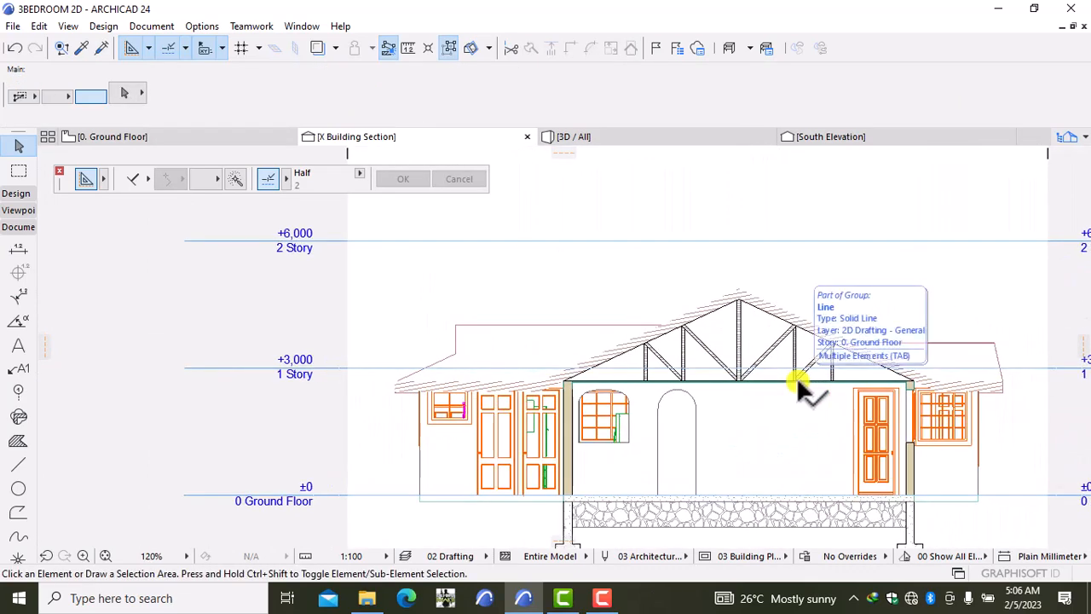
{"action": "scroll", "coordinate": [796, 376], "scroll_direction": "up", "scroll_amount": 1}
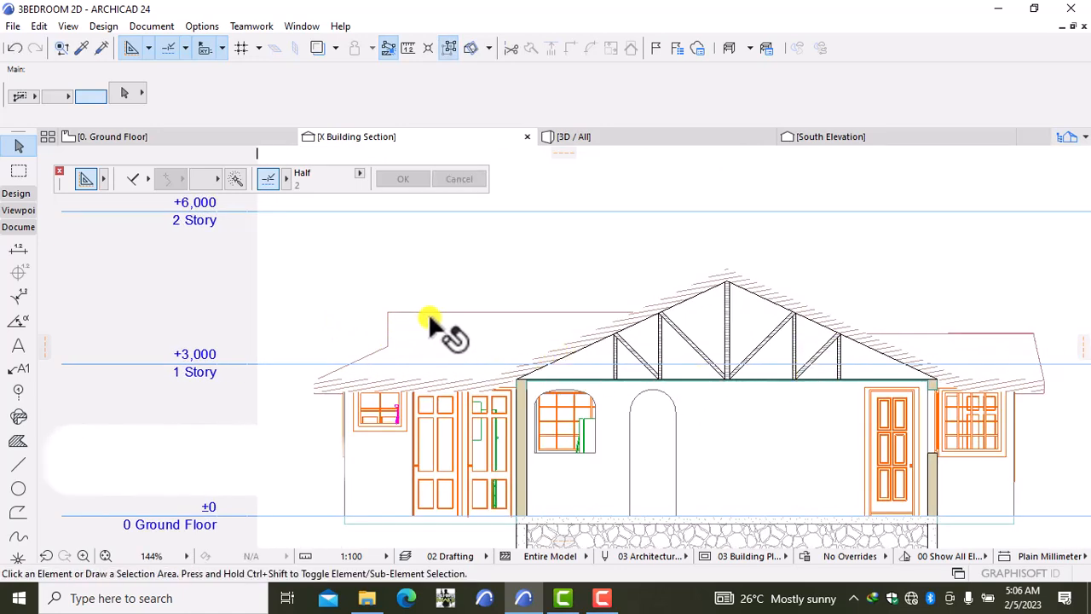
Step: In Section Settings, change the section's Status from Auto-rebuild Model to Drawing
{"action": "right_click", "coordinate": [490, 244]}
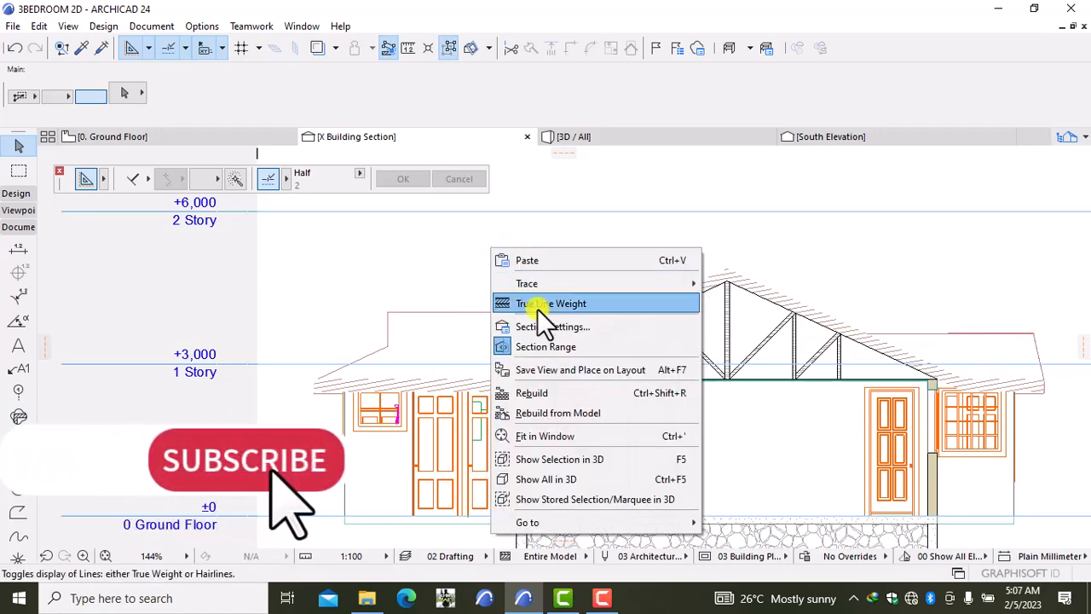
{"action": "left_click", "coordinate": [582, 330]}
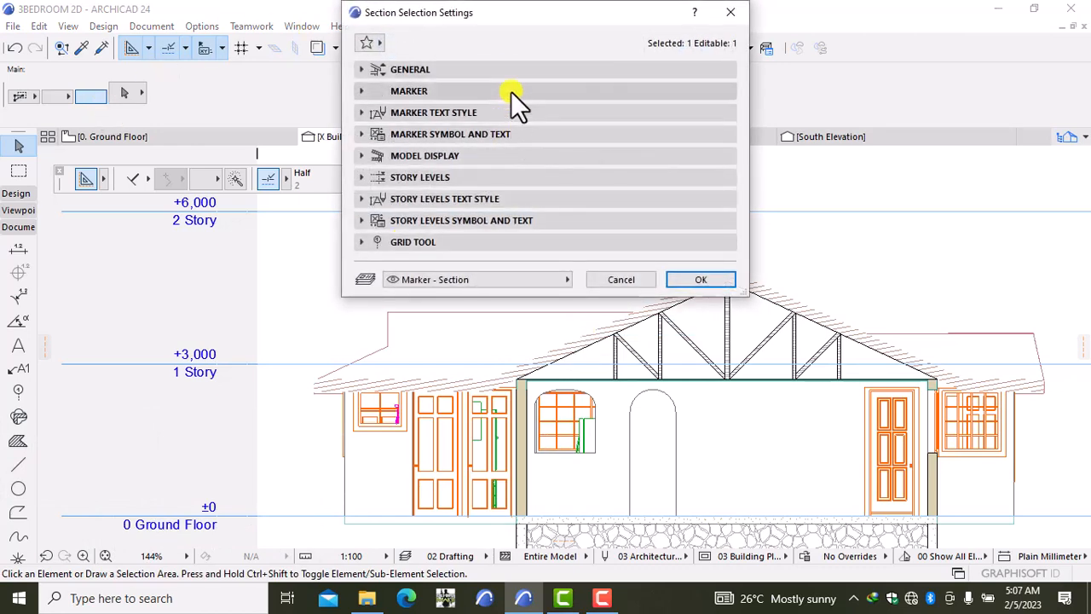
{"action": "left_click", "coordinate": [516, 69]}
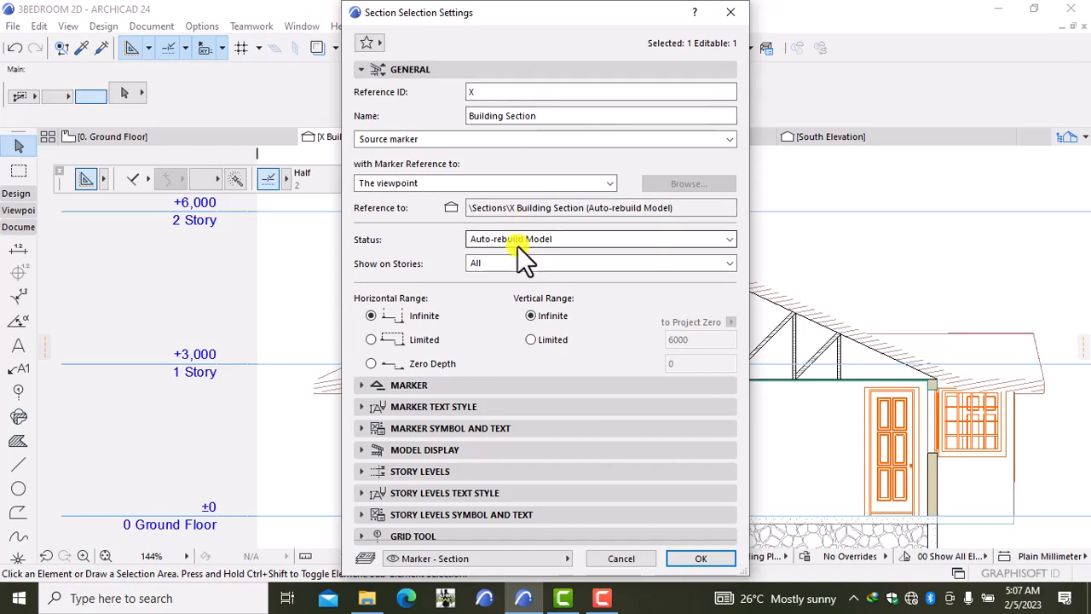
{"action": "left_click", "coordinate": [509, 239]}
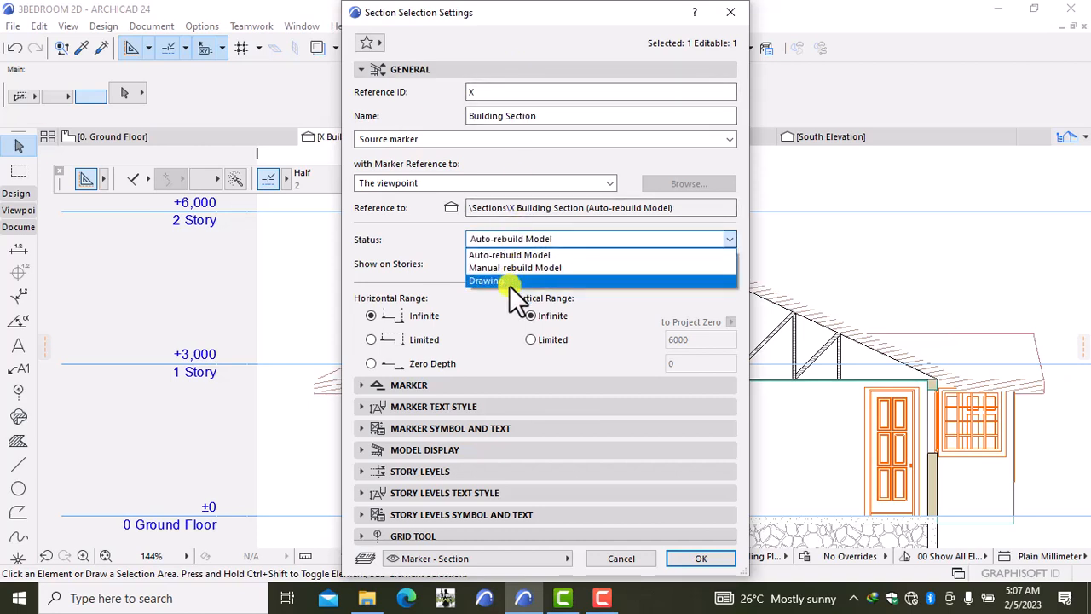
{"action": "left_click", "coordinate": [509, 282]}
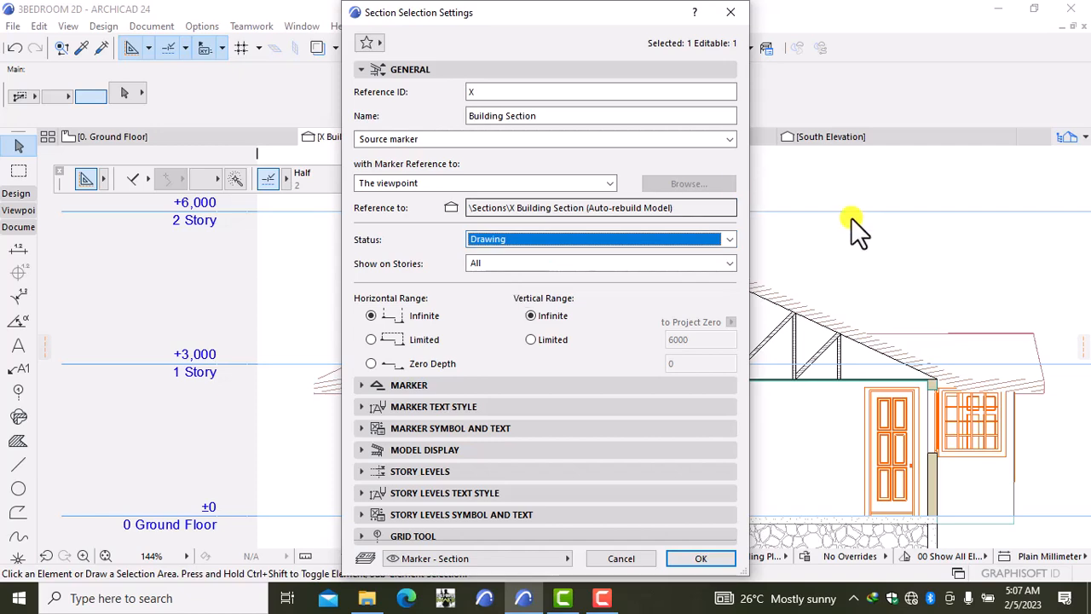
{"action": "left_click", "coordinate": [709, 556]}
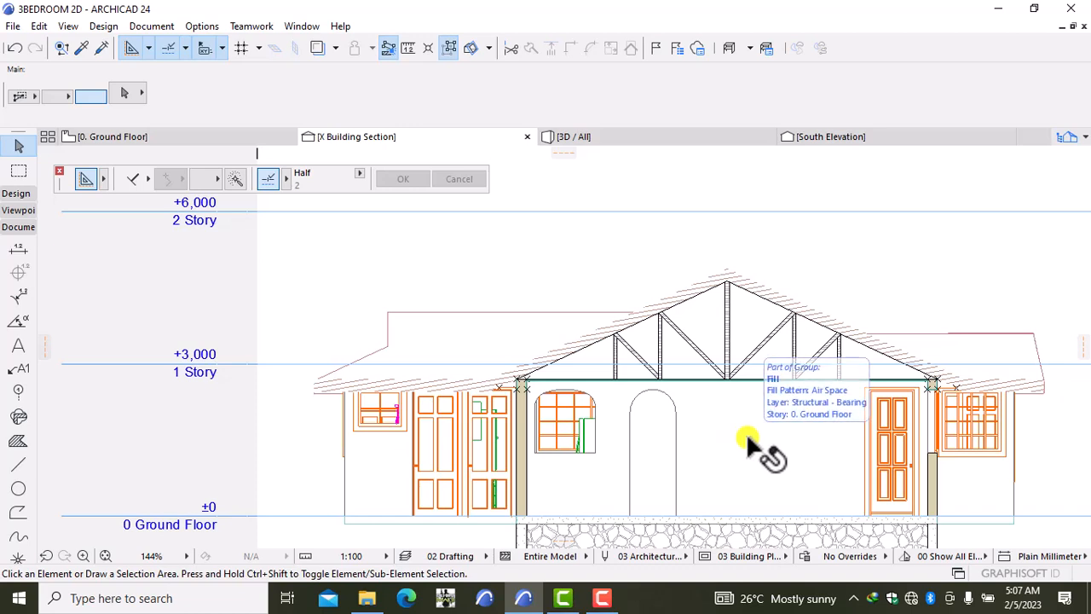
{"action": "left_click", "coordinate": [903, 263]}
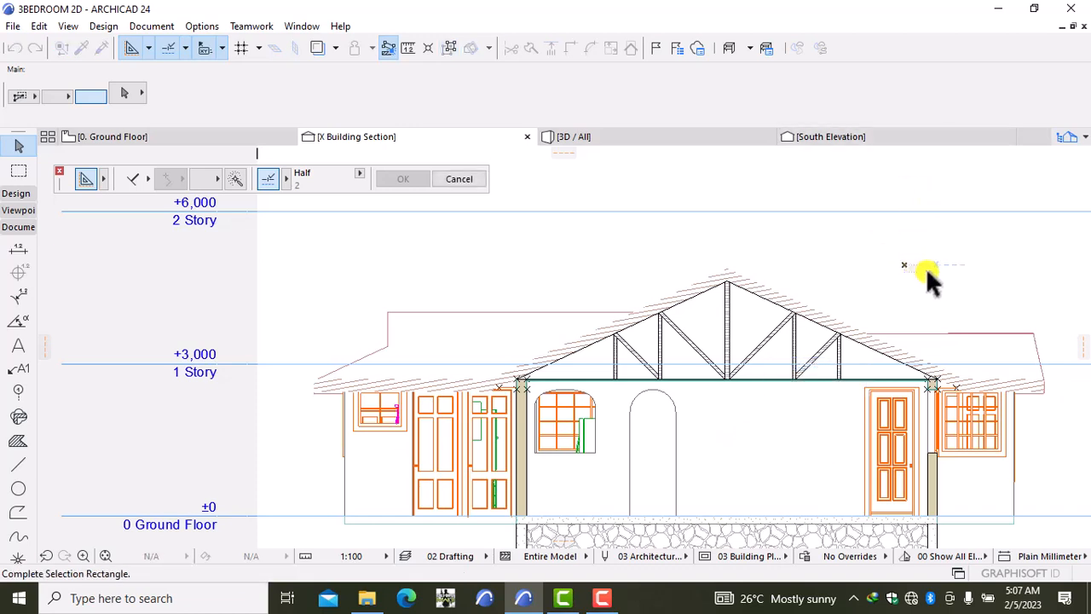
{"action": "left_click", "coordinate": [935, 270]}
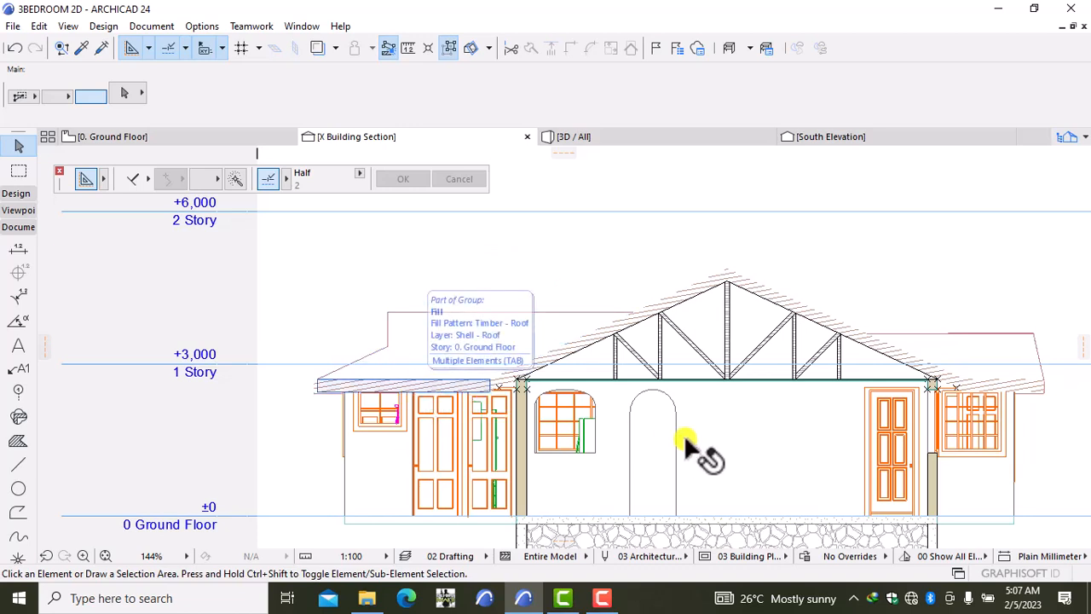
{"action": "scroll", "coordinate": [943, 446], "scroll_direction": "down", "scroll_amount": 3}
{"action": "middle_click_drag", "start_coordinate": [943, 445], "coordinate": [757, 443]}
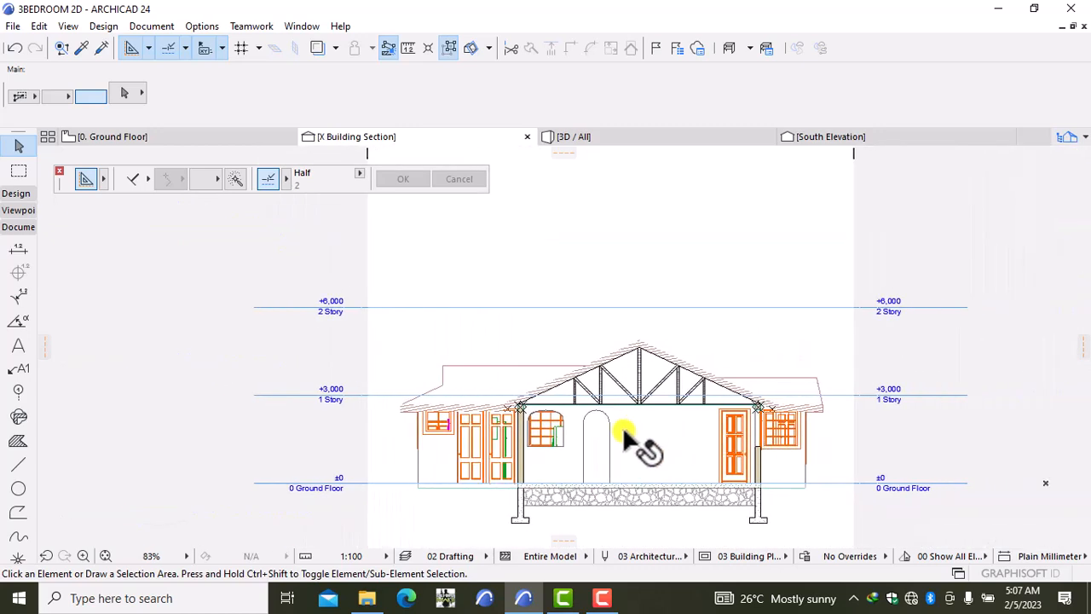
{"action": "scroll", "coordinate": [567, 452], "scroll_direction": "up", "scroll_amount": 3}
{"action": "scroll", "coordinate": [568, 439], "scroll_direction": "up", "scroll_amount": 3}
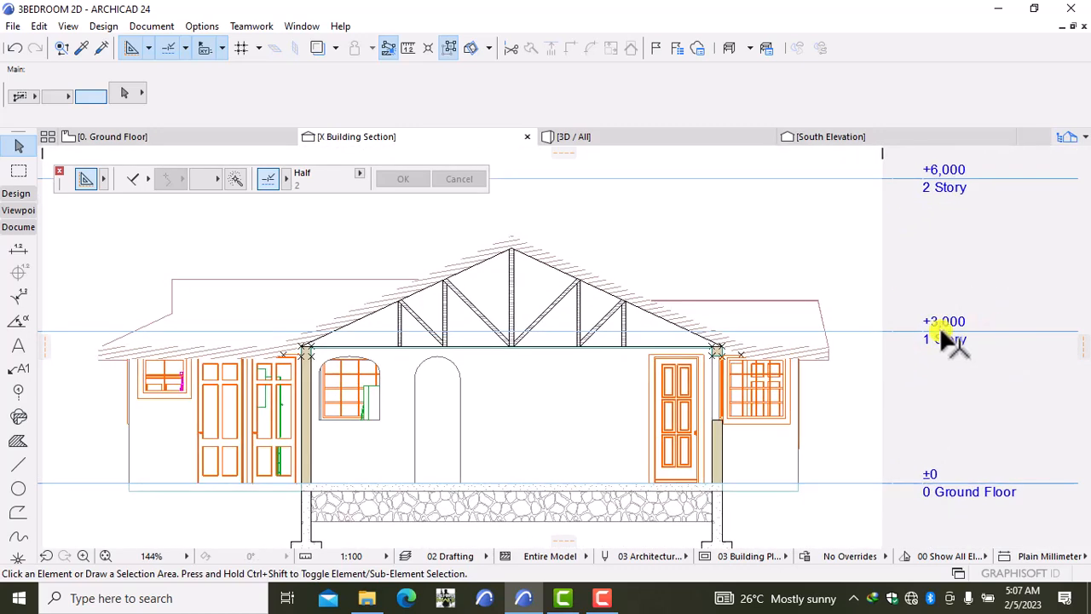
{"action": "left_click", "coordinate": [754, 334]}
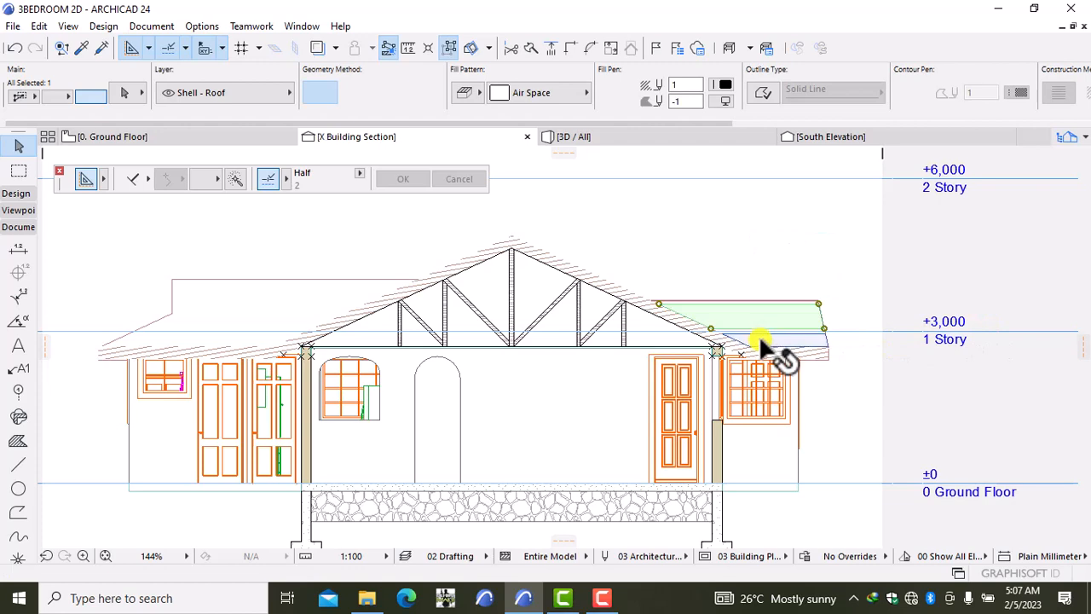
{"action": "scroll", "coordinate": [755, 334], "scroll_direction": "up", "scroll_amount": 8}
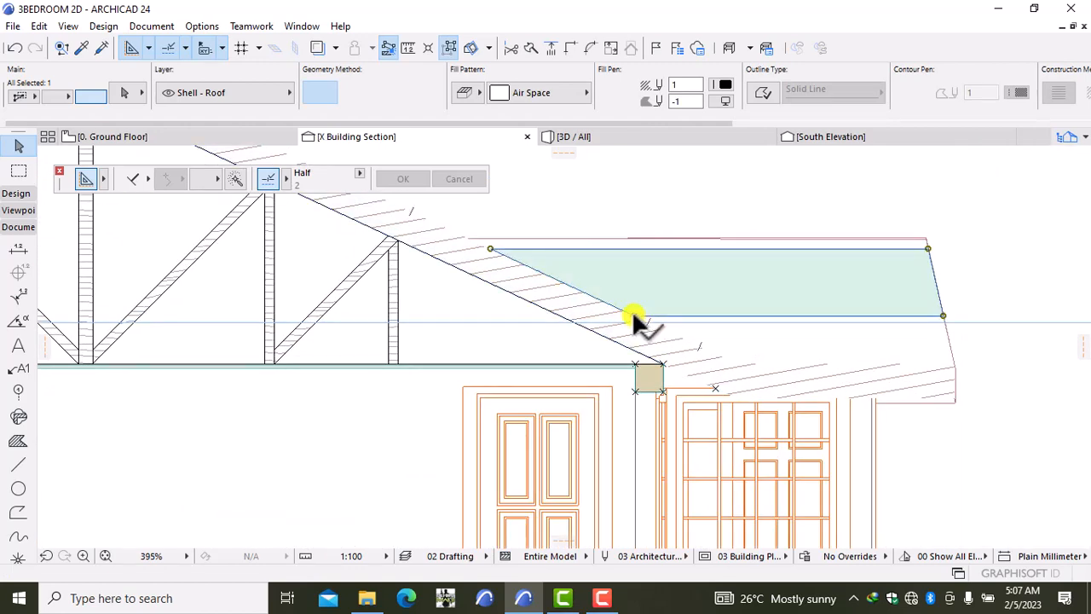
{"action": "left_click", "coordinate": [559, 97]}
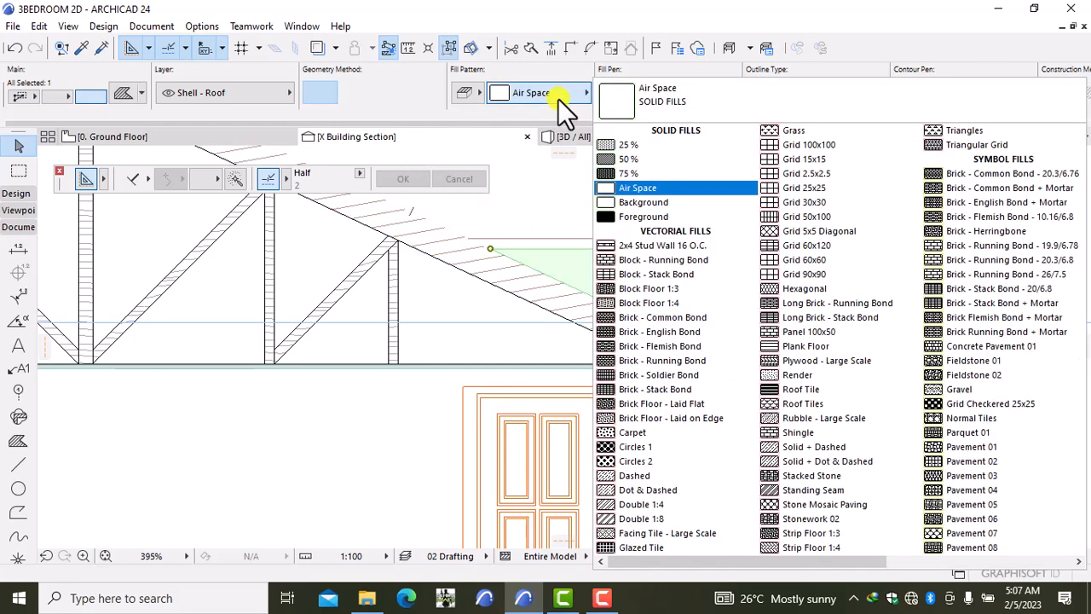
{"action": "scroll", "coordinate": [1059, 545], "scroll_direction": "down", "scroll_amount": 2}
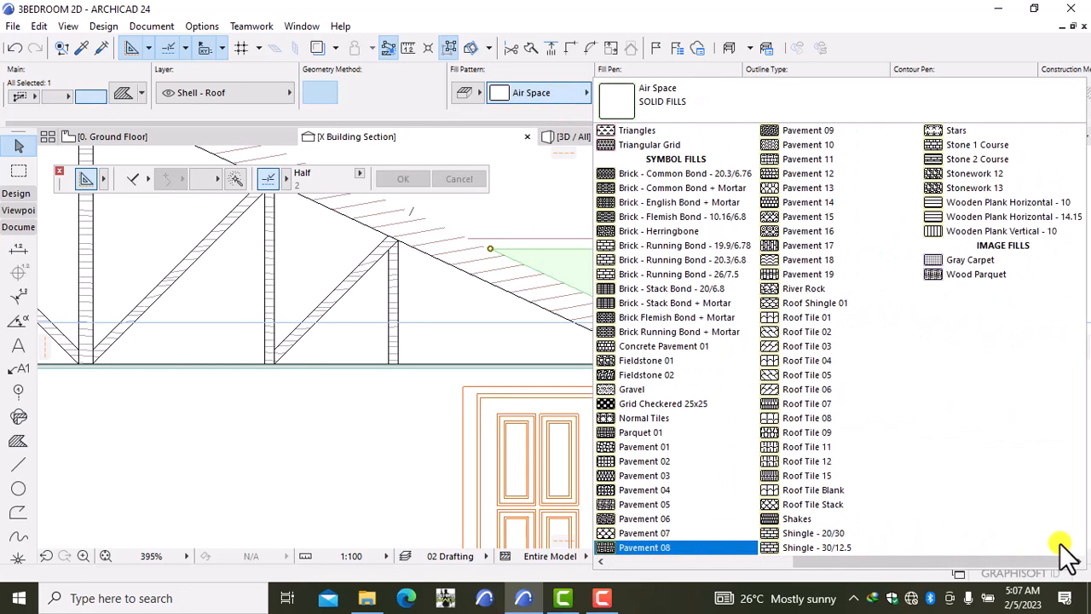
{"action": "scroll", "coordinate": [1059, 544], "scroll_direction": "up", "scroll_amount": 2}
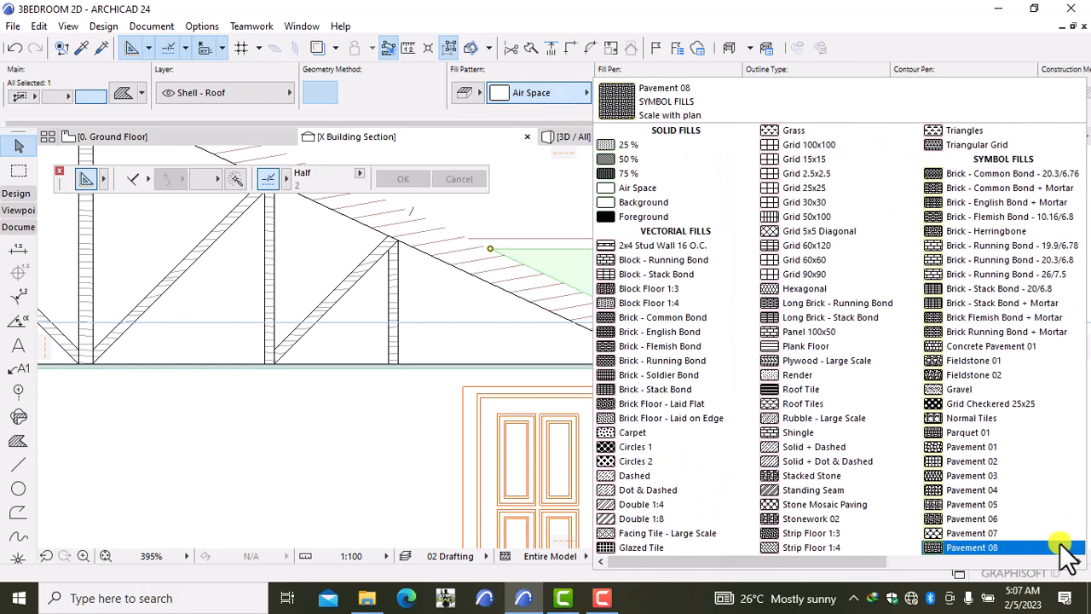
{"action": "left_click", "coordinate": [474, 409]}
{"action": "key", "text": "Escape"}
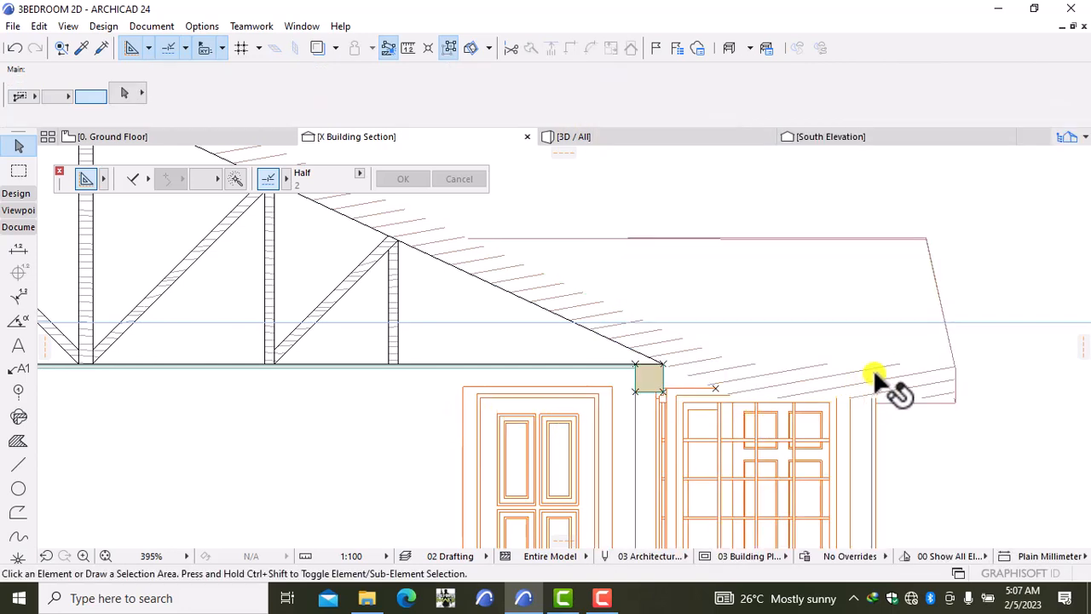
{"action": "left_click", "coordinate": [916, 382]}
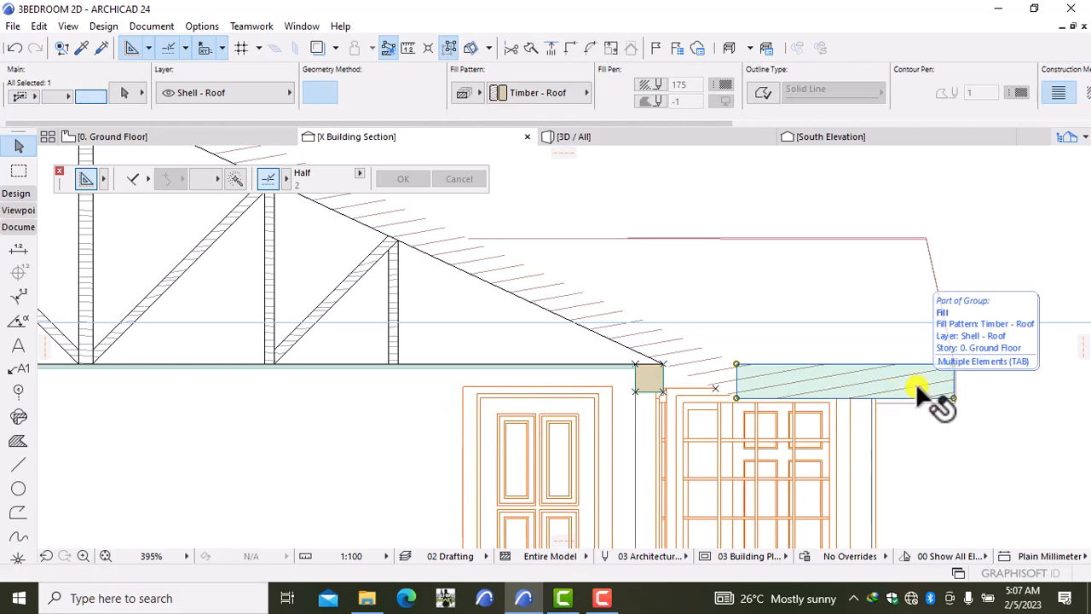
{"action": "key", "text": "Escape"}
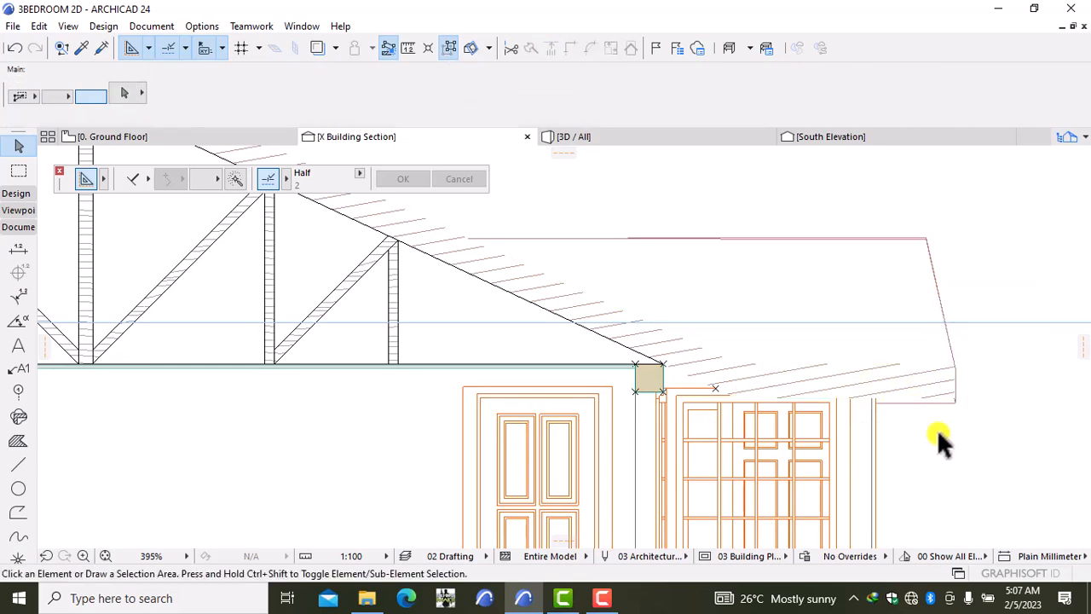
{"action": "scroll", "coordinate": [937, 429], "scroll_direction": "down", "scroll_amount": 3}
{"action": "scroll", "coordinate": [936, 439], "scroll_direction": "down", "scroll_amount": 3}
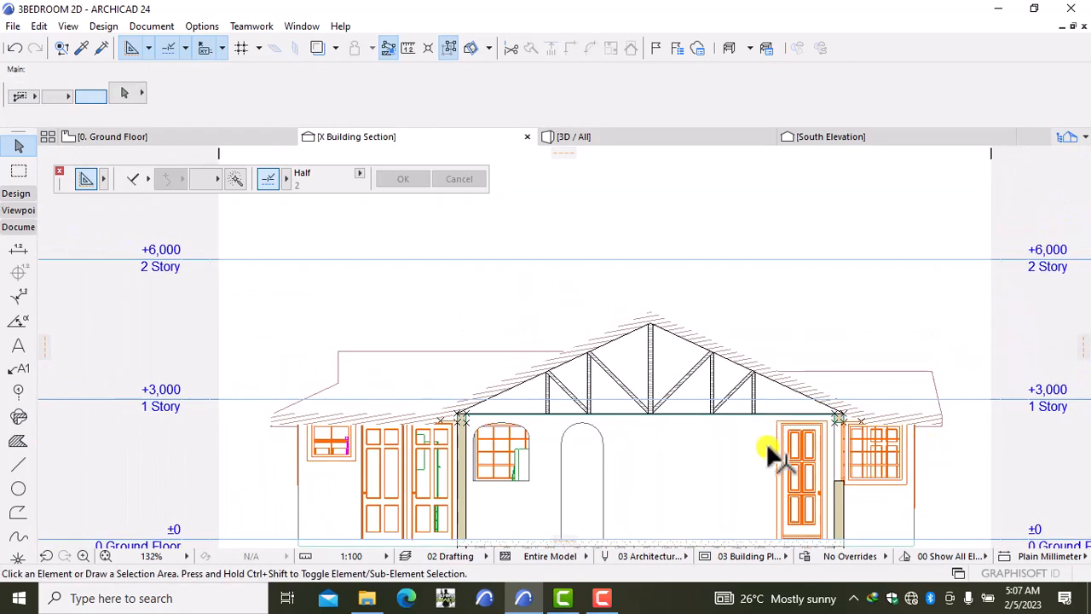
Step: Give the right-hand panel a Block - Running Bond fill with pen 1 and background pen 61
{"action": "scroll", "coordinate": [383, 353], "scroll_direction": "down", "scroll_amount": 3}
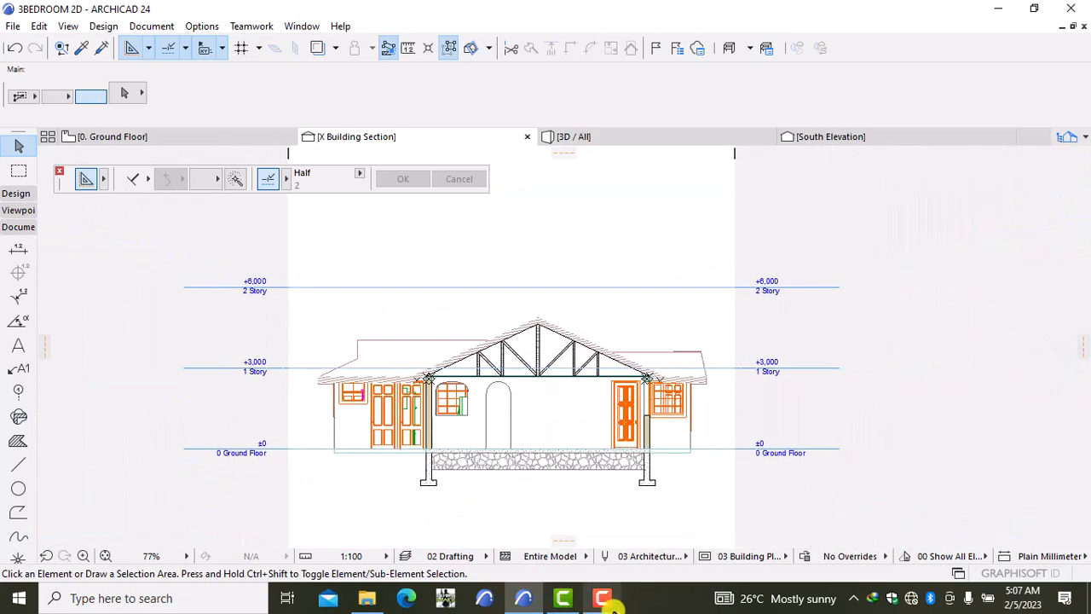
{"action": "left_click", "coordinate": [611, 599]}
{"action": "left_click", "coordinate": [615, 539]}
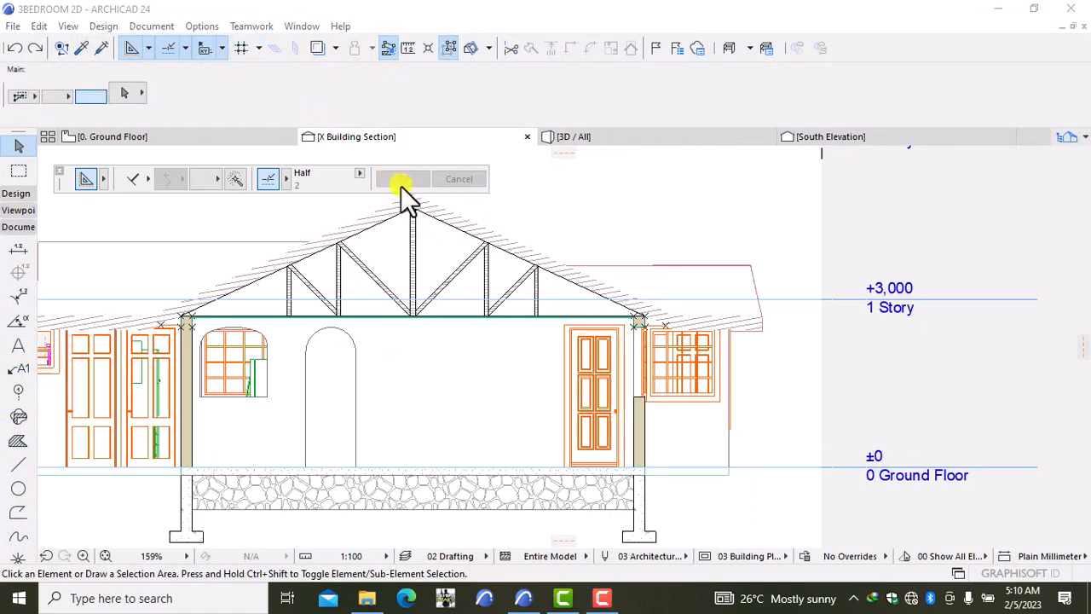
{"action": "scroll", "coordinate": [398, 226], "scroll_direction": "down", "scroll_amount": 4}
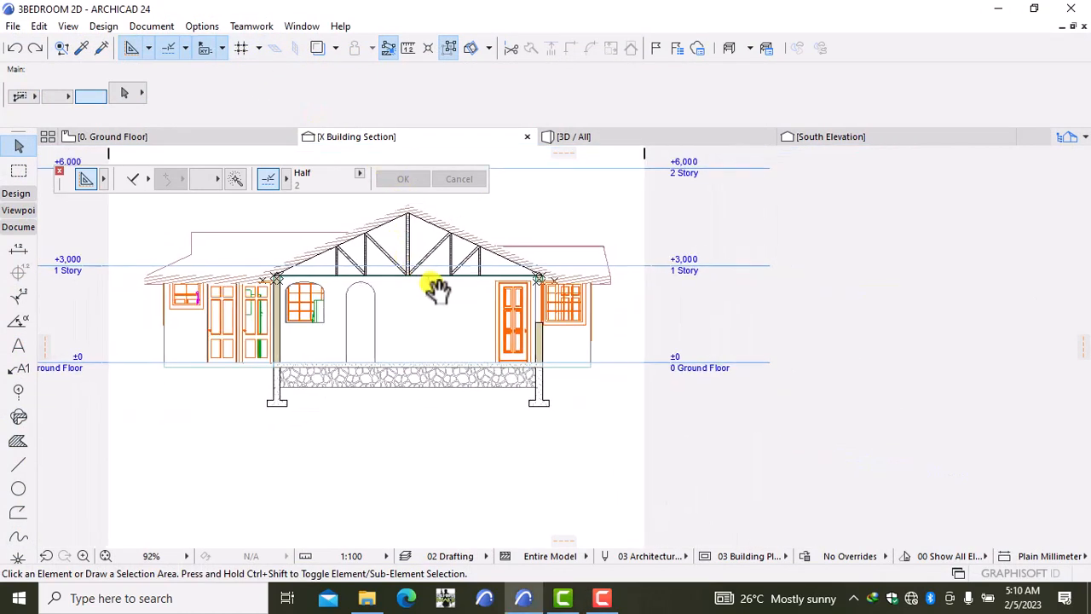
{"action": "mouse_move", "coordinate": [438, 289]}
{"action": "middle_mouse_down"}
{"action": "mouse_move", "coordinate": [536, 308]}
{"action": "mouse_move", "coordinate": [473, 358]}
{"action": "middle_mouse_up"}
{"action": "scroll", "coordinate": [501, 305], "scroll_direction": "up", "scroll_amount": 2}
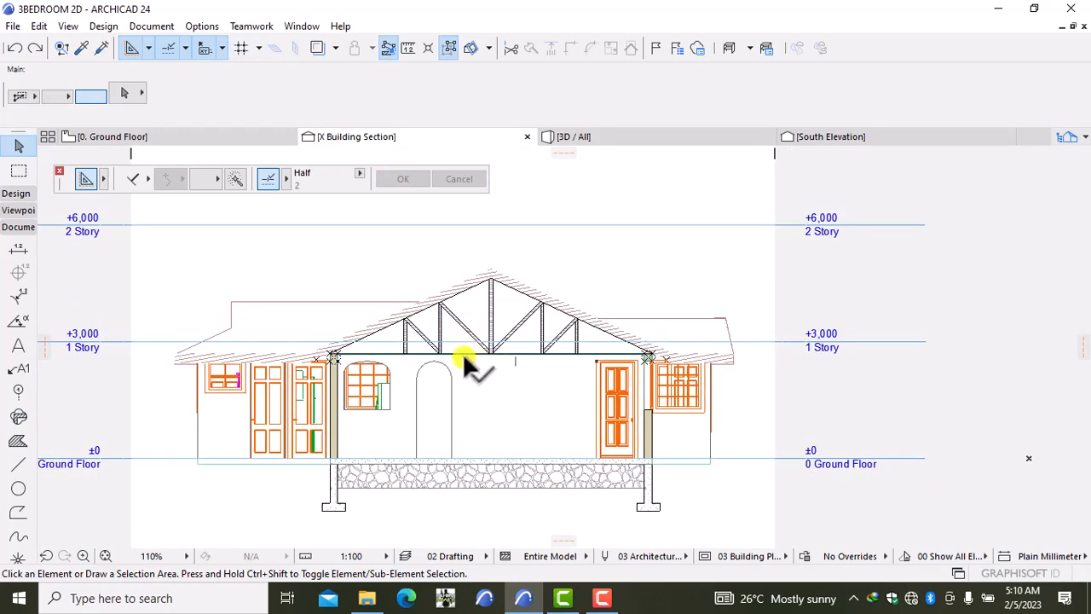
{"action": "left_click", "coordinate": [665, 421]}
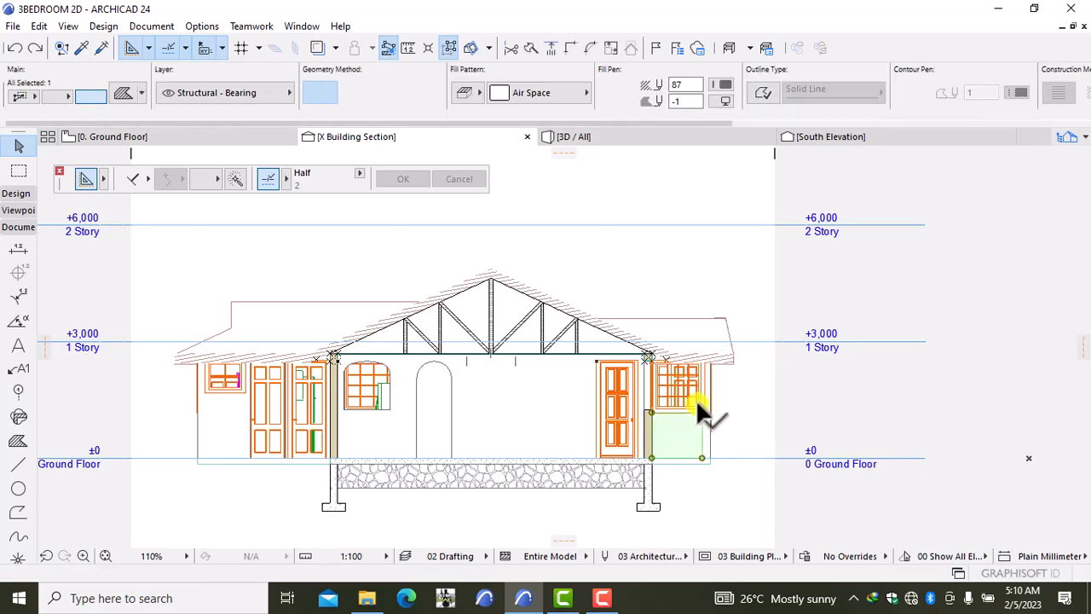
{"action": "scroll", "coordinate": [701, 402], "scroll_direction": "up", "scroll_amount": 3}
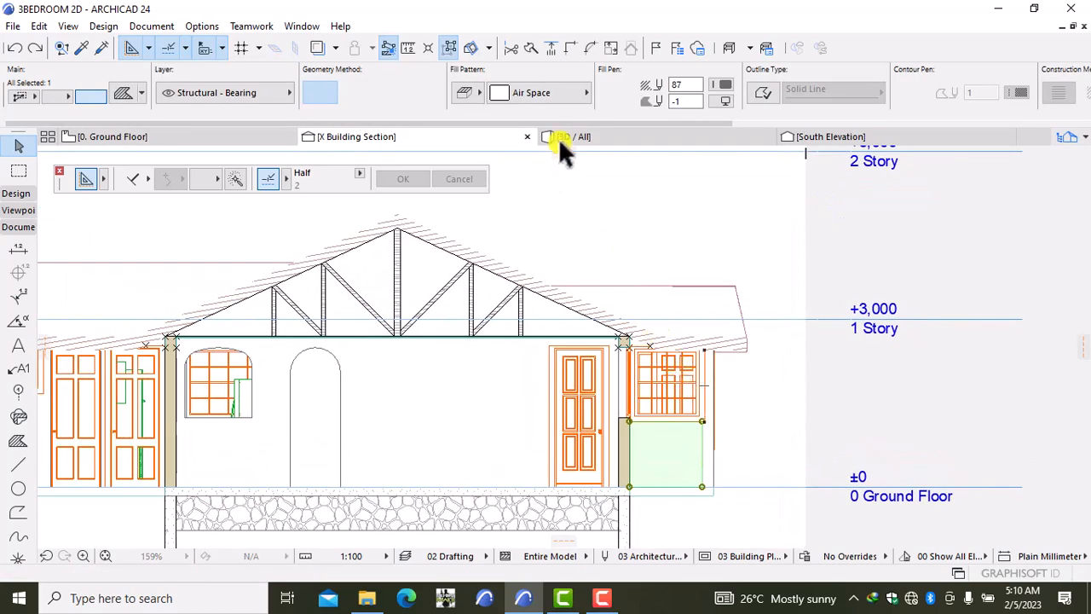
{"action": "left_click", "coordinate": [551, 93]}
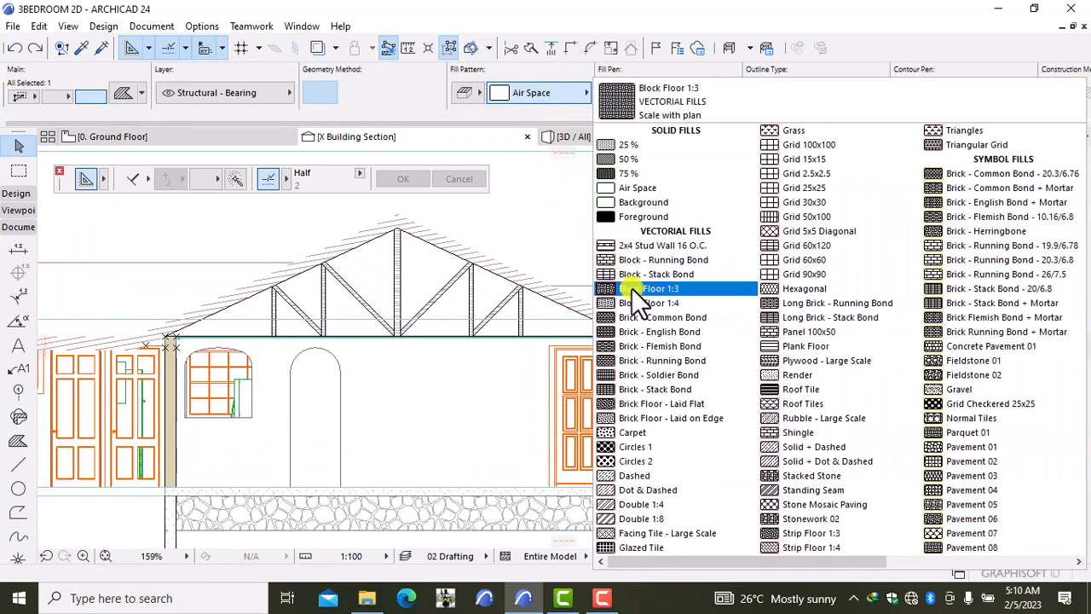
{"action": "left_click", "coordinate": [660, 360]}
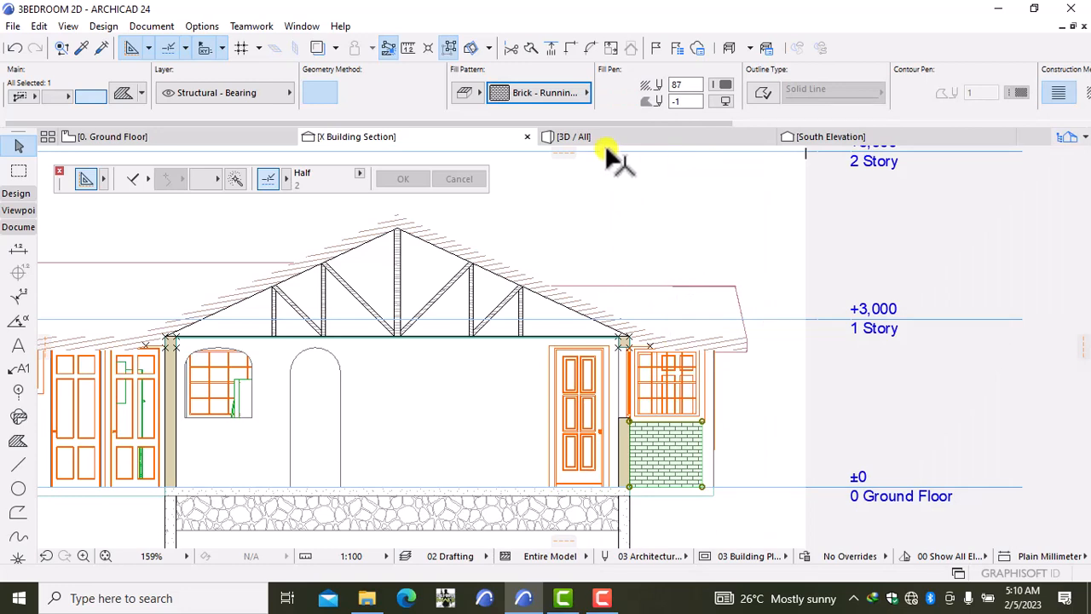
{"action": "left_click", "coordinate": [559, 97]}
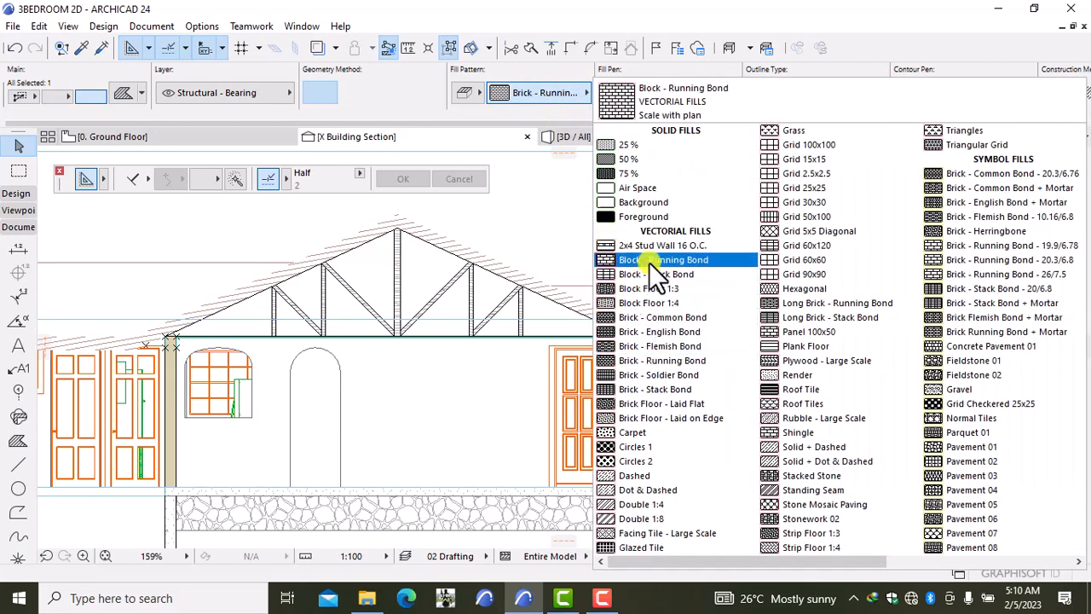
{"action": "left_click", "coordinate": [649, 261]}
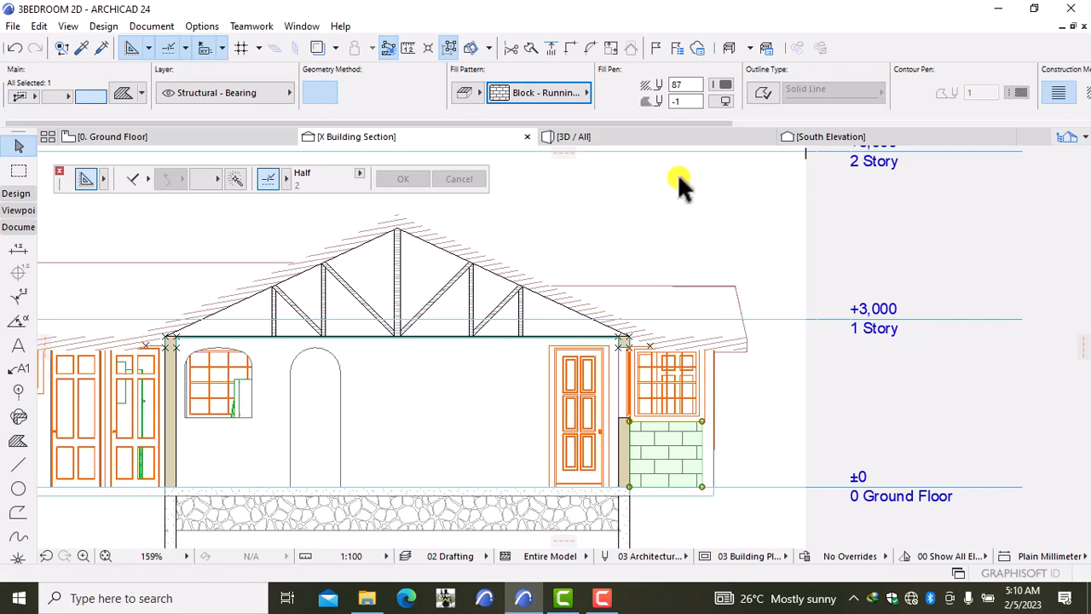
{"action": "left_click", "coordinate": [726, 79]}
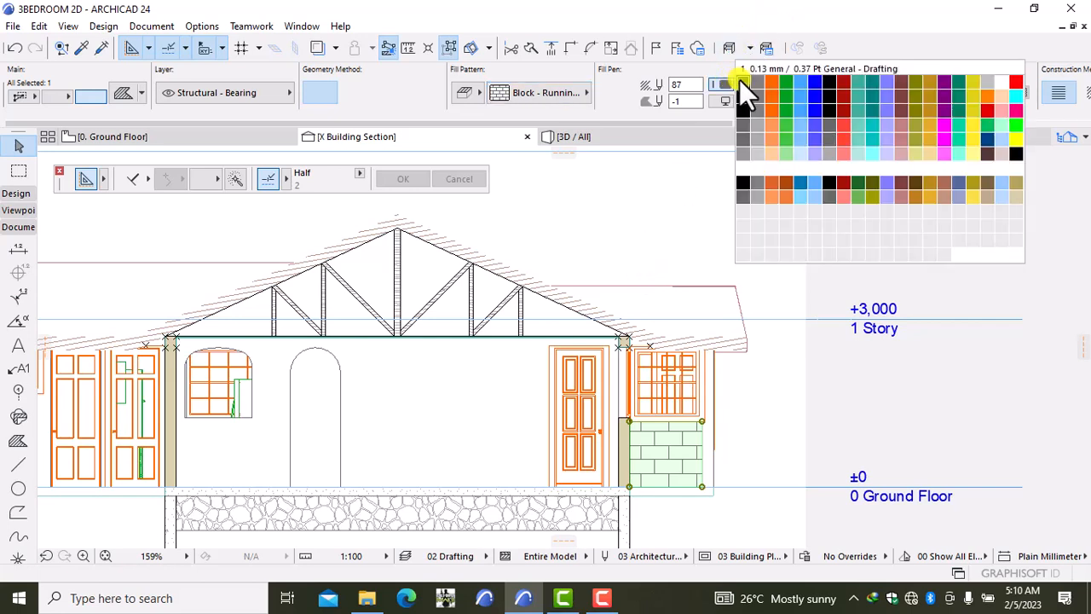
{"action": "left_click", "coordinate": [739, 80]}
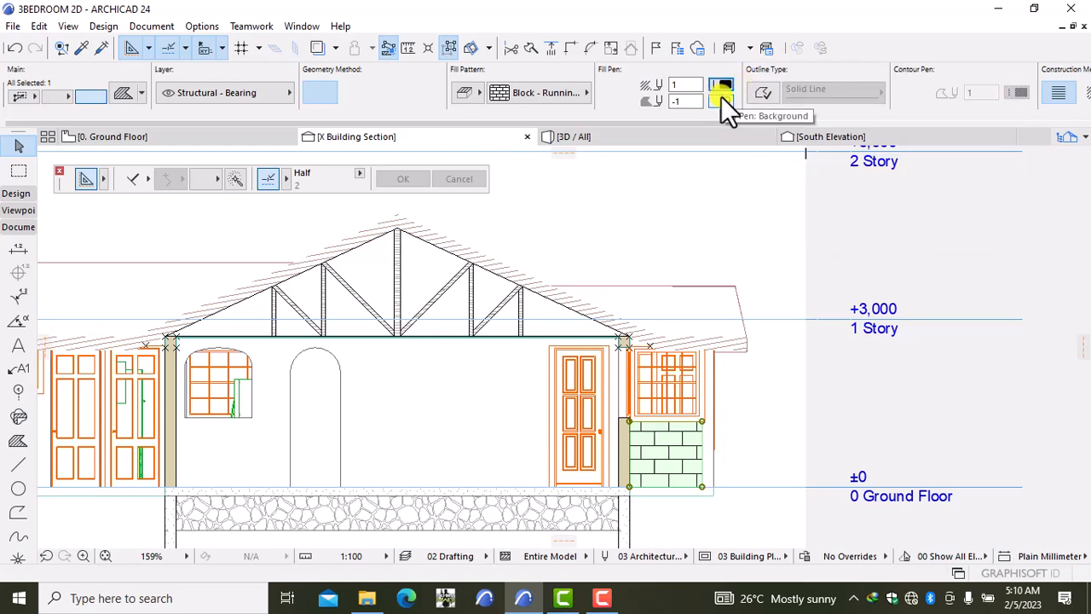
{"action": "left_click", "coordinate": [720, 99]}
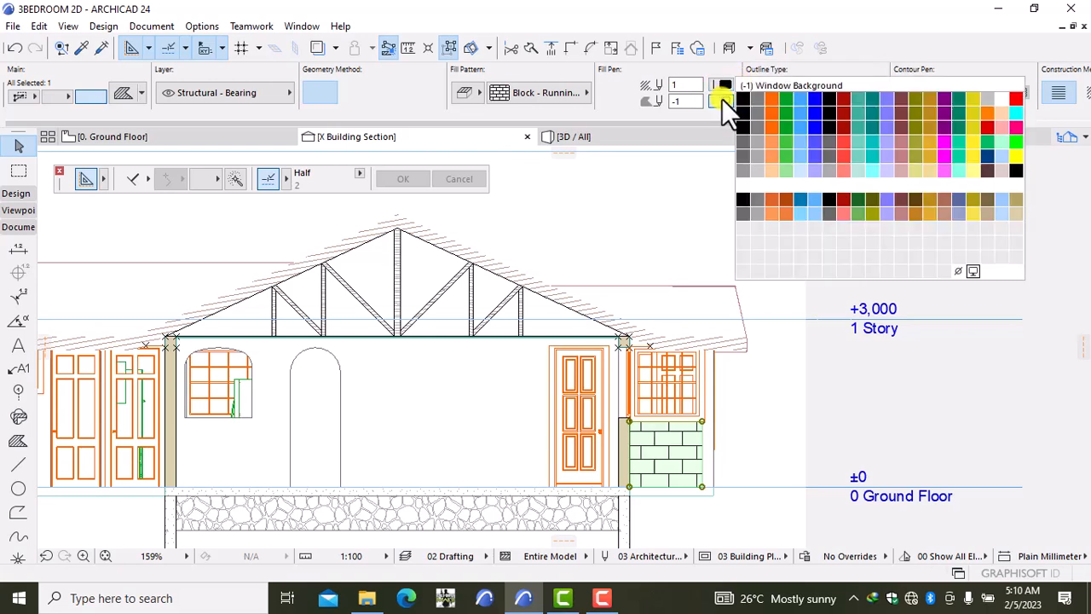
{"action": "left_click", "coordinate": [746, 141]}
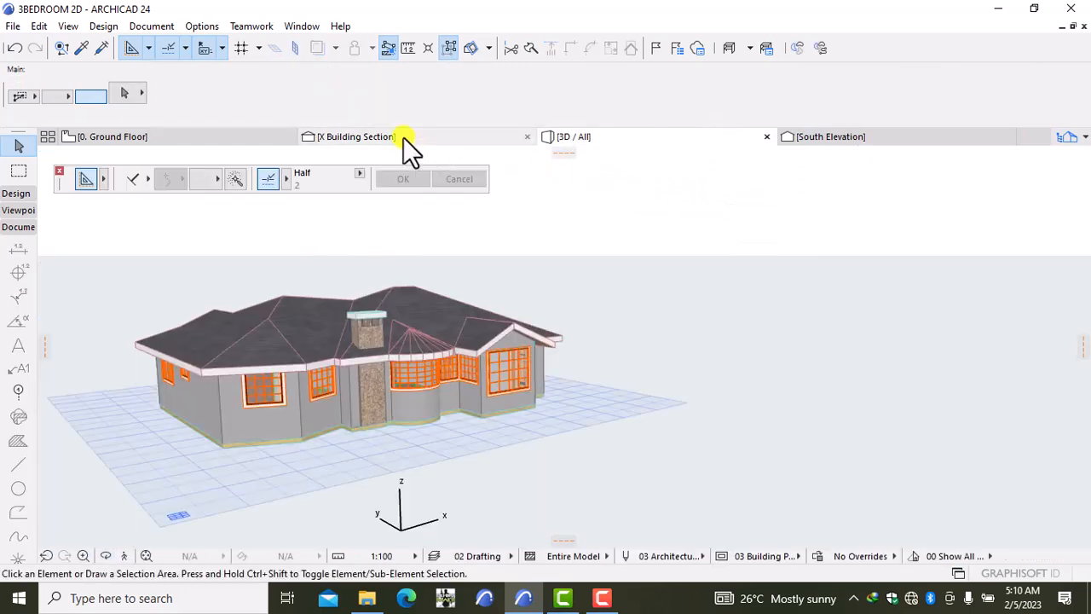
{"action": "left_click", "coordinate": [404, 137]}
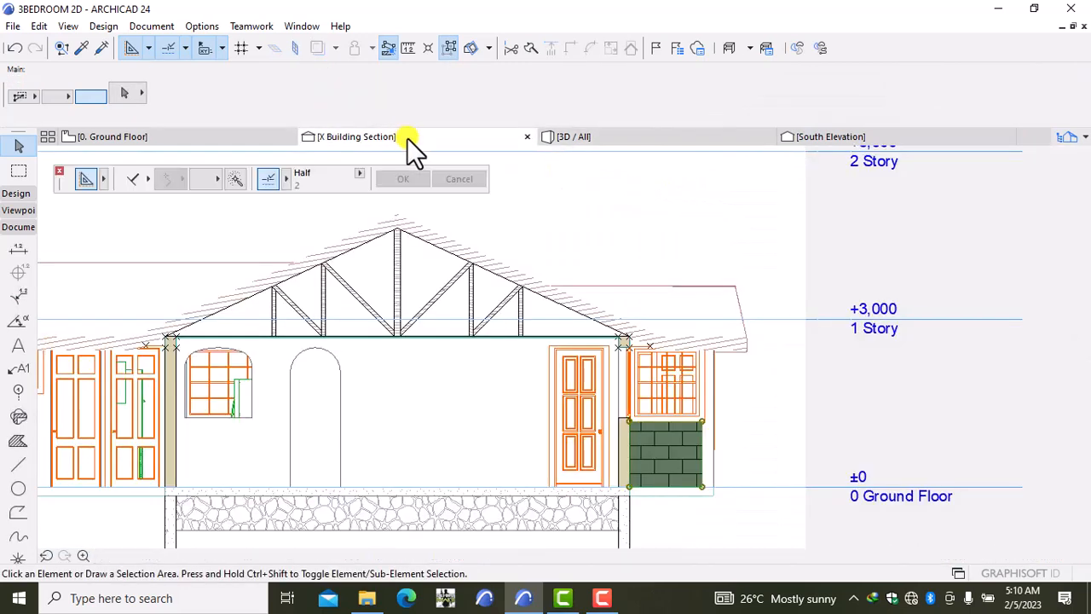
{"action": "left_click", "coordinate": [768, 465]}
Step: Apply Block - Running Bond with black pen 1 lines and a dark background to the thin side strip
{"action": "scroll", "coordinate": [738, 463], "scroll_direction": "up", "scroll_amount": 5}
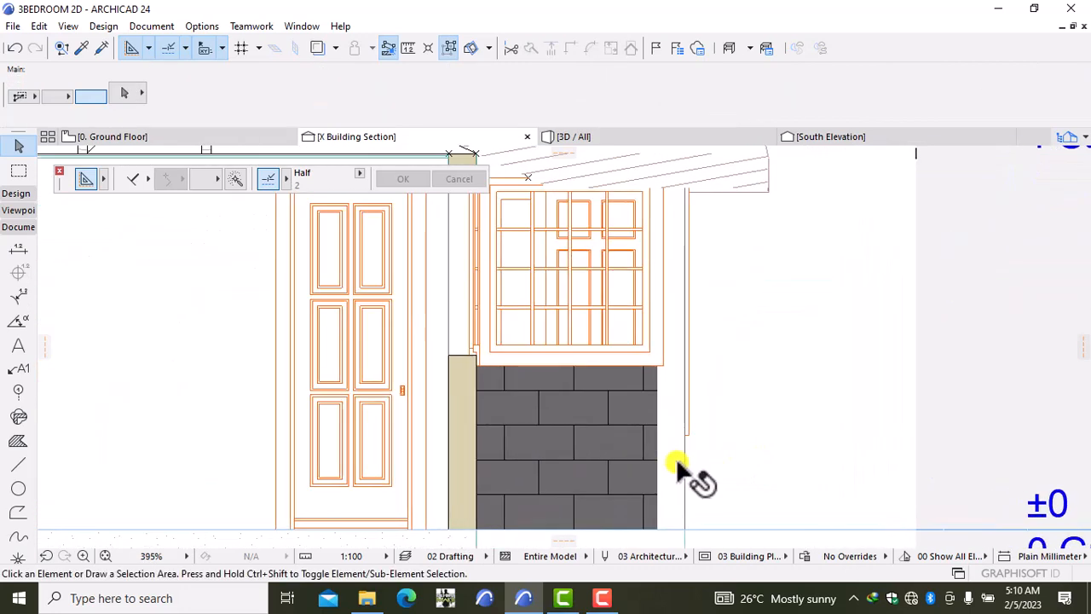
{"action": "left_click", "coordinate": [673, 467]}
{"action": "scroll", "coordinate": [695, 431], "scroll_direction": "down", "scroll_amount": 3}
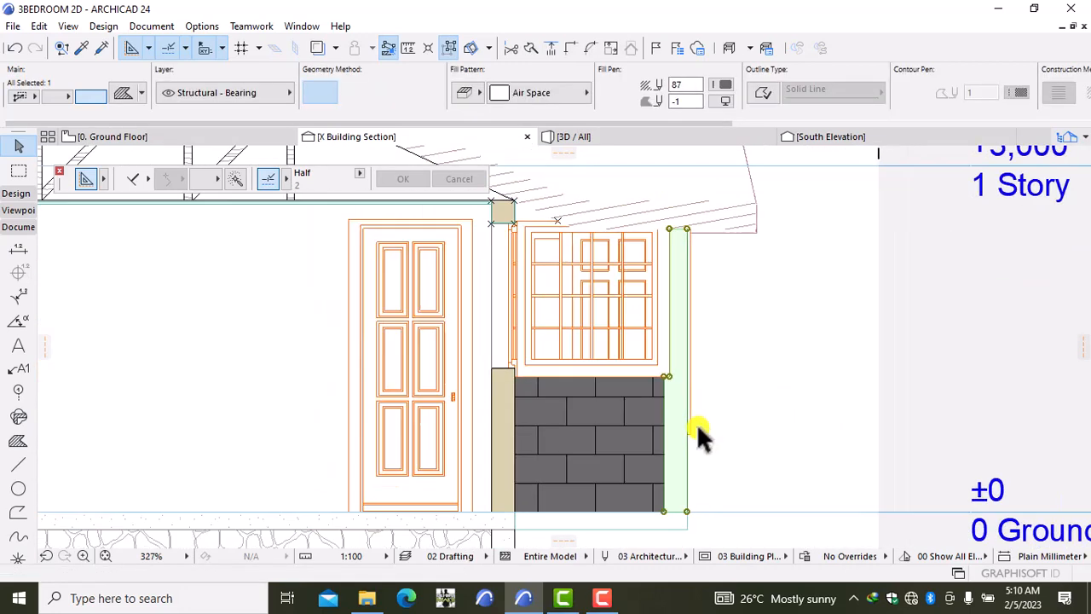
{"action": "left_click", "coordinate": [548, 93]}
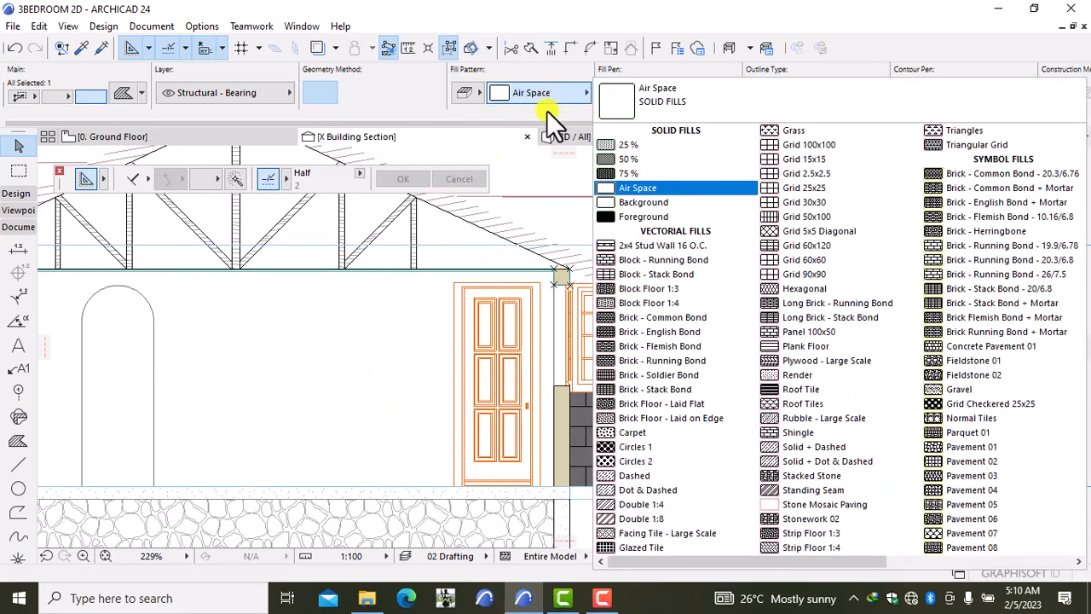
{"action": "left_click", "coordinate": [643, 256]}
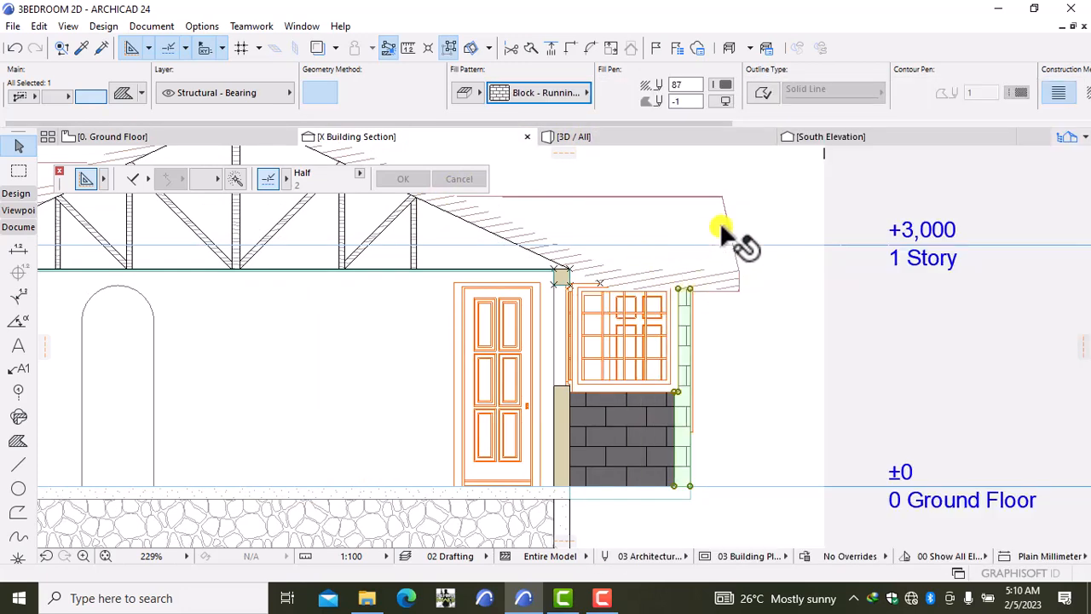
{"action": "left_click", "coordinate": [725, 79]}
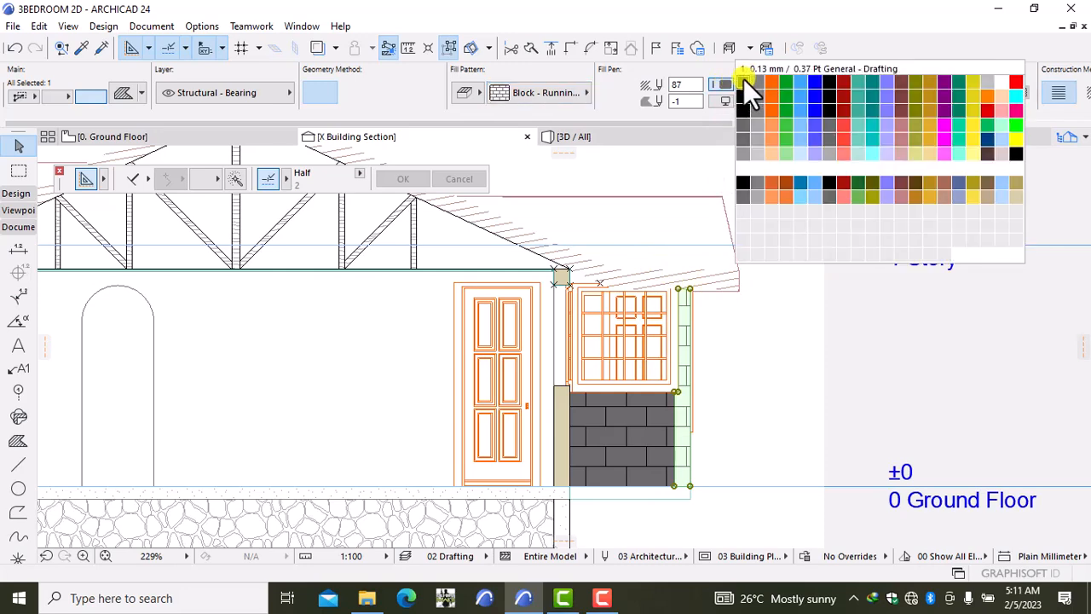
{"action": "left_click", "coordinate": [744, 81]}
{"action": "left_click", "coordinate": [723, 100]}
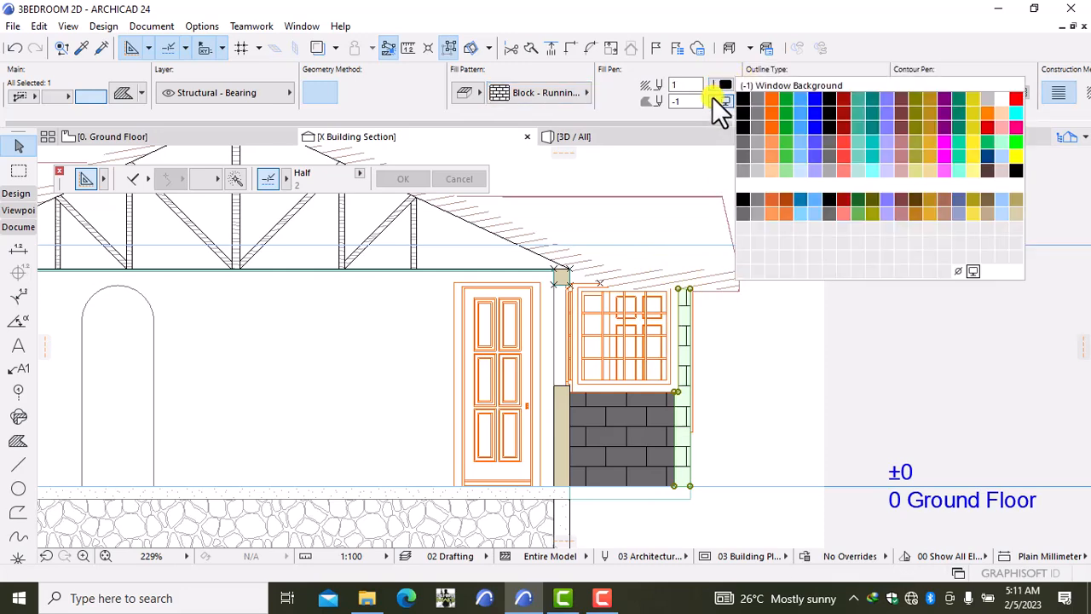
{"action": "left_click", "coordinate": [740, 137]}
{"action": "left_click", "coordinate": [767, 316]}
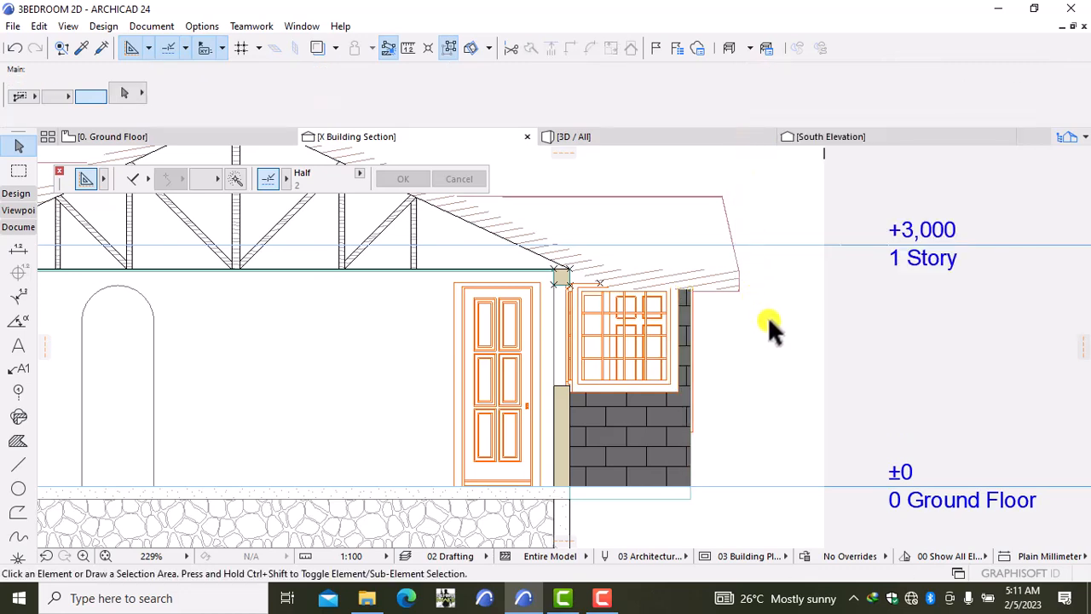
{"action": "scroll", "coordinate": [766, 315], "scroll_direction": "down", "scroll_amount": 5}
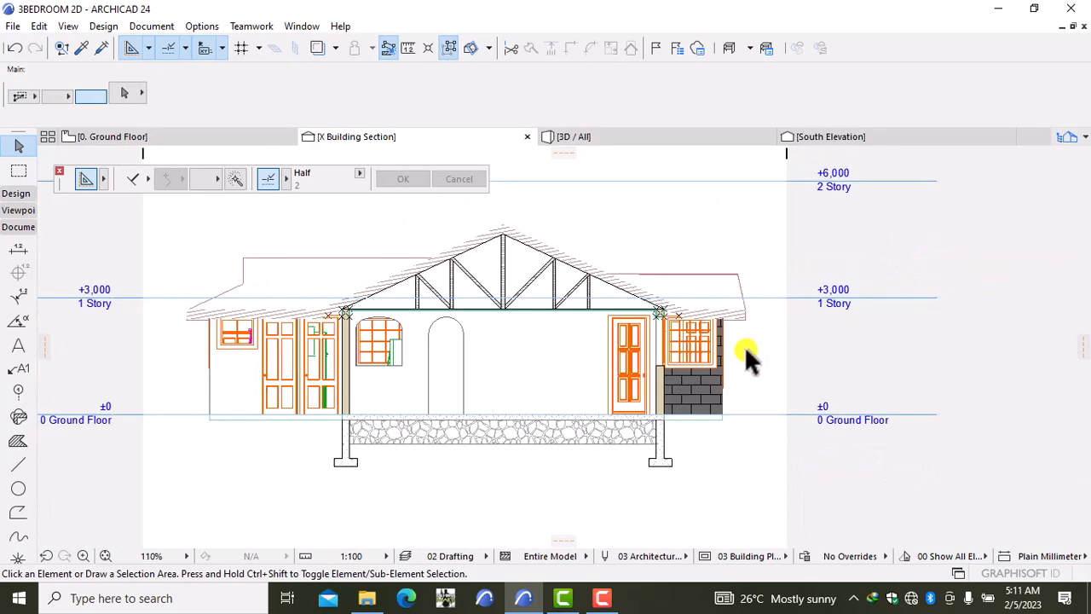
Step: Apply Block - Running Bond with pen 1 lines and background pen 61 to the left panel
{"action": "middle_click_drag", "start_coordinate": [742, 358], "coordinate": [806, 333]}
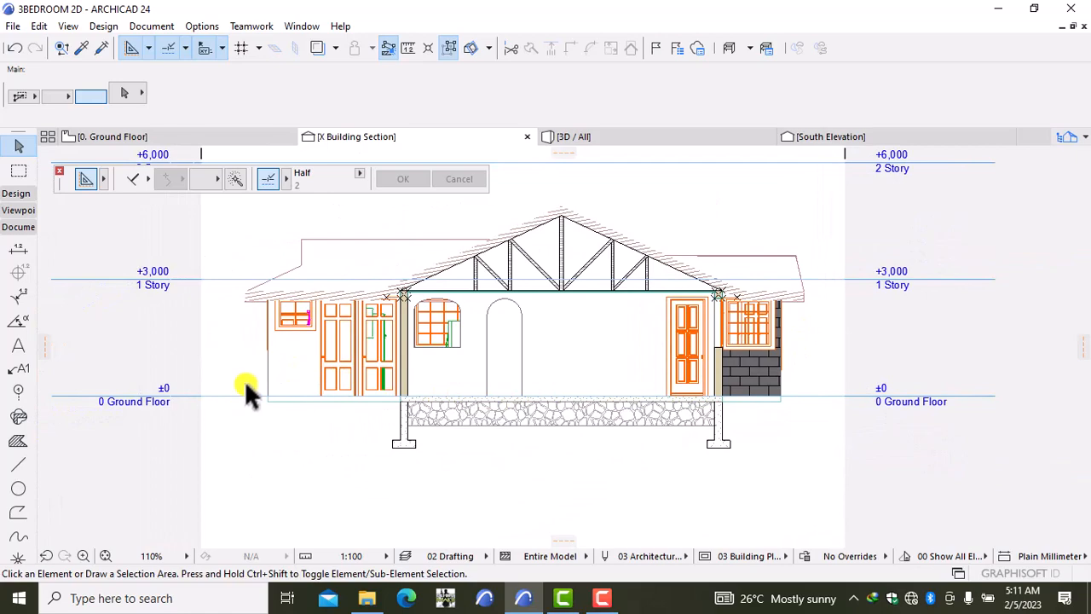
{"action": "scroll", "coordinate": [245, 381], "scroll_direction": "up", "scroll_amount": 3}
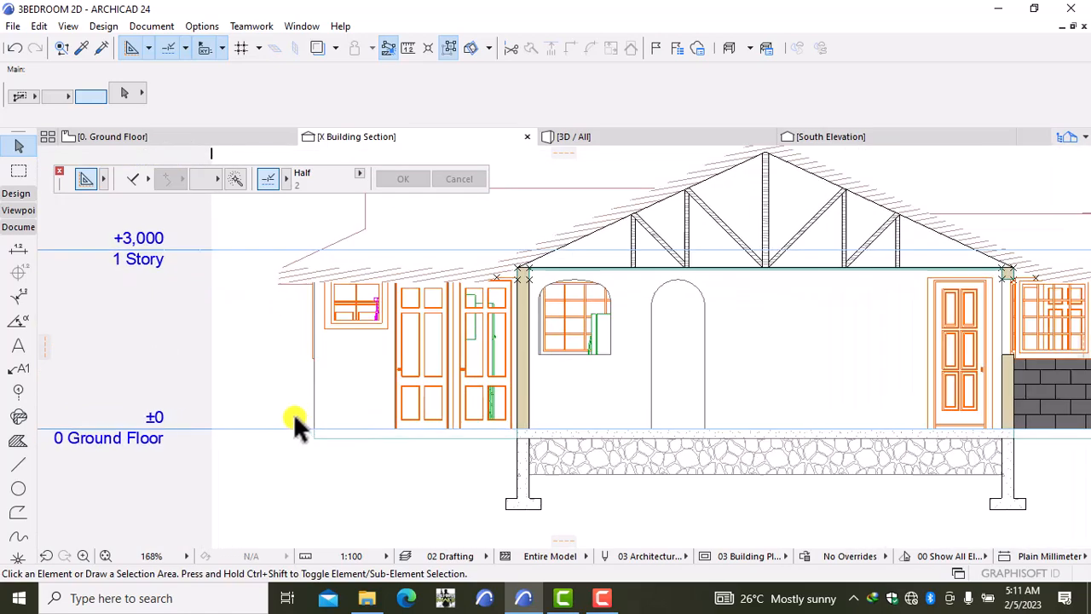
{"action": "scroll", "coordinate": [293, 412], "scroll_direction": "up", "scroll_amount": 2}
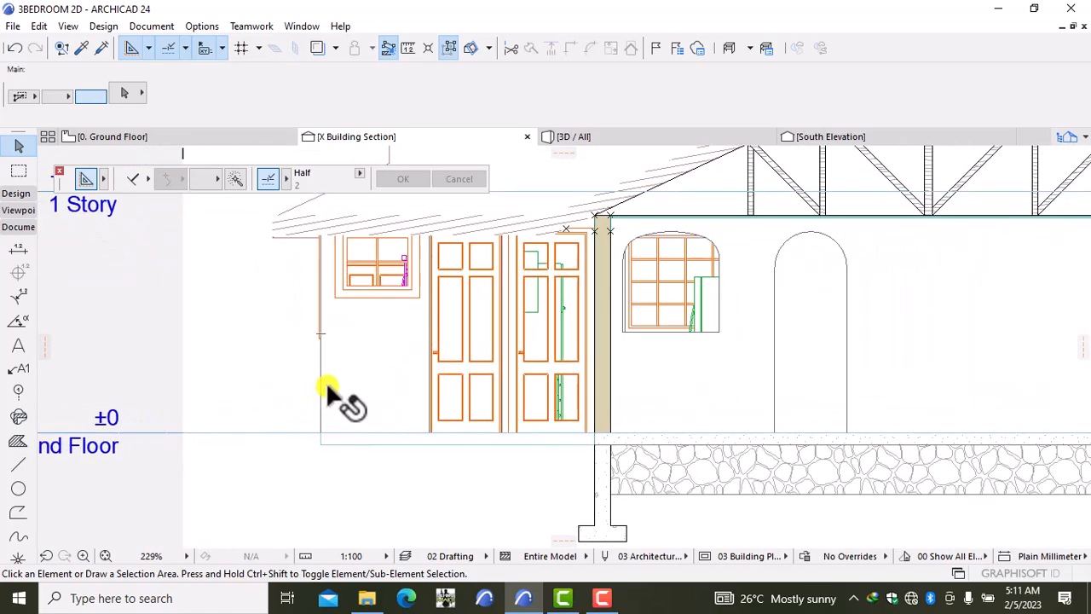
{"action": "scroll", "coordinate": [325, 384], "scroll_direction": "down", "scroll_amount": 1}
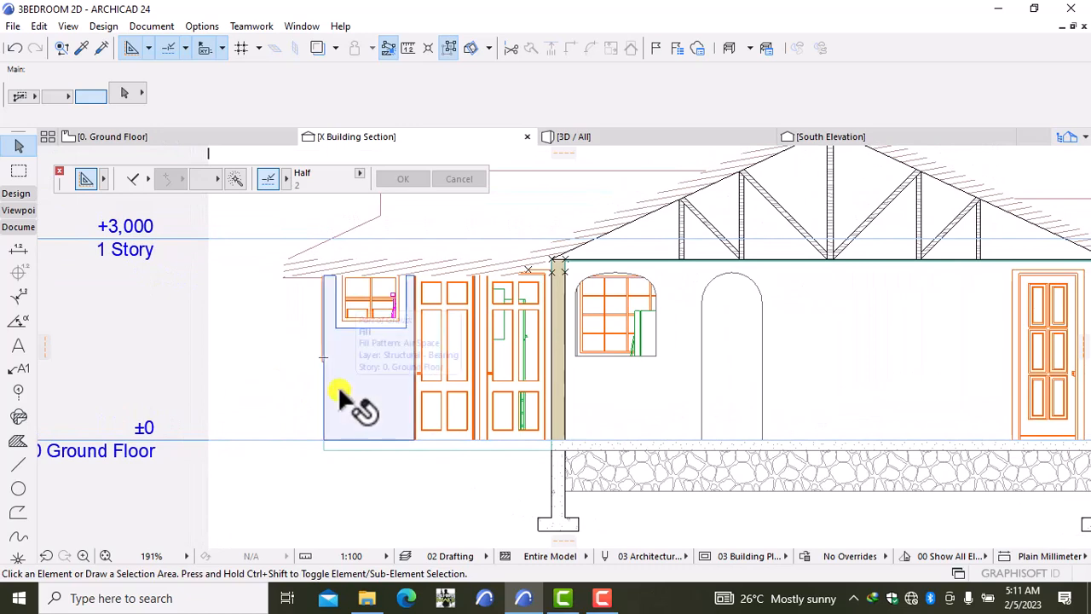
{"action": "left_click", "coordinate": [338, 388]}
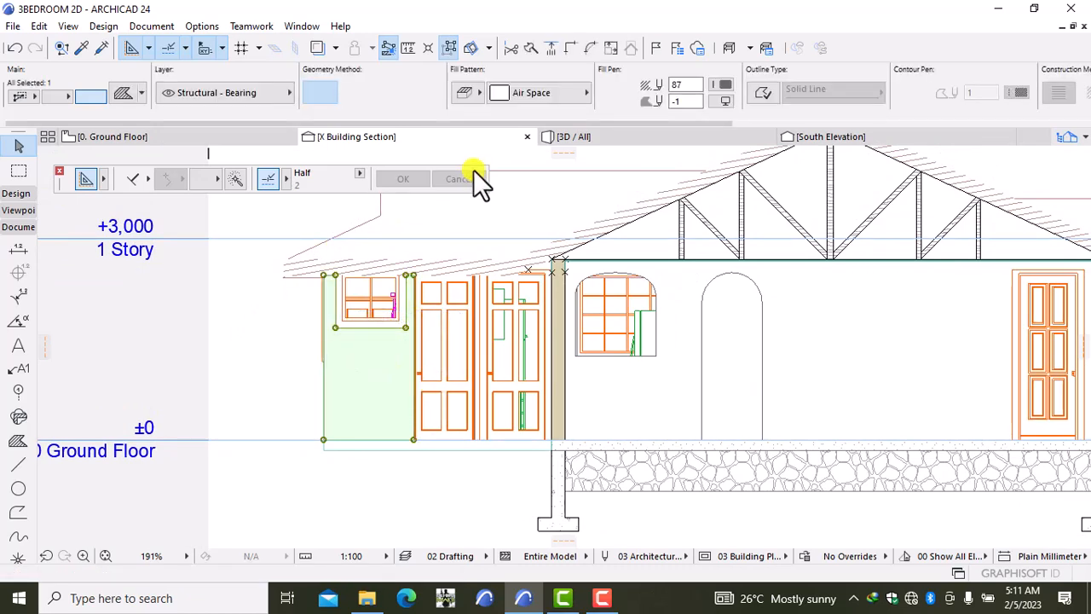
{"action": "left_click", "coordinate": [537, 94]}
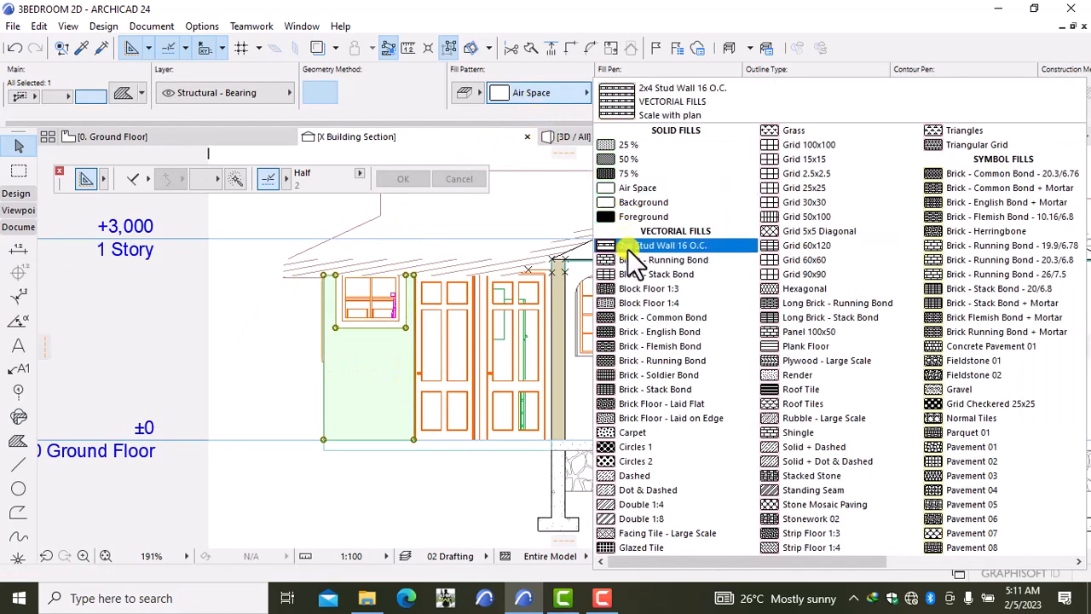
{"action": "left_click", "coordinate": [633, 259]}
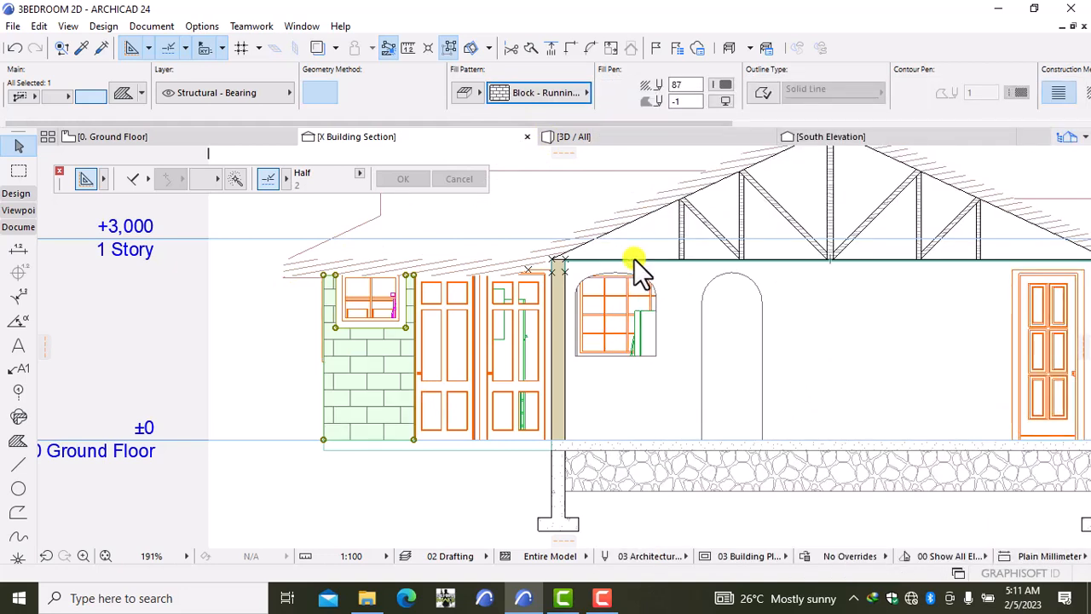
{"action": "left_click", "coordinate": [720, 89]}
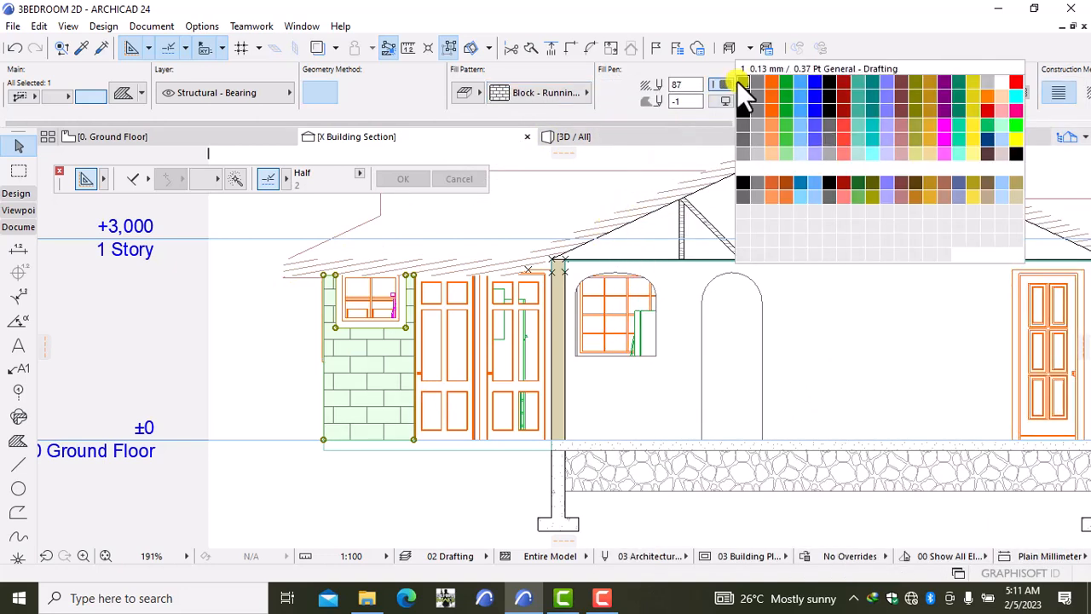
{"action": "left_click", "coordinate": [738, 81]}
{"action": "left_click", "coordinate": [722, 100]}
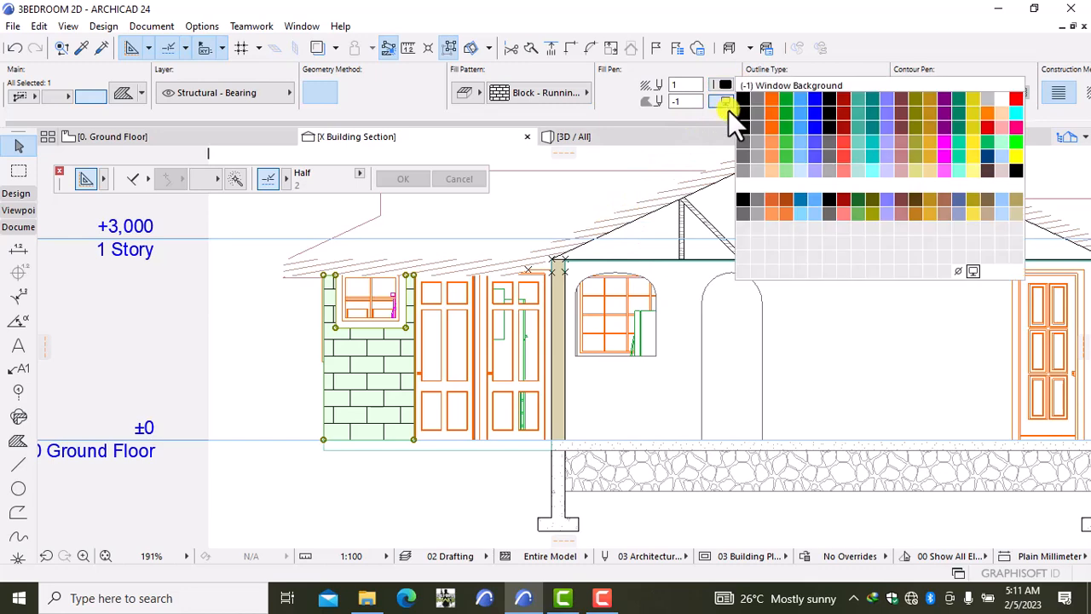
{"action": "left_click", "coordinate": [742, 141]}
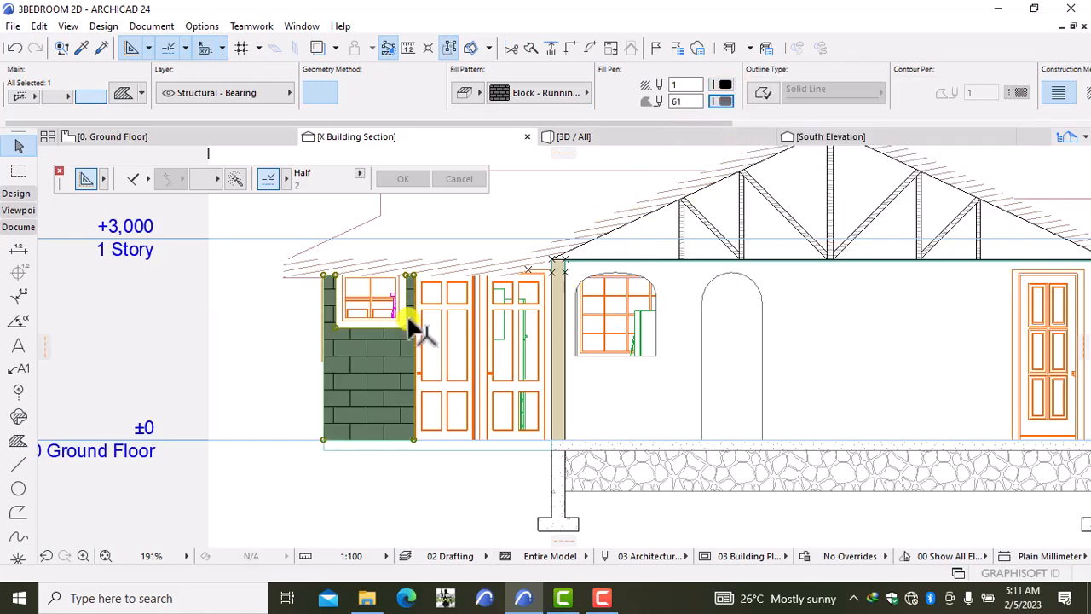
{"action": "left_click", "coordinate": [279, 358]}
{"action": "scroll", "coordinate": [322, 334], "scroll_direction": "down", "scroll_amount": 5}
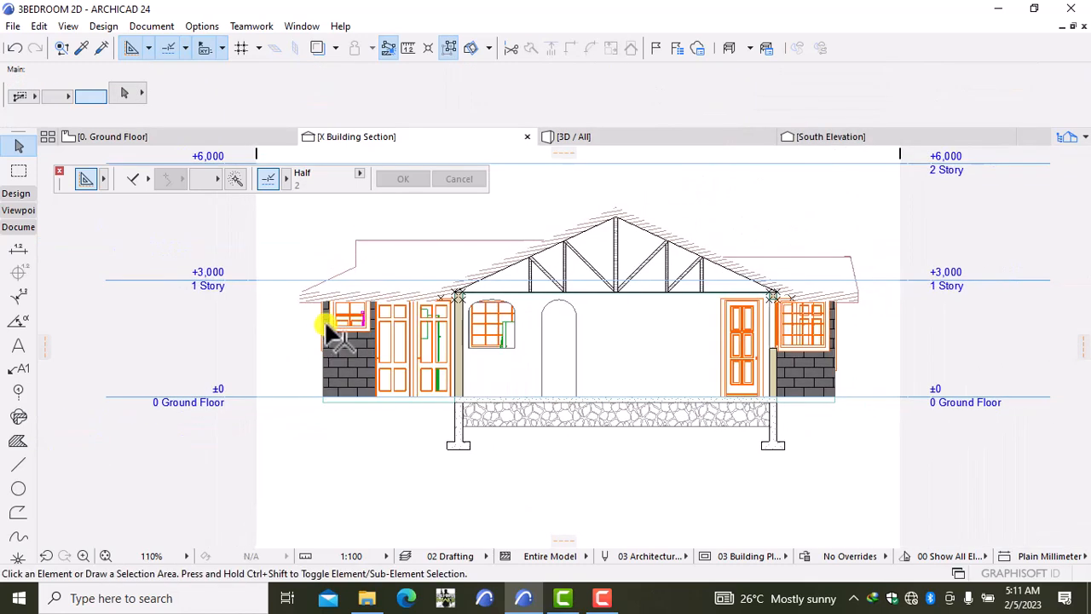
Step: Select the left roof eave fill and the upper roof fills above it
{"action": "scroll", "coordinate": [341, 354], "scroll_direction": "up", "scroll_amount": 3}
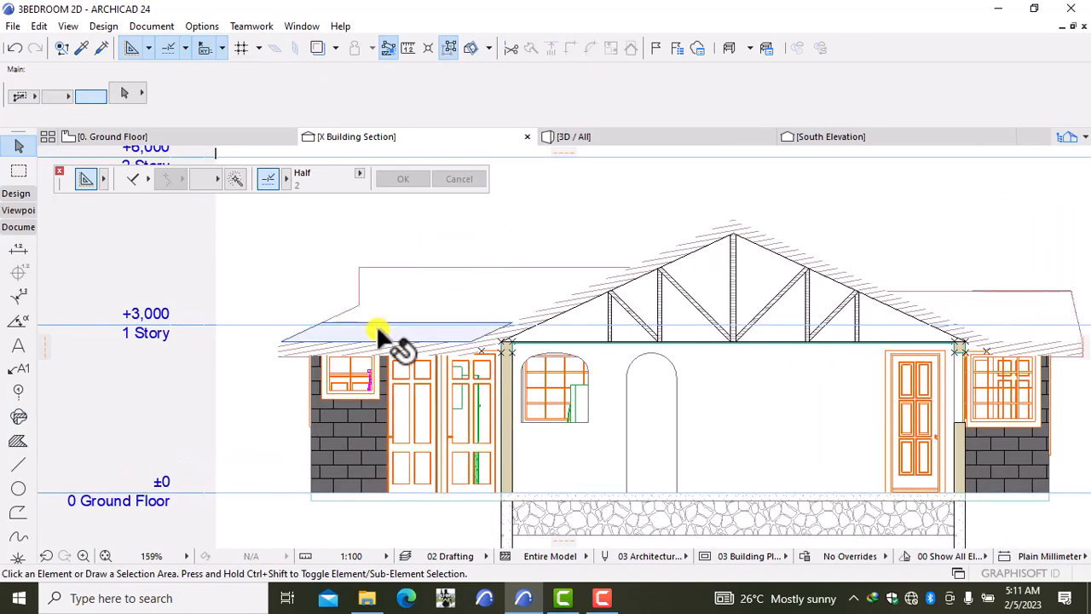
{"action": "left_click", "coordinate": [376, 324]}
{"action": "left_click", "coordinate": [416, 289], "text": "shift"}
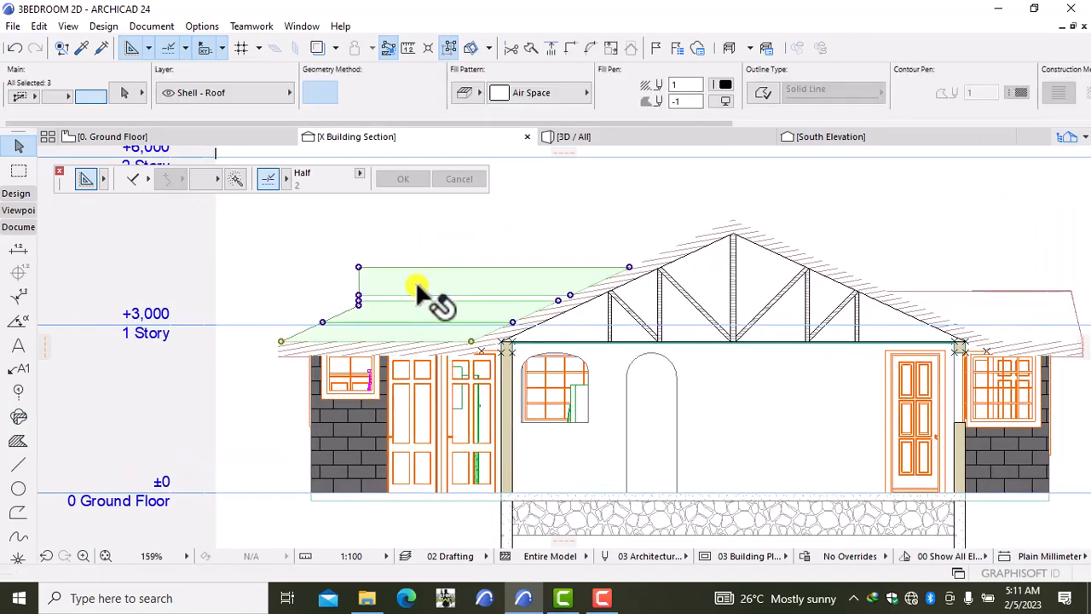
{"action": "scroll", "coordinate": [420, 300], "scroll_direction": "up", "scroll_amount": 10}
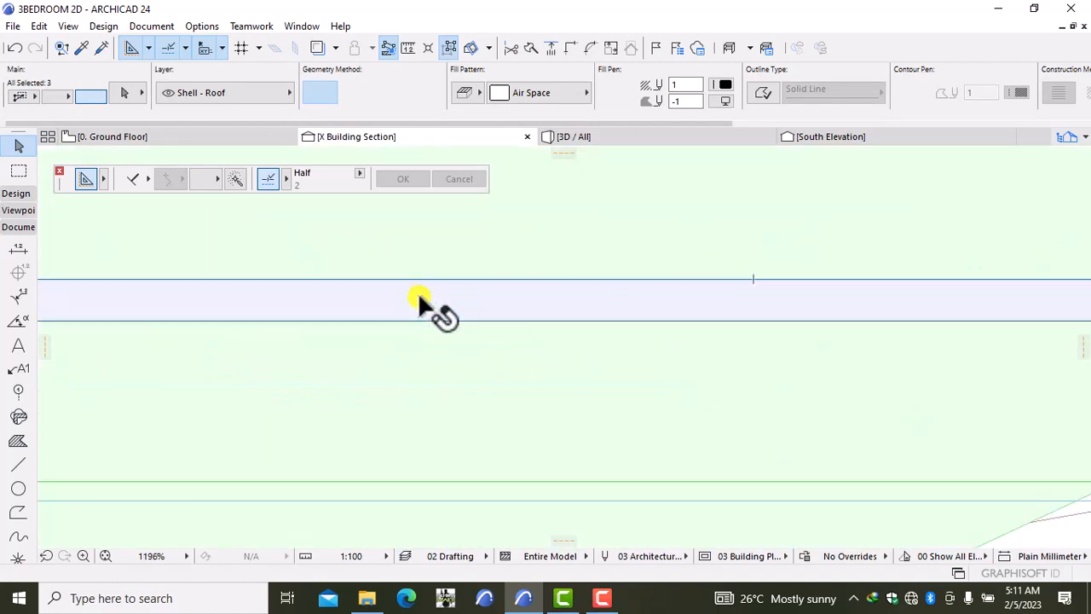
{"action": "left_click", "coordinate": [421, 300], "text": "shift"}
{"action": "scroll", "coordinate": [420, 300], "scroll_direction": "down", "scroll_amount": 12}
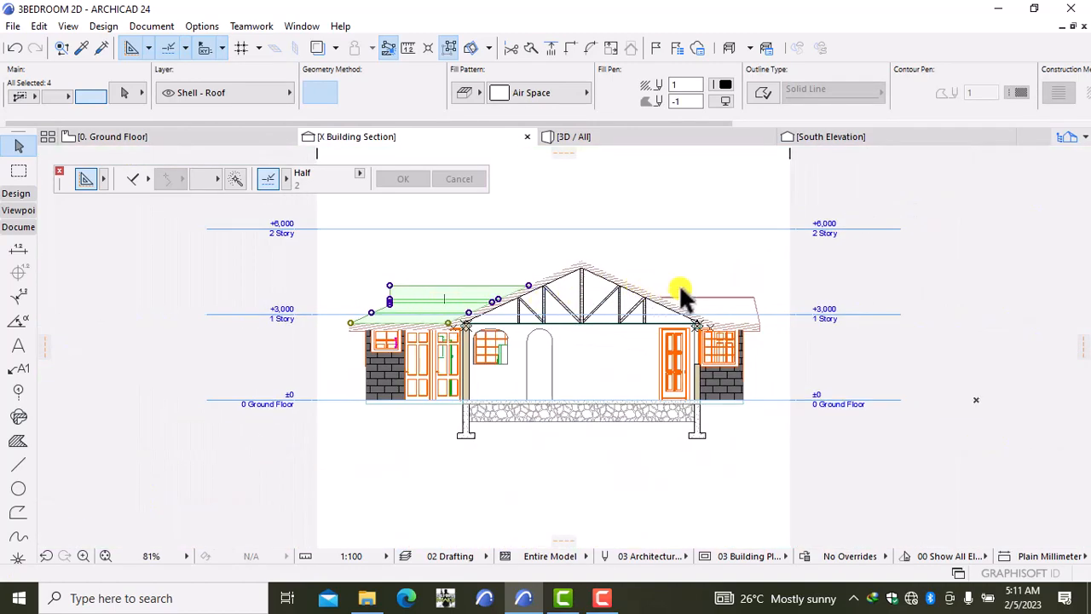
Step: Add the right roof fill and the remaining roof bands to the selection
{"action": "scroll", "coordinate": [692, 295], "scroll_direction": "up", "scroll_amount": 3}
{"action": "scroll", "coordinate": [691, 295], "scroll_direction": "up", "scroll_amount": 2}
{"action": "left_click", "coordinate": [692, 316], "text": "shift"}
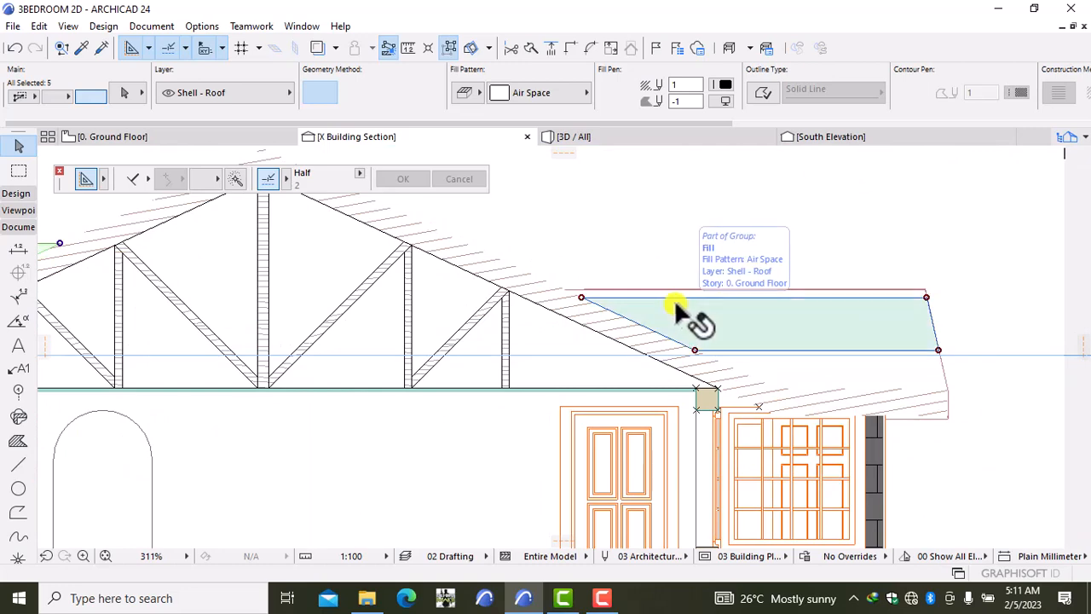
{"action": "scroll", "coordinate": [682, 308], "scroll_direction": "up", "scroll_amount": 5}
{"action": "scroll", "coordinate": [674, 305], "scroll_direction": "up", "scroll_amount": 3}
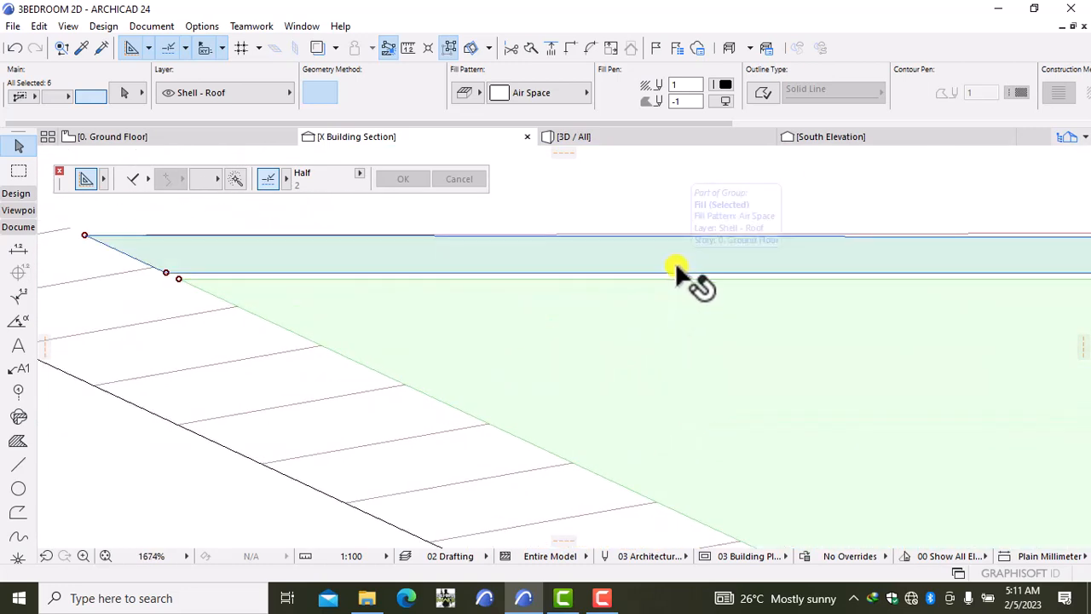
{"action": "left_click", "coordinate": [675, 262], "text": "shift"}
{"action": "scroll", "coordinate": [674, 295], "scroll_direction": "up", "scroll_amount": 5}
{"action": "left_click", "coordinate": [675, 298], "text": "shift"}
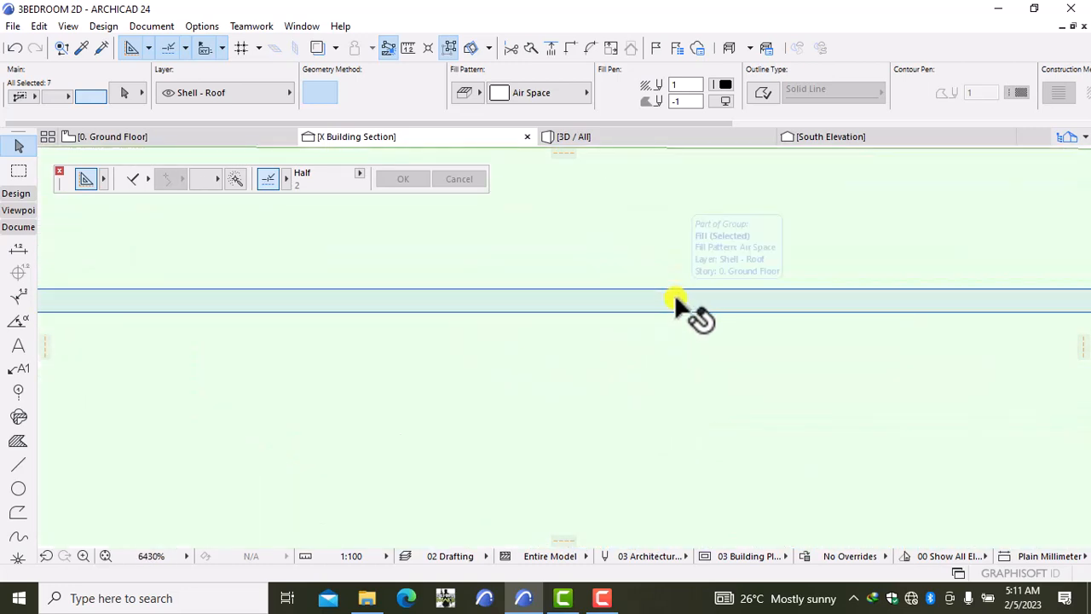
{"action": "scroll", "coordinate": [691, 316], "scroll_direction": "down", "scroll_amount": 6}
{"action": "scroll", "coordinate": [699, 334], "scroll_direction": "down", "scroll_amount": 5}
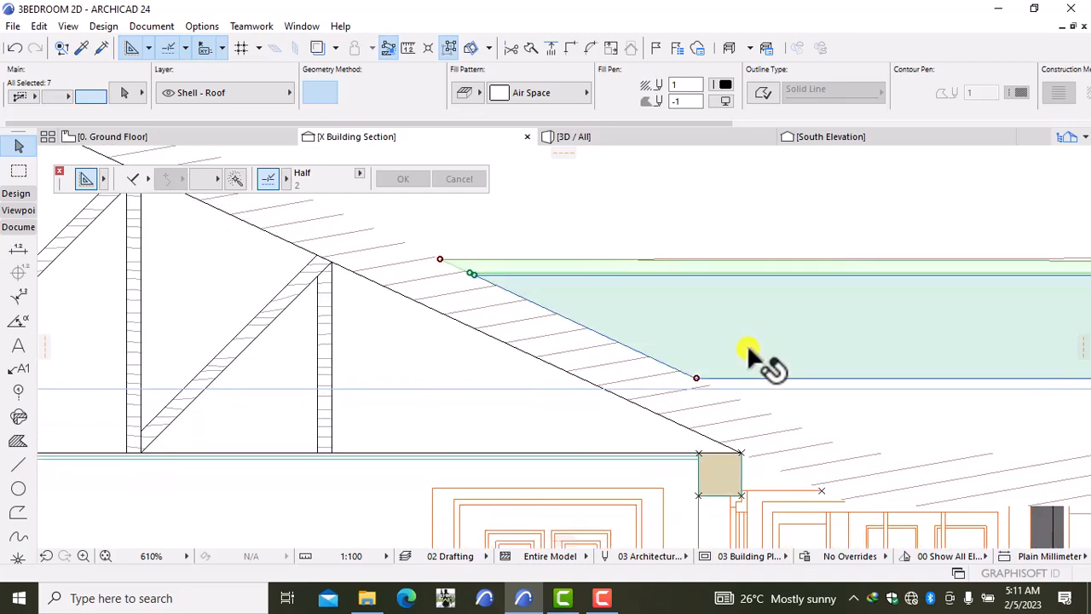
{"action": "left_click", "coordinate": [831, 401], "text": "shift"}
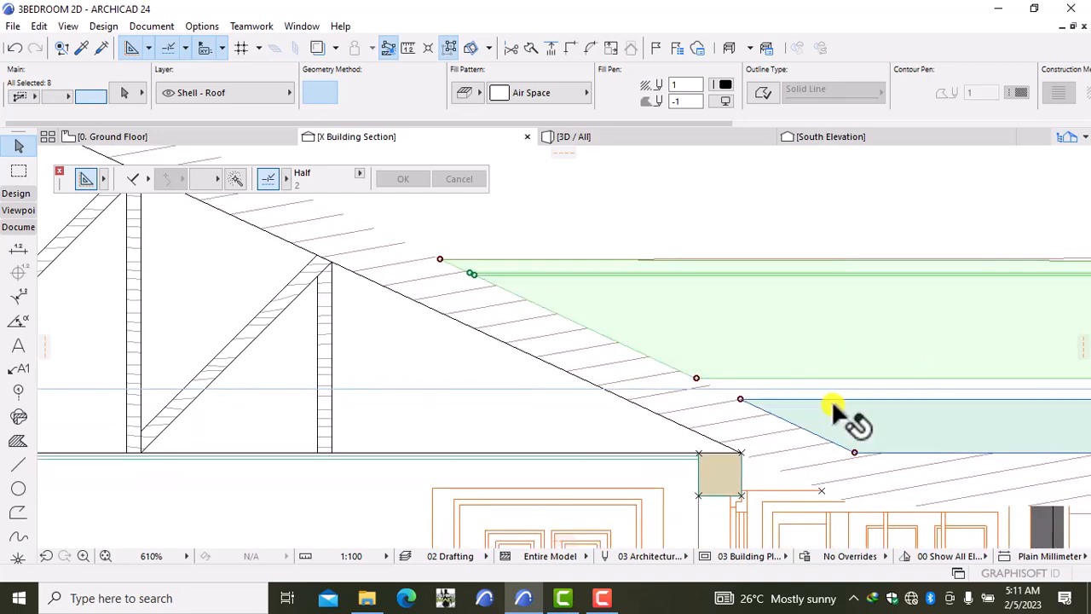
{"action": "scroll", "coordinate": [826, 394], "scroll_direction": "up", "scroll_amount": 1}
{"action": "scroll", "coordinate": [825, 390], "scroll_direction": "up", "scroll_amount": 3}
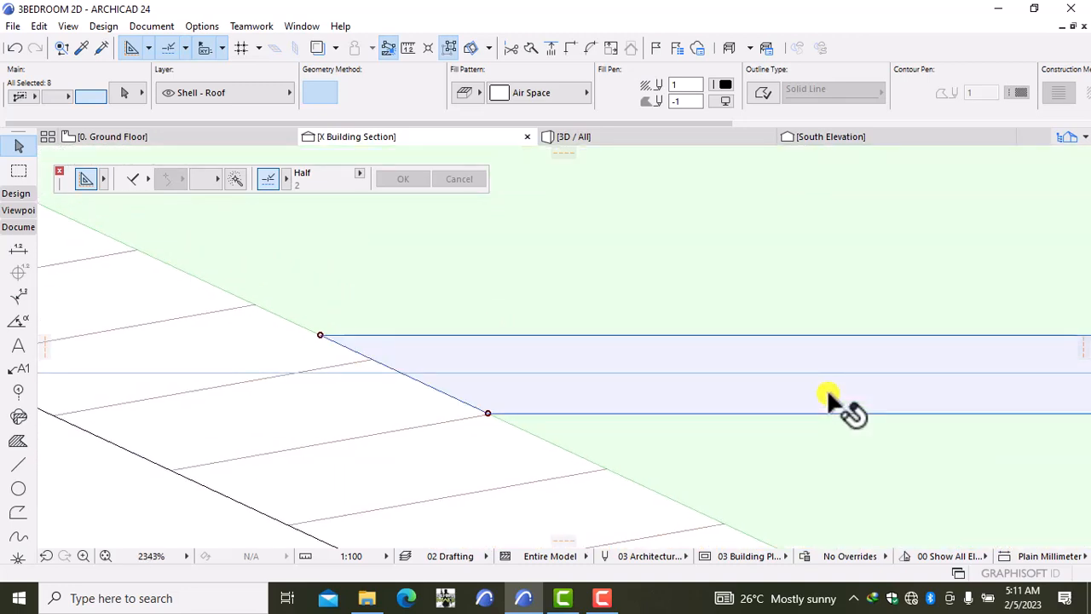
{"action": "left_click", "coordinate": [828, 403], "text": "shift"}
{"action": "scroll", "coordinate": [844, 418], "scroll_direction": "down", "scroll_amount": 7}
{"action": "scroll", "coordinate": [869, 431], "scroll_direction": "up", "scroll_amount": 3}
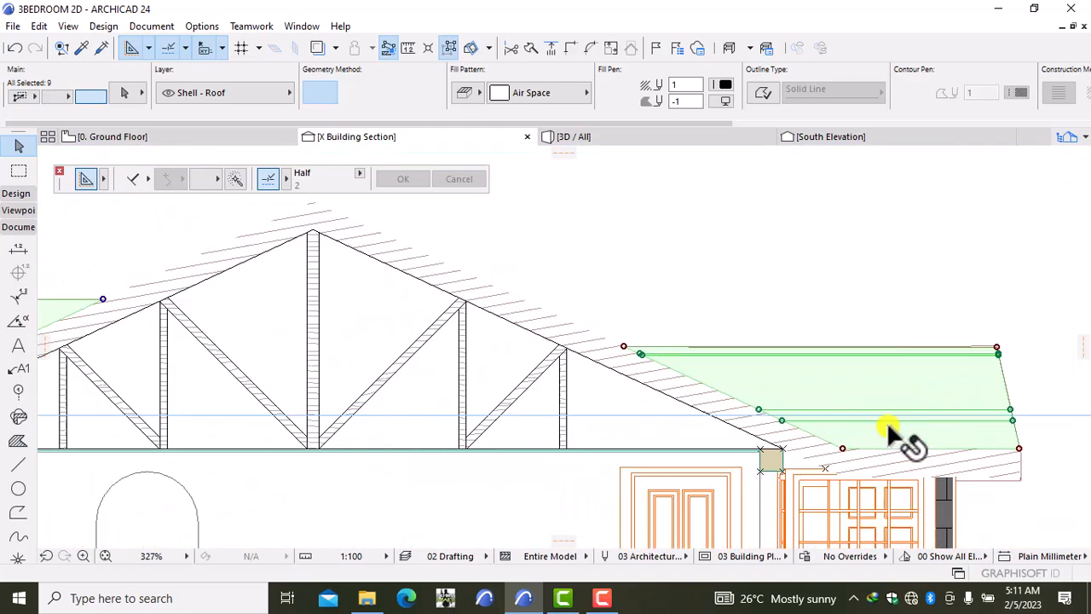
{"action": "scroll", "coordinate": [889, 435], "scroll_direction": "down", "scroll_amount": 5}
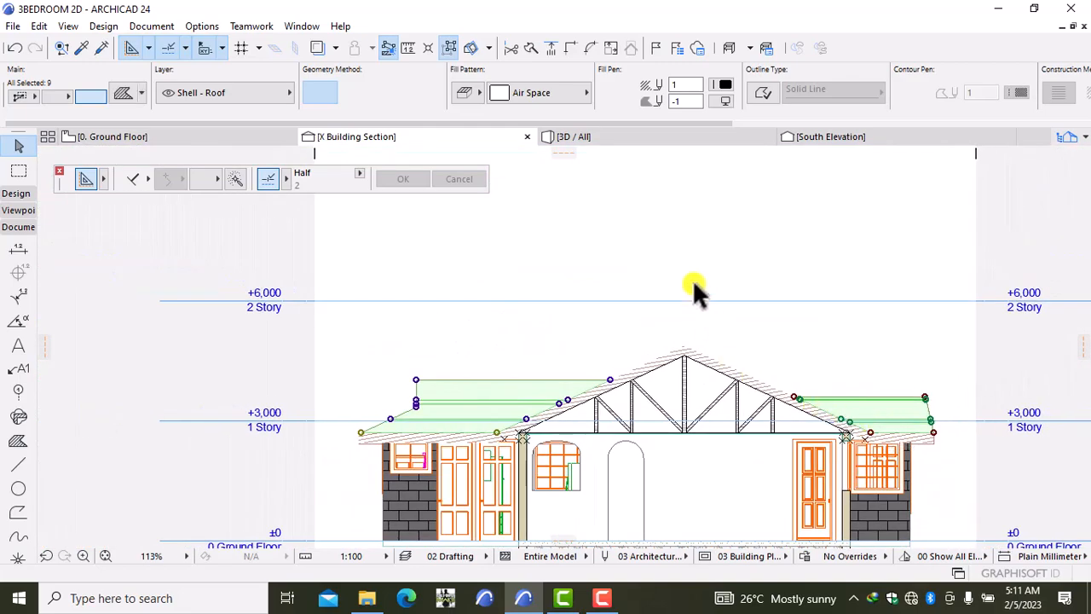
Step: Switch the selected roof fills from Air Space to a roof tile pattern, then deselect them
{"action": "left_click", "coordinate": [522, 94]}
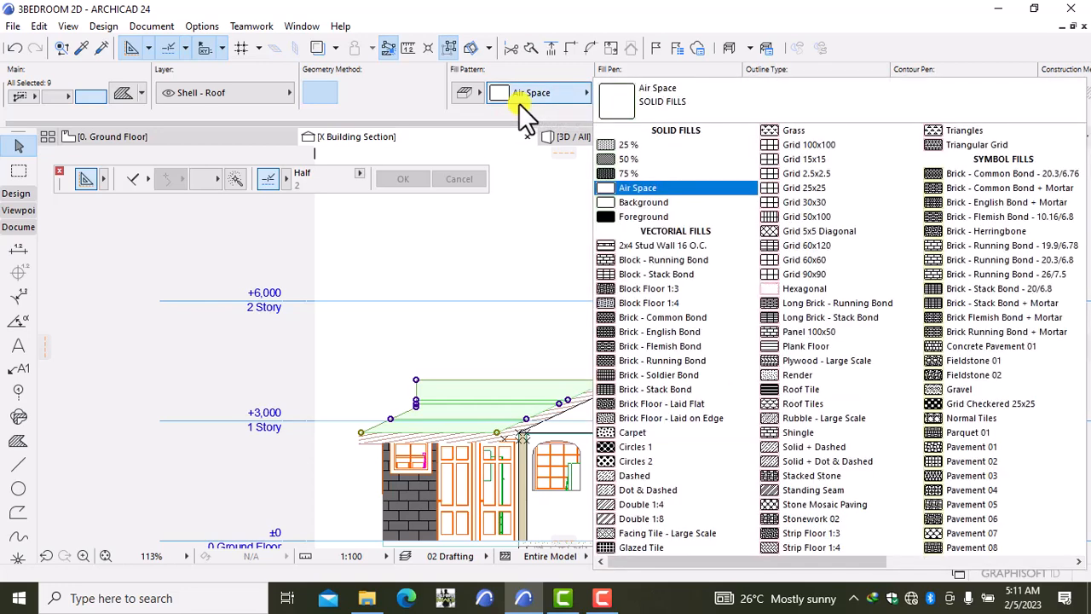
{"action": "scroll", "coordinate": [870, 405], "scroll_direction": "down", "scroll_amount": 5}
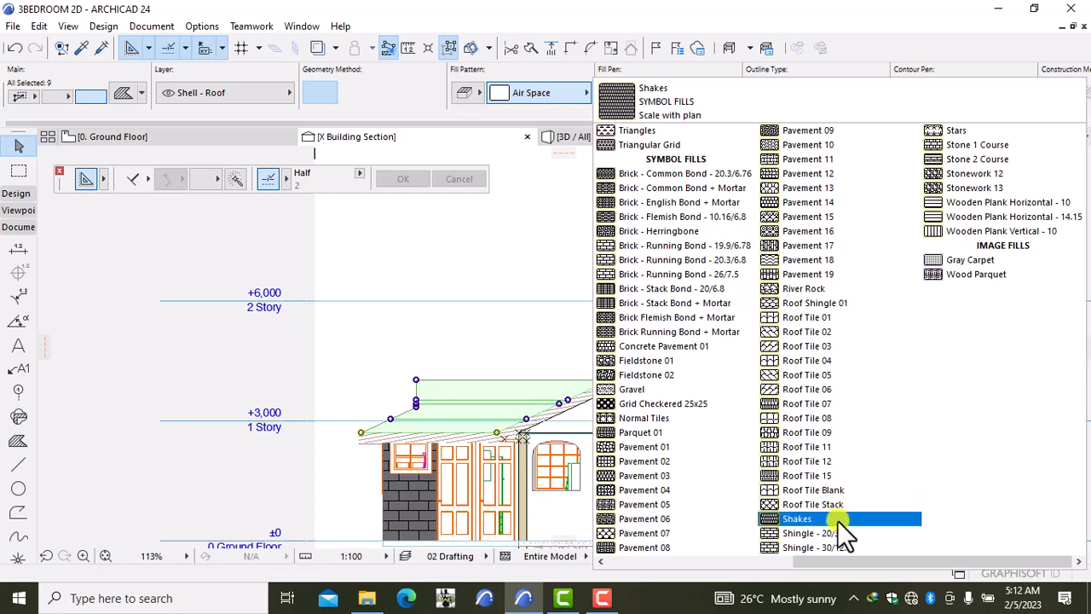
{"action": "left_click", "coordinate": [829, 315]}
{"action": "left_click", "coordinate": [831, 321]}
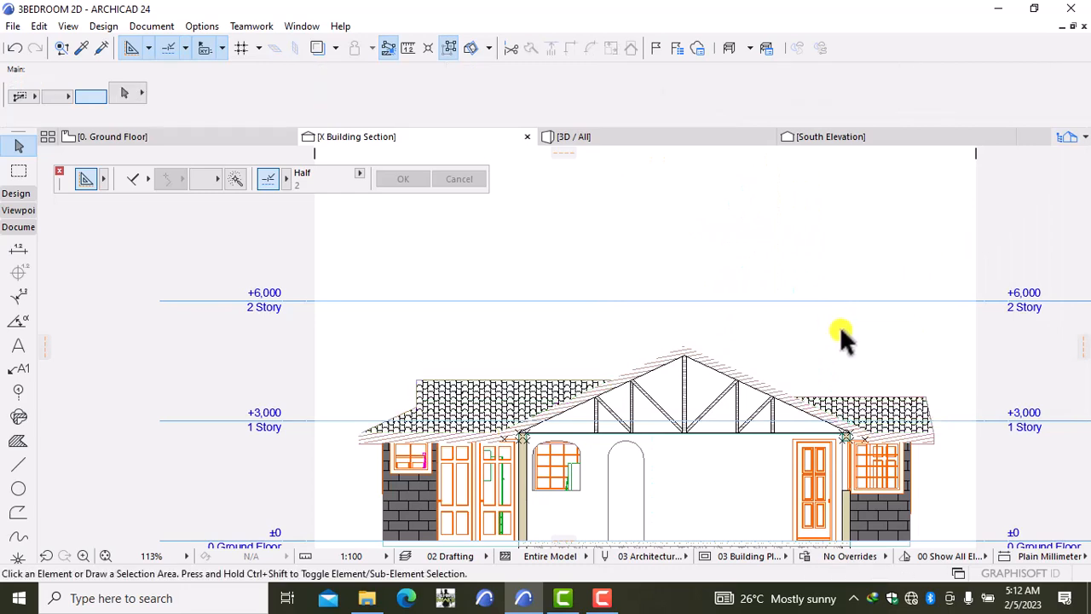
{"action": "scroll", "coordinate": [850, 348], "scroll_direction": "down", "scroll_amount": 3}
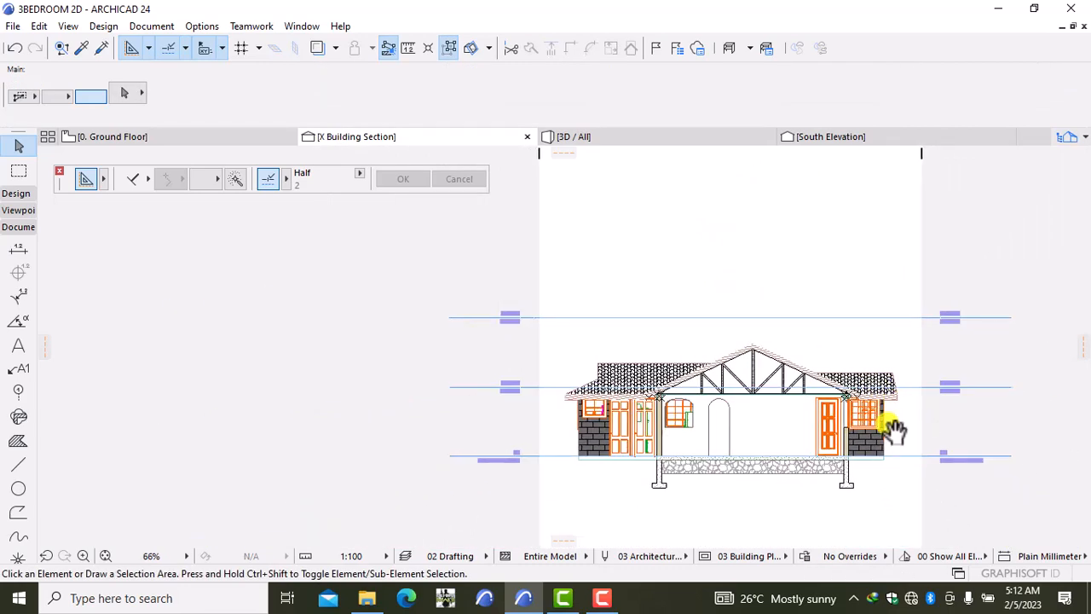
{"action": "mouse_move", "coordinate": [891, 425]}
{"action": "middle_mouse_down"}
{"action": "mouse_move", "coordinate": [806, 426]}
{"action": "mouse_move", "coordinate": [706, 405]}
{"action": "middle_mouse_up"}
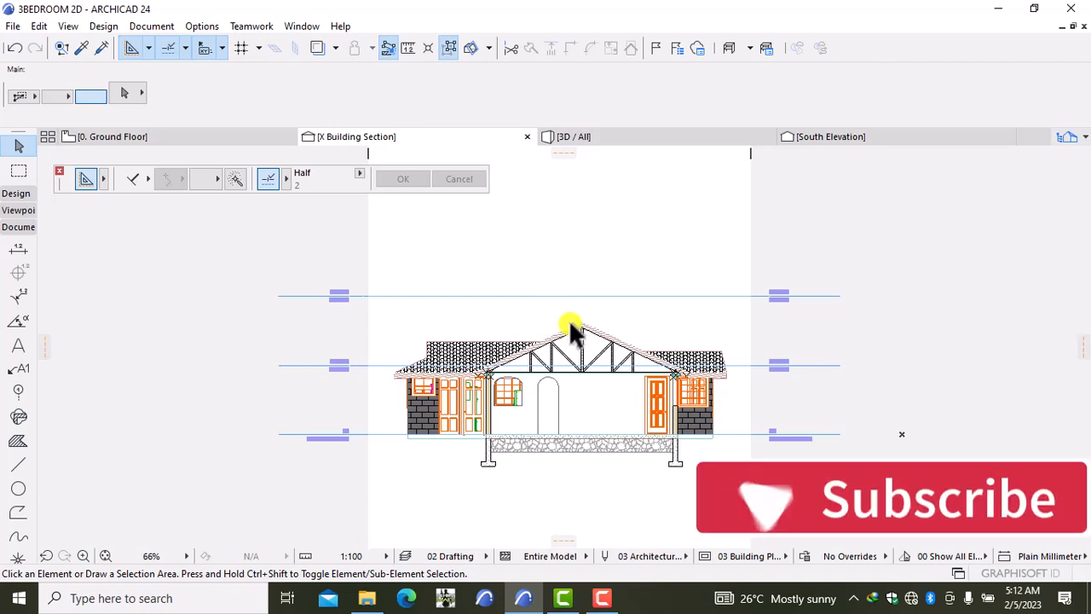
Step: Place a 2.00 mm 'ROOF NOTES' text label above the house
{"action": "left_click", "coordinate": [18, 345]}
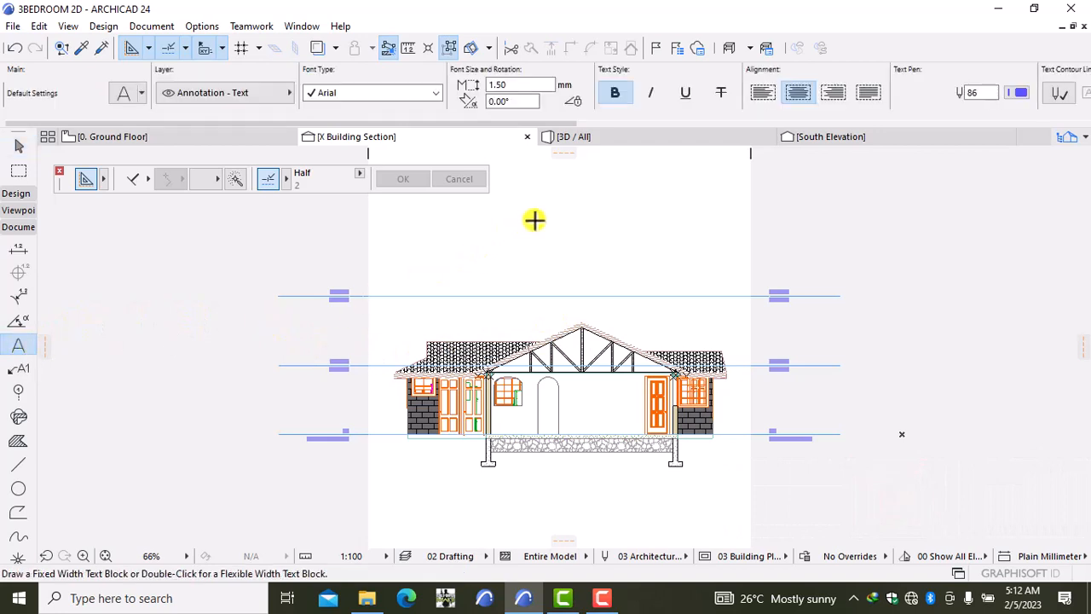
{"action": "left_click", "coordinate": [557, 200]}
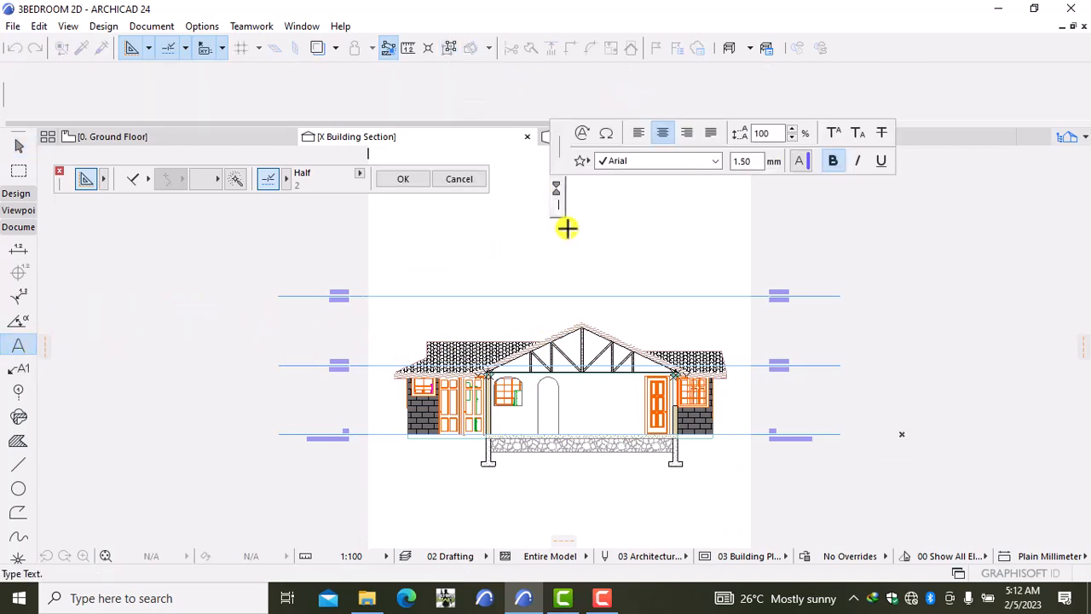
{"action": "type", "text": "RO"}
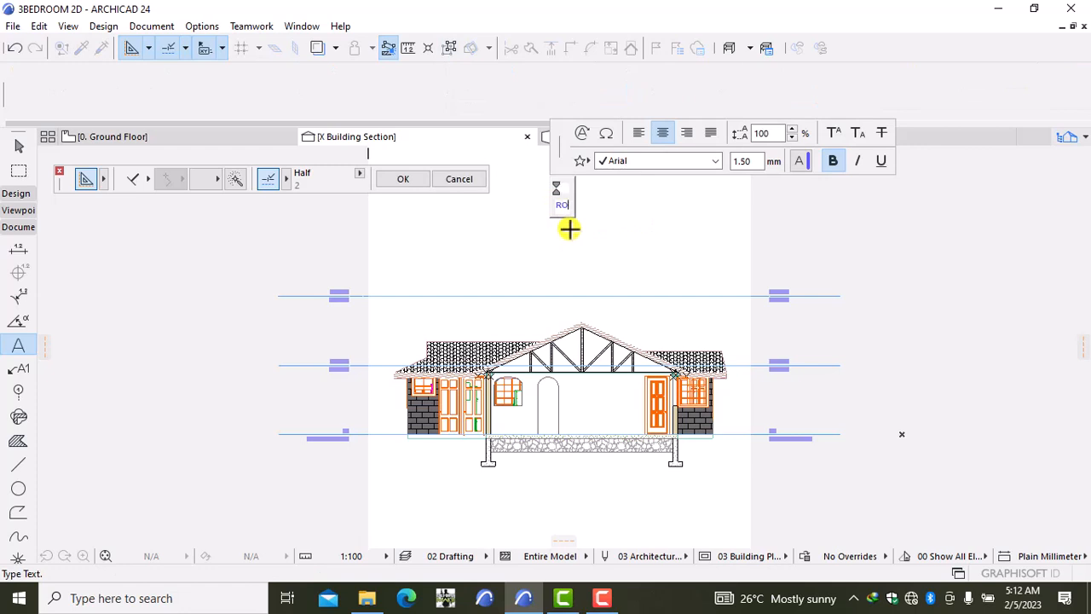
{"action": "key", "text": "BackSpace"}
{"action": "key", "text": "BackSpace"}
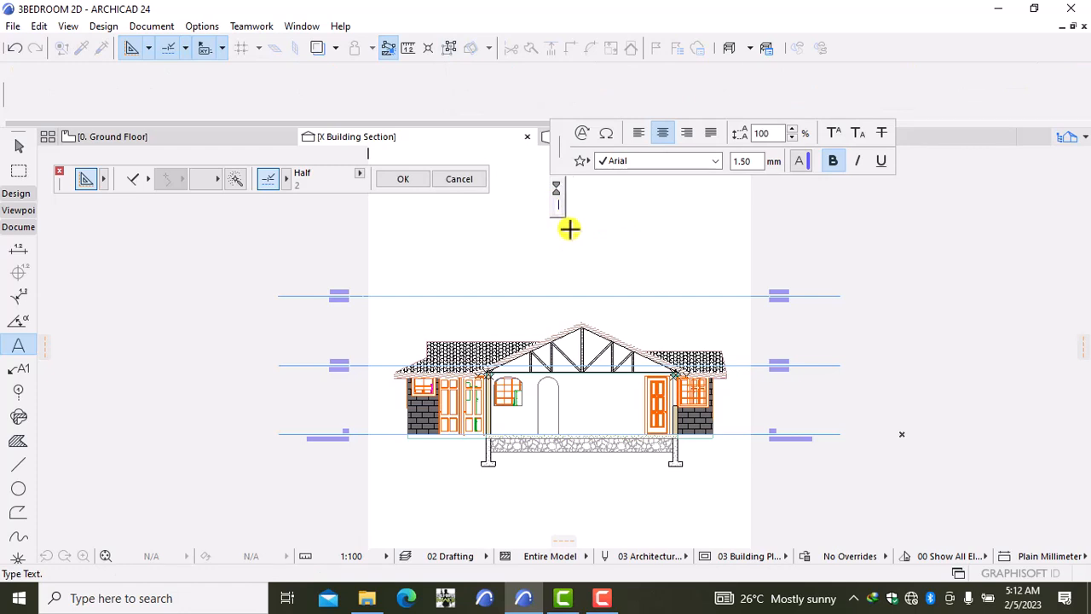
{"action": "left_click", "coordinate": [756, 163]}
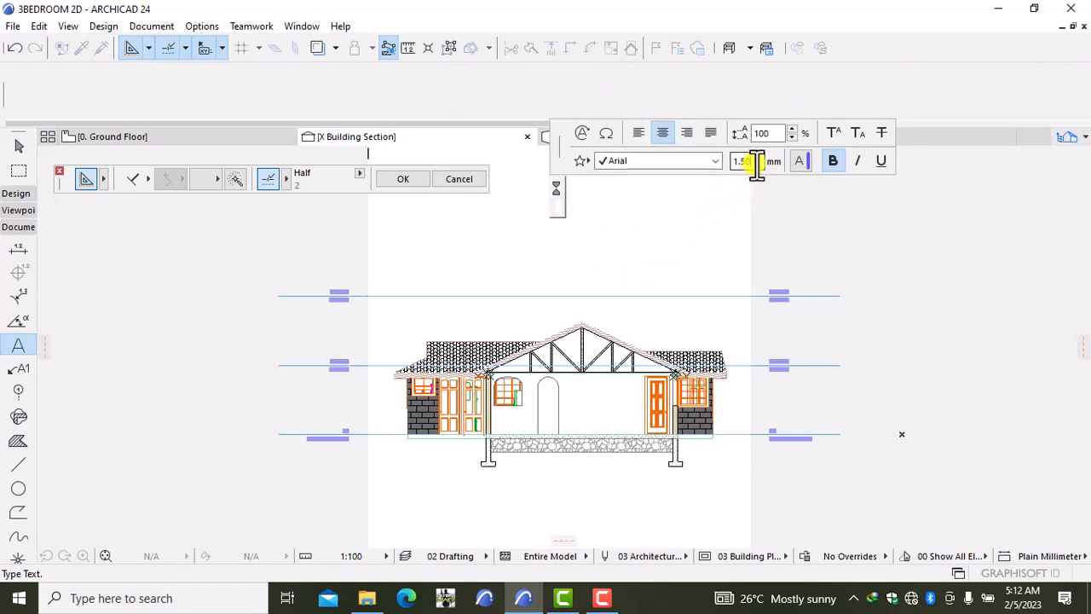
{"action": "key", "text": "BackSpace"}
{"action": "key", "text": "BackSpace"}
{"action": "key", "text": "BackSpace"}
{"action": "key", "text": "BackSpace"}
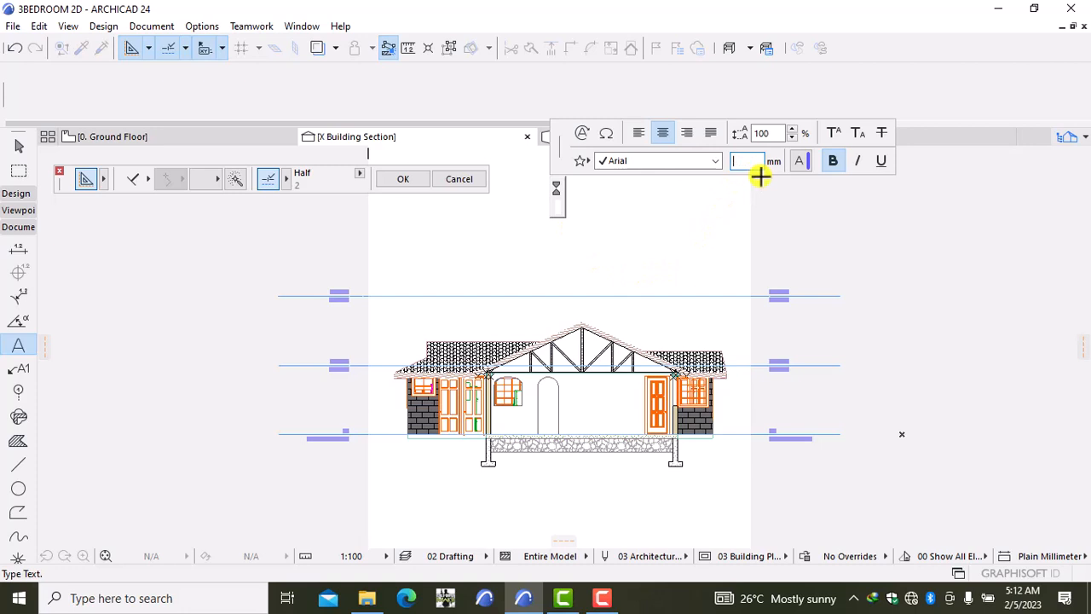
{"action": "type", "text": "2"}
{"action": "key", "text": "BackSpace"}
{"action": "type", "text": "1.50"}
{"action": "left_click", "coordinate": [756, 164]}
{"action": "key", "text": "BackSpace"}
{"action": "key", "text": "BackSpace"}
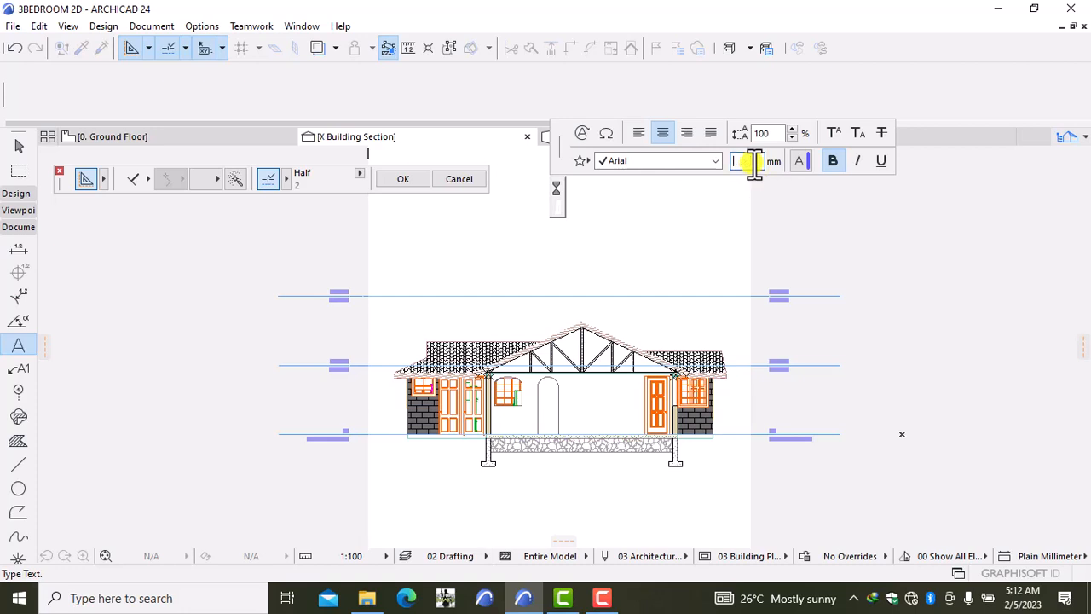
{"action": "type", "text": "2"}
{"action": "key", "text": "Return"}
{"action": "type", "text": "ROOF"}
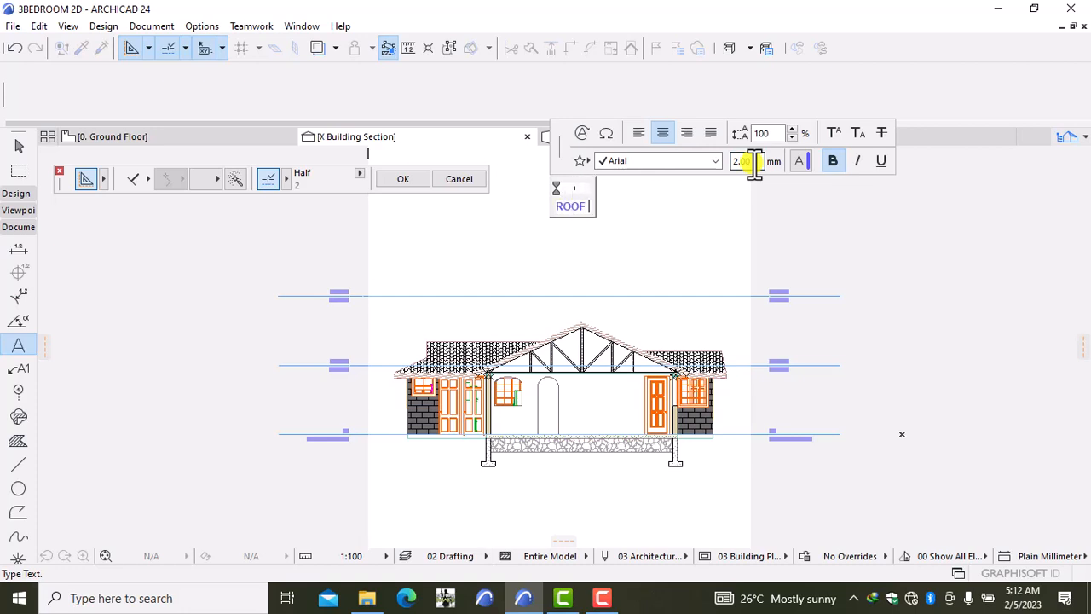
{"action": "type", "text": " NOTES"}
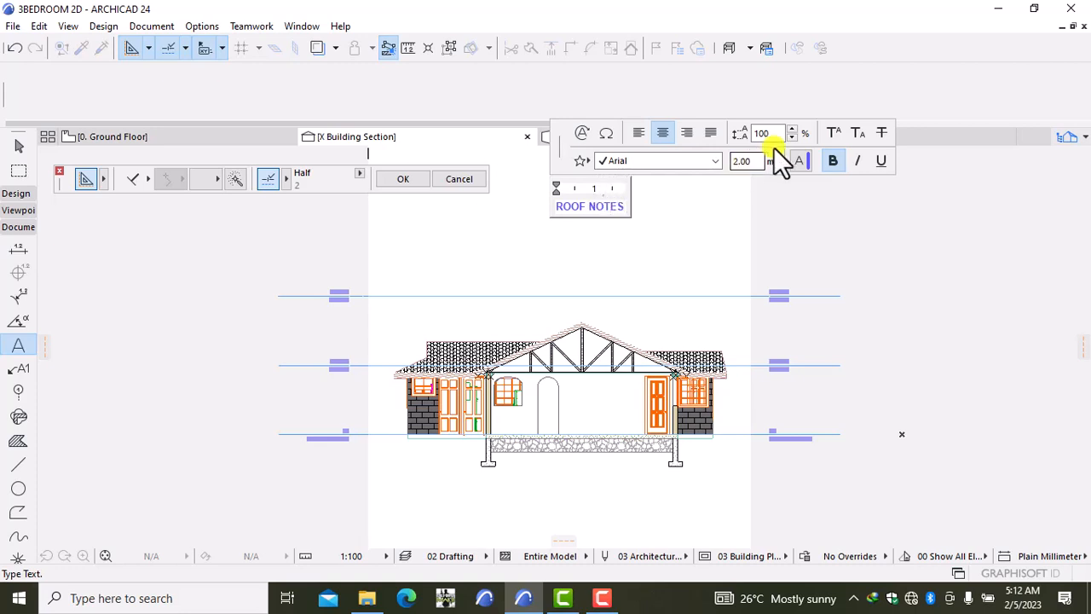
{"action": "left_click", "coordinate": [729, 211]}
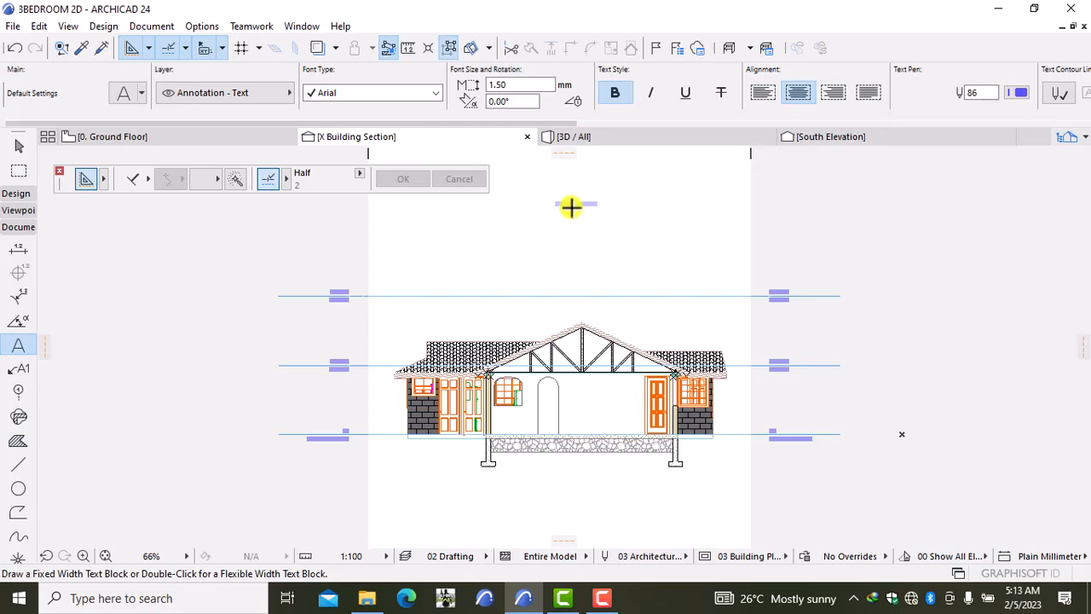
Step: Underline the ROOF NOTES heading from the Info Box
{"action": "scroll", "coordinate": [571, 206], "scroll_direction": "up", "scroll_amount": 3}
{"action": "middle_click_drag", "start_coordinate": [575, 205], "coordinate": [585, 252]}
{"action": "scroll", "coordinate": [590, 272], "scroll_direction": "up", "scroll_amount": 4}
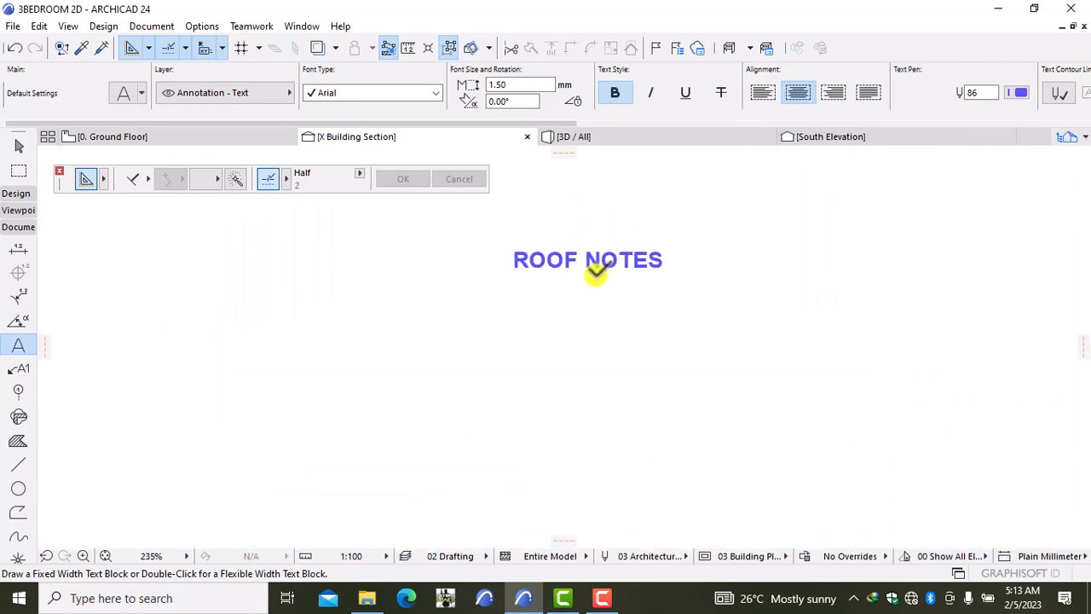
{"action": "left_click", "coordinate": [603, 266]}
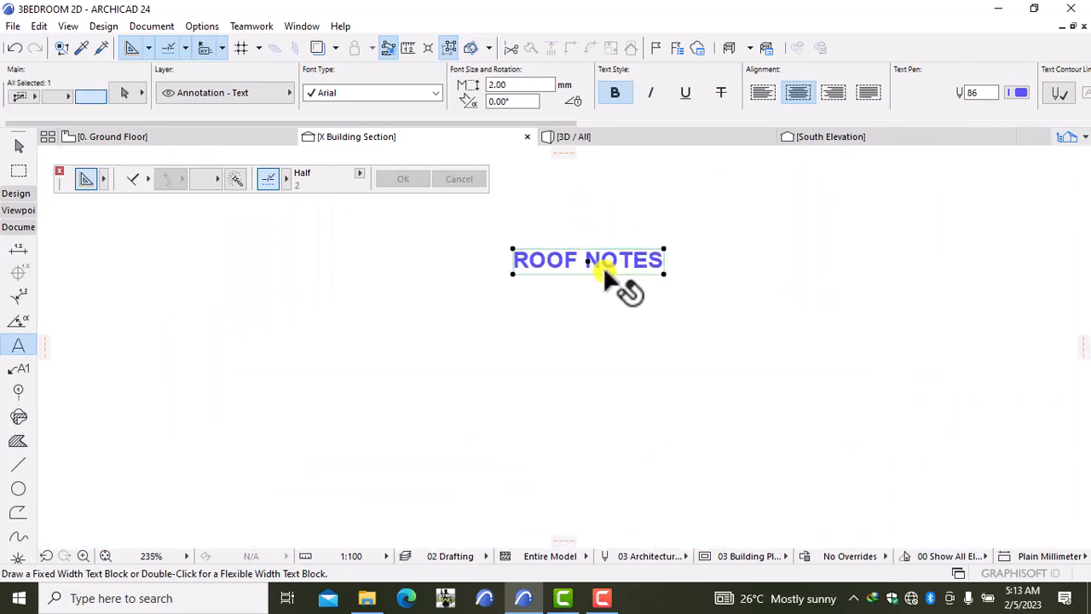
{"action": "left_click", "coordinate": [687, 94]}
{"action": "key", "text": "Escape"}
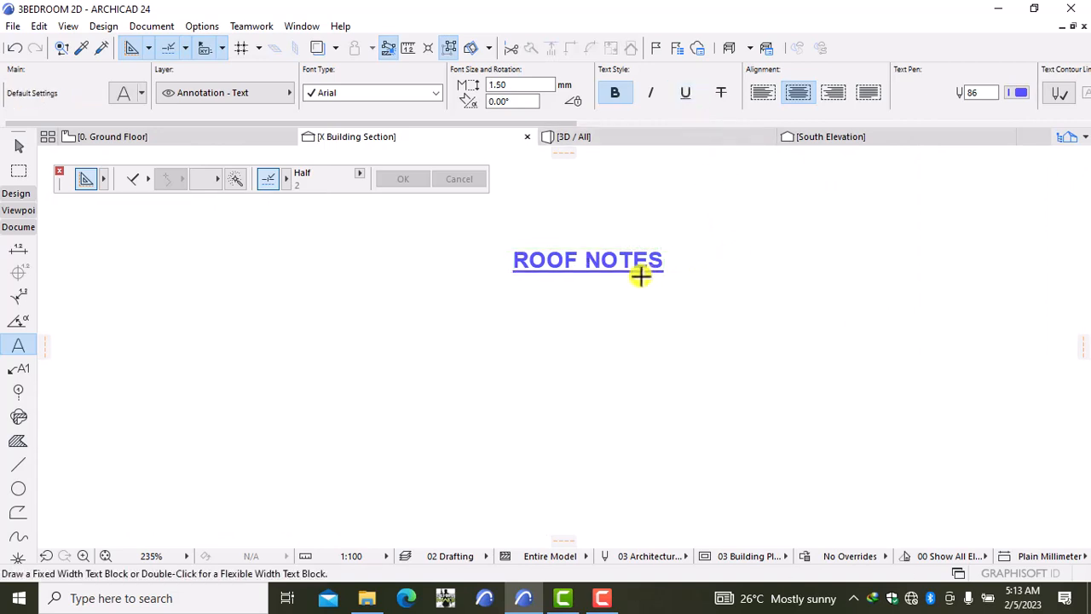
Step: Append 30 to the ROOF NOTES heading text
{"action": "left_click", "coordinate": [516, 285]}
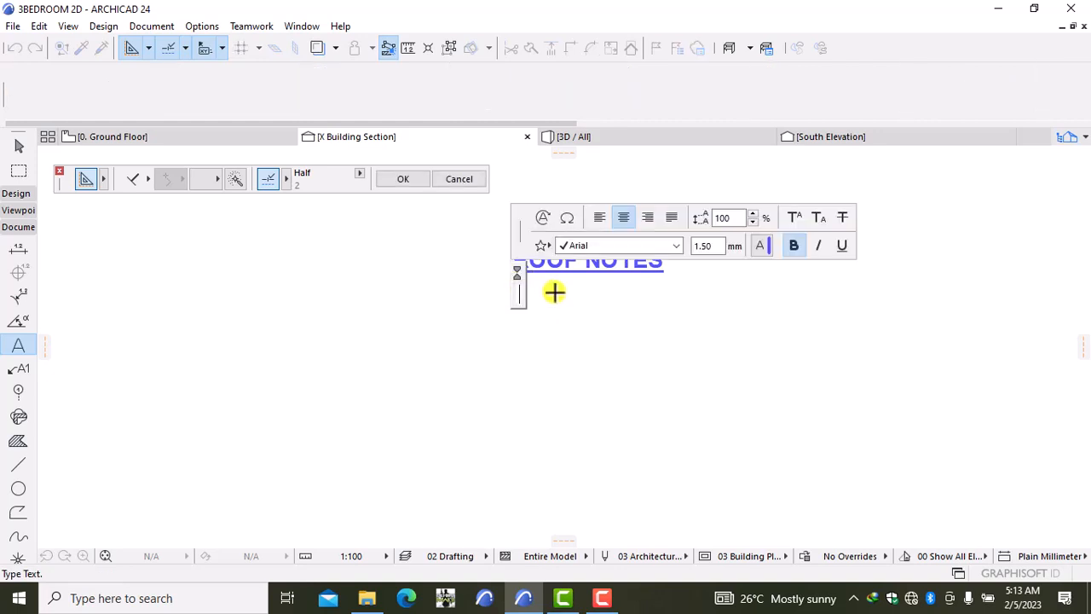
{"action": "left_click", "coordinate": [553, 295]}
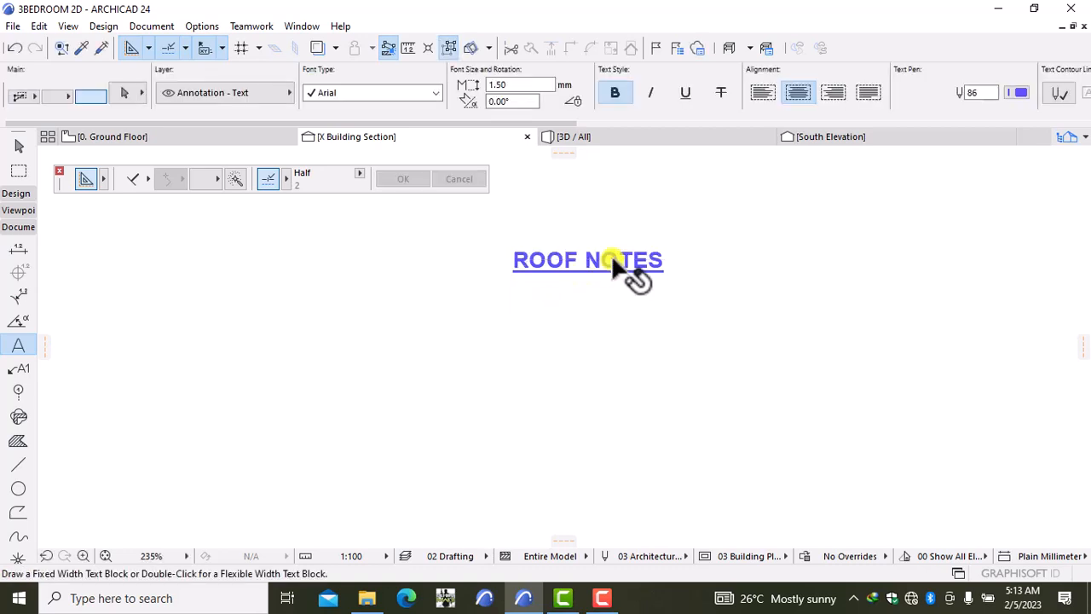
{"action": "left_click", "coordinate": [646, 259]}
{"action": "left_click", "coordinate": [658, 258]}
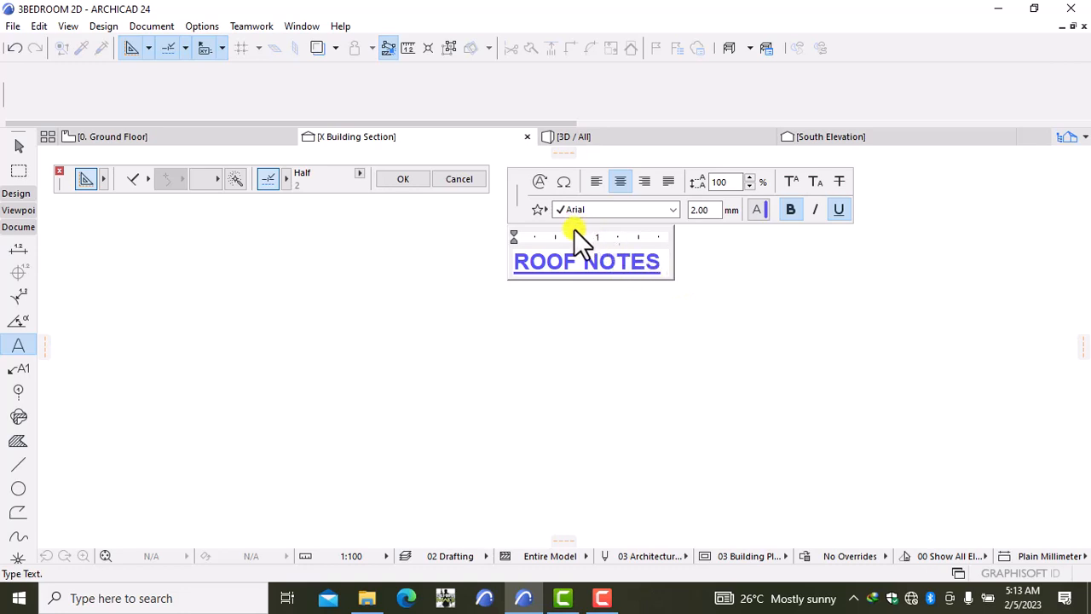
{"action": "type", "text": "30"}
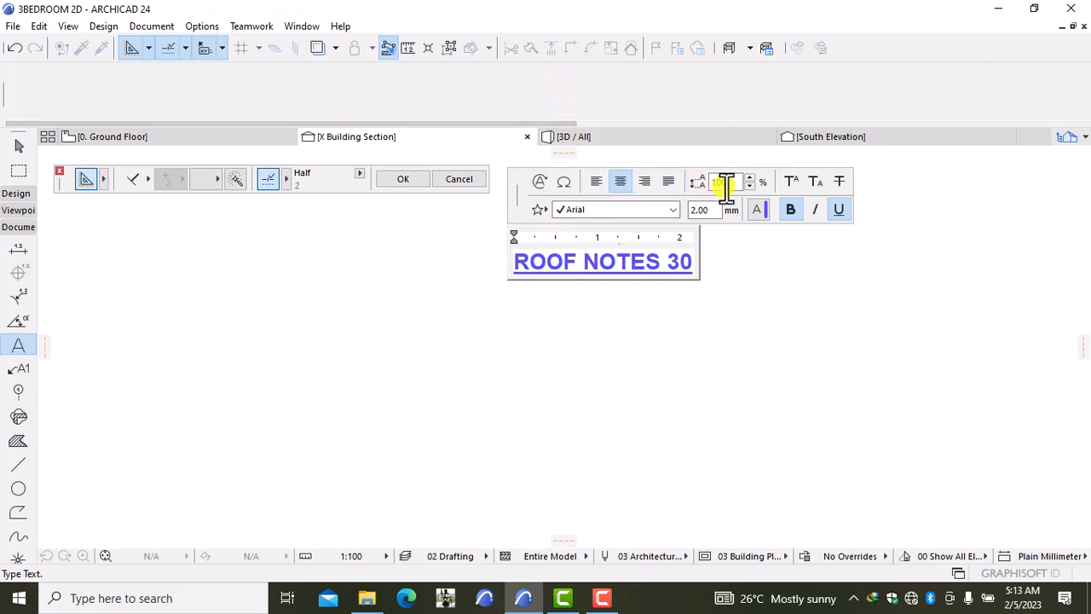
Step: Copy the º sign from Character Map to the clipboard
{"action": "left_click", "coordinate": [565, 183]}
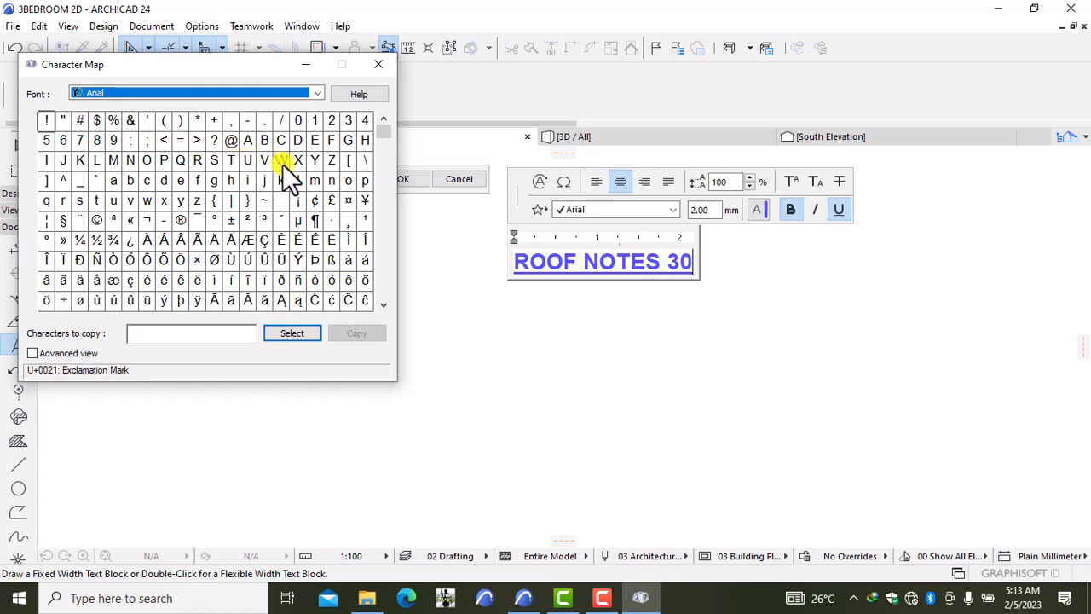
{"action": "left_click", "coordinate": [42, 237]}
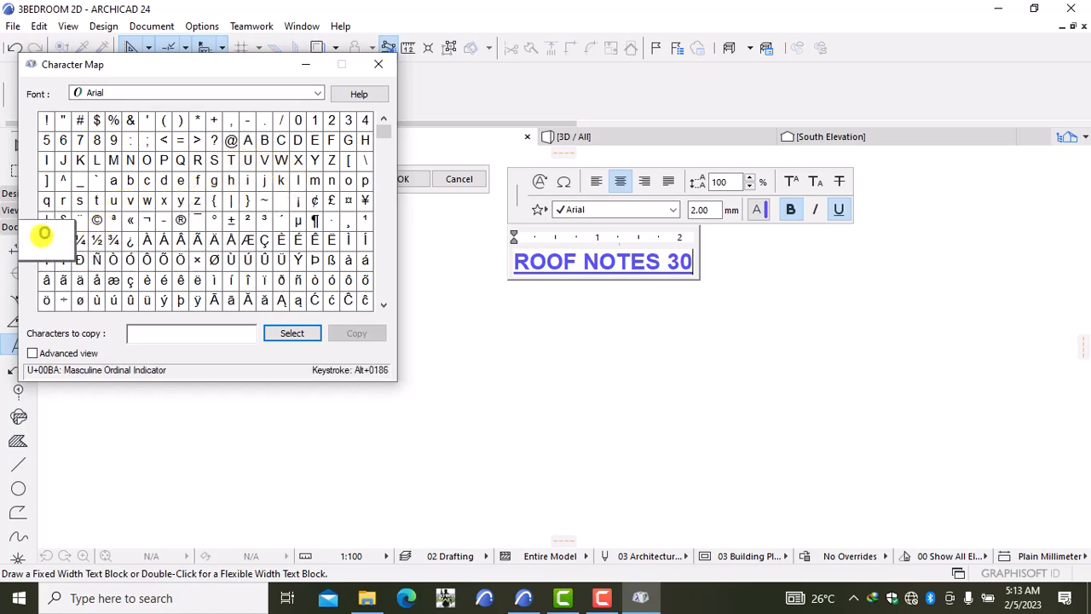
{"action": "left_click", "coordinate": [277, 331]}
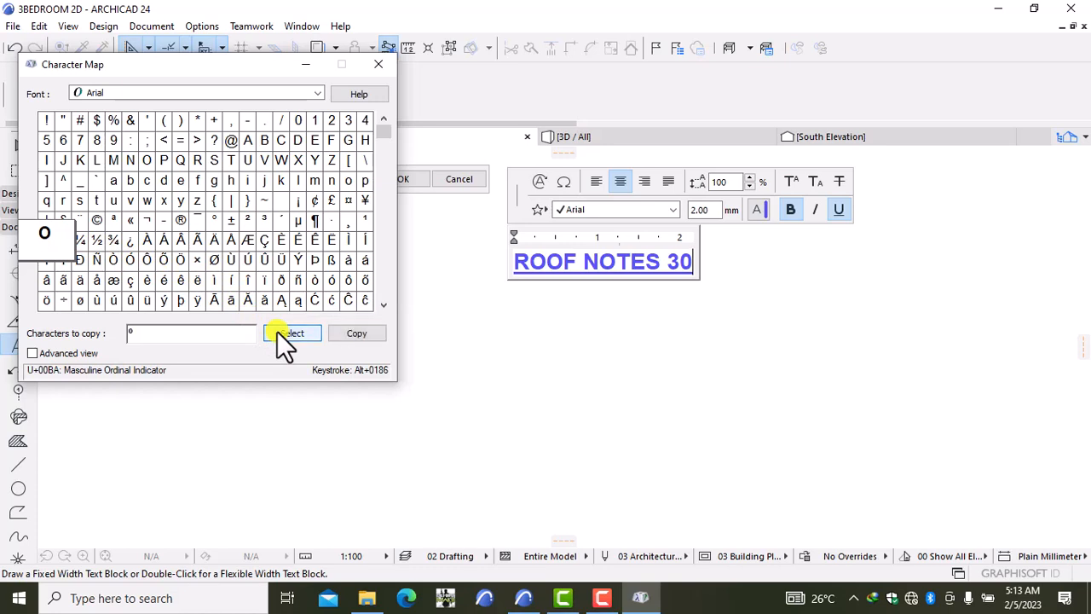
{"action": "left_click", "coordinate": [343, 336]}
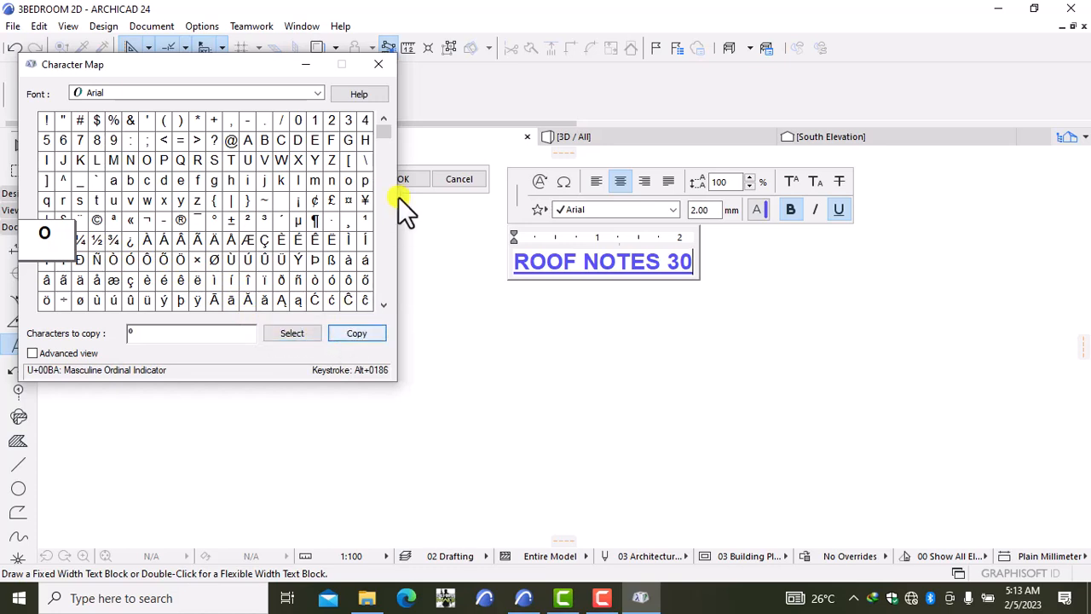
{"action": "left_click", "coordinate": [376, 66]}
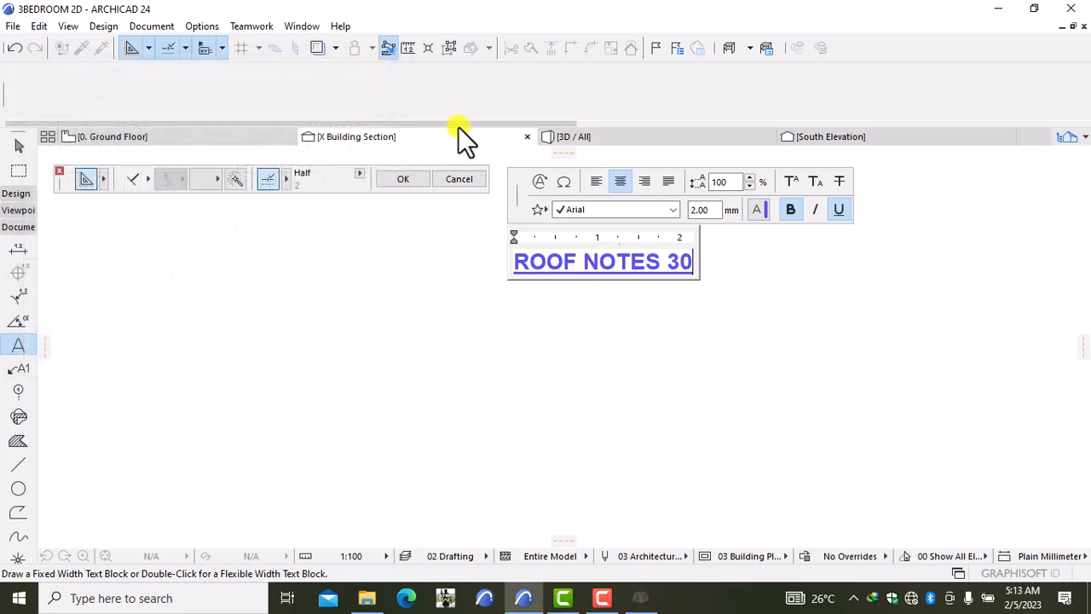
Step: Copy º again and paste it after 30 in the heading
{"action": "right_click", "coordinate": [697, 263]}
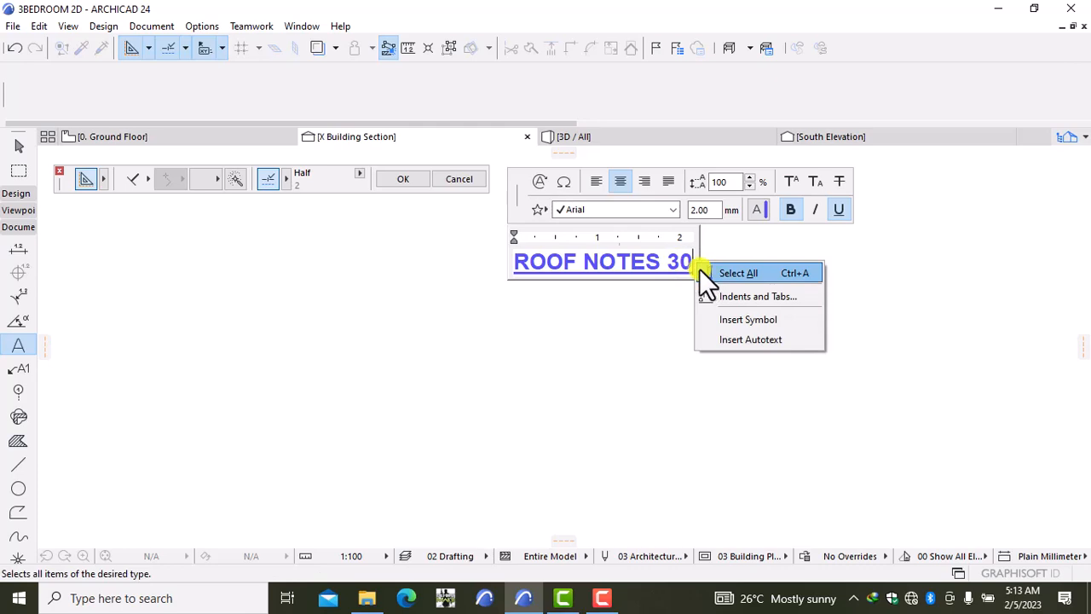
{"action": "left_click", "coordinate": [720, 319]}
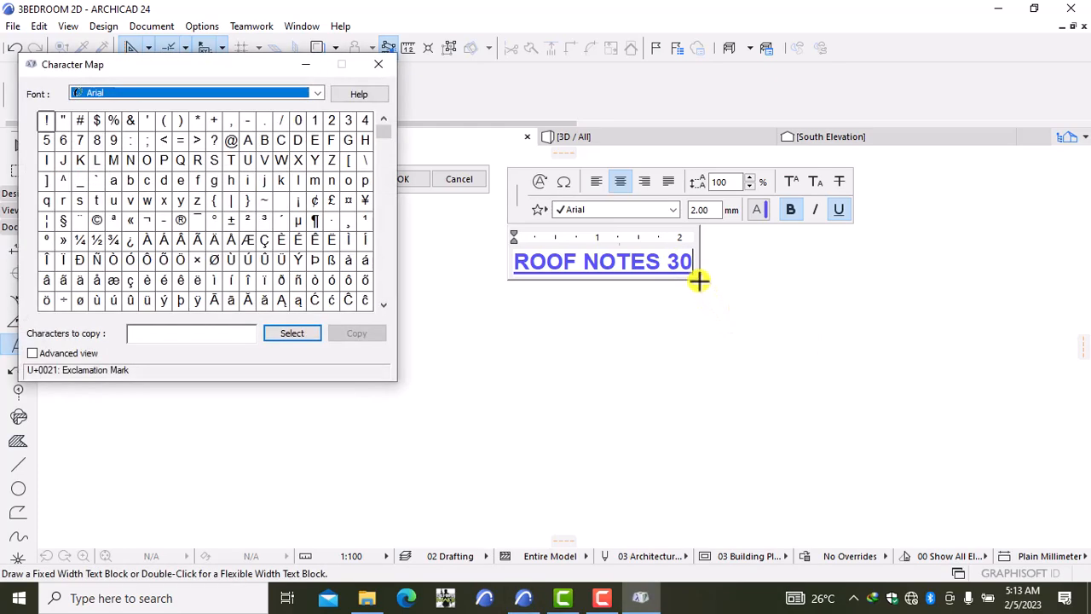
{"action": "left_click", "coordinate": [46, 239]}
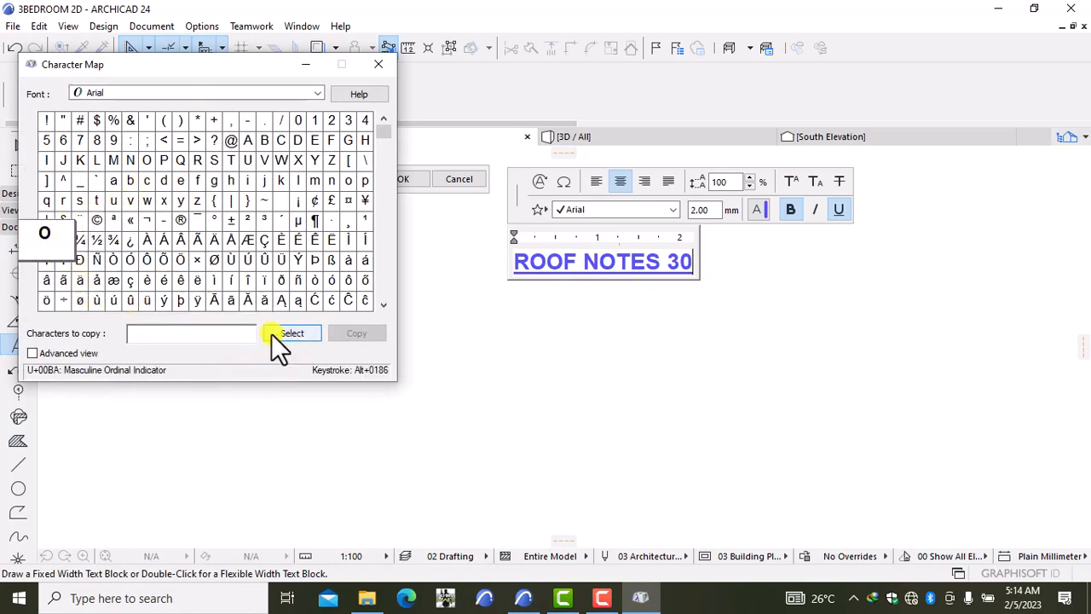
{"action": "left_click", "coordinate": [295, 332]}
{"action": "left_click", "coordinate": [336, 331]}
{"action": "right_click", "coordinate": [693, 263]}
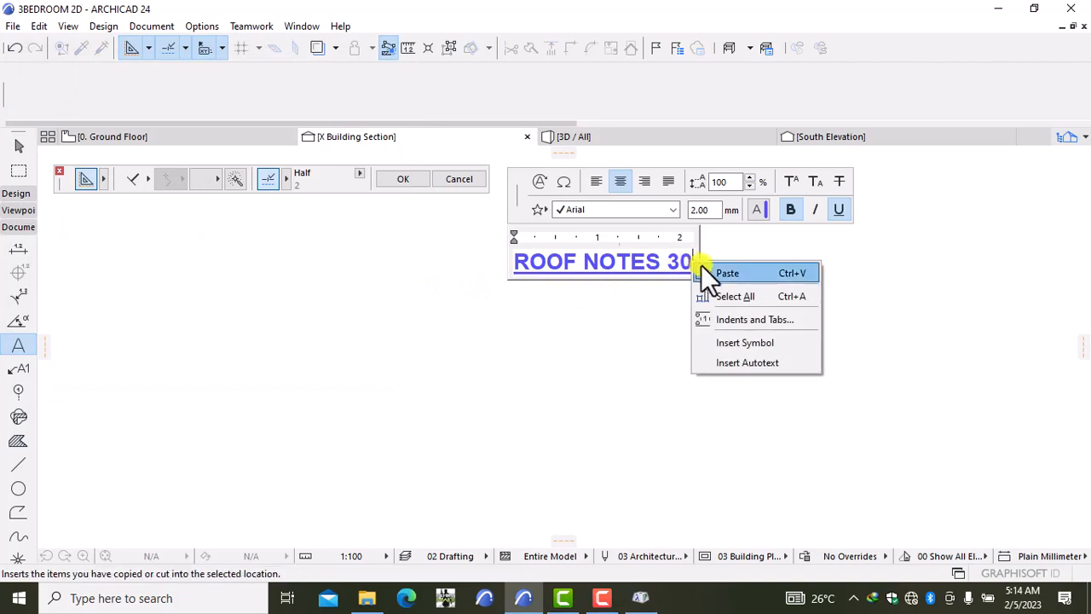
{"action": "left_click", "coordinate": [703, 270]}
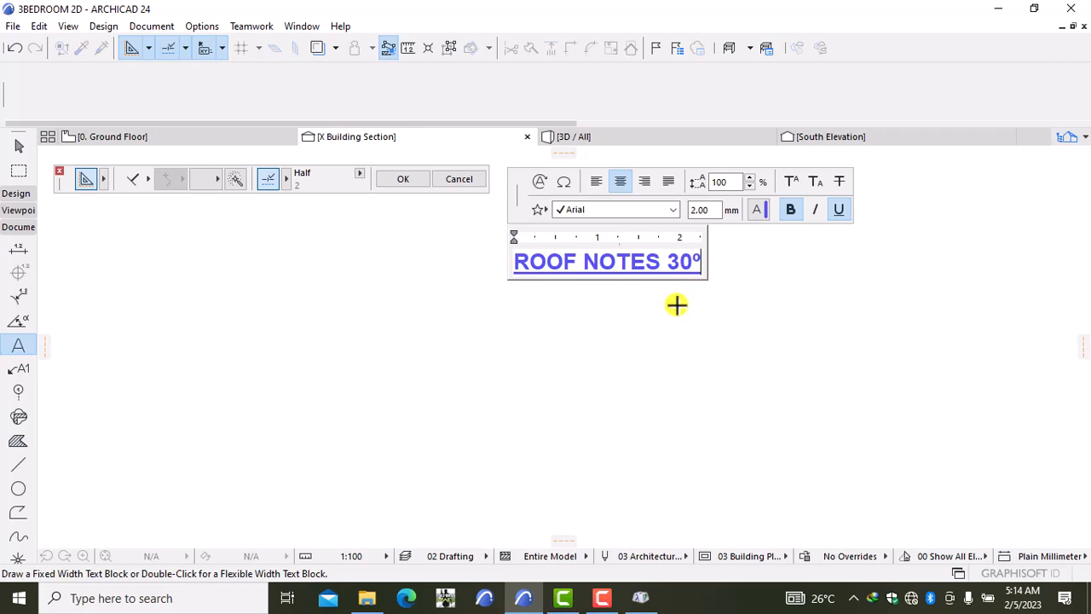
Step: Wrap 30º in parentheses to read ROOF NOTES (30º), then start a text block below
{"action": "type", "text": ")"}
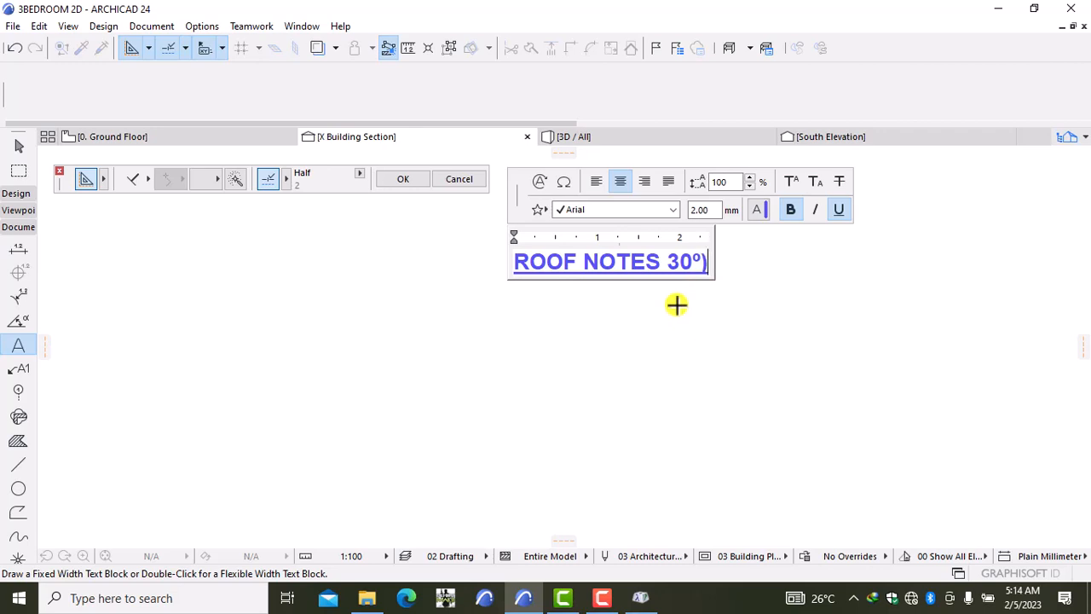
{"action": "left_click", "coordinate": [667, 264]}
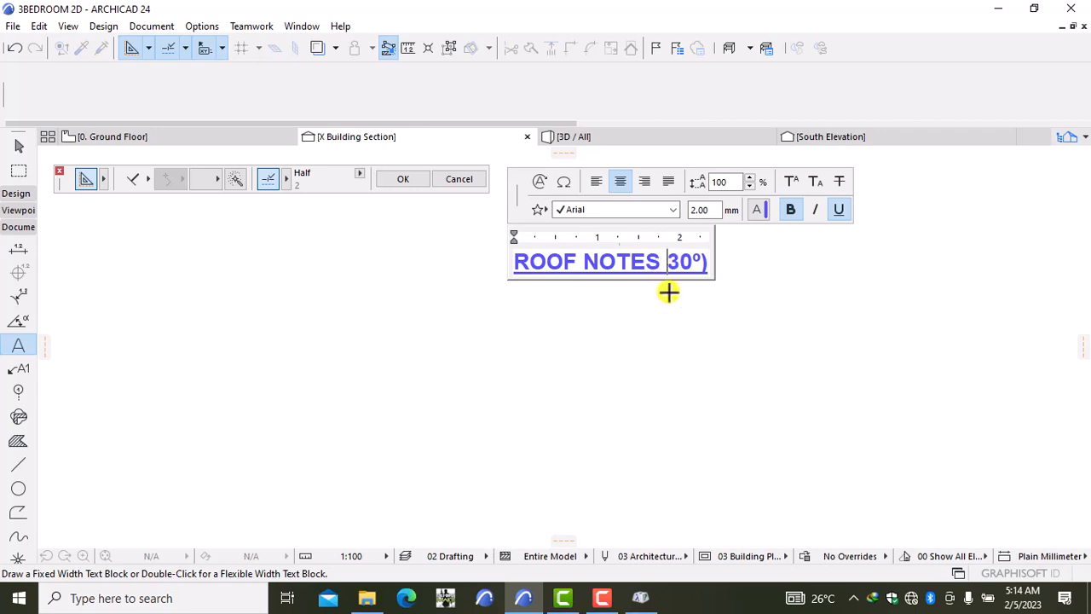
{"action": "type", "text": "("}
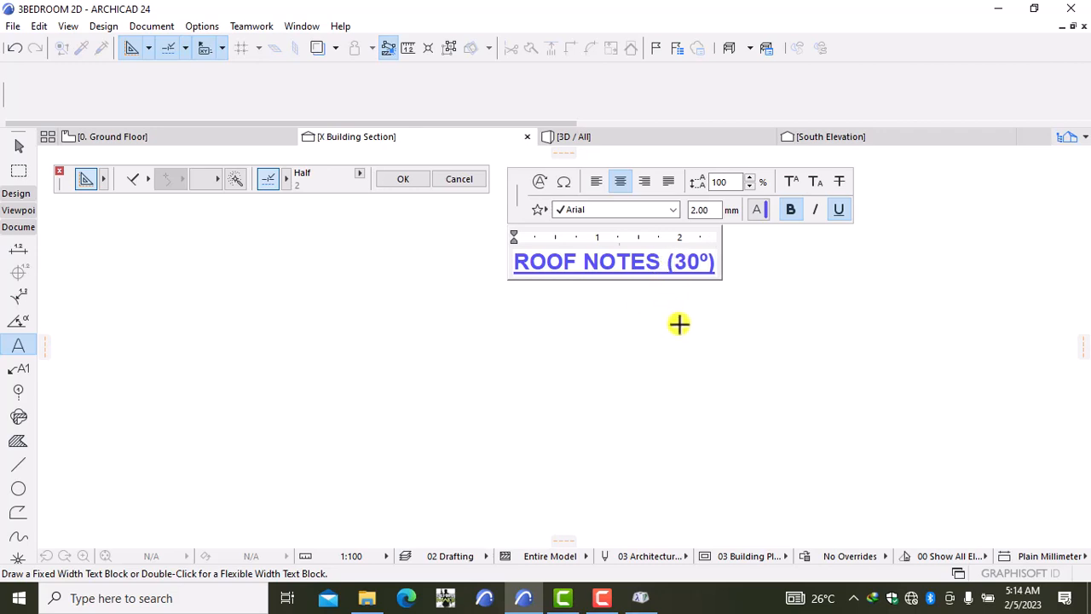
{"action": "left_click", "coordinate": [680, 325]}
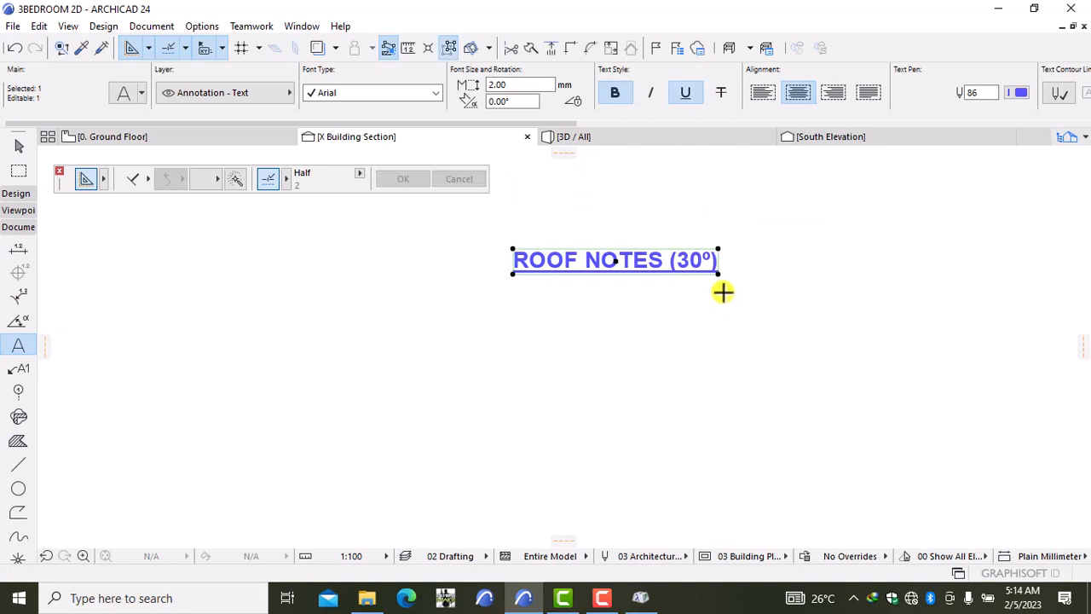
{"action": "key", "text": "Escape"}
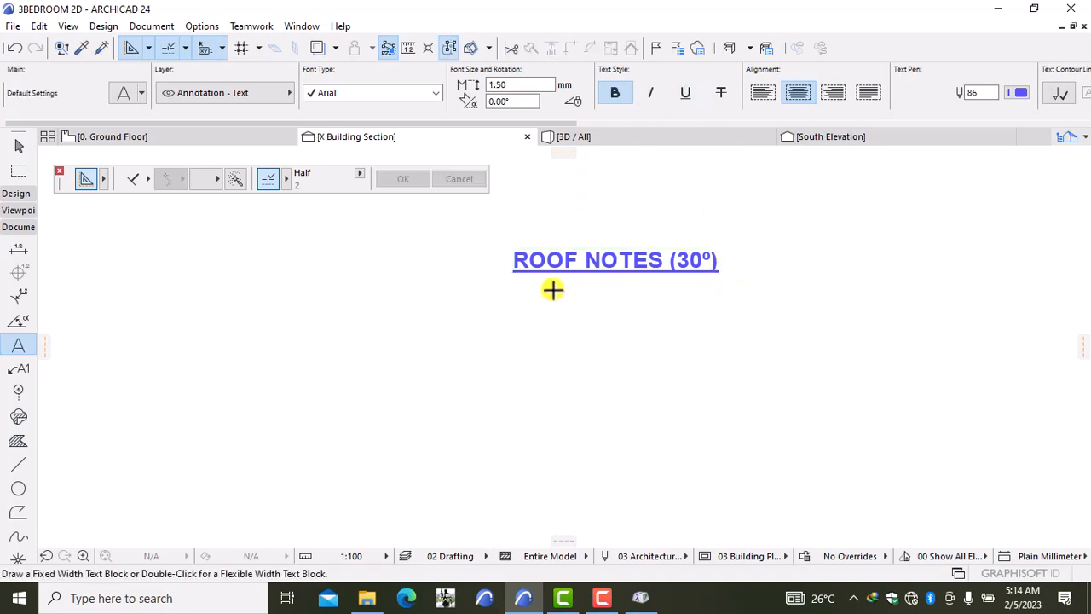
{"action": "double_click", "coordinate": [528, 285]}
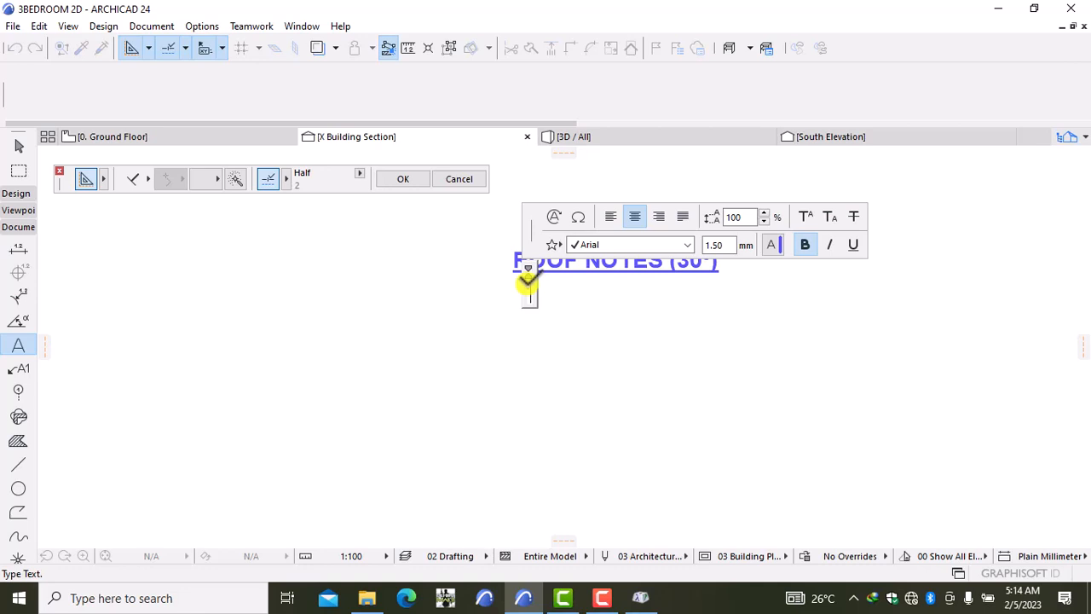
Step: Type ROOFING SHEETS ON 75 X 50mm PURLINS as the first spec line, then start a new line
{"action": "type", "text": "ROOF"}
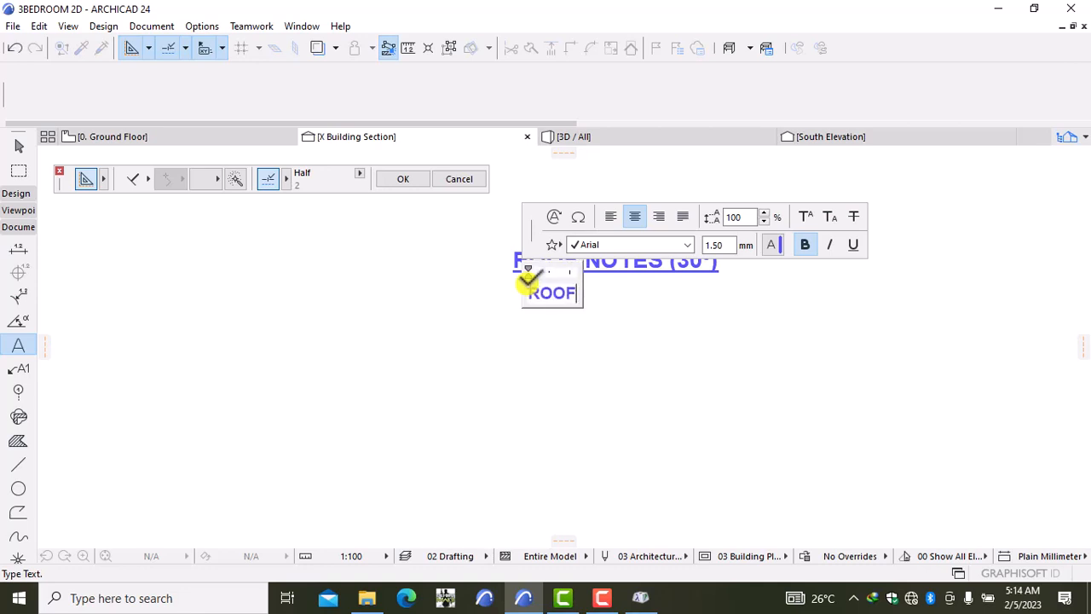
{"action": "type", "text": "ING S"}
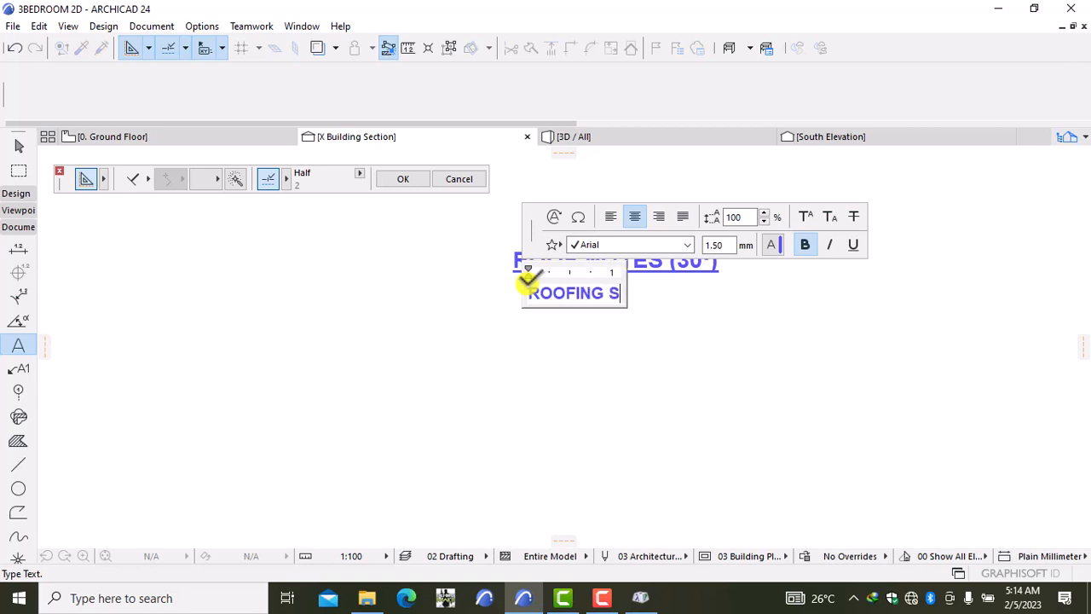
{"action": "type", "text": "HEETS "}
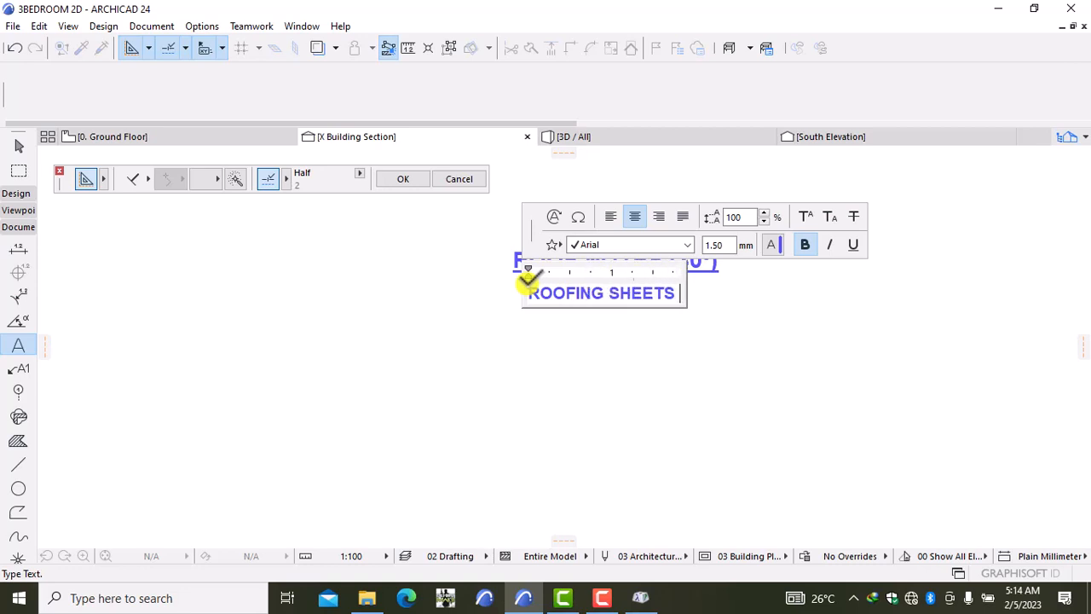
{"action": "type", "text": "O"}
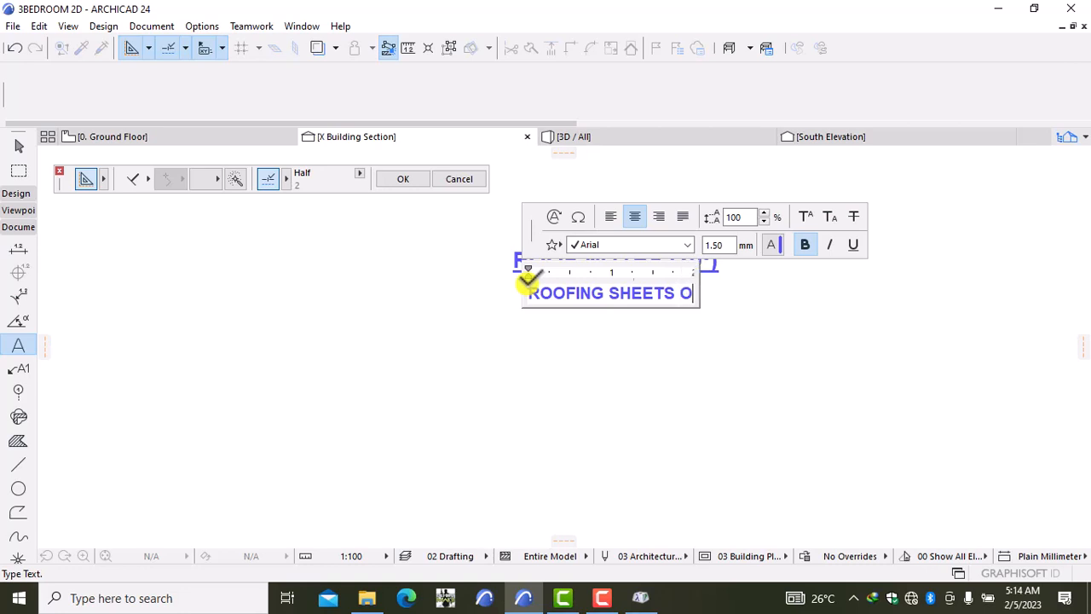
{"action": "type", "text": "N "}
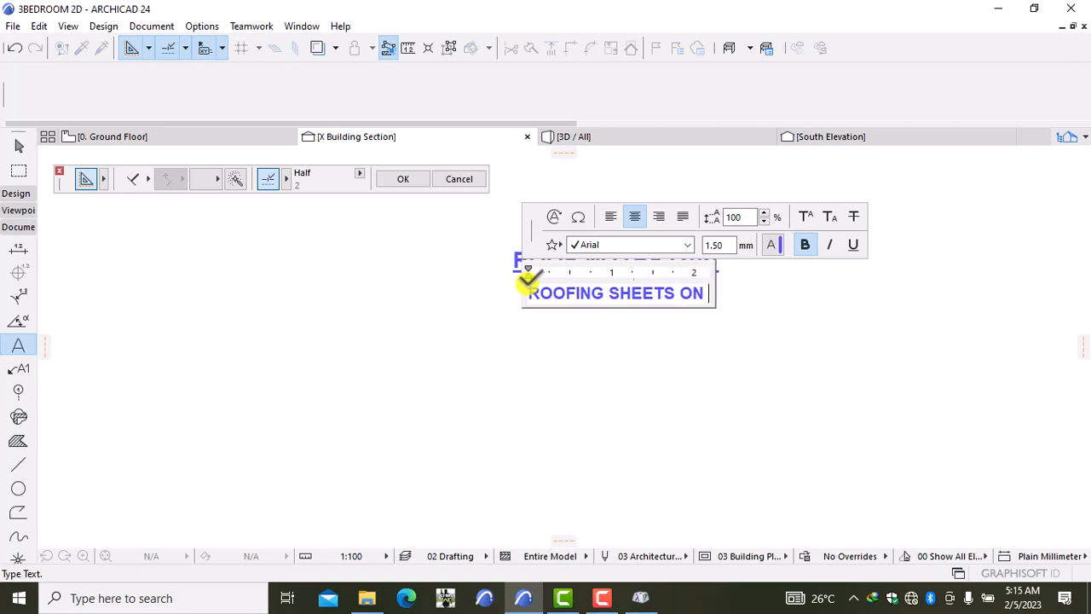
{"action": "type", "text": "75"}
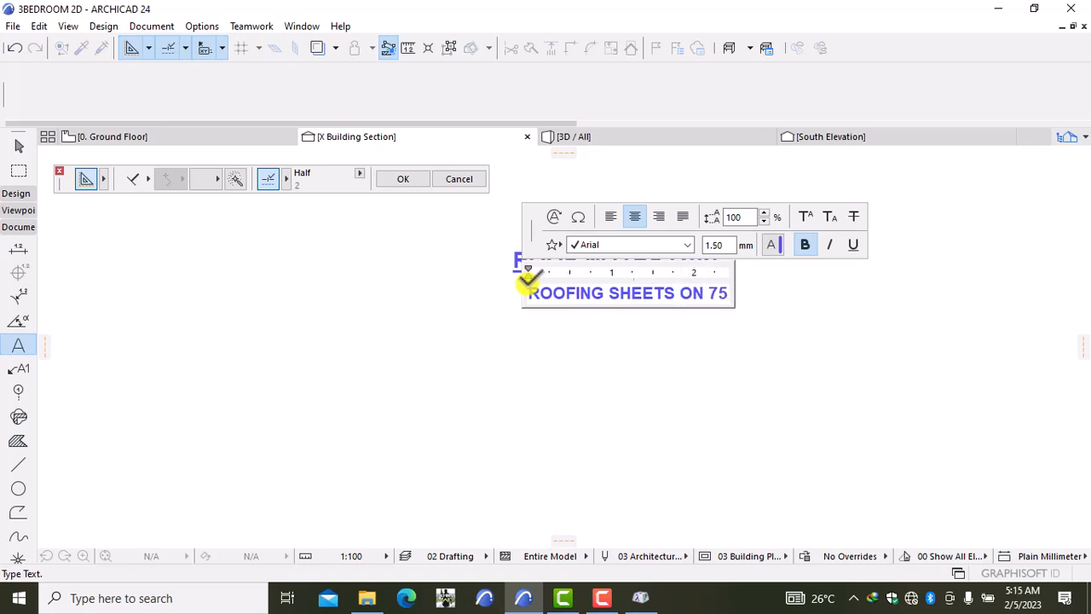
{"action": "type", "text": " X"}
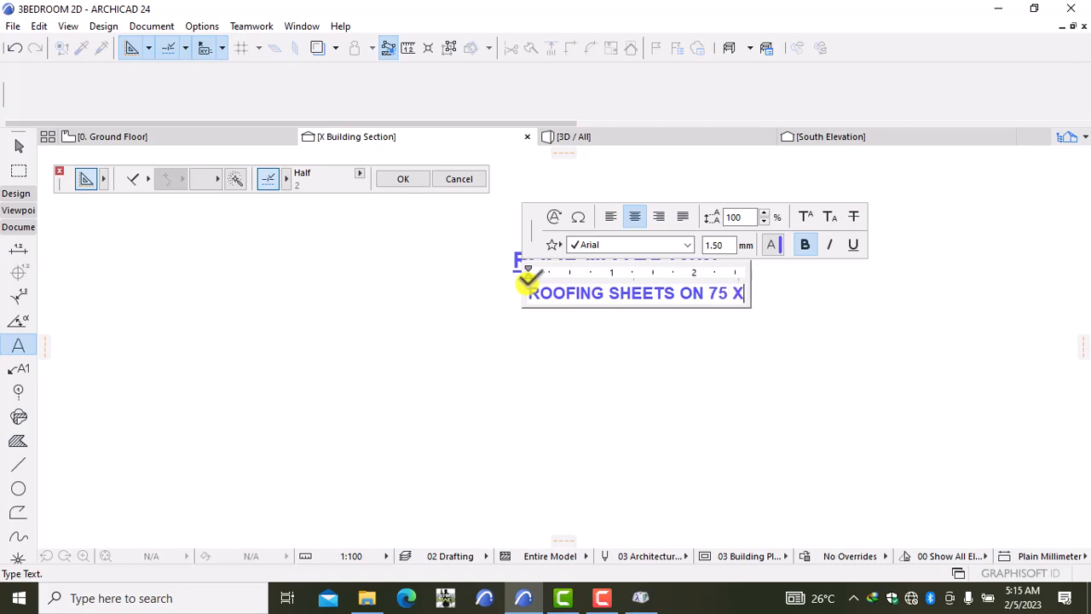
{"action": "type", "text": " 50"}
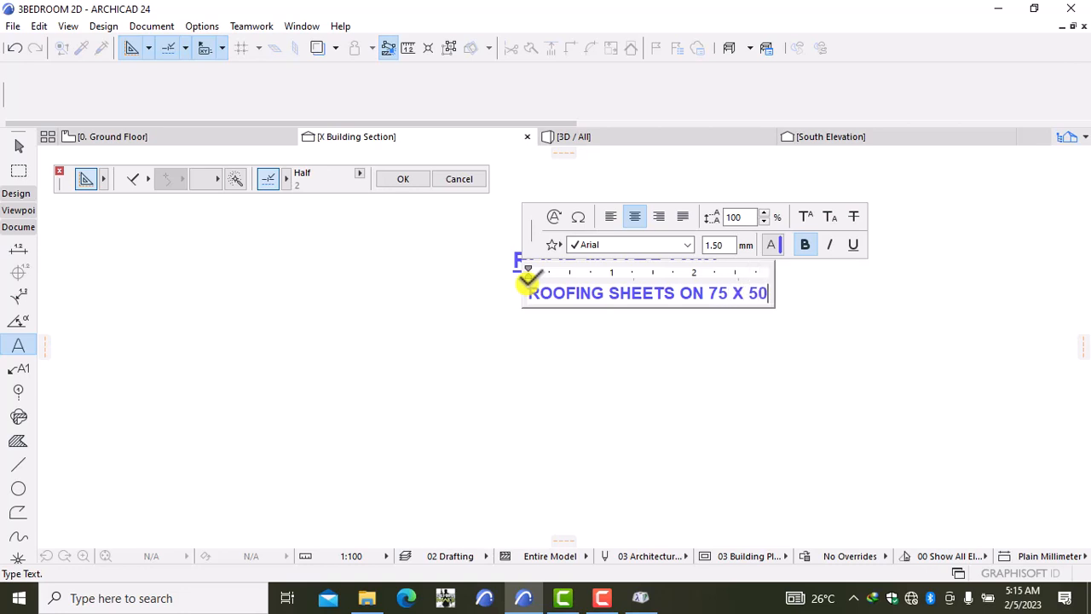
{"action": "type", "text": "mm "}
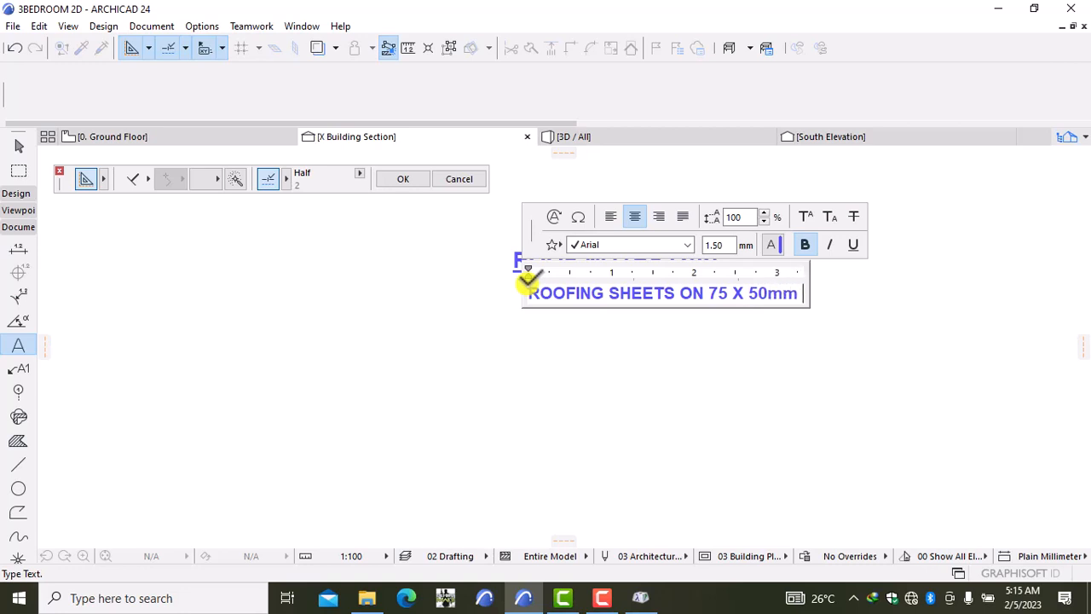
{"action": "type", "text": "Pu"}
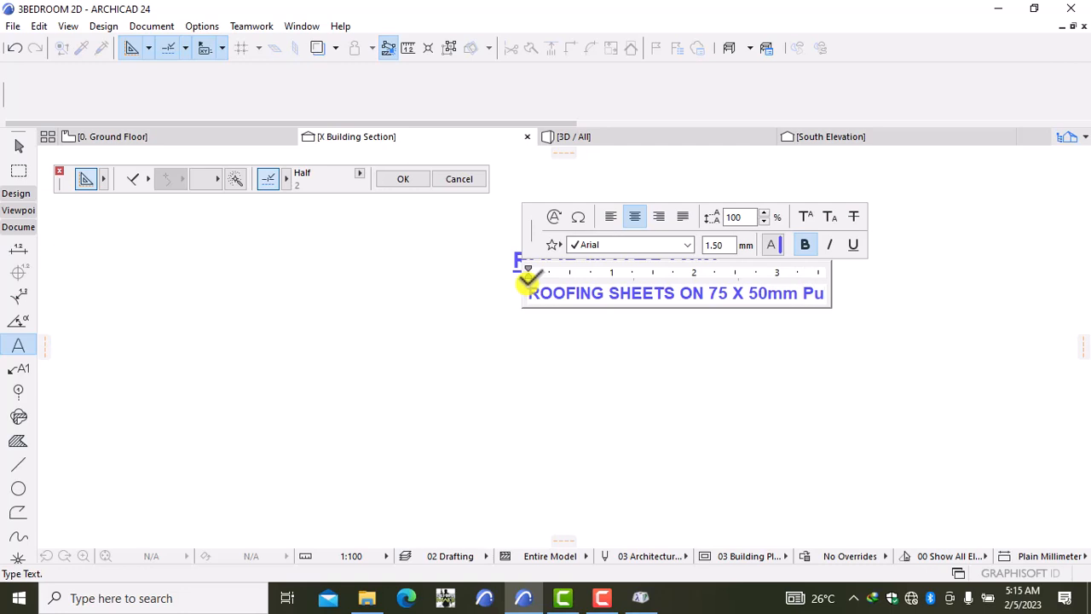
{"action": "key", "text": "BackSpace"}
{"action": "key", "text": "BackSpace"}
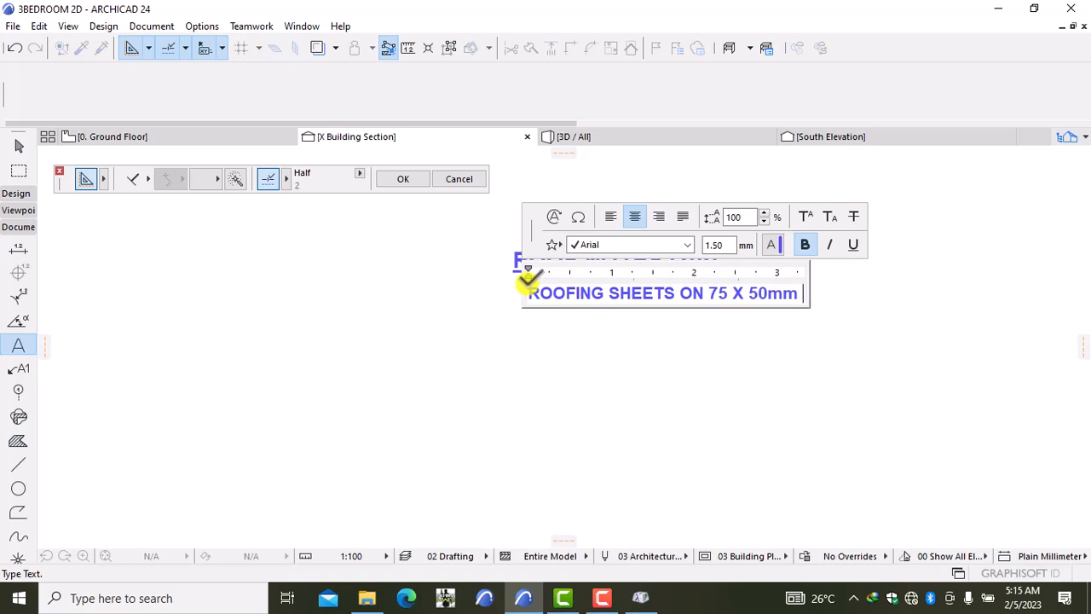
{"action": "type", "text": "PURLINS"}
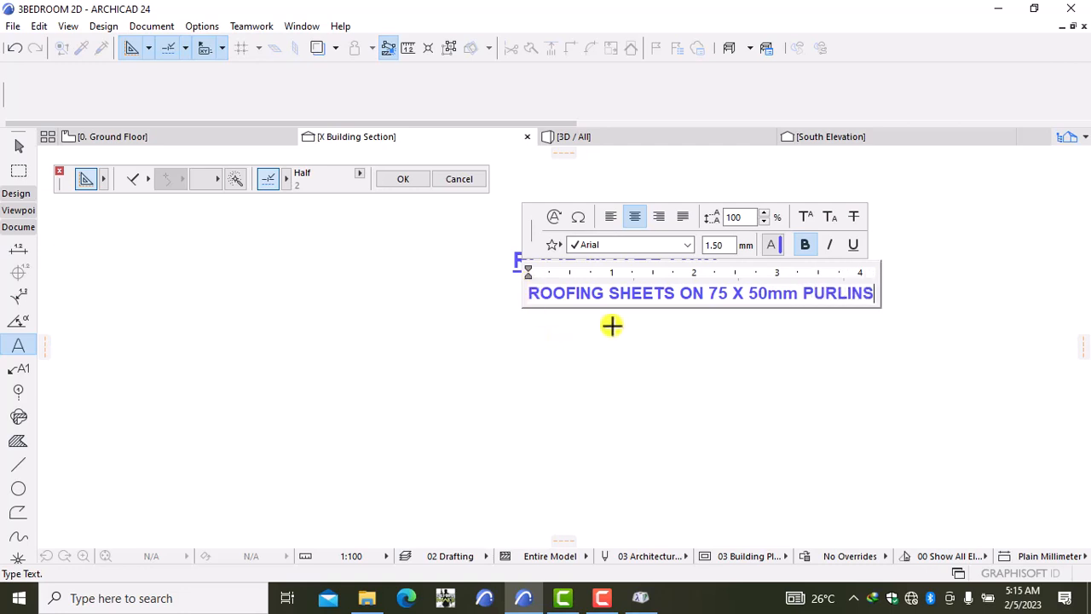
{"action": "key", "text": "Return"}
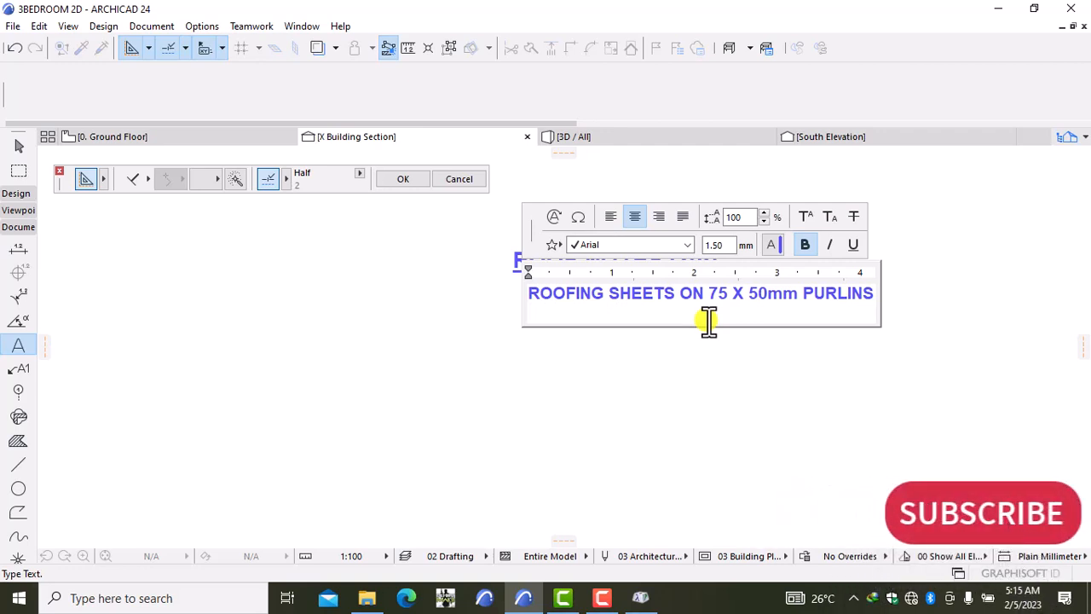
Step: Type ON 100 X 50mm RAFTERS as the second spec line, correcting MM to mm
{"action": "key", "text": "BackSpace"}
{"action": "key", "text": "BackSpace"}
{"action": "key", "text": "BackSpace"}
{"action": "key", "text": "BackSpace"}
{"action": "key", "text": "BackSpace"}
{"action": "key", "text": "BackSpace"}
{"action": "key", "text": "BackSpace"}
{"action": "key", "text": "BackSpace"}
{"action": "key", "text": "BackSpace"}
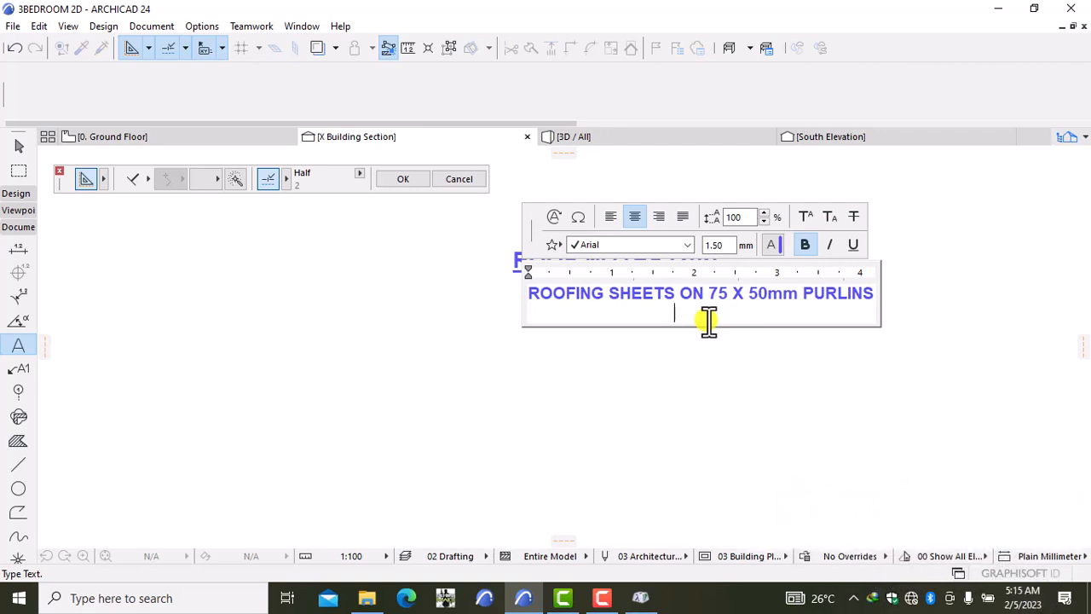
{"action": "key", "text": "BackSpace"}
{"action": "key", "text": "BackSpace"}
{"action": "key", "text": "BackSpace"}
{"action": "key", "text": "BackSpace"}
{"action": "key", "text": "BackSpace"}
{"action": "key", "text": "BackSpace"}
{"action": "key", "text": "BackSpace"}
{"action": "key", "text": "BackSpace"}
{"action": "key", "text": "BackSpace"}
{"action": "key", "text": "BackSpace"}
{"action": "key", "text": "BackSpace"}
{"action": "key", "text": "BackSpace"}
{"action": "key", "text": "BackSpace"}
{"action": "key", "text": "BackSpace"}
{"action": "key", "text": "BackSpace"}
{"action": "key", "text": "BackSpace"}
{"action": "key", "text": "BackSpace"}
{"action": "key", "text": "BackSpace"}
{"action": "key", "text": "BackSpace"}
{"action": "key", "text": "BackSpace"}
{"action": "key", "text": "BackSpace"}
{"action": "key", "text": "BackSpace"}
{"action": "type", "text": "ON 100 X "}
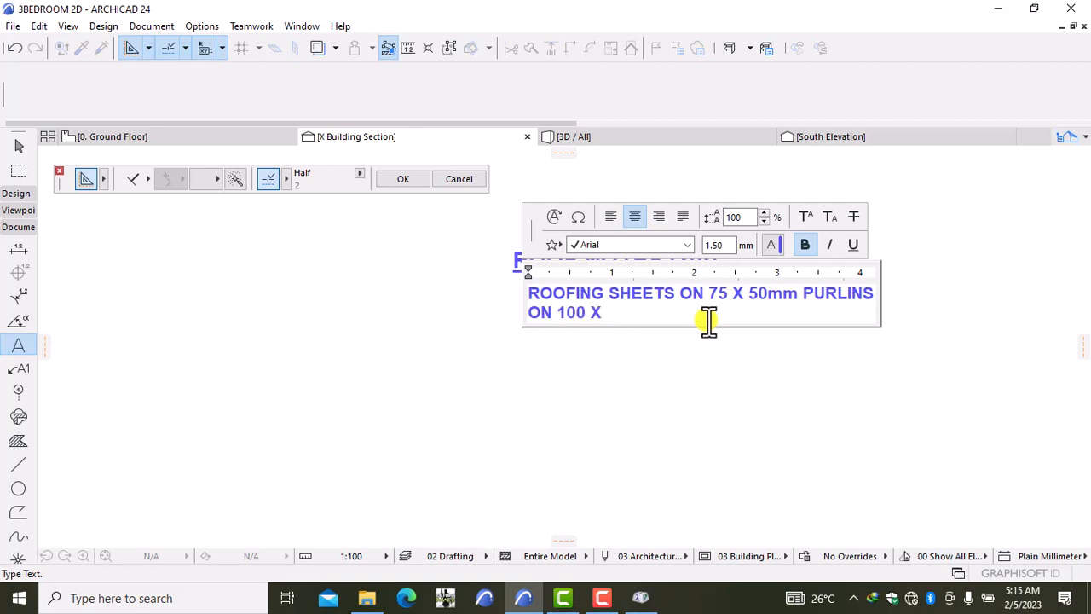
{"action": "type", "text": "50MM"}
{"action": "key", "text": "BackSpace"}
{"action": "key", "text": "BackSpace"}
{"action": "type", "text": "mm RAFT"}
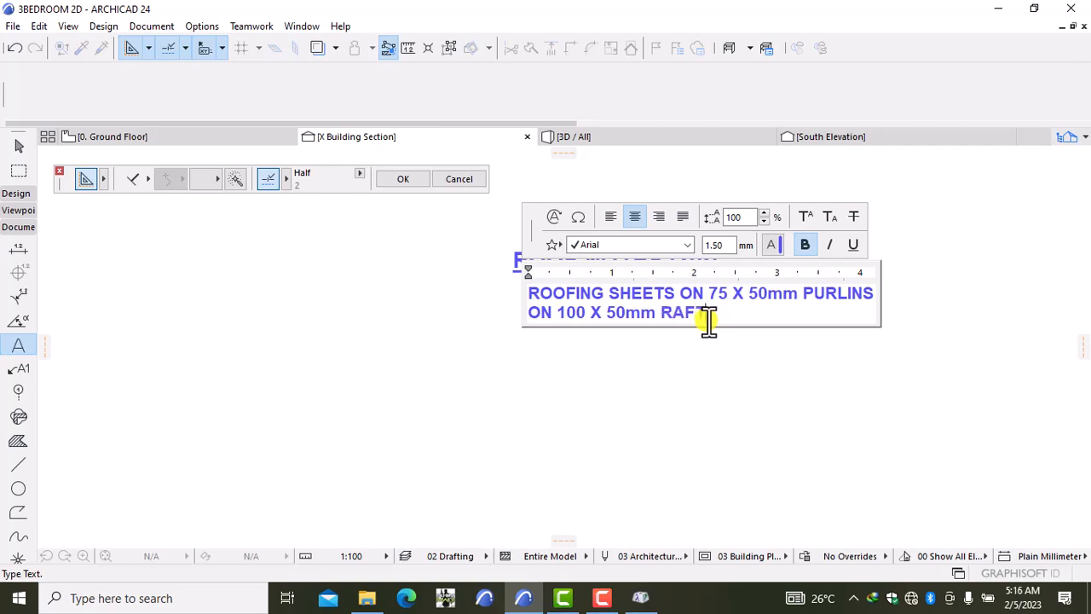
{"action": "type", "text": "ERS"}
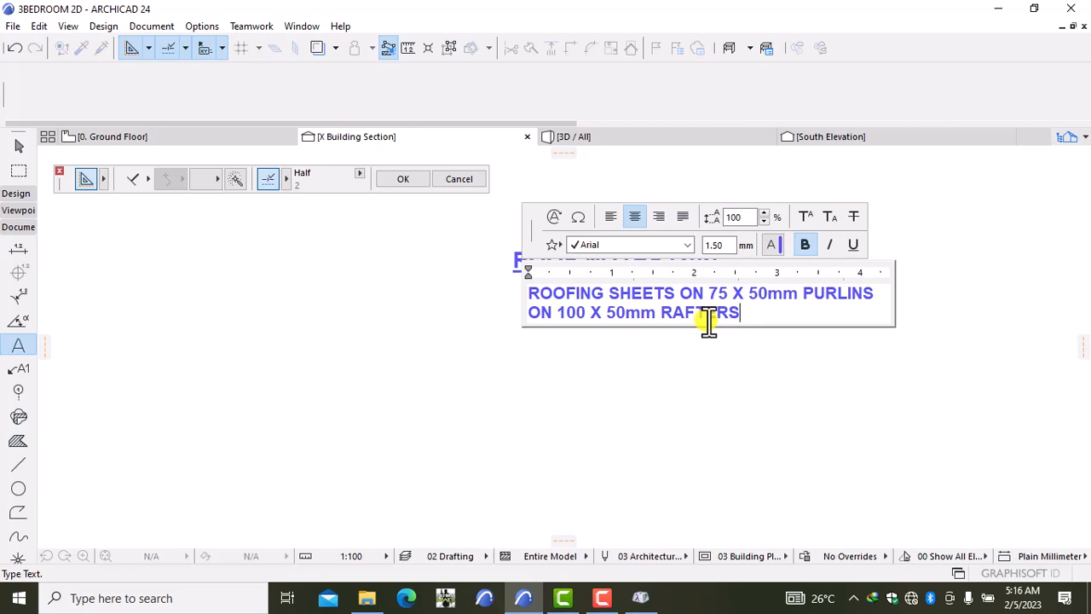
{"action": "key", "text": "Return"}
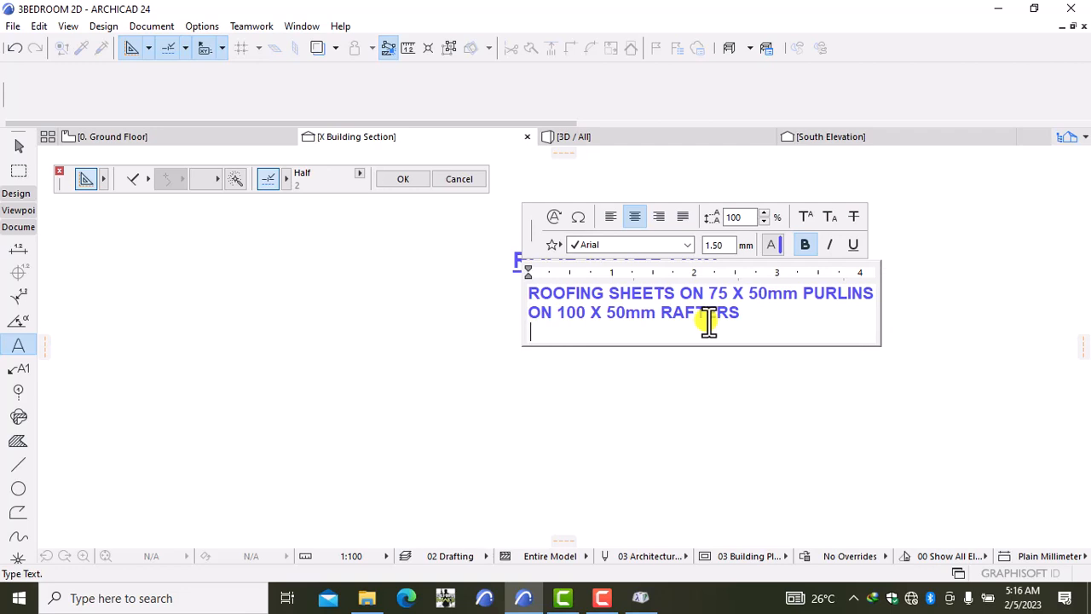
Step: Add 100X 75 TIE BEAM and CHIPBOARD CEILING ON 50 X 75 TIMBER as spec lines
{"action": "type", "text": "100X 75 TIE"}
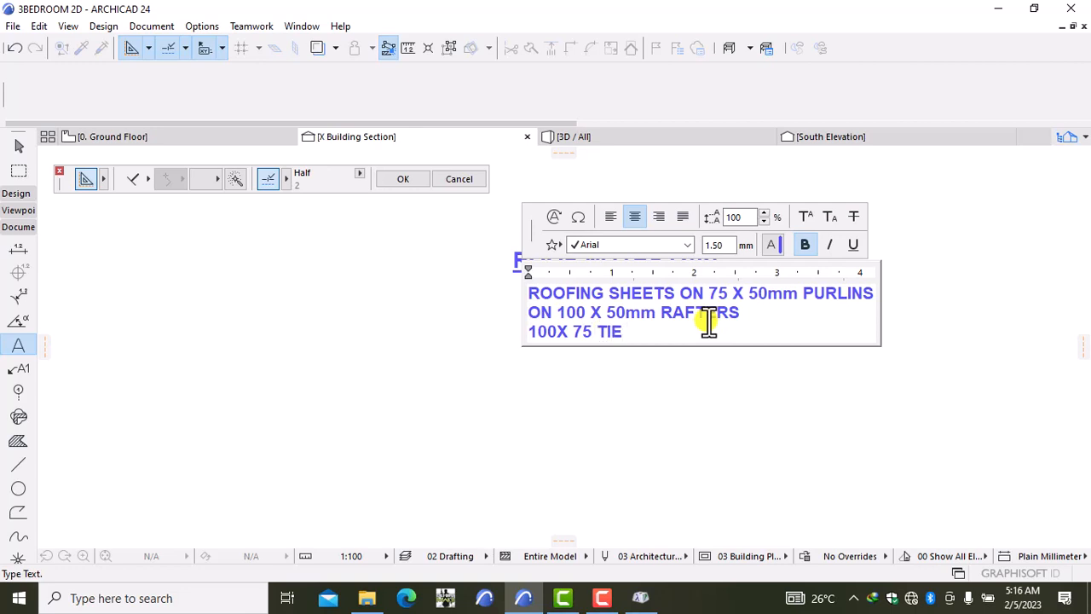
{"action": "type", "text": " BEAM"}
{"action": "key", "text": "Return"}
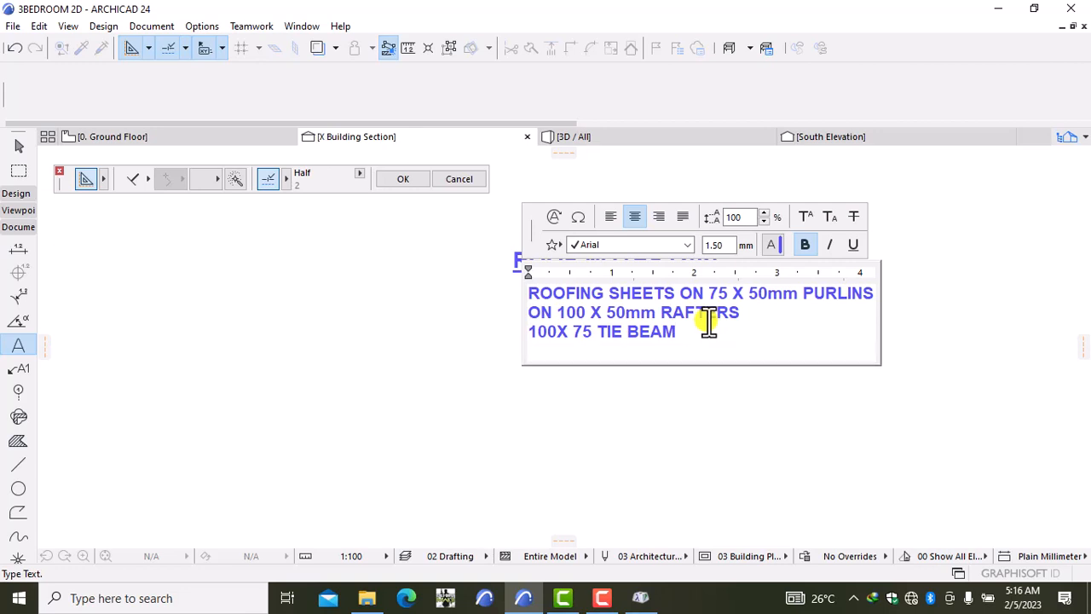
{"action": "type", "text": "CHI"}
{"action": "type", "text": "PBOARD "}
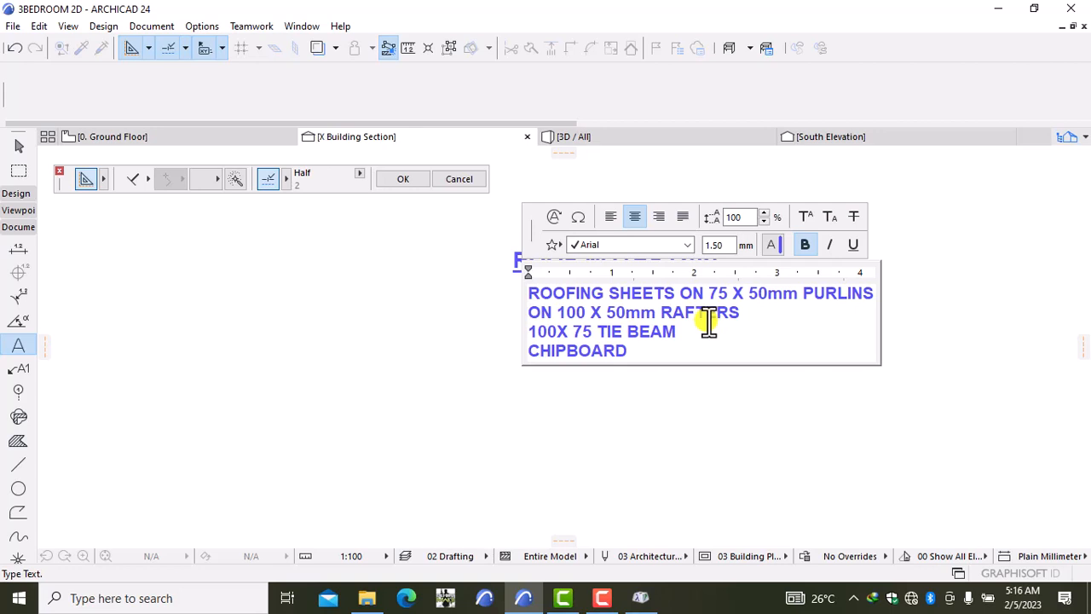
{"action": "type", "text": "CEILING "}
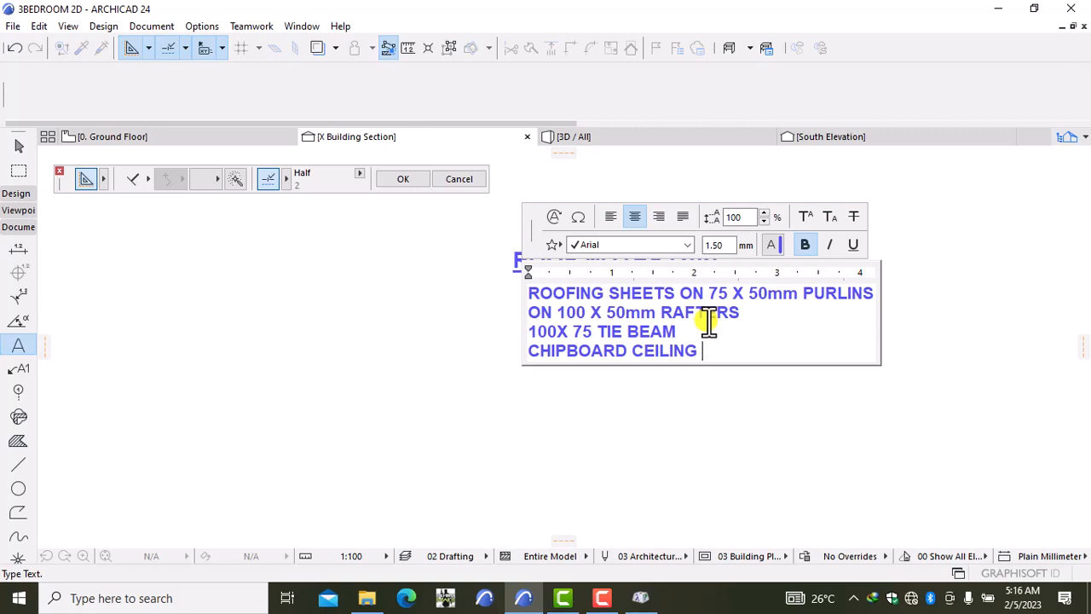
{"action": "type", "text": "ON"}
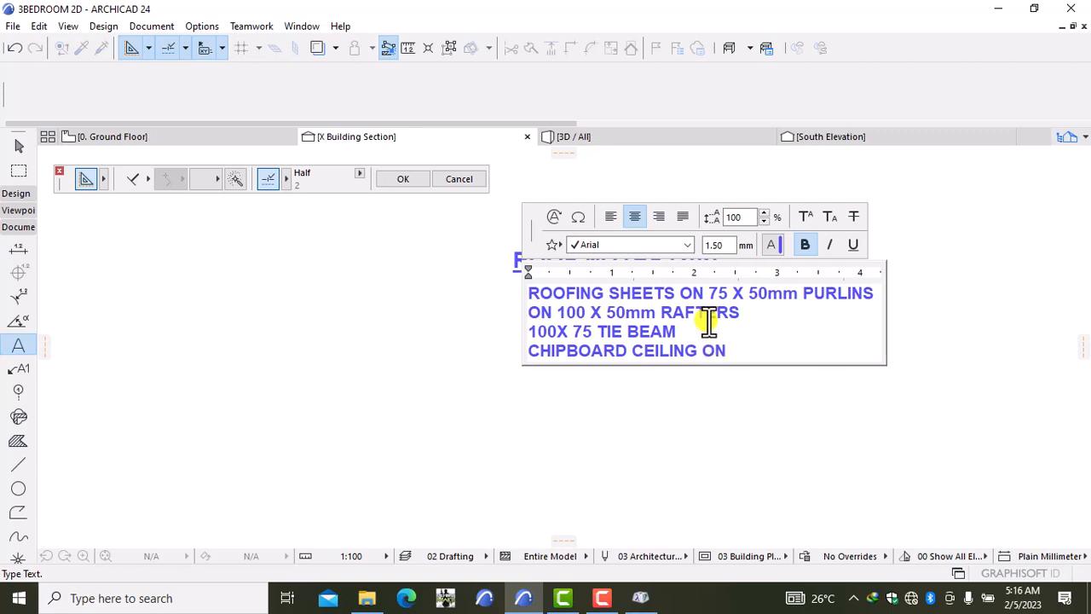
{"action": "type", "text": " 50"}
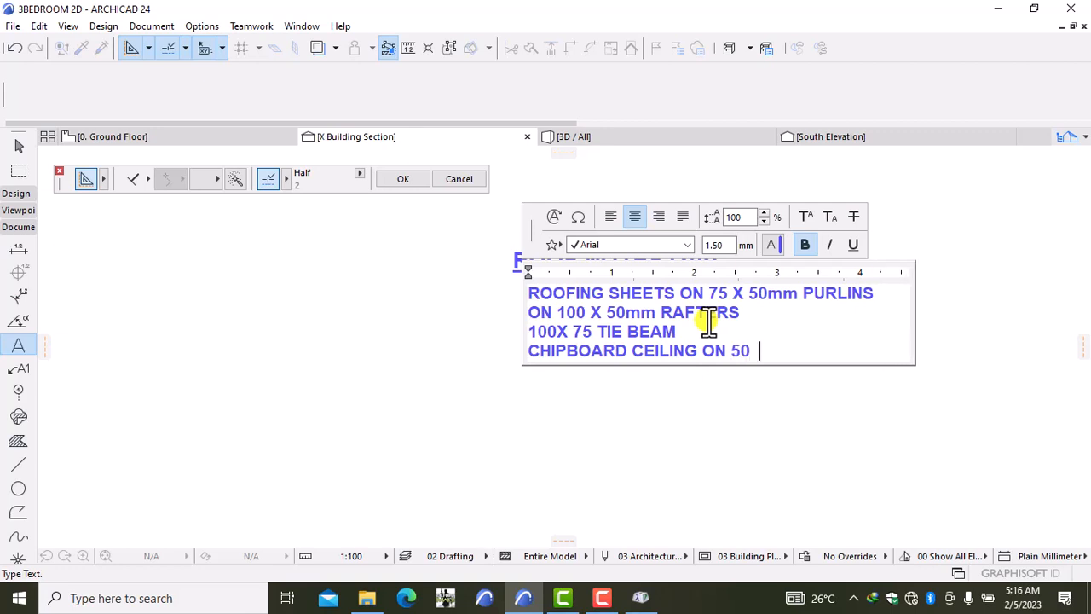
{"action": "key", "text": "BackSpace"}
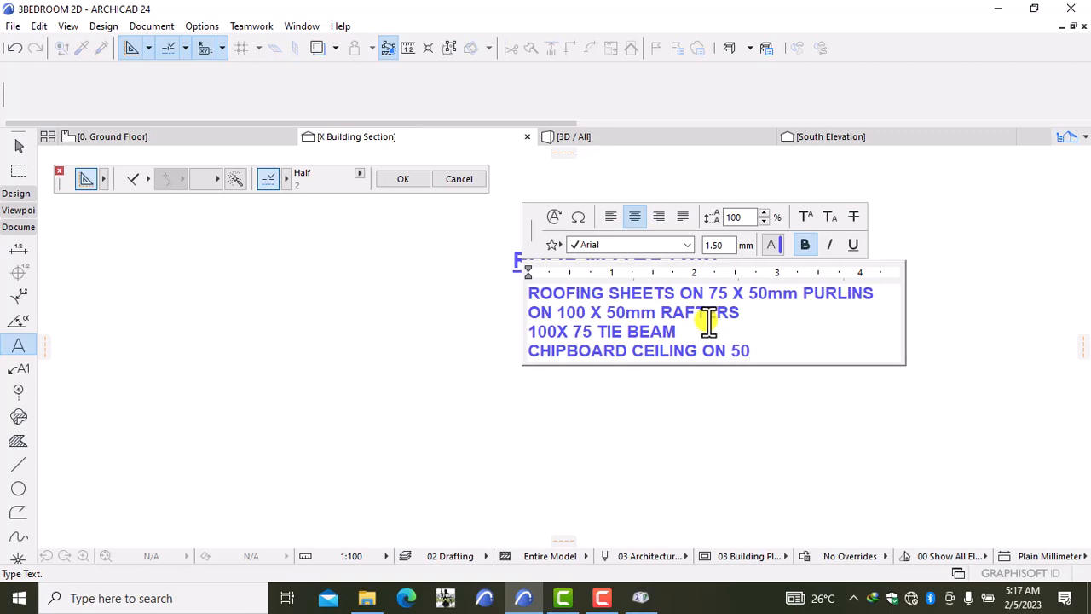
{"action": "type", "text": "X "}
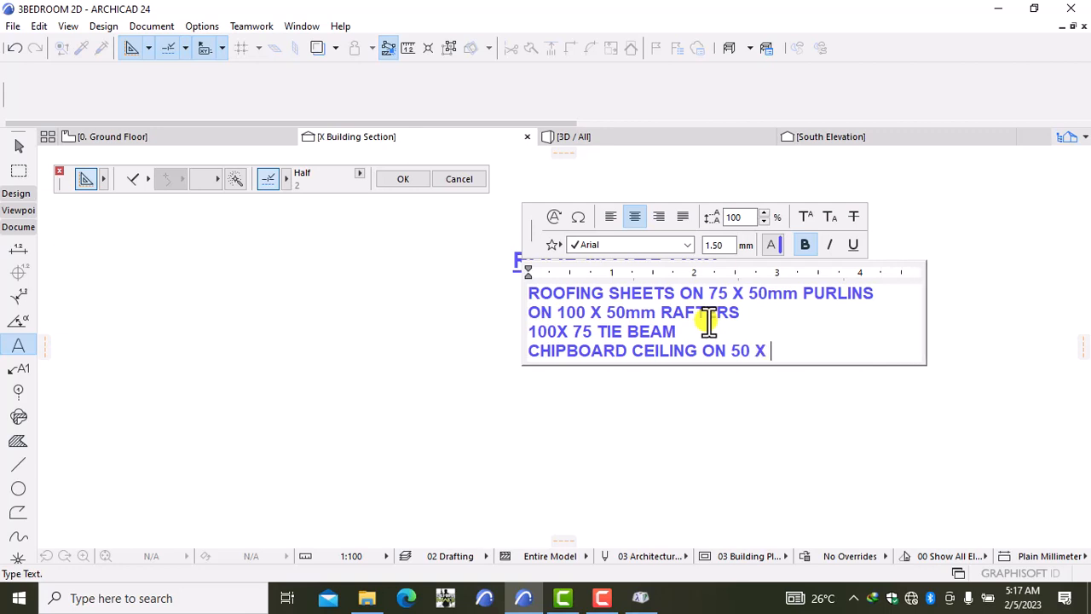
{"action": "type", "text": "7"}
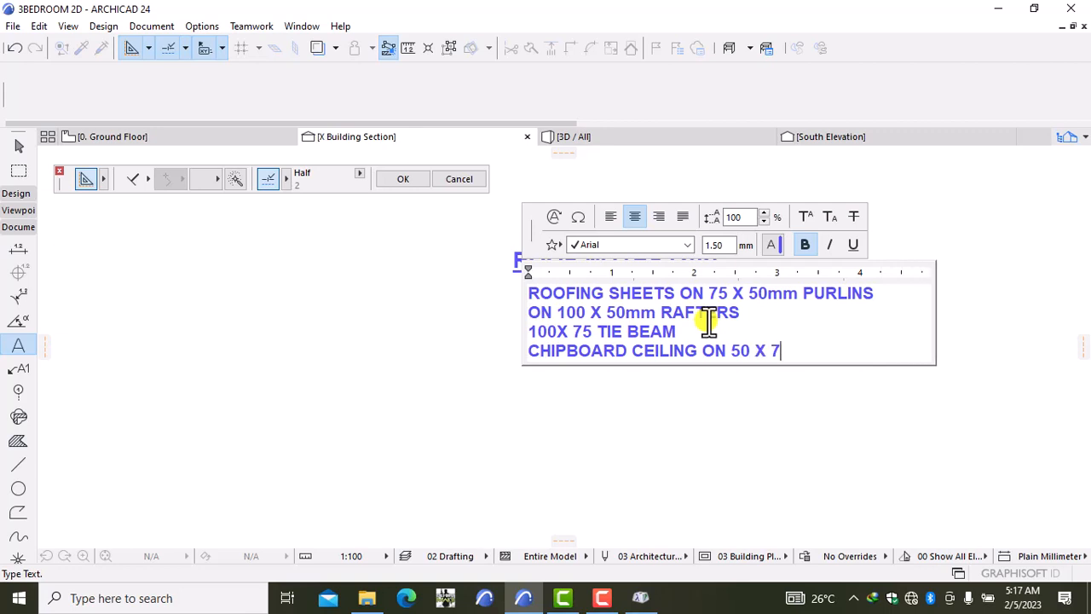
{"action": "type", "text": "5"}
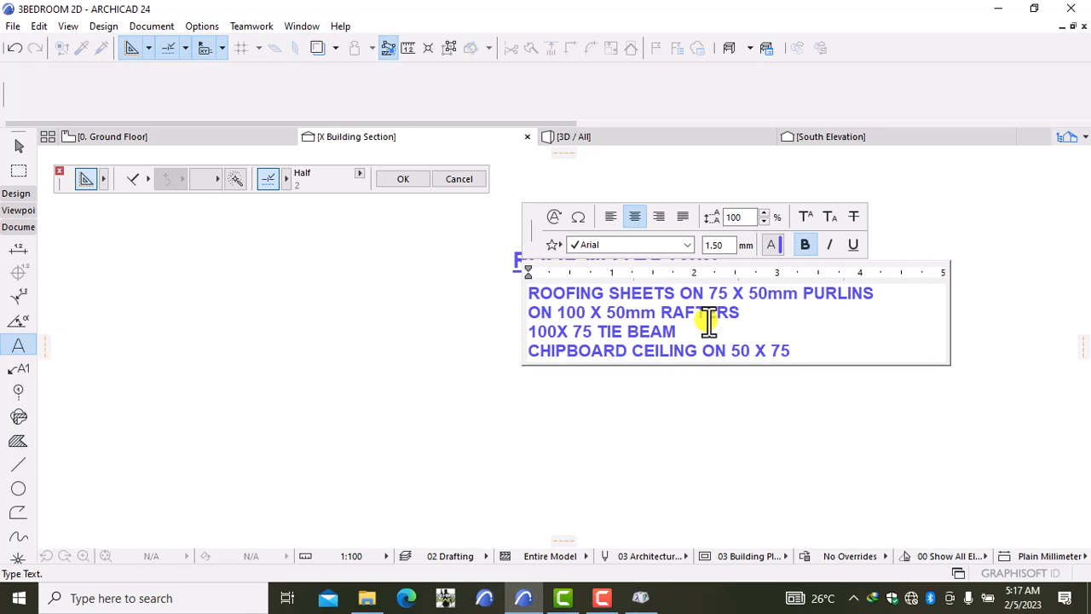
{"action": "type", "text": " TIMBER"}
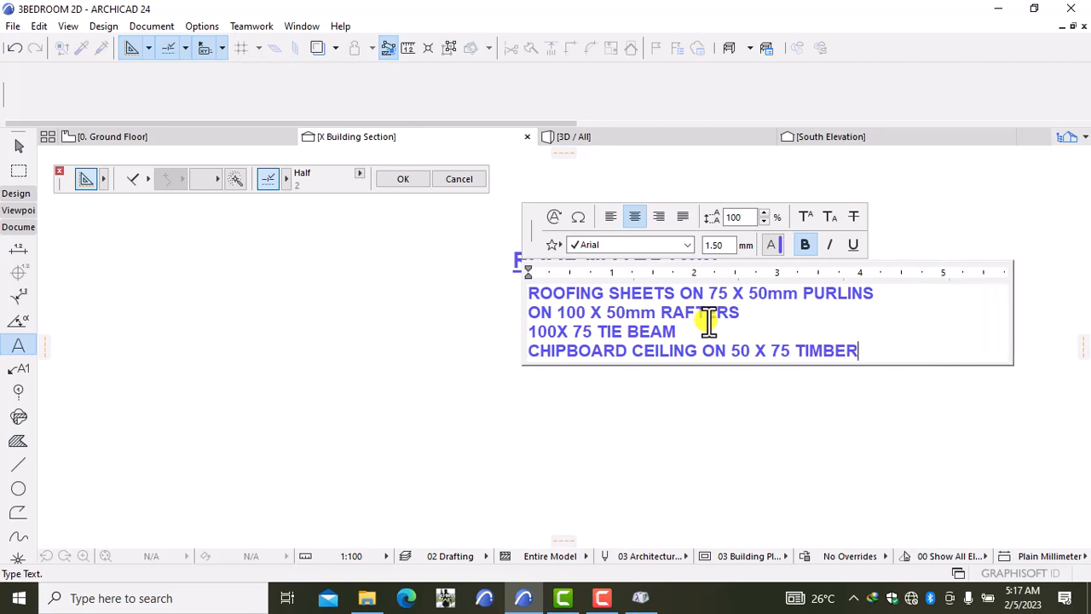
Step: Add the spec line BRANDERING ON 100 X 75mm PLATE
{"action": "key", "text": "Return"}
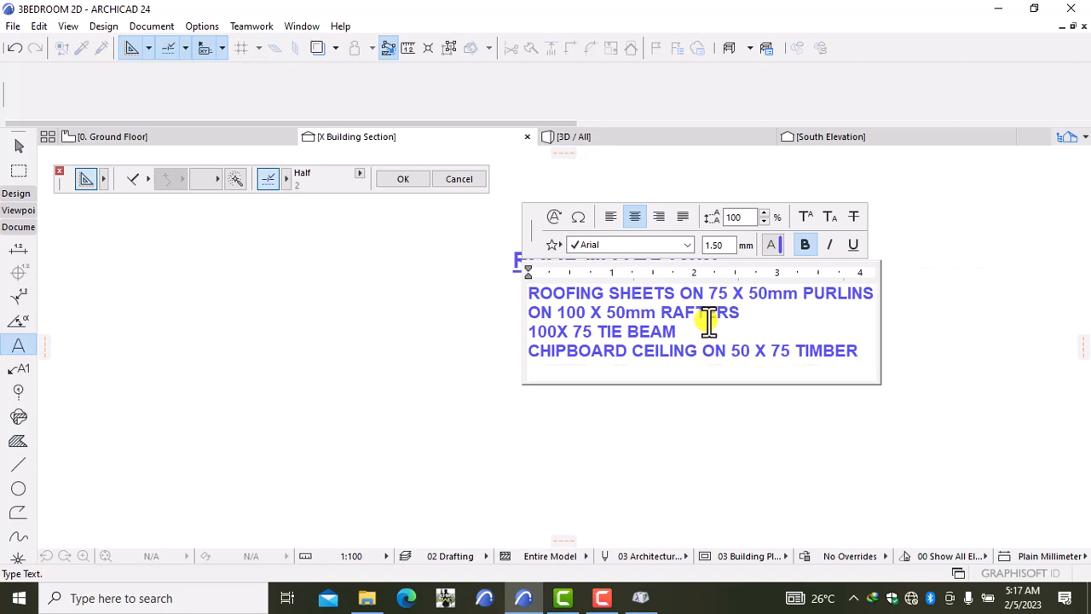
{"action": "type", "text": "BRANDE"}
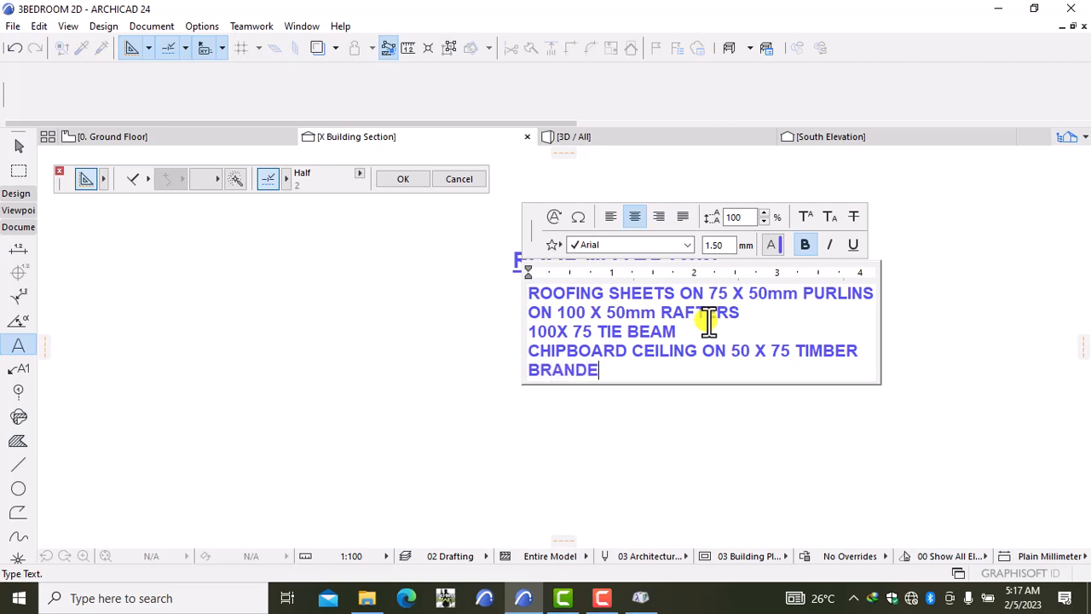
{"action": "type", "text": "RING ON "}
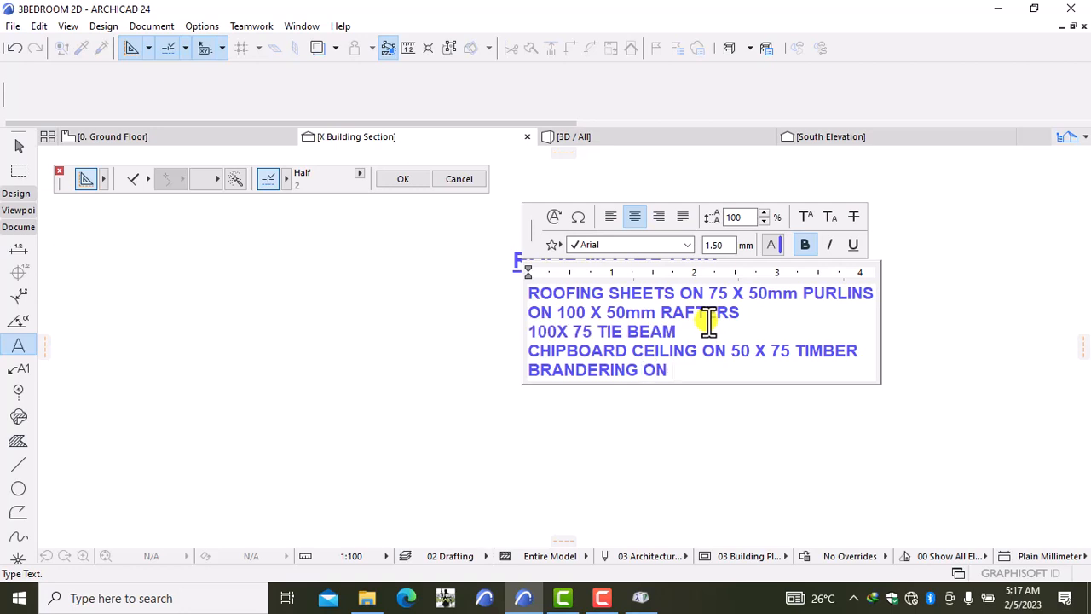
{"action": "type", "text": "100 X 75"}
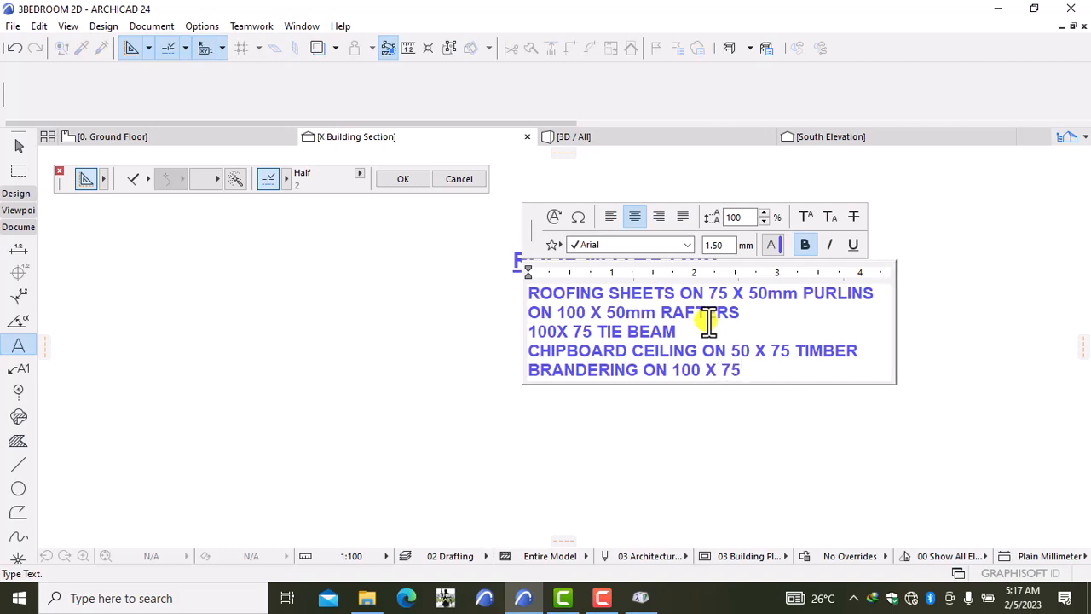
{"action": "type", "text": "mm "}
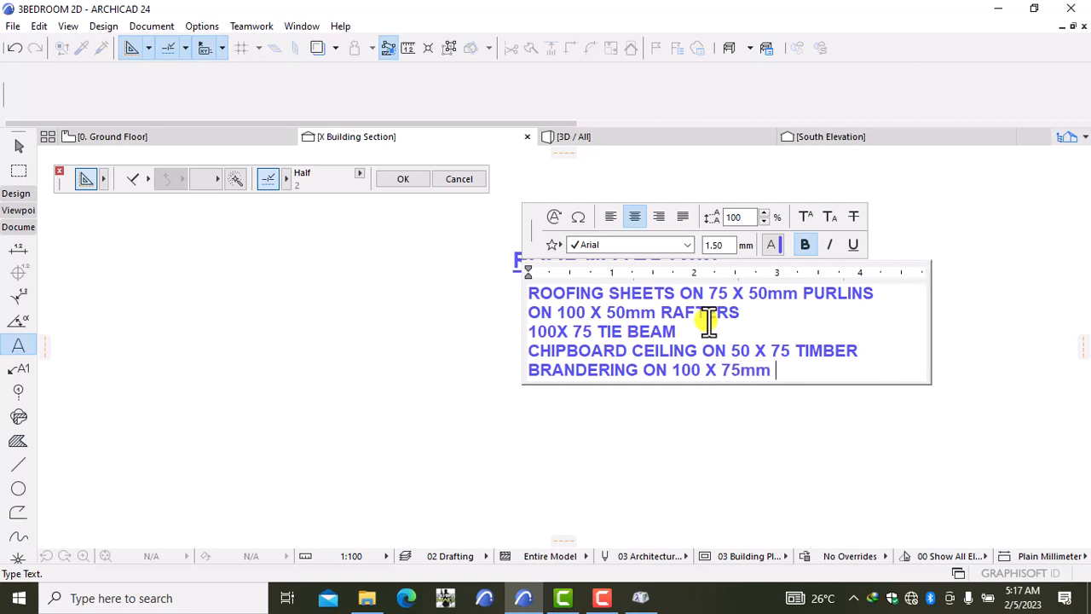
{"action": "type", "text": "pl"}
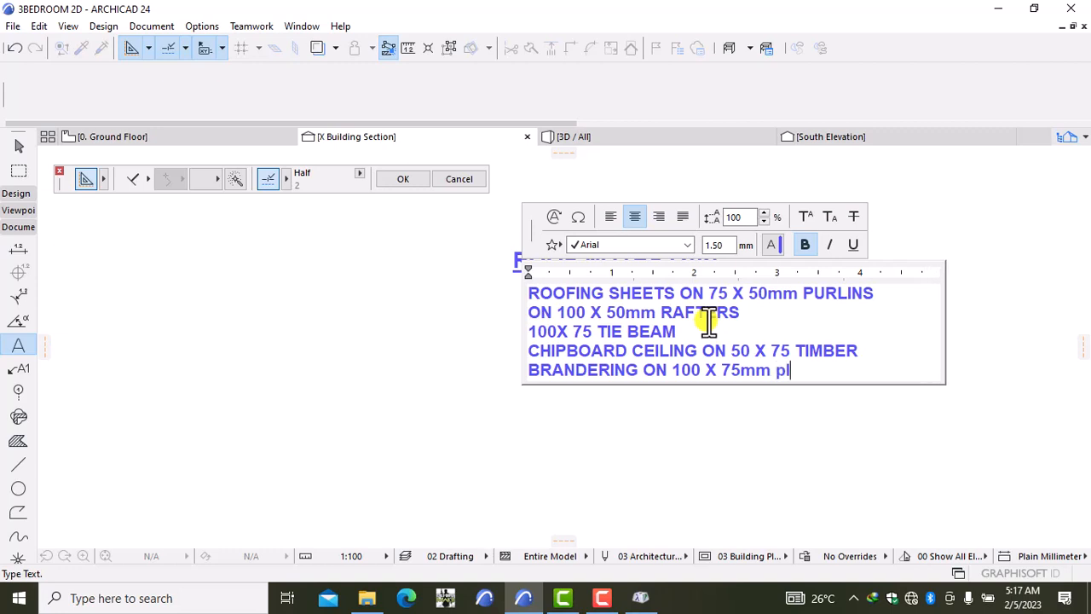
{"action": "key", "text": "BackSpace"}
{"action": "key", "text": "BackSpace"}
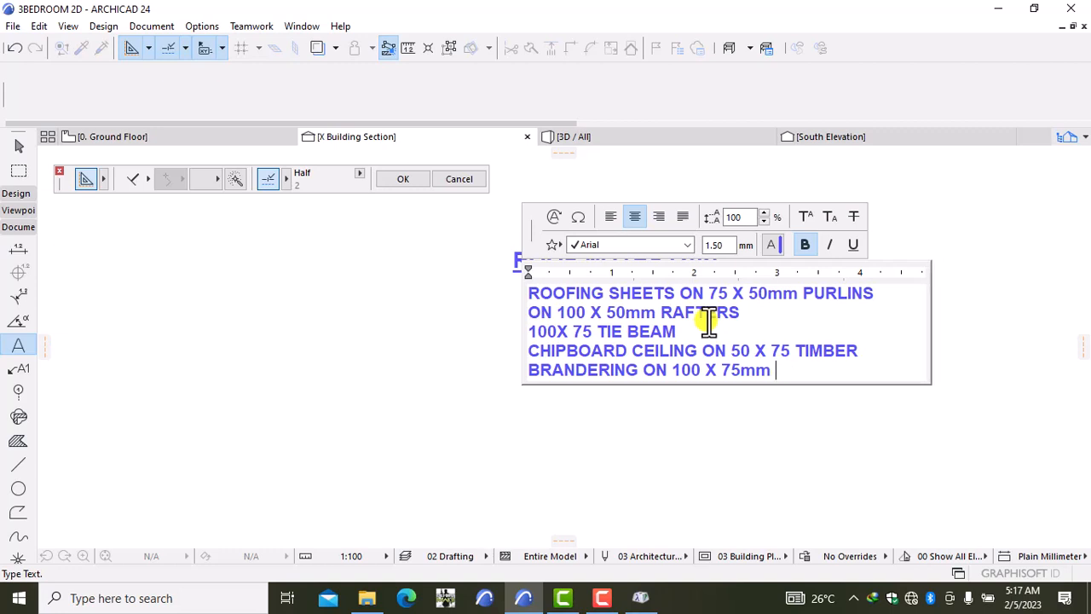
{"action": "type", "text": "PLATE"}
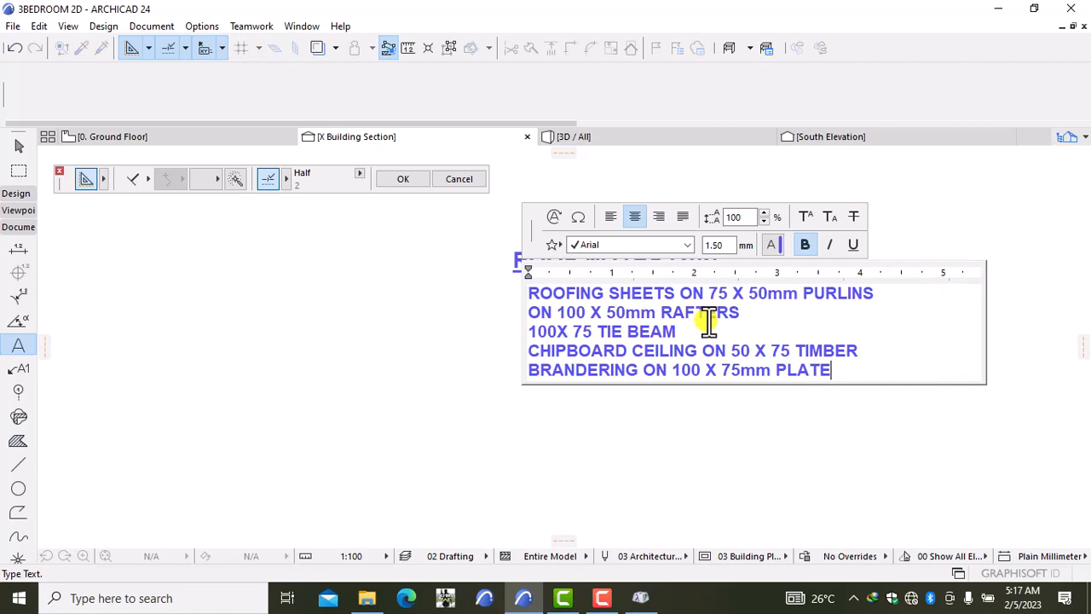
Step: Add 225 X 50mm FASCIAL BOARD PAINTED TO APPROVAL as the last line and finish editing
{"action": "key", "text": "Return"}
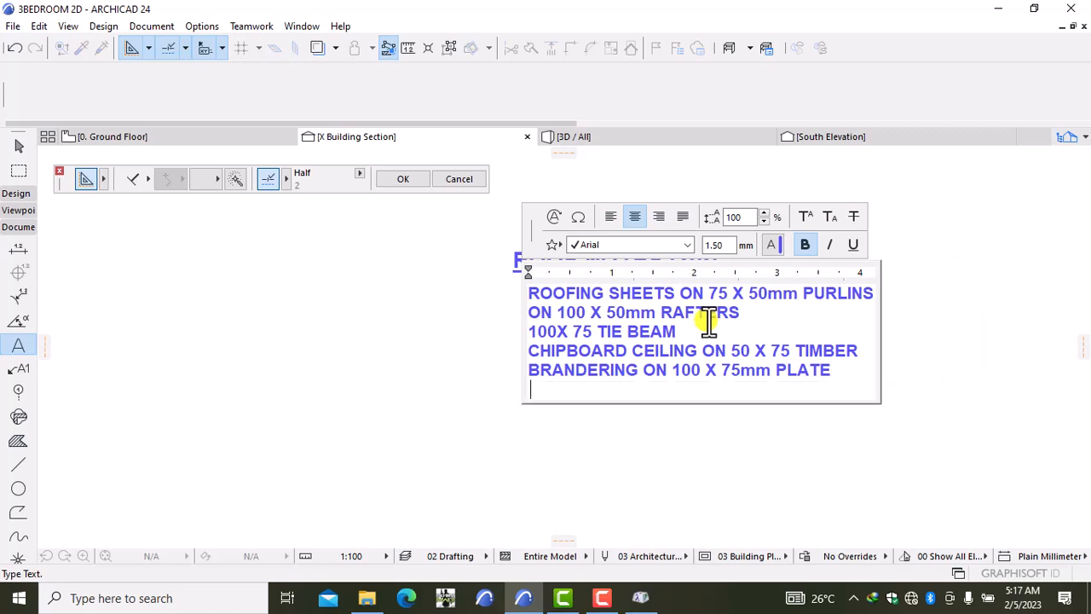
{"action": "type", "text": "225"}
{"action": "type", "text": "X 50"}
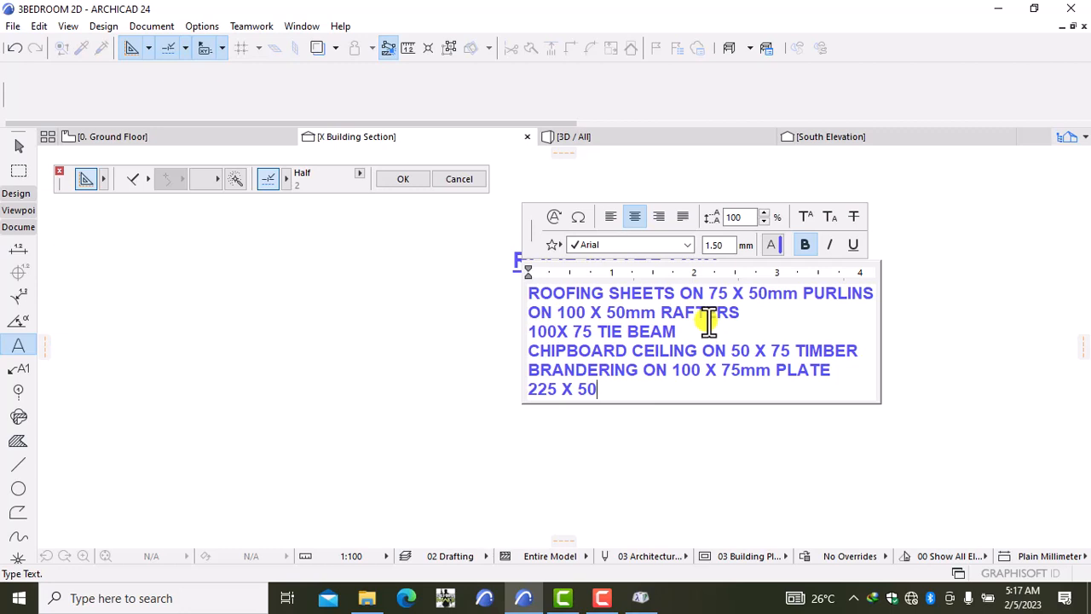
{"action": "type", "text": "MM"}
{"action": "key", "text": "BackSpace"}
{"action": "key", "text": "BackSpace"}
{"action": "key", "text": "BackSpace"}
{"action": "type", "text": "mm FASCIA"}
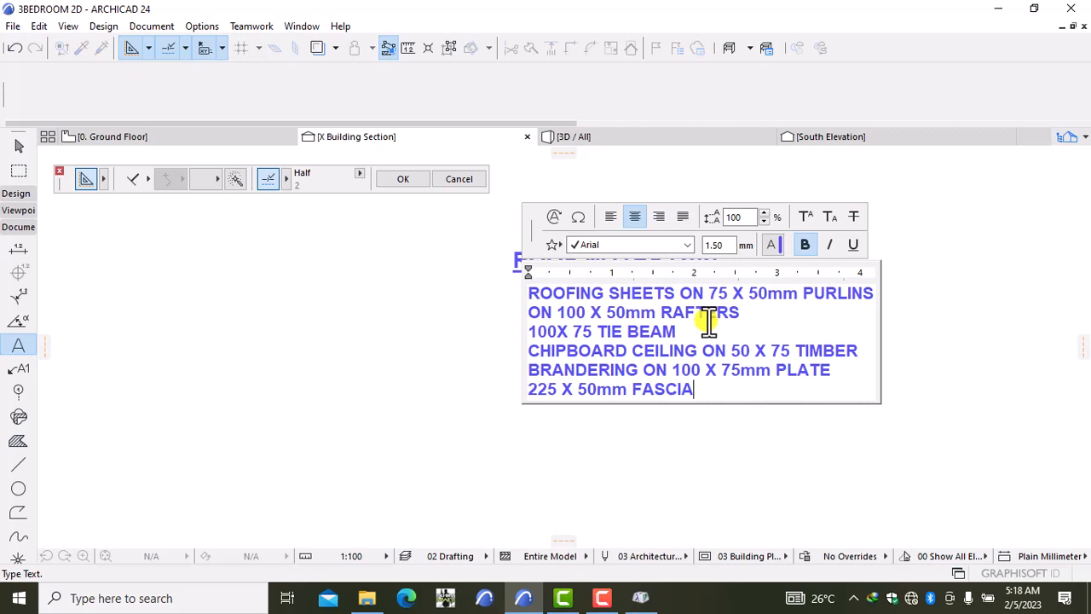
{"action": "type", "text": "L BOARD"}
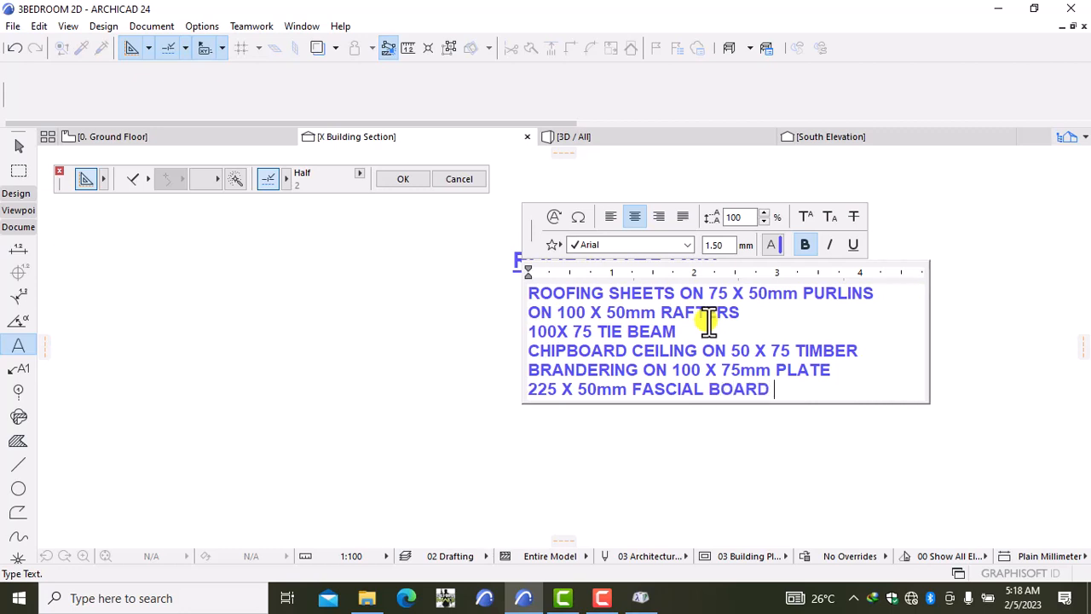
{"action": "type", "text": " PAIN"}
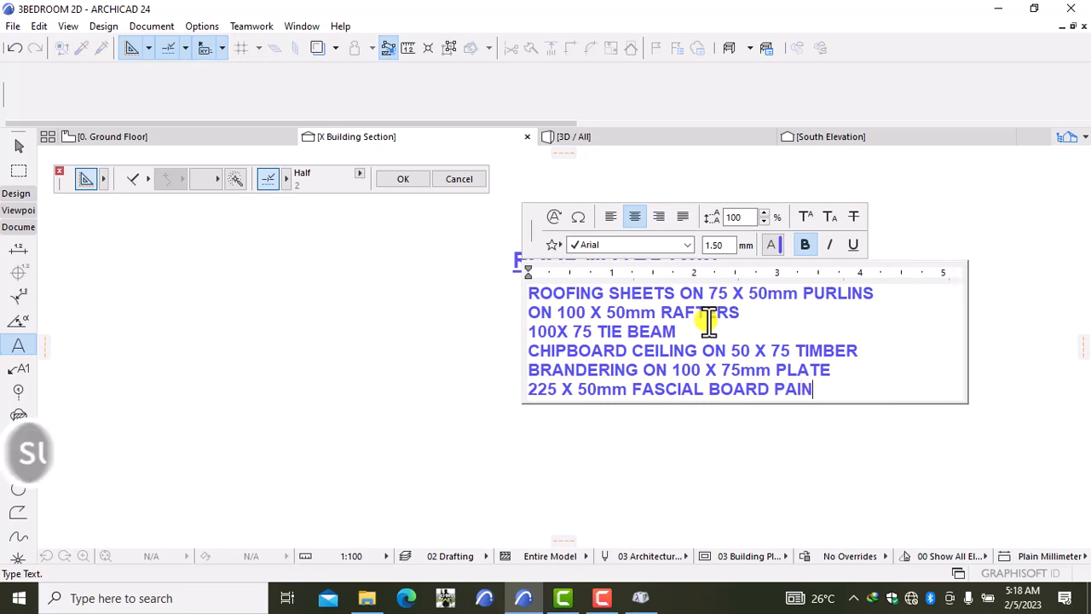
{"action": "type", "text": "TED "}
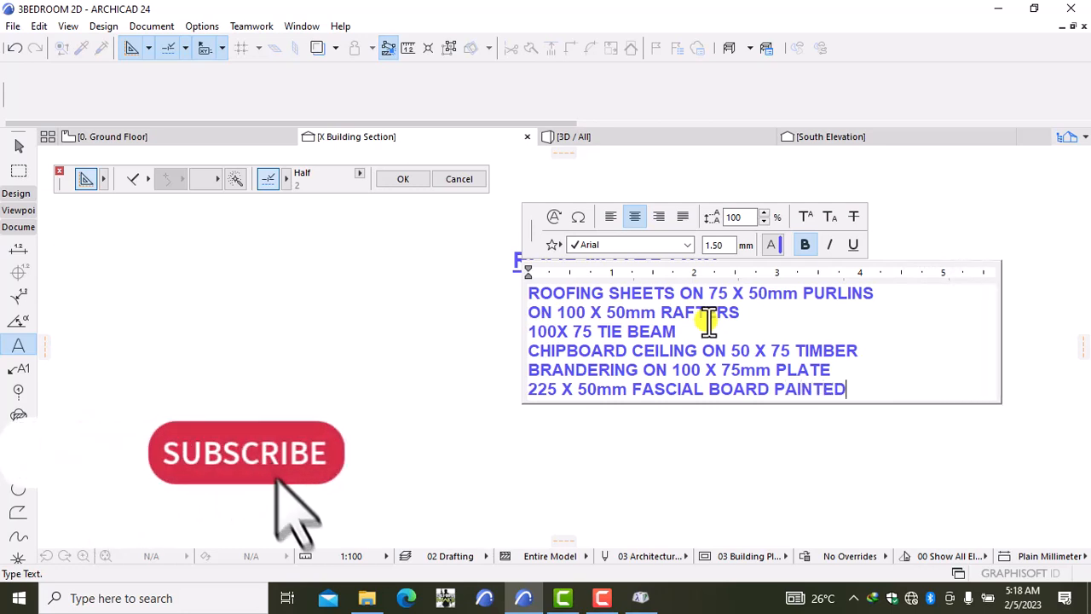
{"action": "type", "text": "TO"}
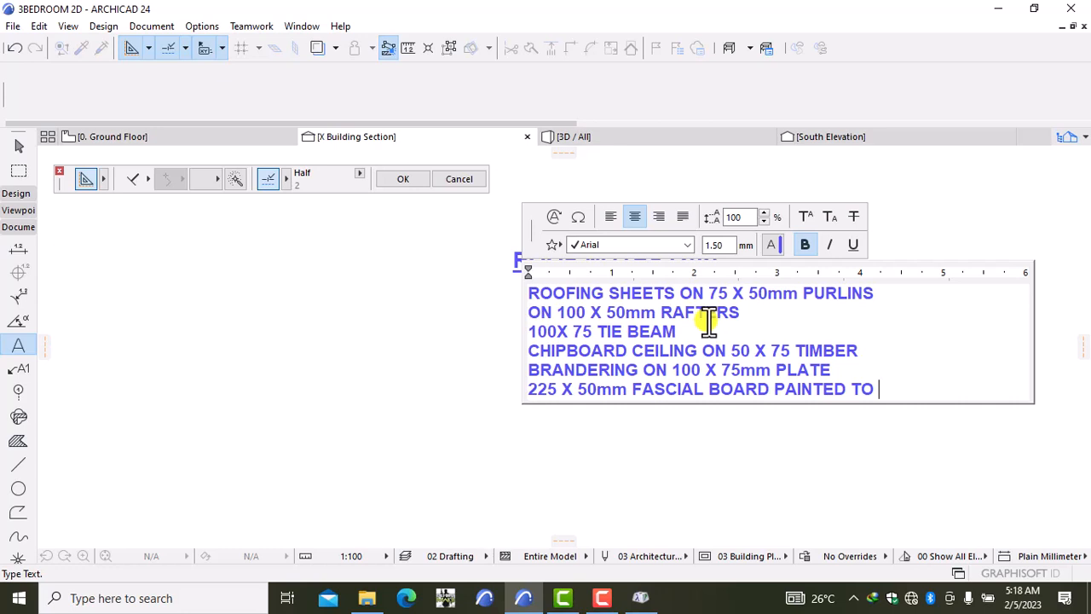
{"action": "type", "text": "APP"}
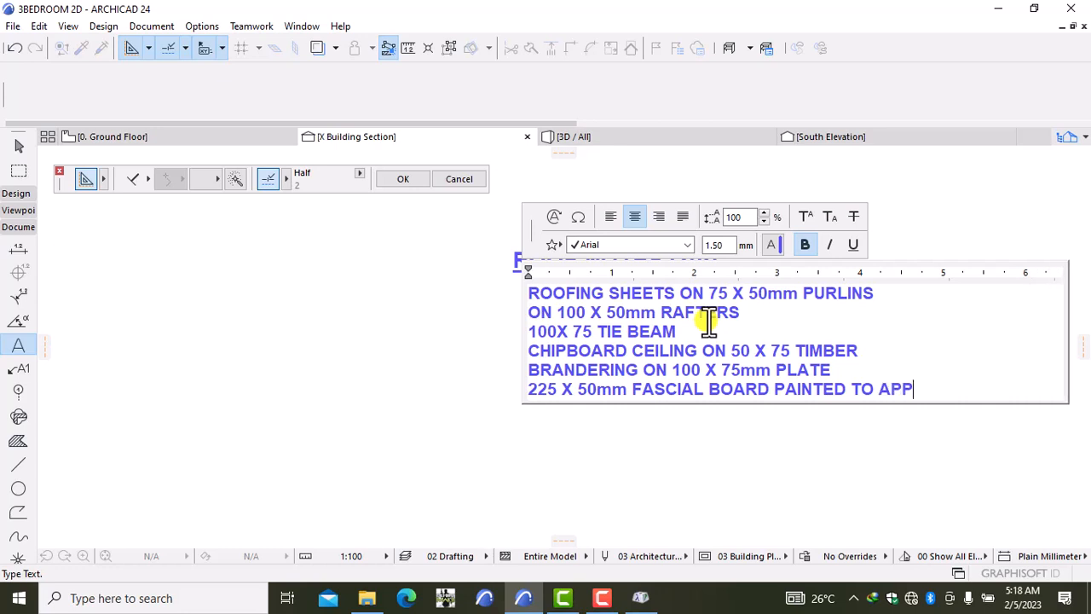
{"action": "type", "text": "ROVAL"}
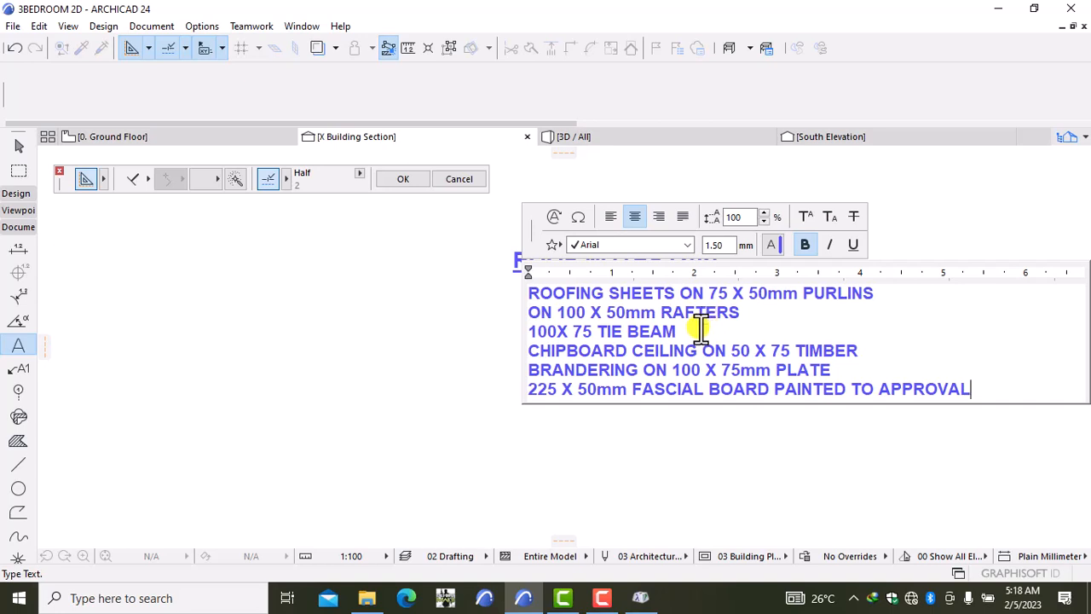
{"action": "left_click", "coordinate": [716, 436]}
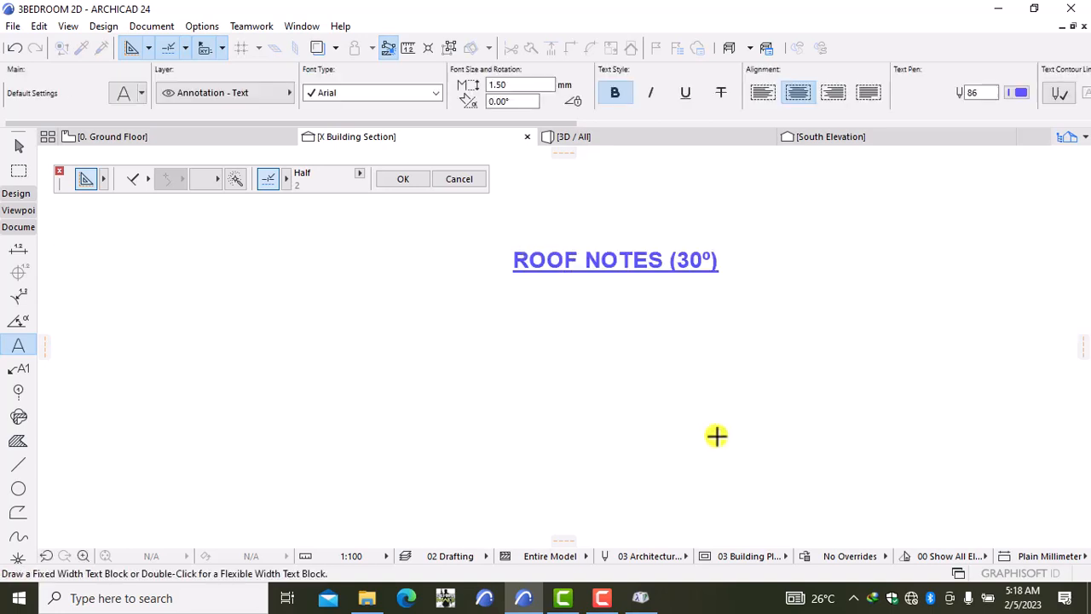
Step: Shift the spec list block left so it sits under the heading
{"action": "scroll", "coordinate": [733, 410], "scroll_direction": "down", "scroll_amount": 4}
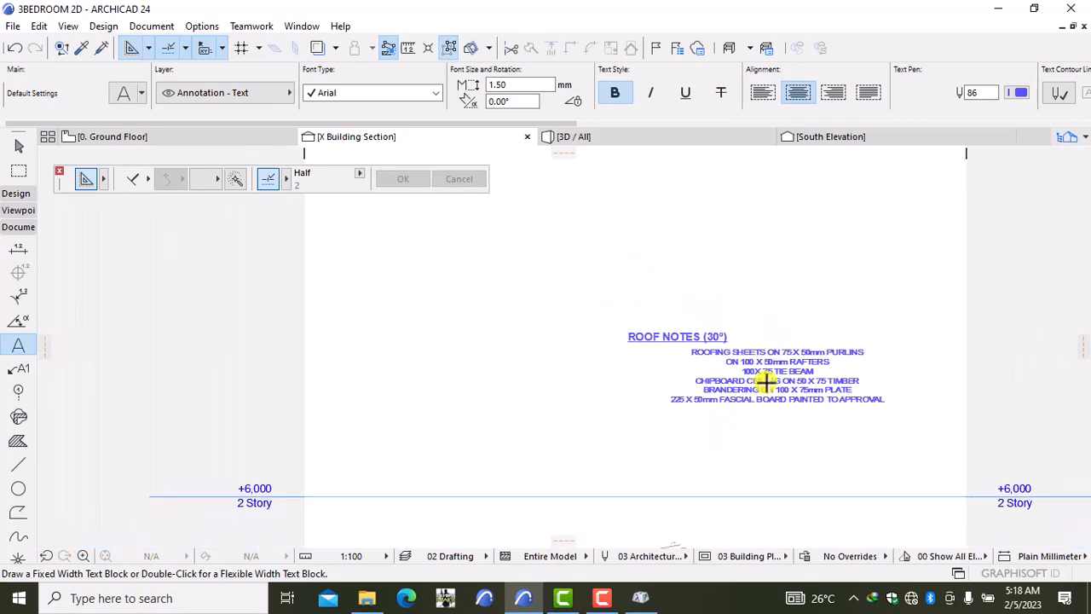
{"action": "left_click", "coordinate": [766, 382]}
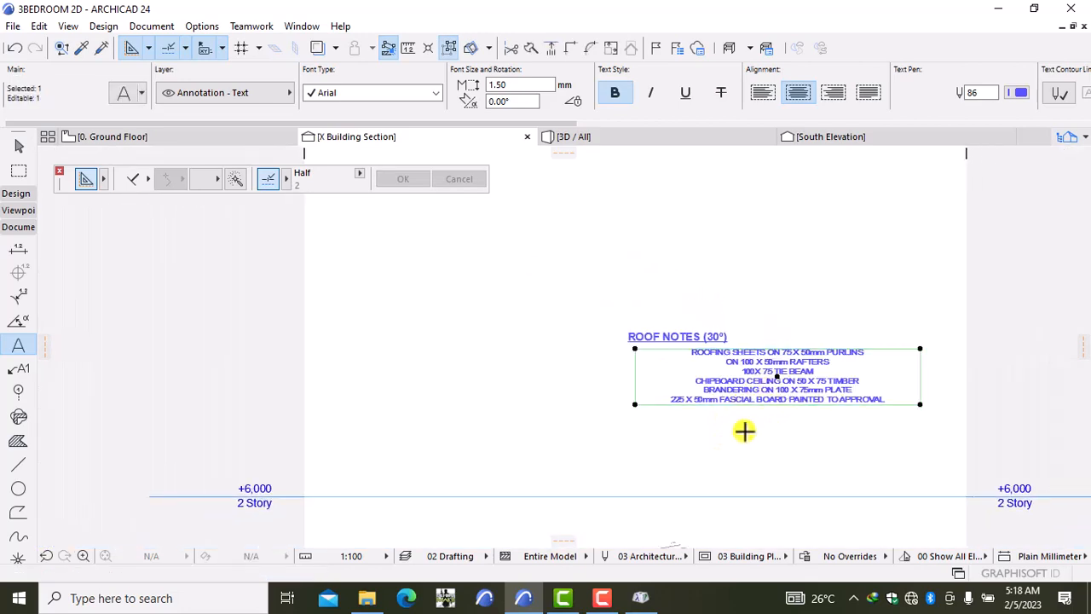
{"action": "key", "text": "ctrl+d"}
{"action": "left_click_drag", "start_coordinate": [743, 437], "coordinate": [662, 437]}
{"action": "key", "text": "Escape"}
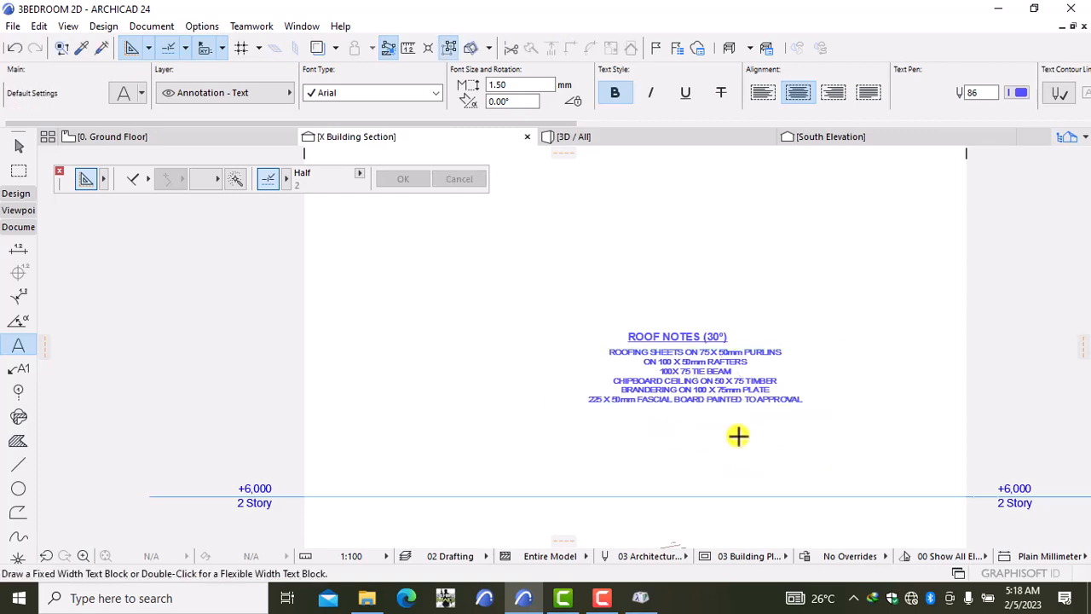
Step: Move the heading and spec list together to just above the house's roof
{"action": "scroll", "coordinate": [732, 392], "scroll_direction": "up", "scroll_amount": 2}
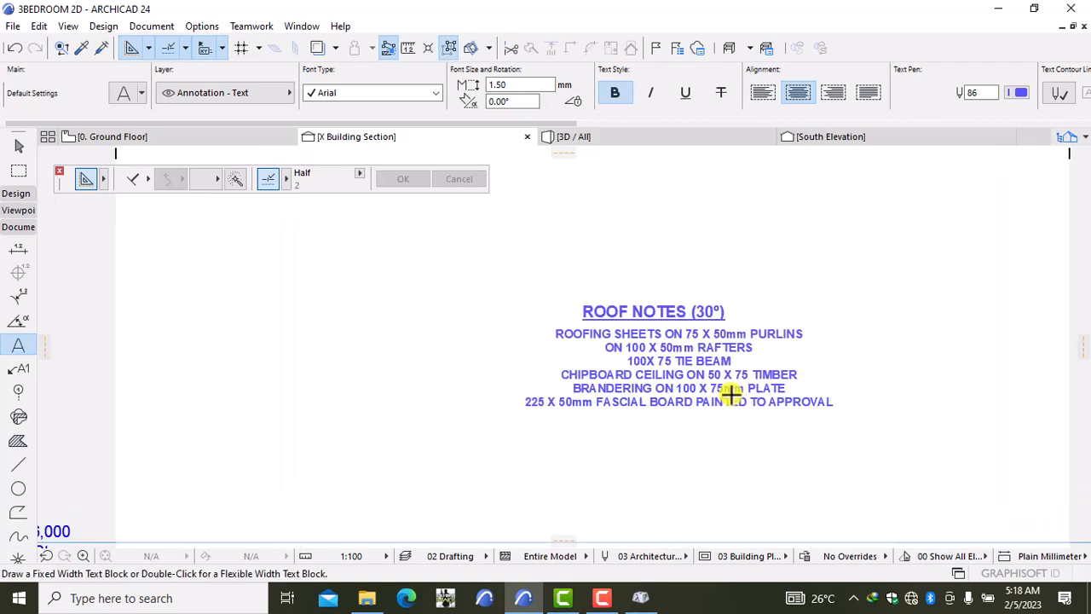
{"action": "left_click", "coordinate": [720, 388]}
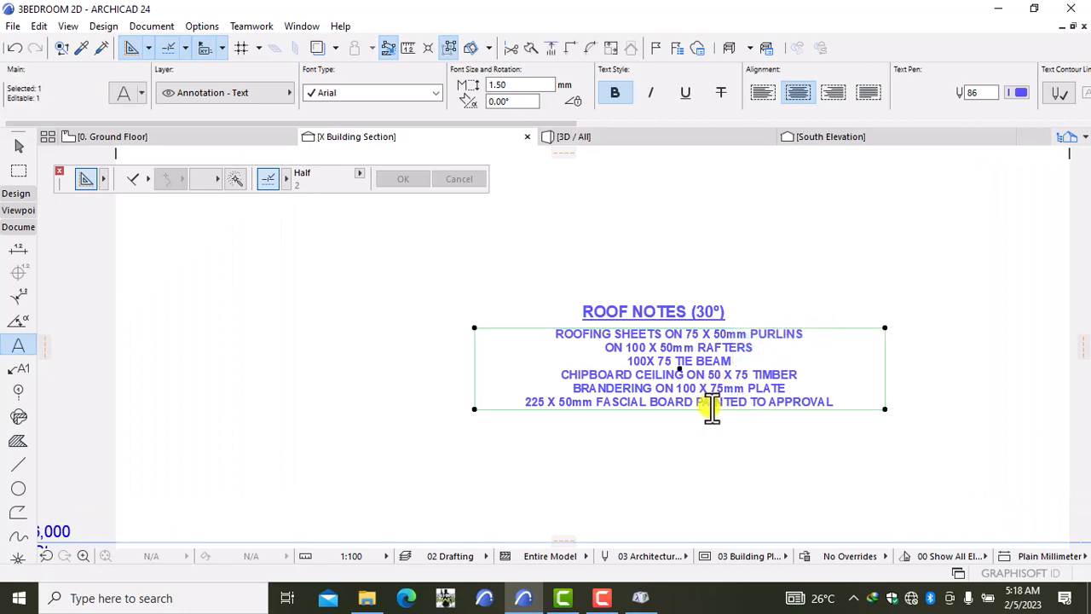
{"action": "left_click", "coordinate": [702, 310], "text": "shift"}
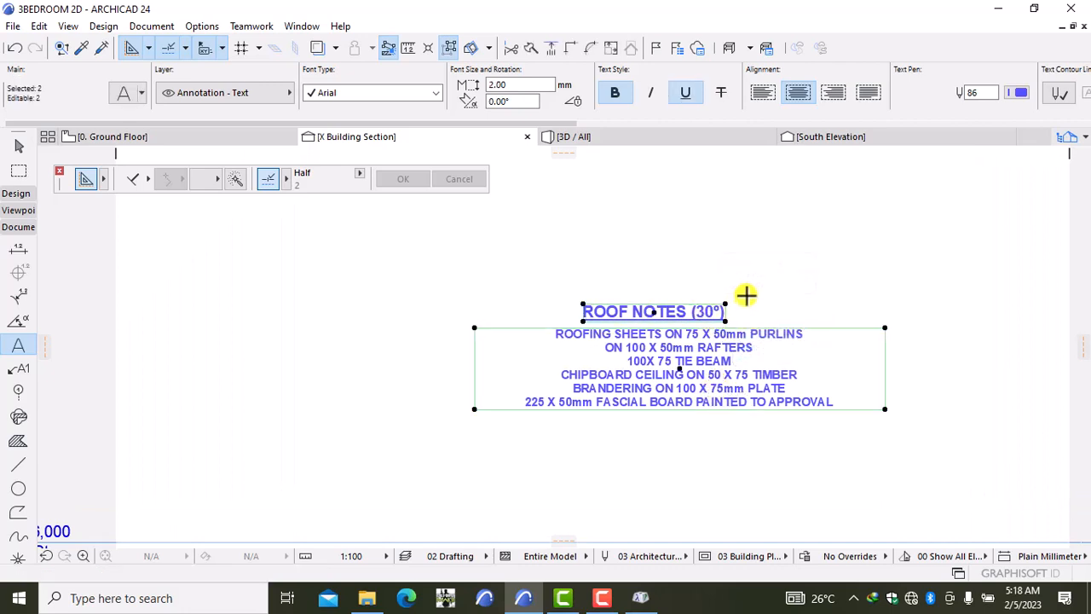
{"action": "key", "text": "ctrl+d"}
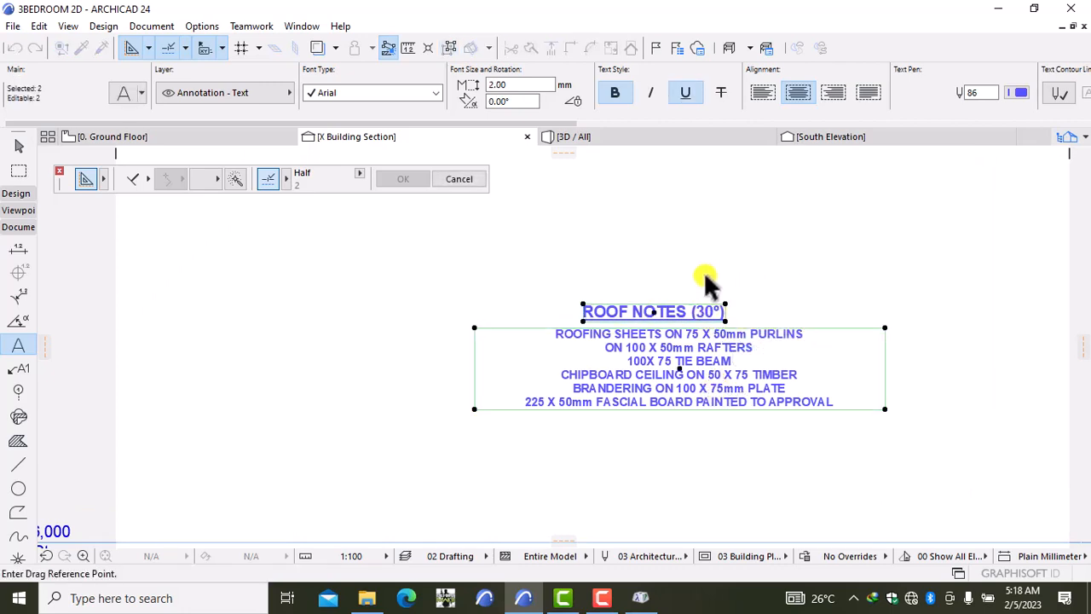
{"action": "left_click", "coordinate": [767, 275]}
{"action": "scroll", "coordinate": [763, 280], "scroll_direction": "down", "scroll_amount": 4}
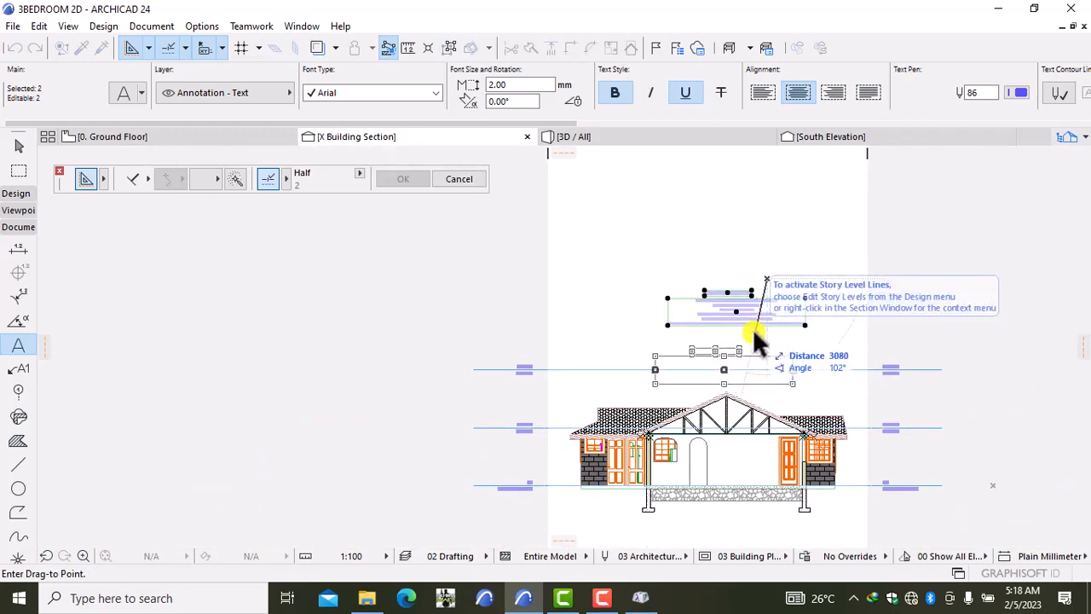
{"action": "left_click", "coordinate": [753, 328]}
{"action": "key", "text": "Escape"}
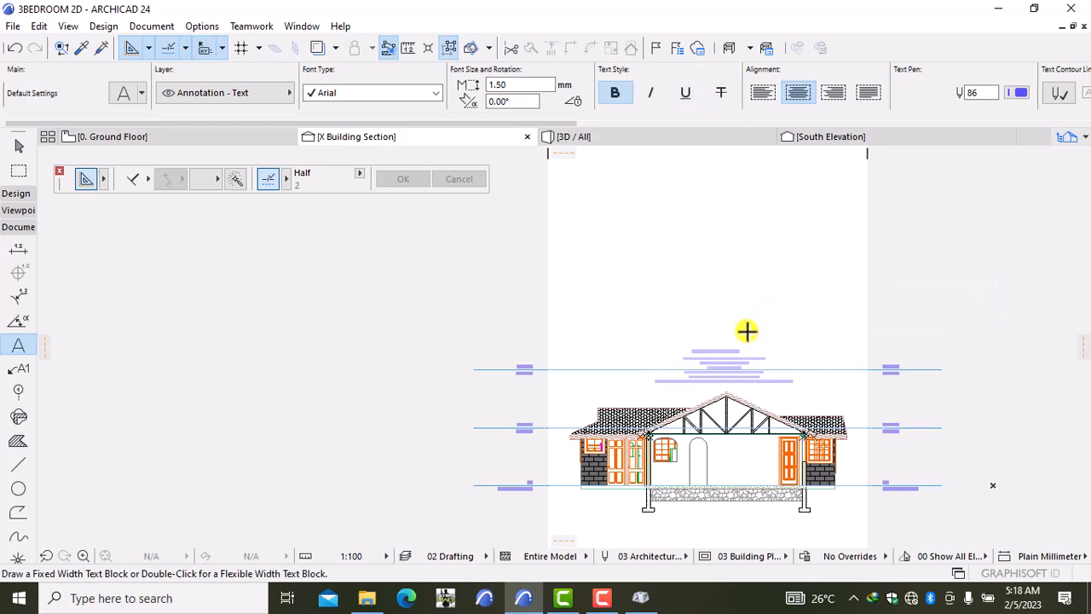
{"action": "scroll", "coordinate": [748, 329], "scroll_direction": "up", "scroll_amount": 4}
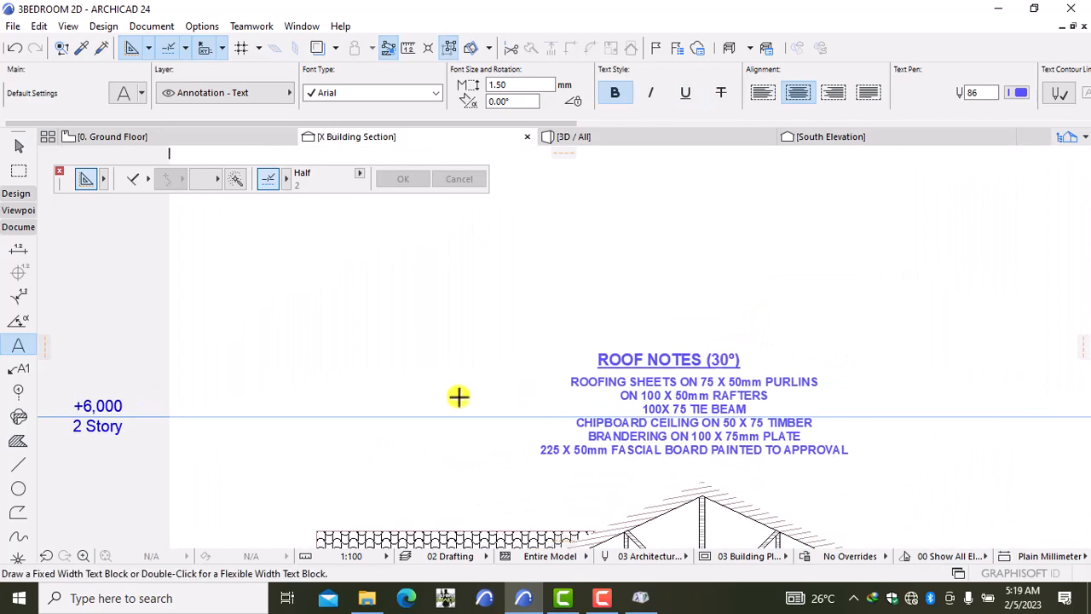
Step: Draw a vertical line near the roof and give its lower end an arrowhead
{"action": "left_click", "coordinate": [18, 466]}
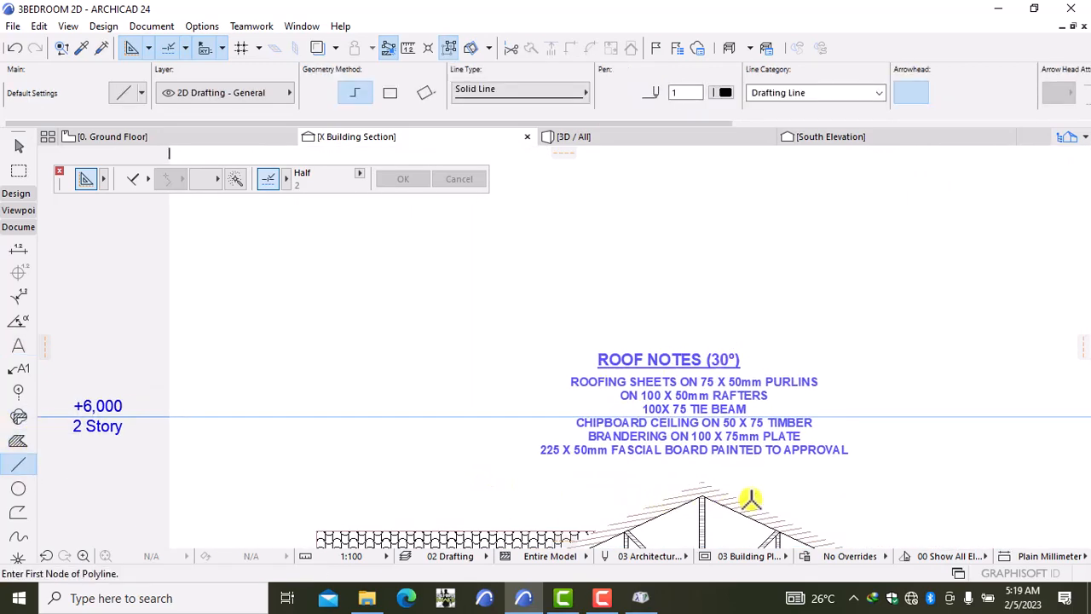
{"action": "left_click", "coordinate": [674, 510]}
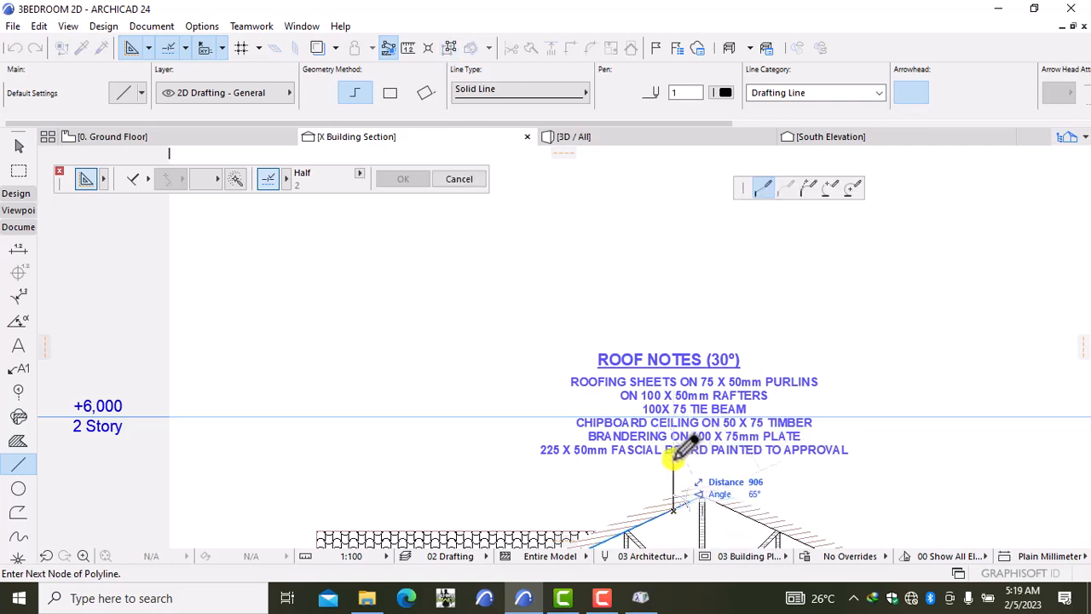
{"action": "left_click", "coordinate": [673, 459]}
{"action": "double_click", "coordinate": [673, 459]}
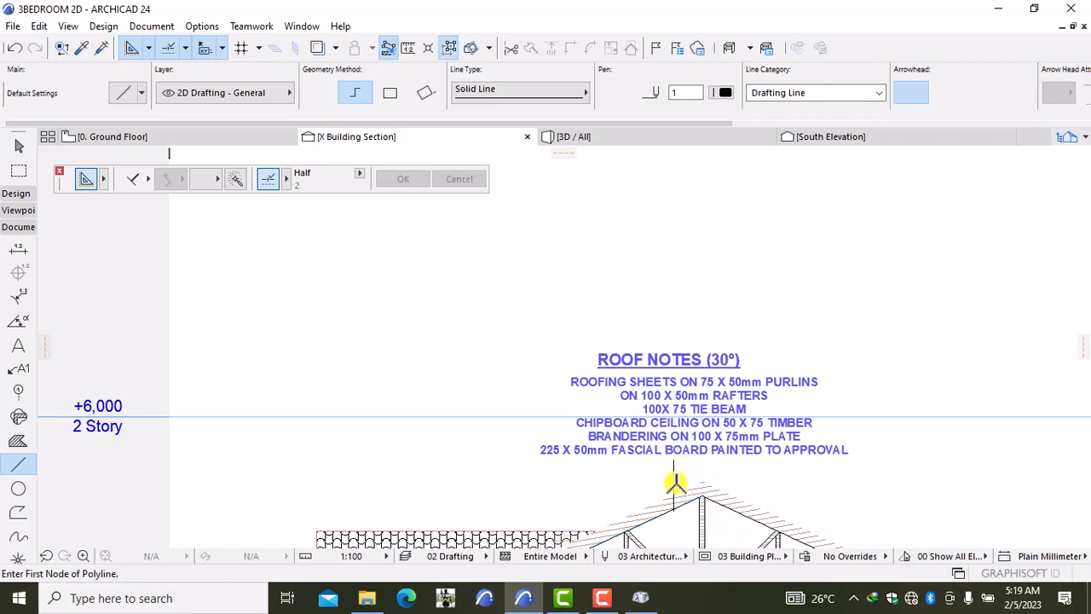
{"action": "scroll", "coordinate": [675, 486], "scroll_direction": "up", "scroll_amount": 2}
{"action": "left_click", "coordinate": [676, 506], "text": "shift"}
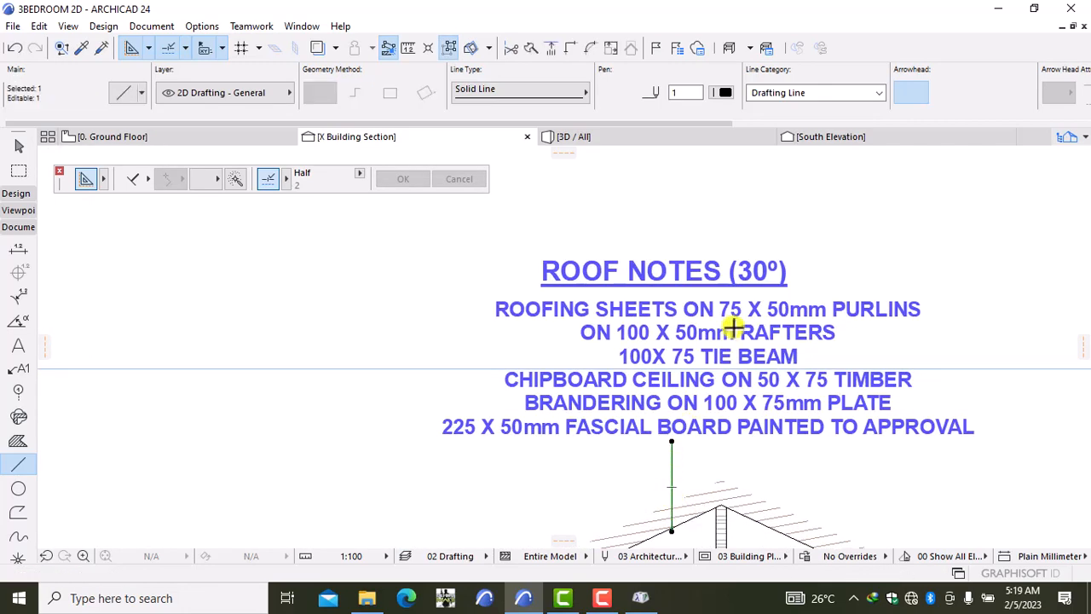
{"action": "left_click", "coordinate": [935, 90]}
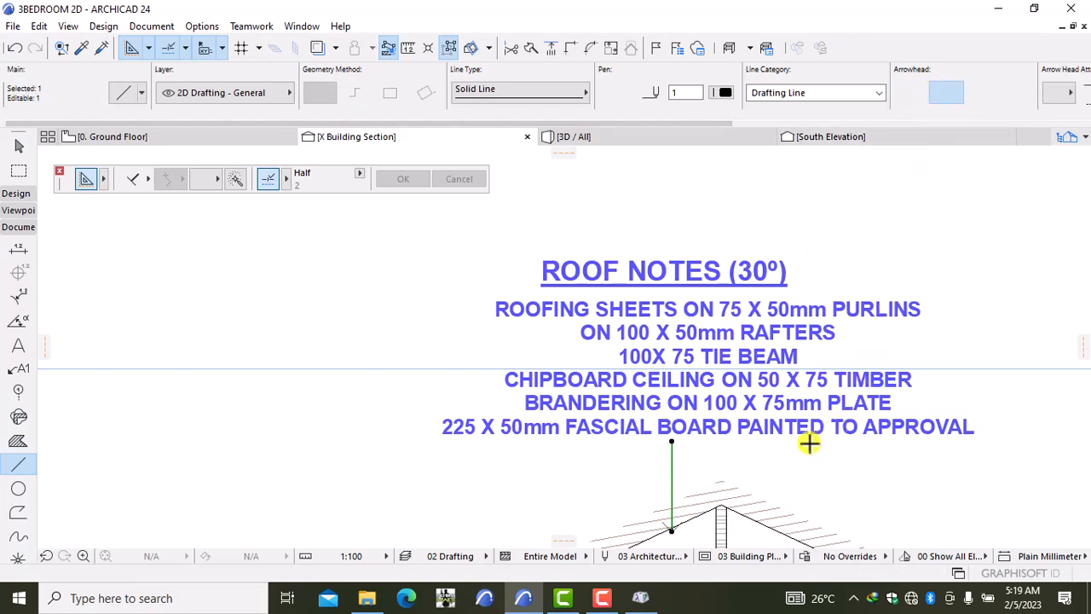
Step: Move the arrow line so its tip meets the roof ridge
{"action": "scroll", "coordinate": [808, 443], "scroll_direction": "down", "scroll_amount": 2}
{"action": "scroll", "coordinate": [721, 495], "scroll_direction": "up", "scroll_amount": 3}
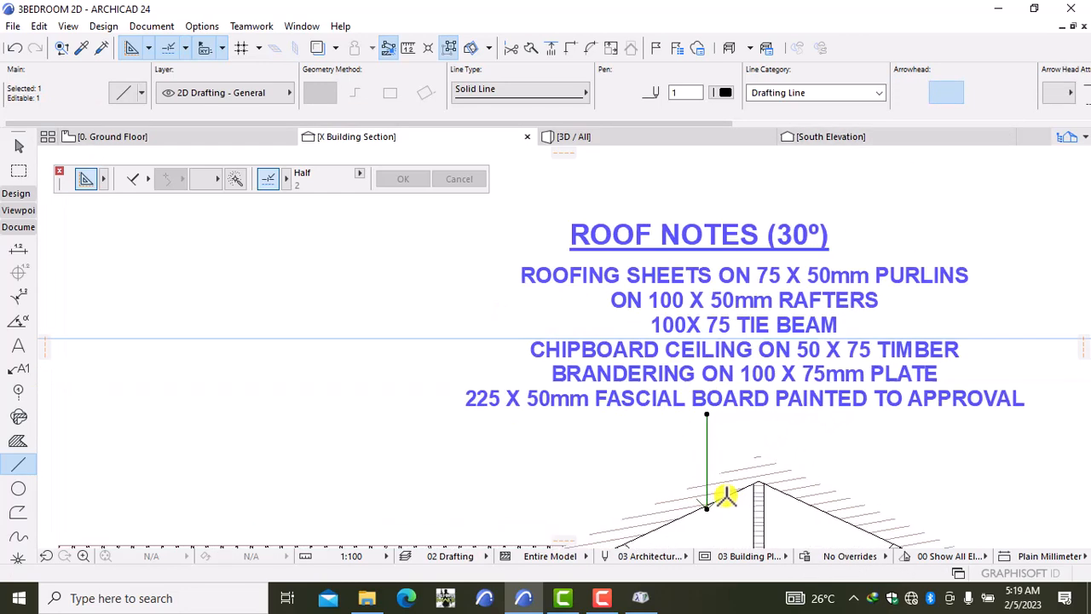
{"action": "scroll", "coordinate": [716, 475], "scroll_direction": "up", "scroll_amount": 4}
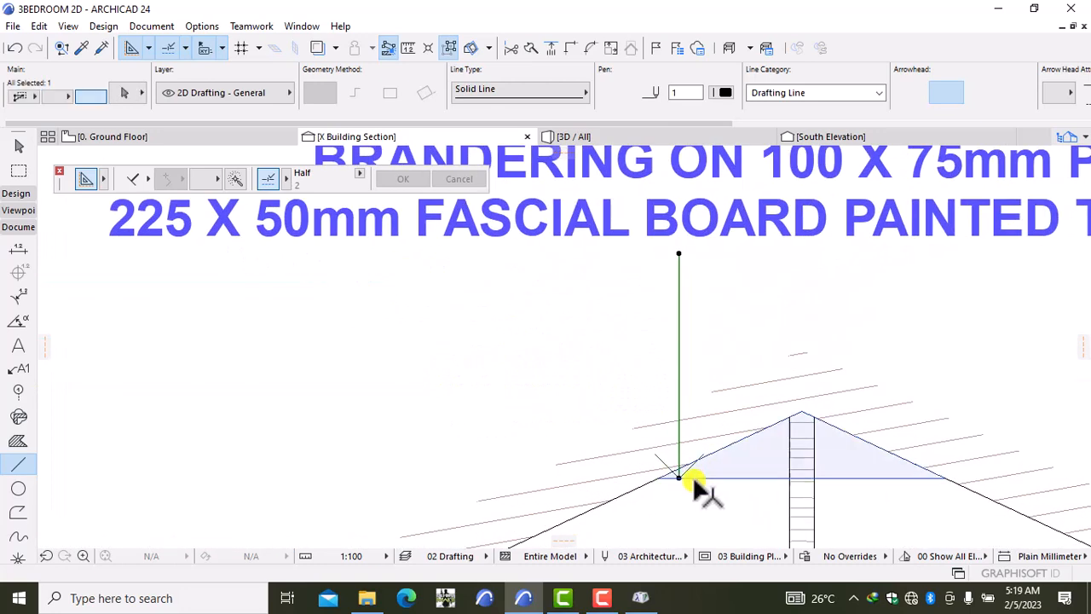
{"action": "scroll", "coordinate": [667, 462], "scroll_direction": "up", "scroll_amount": 5}
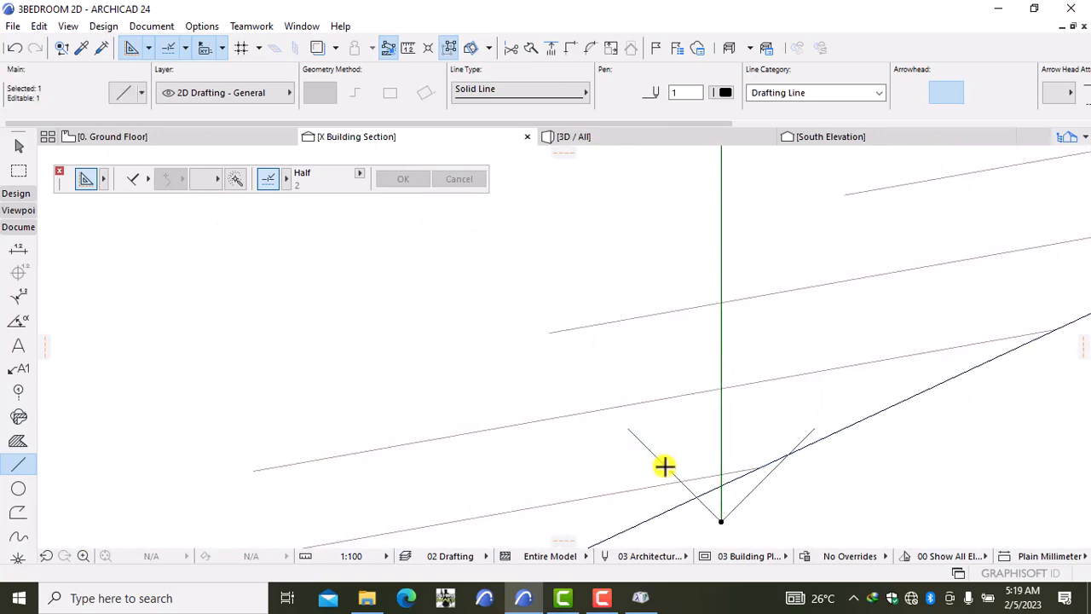
{"action": "scroll", "coordinate": [665, 463], "scroll_direction": "down", "scroll_amount": 6}
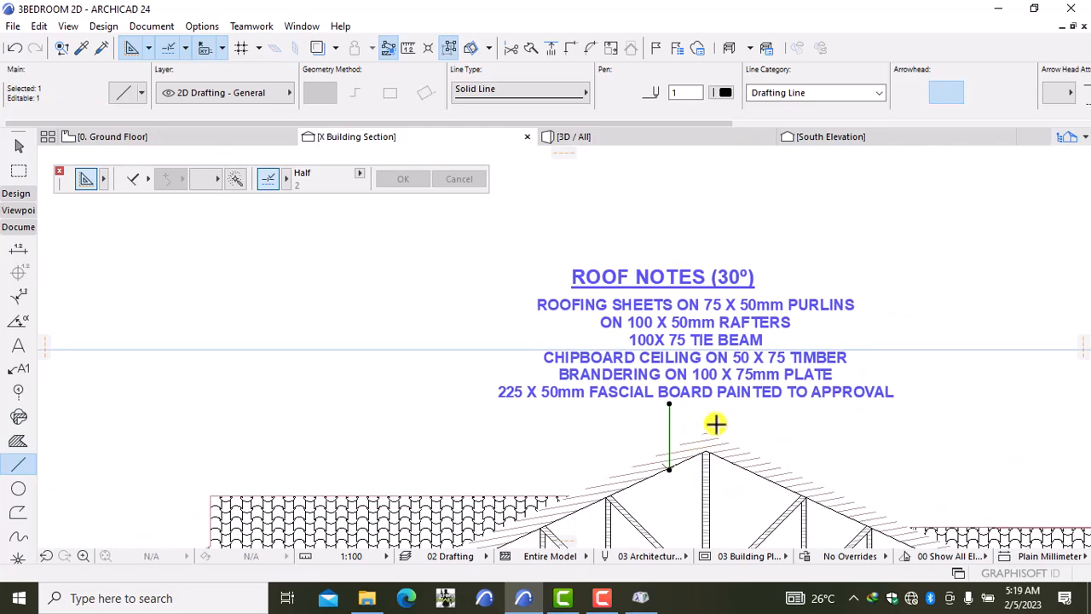
{"action": "key", "text": "ctrl+d"}
{"action": "left_click", "coordinate": [771, 413]}
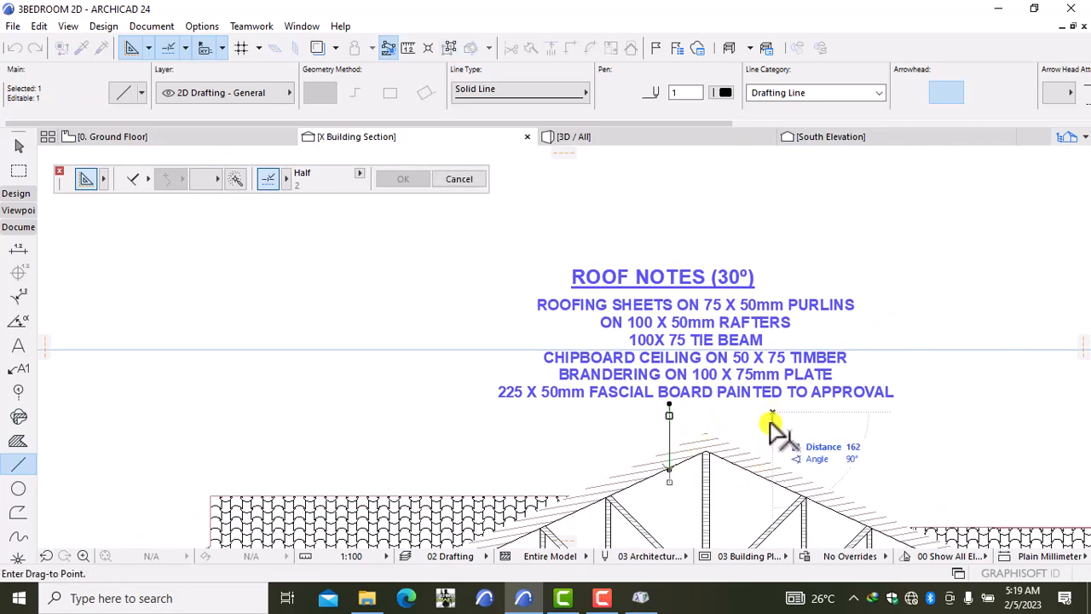
{"action": "left_click", "coordinate": [770, 425]}
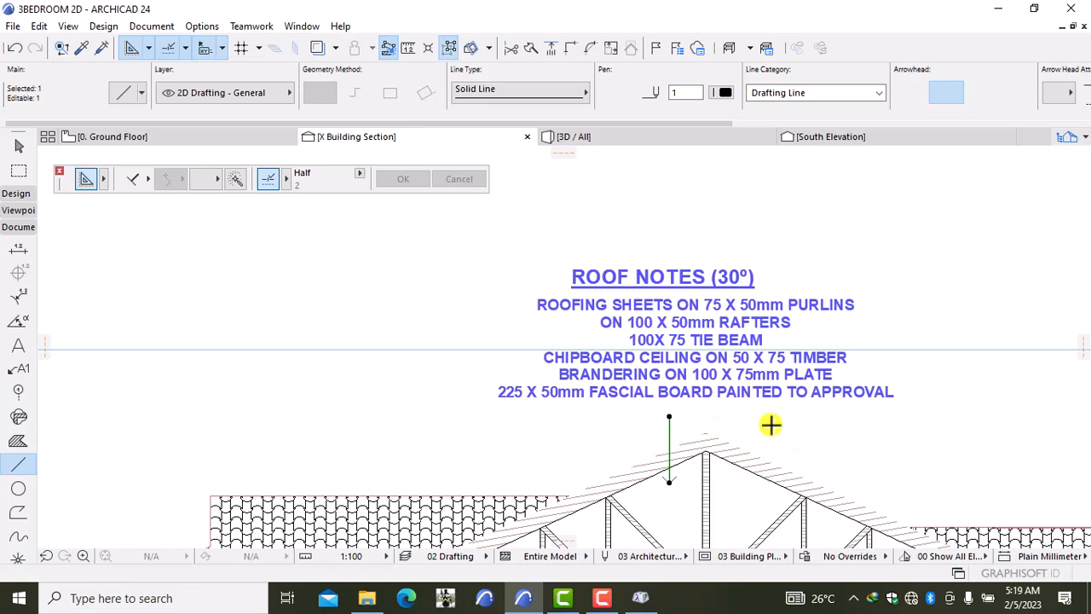
{"action": "key", "text": "Escape"}
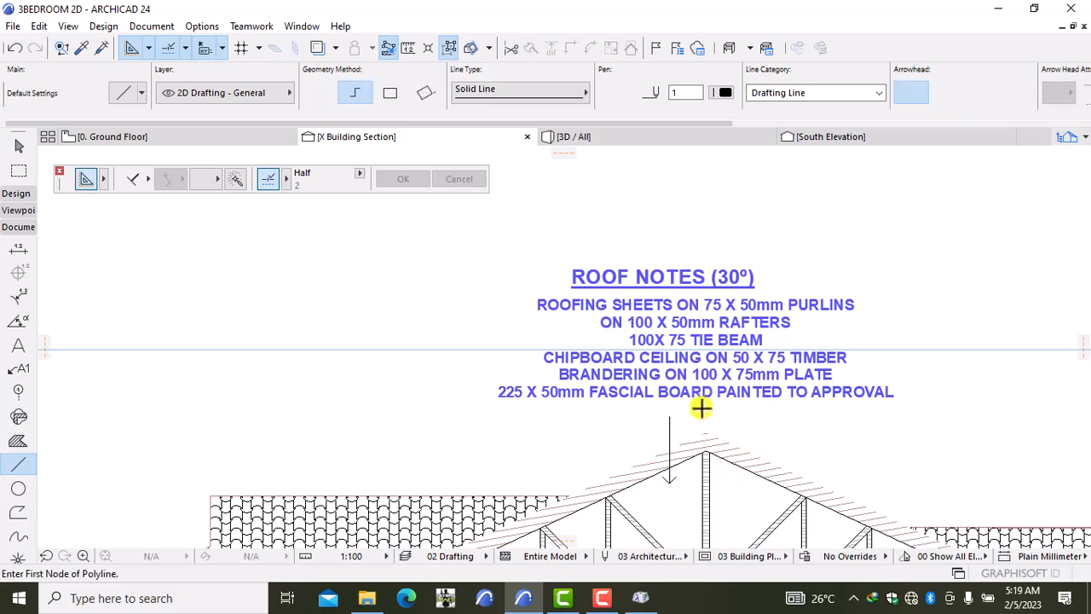
Step: Stretch the leader's top end up to just below the roof notes
{"action": "scroll", "coordinate": [699, 410], "scroll_direction": "up", "scroll_amount": 2}
{"action": "left_click", "coordinate": [661, 437]}
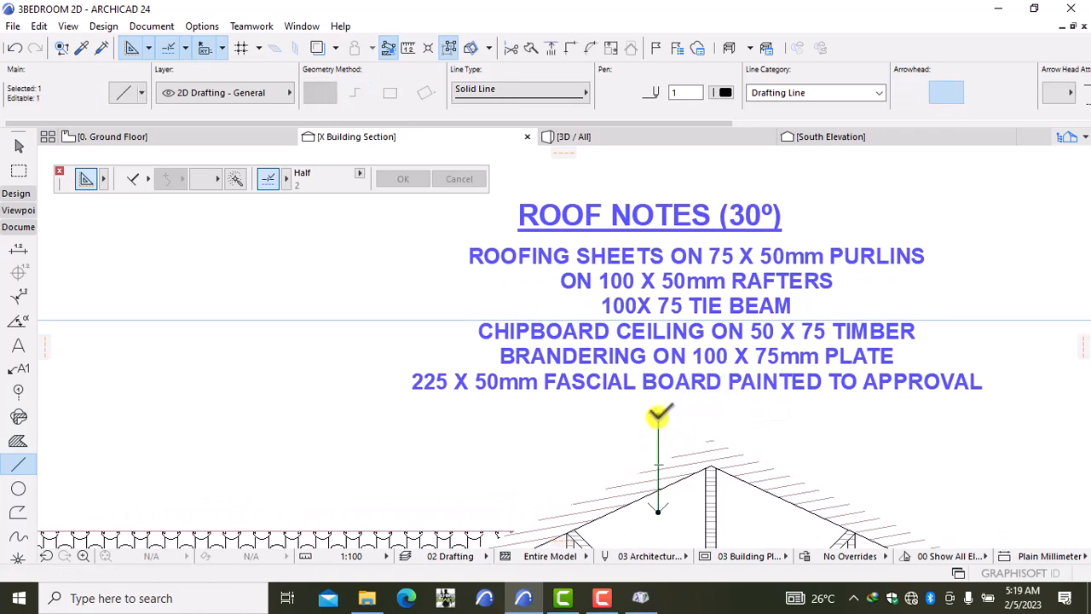
{"action": "left_click", "coordinate": [658, 416]}
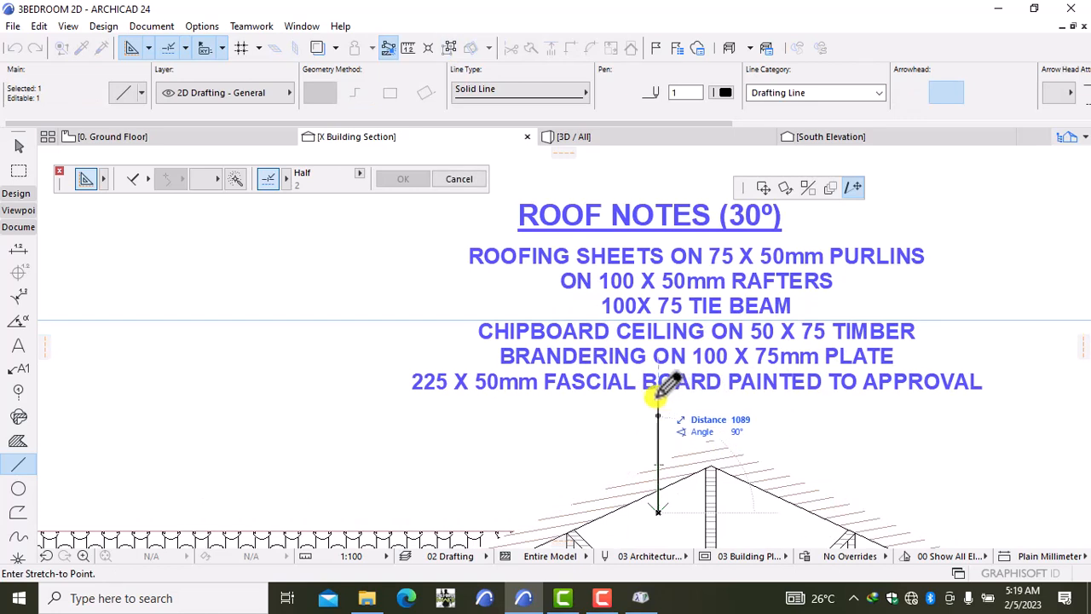
{"action": "left_click", "coordinate": [657, 397]}
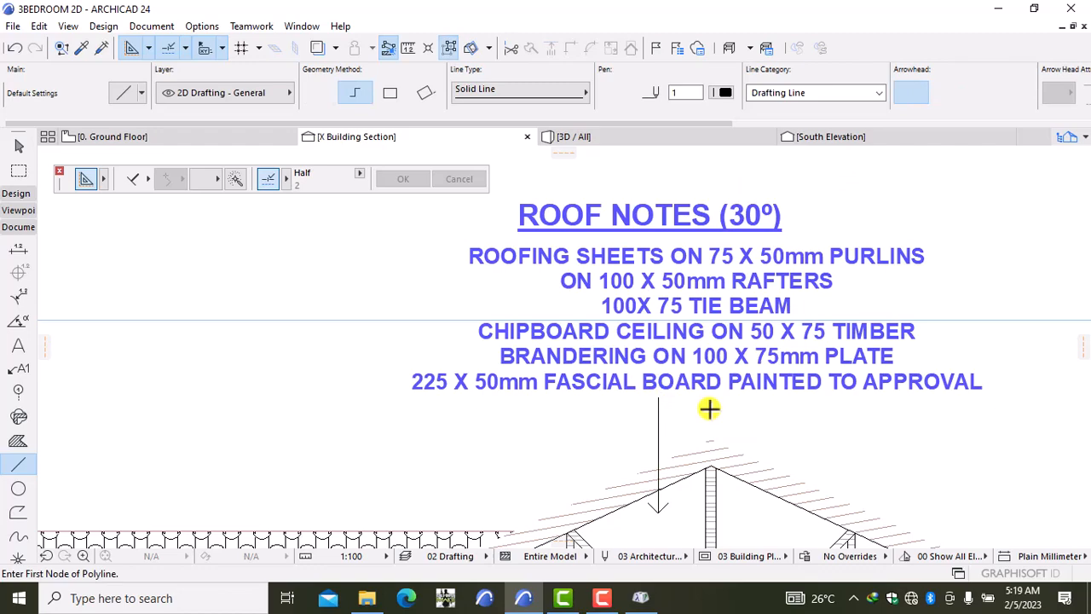
Step: Pan and zoom the section to show the lower floor and footings, ready for a label
{"action": "scroll", "coordinate": [710, 409], "scroll_direction": "down", "scroll_amount": 5}
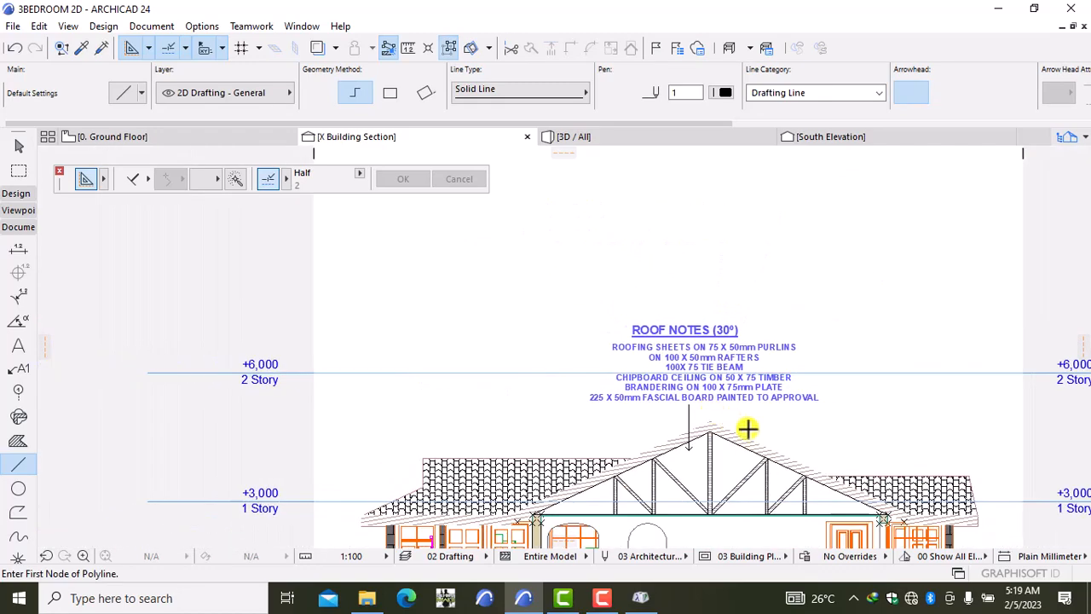
{"action": "middle_click_drag", "start_coordinate": [750, 431], "coordinate": [678, 354]}
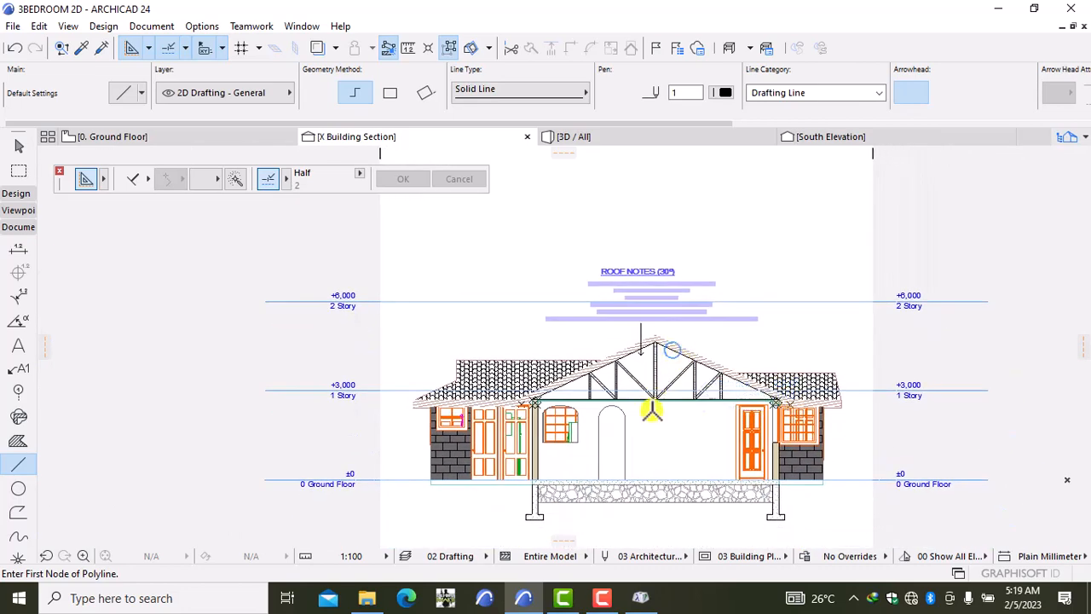
{"action": "middle_click_drag", "start_coordinate": [653, 410], "coordinate": [589, 322]}
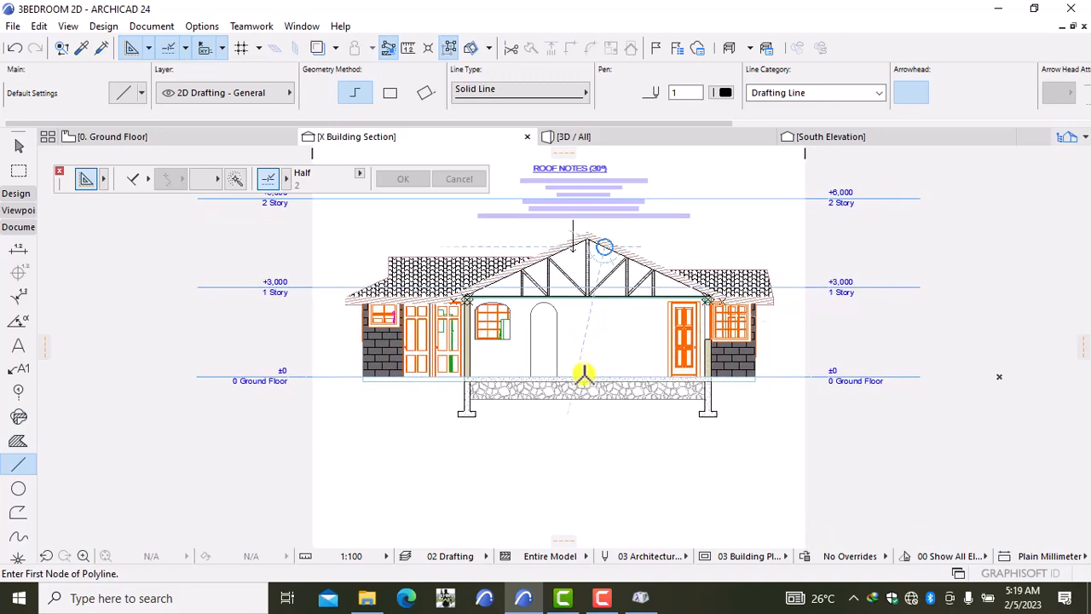
{"action": "scroll", "coordinate": [584, 375], "scroll_direction": "up", "scroll_amount": 4}
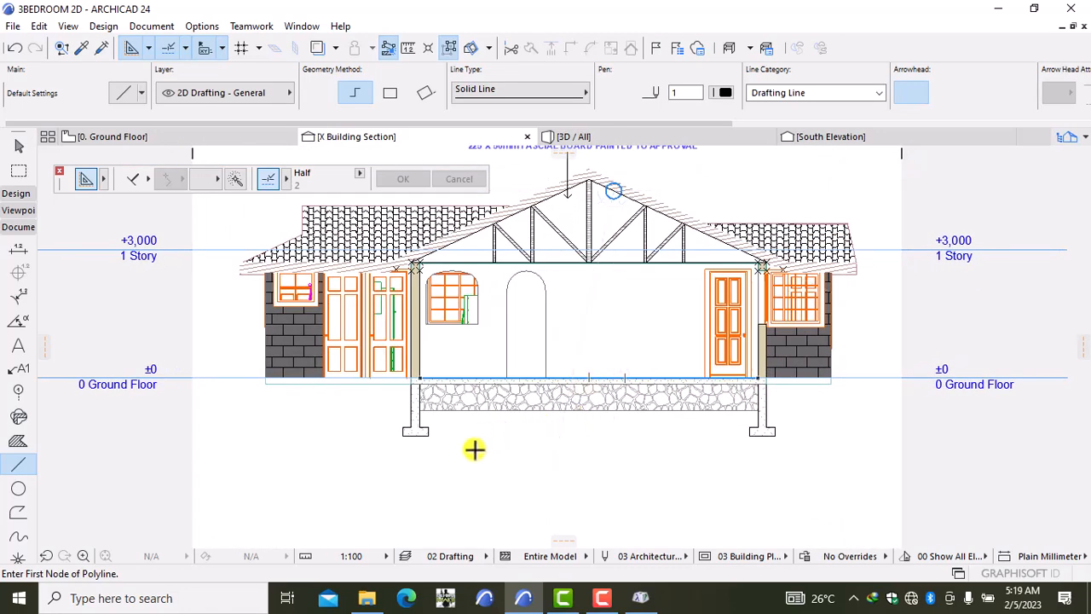
{"action": "left_click", "coordinate": [12, 346]}
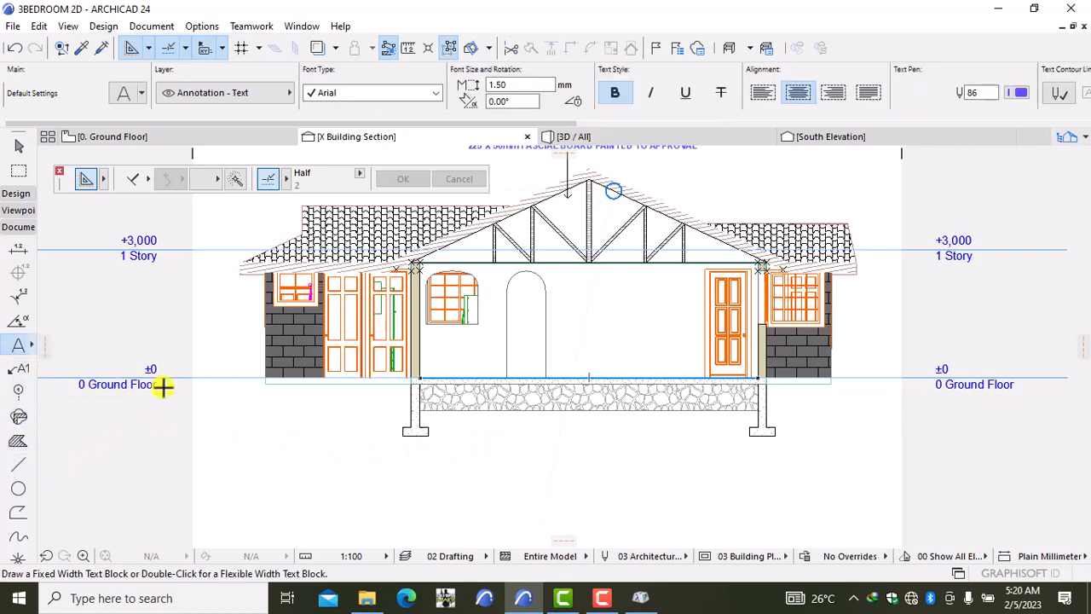
Step: Start a text block beside the left footing, entering 'SUB' and then removing the mistyped text
{"action": "double_click", "coordinate": [460, 421]}
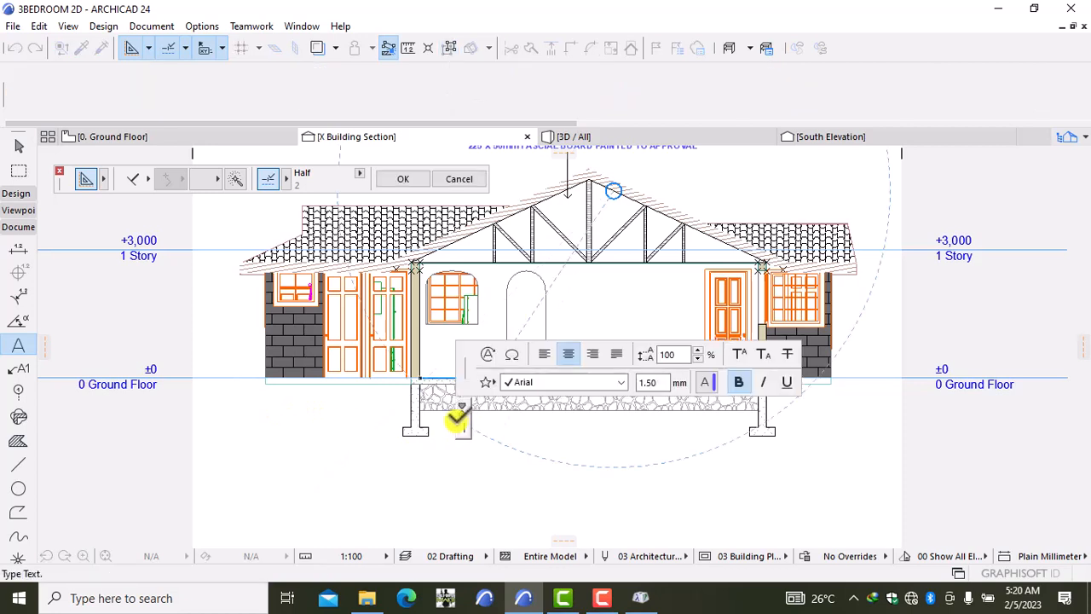
{"action": "type", "text": "SUB"}
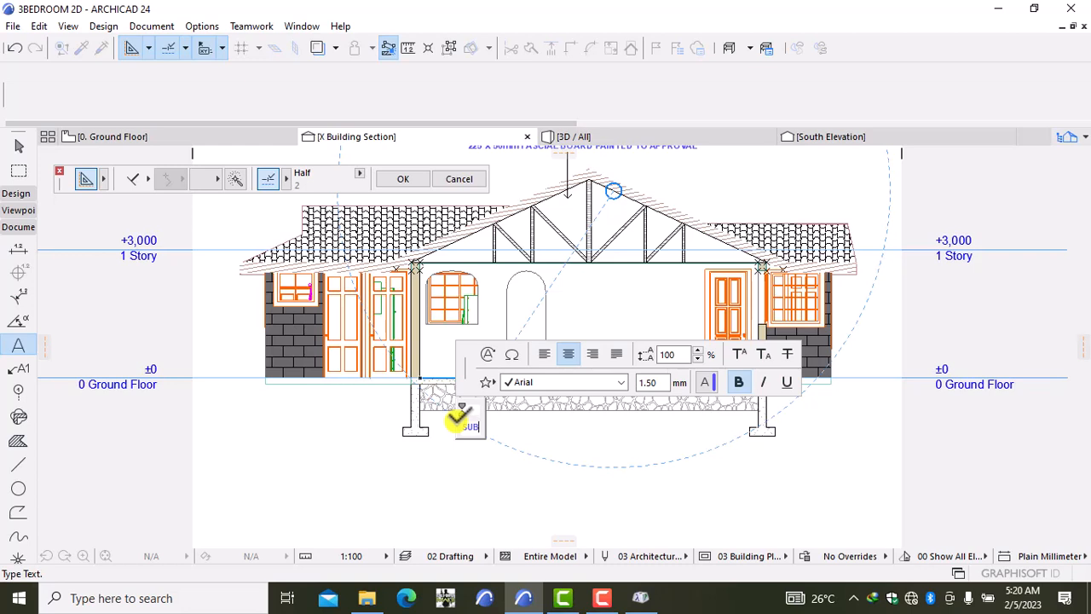
{"action": "key", "text": "BackSpace"}
{"action": "key", "text": "BackSpace"}
{"action": "key", "text": "BackSpace"}
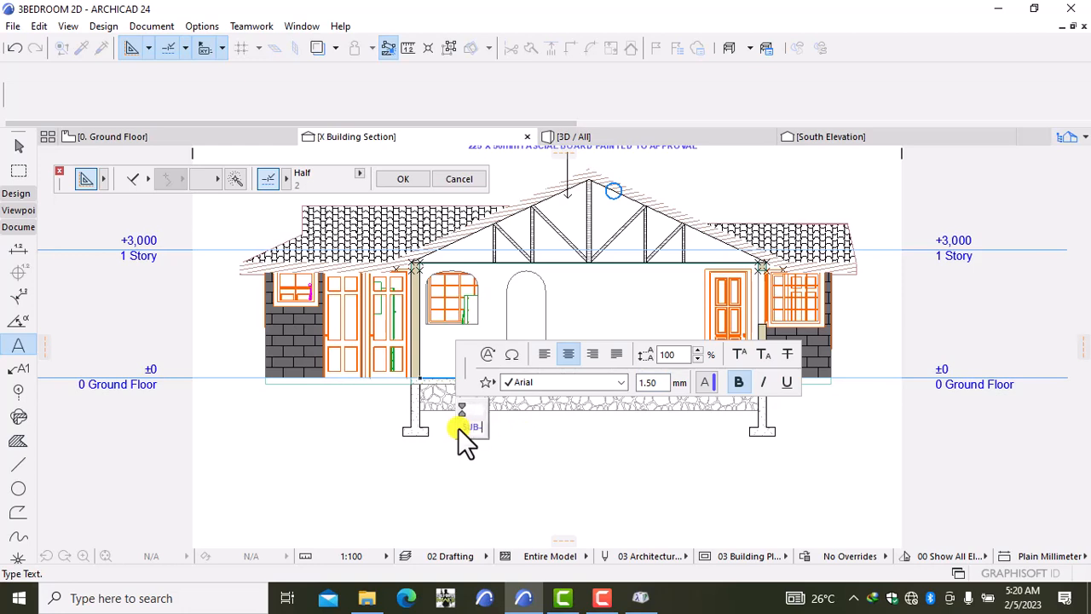
Step: Complete the heading as 'SUB-STRUCTURE NOTES' and start a new line below it
{"action": "type", "text": "STRUCT"}
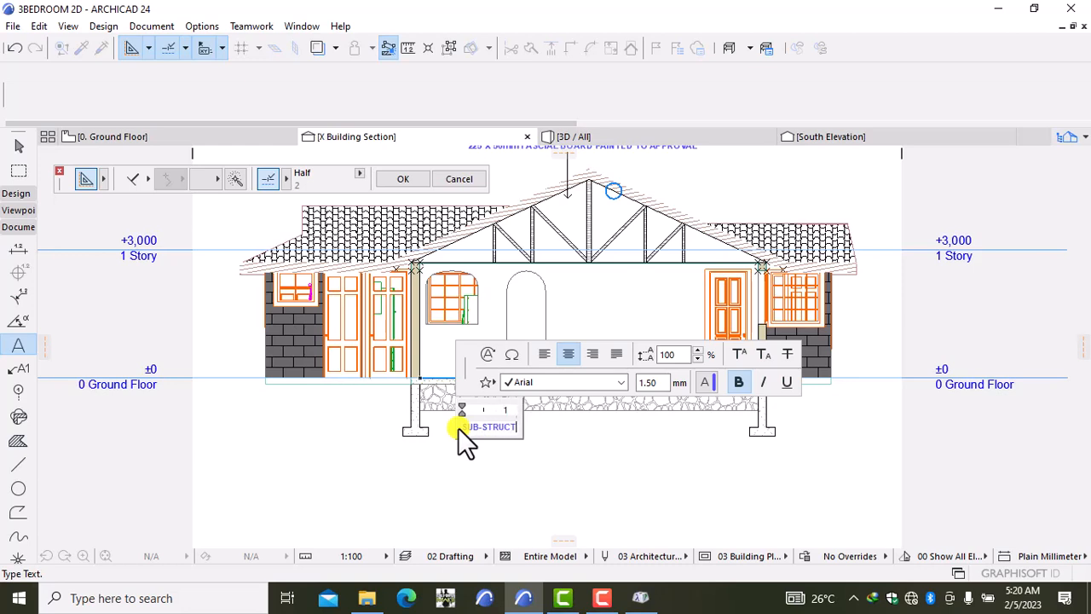
{"action": "type", "text": "URE NOTES"}
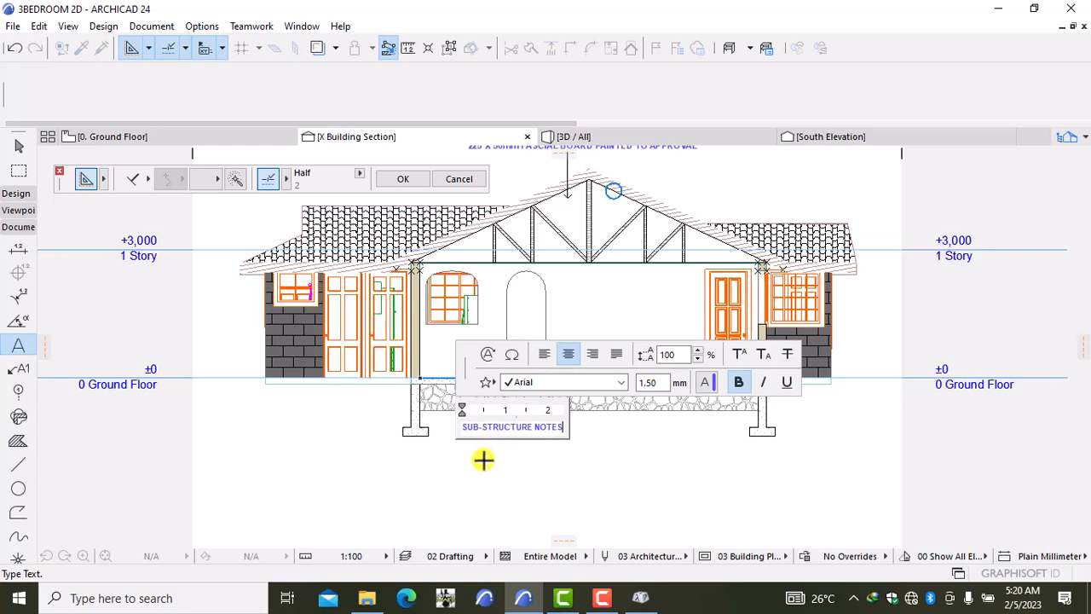
{"action": "key", "text": "Return"}
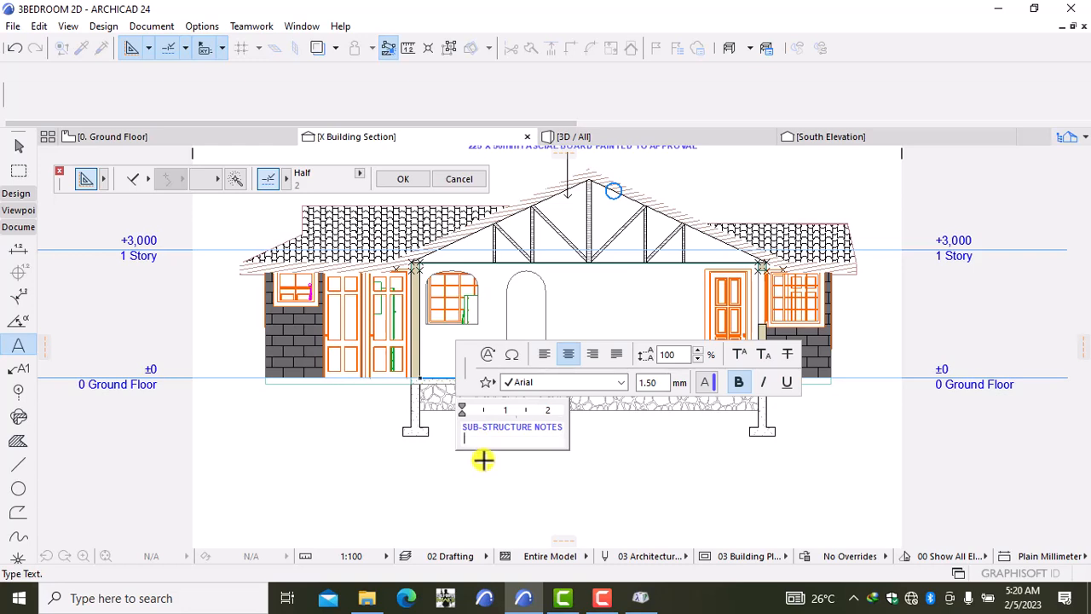
Step: Place the SUB-STRUCTURE NOTES text block, zoom closer, and select it
{"action": "left_click", "coordinate": [600, 432]}
{"action": "scroll", "coordinate": [509, 445], "scroll_direction": "up", "scroll_amount": 4}
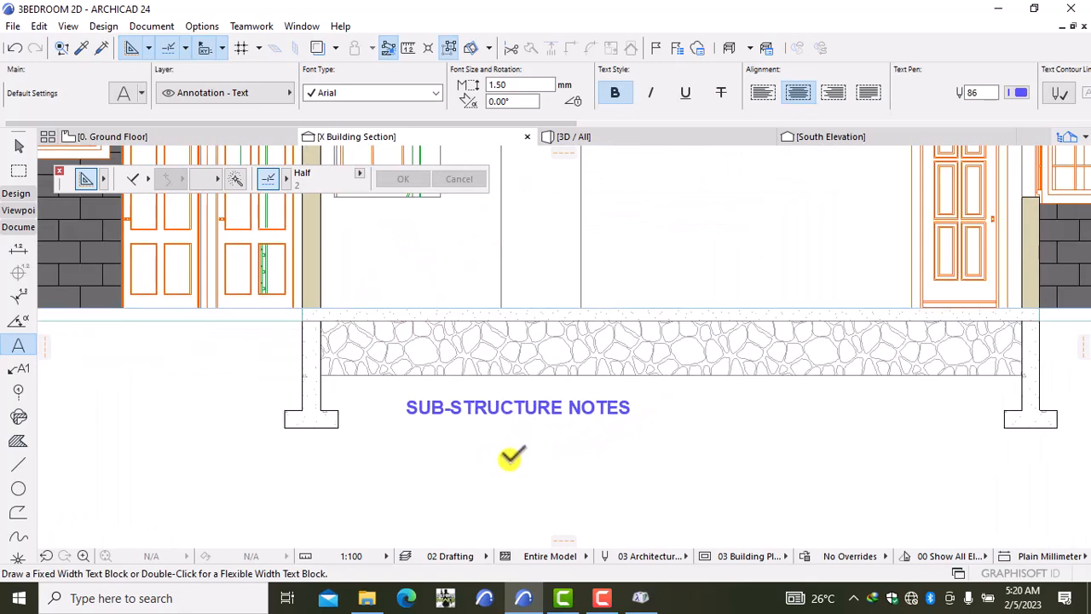
{"action": "scroll", "coordinate": [510, 459], "scroll_direction": "up", "scroll_amount": 1}
{"action": "middle_click_drag", "start_coordinate": [510, 460], "coordinate": [532, 420]}
{"action": "key", "text": "Escape"}
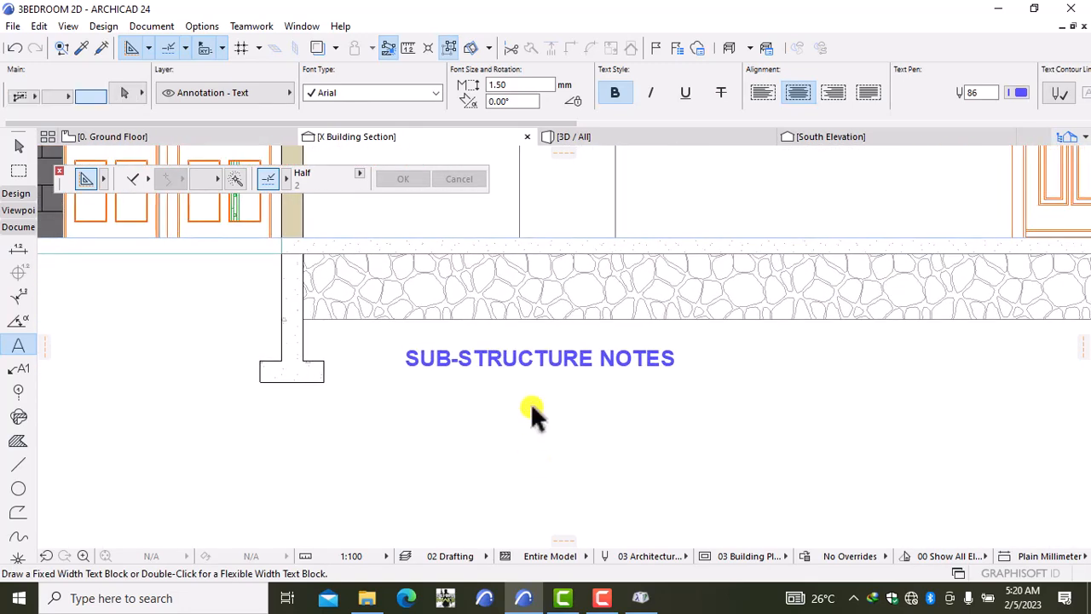
{"action": "left_click", "coordinate": [559, 369]}
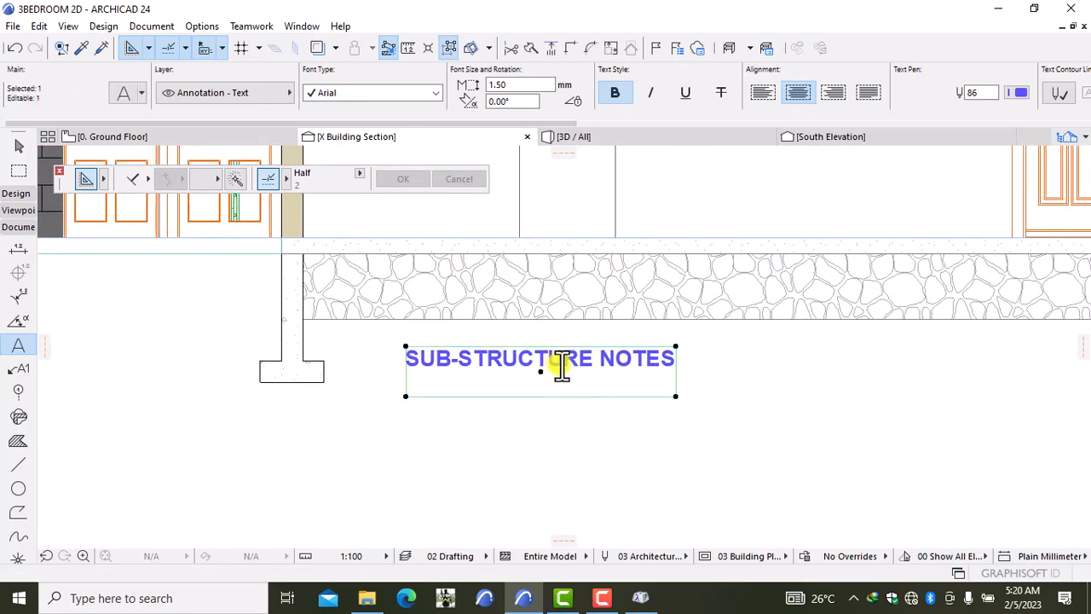
Step: Underline the whole SUB-STRUCTURE NOTES heading and put the cursor on the empty second line
{"action": "double_click", "coordinate": [664, 361]}
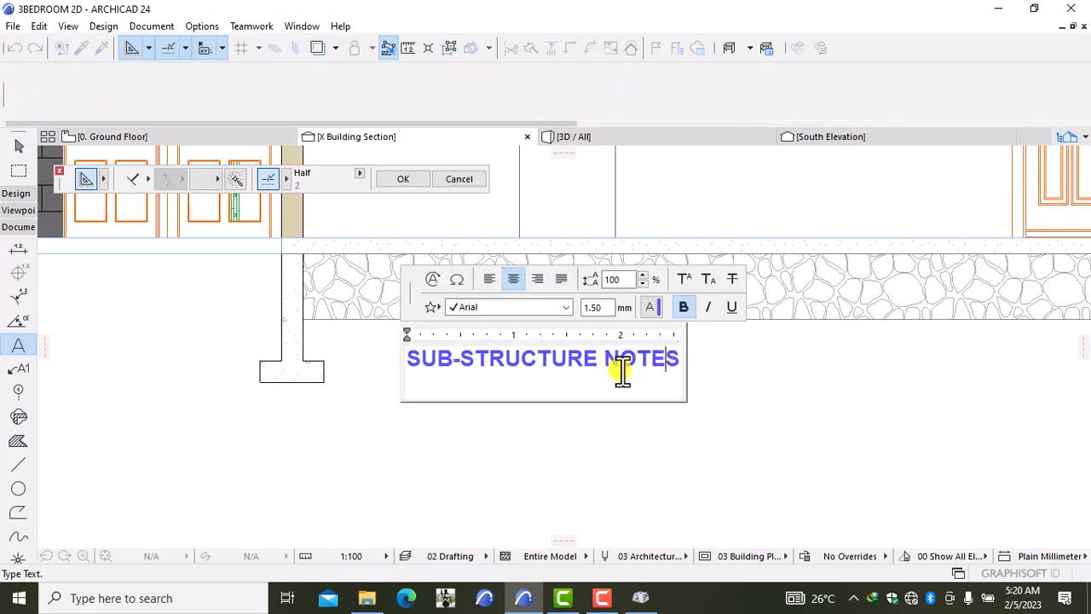
{"action": "left_click_drag", "start_coordinate": [681, 363], "coordinate": [402, 367]}
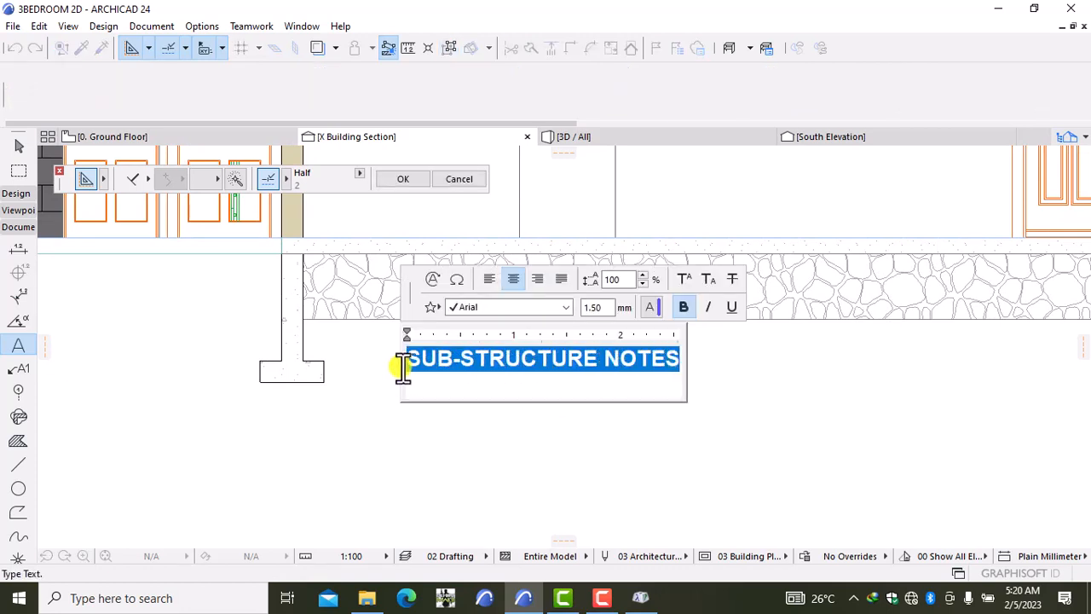
{"action": "left_click", "coordinate": [726, 305]}
{"action": "left_click", "coordinate": [669, 383]}
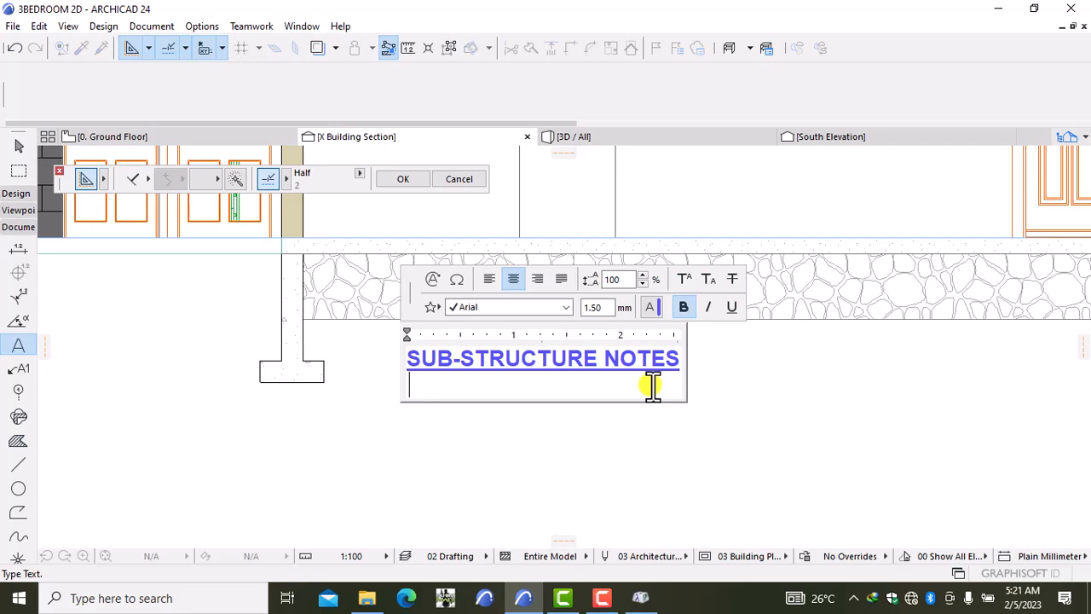
Step: Type 'well compacted approved hardcore' under the heading, then break to a new line
{"action": "type", "text": "well compa"}
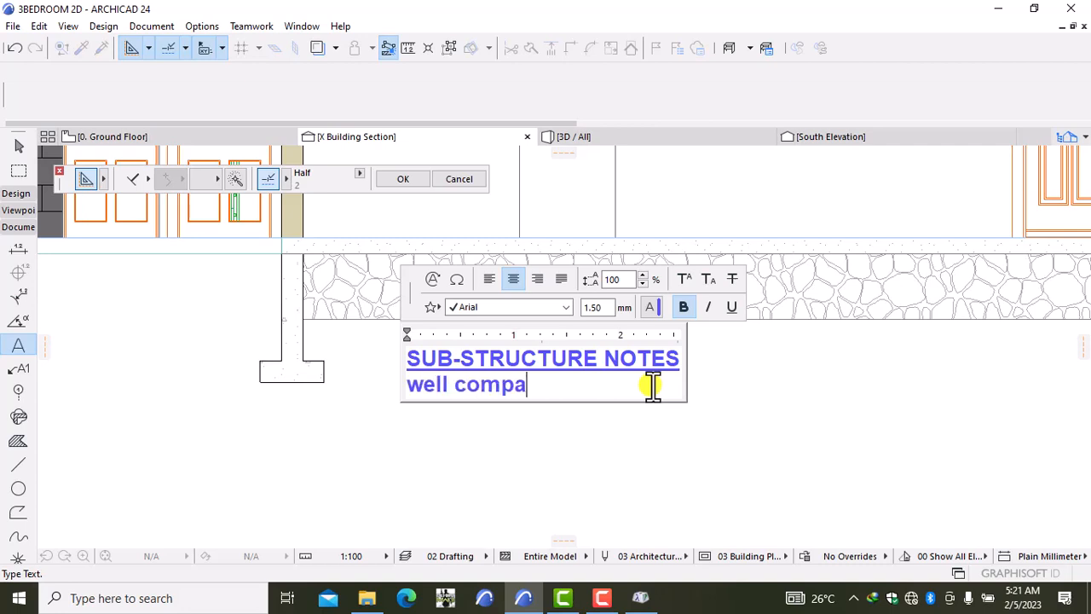
{"action": "type", "text": "cted app"}
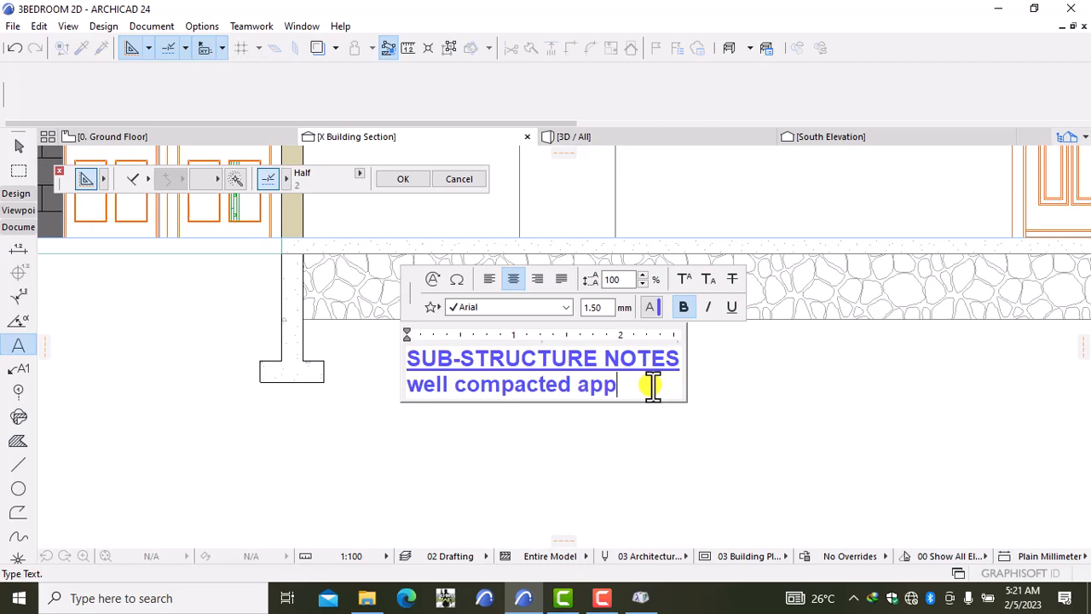
{"action": "type", "text": "rove d"}
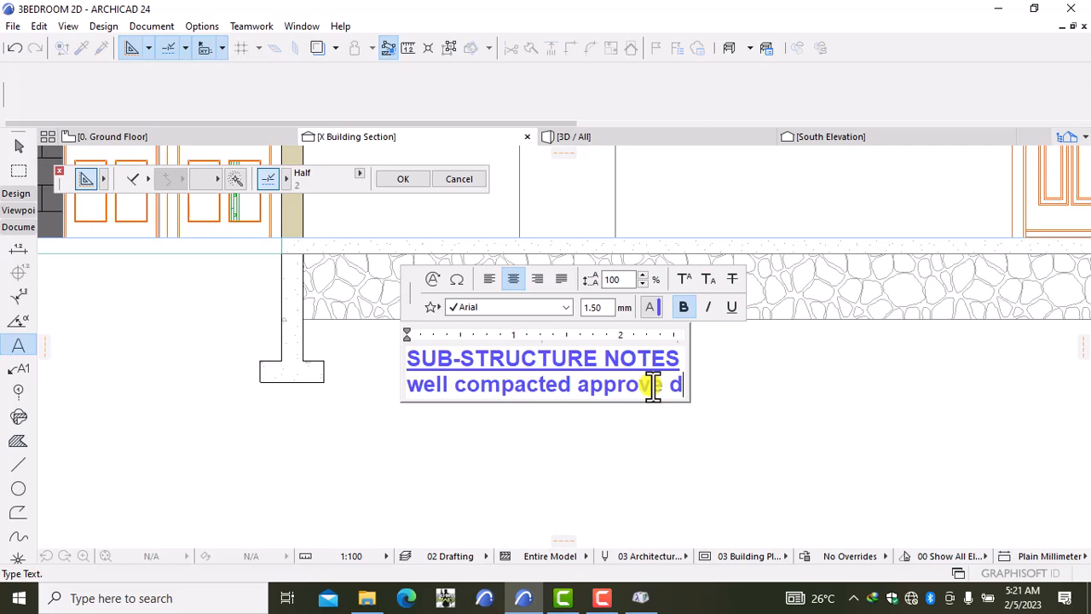
{"action": "key", "text": "BackSpace"}
{"action": "key", "text": "BackSpace"}
{"action": "type", "text": "d hard"}
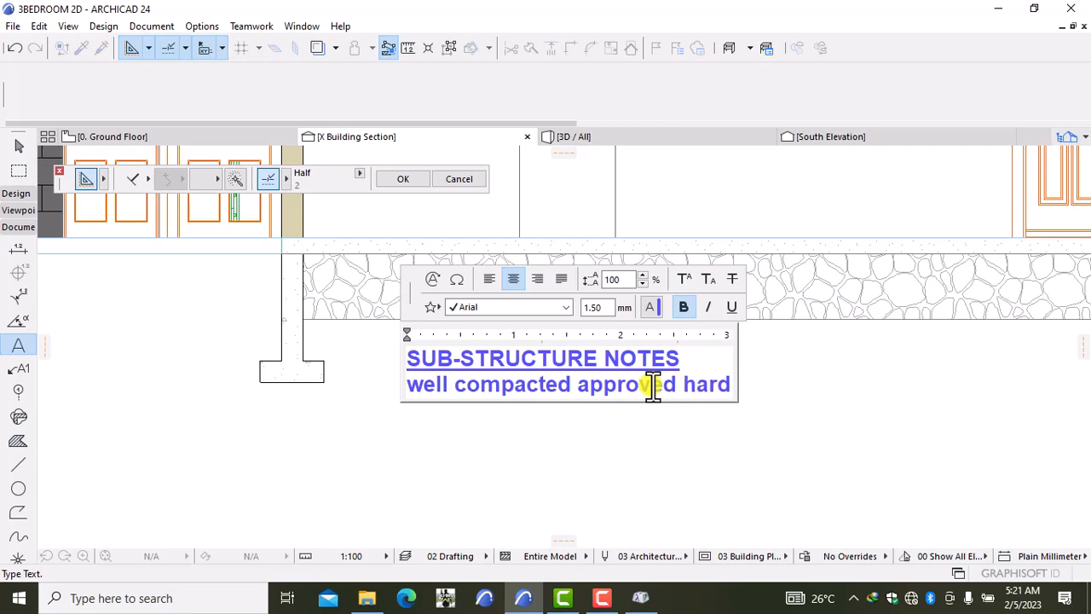
{"action": "type", "text": "core"}
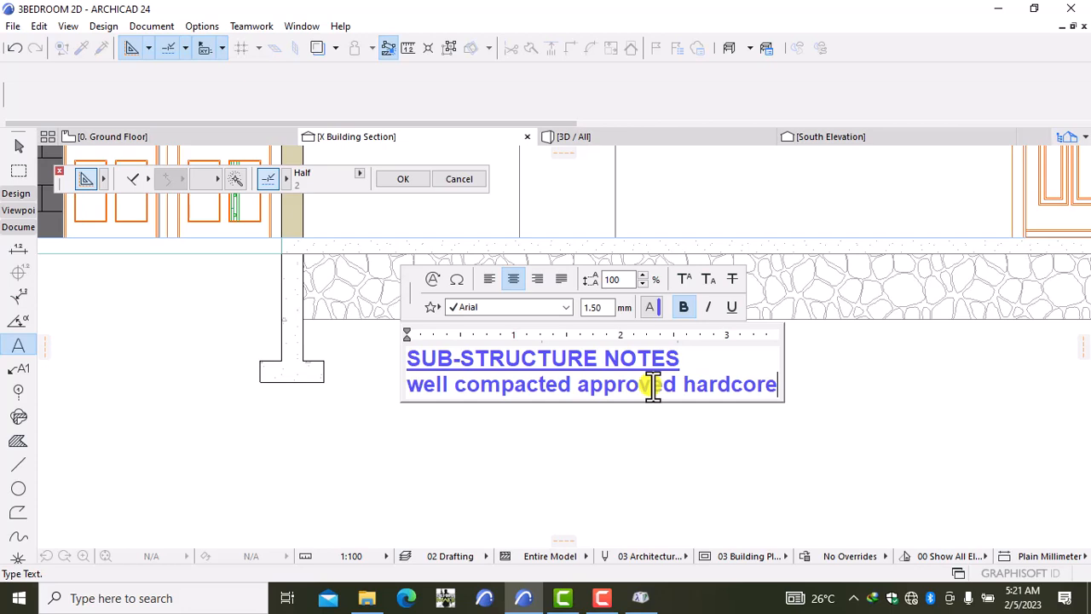
{"action": "key", "text": "Return"}
Step: Add 'levelised to standard in two layers 100mm each' and start another line
{"action": "type", "text": "le"}
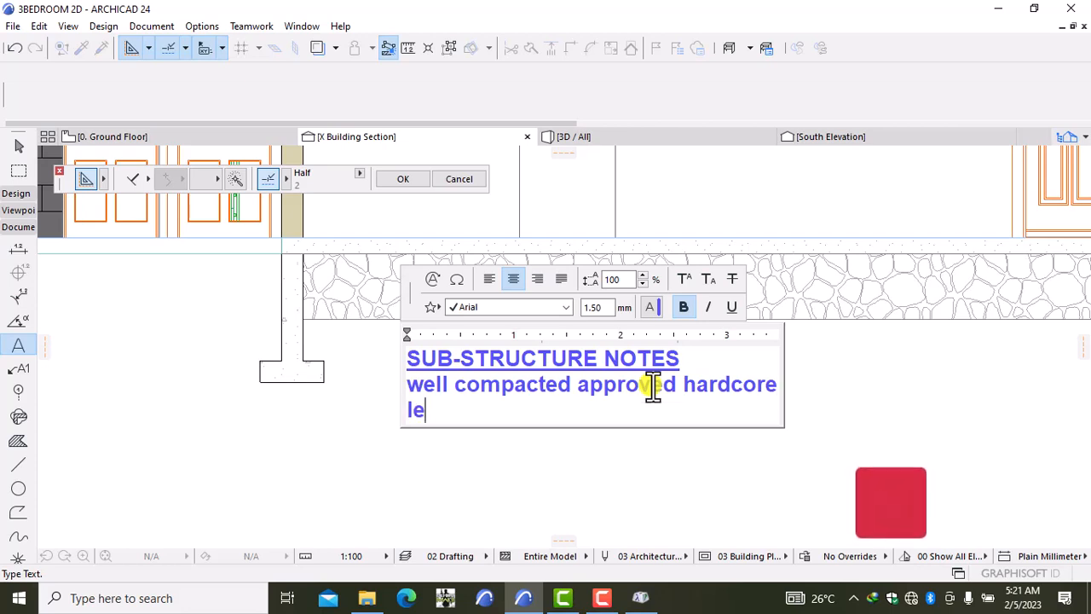
{"action": "type", "text": "vel"}
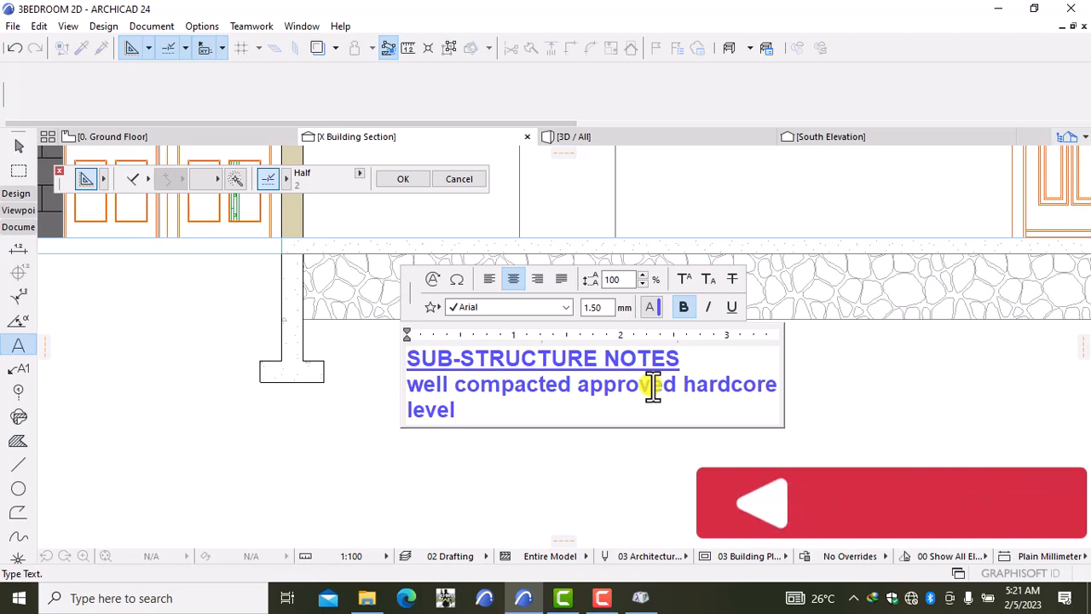
{"action": "type", "text": "ised"}
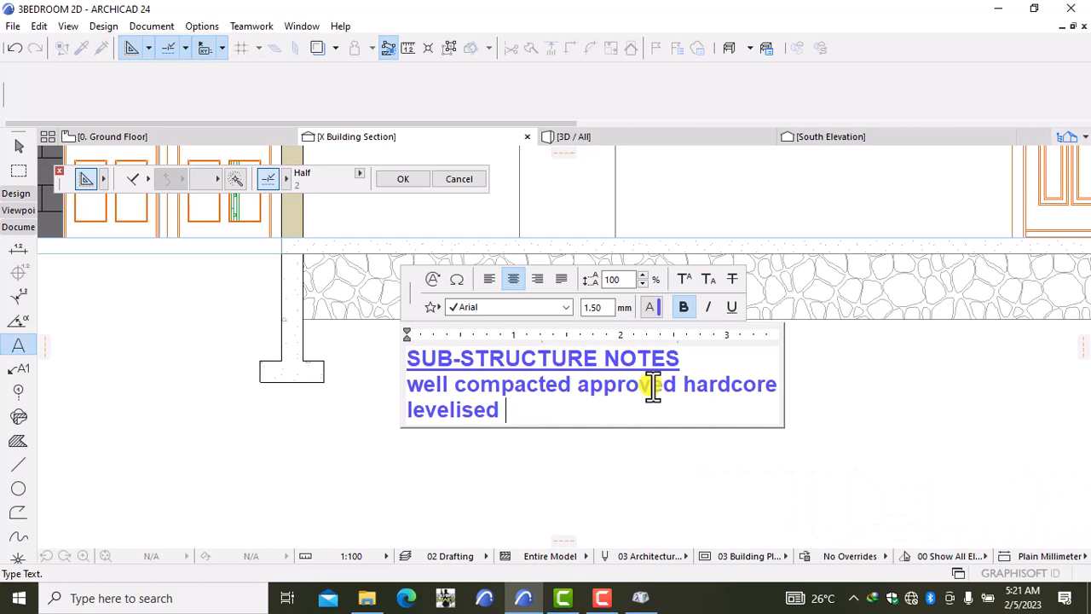
{"action": "type", "text": " to sta"}
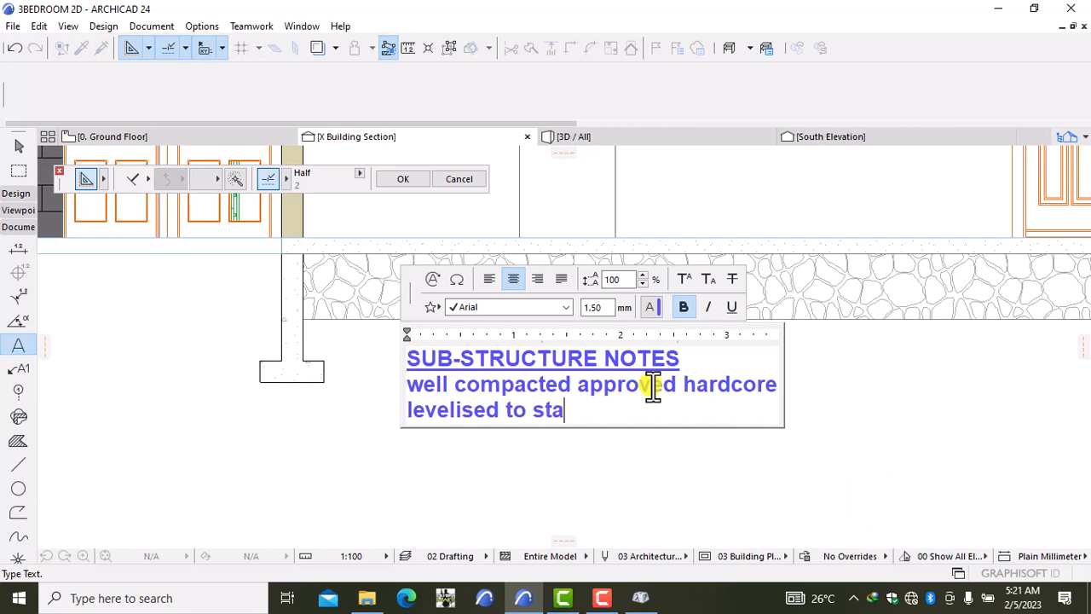
{"action": "type", "text": "ndard "}
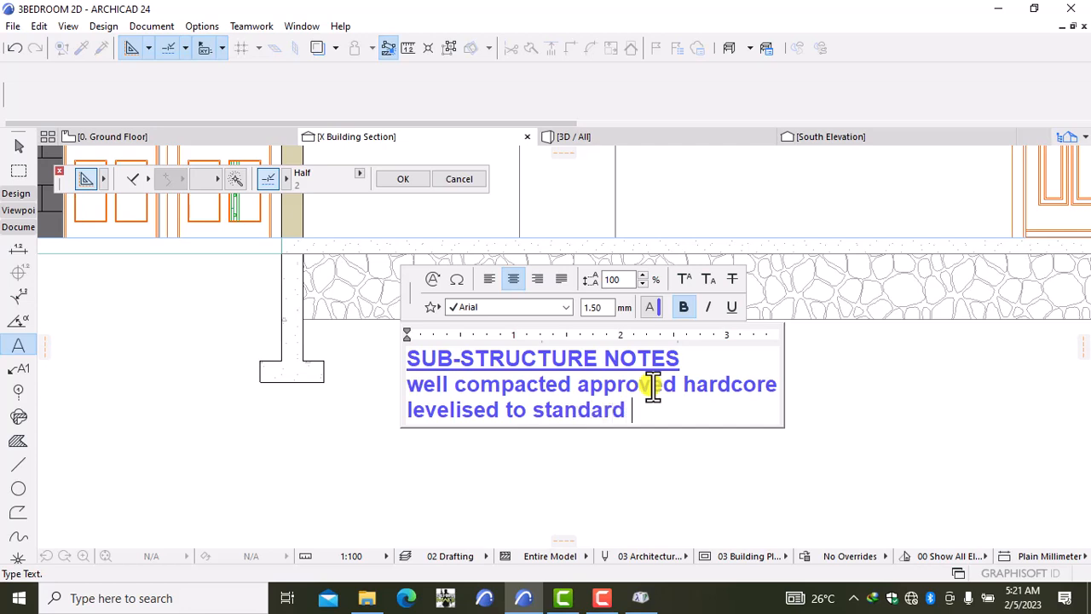
{"action": "type", "text": "in"}
{"action": "type", "text": "two layer"}
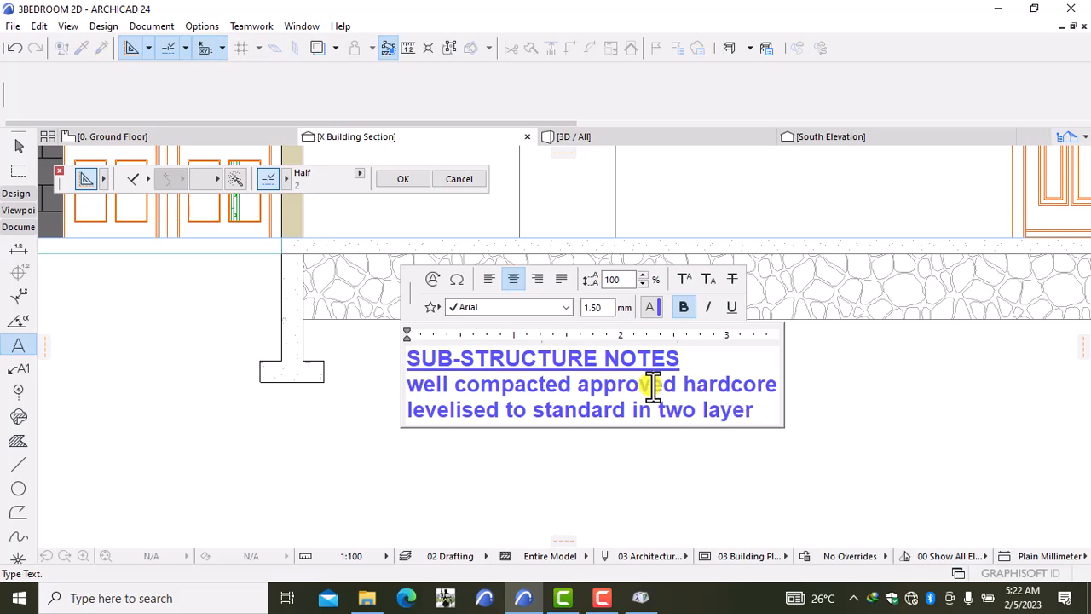
{"action": "key", "text": "BackSpace"}
{"action": "type", "text": "s 100"}
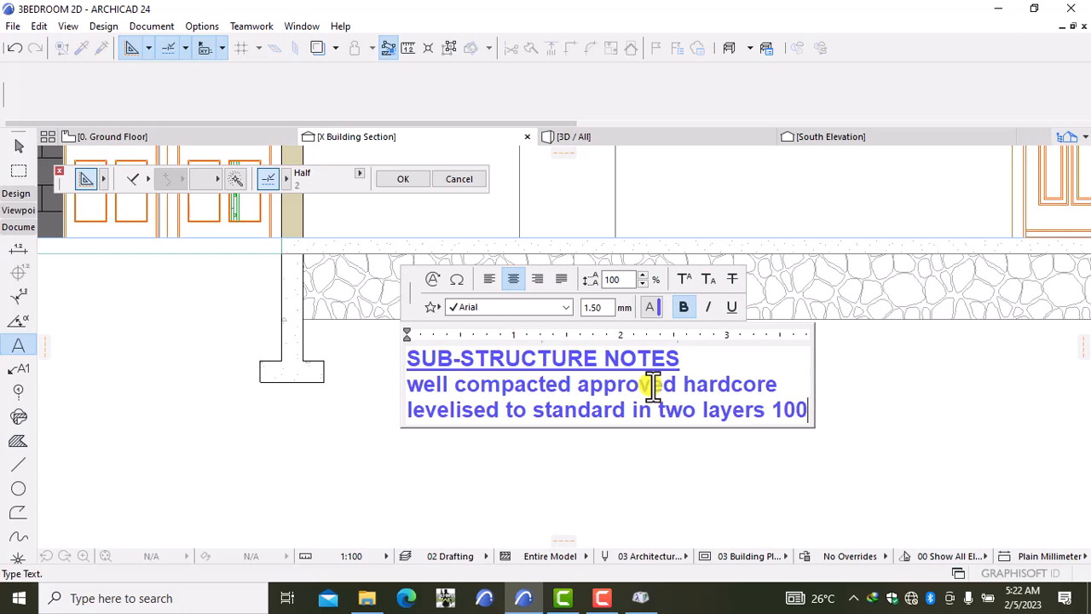
{"action": "type", "text": "mm each"}
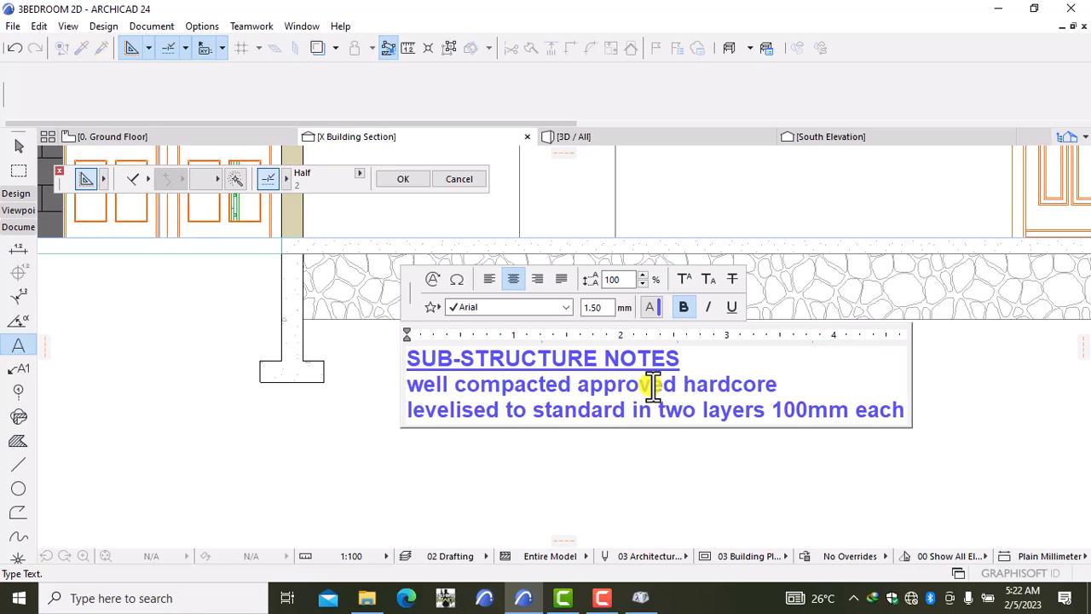
{"action": "key", "text": "Return"}
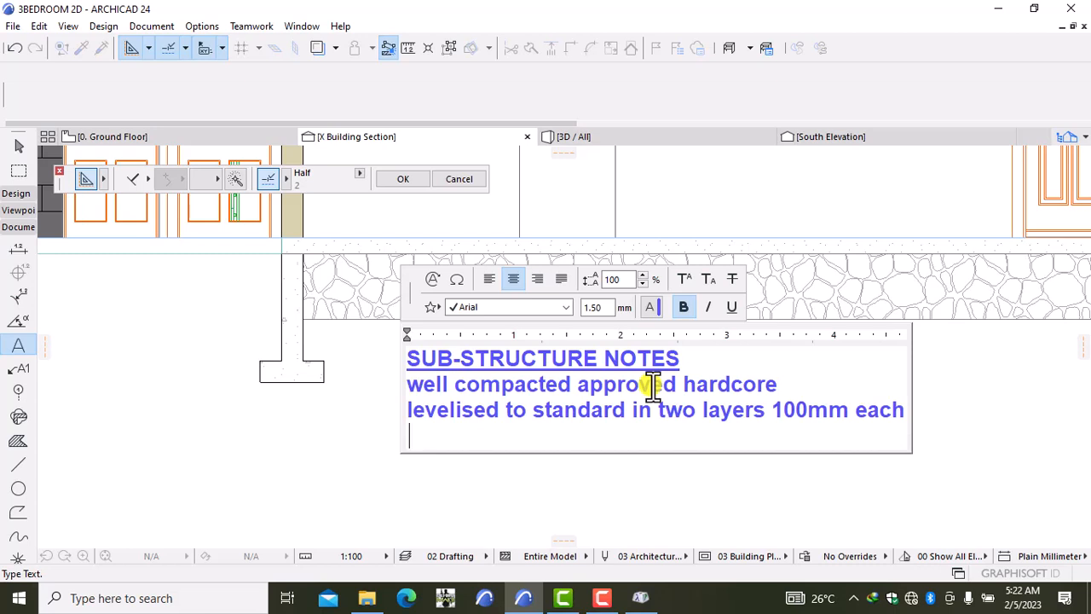
Step: Type '500g/100mm polythene damp proof membrane' and start a new line below it
{"action": "type", "text": "500g/1"}
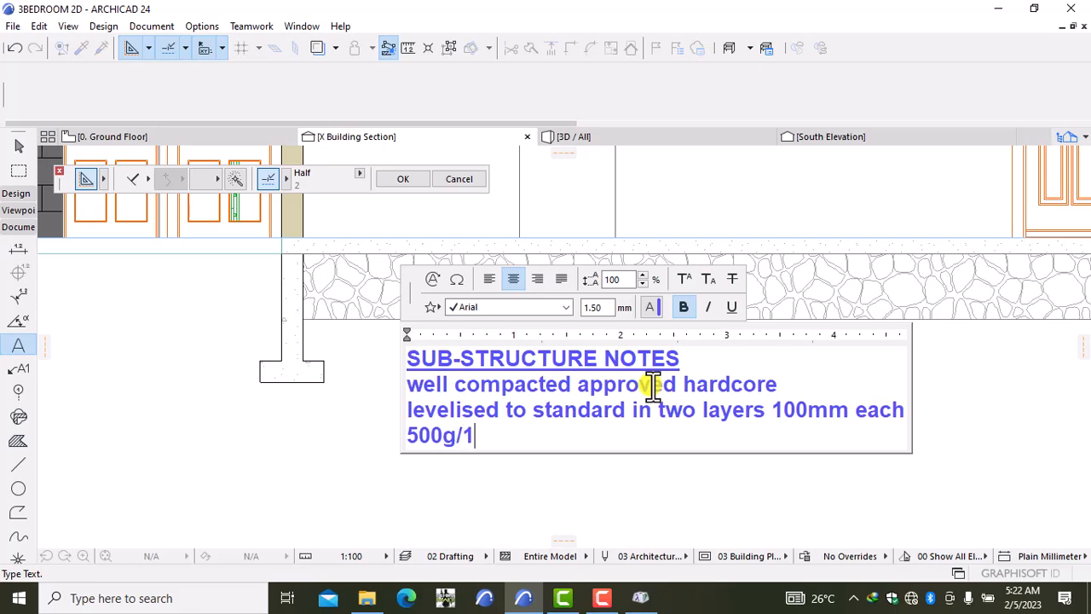
{"action": "type", "text": "00"}
{"action": "type", "text": "mm"}
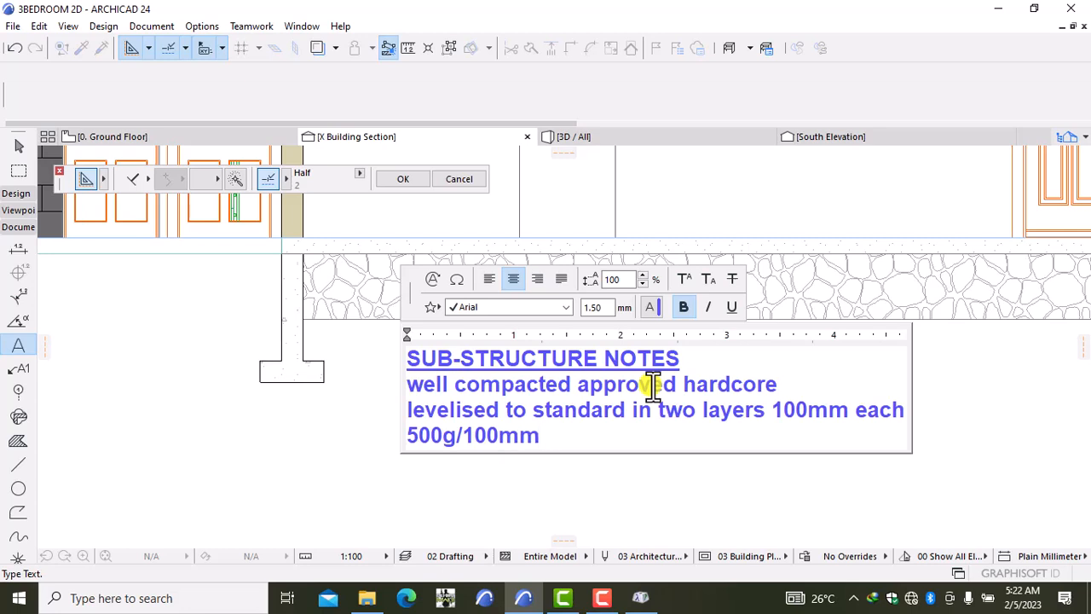
{"action": "type", "text": " polythene "}
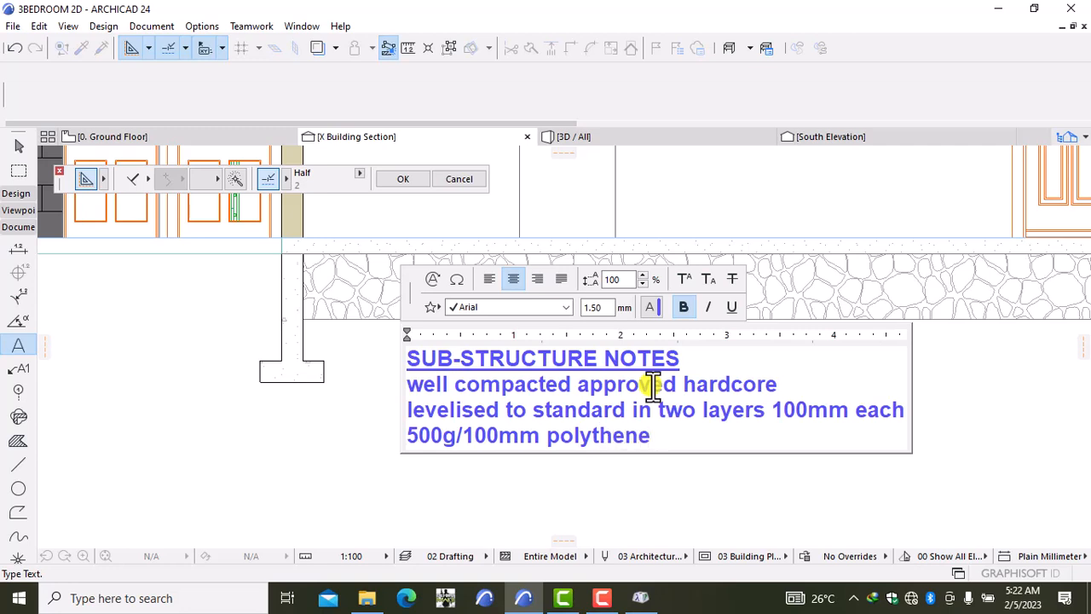
{"action": "type", "text": "damp proo"}
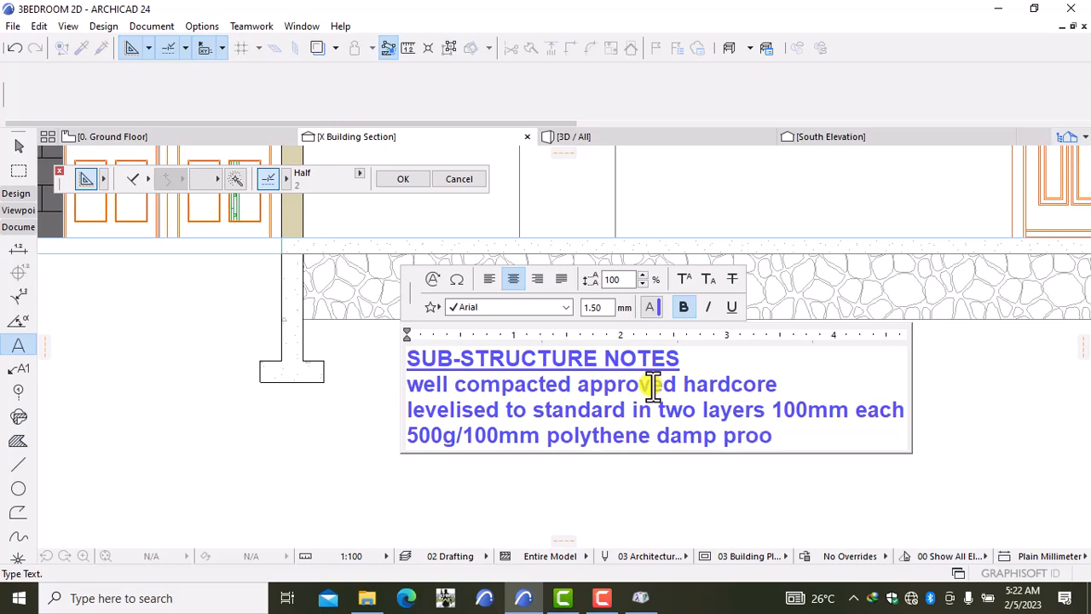
{"action": "type", "text": "f membrane"}
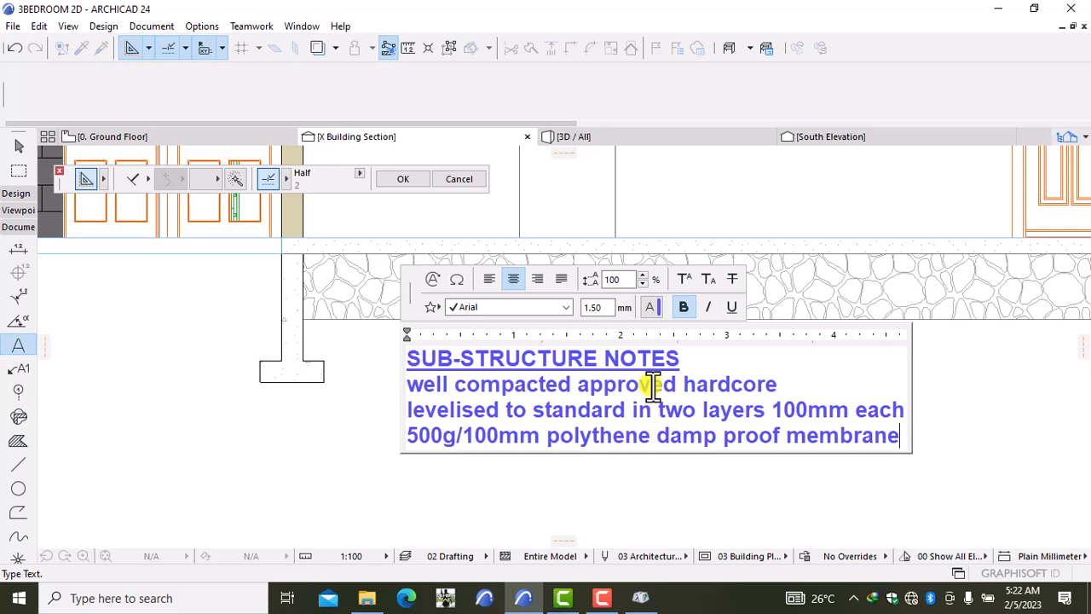
{"action": "key", "text": "Return"}
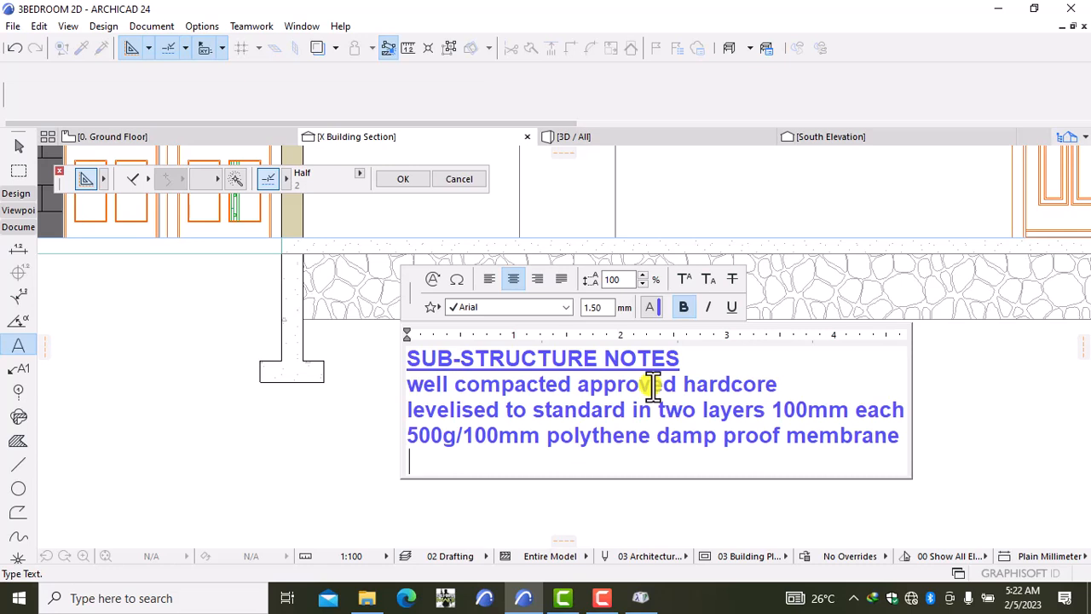
Step: Type 'approved termidor or other termite control chemical to the backfill', then begin the next line with 'Brc'
{"action": "type", "text": "approved"}
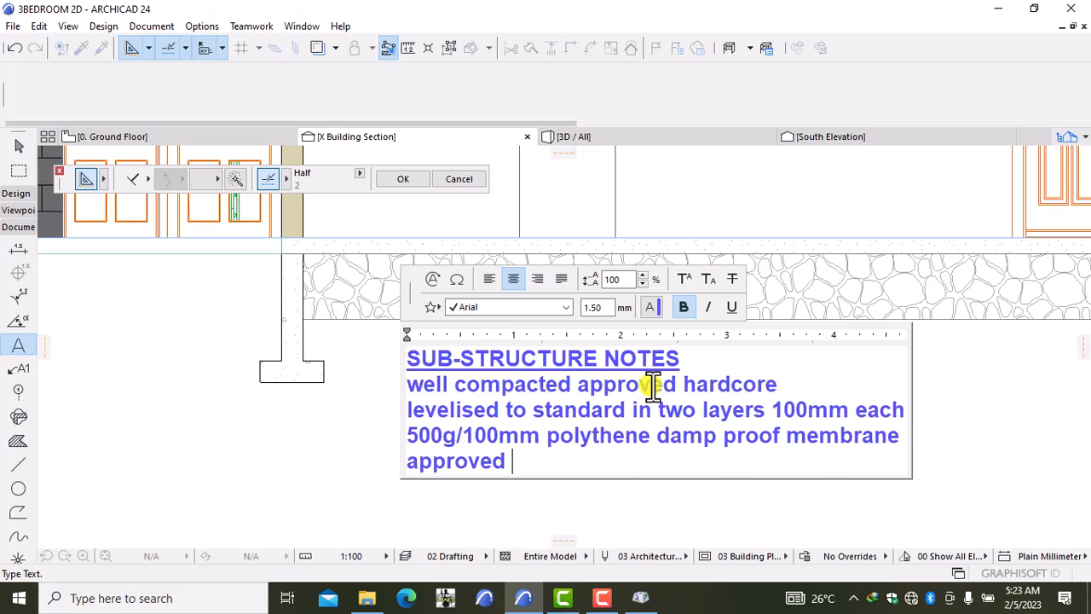
{"action": "type", "text": "termidor "}
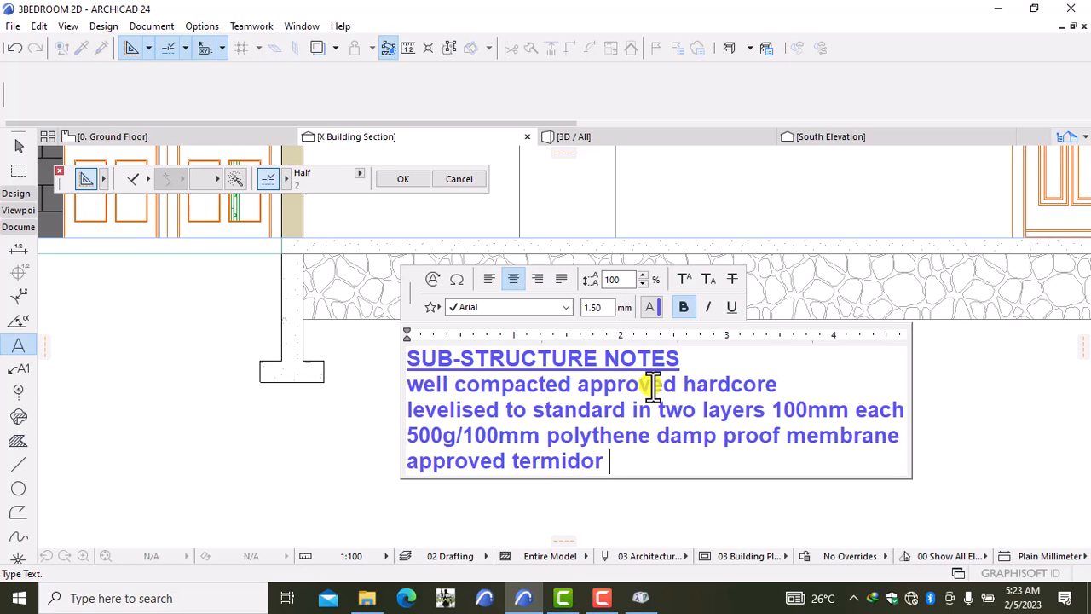
{"action": "type", "text": "or otg"}
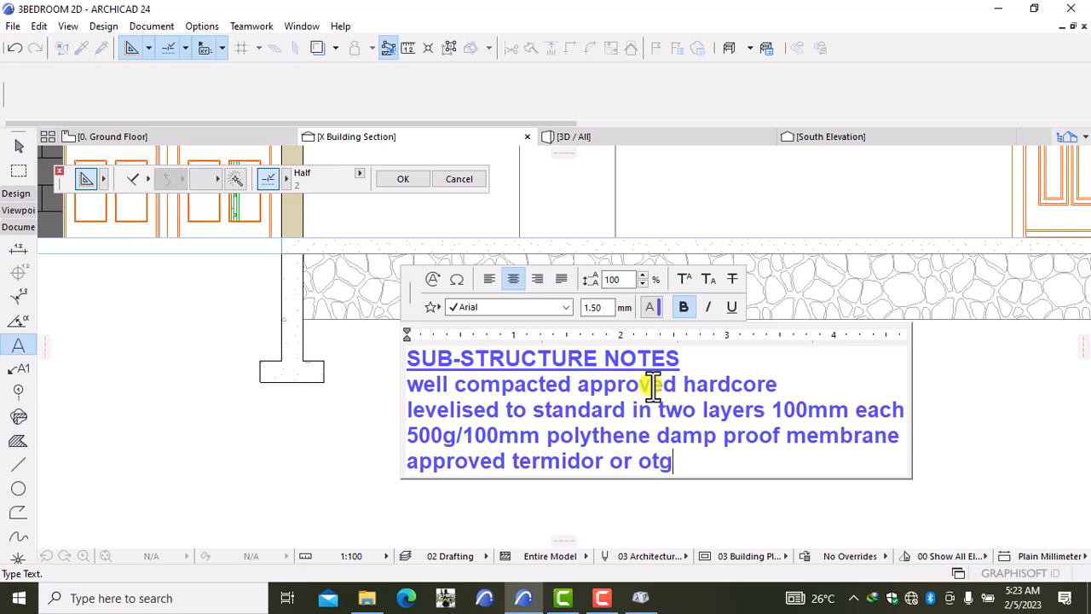
{"action": "key", "text": "BackSpace"}
{"action": "type", "text": "her termo"}
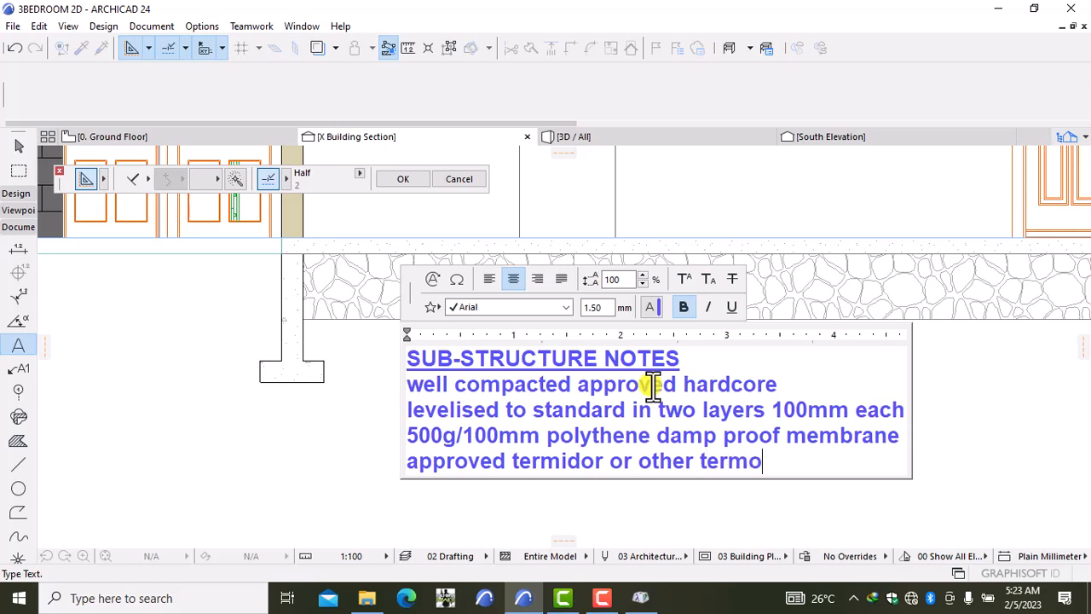
{"action": "key", "text": "BackSpace"}
{"action": "type", "text": "ite control"}
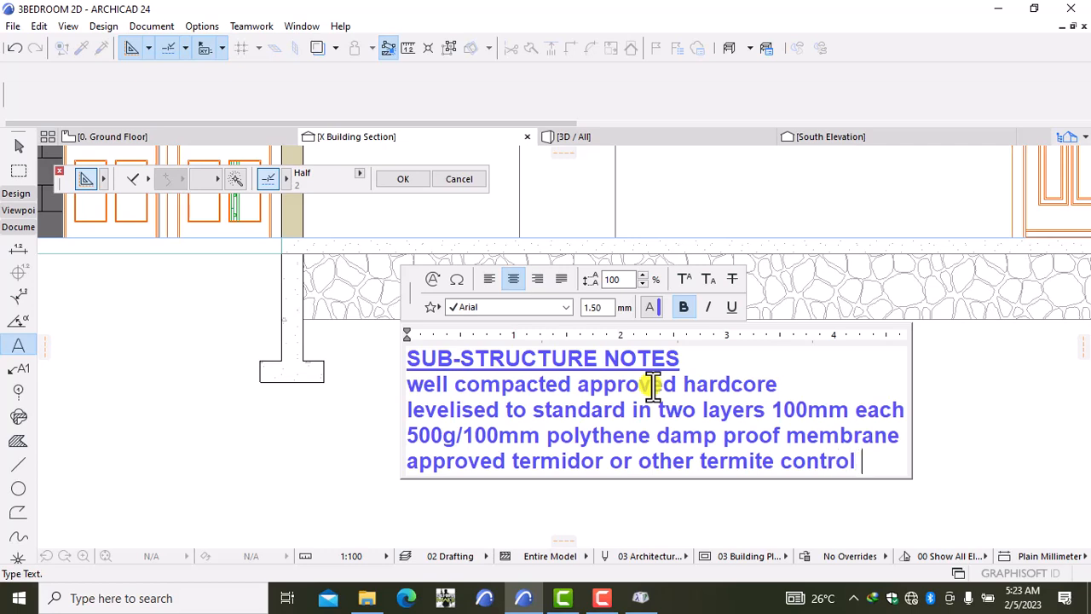
{"action": "type", "text": " chemic"}
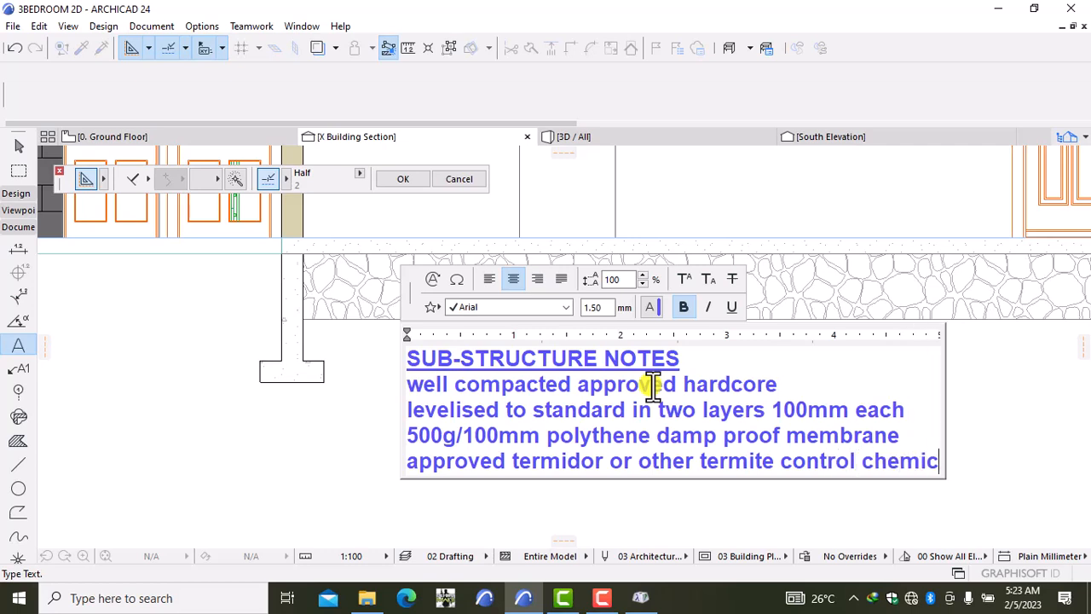
{"action": "type", "text": "al"}
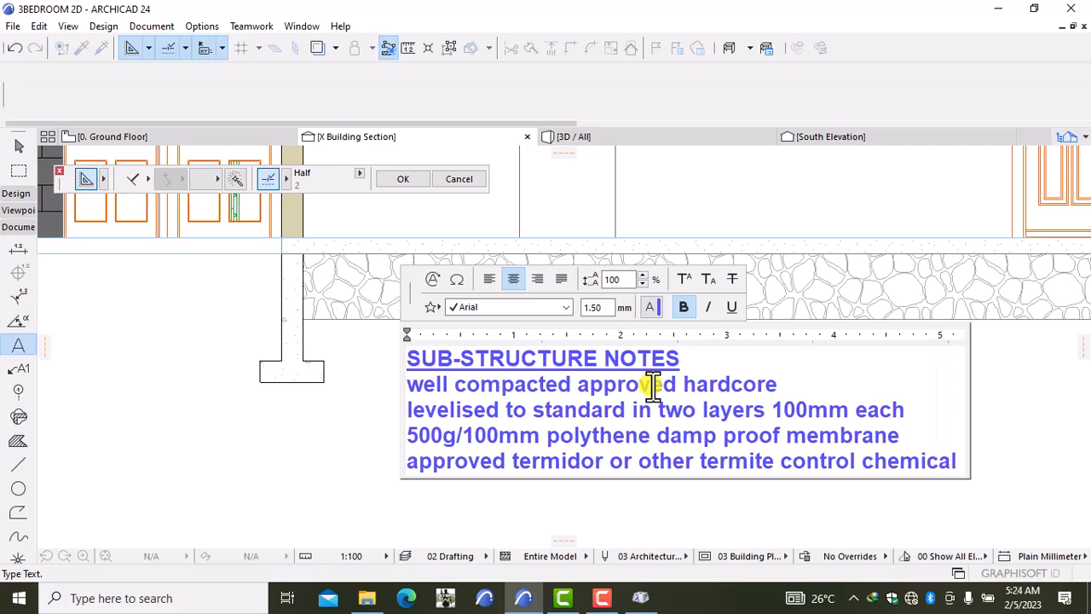
{"action": "type", "text": " to the "}
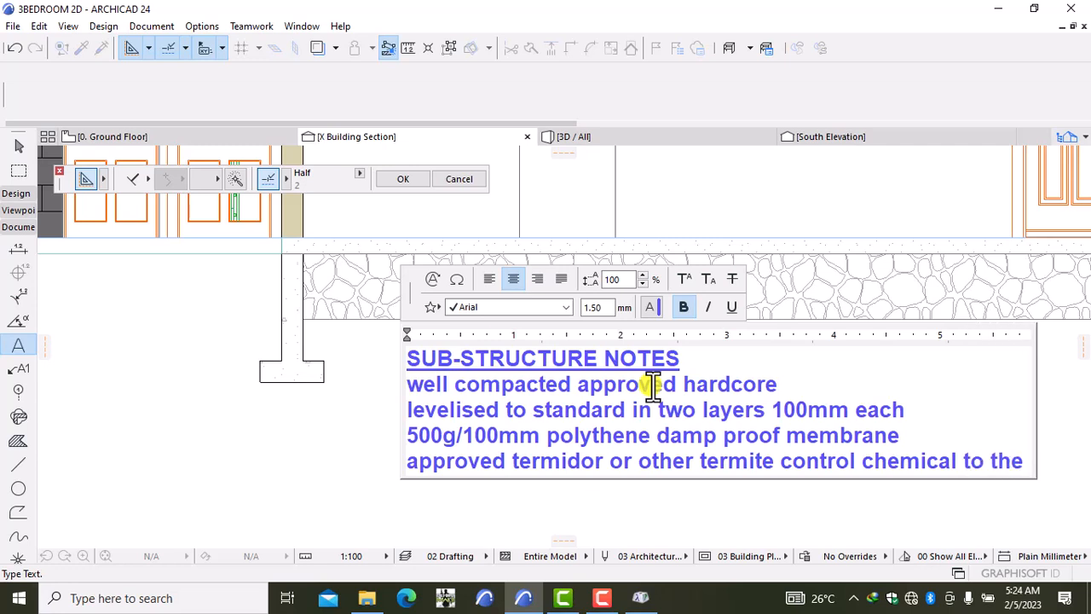
{"action": "type", "text": "back"}
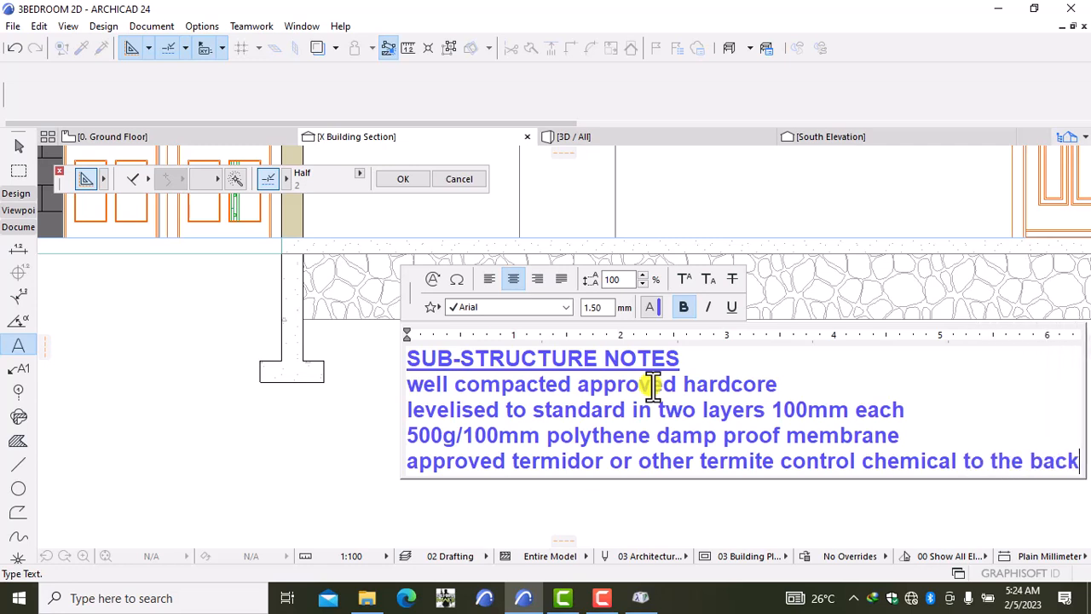
{"action": "type", "text": "fill"}
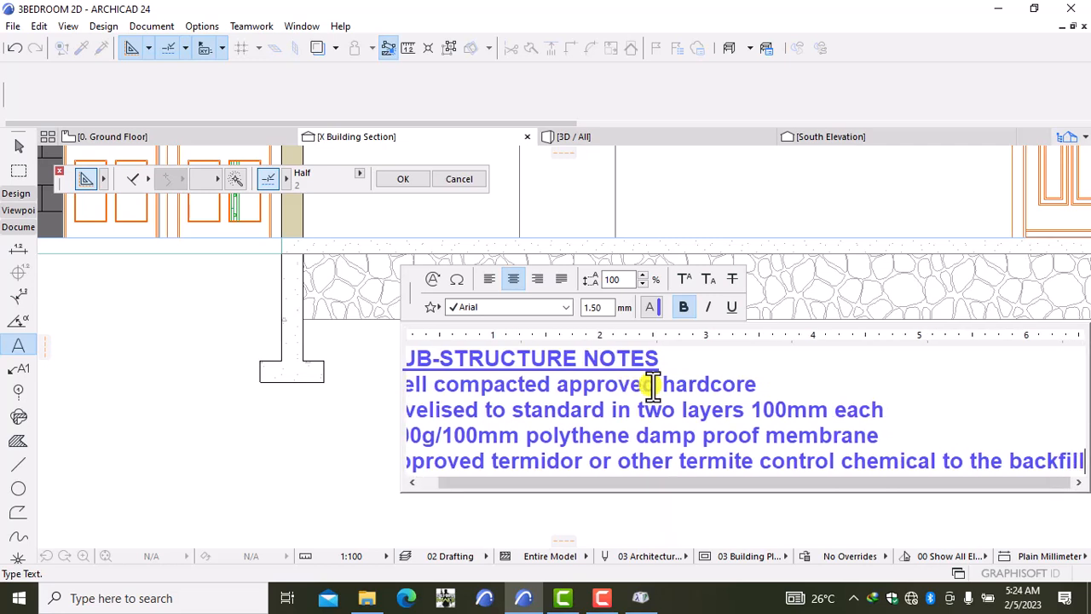
{"action": "key", "text": "Return"}
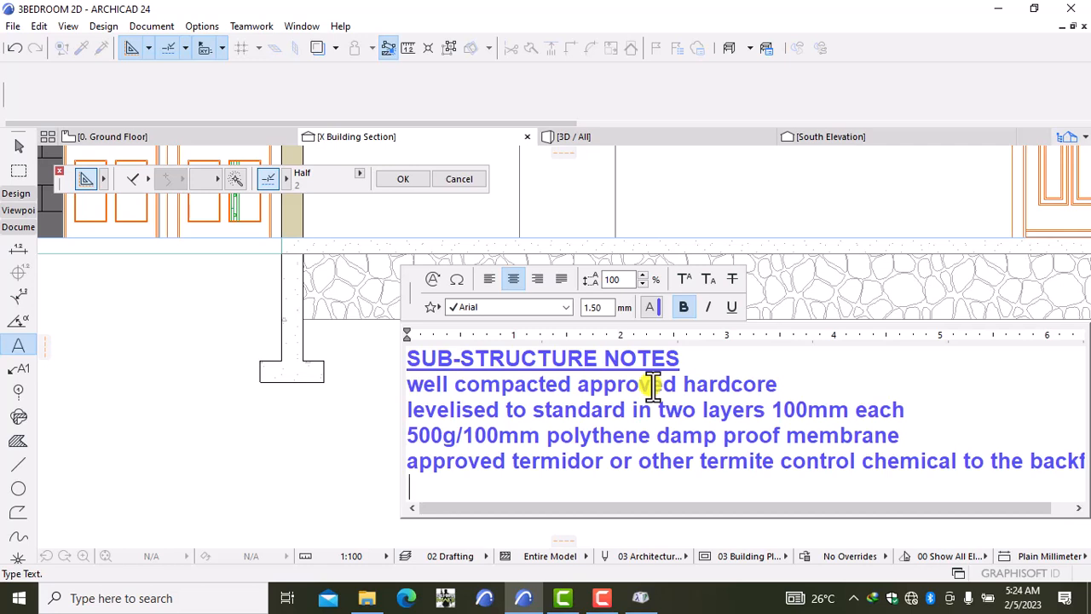
{"action": "type", "text": "Brc"}
Step: Correct the line to 'BRC mesh A142' and begin the next line with '50mm A'
{"action": "key", "text": "BackSpace"}
{"action": "key", "text": "BackSpace"}
{"action": "type", "text": "RC "}
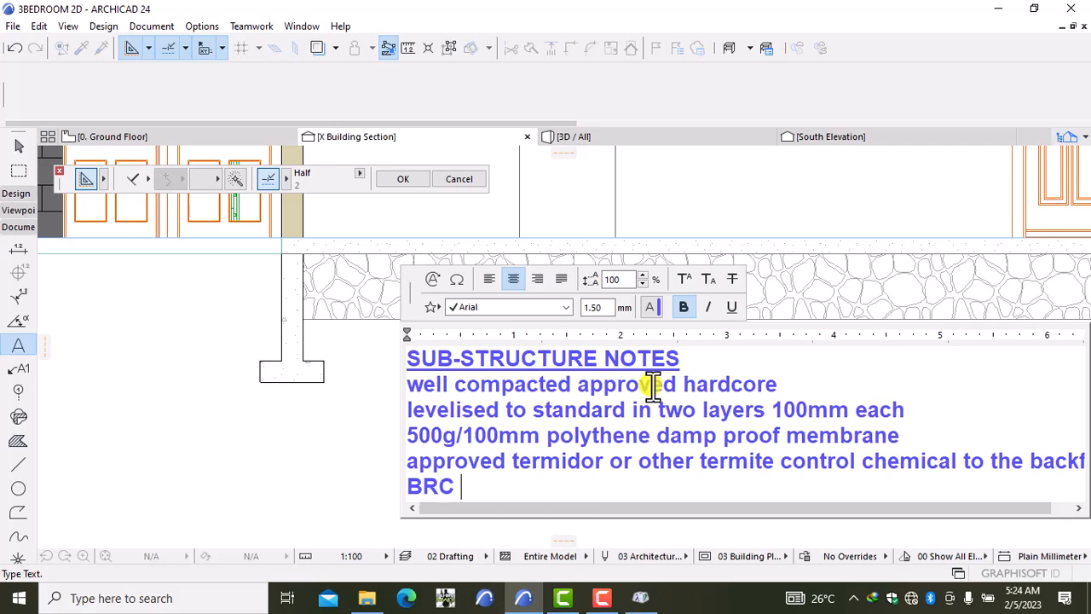
{"action": "type", "text": "mesh "}
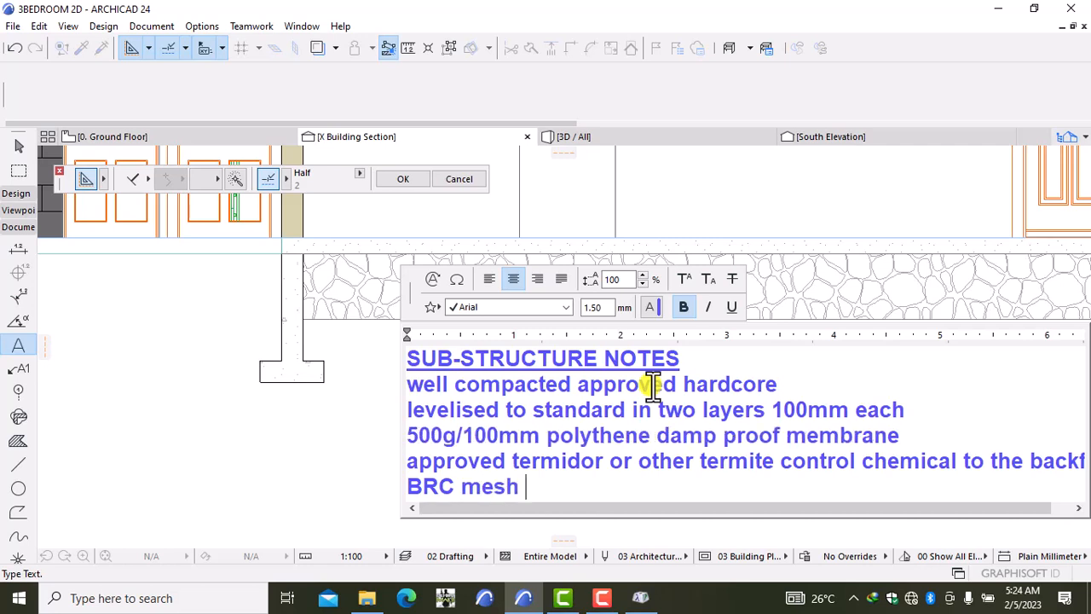
{"action": "type", "text": "A12"}
{"action": "key", "text": "BackSpace"}
{"action": "type", "text": "42"}
{"action": "key", "text": "Return"}
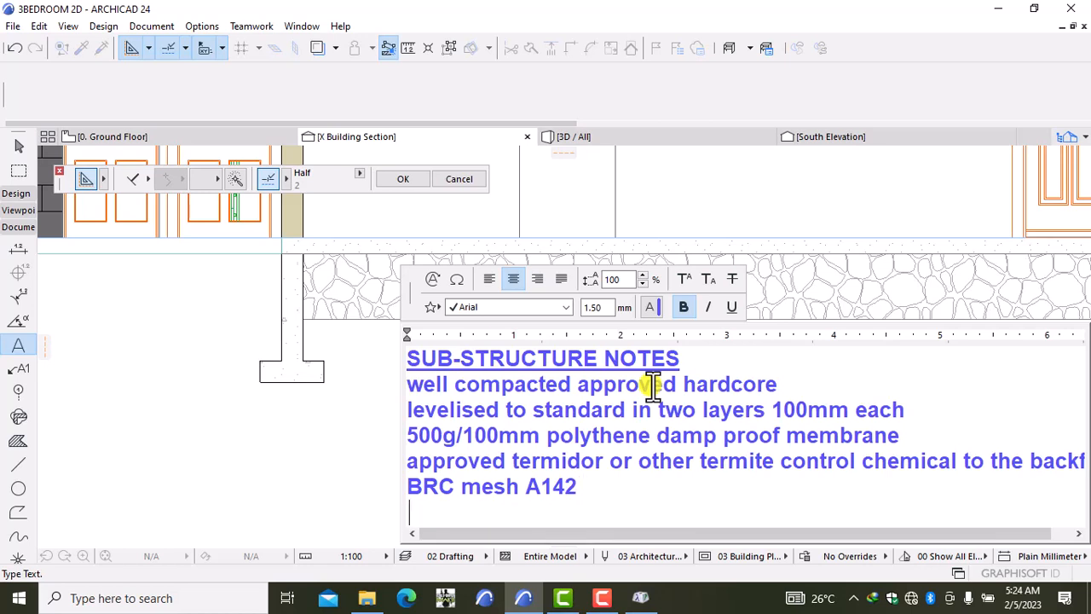
{"action": "type", "text": "50mm "}
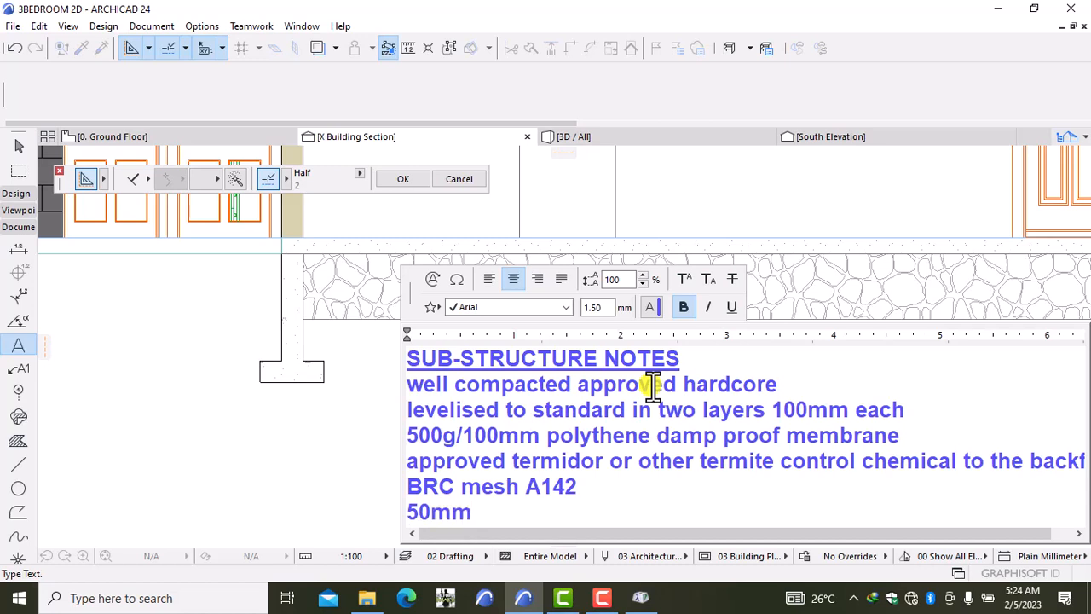
{"action": "type", "text": "Approv"}
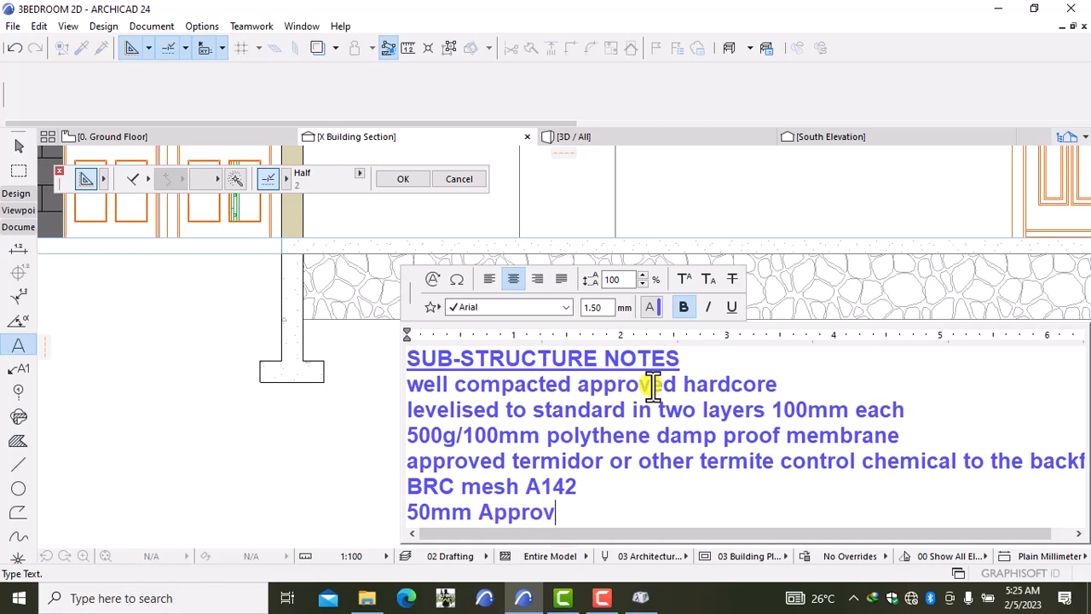
Step: Complete the last line as '50mm Approved fine material to hardcore surface to receive concrete'
{"action": "type", "text": "ed fine "}
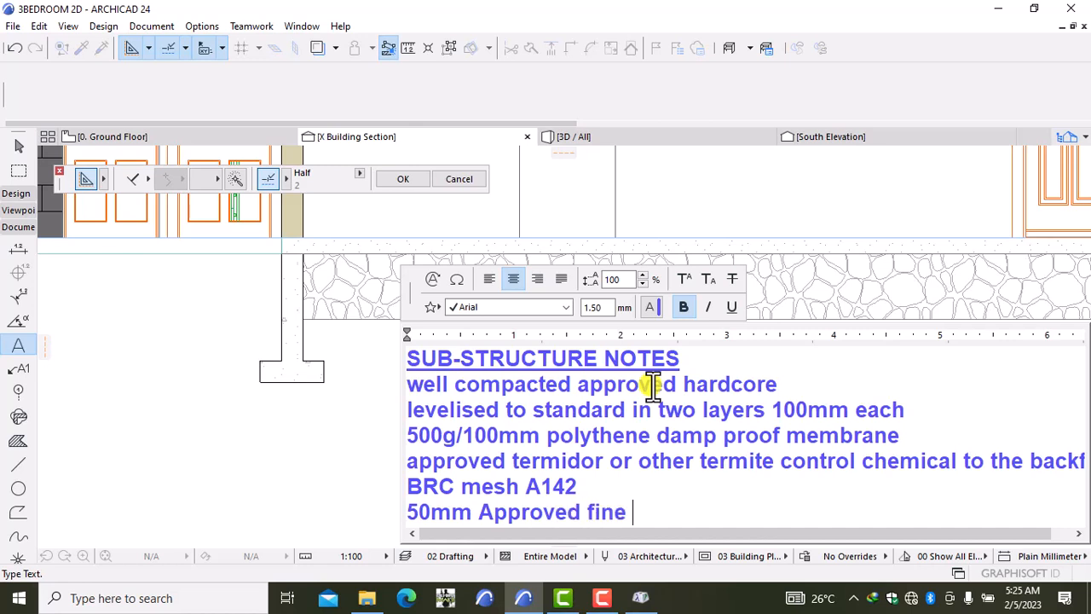
{"action": "type", "text": "mste"}
{"action": "key", "text": "BackSpace"}
{"action": "key", "text": "BackSpace"}
{"action": "key", "text": "BackSpace"}
{"action": "type", "text": "aterial "}
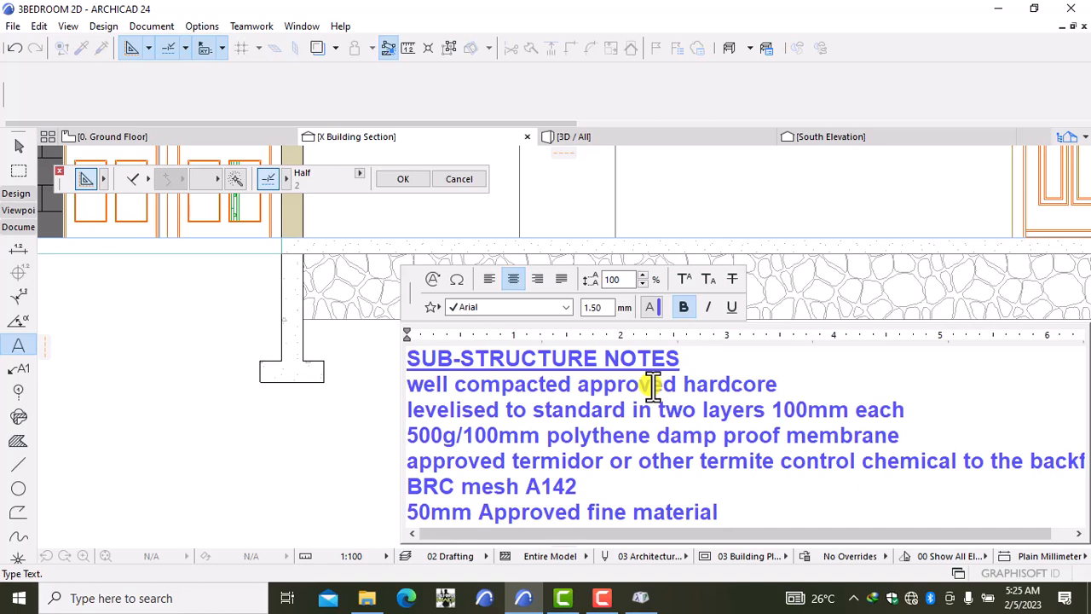
{"action": "type", "text": "to hardcore"}
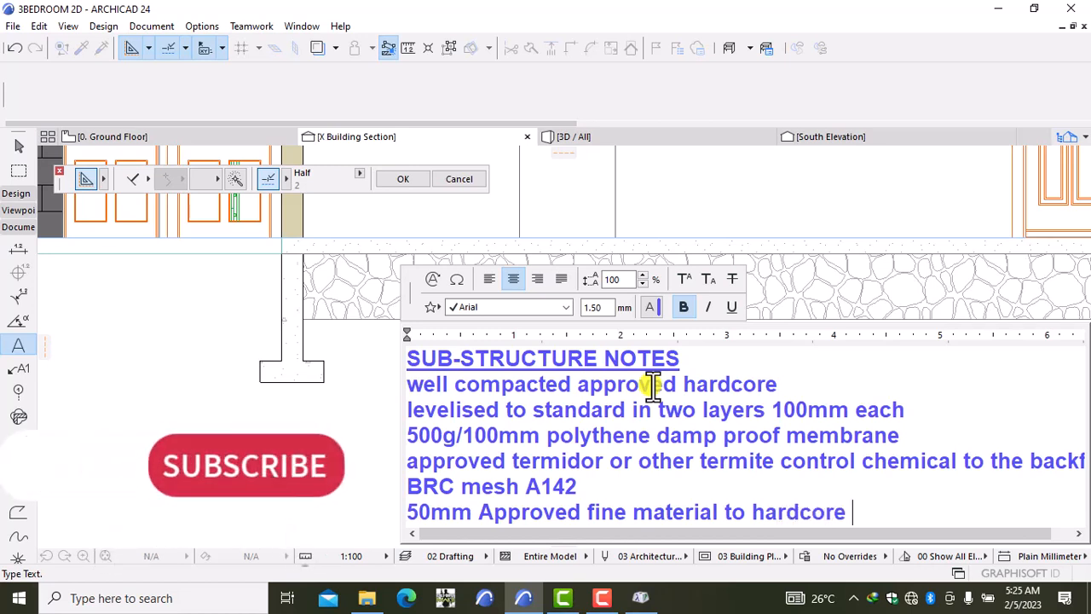
{"action": "type", "text": "surc"}
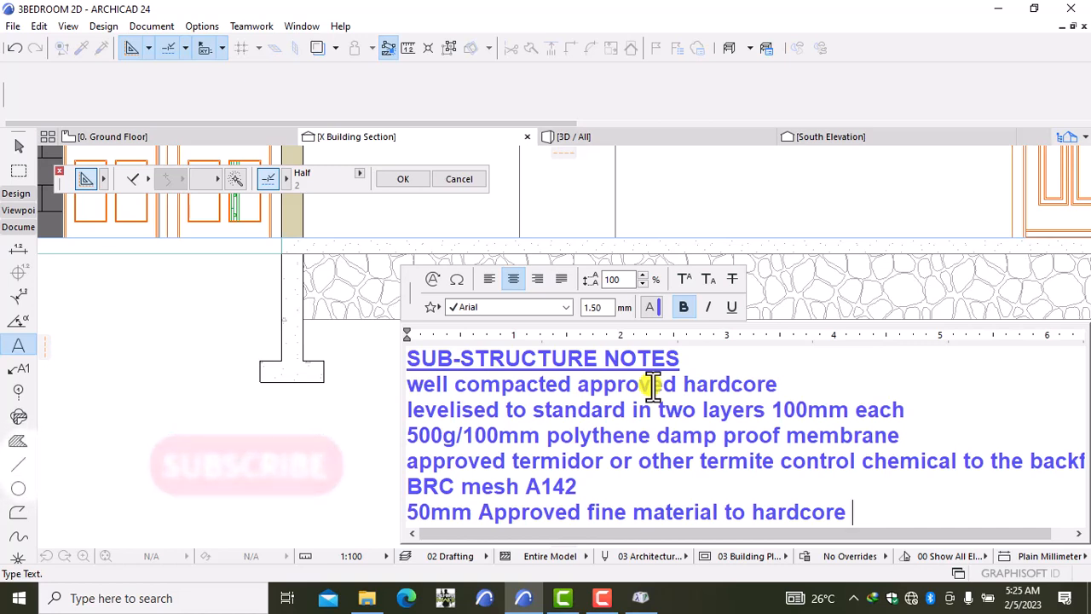
{"action": "type", "text": "a"}
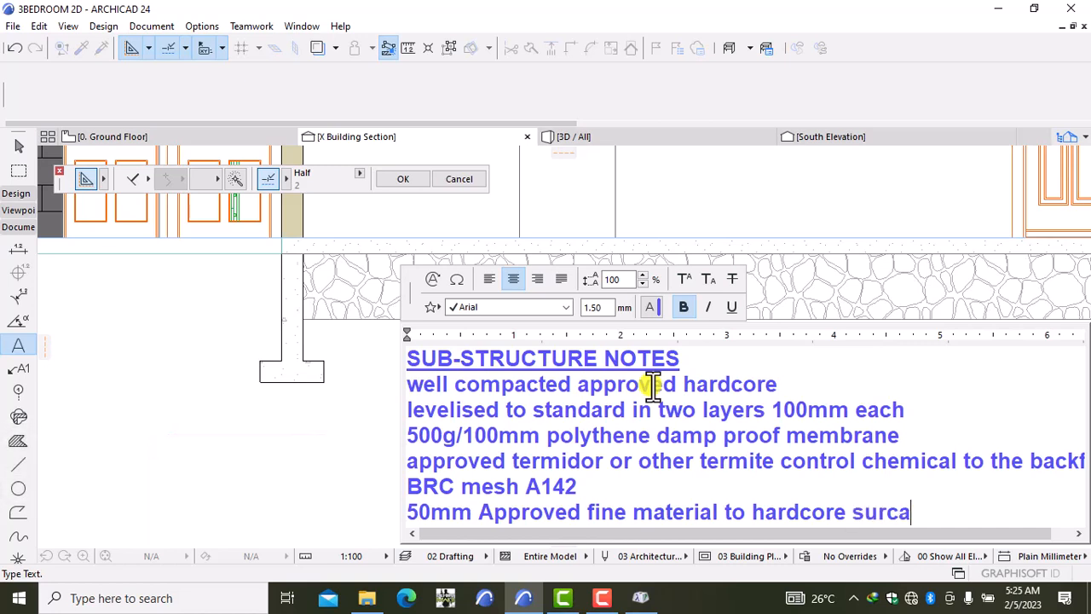
{"action": "key", "text": "BackSpace"}
{"action": "key", "text": "BackSpace"}
{"action": "type", "text": "face to re"}
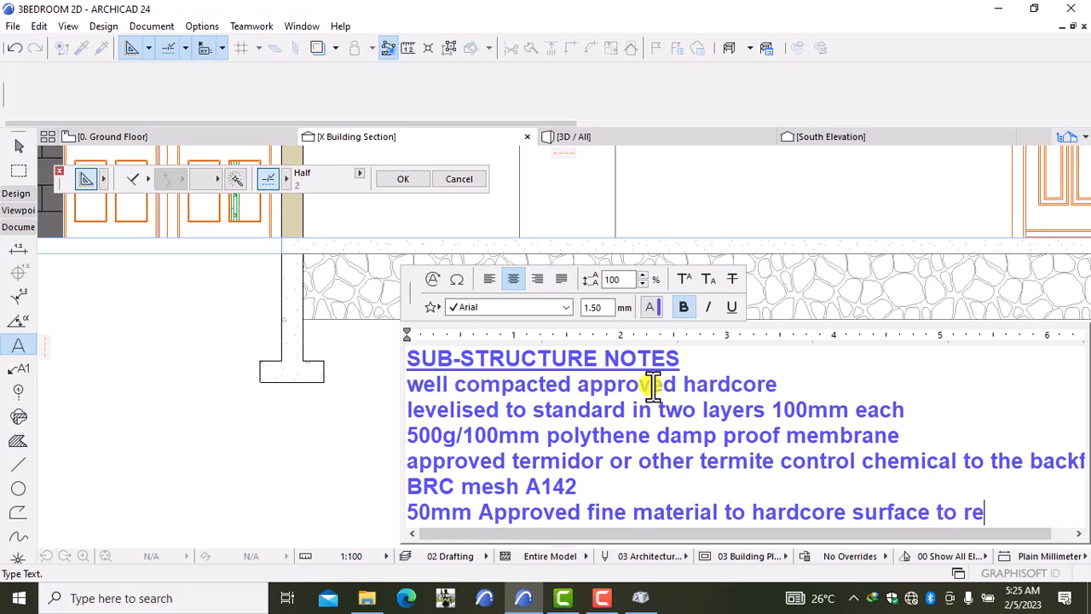
{"action": "type", "text": "ceive con"}
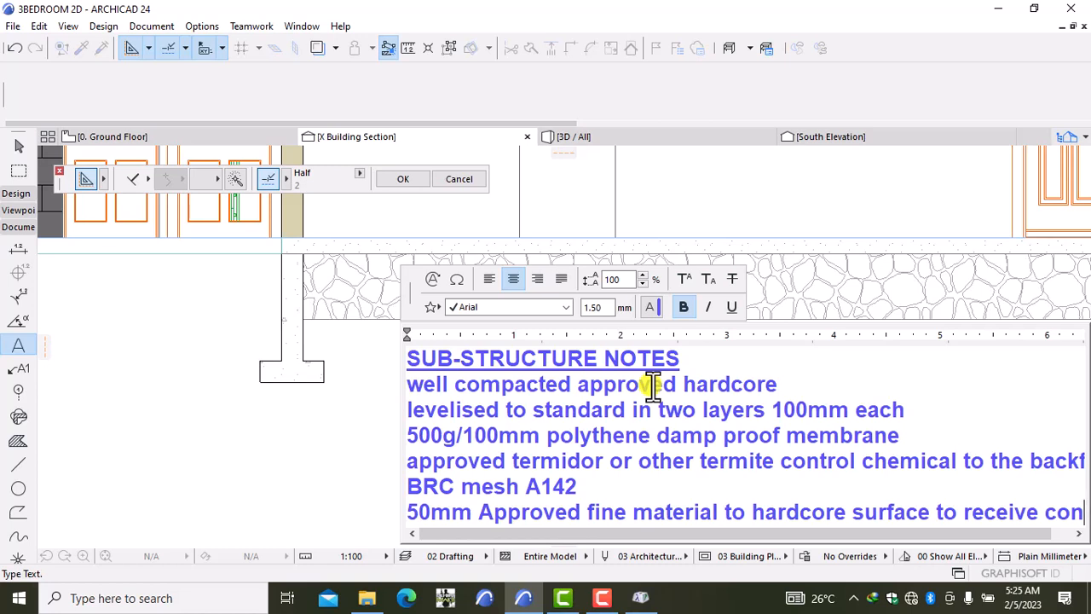
{"action": "type", "text": "rete"}
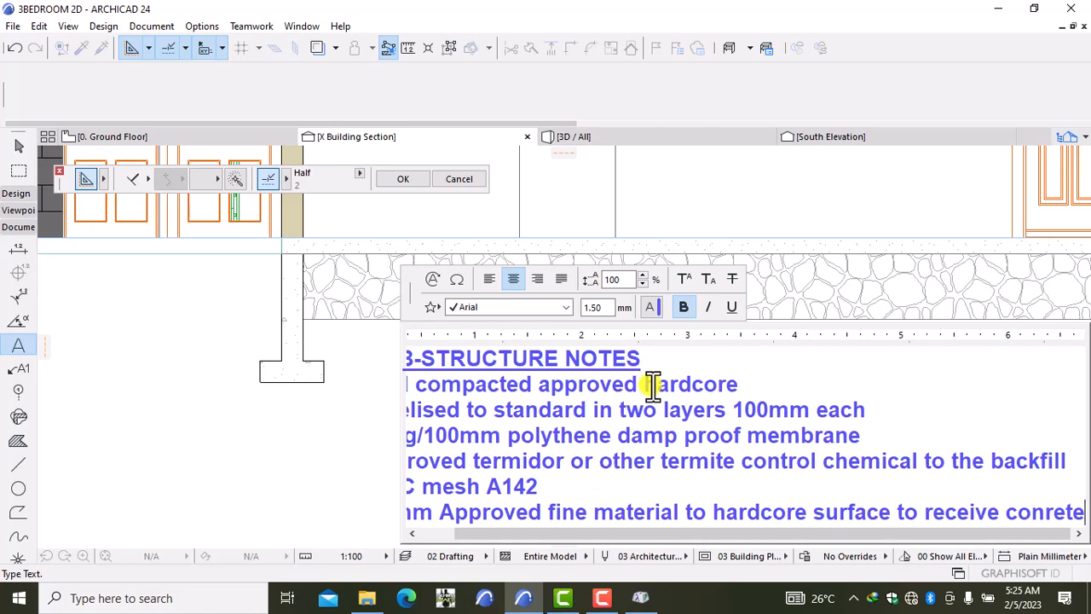
{"action": "key", "text": "BackSpace"}
{"action": "key", "text": "BackSpace"}
{"action": "key", "text": "BackSpace"}
{"action": "key", "text": "BackSpace"}
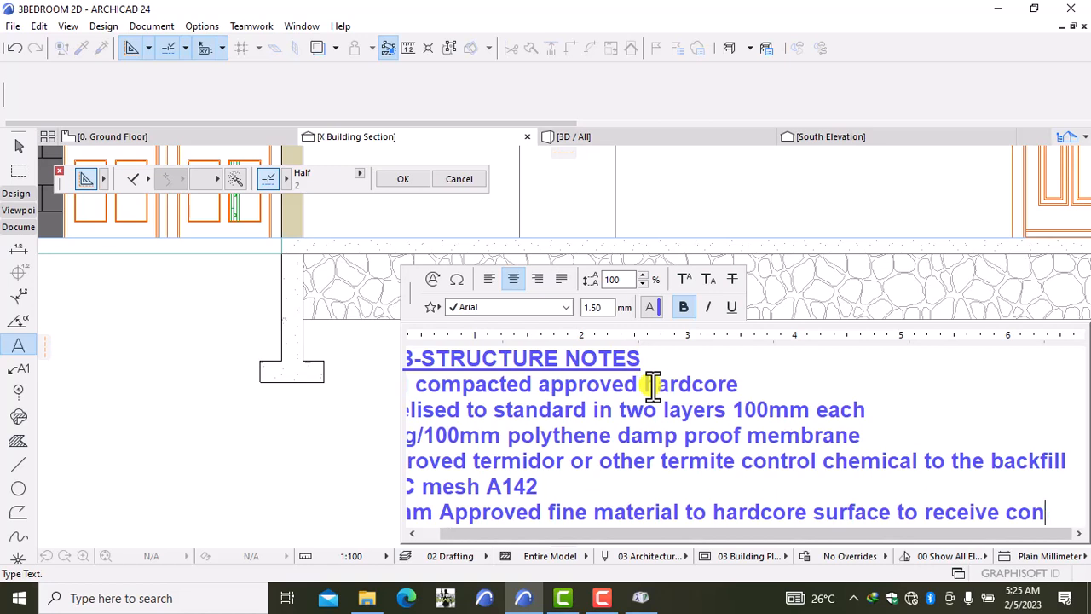
{"action": "type", "text": "crete"}
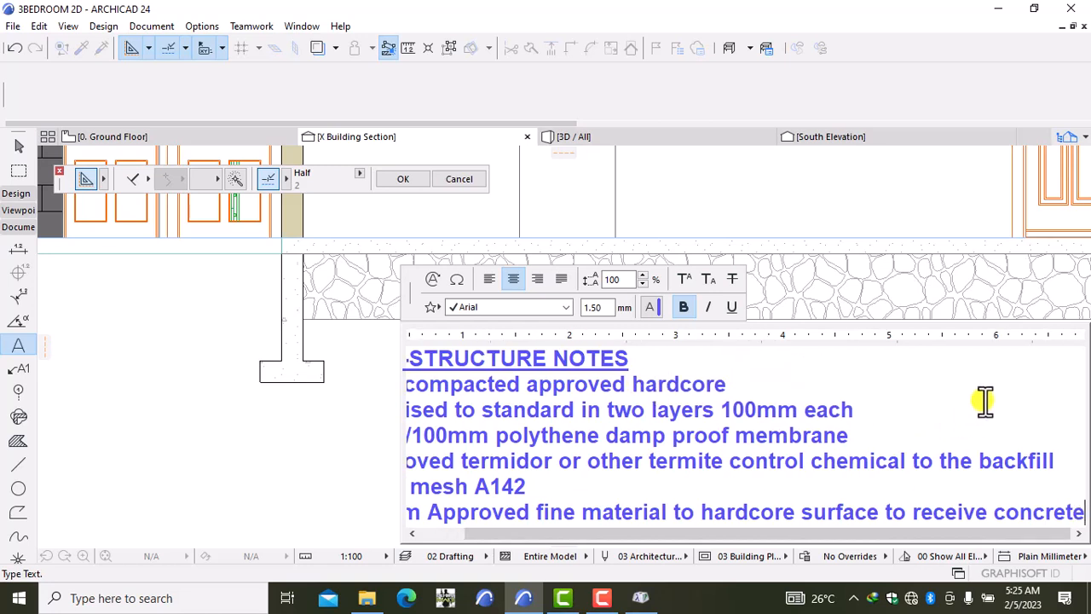
{"action": "left_click", "coordinate": [1018, 391]}
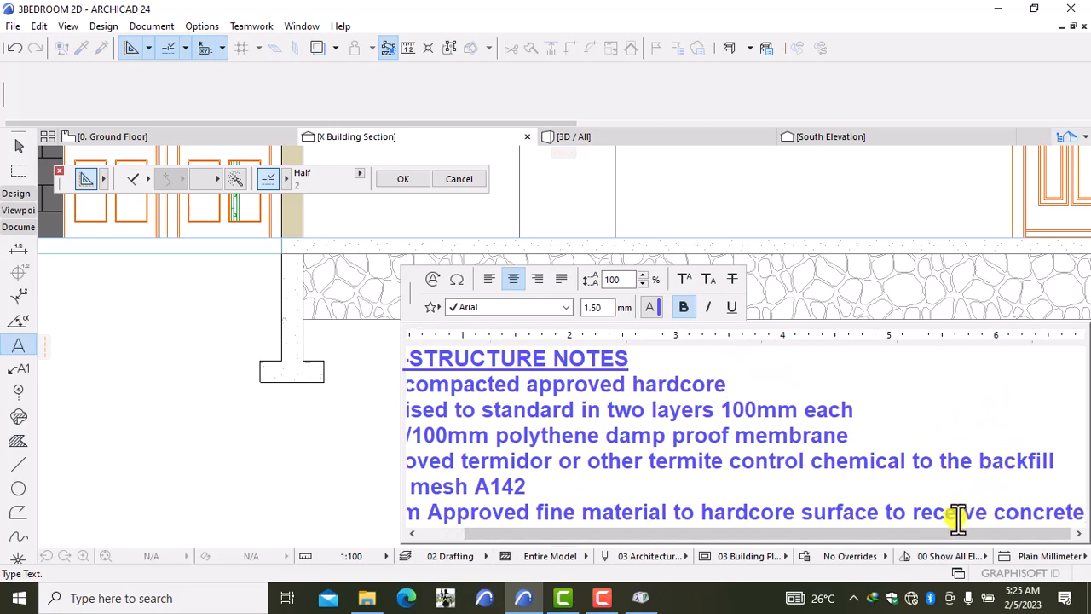
{"action": "left_click", "coordinate": [332, 467]}
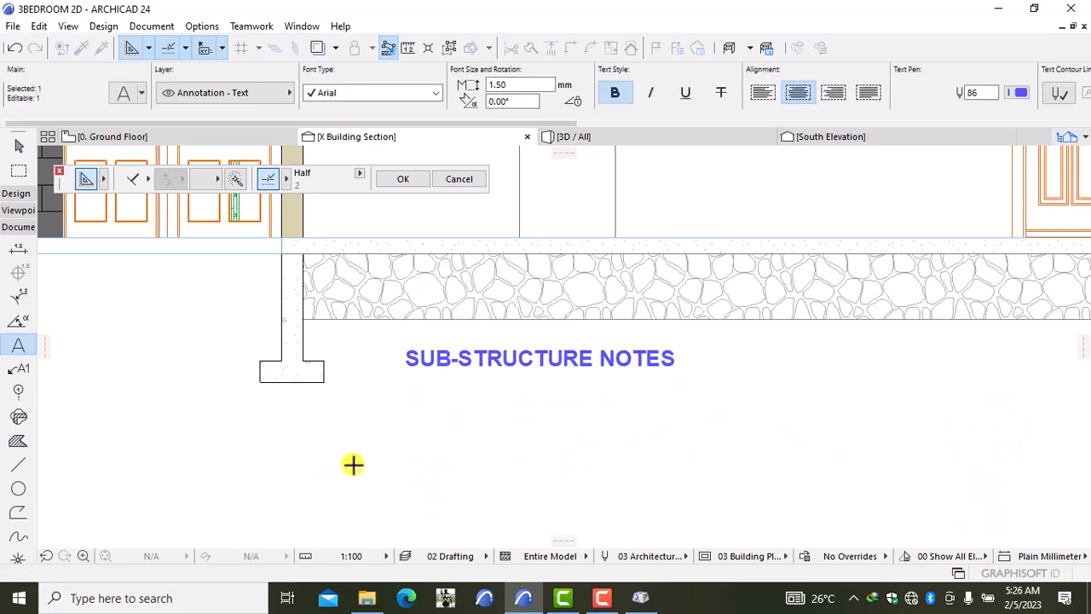
{"action": "scroll", "coordinate": [439, 458], "scroll_direction": "down", "scroll_amount": 5}
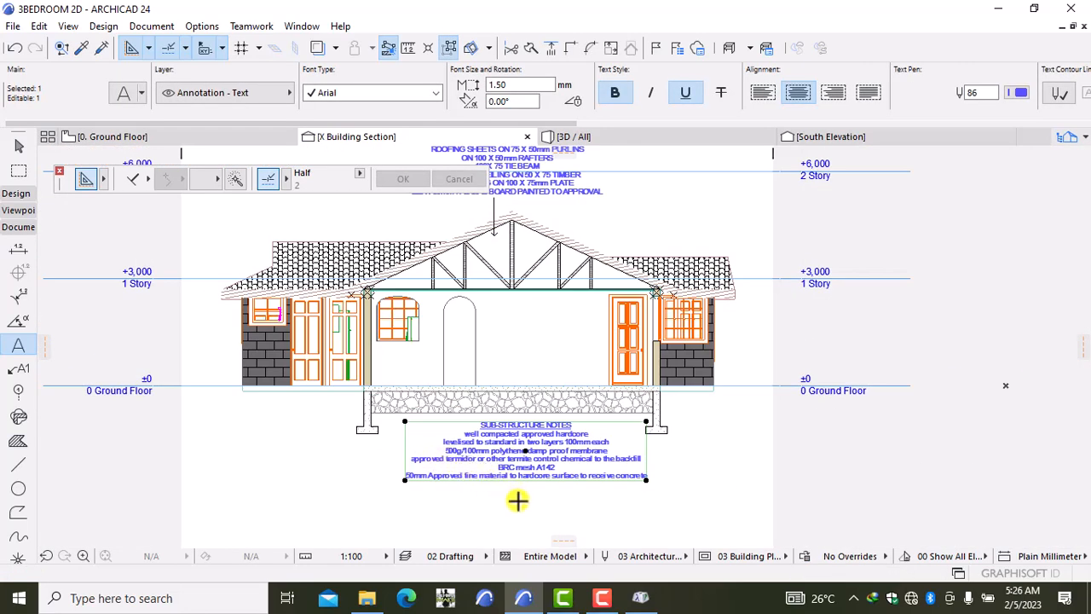
{"action": "key", "text": "Escape"}
{"action": "scroll", "coordinate": [533, 486], "scroll_direction": "up", "scroll_amount": 1}
{"action": "scroll", "coordinate": [532, 487], "scroll_direction": "up", "scroll_amount": 3}
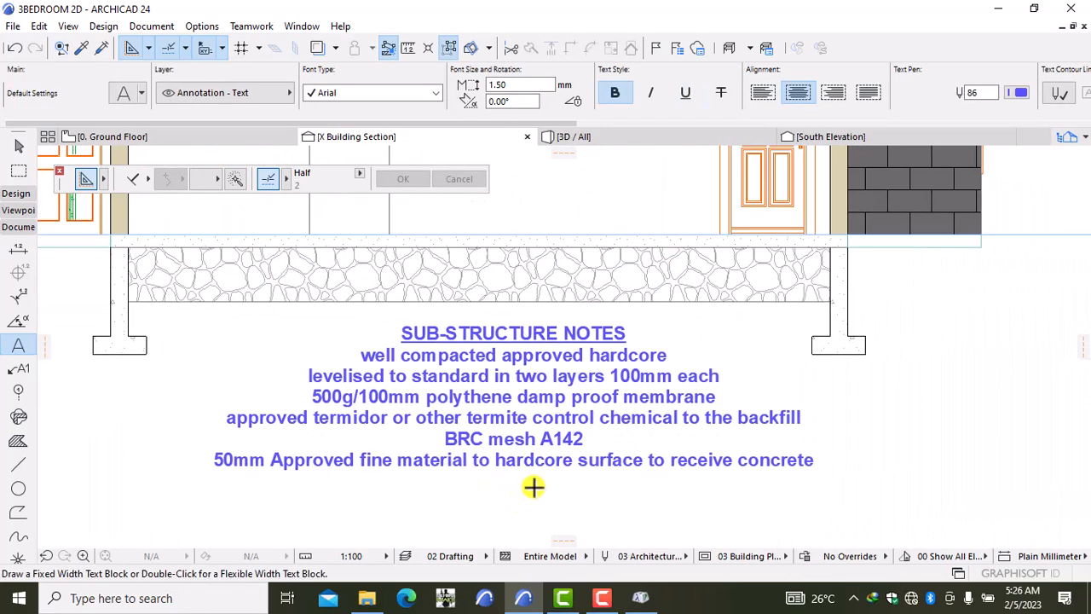
{"action": "scroll", "coordinate": [533, 487], "scroll_direction": "down", "scroll_amount": 2}
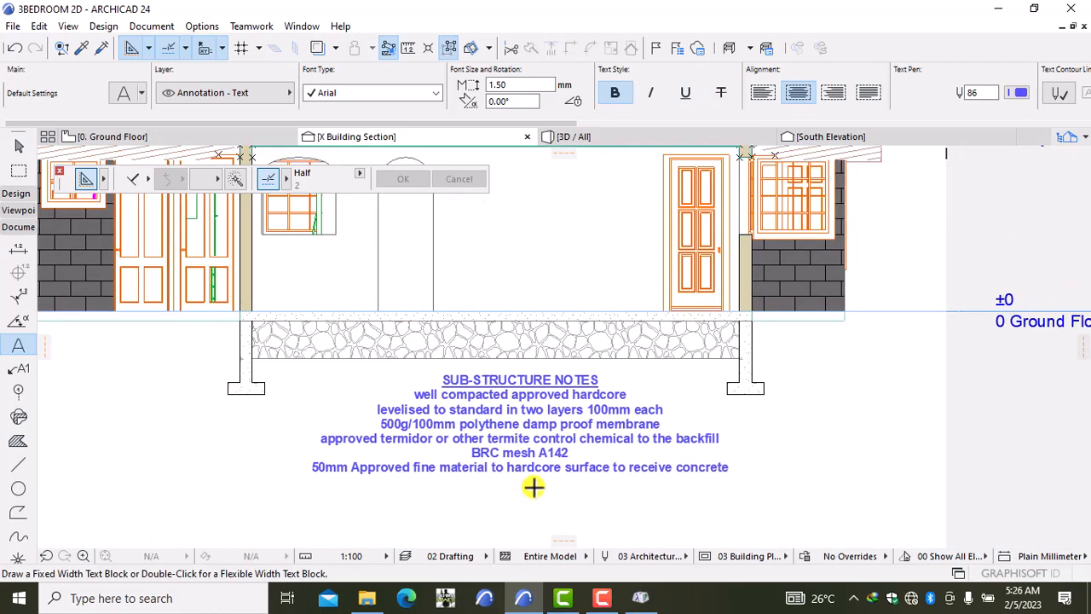
{"action": "middle_click_drag", "start_coordinate": [505, 478], "coordinate": [629, 483]}
{"action": "scroll", "coordinate": [494, 463], "scroll_direction": "down", "scroll_amount": 3}
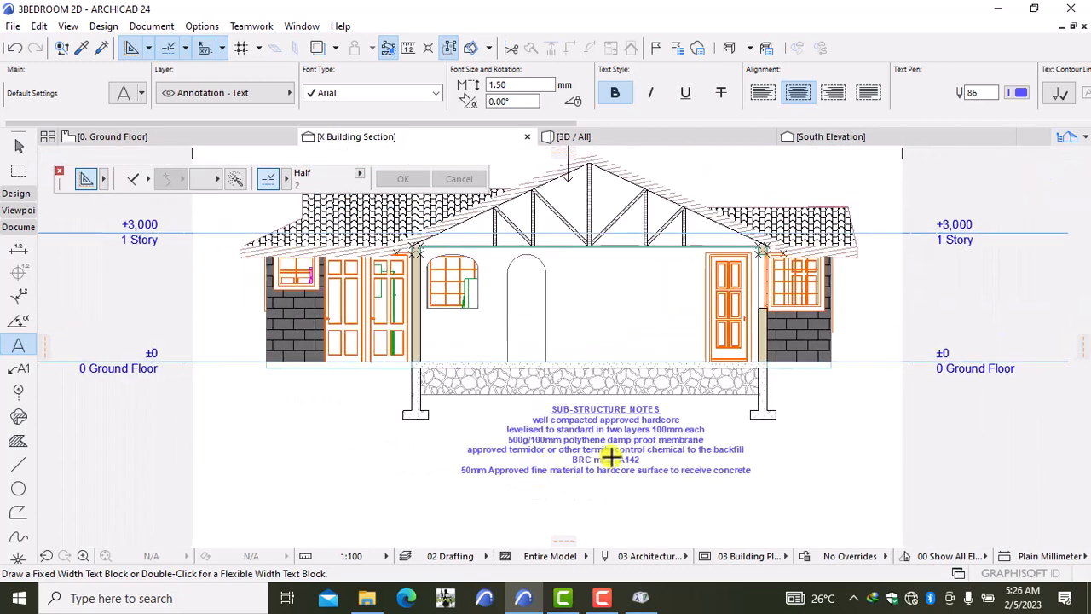
{"action": "scroll", "coordinate": [612, 457], "scroll_direction": "up", "scroll_amount": 3}
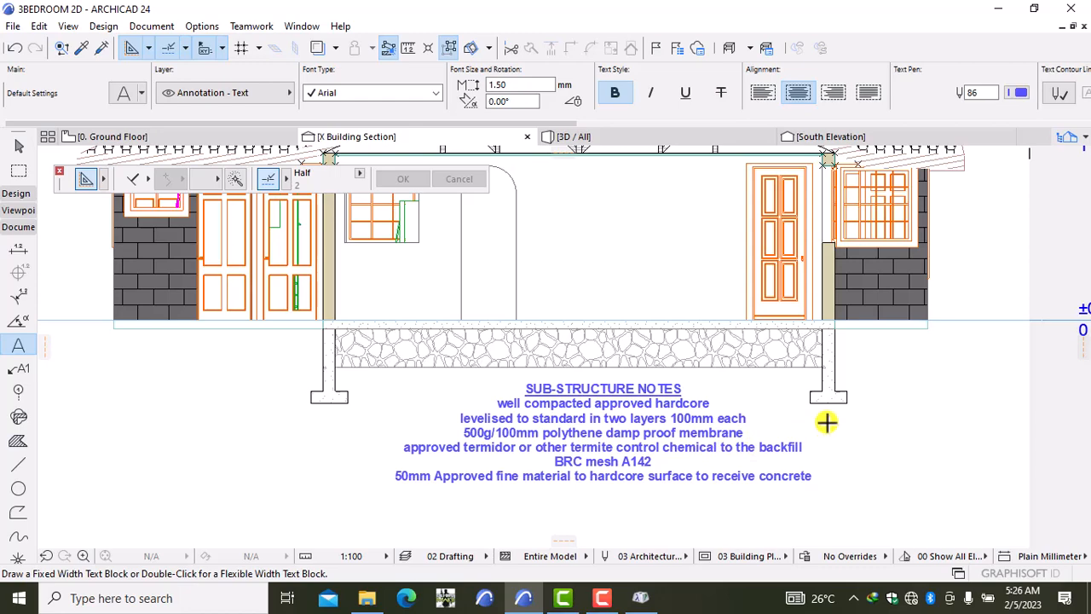
{"action": "scroll", "coordinate": [826, 422], "scroll_direction": "up", "scroll_amount": 2}
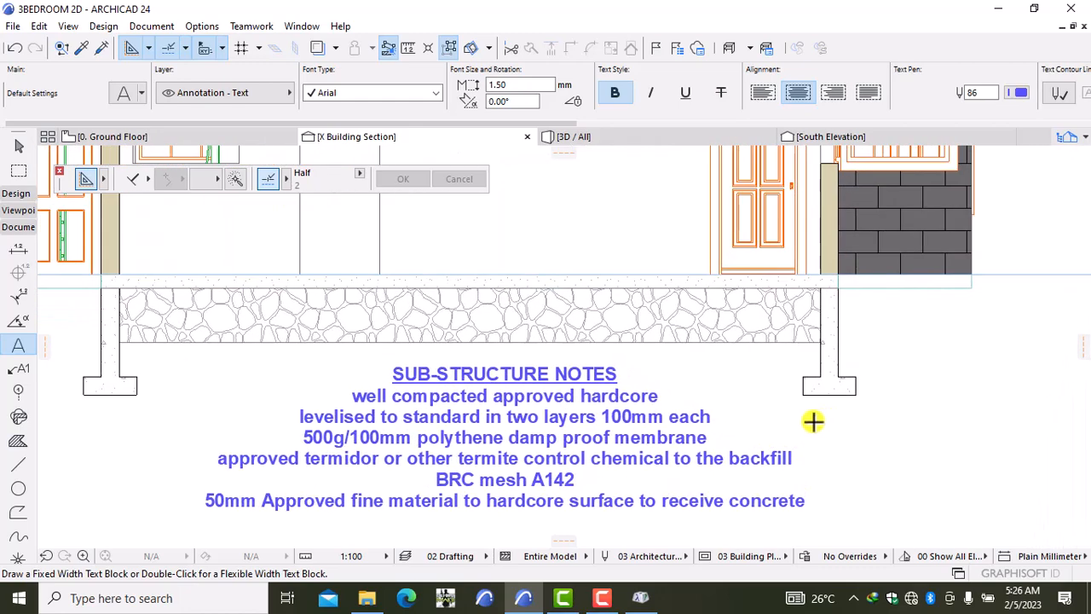
{"action": "scroll", "coordinate": [827, 413], "scroll_direction": "down", "scroll_amount": 5}
{"action": "scroll", "coordinate": [826, 413], "scroll_direction": "down", "scroll_amount": 1}
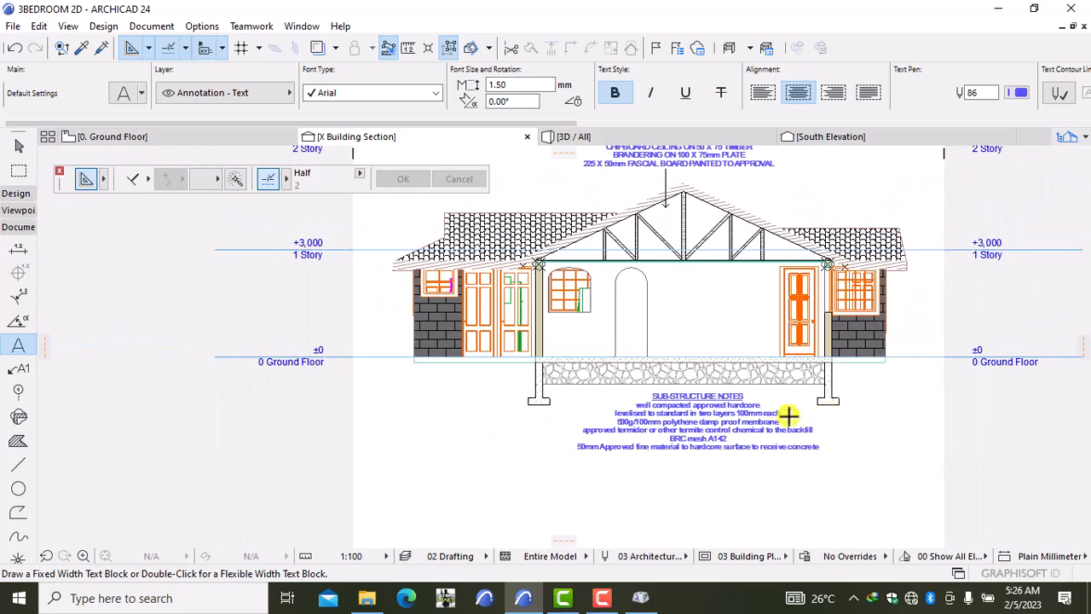
Step: Start a text block left of the left footing reading '600x200mm foundation footing, depth to be determined at'
{"action": "double_click", "coordinate": [435, 391]}
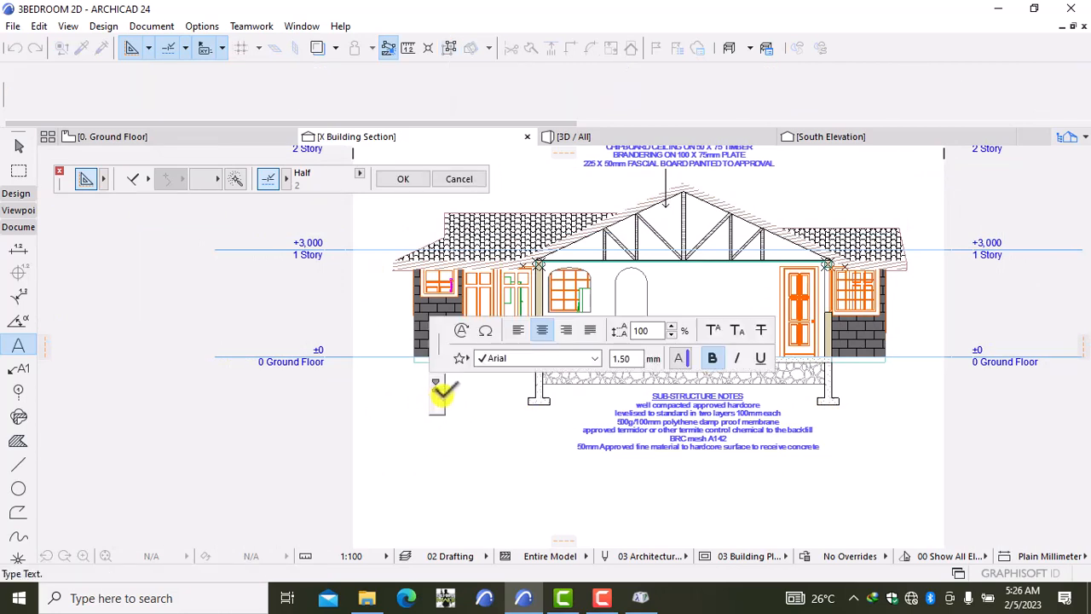
{"action": "type", "text": "S"}
{"action": "type", "text": "ou"}
{"action": "type", "text": "x"}
{"action": "type", "text": "200"}
{"action": "type", "text": " s"}
{"action": "key", "text": "BackSpace"}
{"action": "key", "text": "BackSpace"}
{"action": "type", "text": "mm"}
{"action": "type", "text": "fou"}
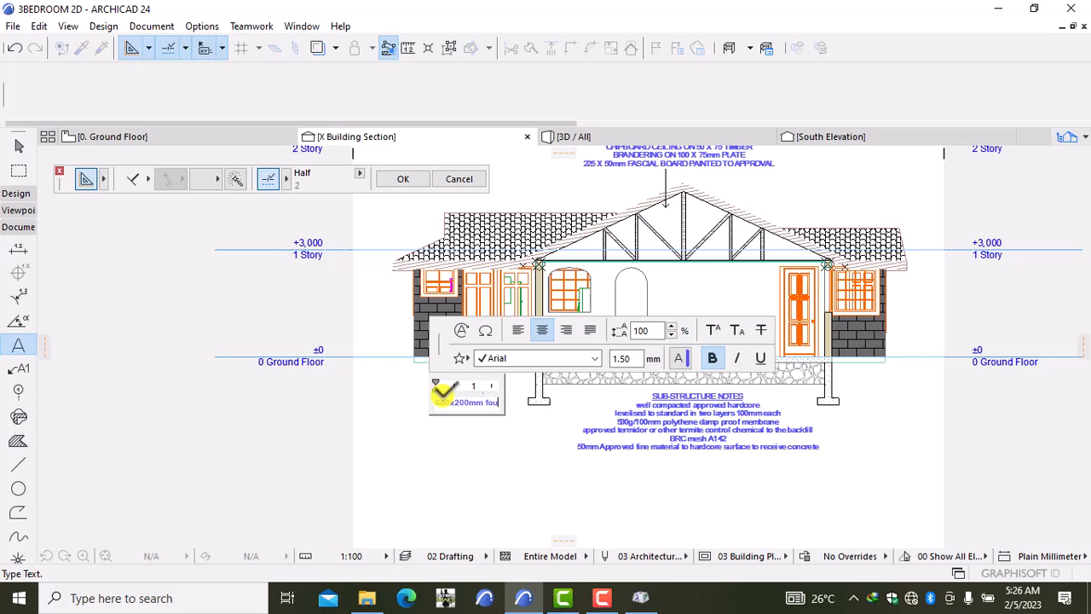
{"action": "type", "text": "ndat"}
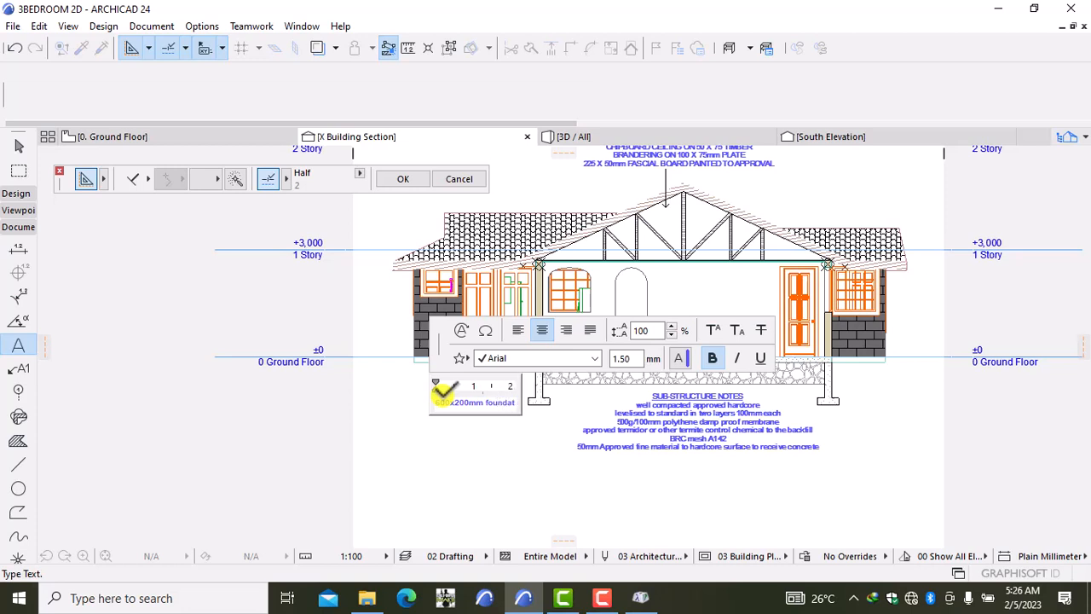
{"action": "type", "text": "ion"}
{"action": "key", "text": "Return"}
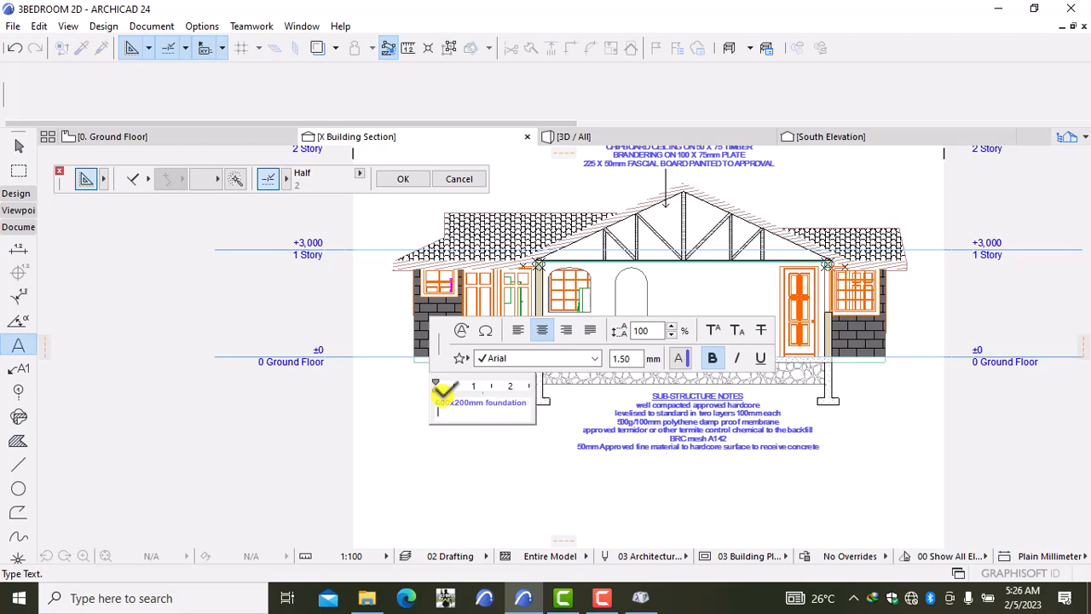
{"action": "type", "text": "footing, depth to be det"}
{"action": "type", "text": "er"}
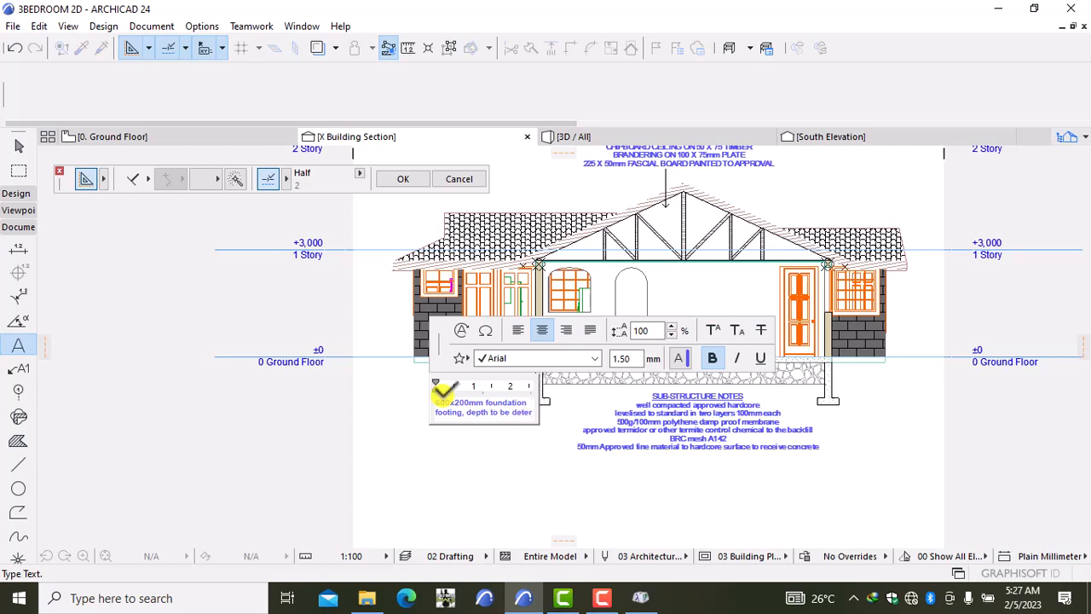
{"action": "type", "text": "mined"}
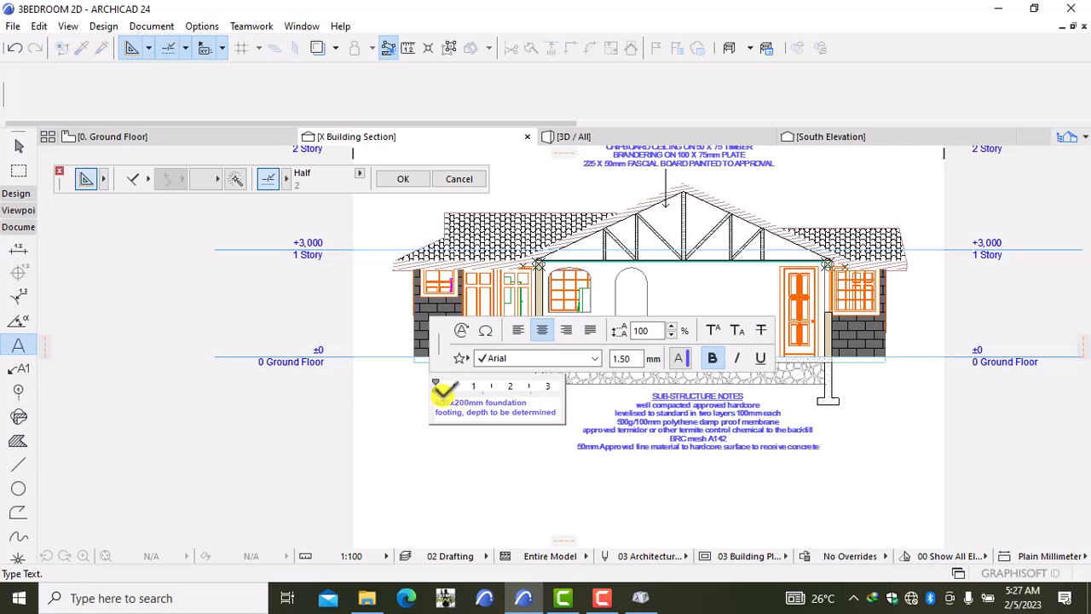
{"action": "type", "text": " at"}
{"action": "key", "text": "Return"}
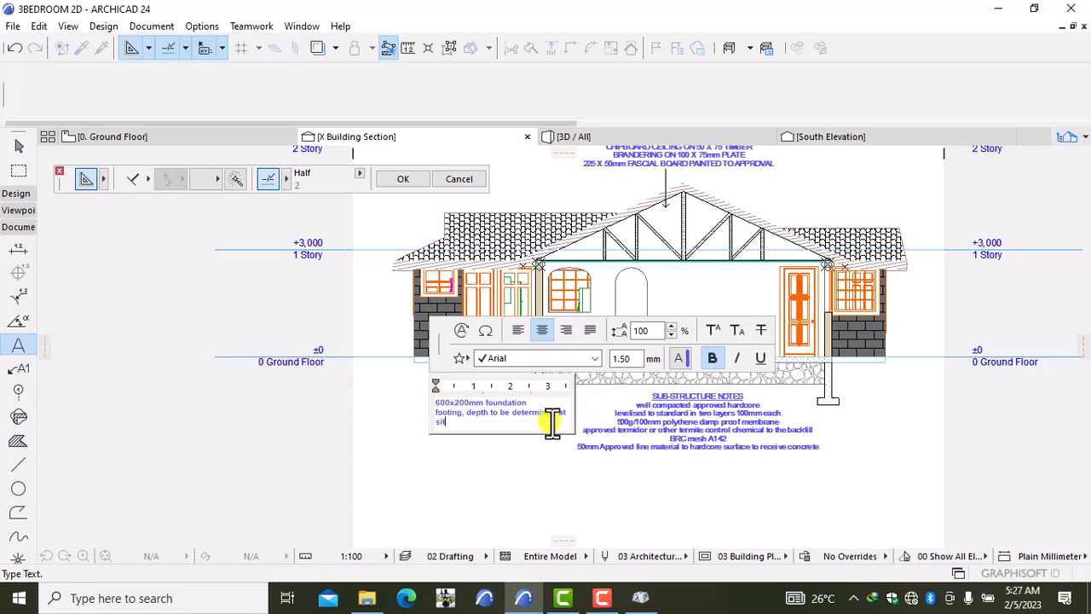
Step: Close the footing note and drag it slightly down and left beside the left footing
{"action": "left_click", "coordinate": [554, 500]}
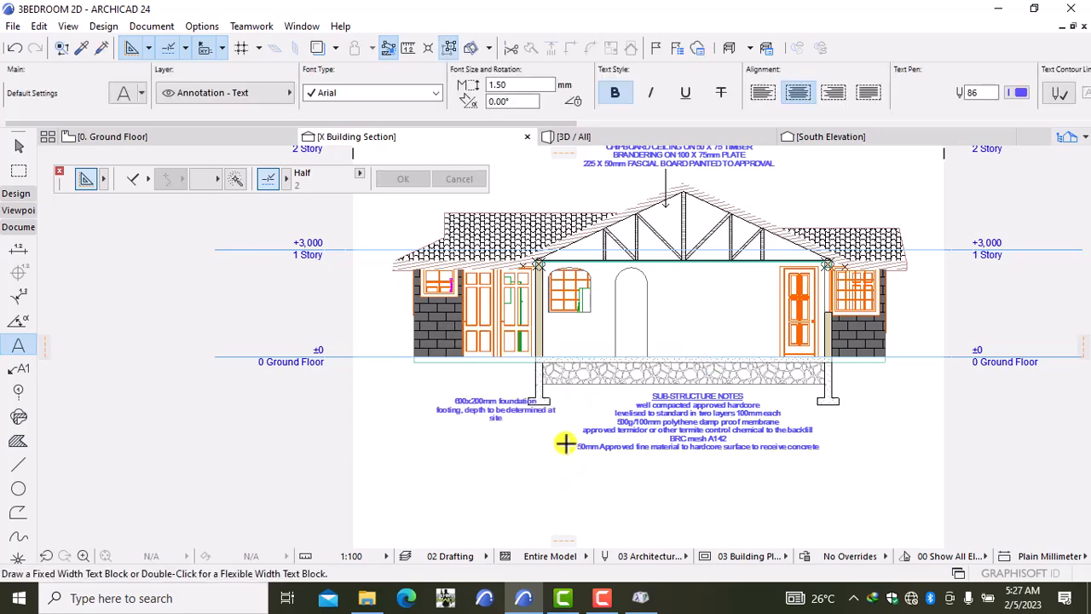
{"action": "scroll", "coordinate": [540, 414], "scroll_direction": "up", "scroll_amount": 3}
{"action": "left_click", "coordinate": [497, 411]}
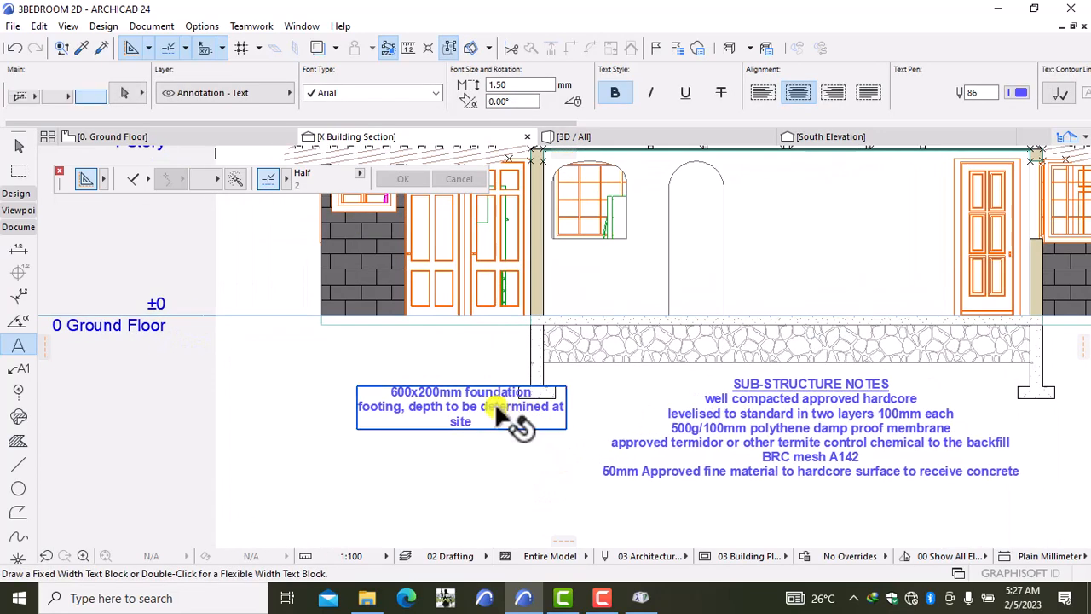
{"action": "left_click", "coordinate": [497, 407]}
{"action": "key", "text": "ctrl+d"}
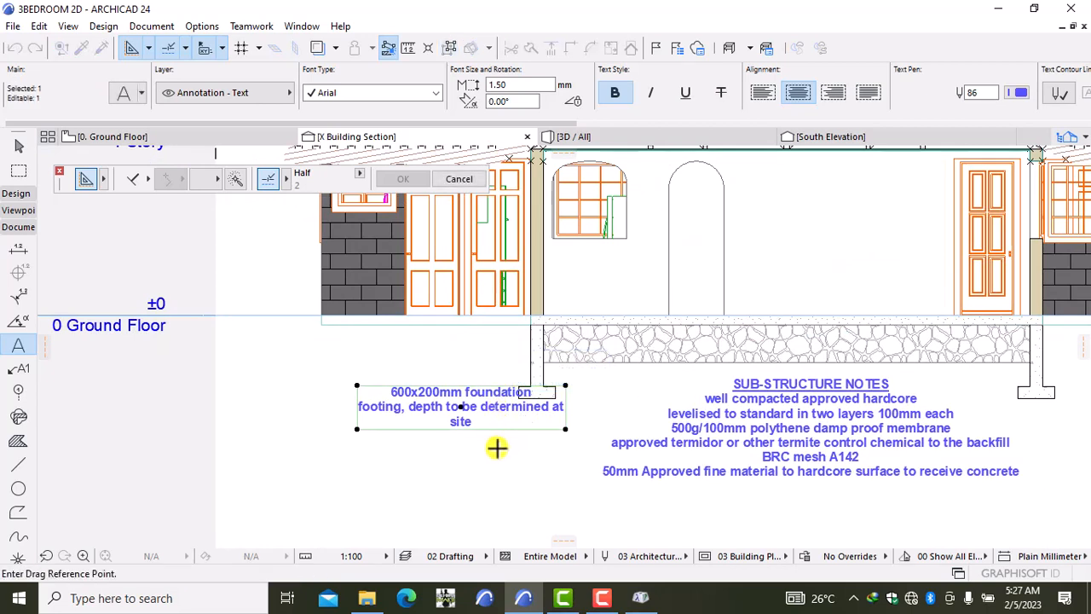
{"action": "left_click", "coordinate": [497, 450]}
{"action": "left_click", "coordinate": [483, 470]}
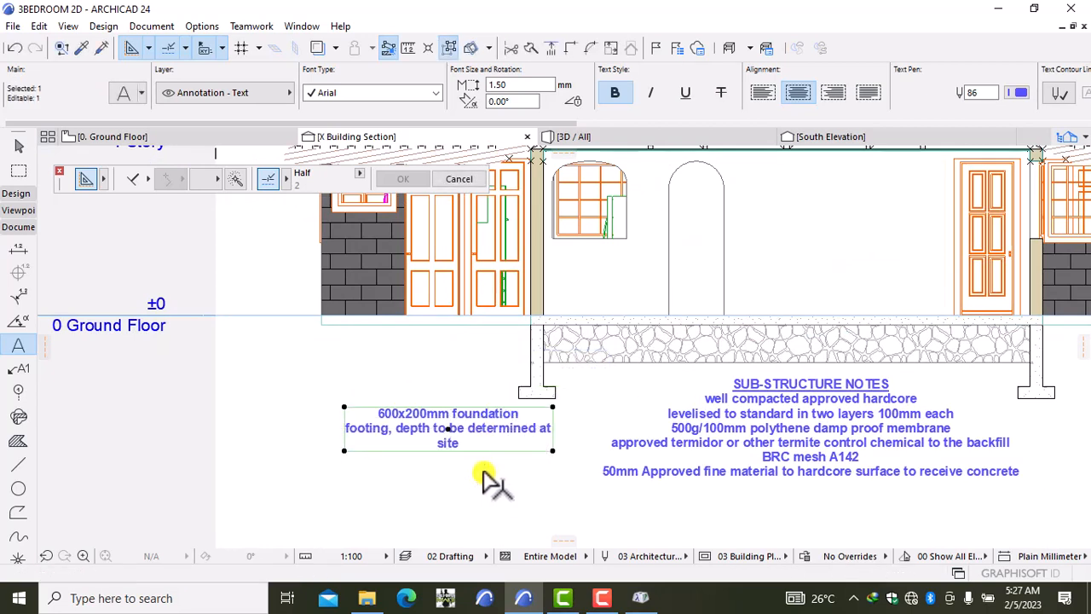
{"action": "key", "text": "Escape"}
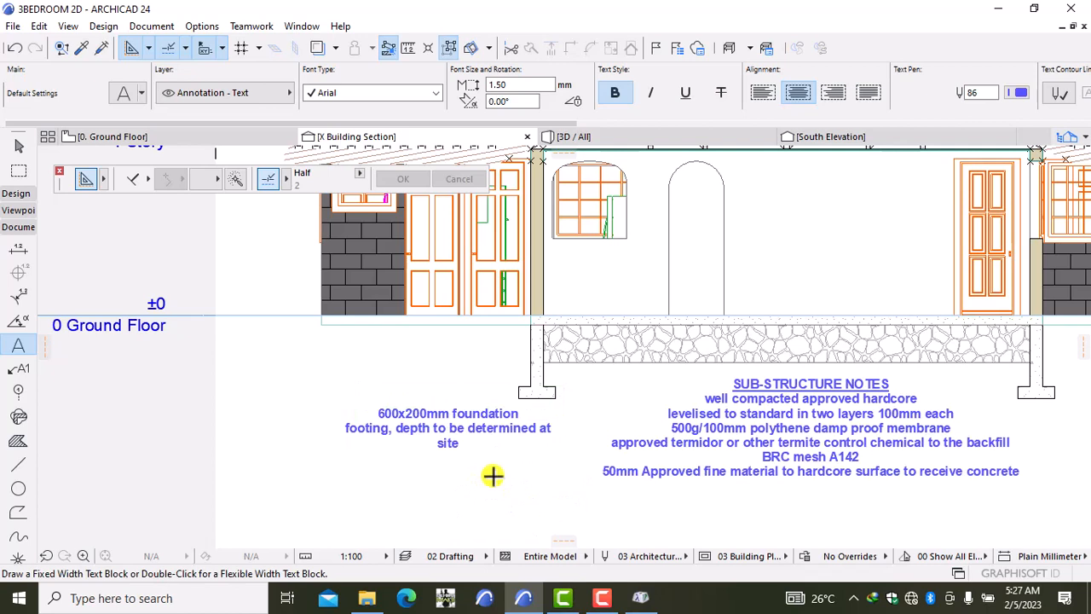
Step: Draw a line from the footing note to the left footing
{"action": "left_click", "coordinate": [18, 464]}
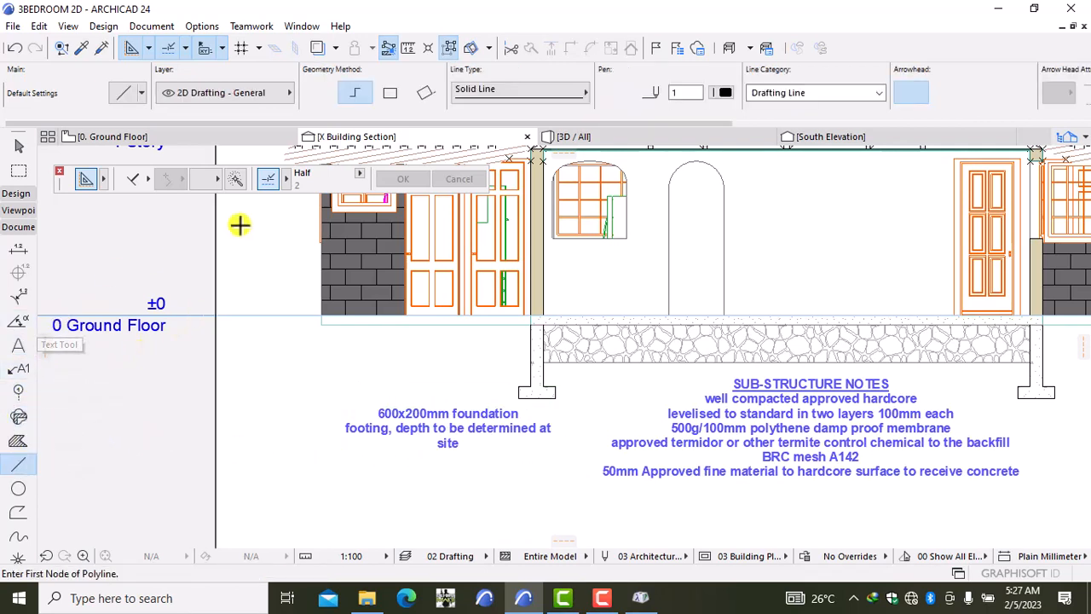
{"action": "left_click", "coordinate": [389, 93]}
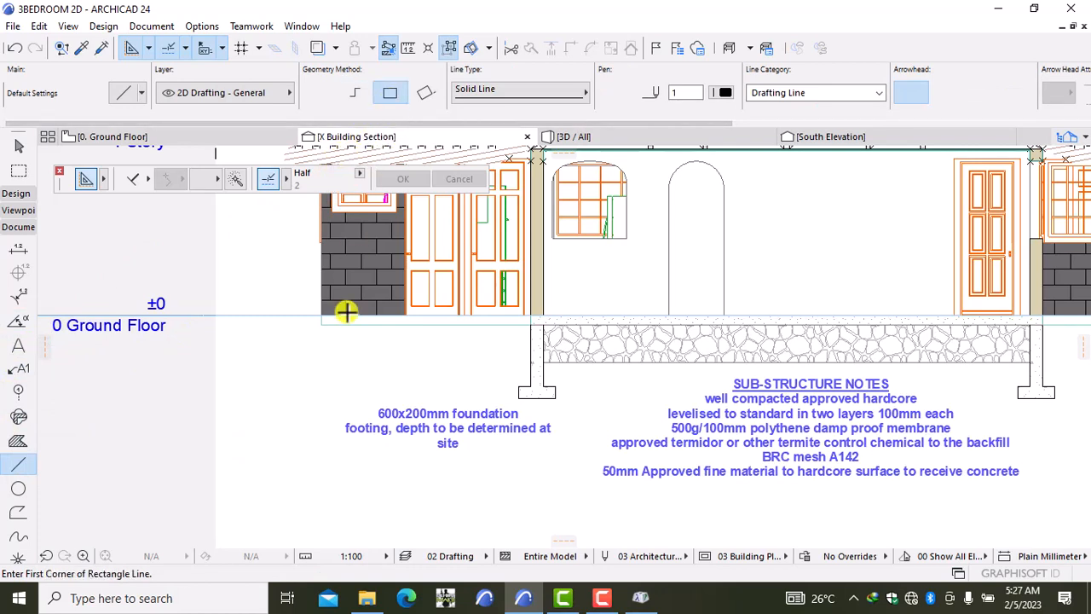
{"action": "left_click", "coordinate": [457, 404]}
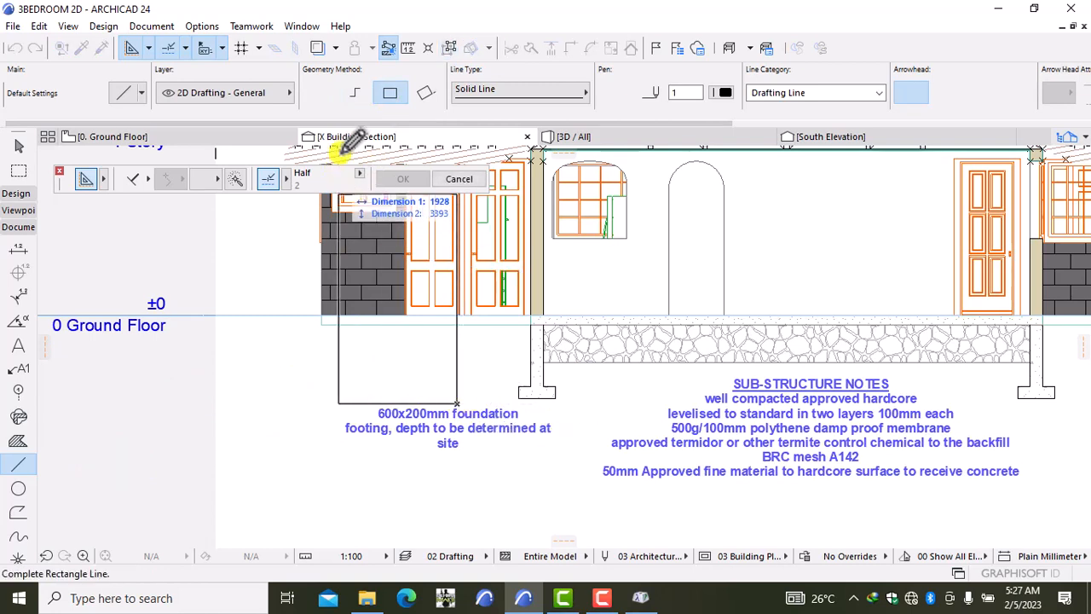
{"action": "left_click", "coordinate": [351, 88]}
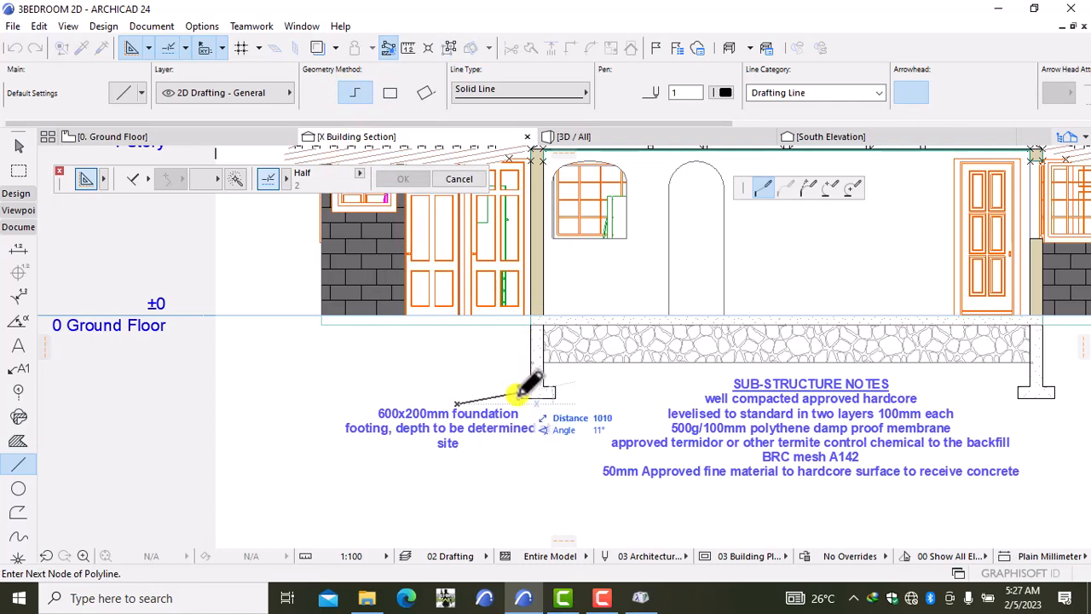
{"action": "double_click", "coordinate": [519, 390]}
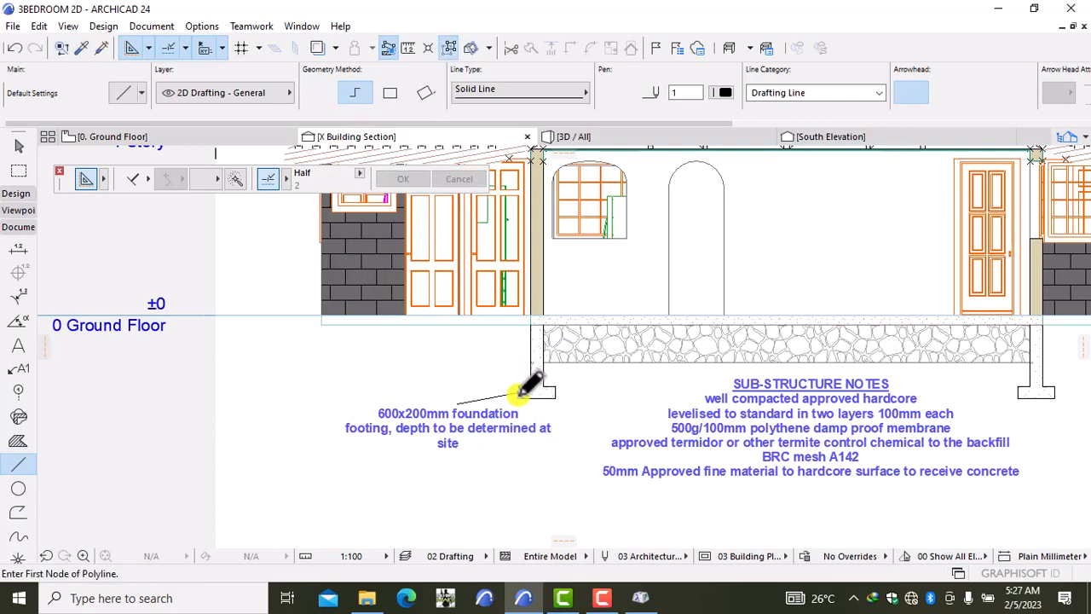
Step: Give the new leader line an arrowhead at the footing end
{"action": "scroll", "coordinate": [469, 399], "scroll_direction": "up", "scroll_amount": 3}
{"action": "left_click", "coordinate": [468, 400], "text": "shift"}
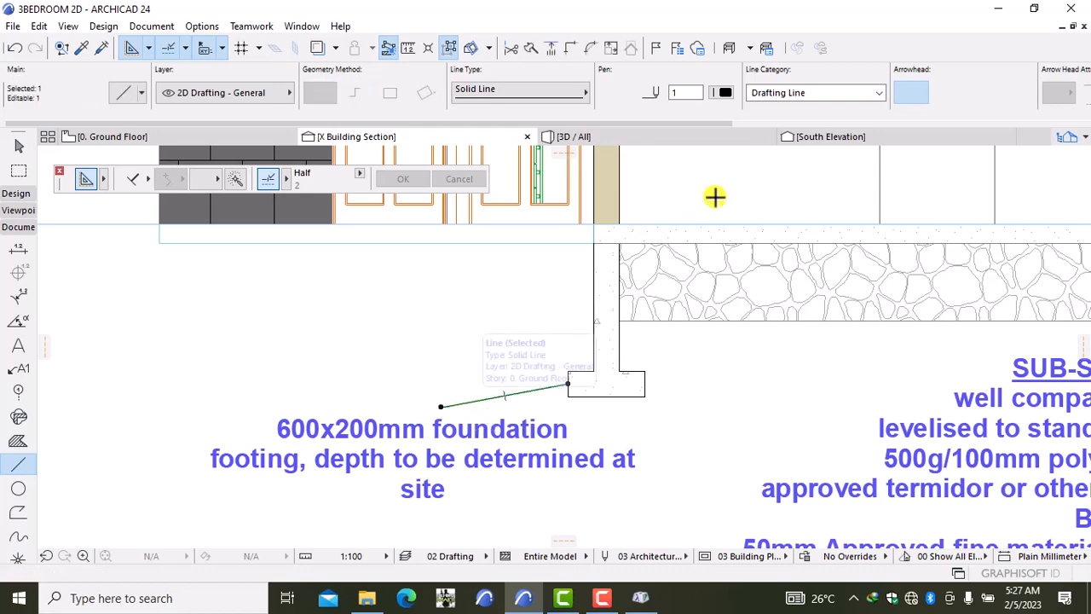
{"action": "left_click", "coordinate": [937, 93]}
{"action": "key", "text": "Escape"}
{"action": "scroll", "coordinate": [780, 358], "scroll_direction": "down", "scroll_amount": 3}
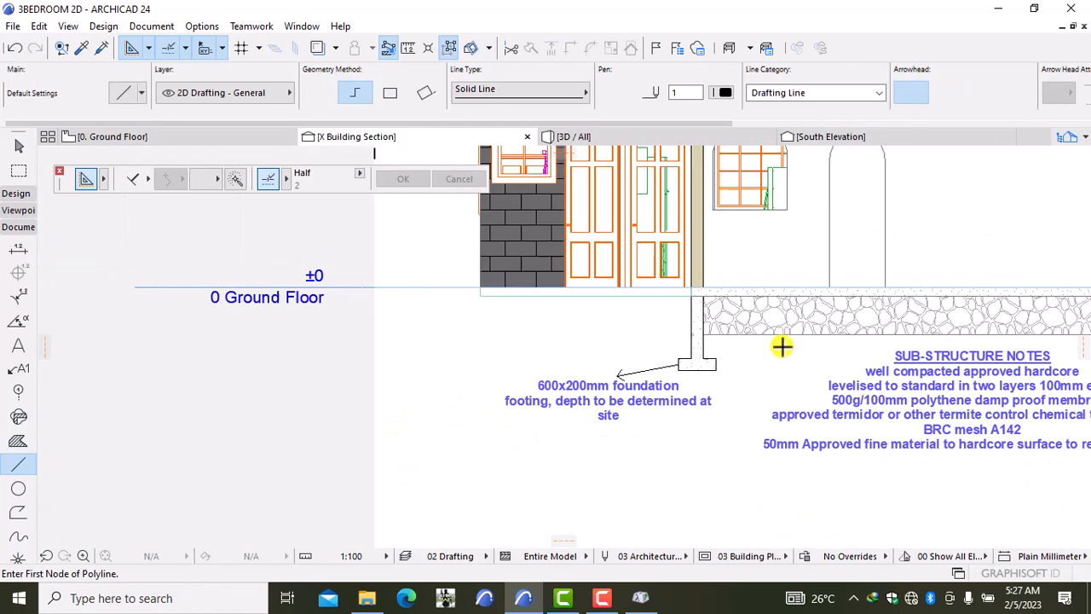
Step: Zoom and pan to frame the whole house section with the roof notes in view
{"action": "scroll", "coordinate": [778, 376], "scroll_direction": "down", "scroll_amount": 5}
{"action": "middle_click_drag", "start_coordinate": [906, 384], "coordinate": [739, 388]}
{"action": "scroll", "coordinate": [740, 376], "scroll_direction": "up", "scroll_amount": 4}
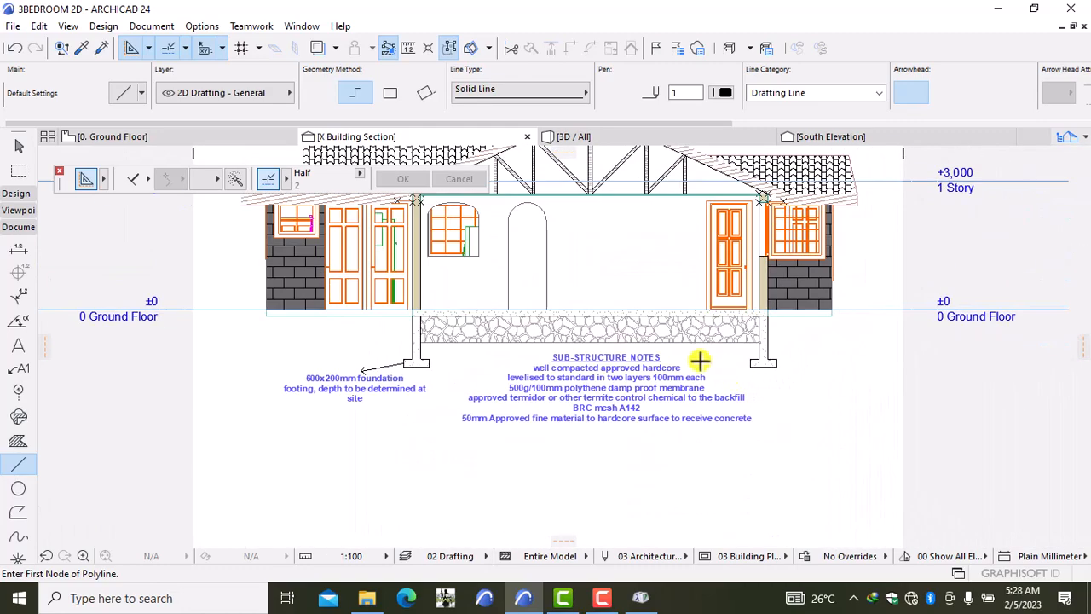
{"action": "scroll", "coordinate": [637, 345], "scroll_direction": "up", "scroll_amount": 2}
{"action": "scroll", "coordinate": [636, 345], "scroll_direction": "up", "scroll_amount": 1}
{"action": "scroll", "coordinate": [628, 323], "scroll_direction": "down", "scroll_amount": 3}
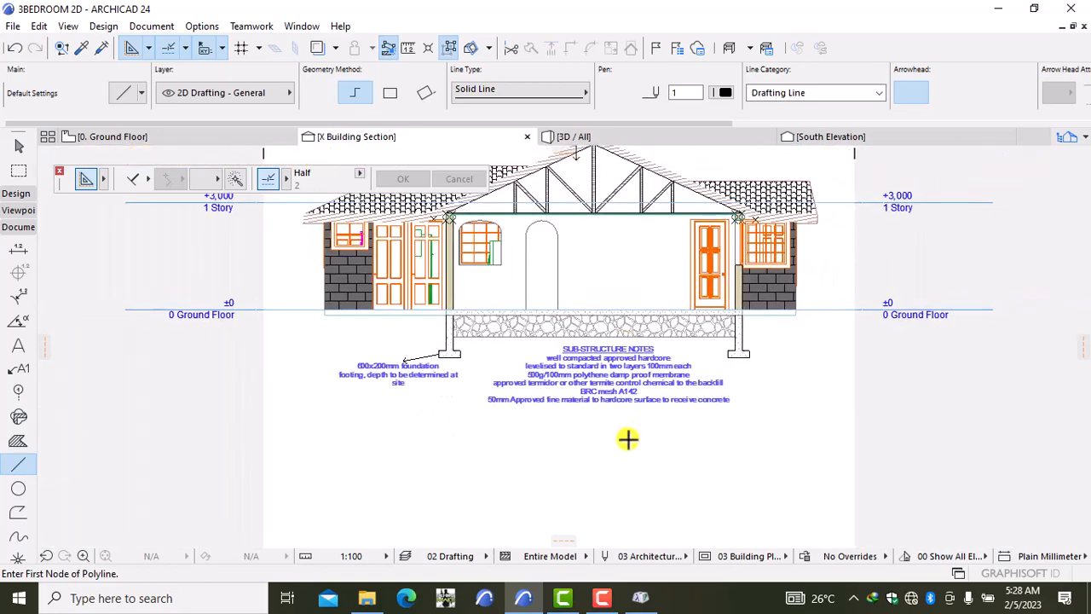
{"action": "middle_click_drag", "start_coordinate": [625, 332], "coordinate": [632, 431]}
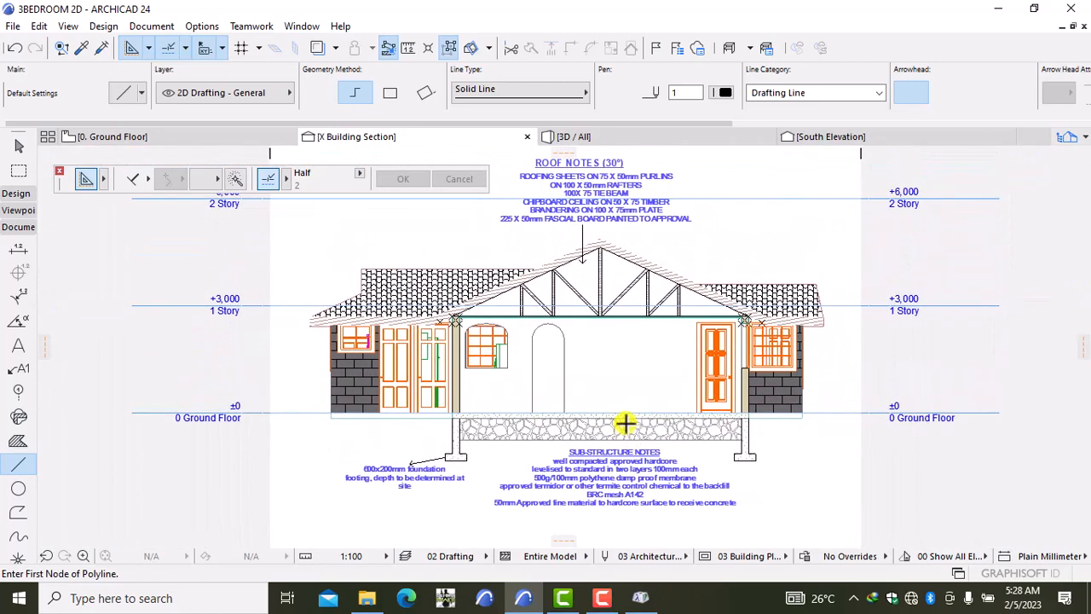
{"action": "scroll", "coordinate": [602, 338], "scroll_direction": "down", "scroll_amount": 1}
{"action": "scroll", "coordinate": [603, 338], "scroll_direction": "down", "scroll_amount": 2}
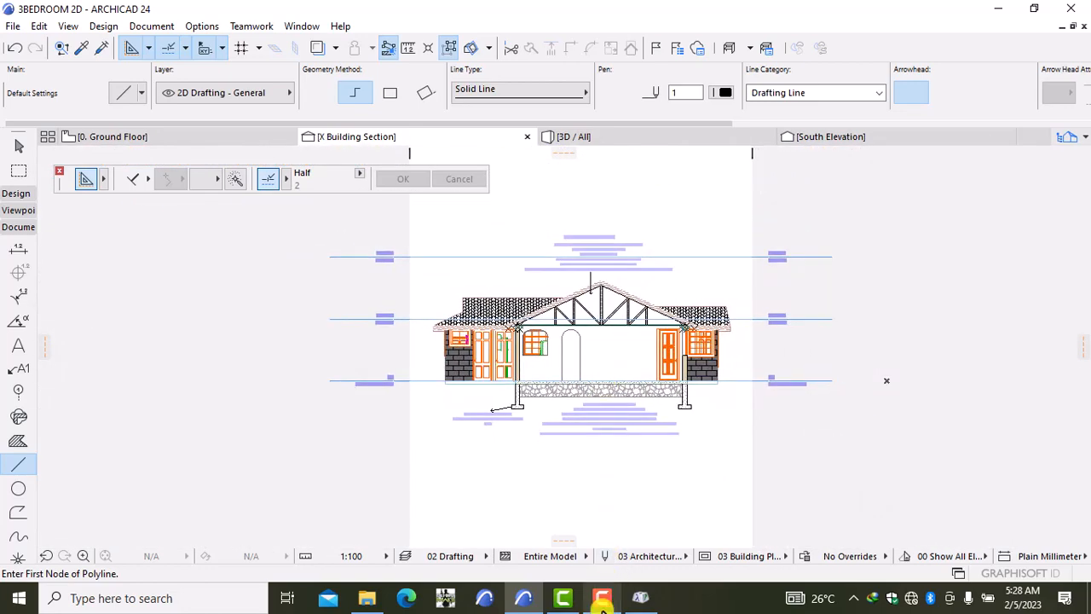
Step: Adjust the section view around the footing note and switch to the Dimension Tool
{"action": "mouse_move", "coordinate": [602, 600]}
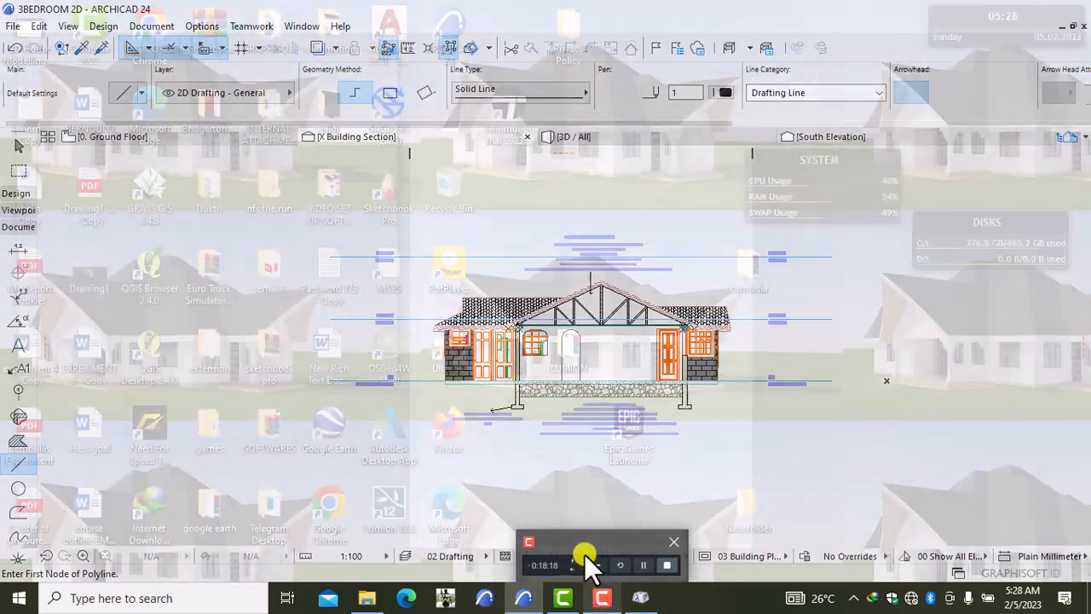
{"action": "left_click", "coordinate": [584, 554]}
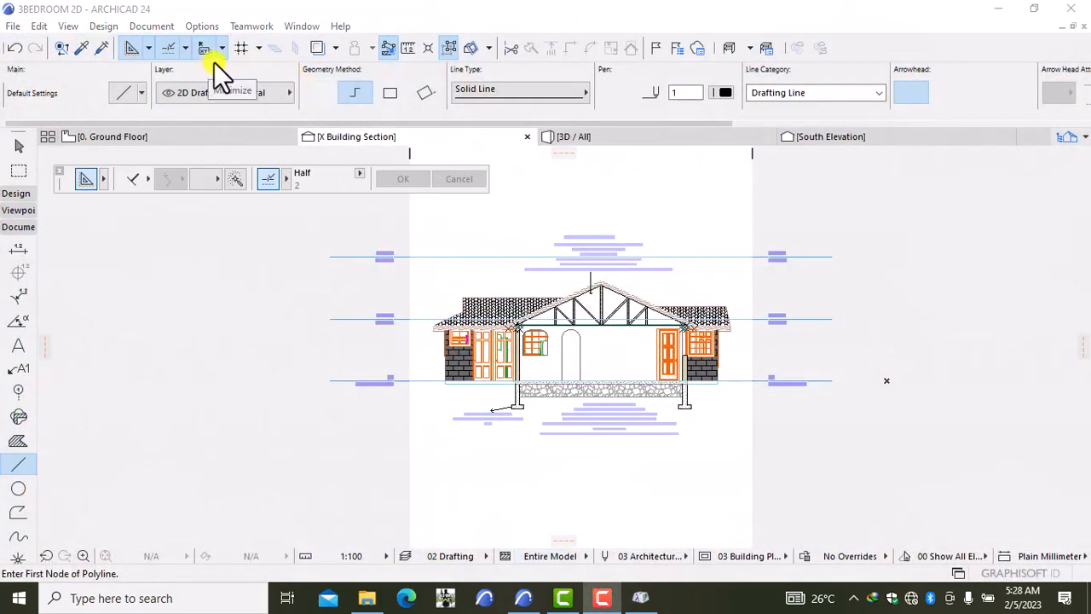
{"action": "scroll", "coordinate": [577, 236], "scroll_direction": "up", "scroll_amount": 2}
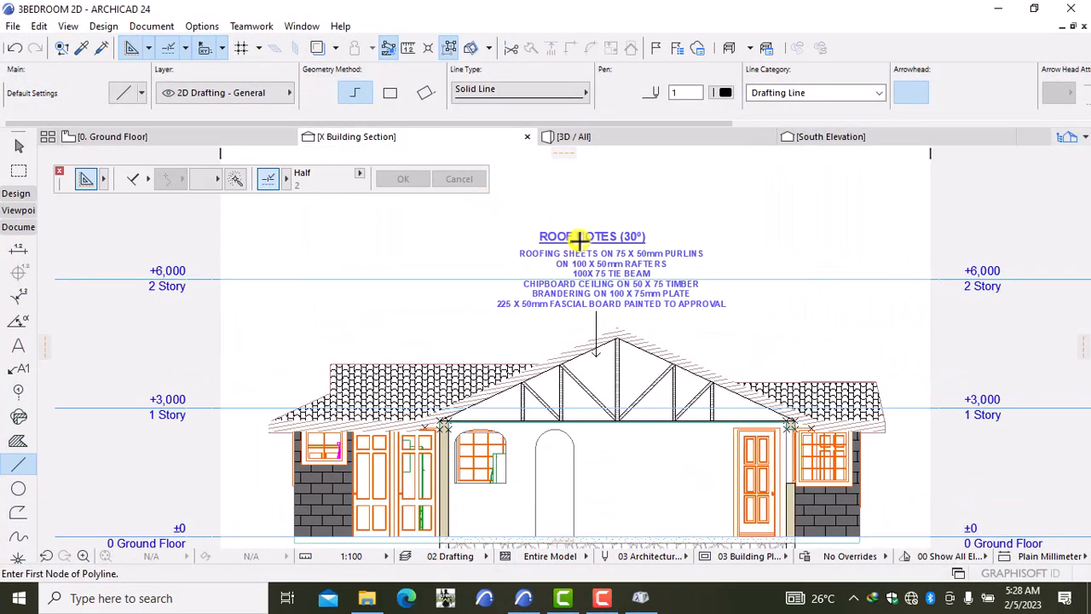
{"action": "scroll", "coordinate": [583, 422], "scroll_direction": "down", "scroll_amount": 3}
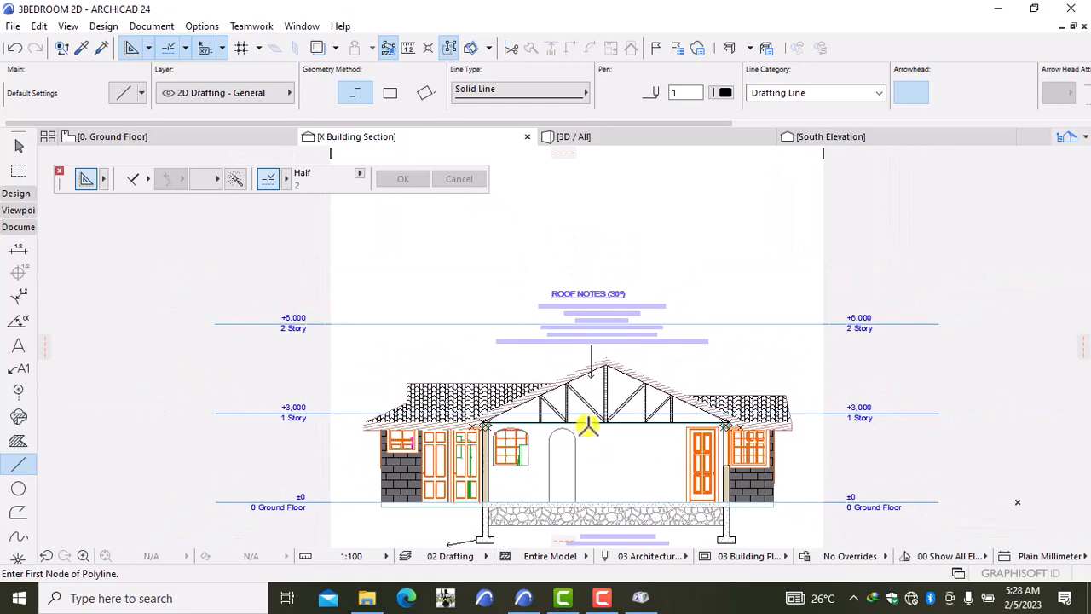
{"action": "scroll", "coordinate": [478, 379], "scroll_direction": "up", "scroll_amount": 2}
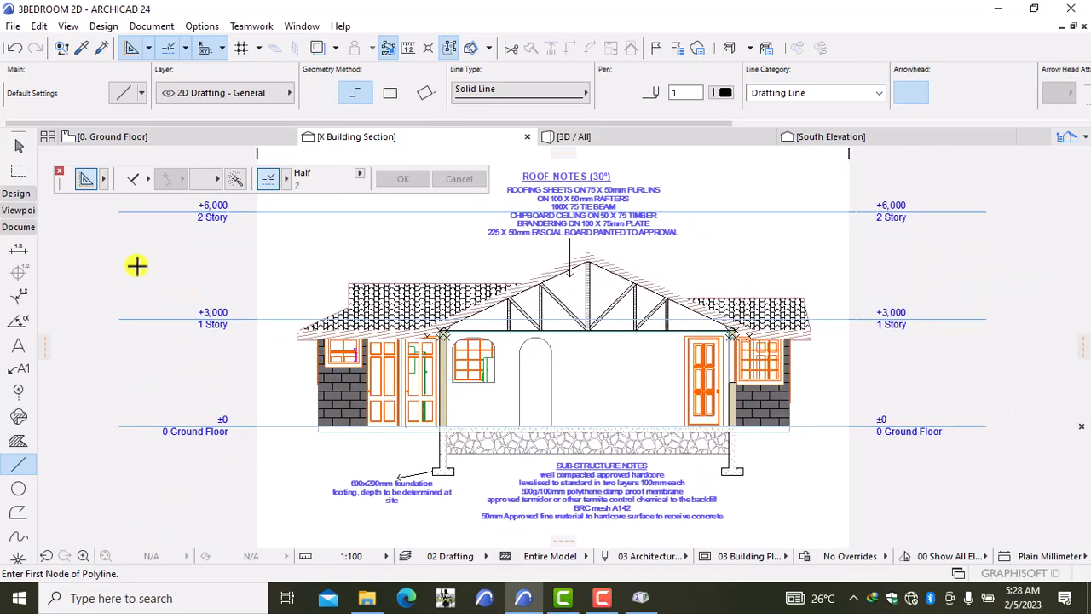
{"action": "left_click", "coordinate": [16, 252]}
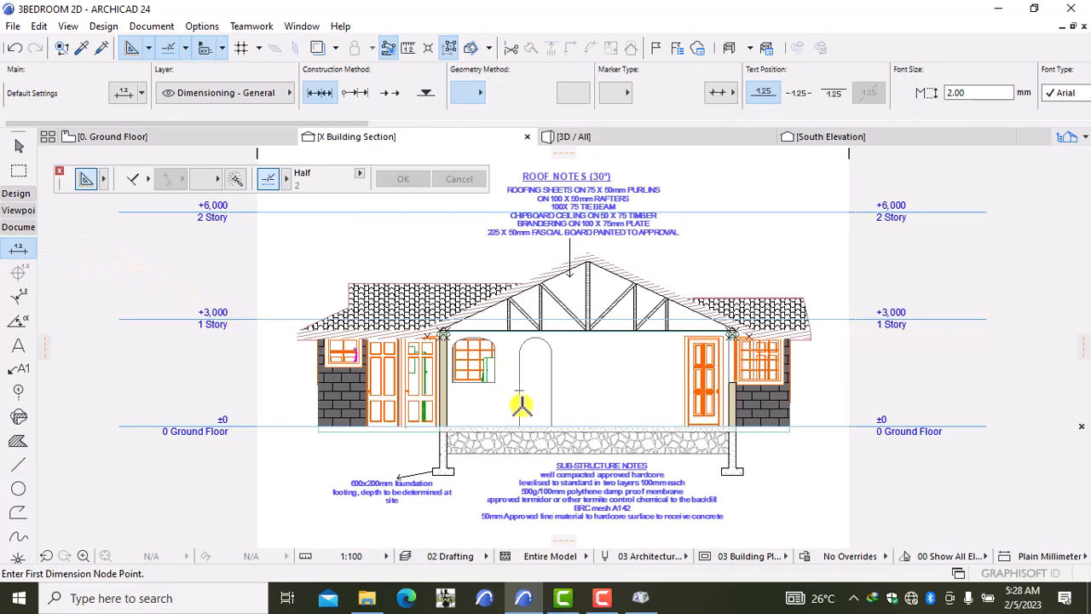
Step: Dimension the wall beside the right-hand door from floor to roof corner as two 1,250 segments
{"action": "middle_click_drag", "start_coordinate": [529, 398], "coordinate": [523, 358]}
{"action": "scroll", "coordinate": [682, 370], "scroll_direction": "up", "scroll_amount": 5}
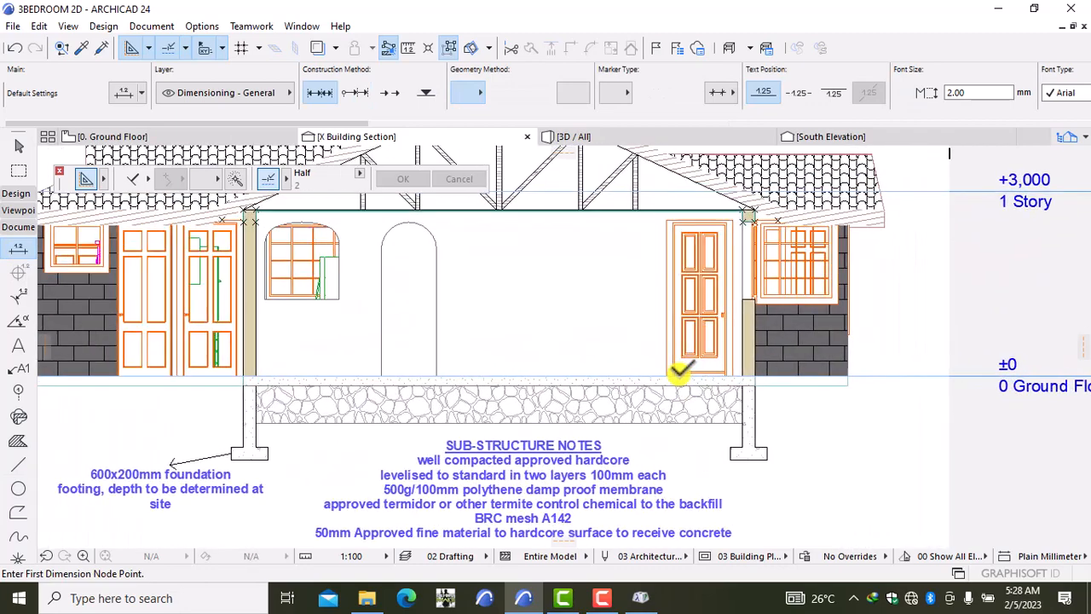
{"action": "left_click", "coordinate": [754, 373]}
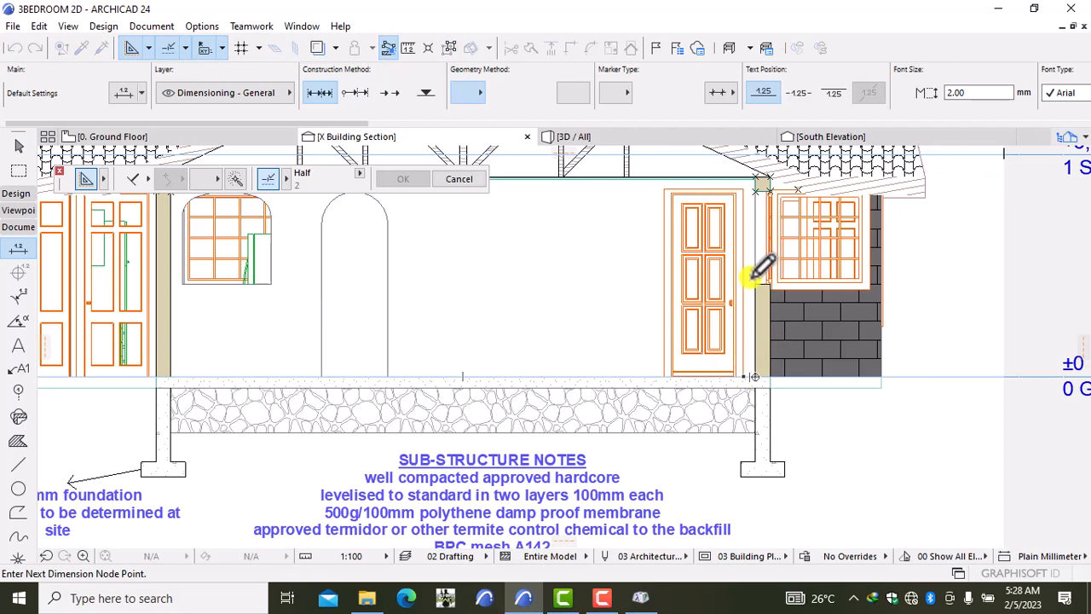
{"action": "left_click", "coordinate": [756, 284]}
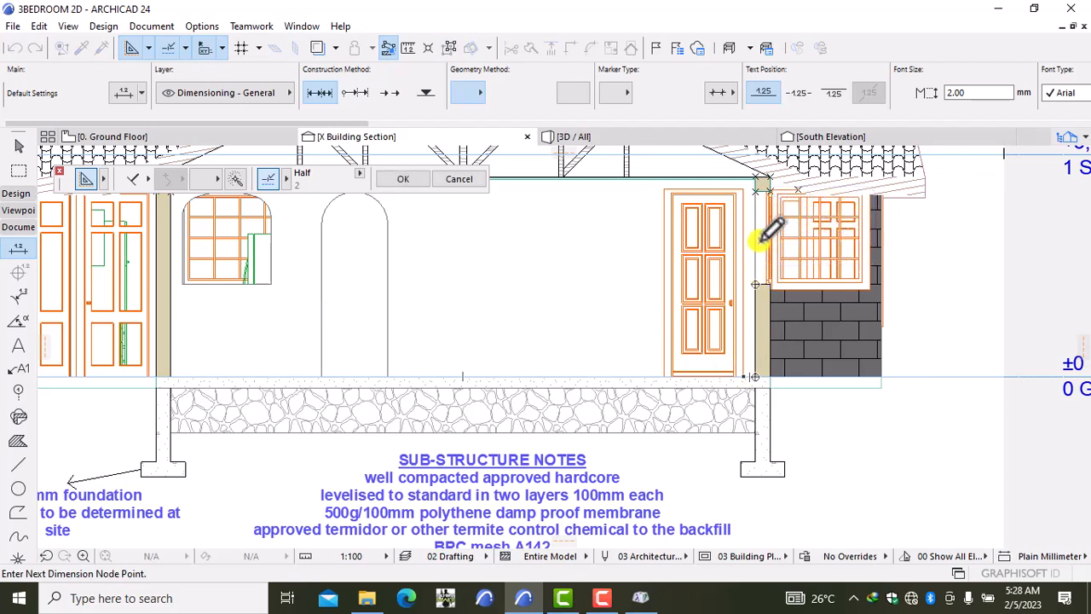
{"action": "left_click", "coordinate": [755, 187]}
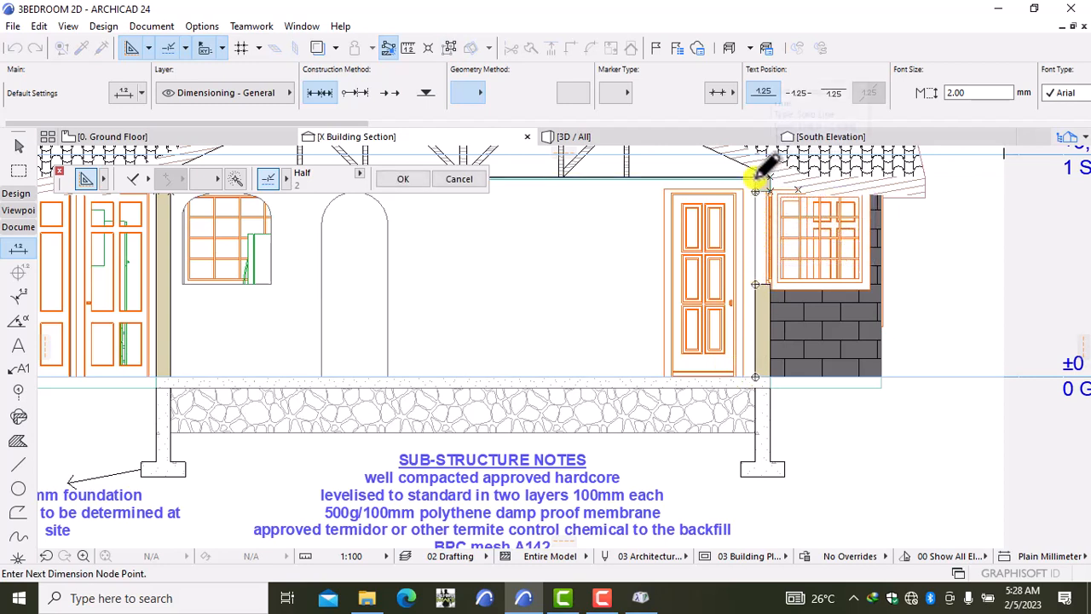
{"action": "right_click", "coordinate": [817, 415]}
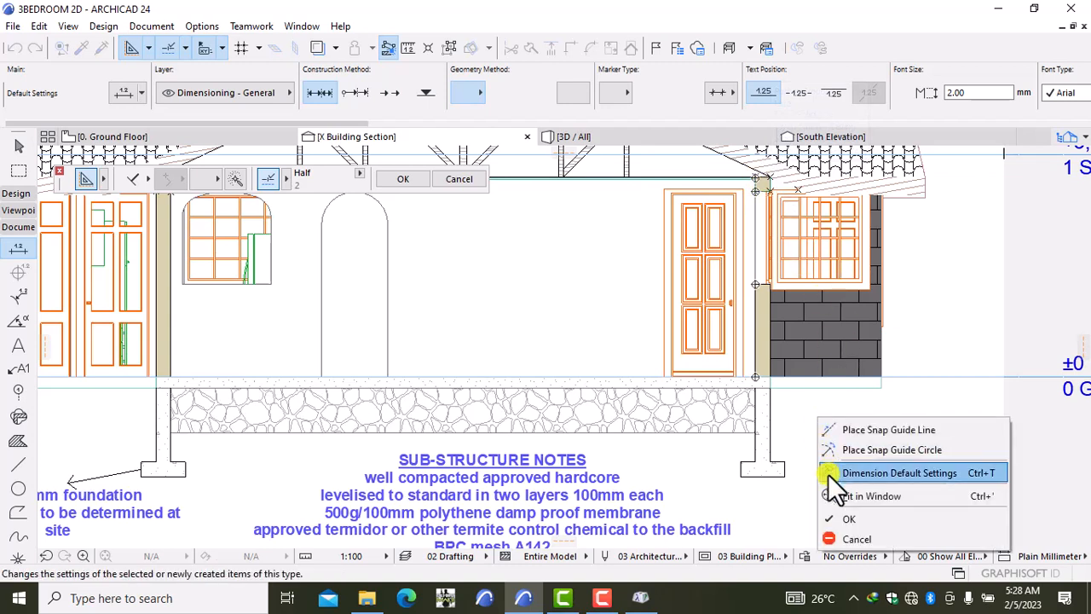
{"action": "left_click", "coordinate": [839, 516]}
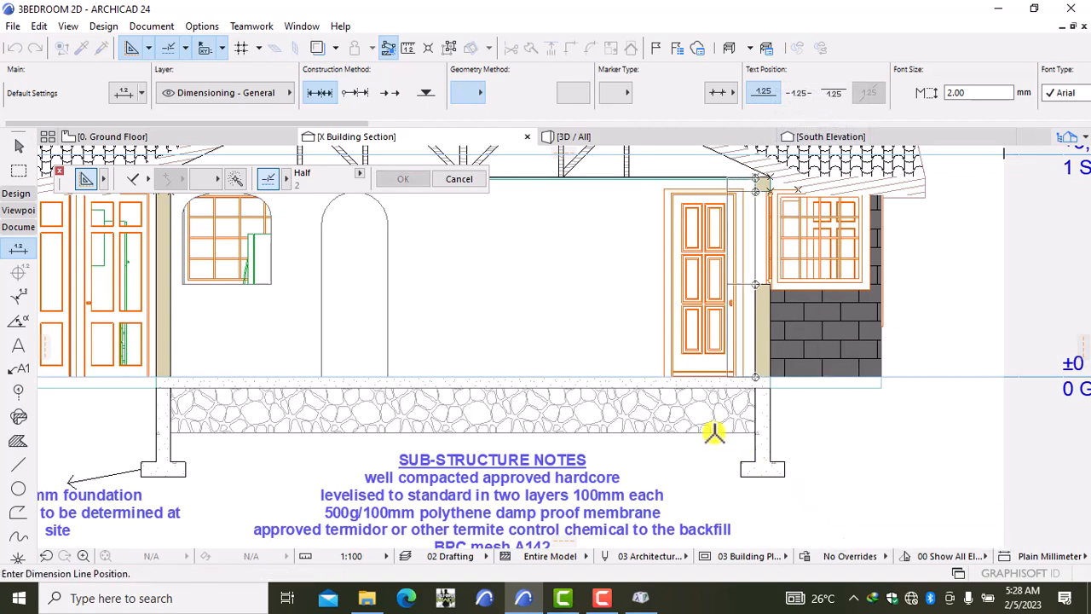
{"action": "left_click", "coordinate": [631, 362]}
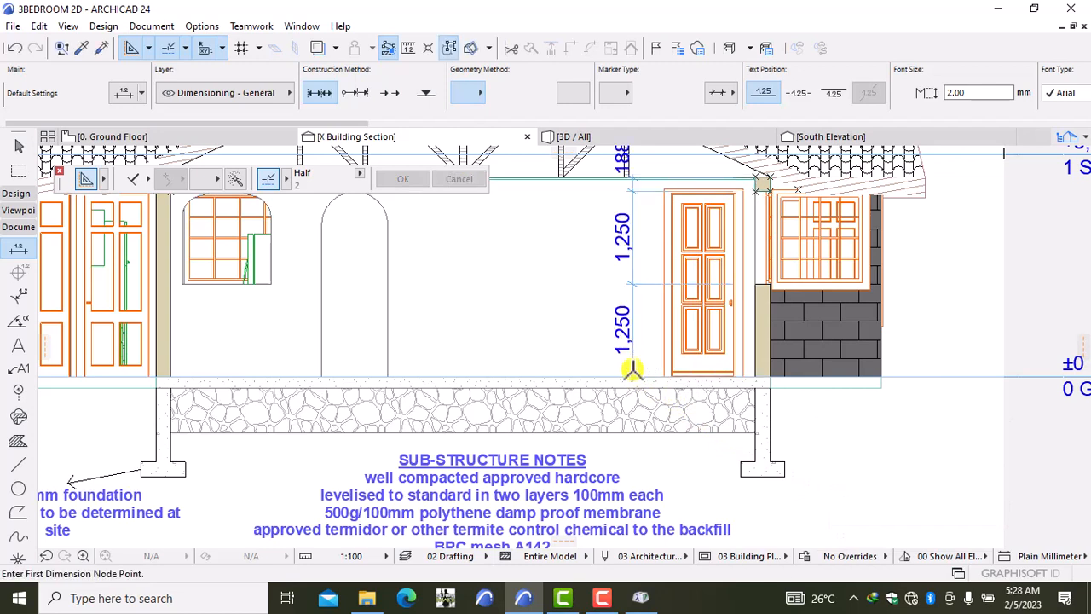
{"action": "left_click", "coordinate": [632, 322], "text": "shift"}
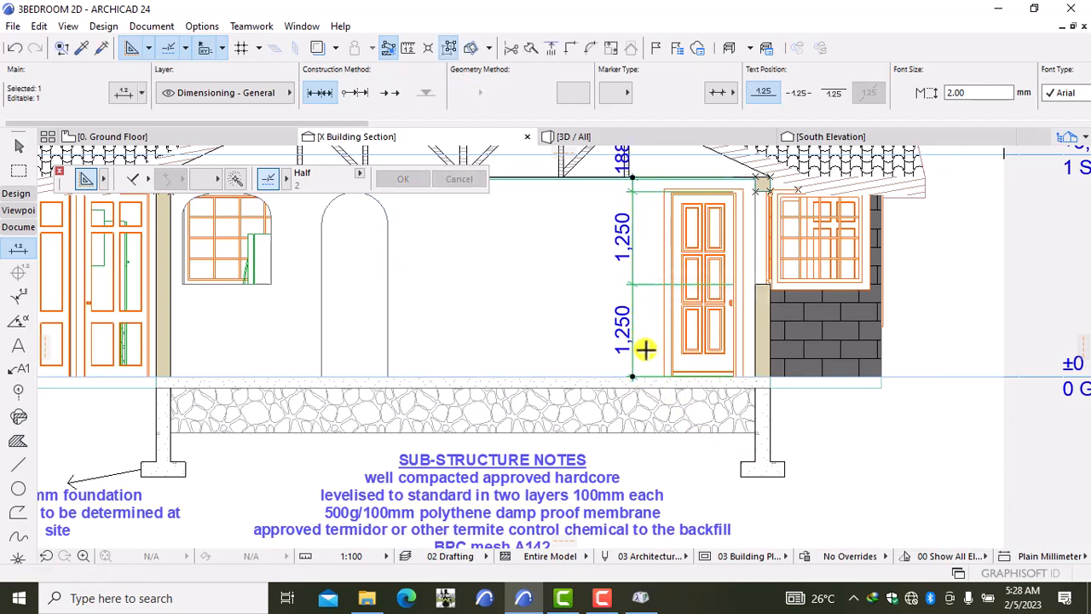
Step: Set the selected vertical dimension chain's text size from 2.00 to 1.50 mm
{"action": "key", "text": "ctrl+t"}
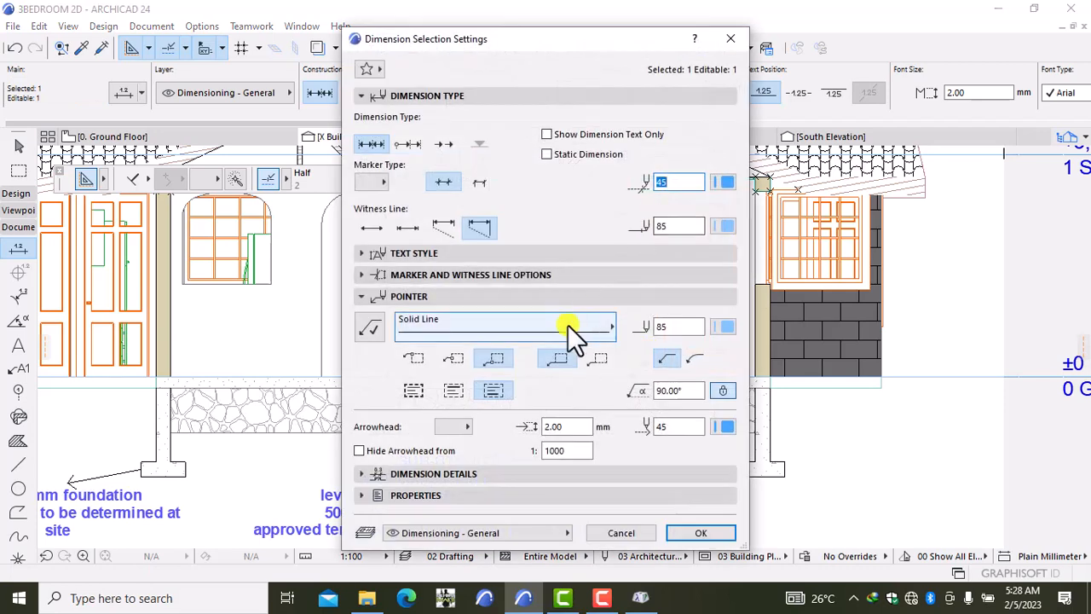
{"action": "left_click", "coordinate": [483, 255]}
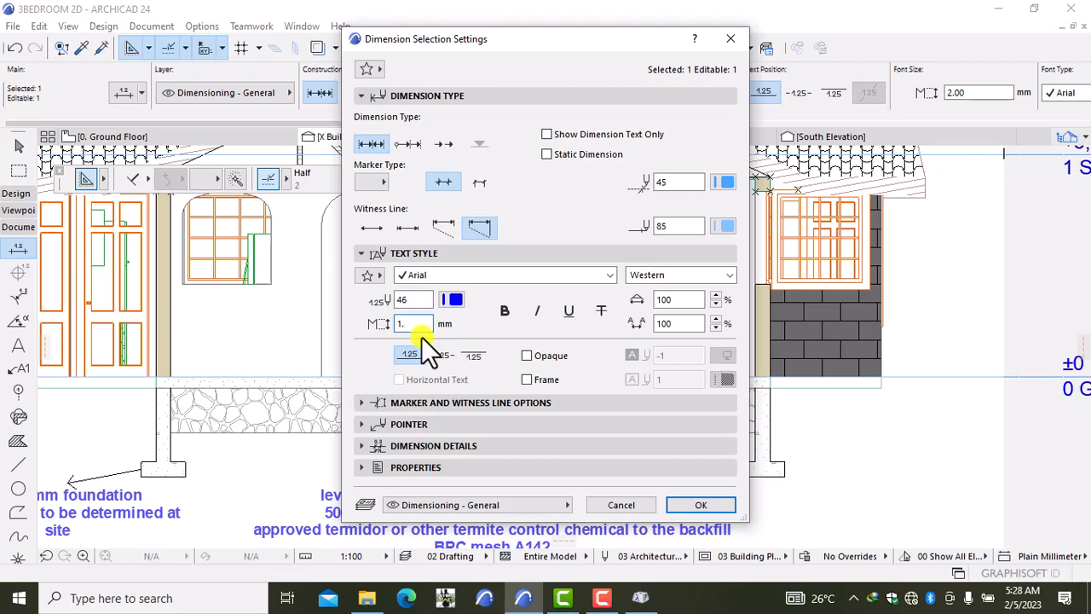
{"action": "left_click", "coordinate": [687, 506]}
{"action": "key", "text": "Escape"}
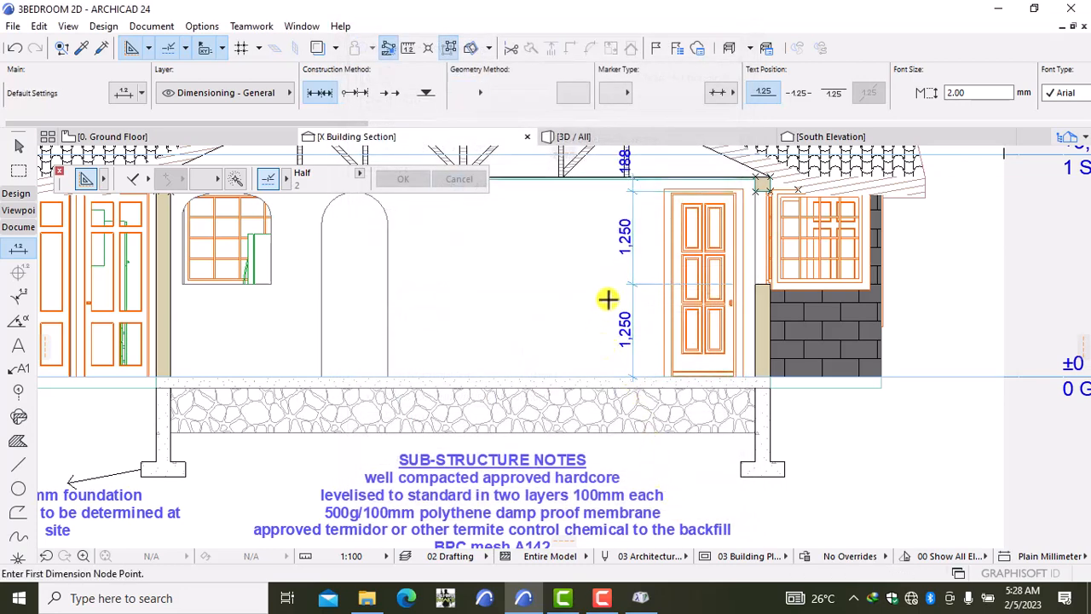
Step: Replace the measured 188 top dimension value with custom text 200
{"action": "scroll", "coordinate": [606, 293], "scroll_direction": "down", "scroll_amount": 1}
{"action": "scroll", "coordinate": [623, 233], "scroll_direction": "up", "scroll_amount": 1}
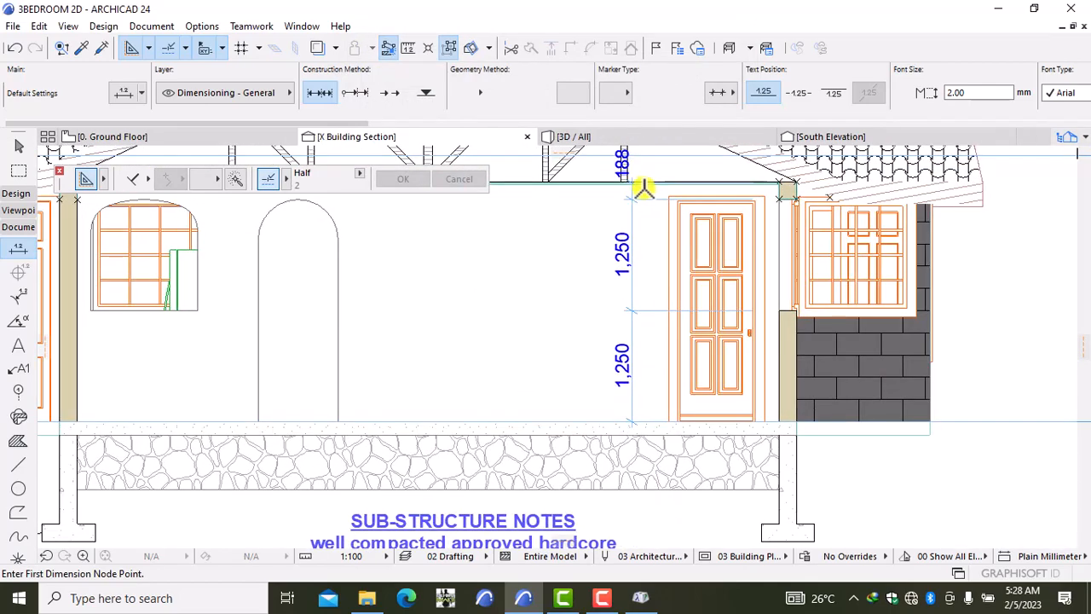
{"action": "scroll", "coordinate": [630, 180], "scroll_direction": "up", "scroll_amount": 1}
{"action": "scroll", "coordinate": [628, 167], "scroll_direction": "down", "scroll_amount": 1}
{"action": "scroll", "coordinate": [626, 244], "scroll_direction": "up", "scroll_amount": 2}
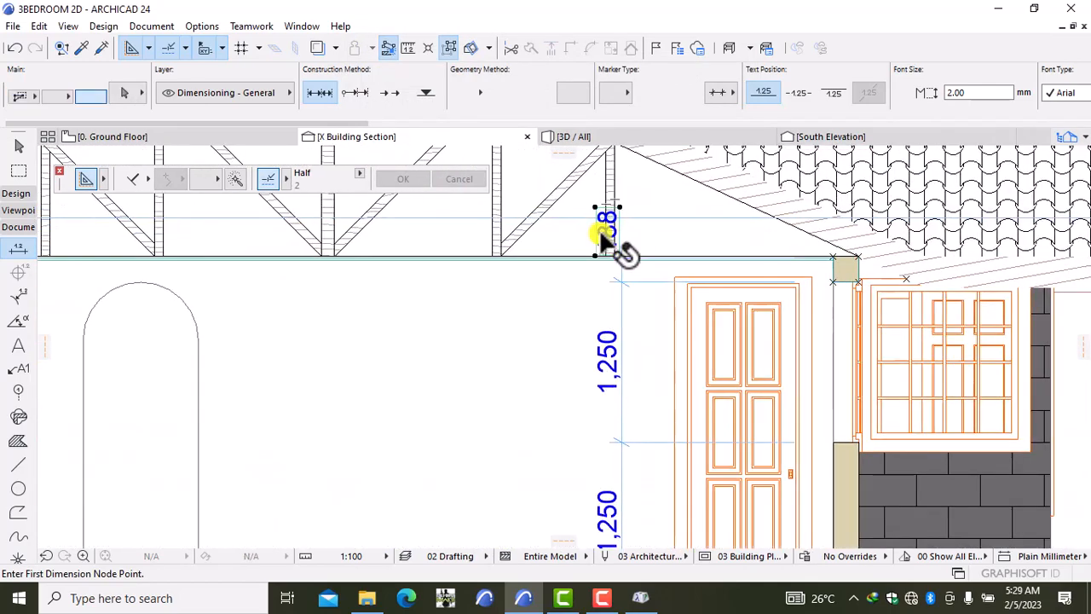
{"action": "left_click", "coordinate": [620, 245], "text": "shift"}
{"action": "right_click", "coordinate": [504, 307]}
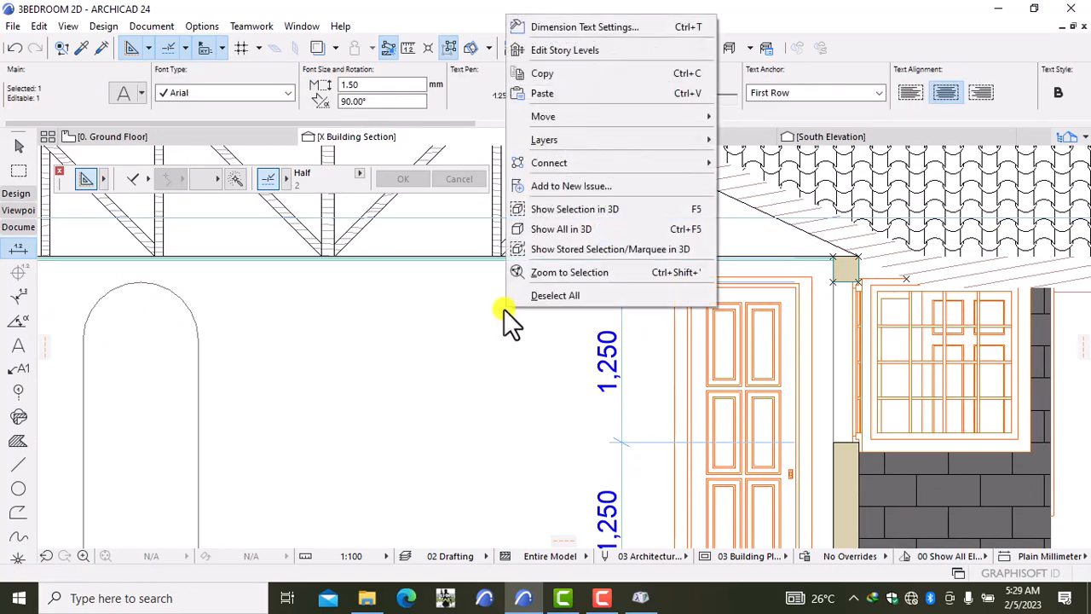
{"action": "left_click", "coordinate": [636, 20]}
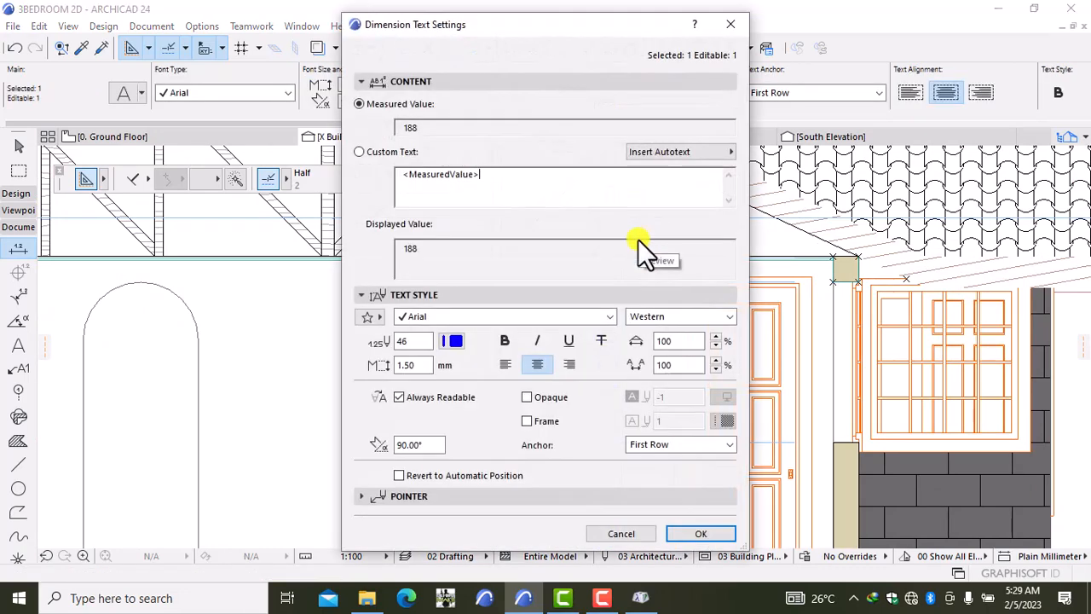
{"action": "key", "text": "BackSpace"}
{"action": "key", "text": "BackSpace"}
{"action": "key", "text": "BackSpace"}
{"action": "key", "text": "BackSpace"}
{"action": "key", "text": "BackSpace"}
{"action": "key", "text": "BackSpace"}
{"action": "key", "text": "BackSpace"}
{"action": "key", "text": "BackSpace"}
{"action": "key", "text": "BackSpace"}
{"action": "key", "text": "BackSpace"}
{"action": "key", "text": "BackSpace"}
{"action": "key", "text": "BackSpace"}
{"action": "key", "text": "BackSpace"}
{"action": "key", "text": "BackSpace"}
{"action": "key", "text": "BackSpace"}
{"action": "type", "text": "200"}
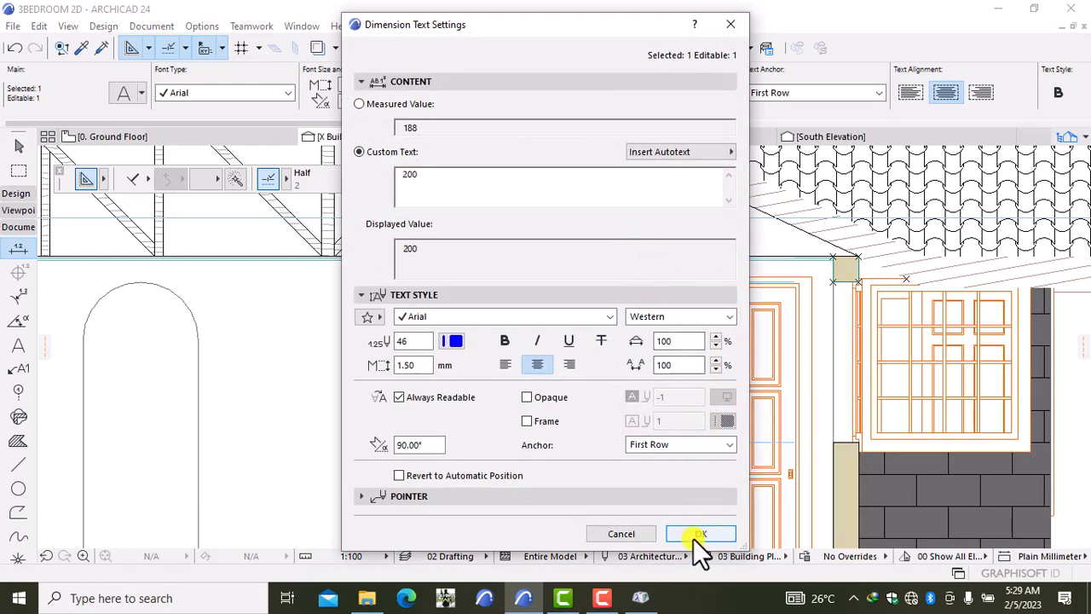
{"action": "left_click", "coordinate": [699, 534]}
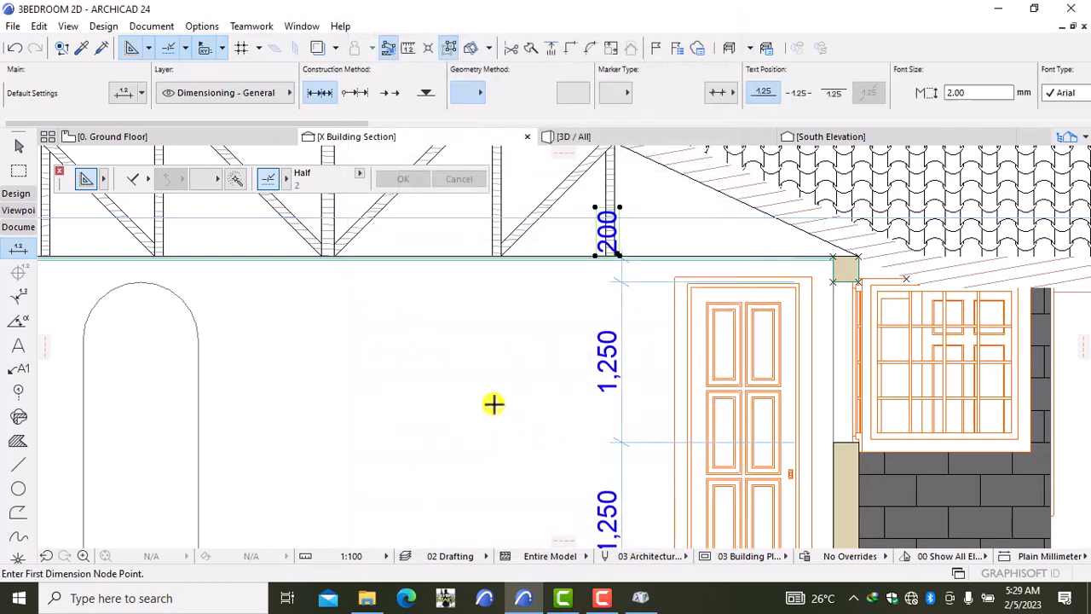
{"action": "scroll", "coordinate": [493, 404], "scroll_direction": "down", "scroll_amount": 4}
{"action": "scroll", "coordinate": [524, 350], "scroll_direction": "up", "scroll_amount": 1}
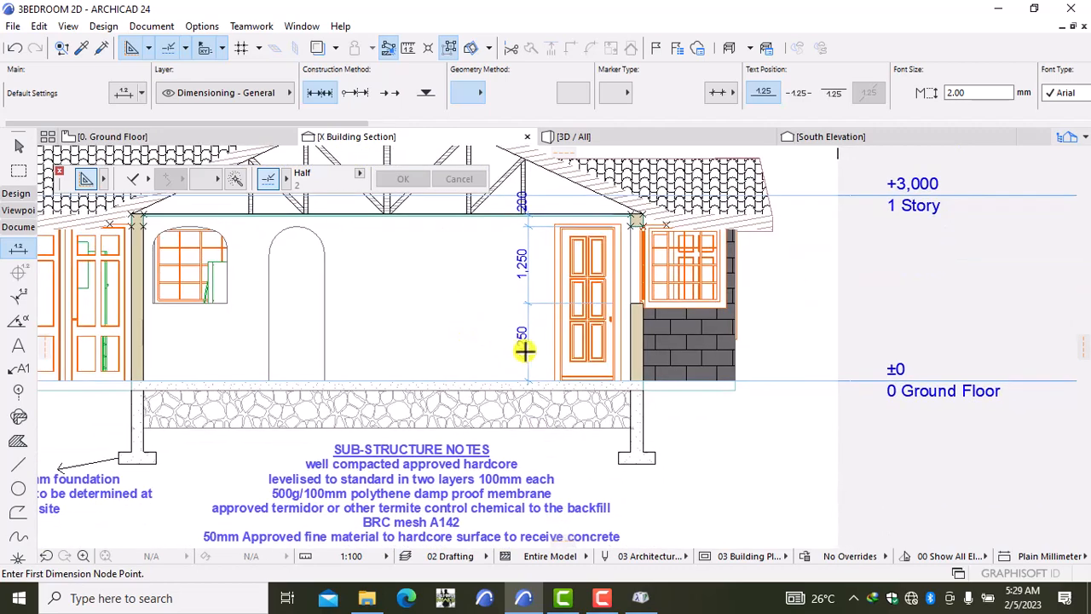
{"action": "scroll", "coordinate": [525, 349], "scroll_direction": "up", "scroll_amount": 3}
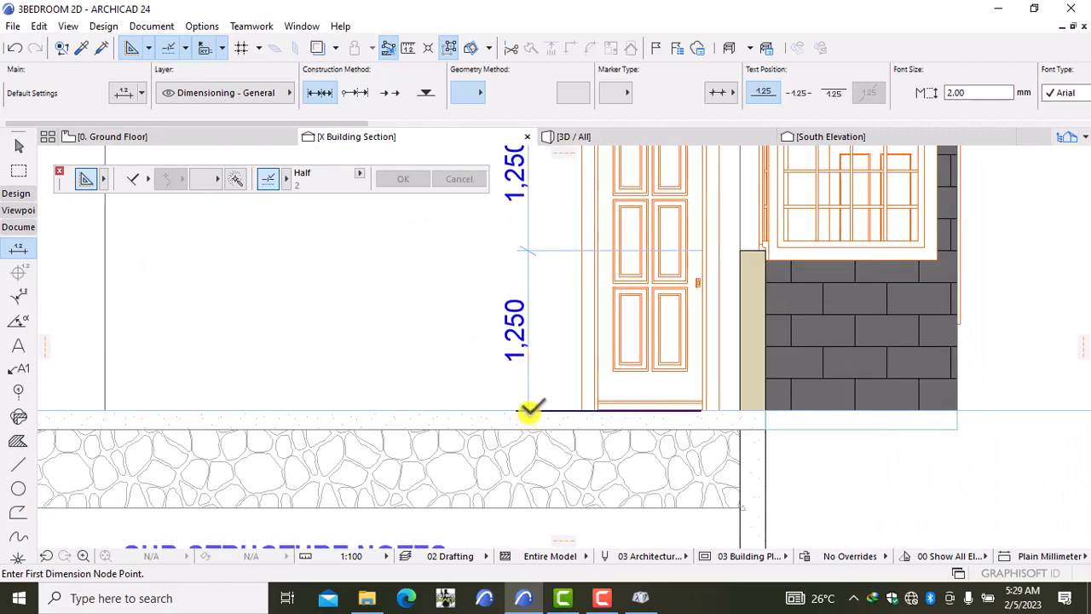
Step: Add short dimensions at the floor slab and over the hardcore, giving a 150 dimension
{"action": "left_click", "coordinate": [528, 411]}
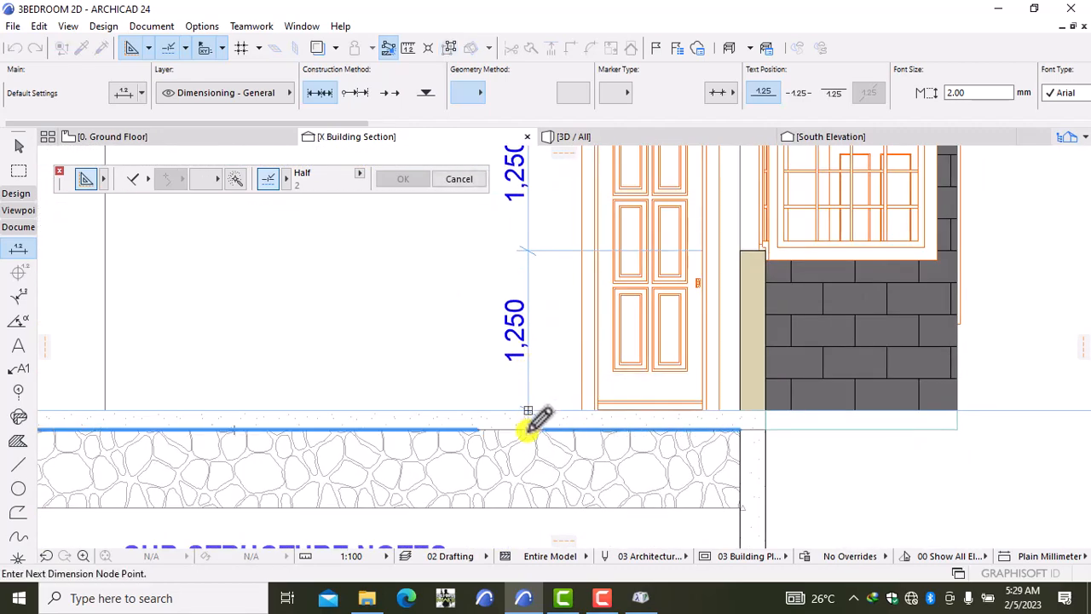
{"action": "left_click", "coordinate": [520, 407]}
{"action": "right_click", "coordinate": [497, 380]}
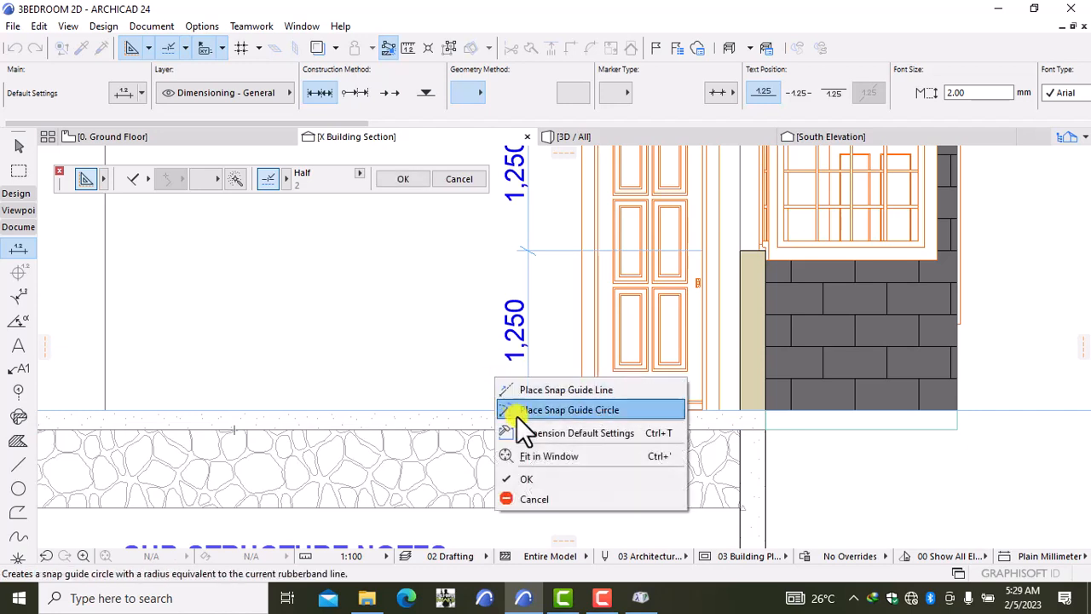
{"action": "left_click", "coordinate": [532, 475]}
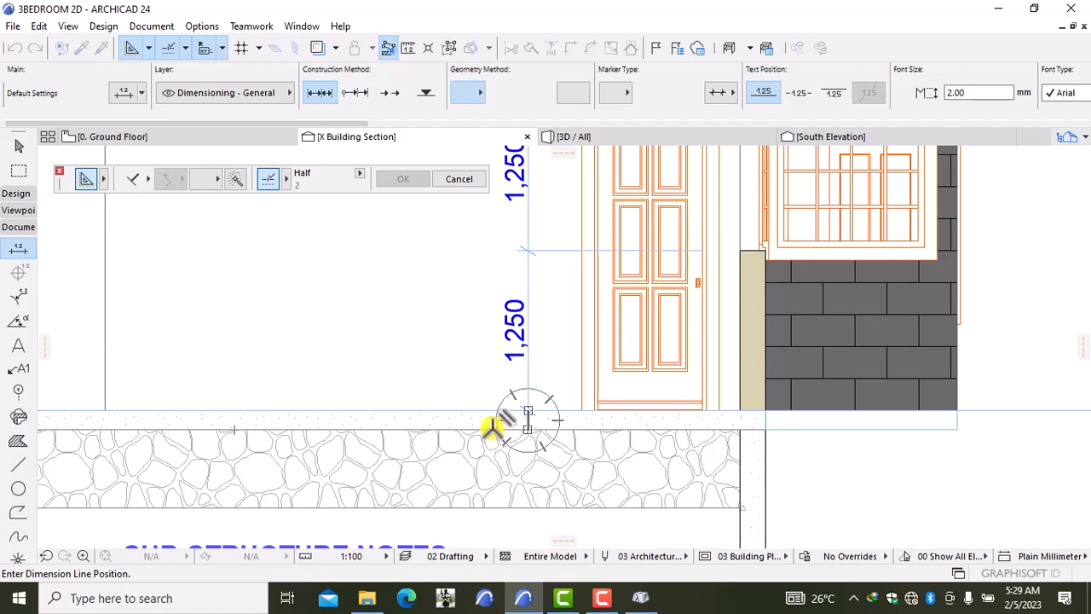
{"action": "left_click", "coordinate": [498, 426]}
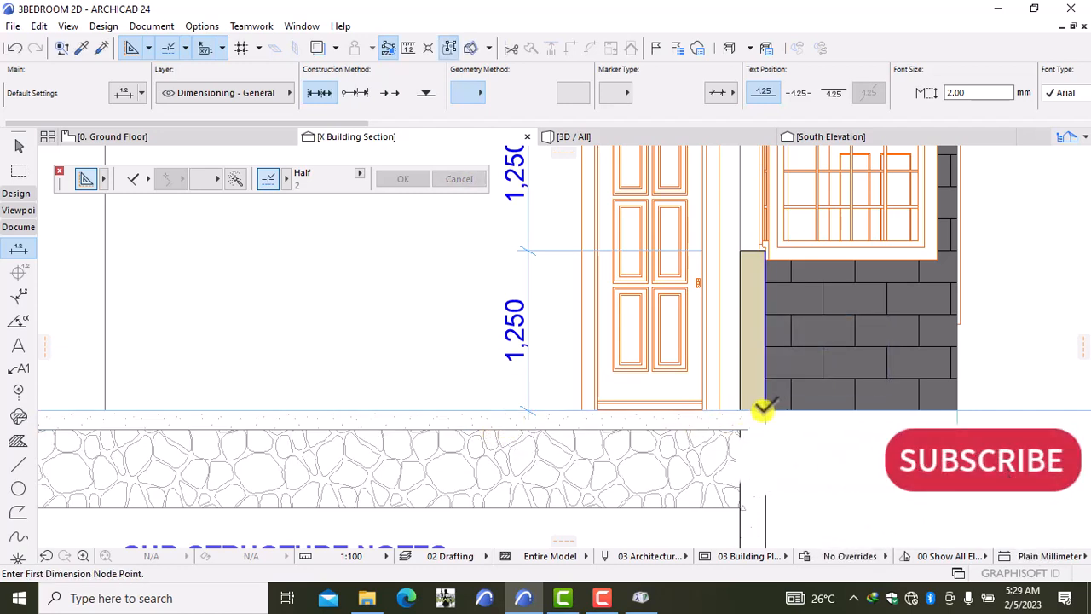
{"action": "left_click", "coordinate": [766, 410]}
{"action": "left_click", "coordinate": [766, 429]}
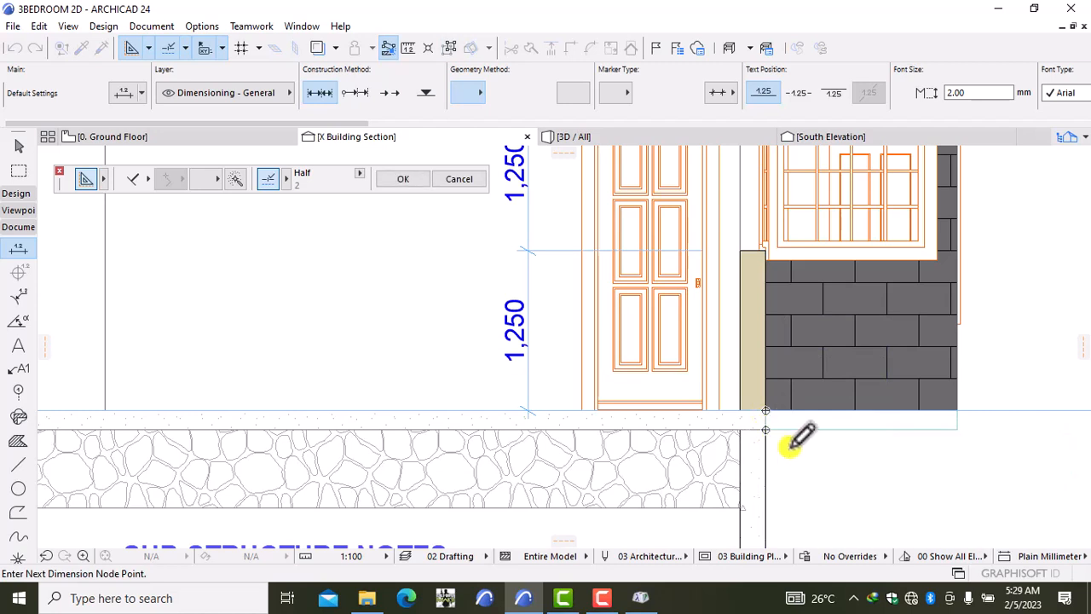
{"action": "right_click", "coordinate": [791, 446]}
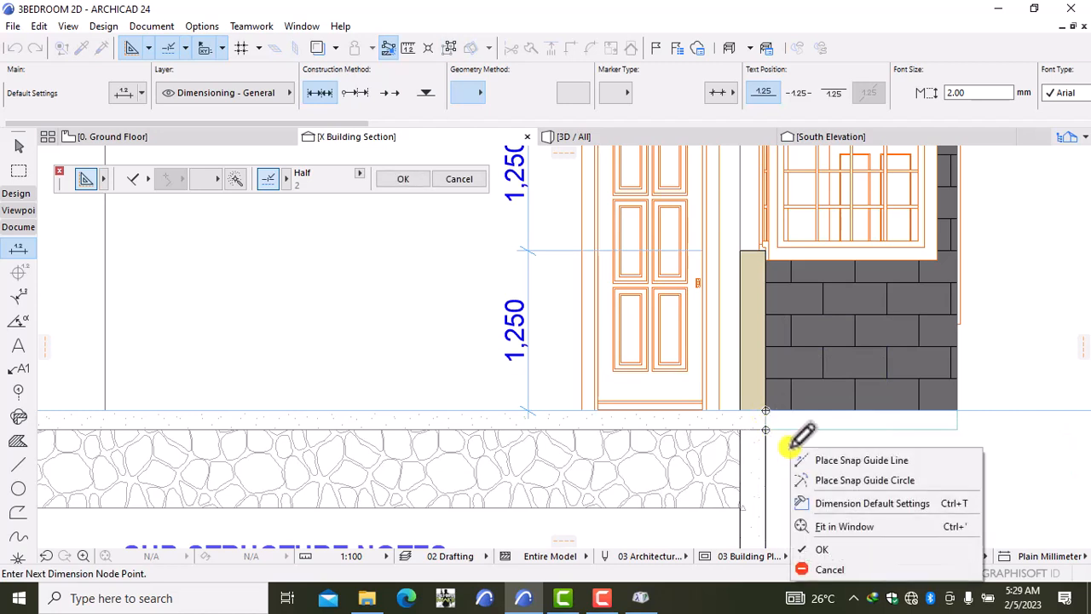
{"action": "left_click", "coordinate": [819, 545]}
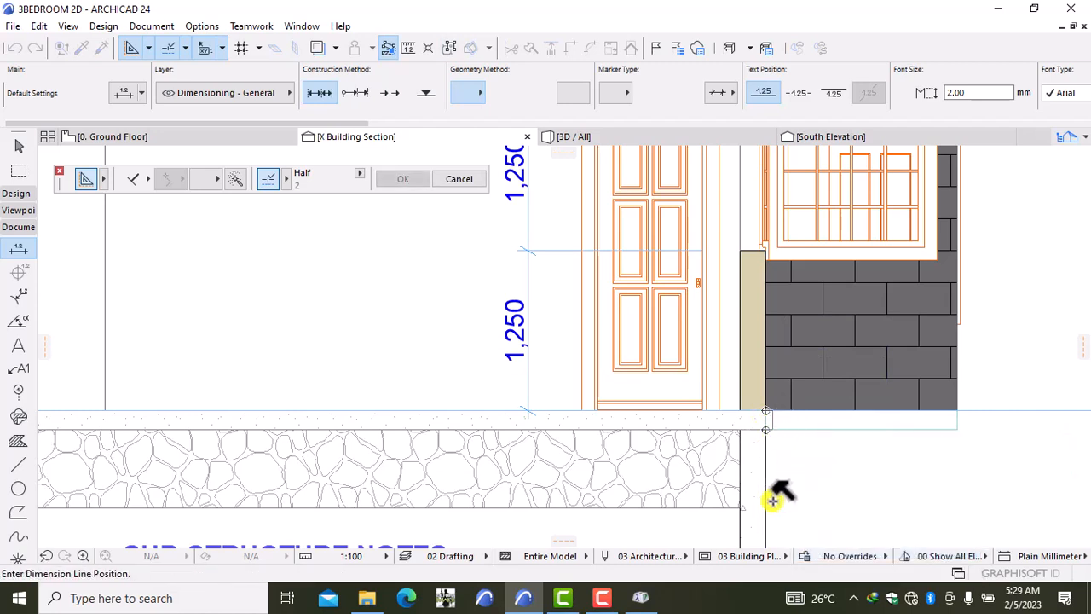
{"action": "left_click", "coordinate": [530, 445]}
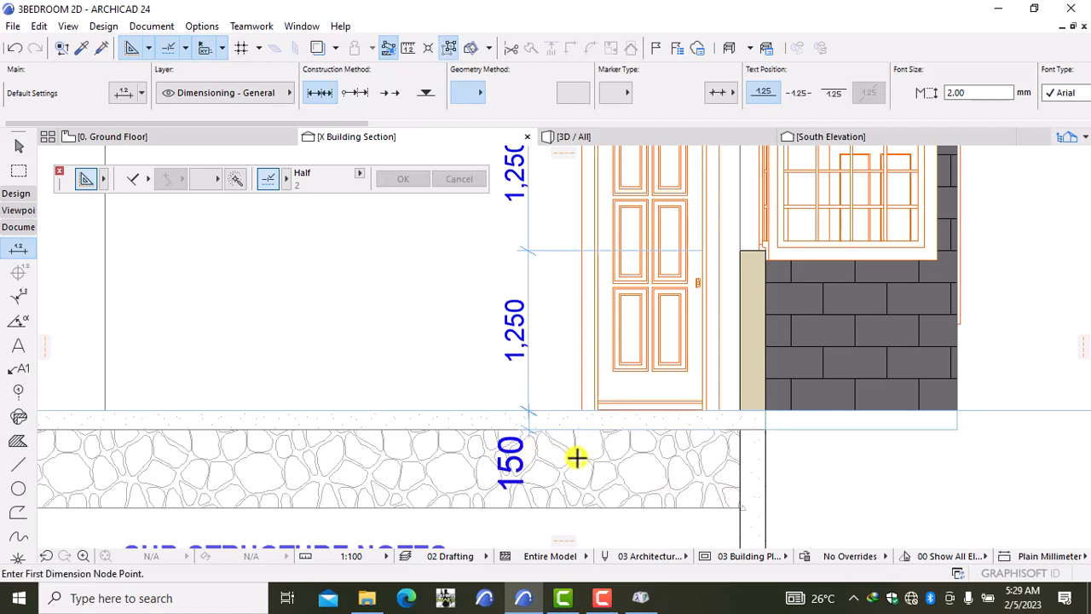
Step: Shrink the 150 dimension text to font size 1.5 in the Info Box
{"action": "left_click", "coordinate": [523, 437], "text": "shift"}
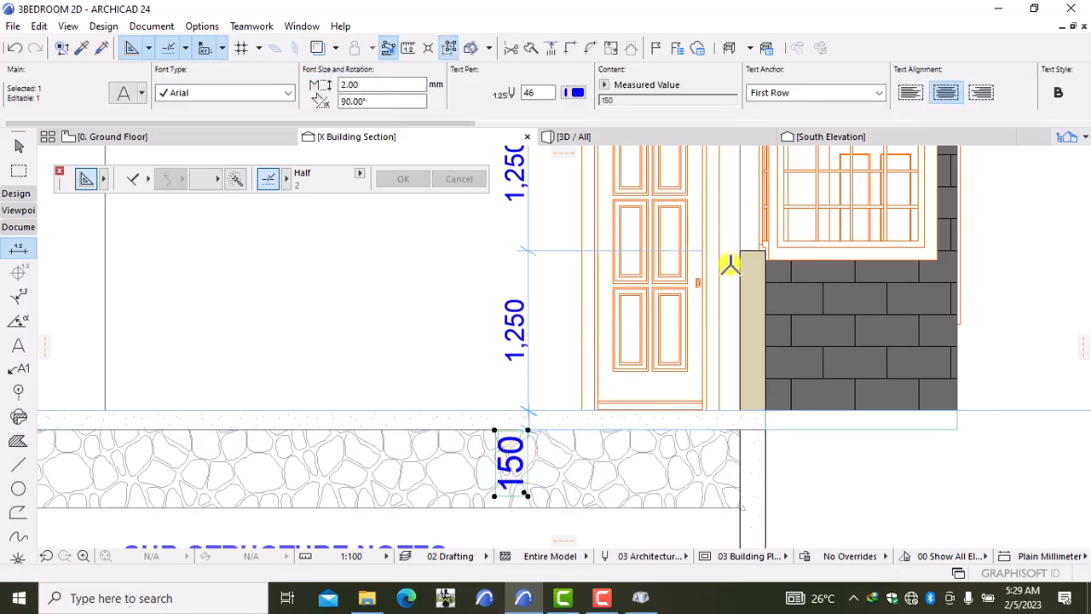
{"action": "left_click", "coordinate": [368, 83]}
{"action": "key", "text": "BackSpace"}
{"action": "key", "text": "BackSpace"}
{"action": "key", "text": "BackSpace"}
{"action": "key", "text": "BackSpace"}
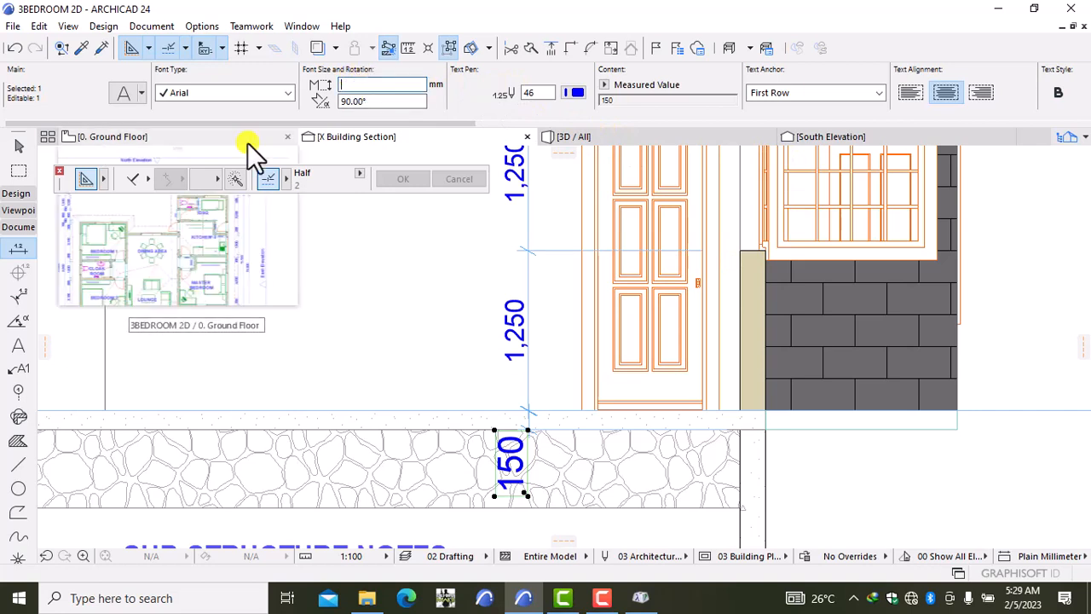
{"action": "type", "text": "1.5"}
{"action": "key", "text": "Return"}
{"action": "key", "text": "Escape"}
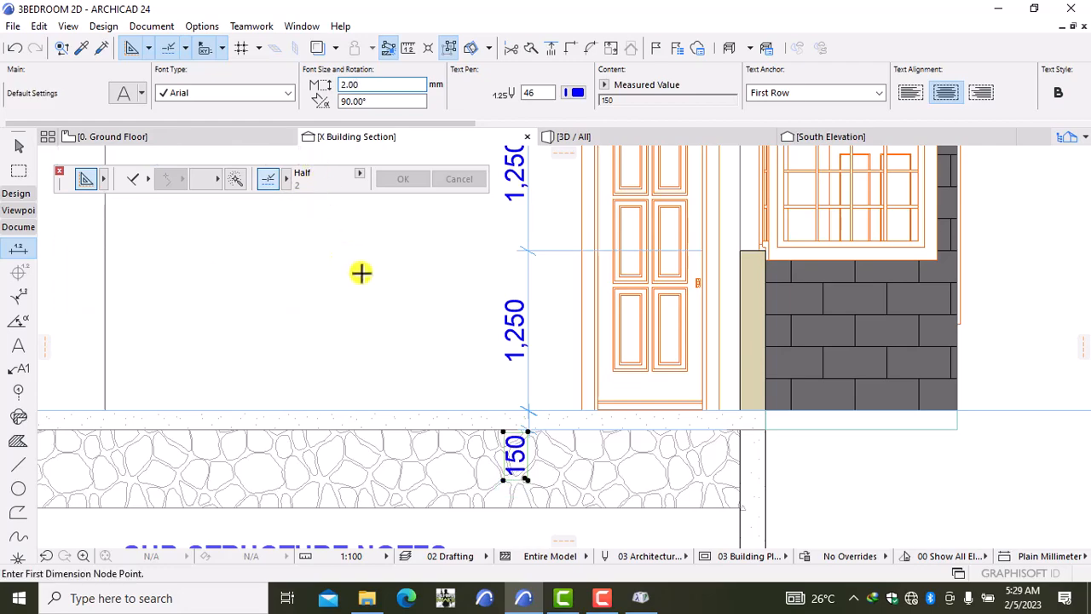
{"action": "scroll", "coordinate": [341, 280], "scroll_direction": "down", "scroll_amount": 2}
{"action": "mouse_move", "coordinate": [265, 273]}
{"action": "middle_mouse_down"}
{"action": "mouse_move", "coordinate": [409, 336]}
{"action": "mouse_move", "coordinate": [443, 336]}
{"action": "middle_mouse_up"}
{"action": "scroll", "coordinate": [461, 350], "scroll_direction": "down", "scroll_amount": 2}
{"action": "middle_click_drag", "start_coordinate": [226, 337], "coordinate": [291, 344]}
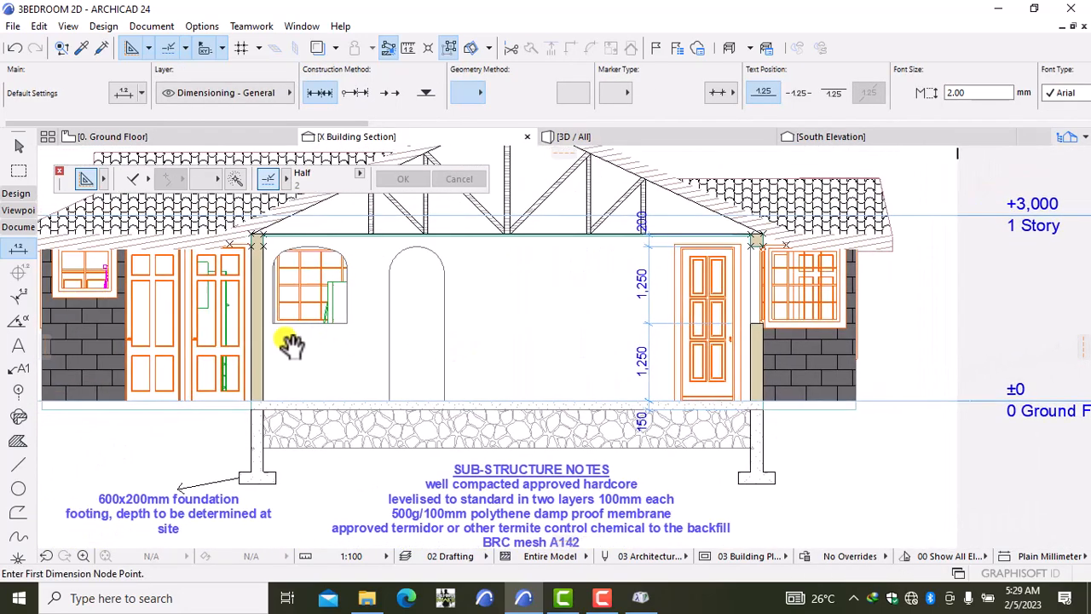
Step: Add a vertical wall-height dimension from the wall base to its top corner, measuring 2,688
{"action": "scroll", "coordinate": [288, 341], "scroll_direction": "up", "scroll_amount": 2}
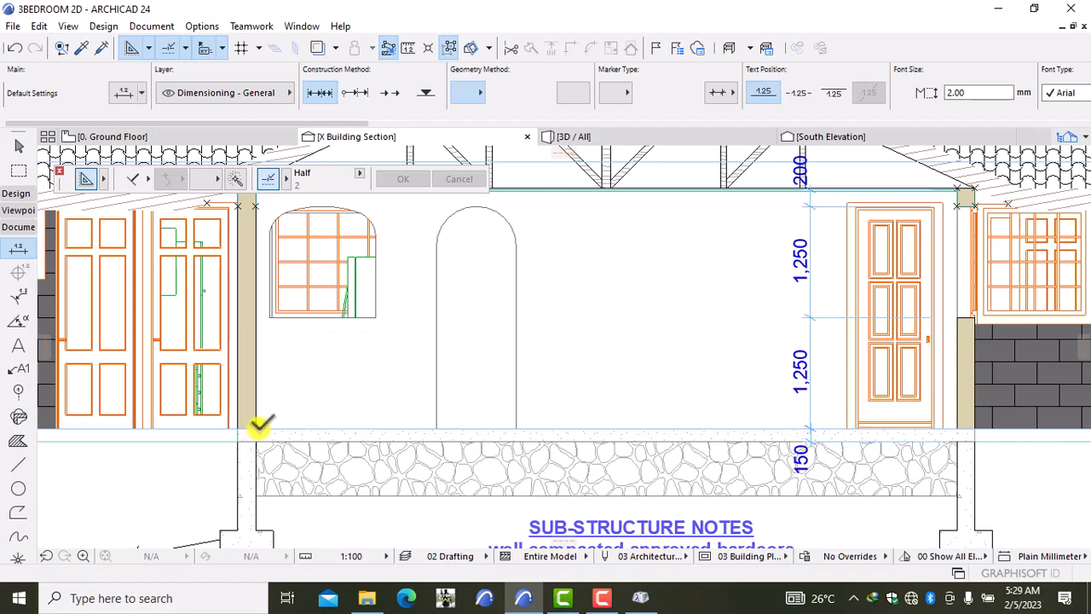
{"action": "left_click", "coordinate": [258, 428]}
{"action": "middle_click_drag", "start_coordinate": [261, 376], "coordinate": [274, 425]}
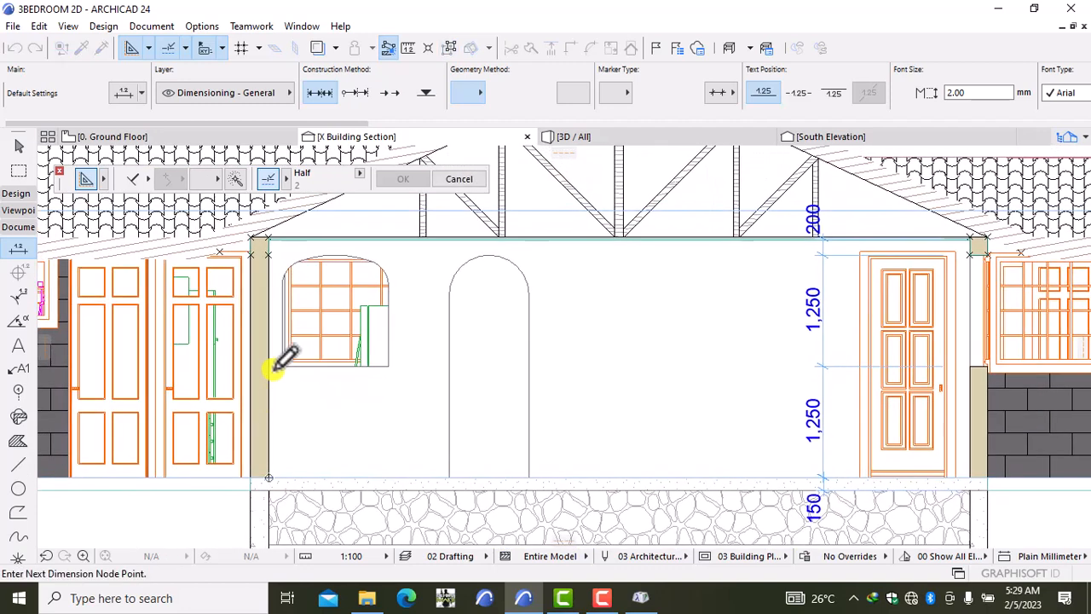
{"action": "left_click", "coordinate": [270, 241]}
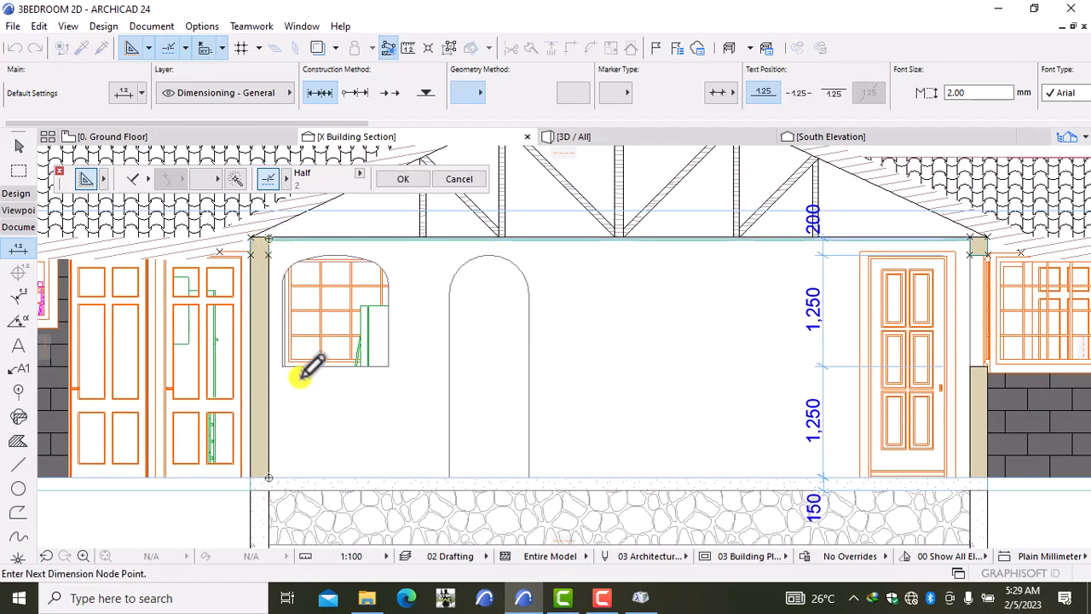
{"action": "right_click", "coordinate": [316, 405]}
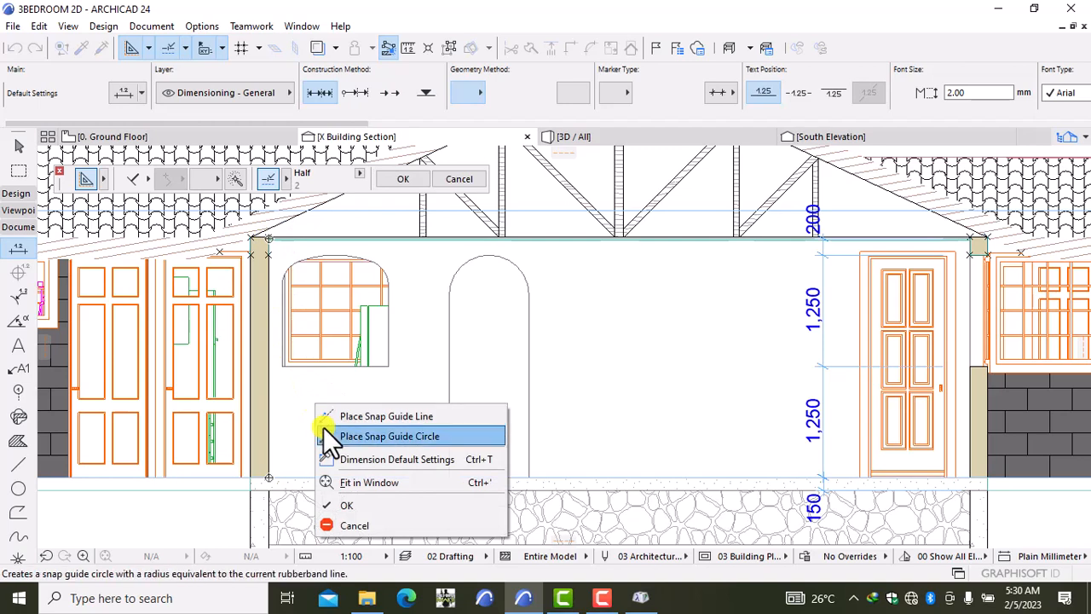
{"action": "left_click", "coordinate": [348, 505]}
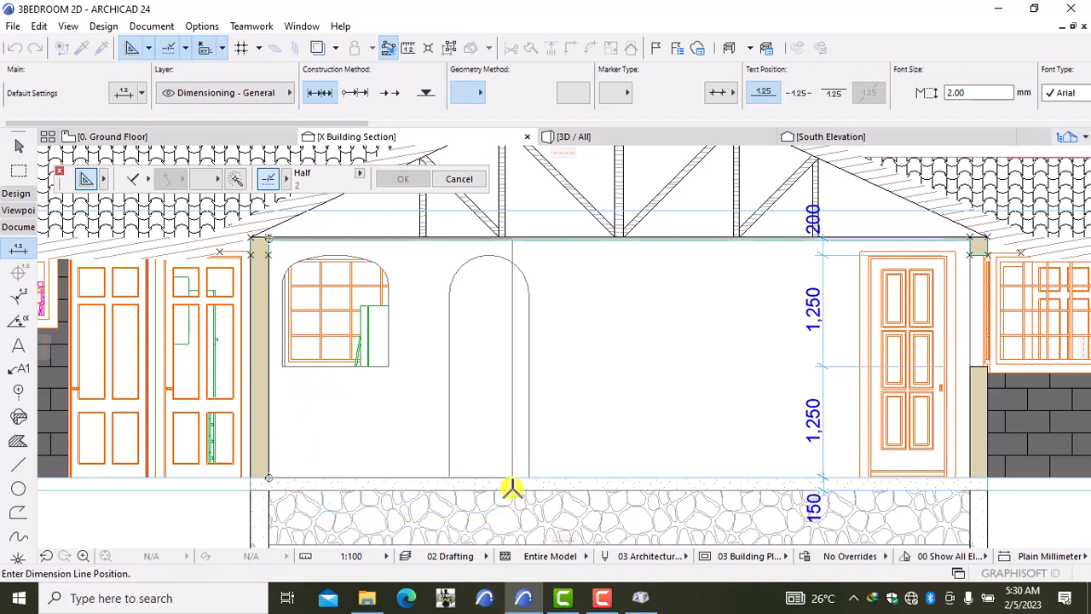
{"action": "left_click", "coordinate": [560, 494]}
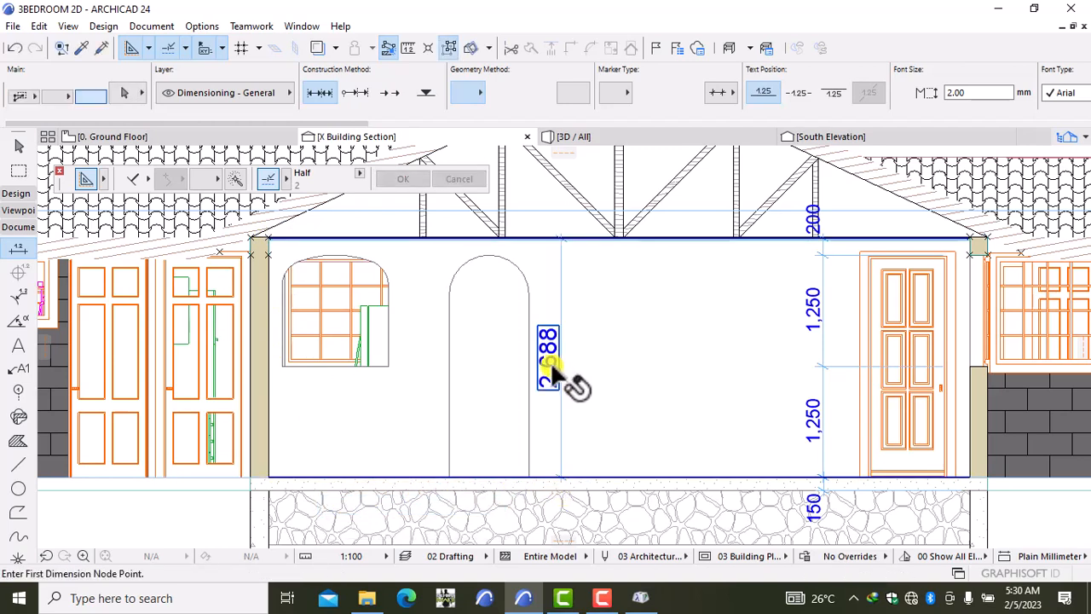
Step: Override the wall-height dimension text with custom text 2700
{"action": "right_click", "coordinate": [610, 346]}
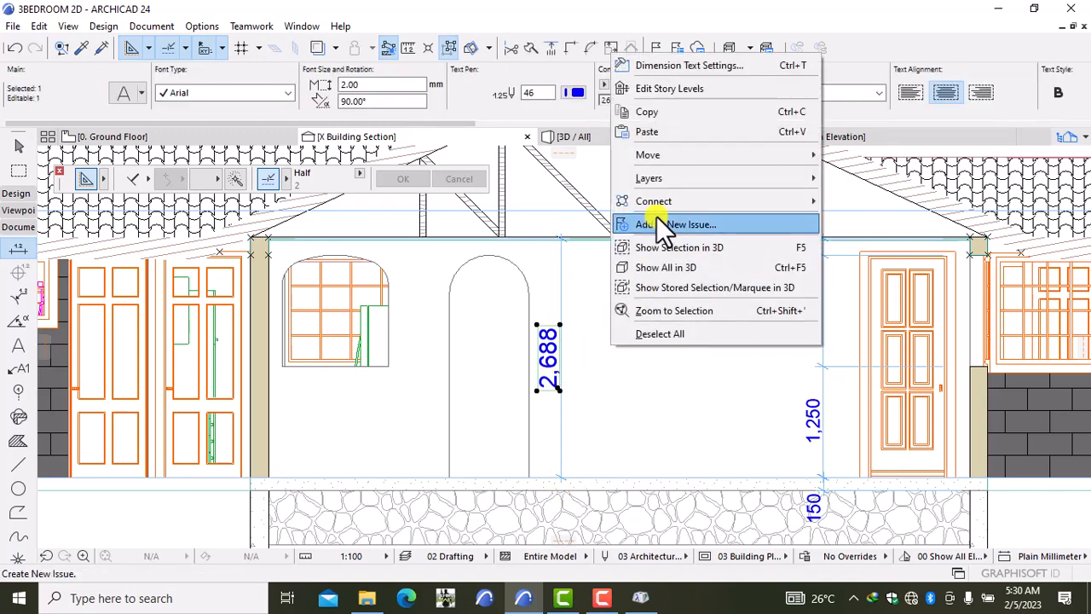
{"action": "left_click", "coordinate": [686, 65]}
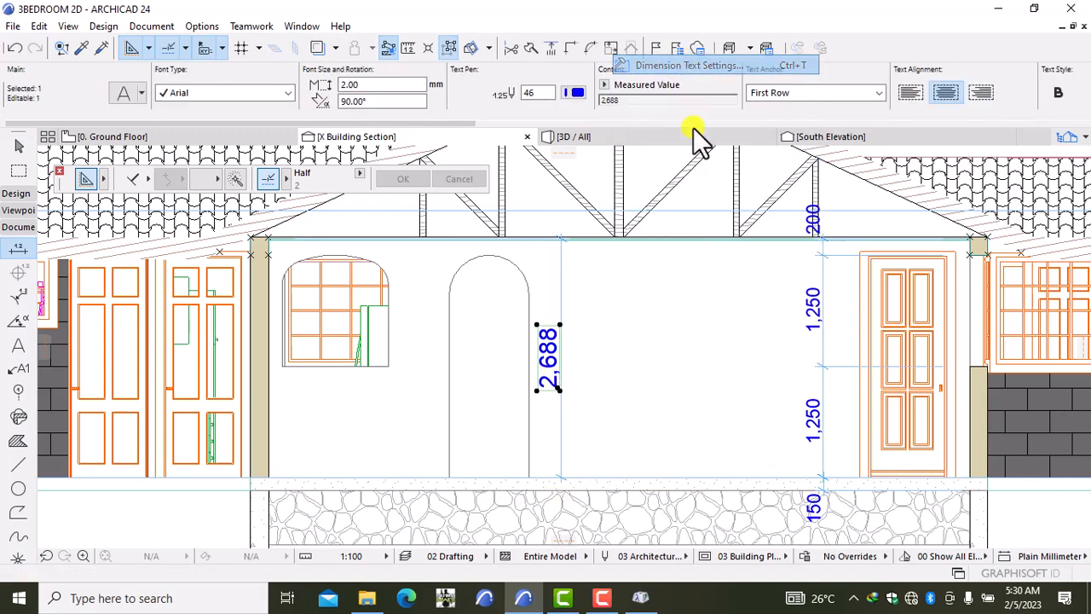
{"action": "left_click", "coordinate": [565, 171]}
{"action": "key", "text": "BackSpace"}
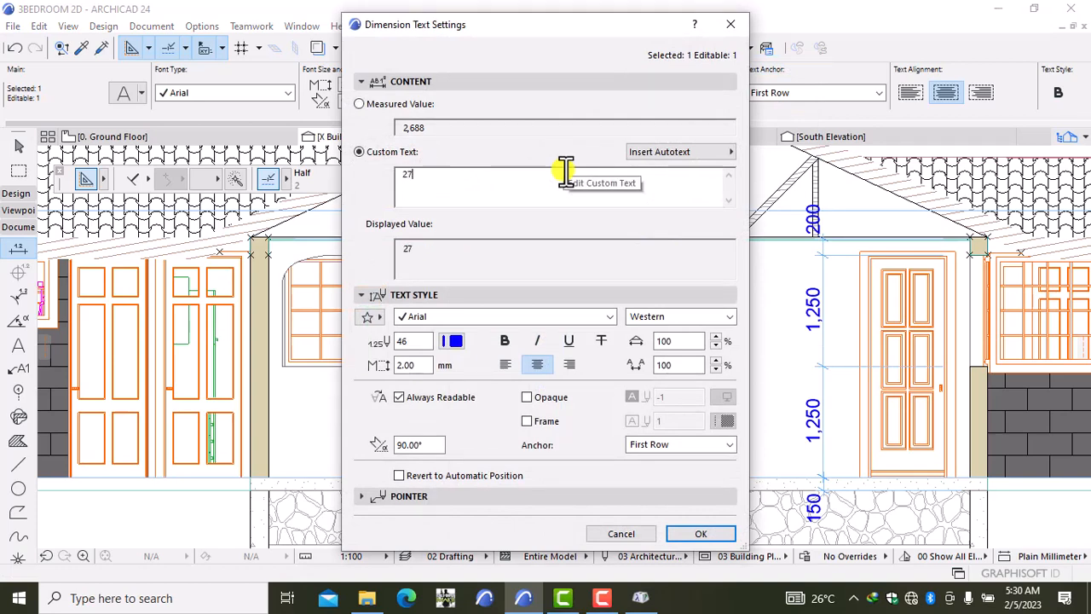
{"action": "left_click", "coordinate": [706, 528]}
{"action": "key", "text": "Escape"}
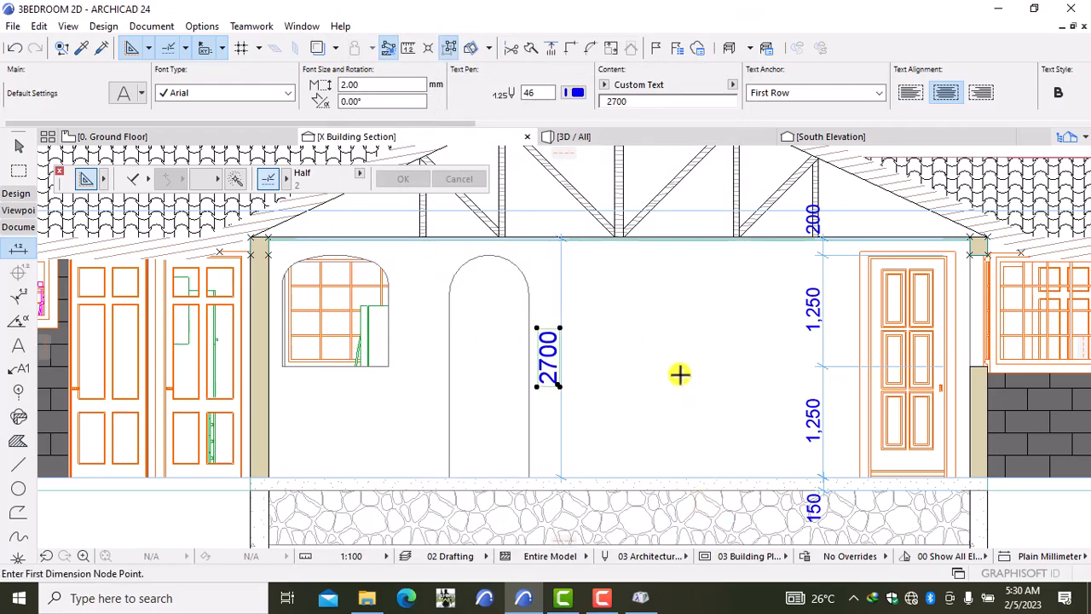
{"action": "scroll", "coordinate": [682, 375], "scroll_direction": "down", "scroll_amount": 4}
{"action": "scroll", "coordinate": [686, 380], "scroll_direction": "down", "scroll_amount": 2}
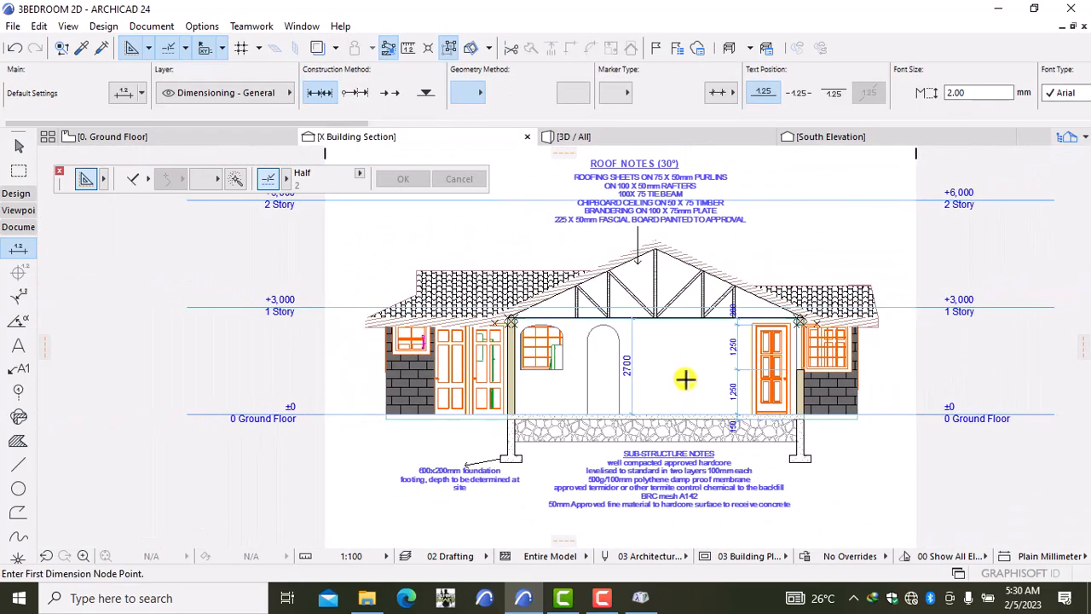
{"action": "scroll", "coordinate": [685, 380], "scroll_direction": "up", "scroll_amount": 5}
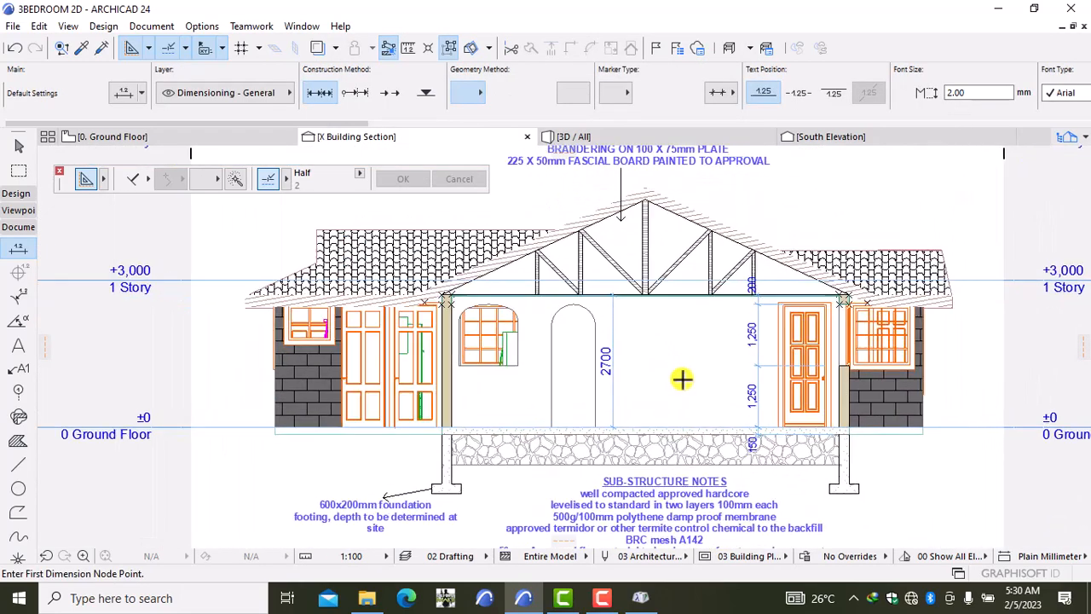
{"action": "scroll", "coordinate": [682, 379], "scroll_direction": "up", "scroll_amount": 1}
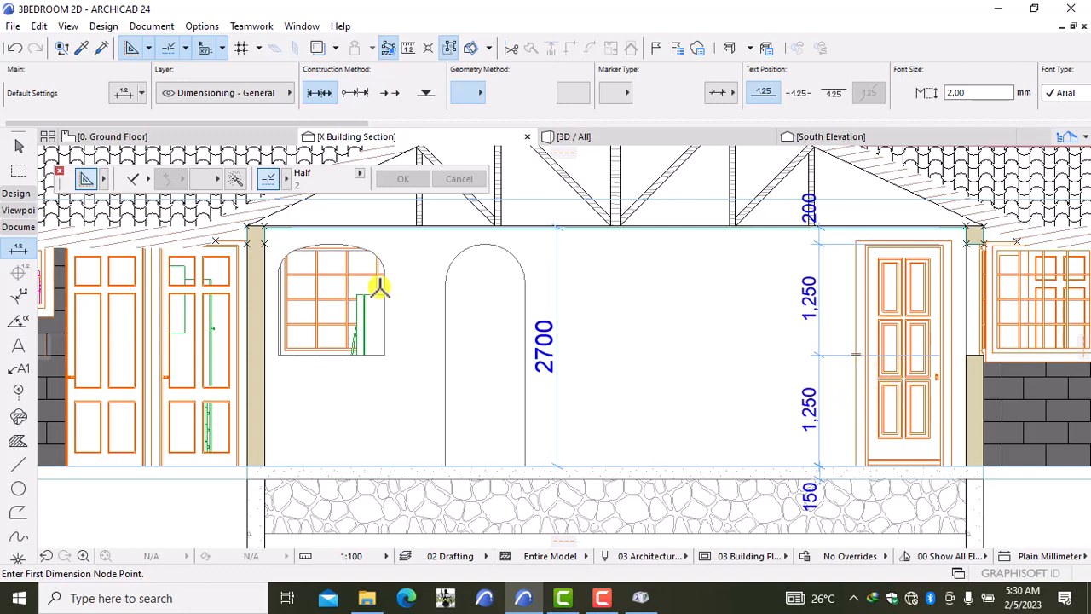
{"action": "left_click", "coordinate": [130, 138]}
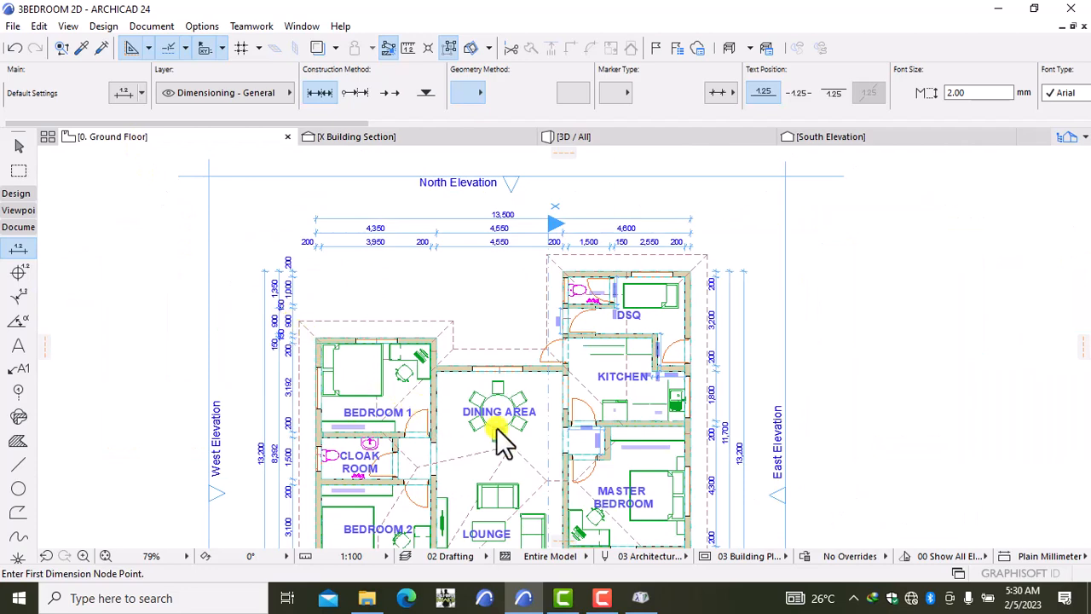
{"action": "left_click", "coordinate": [494, 361]}
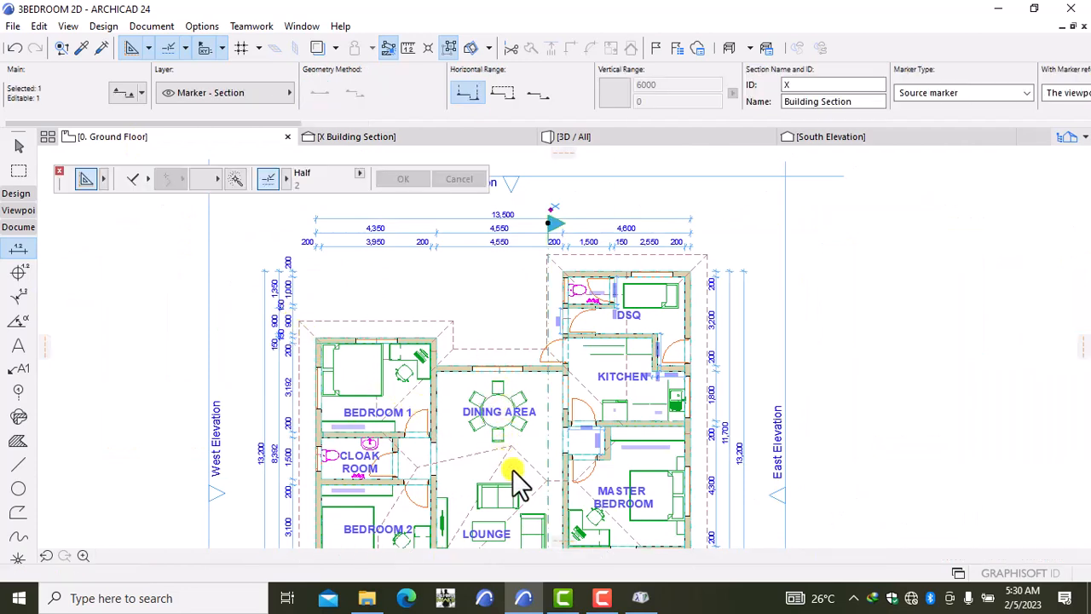
{"action": "scroll", "coordinate": [562, 440], "scroll_direction": "down", "scroll_amount": 3}
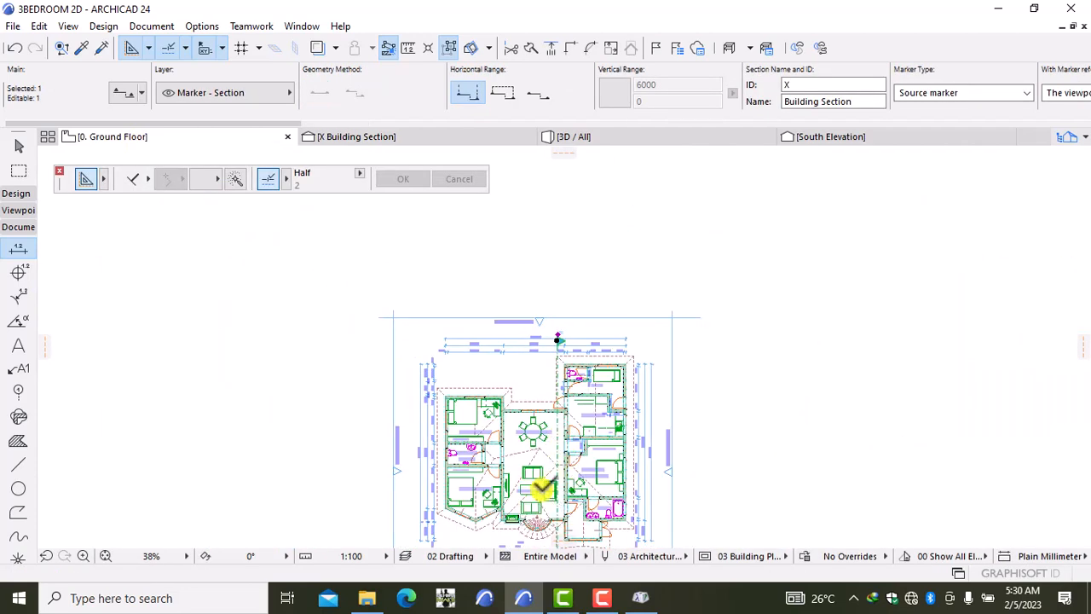
{"action": "scroll", "coordinate": [543, 488], "scroll_direction": "up", "scroll_amount": 2}
{"action": "scroll", "coordinate": [537, 491], "scroll_direction": "up", "scroll_amount": 1}
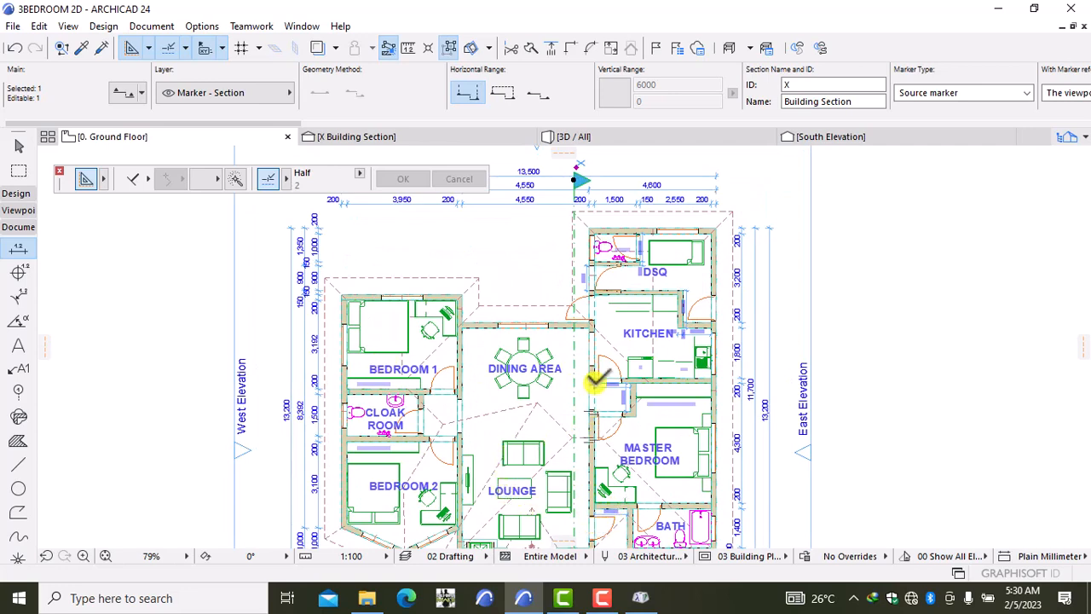
{"action": "scroll", "coordinate": [545, 402], "scroll_direction": "down", "scroll_amount": 2}
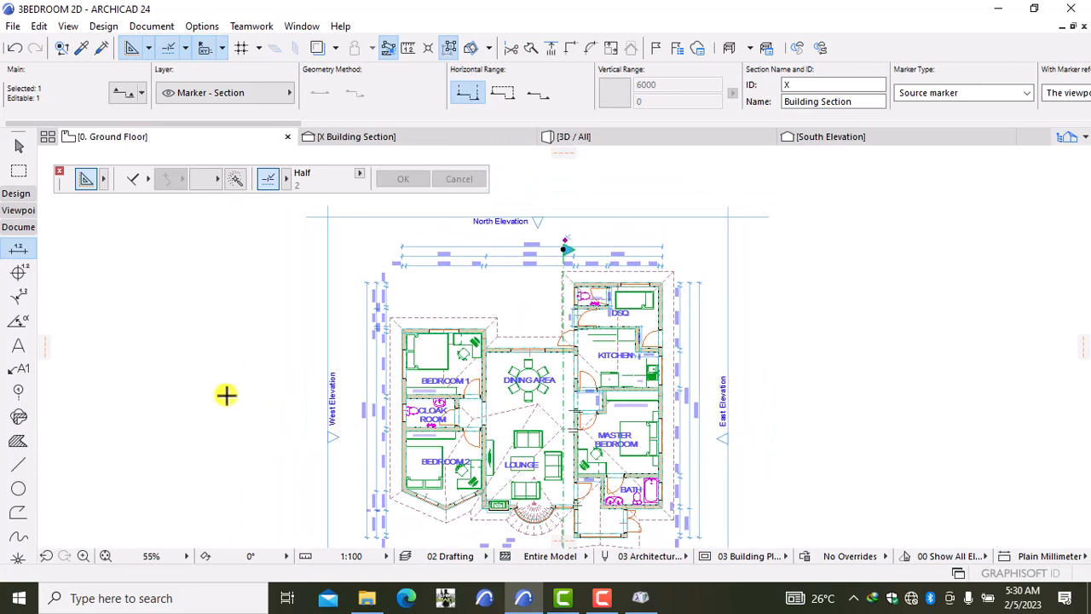
{"action": "left_click", "coordinate": [375, 137]}
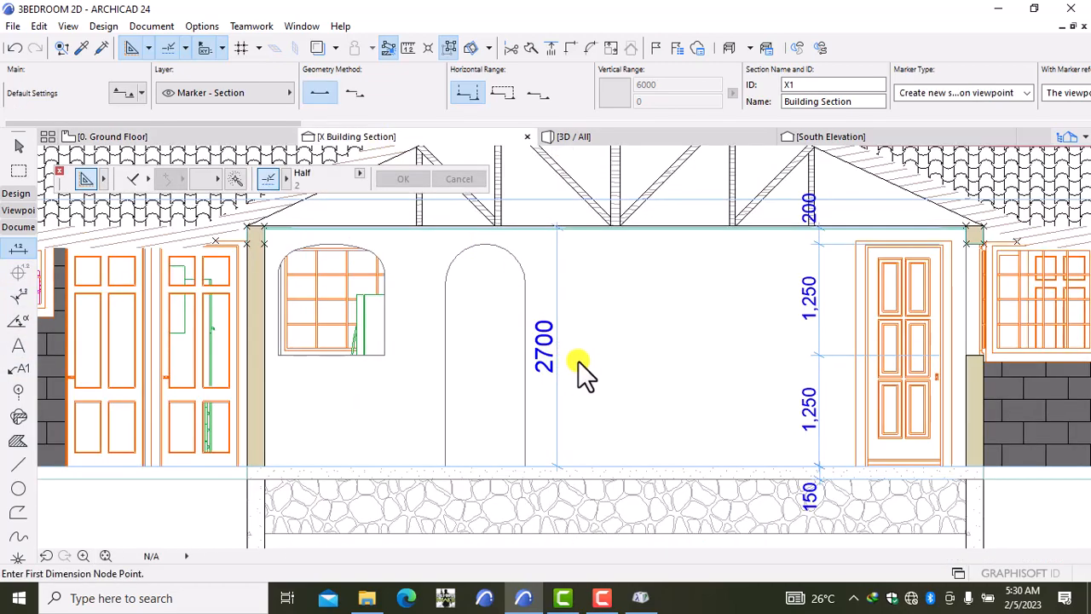
{"action": "scroll", "coordinate": [578, 362], "scroll_direction": "down", "scroll_amount": 4}
{"action": "scroll", "coordinate": [579, 365], "scroll_direction": "down", "scroll_amount": 2}
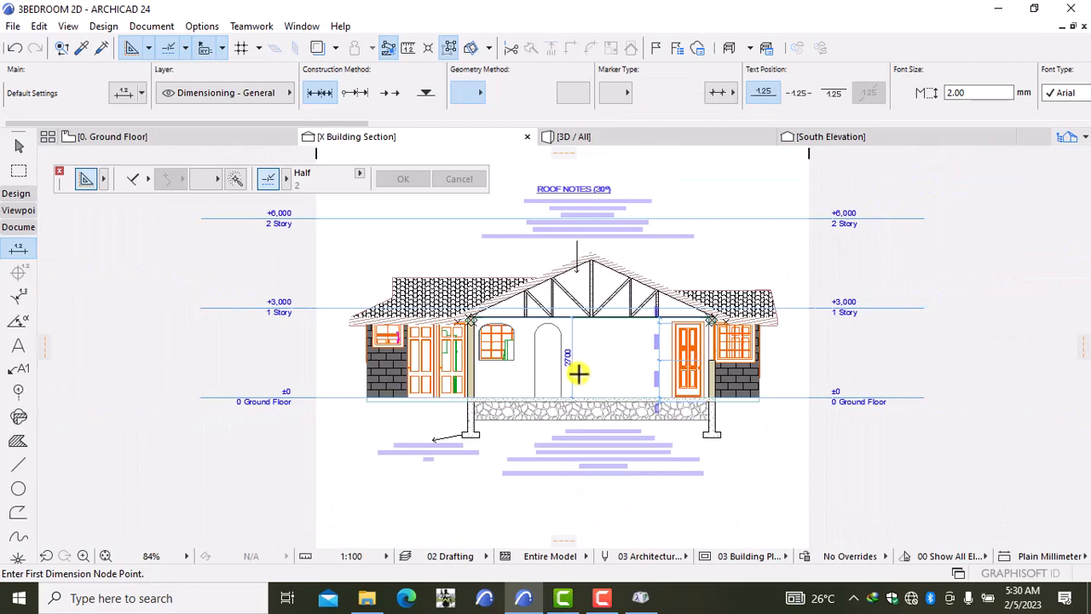
{"action": "scroll", "coordinate": [579, 373], "scroll_direction": "down", "scroll_amount": 2}
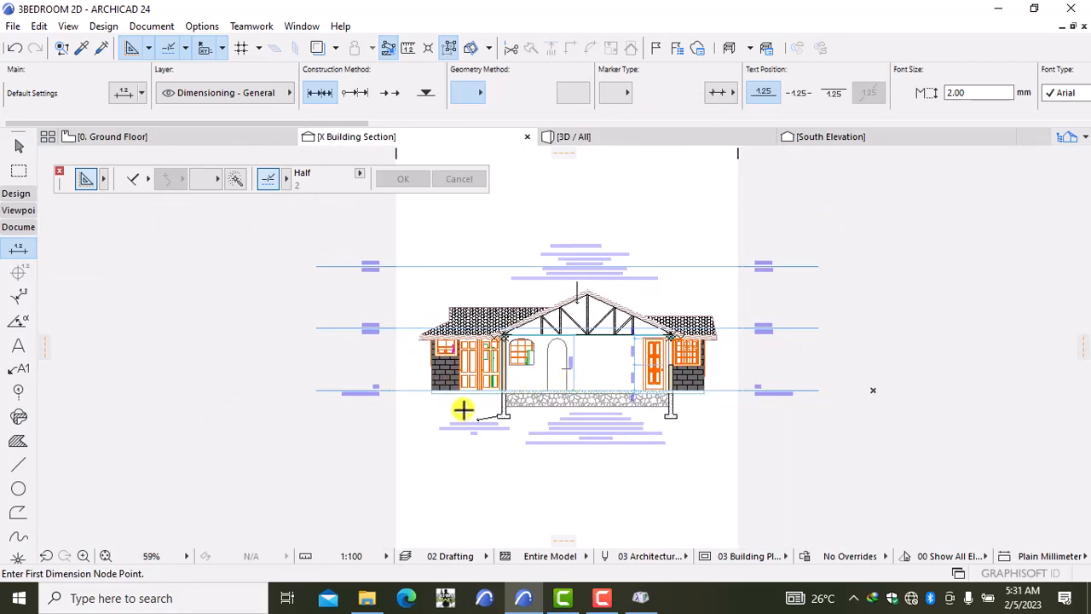
{"action": "scroll", "coordinate": [499, 367], "scroll_direction": "up", "scroll_amount": 3}
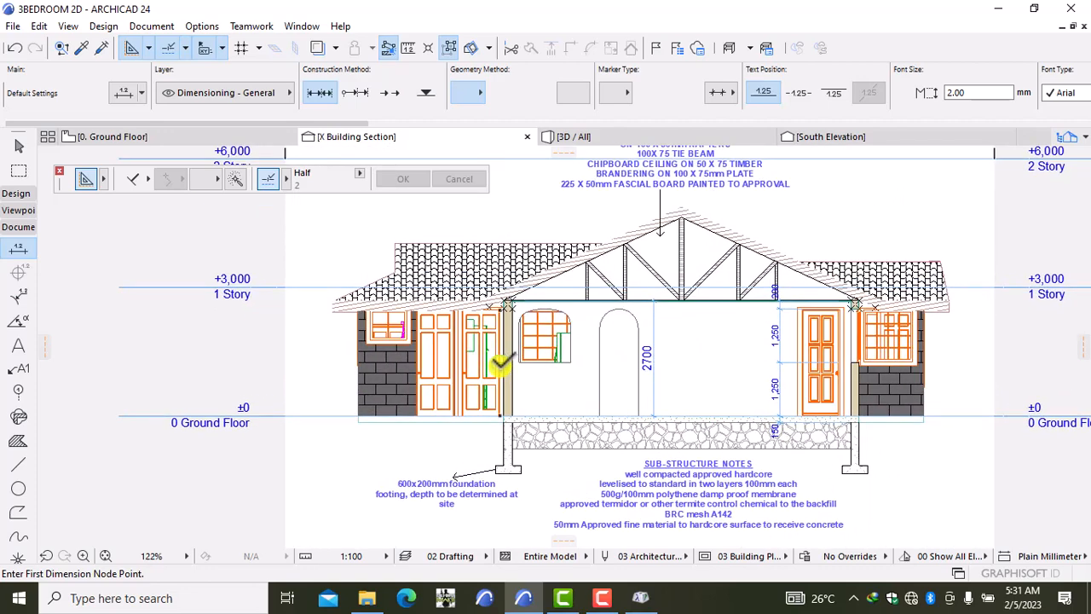
{"action": "scroll", "coordinate": [501, 365], "scroll_direction": "down", "scroll_amount": 2}
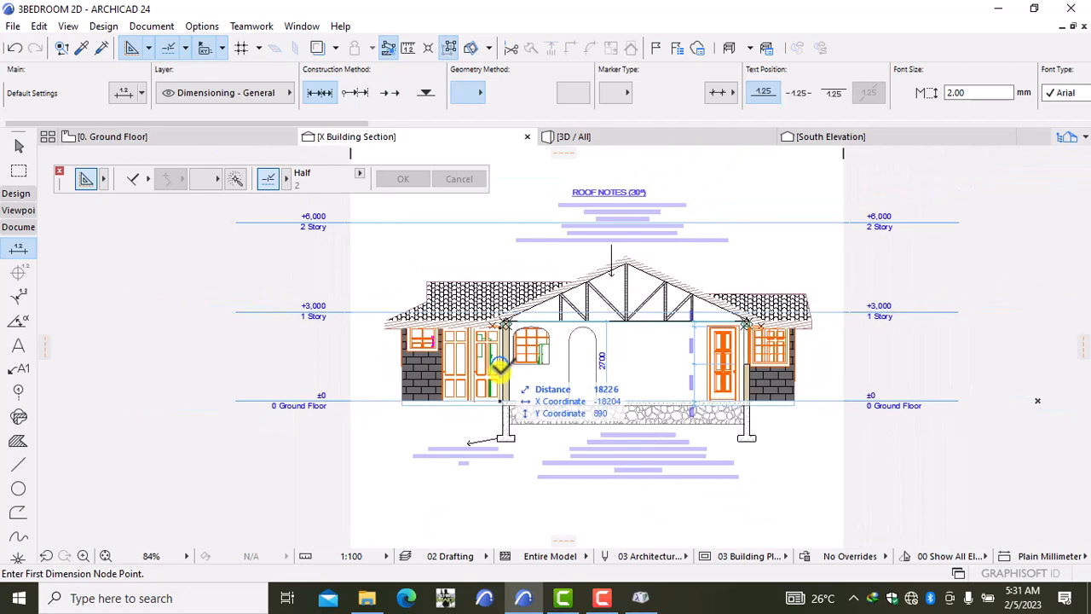
{"action": "scroll", "coordinate": [417, 342], "scroll_direction": "down", "scroll_amount": 1}
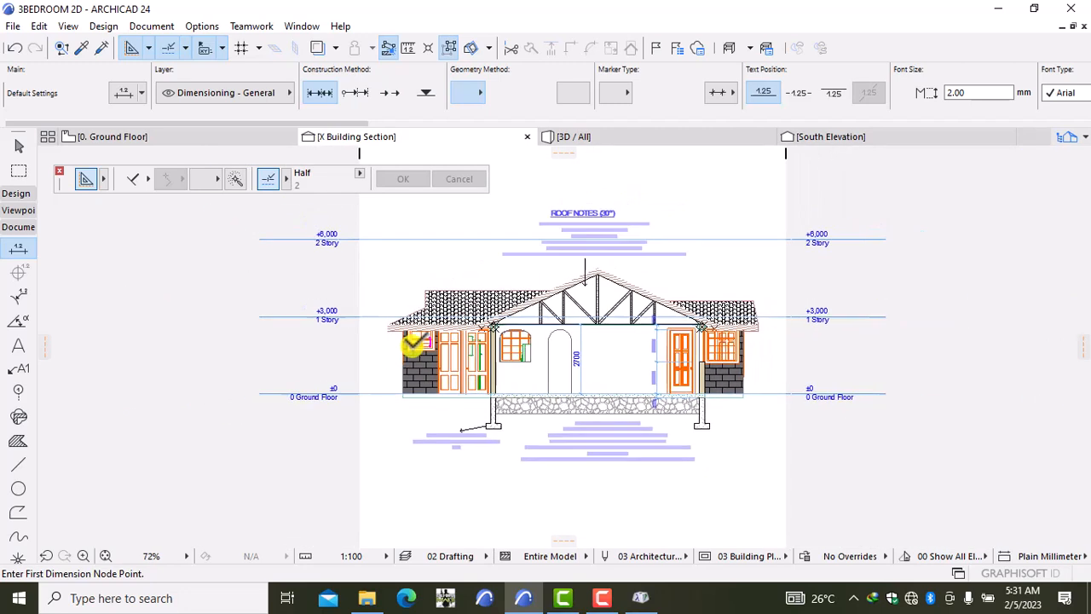